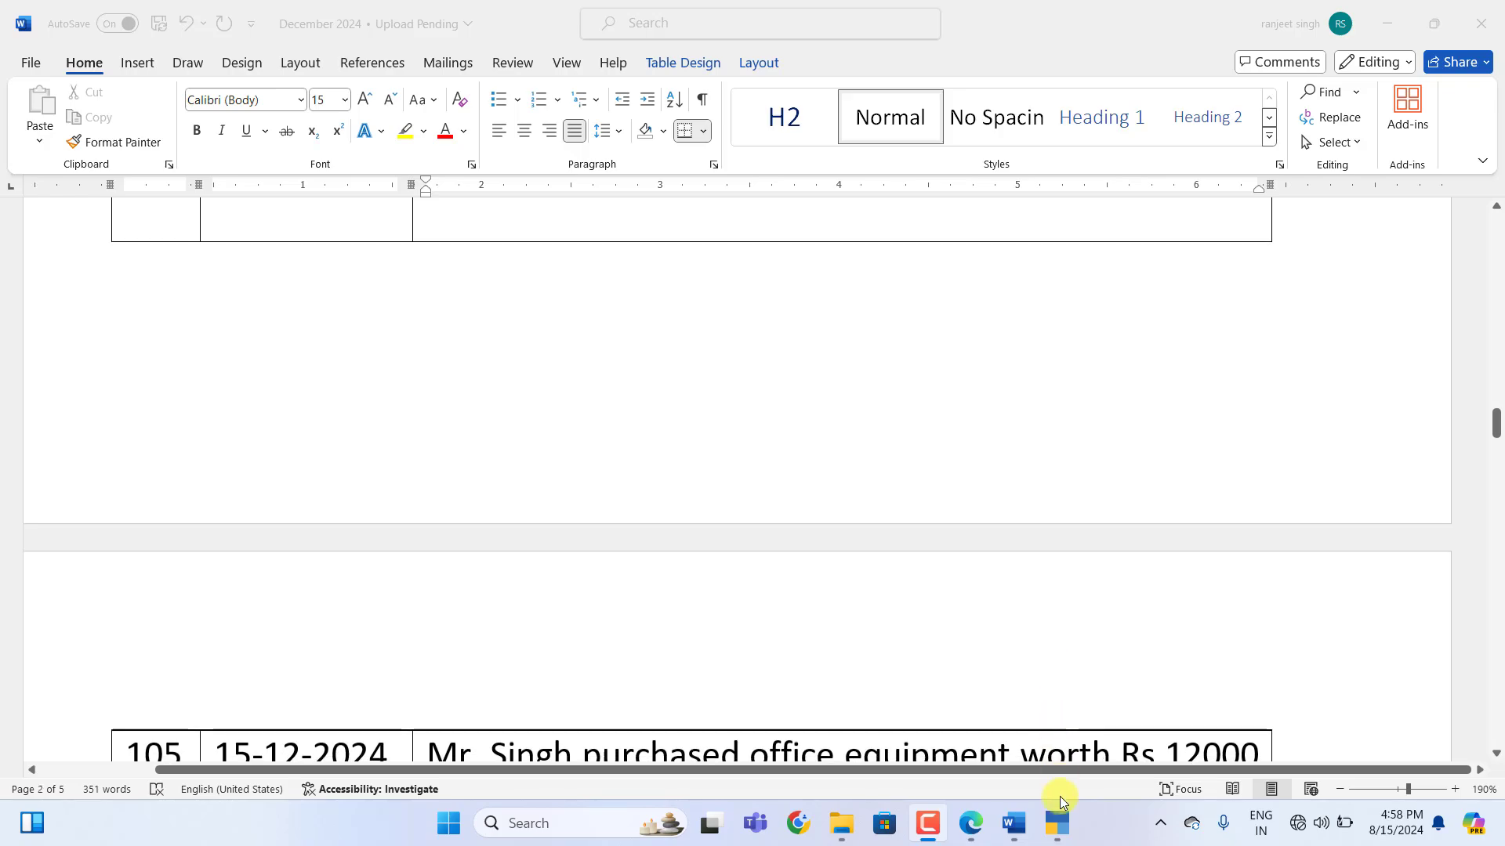
Switch to TallyPrime, review the voucher entries in the Day Book, and return to the Gateway of Tally
click(1058, 823)
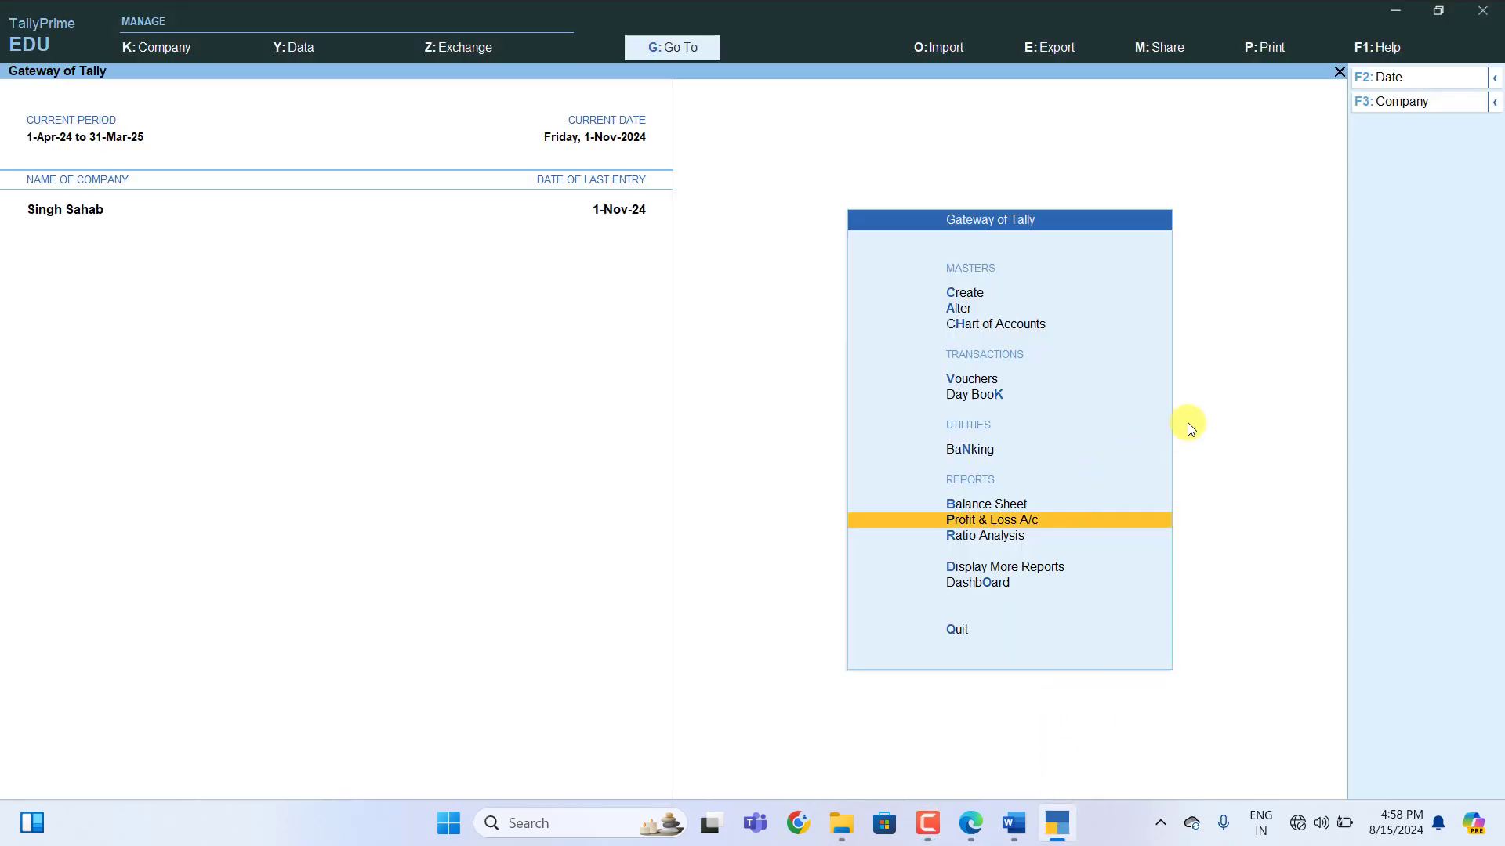
key(Up)
key(Up)
key(Up)
key(Up)
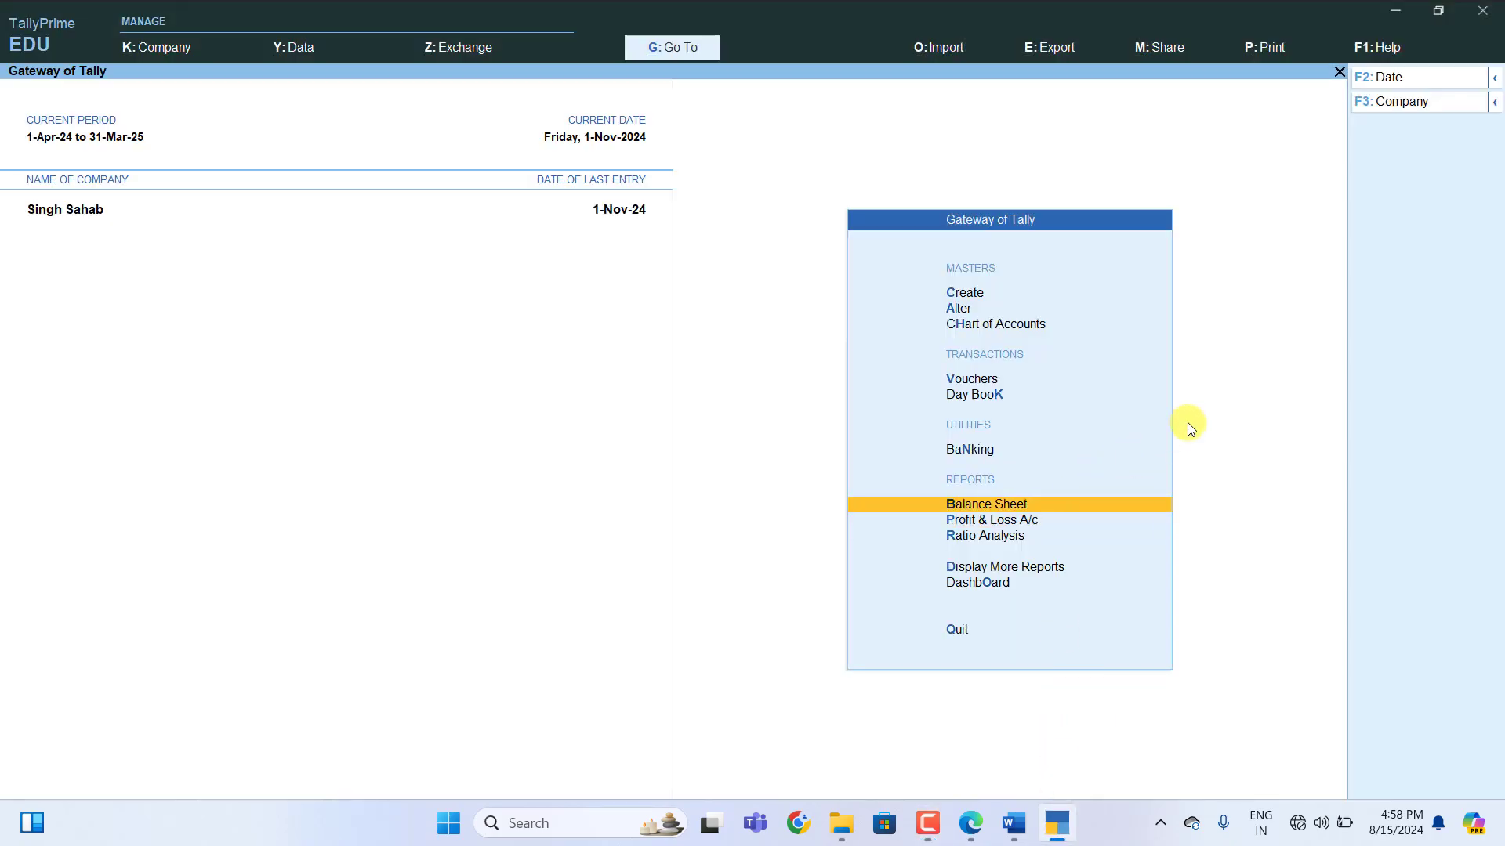
key(Down)
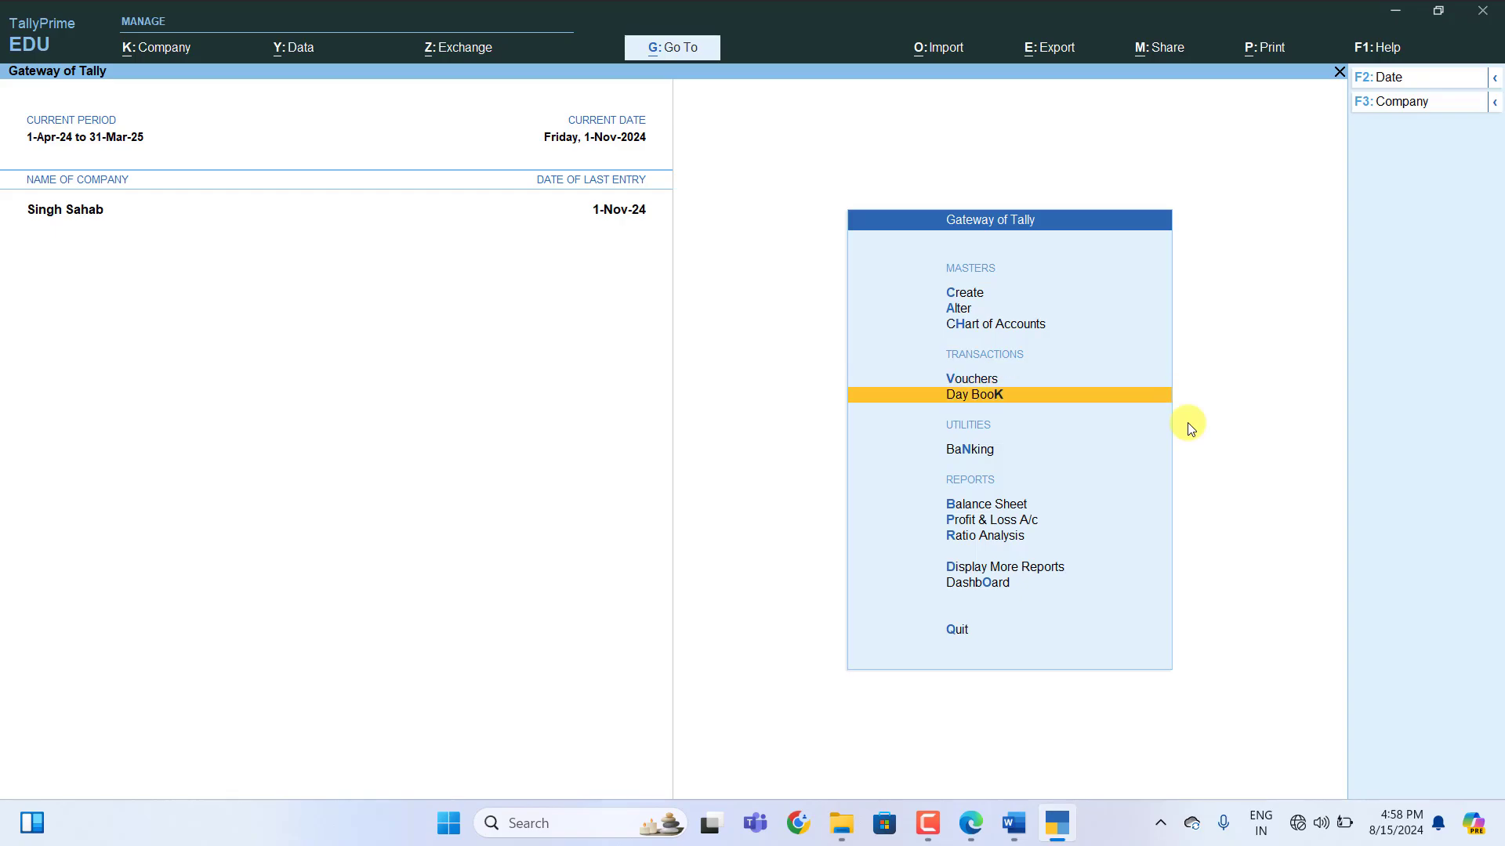
key(Return)
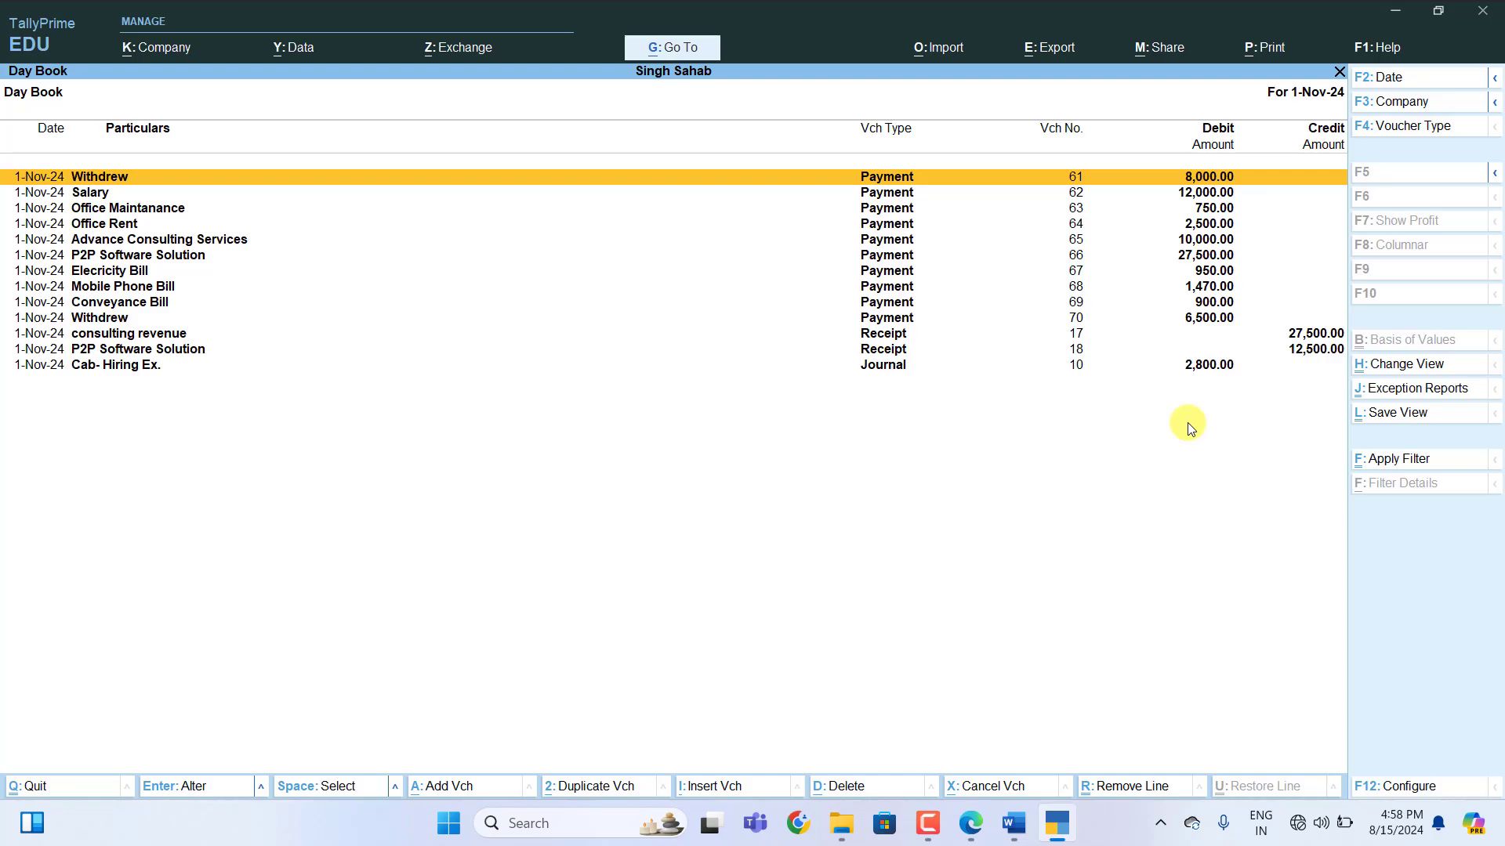
key(Escape)
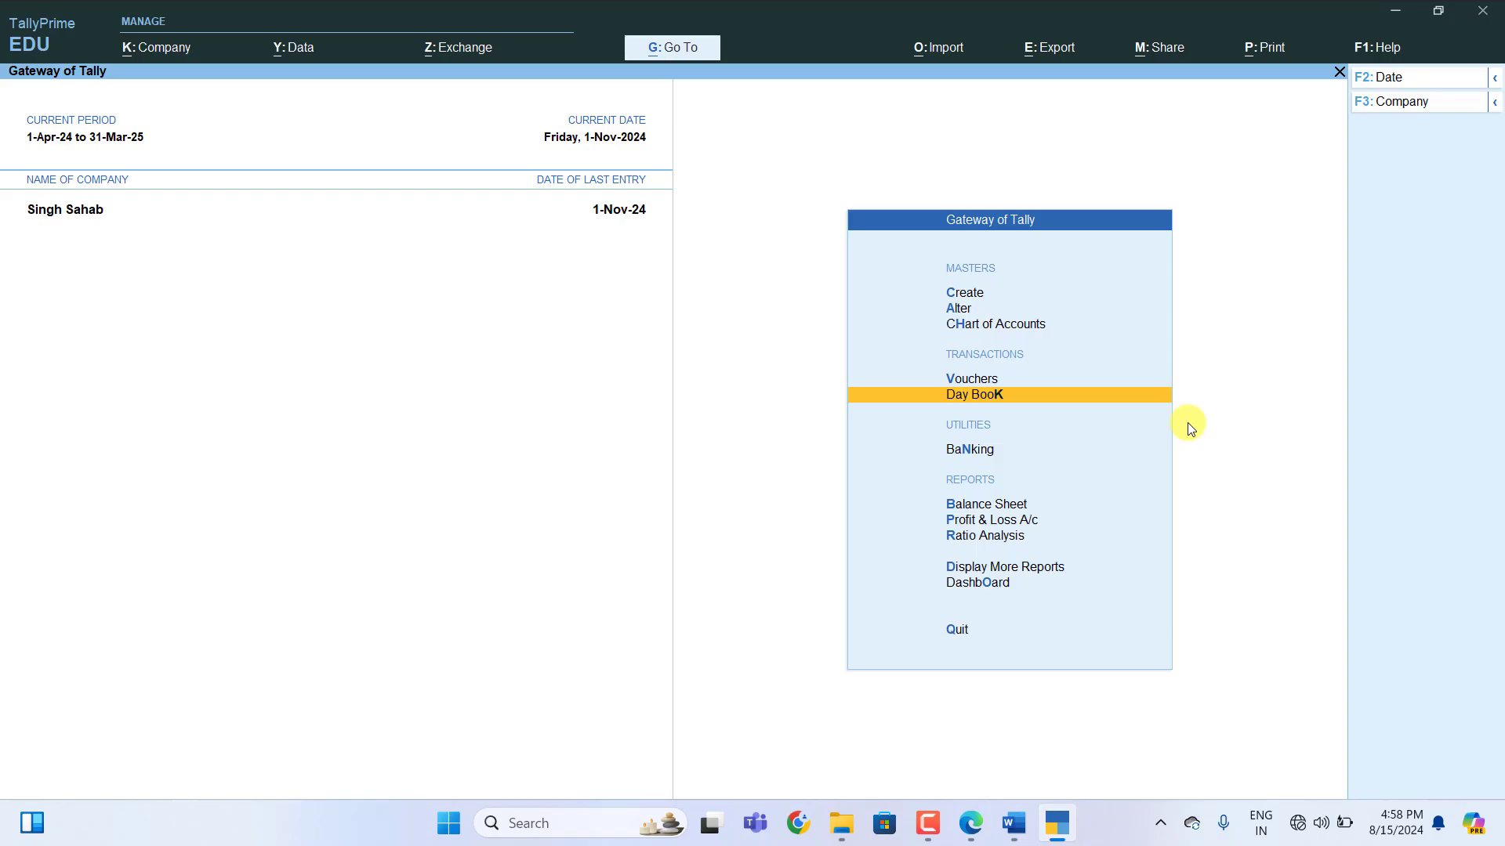
key(Home)
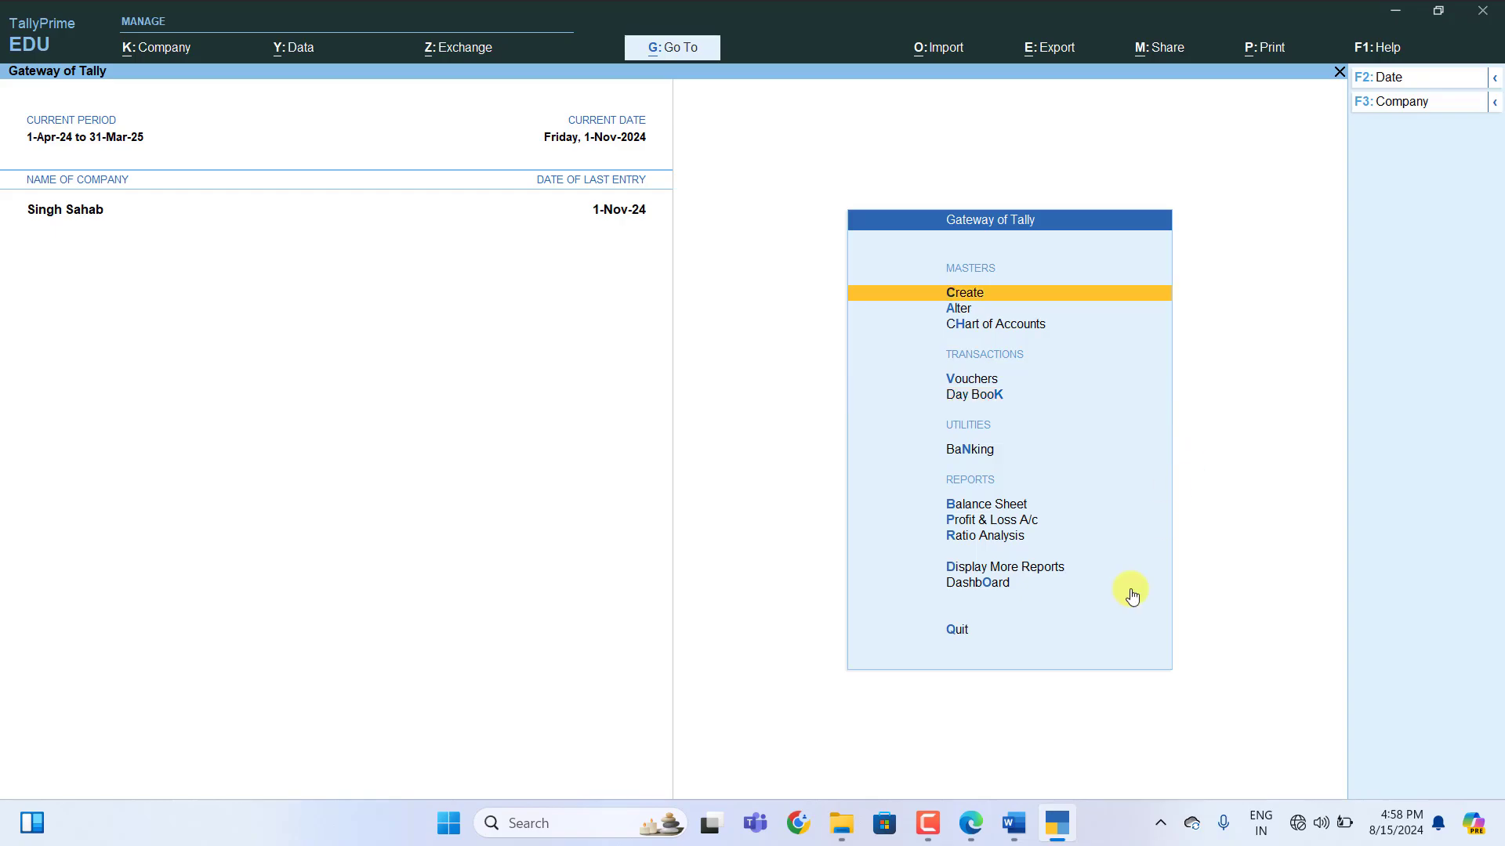
Switch to the December 2024 document in Word and read transaction 98 at its start
click(1014, 822)
scroll(1155, 515, up, 20)
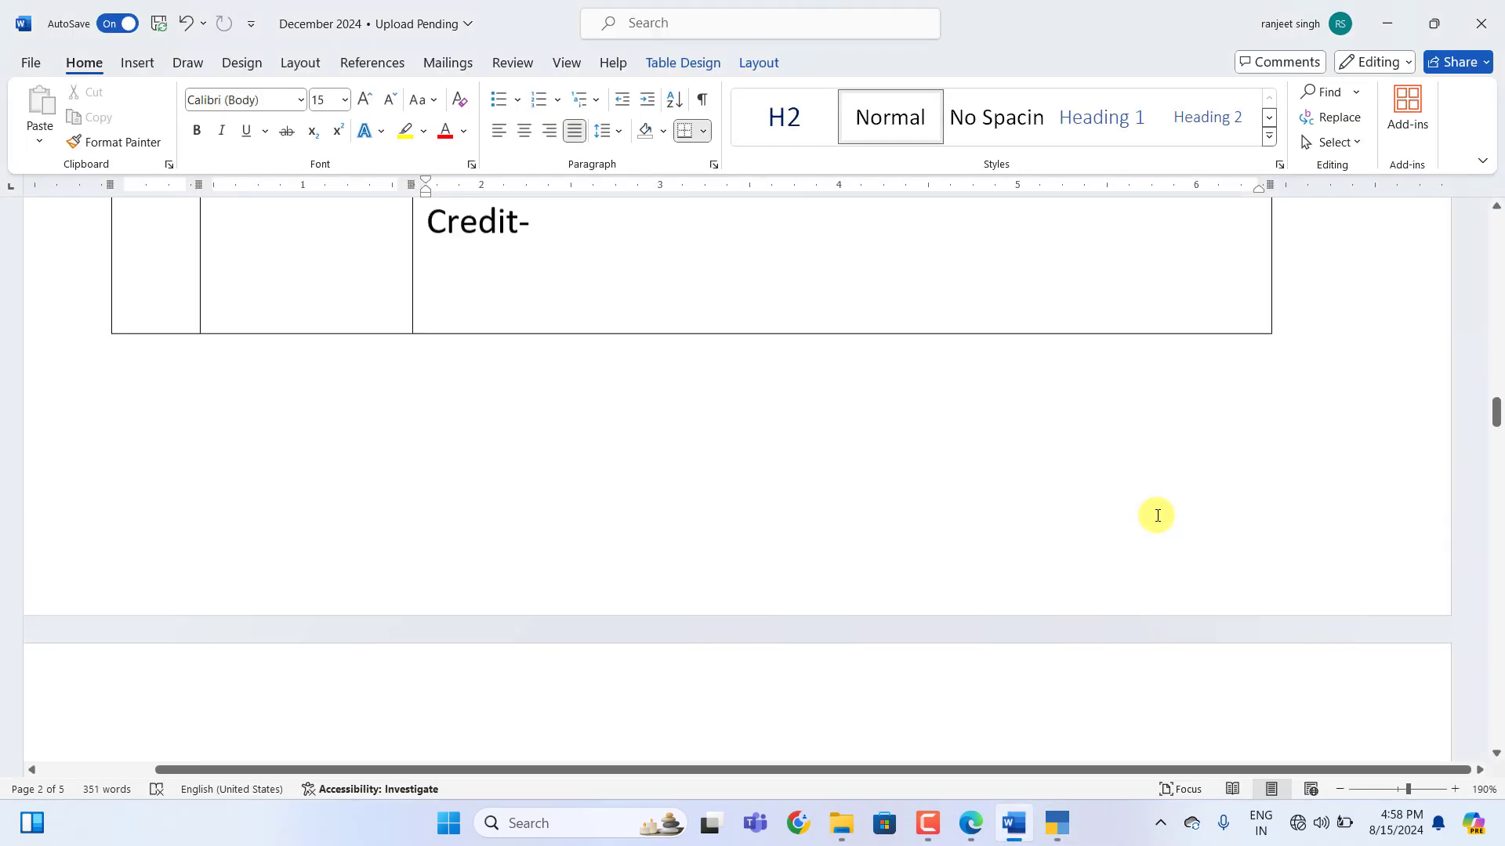
scroll(1156, 515, up, 20)
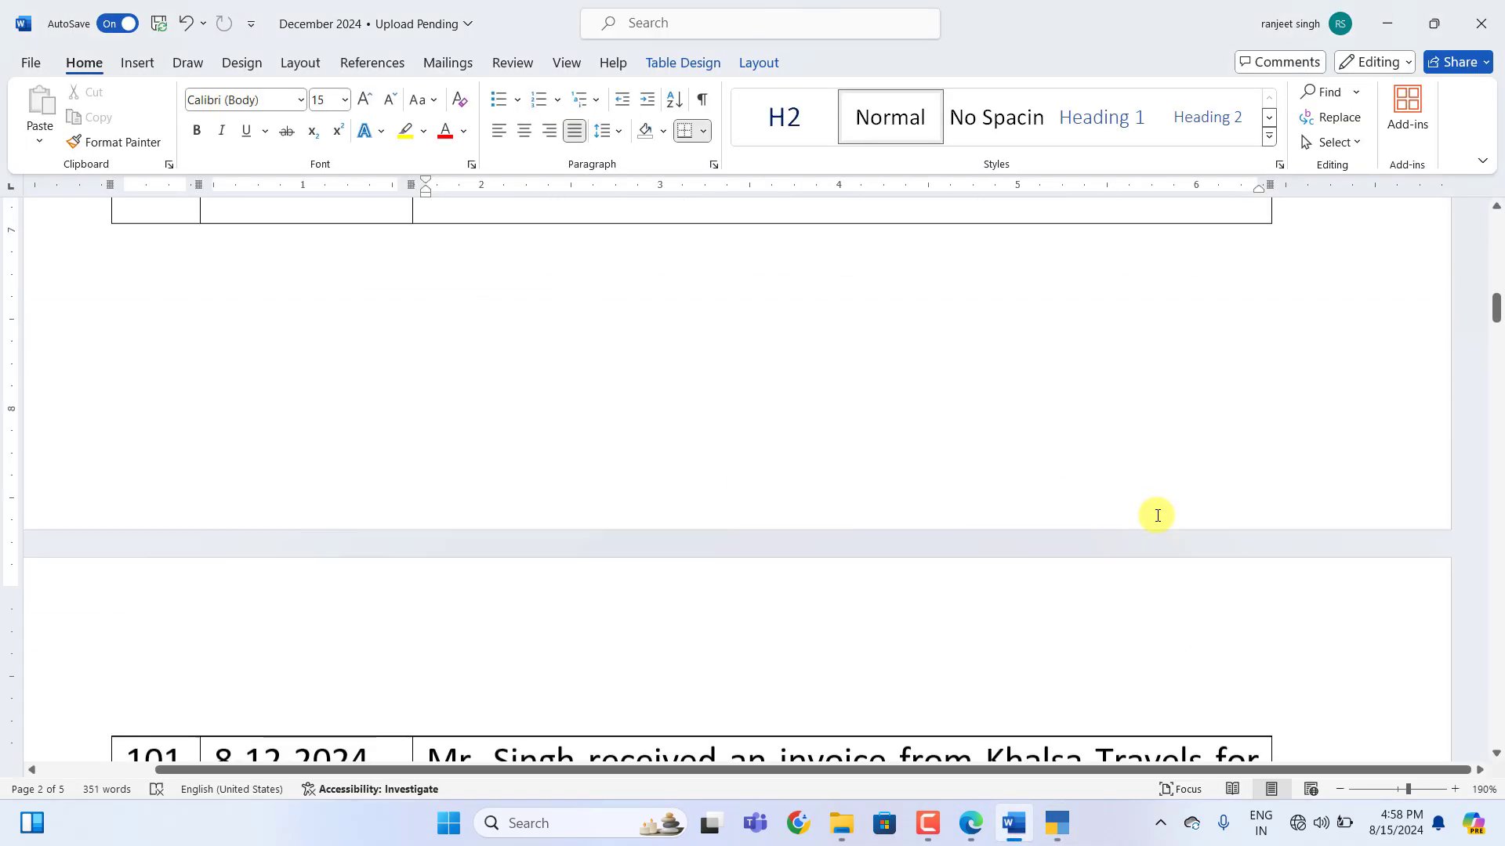
scroll(1156, 514, up, 3)
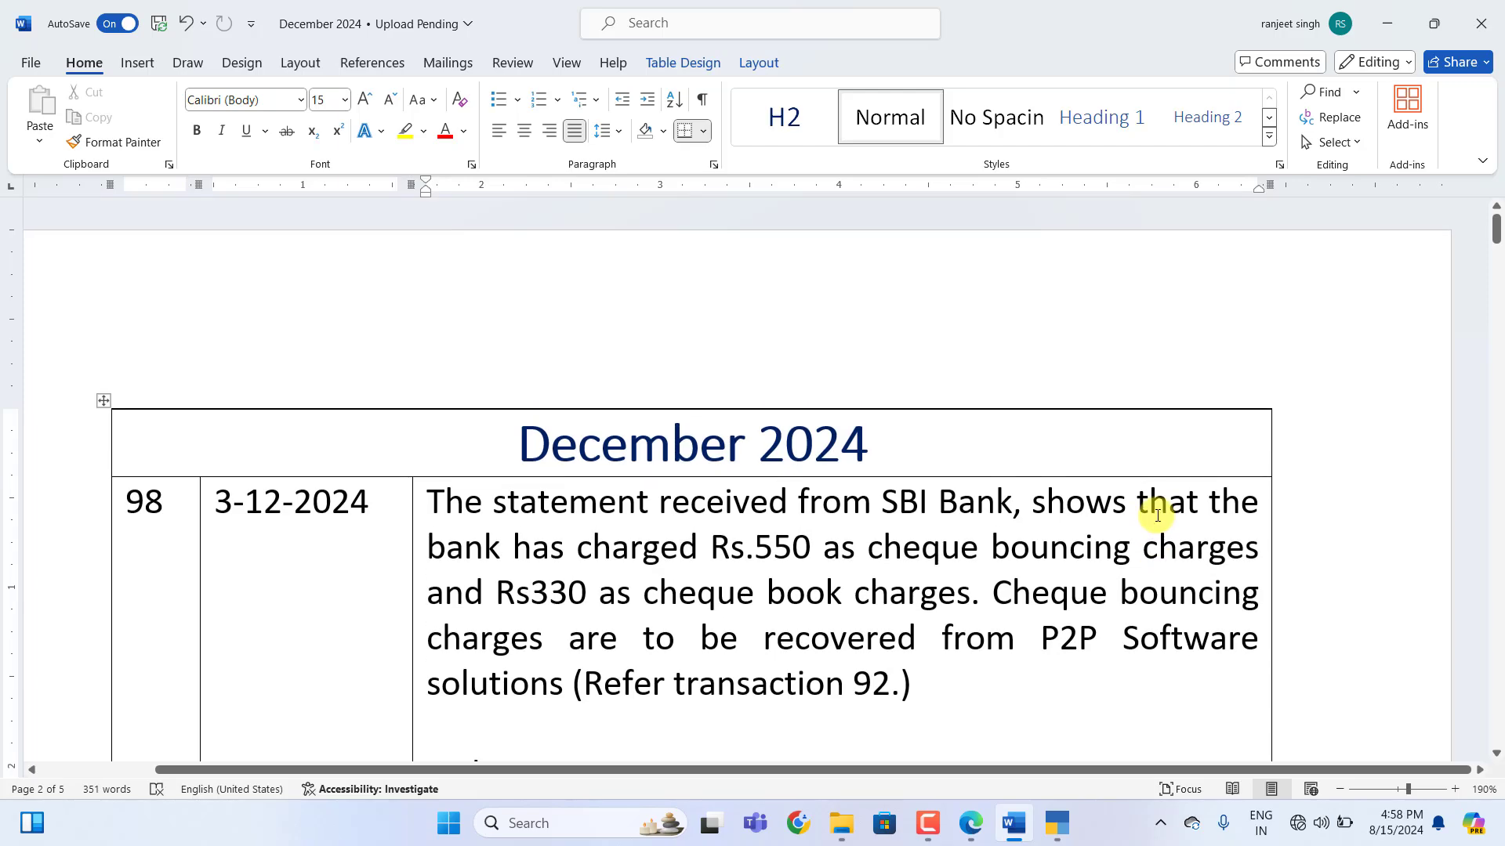
scroll(1144, 513, down, 7)
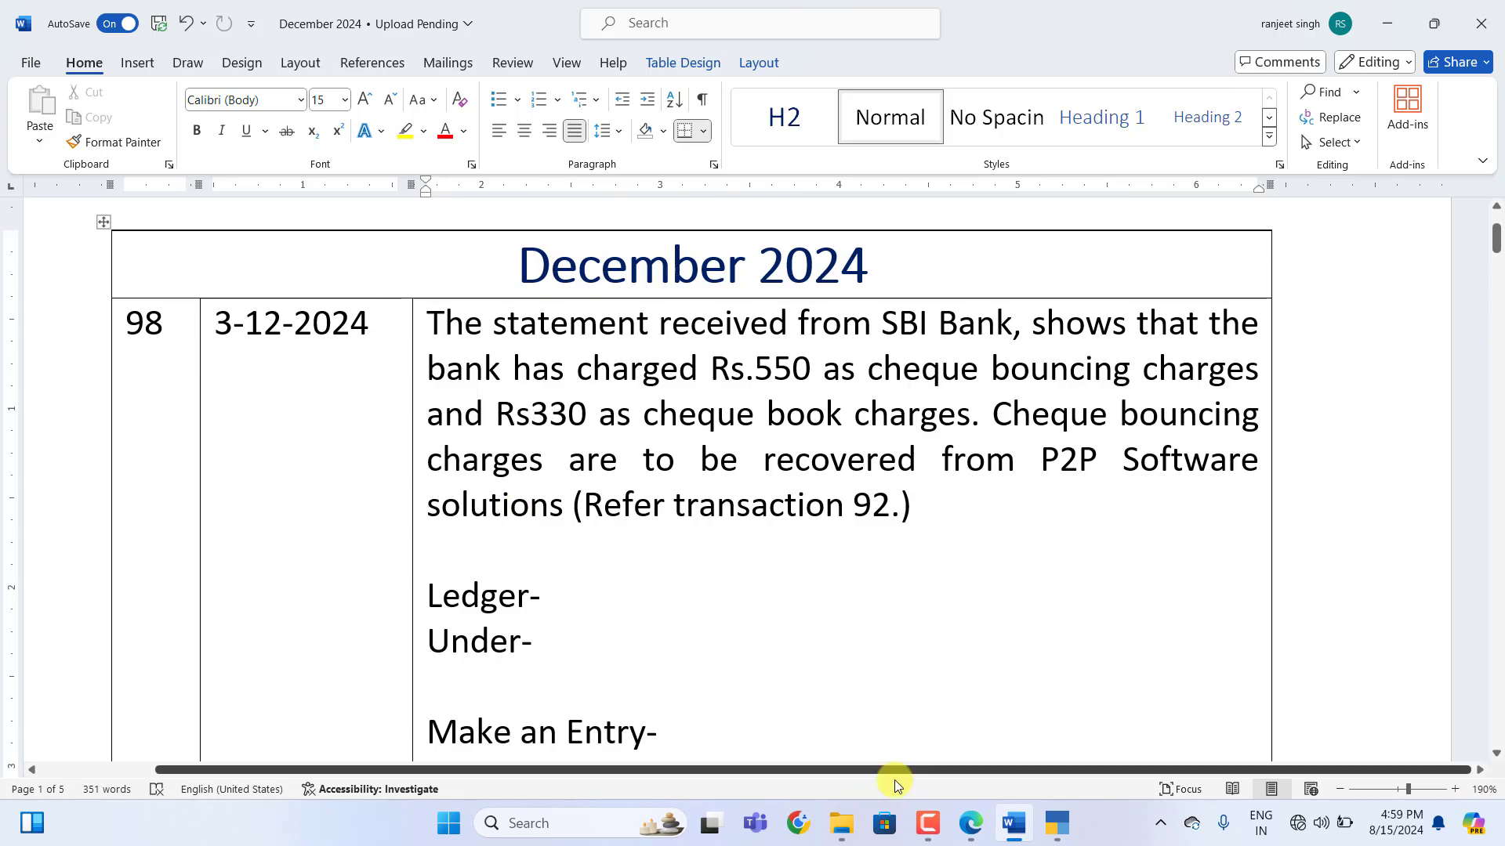
Switch to November 20241.pdf in Edge and examine the P2P Software solutions transactions 89, 92 and 94 for the bounced cheque
mouse_move(976, 835)
click(906, 695)
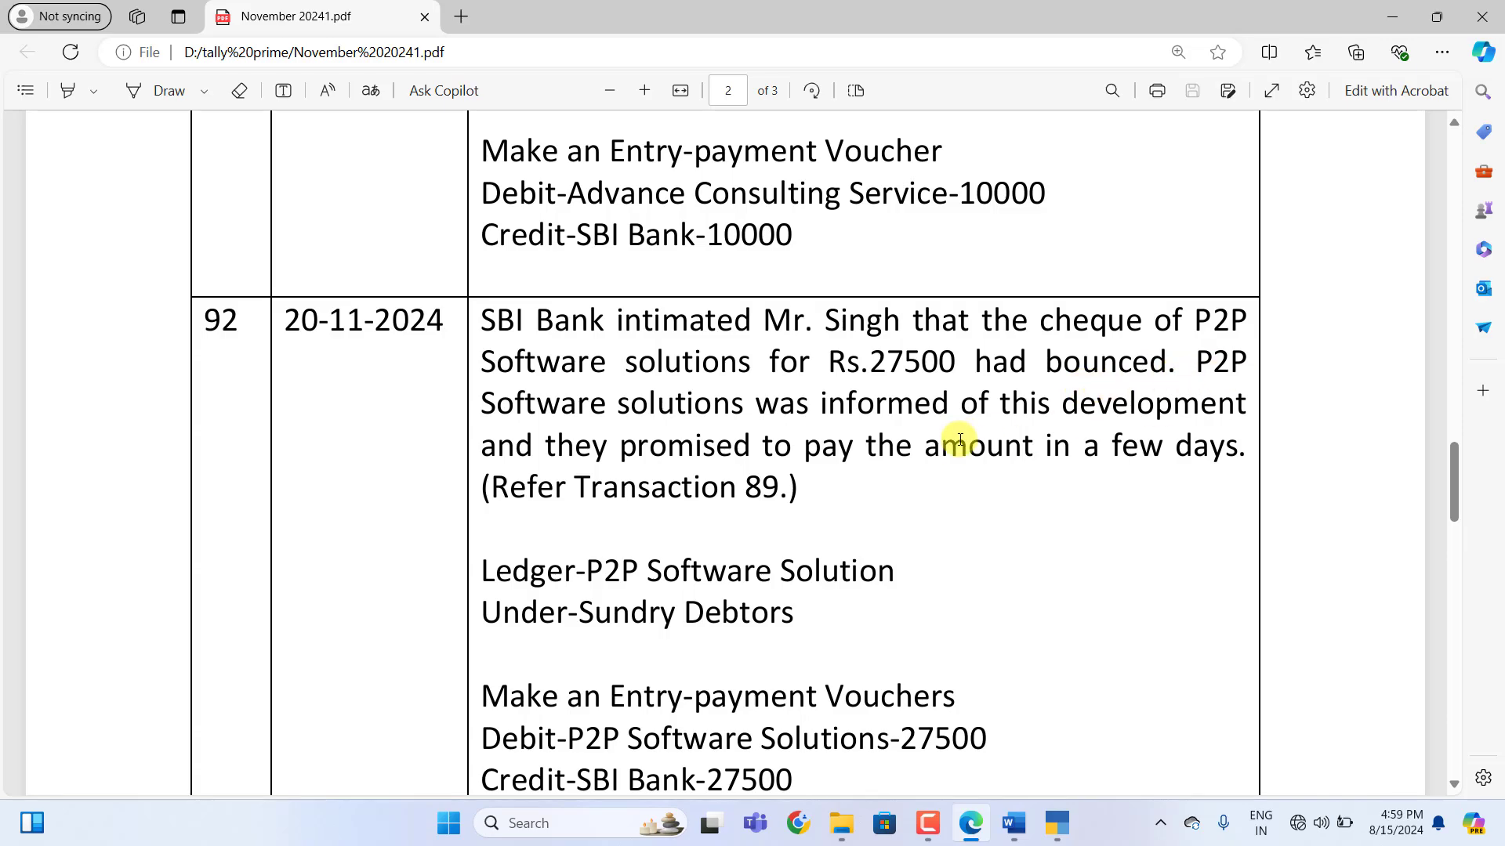
scroll(960, 438, down, 12)
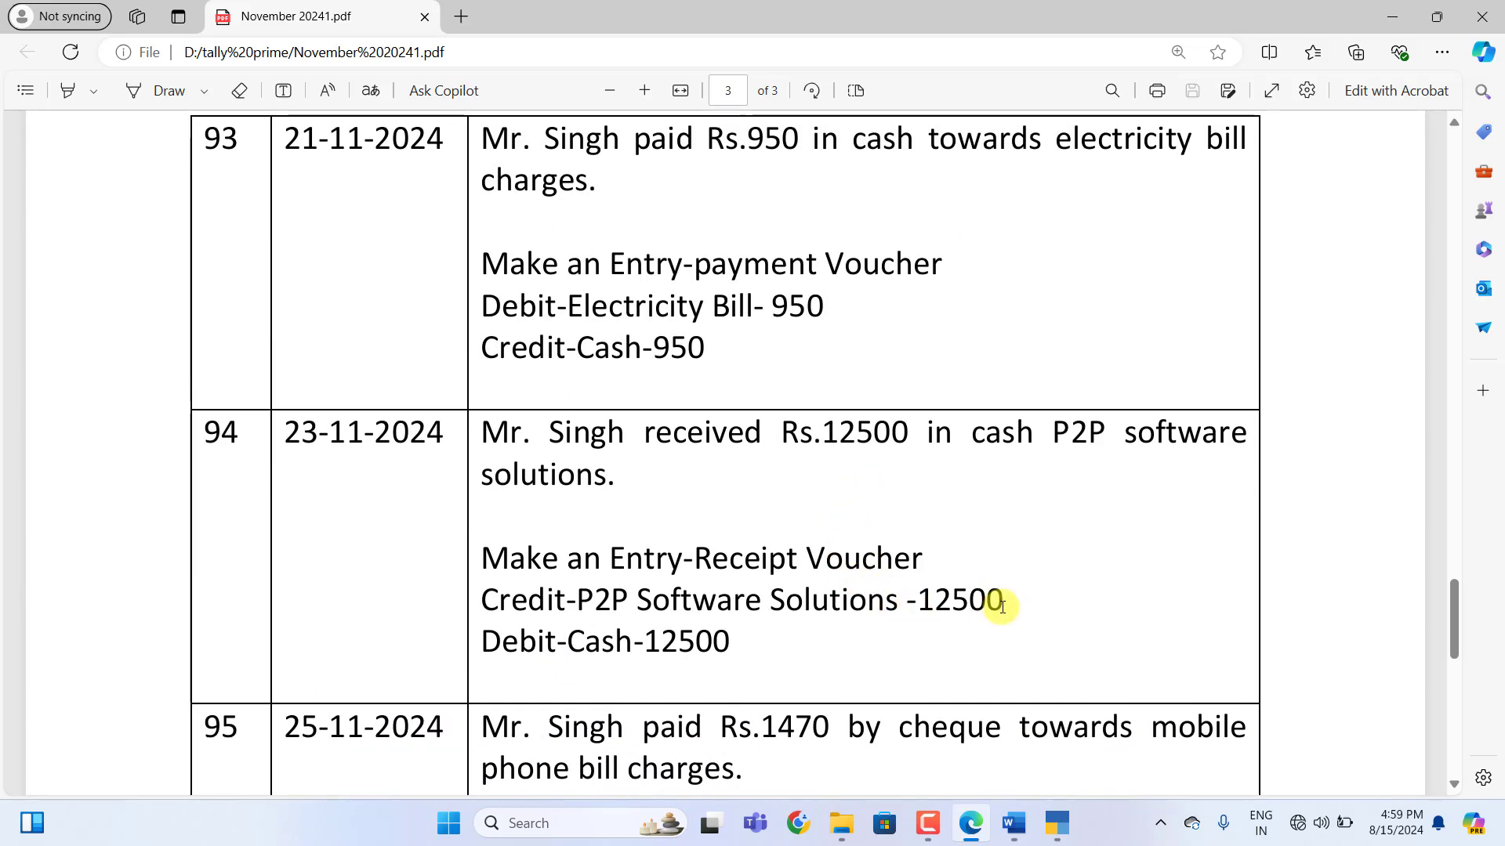
scroll(981, 428, up, 5)
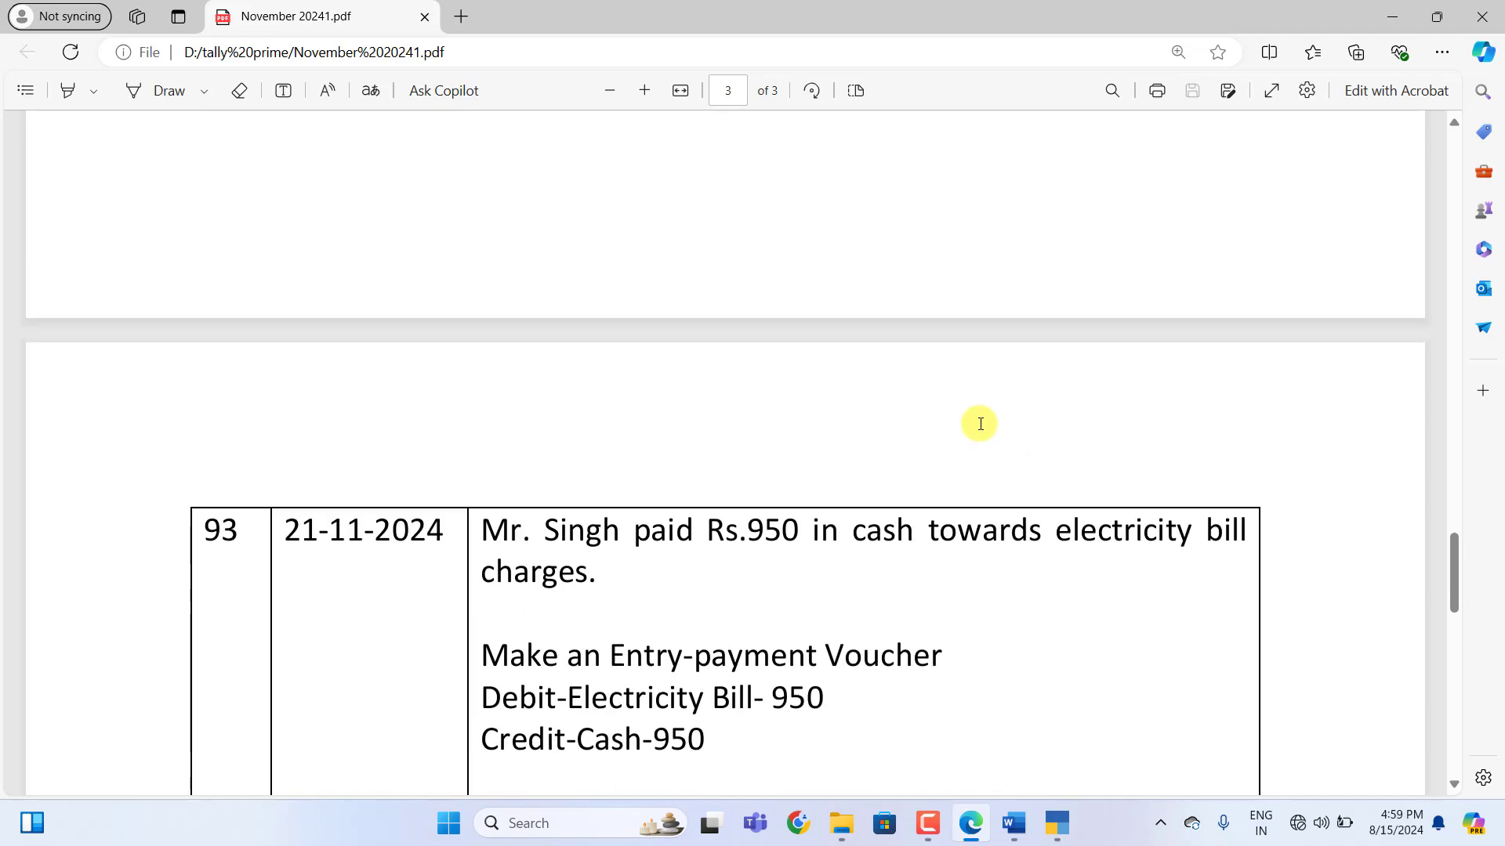
scroll(980, 424, up, 12)
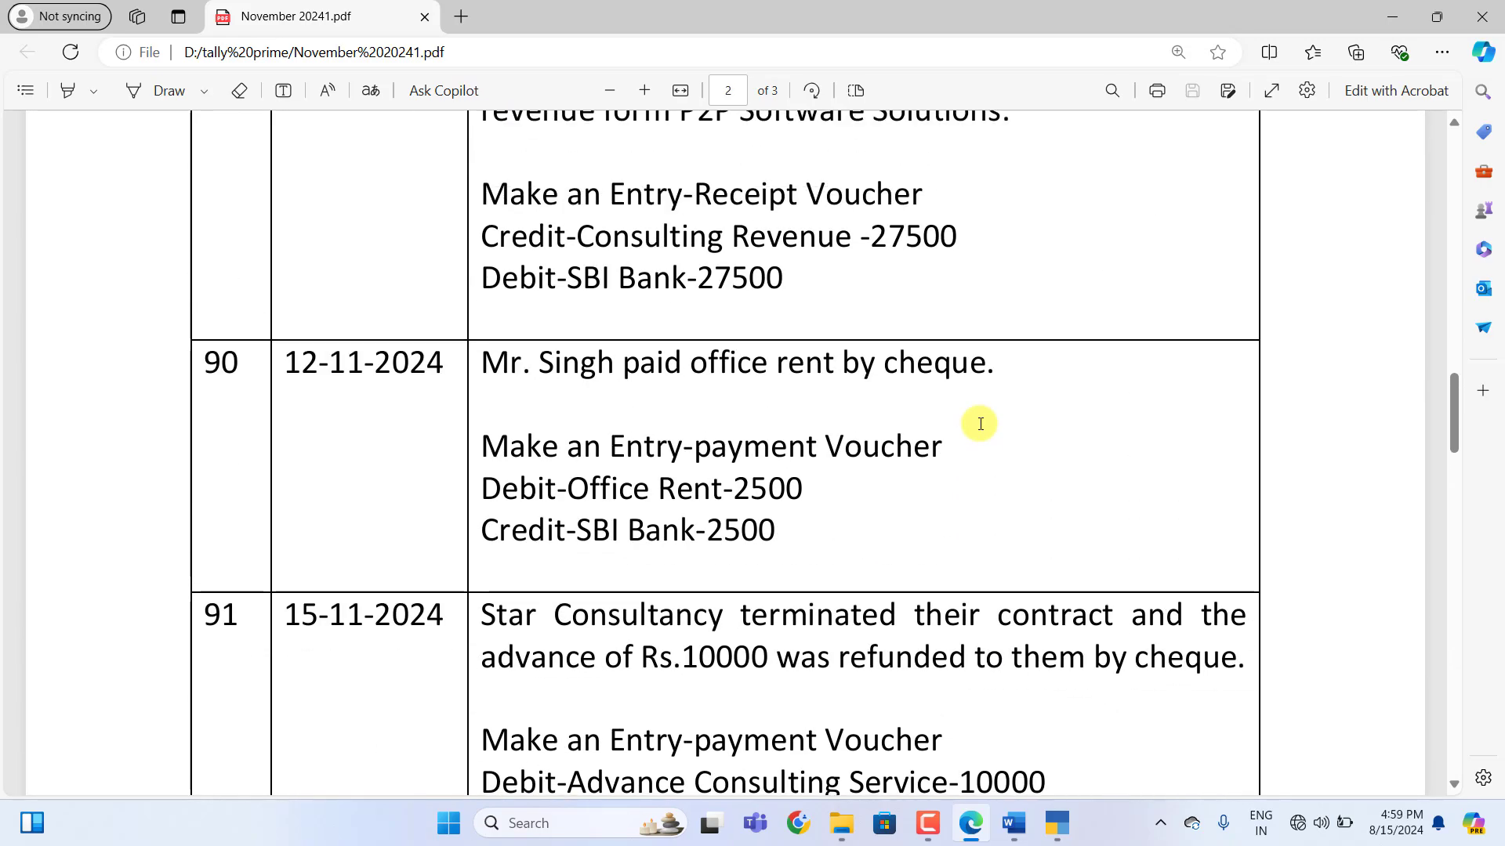
scroll(980, 424, up, 1)
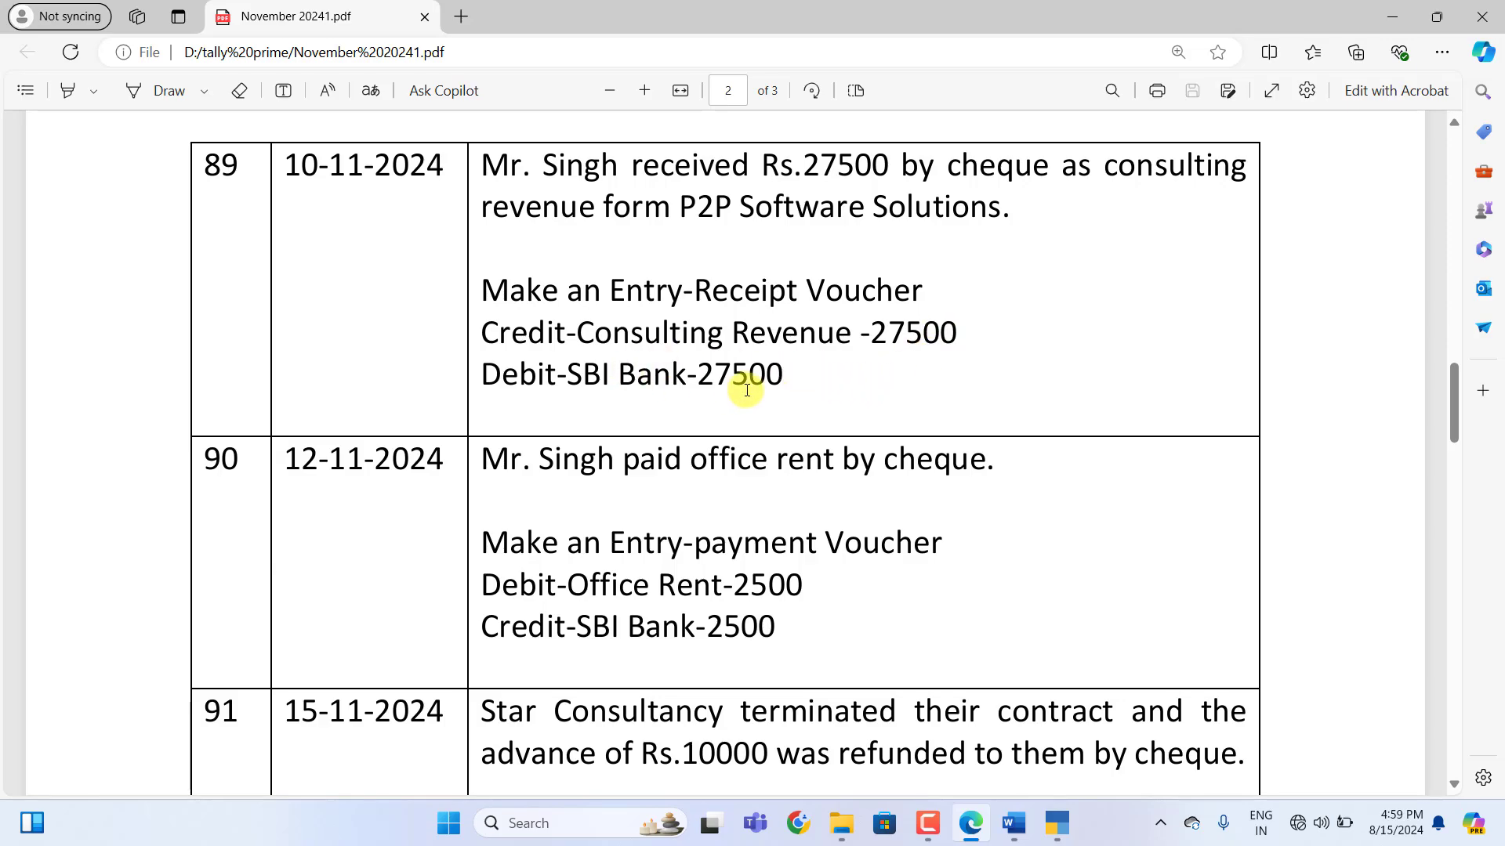
scroll(747, 389, down, 7)
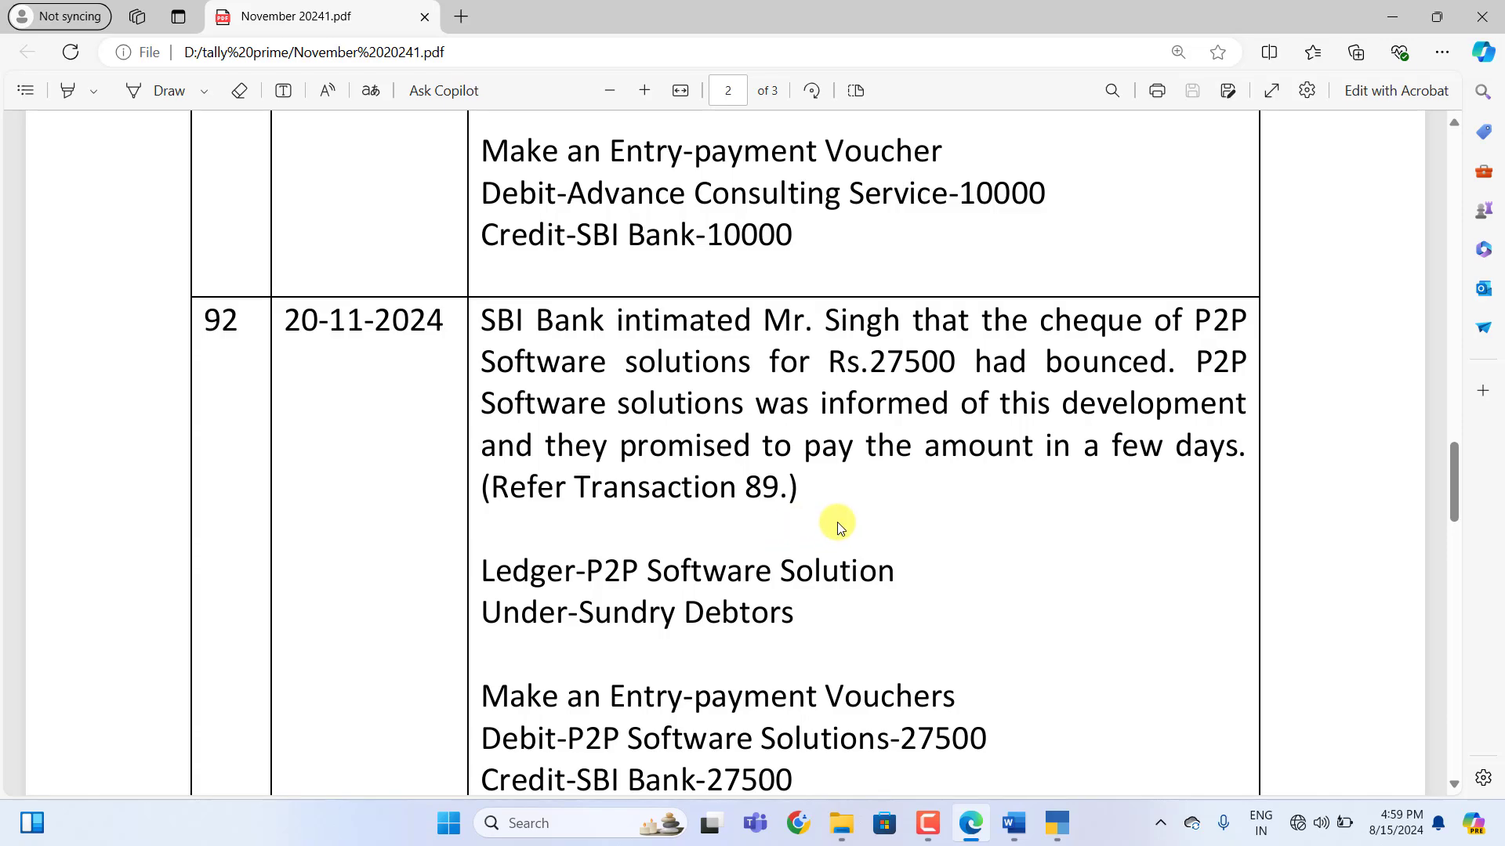
scroll(838, 521, down, 12)
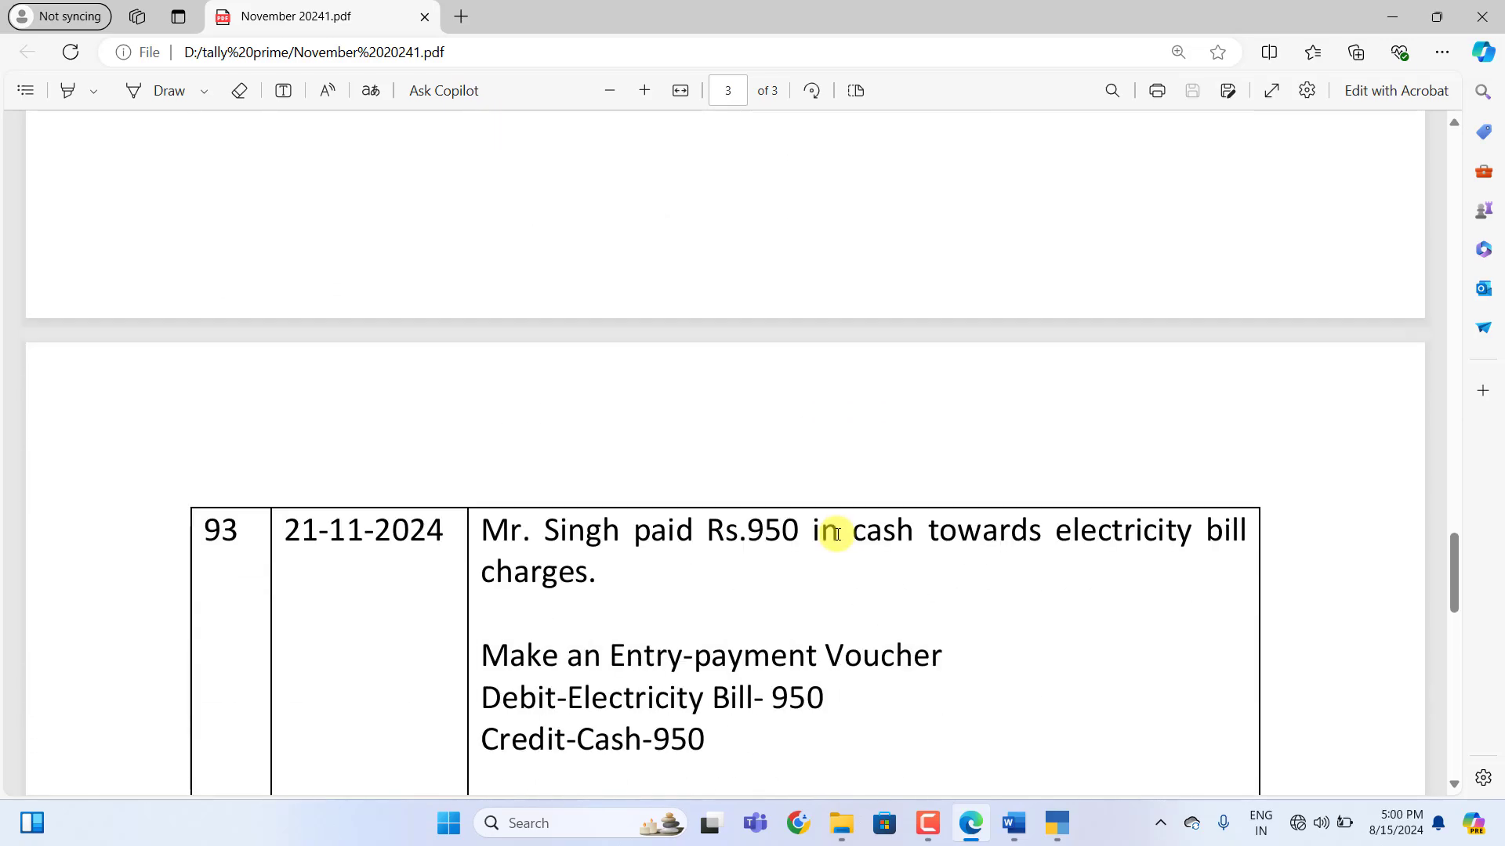
scroll(834, 550, down, 1)
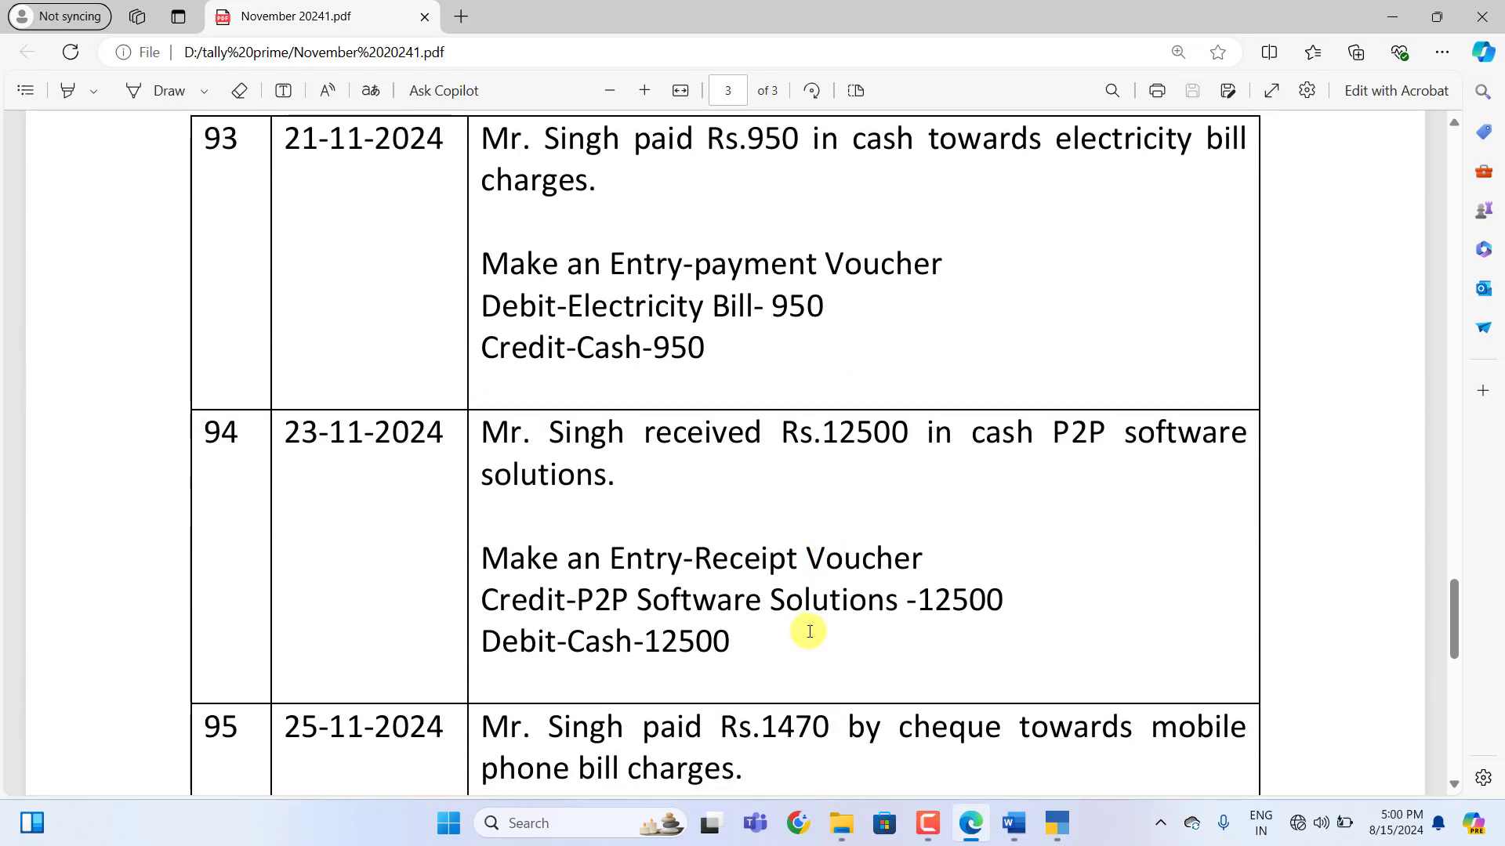
scroll(810, 628, up, 7)
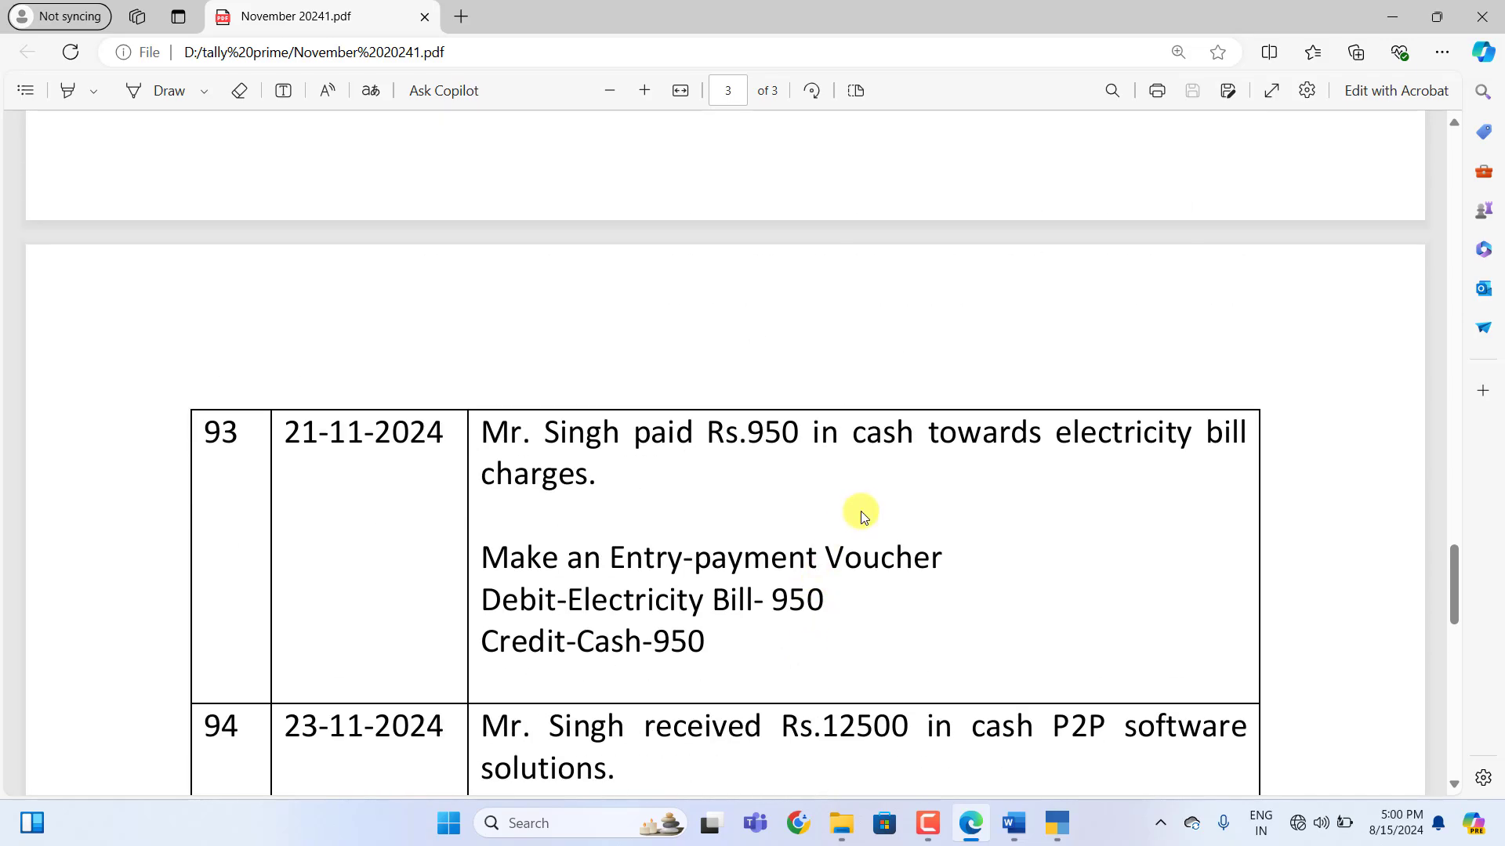
scroll(860, 510, up, 5)
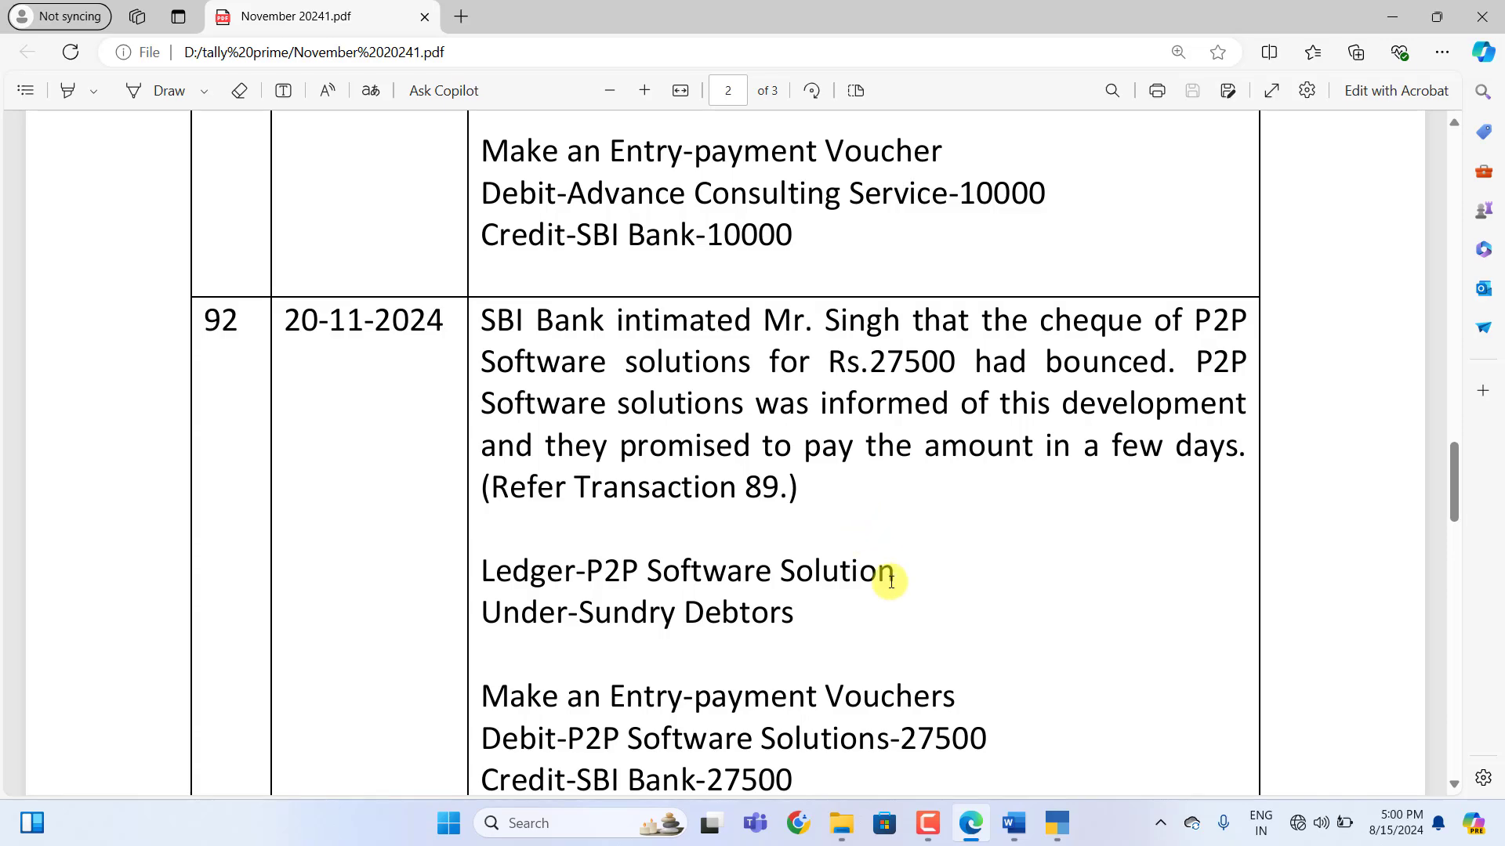
Switch back to the December 2024 document in Word and reread transaction 98's cheque bouncing and cheque book charges
click(1011, 825)
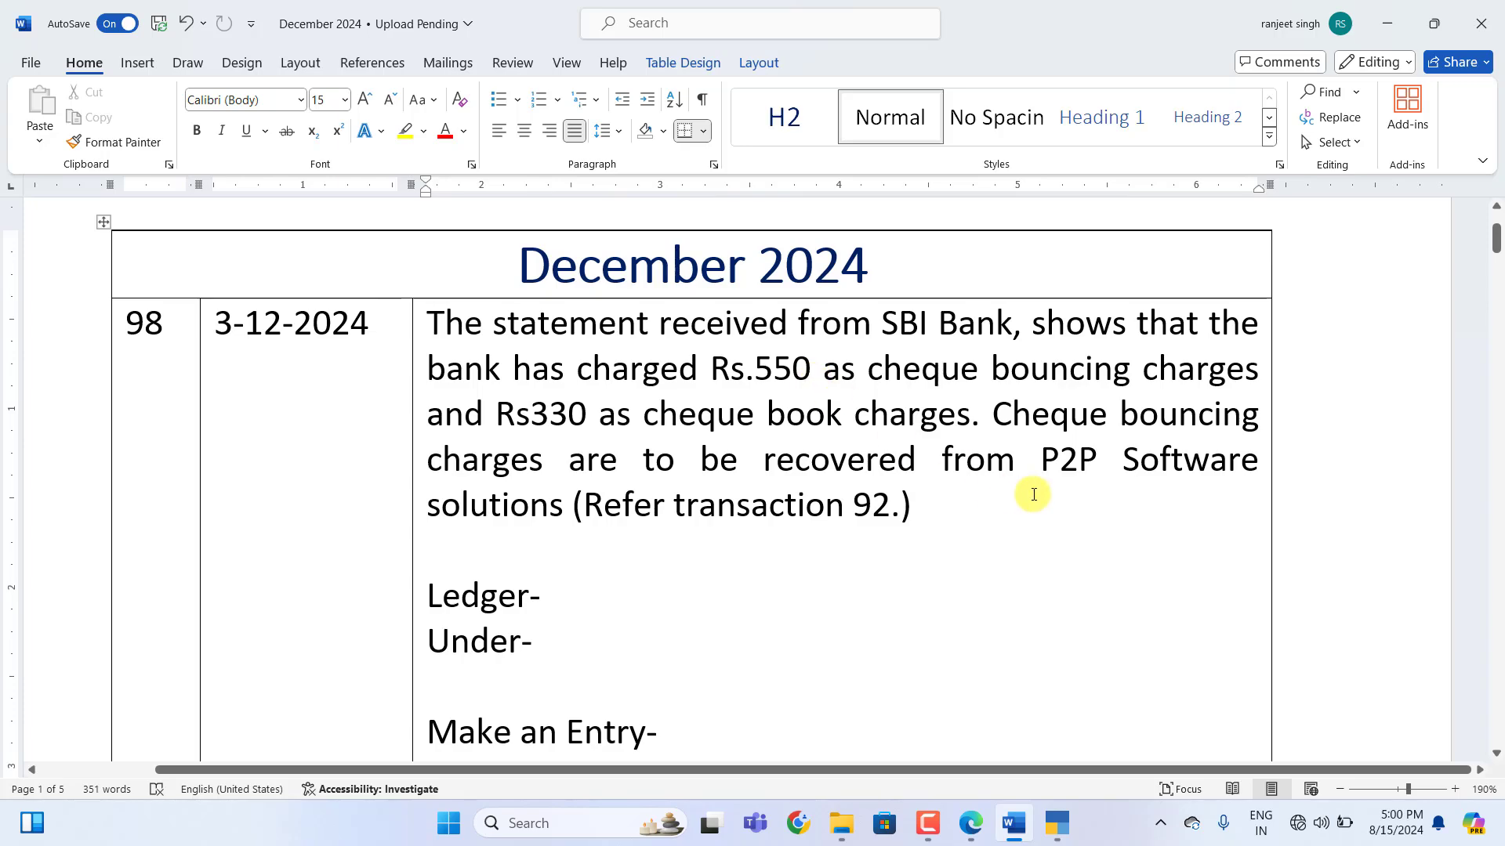
scroll(1032, 494, down, 1)
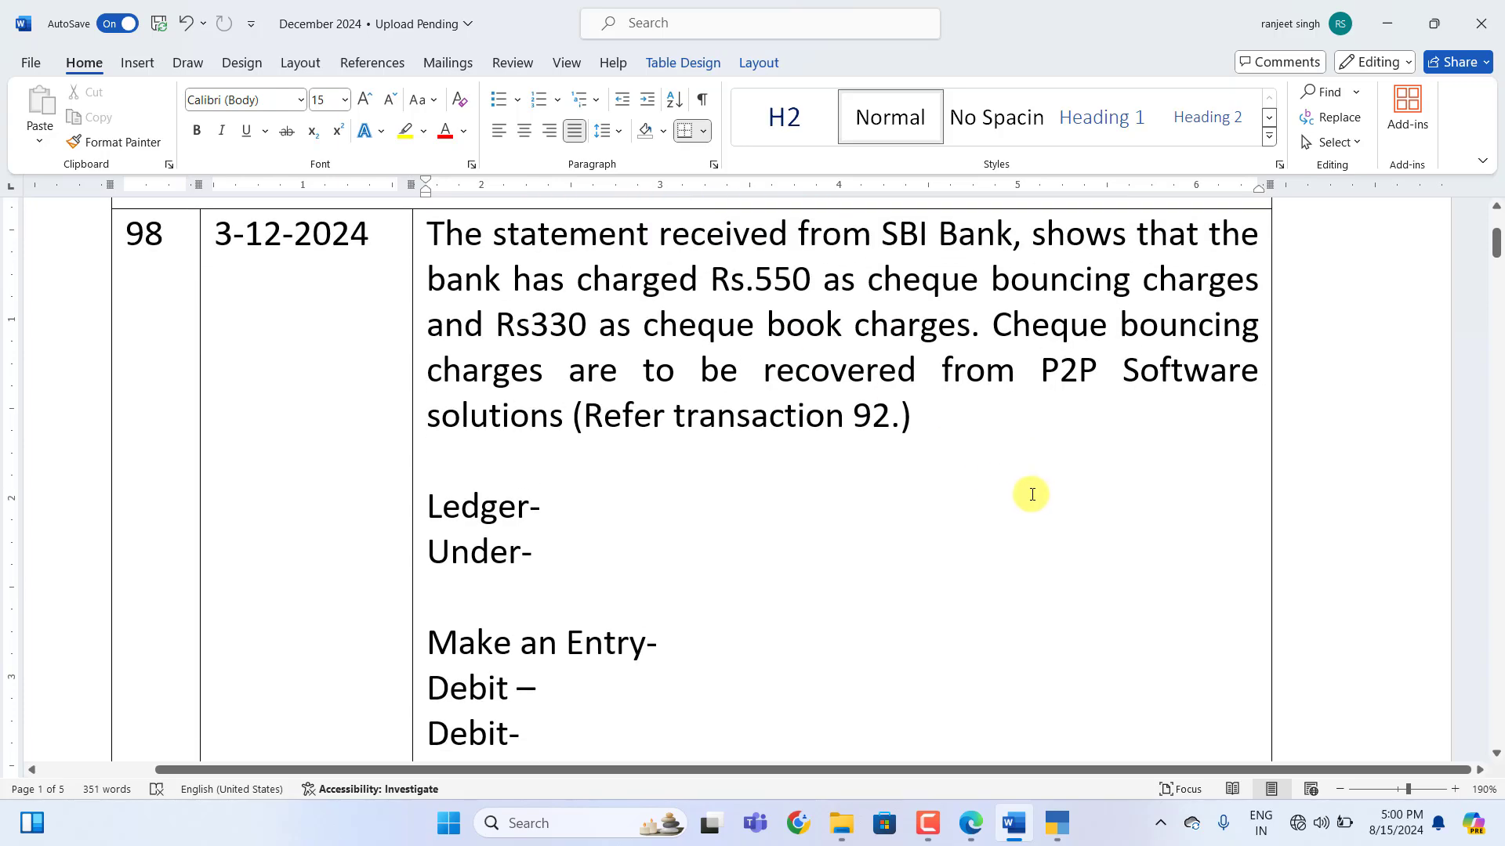
scroll(1032, 495, up, 1)
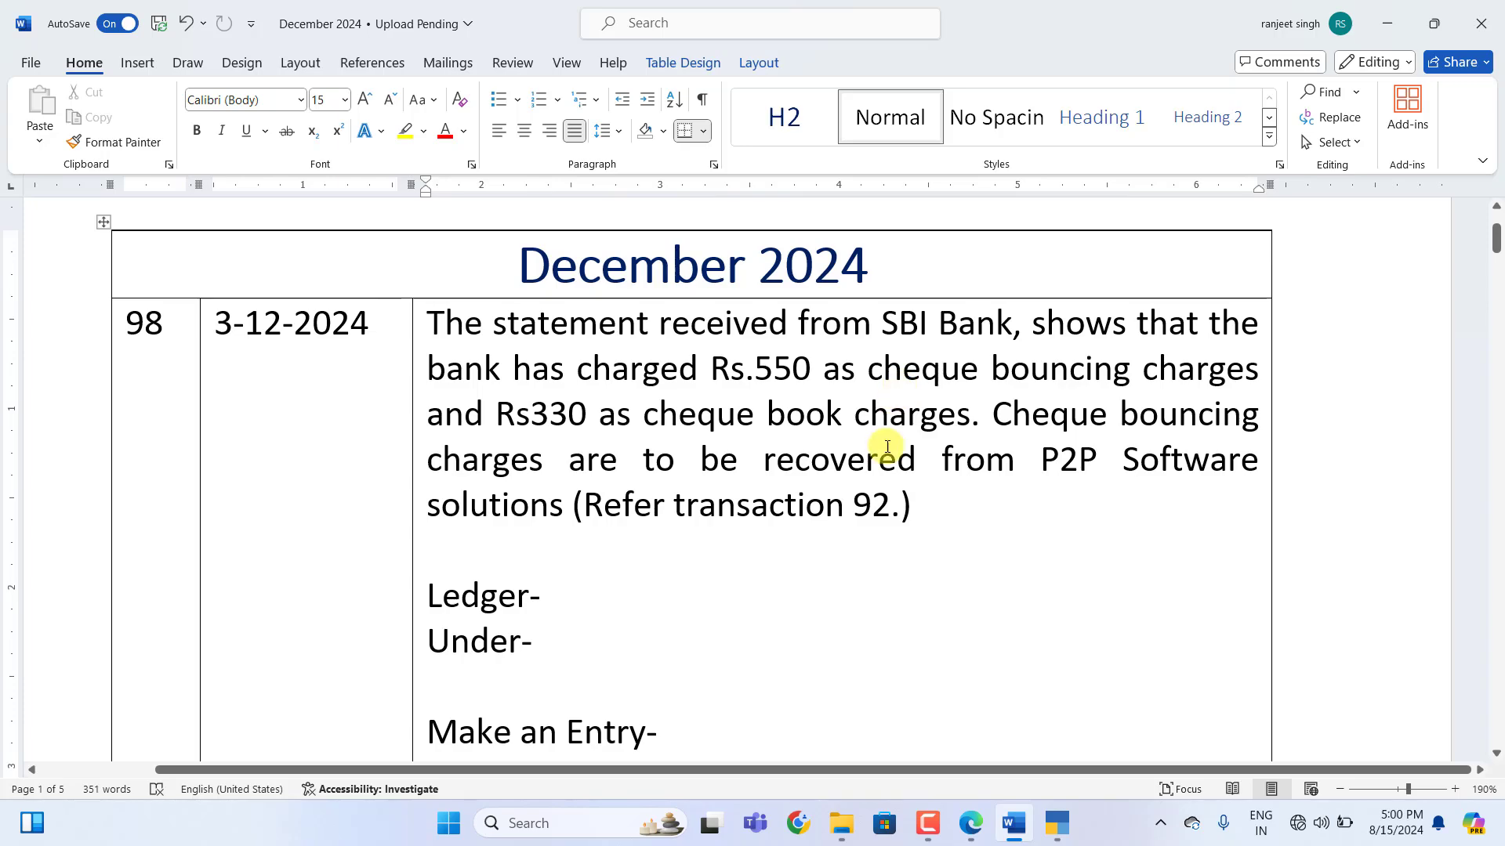
scroll(980, 481, down, 1)
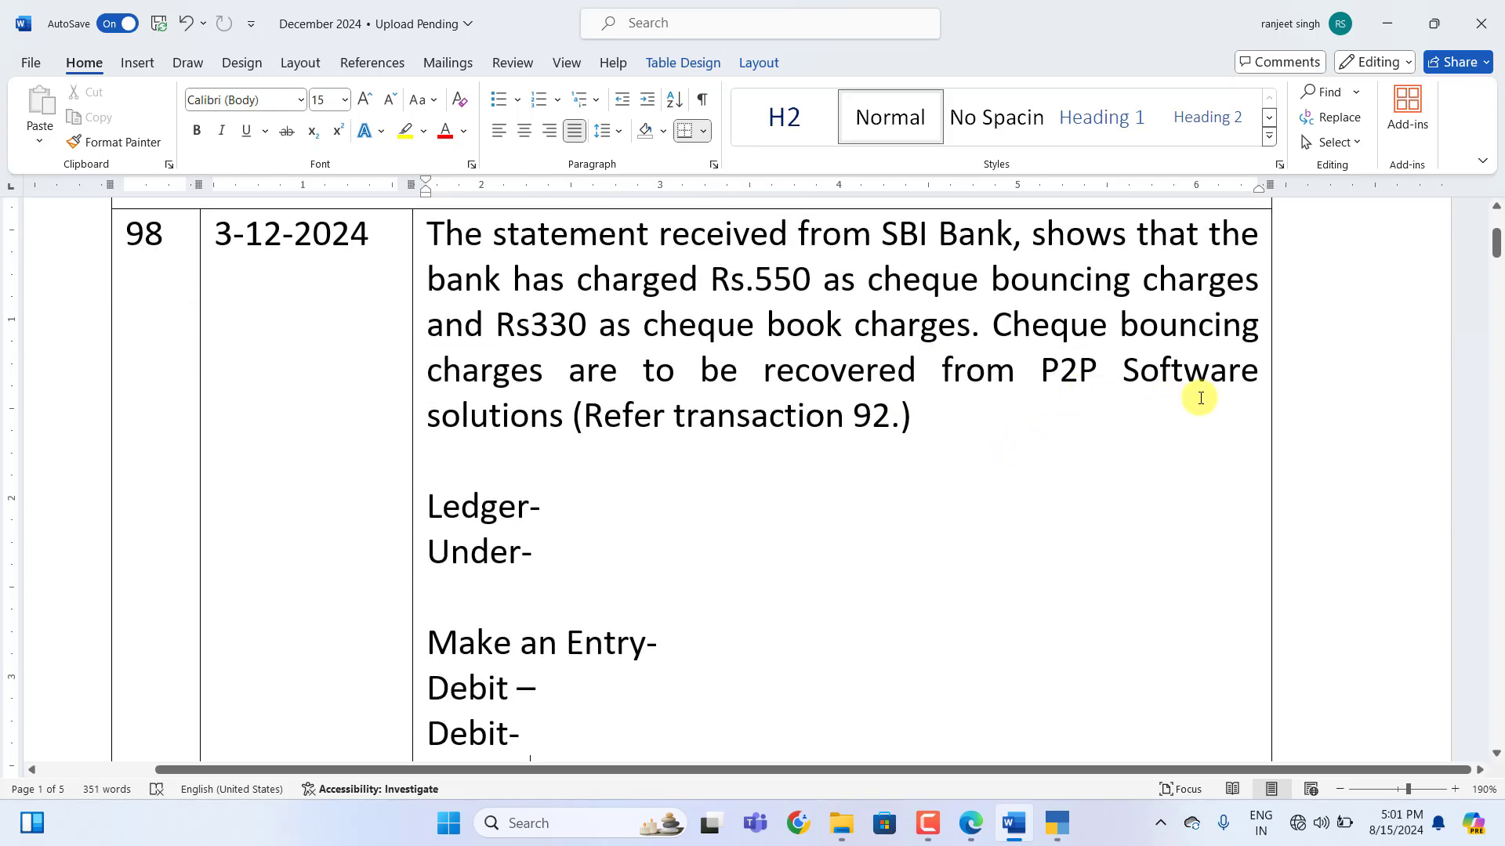
scroll(995, 432, up, 2)
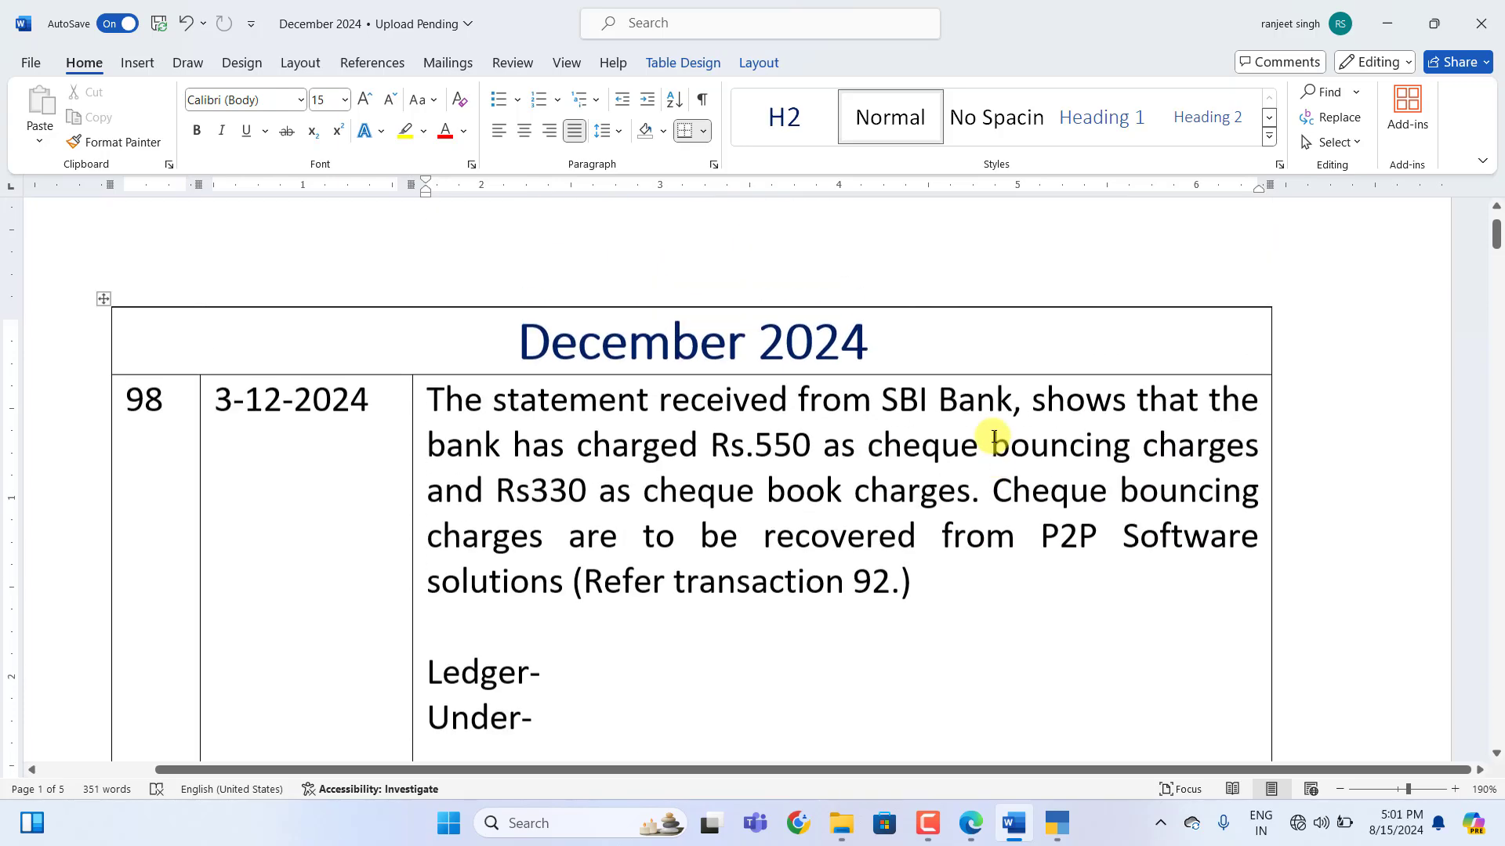
scroll(994, 436, down, 2)
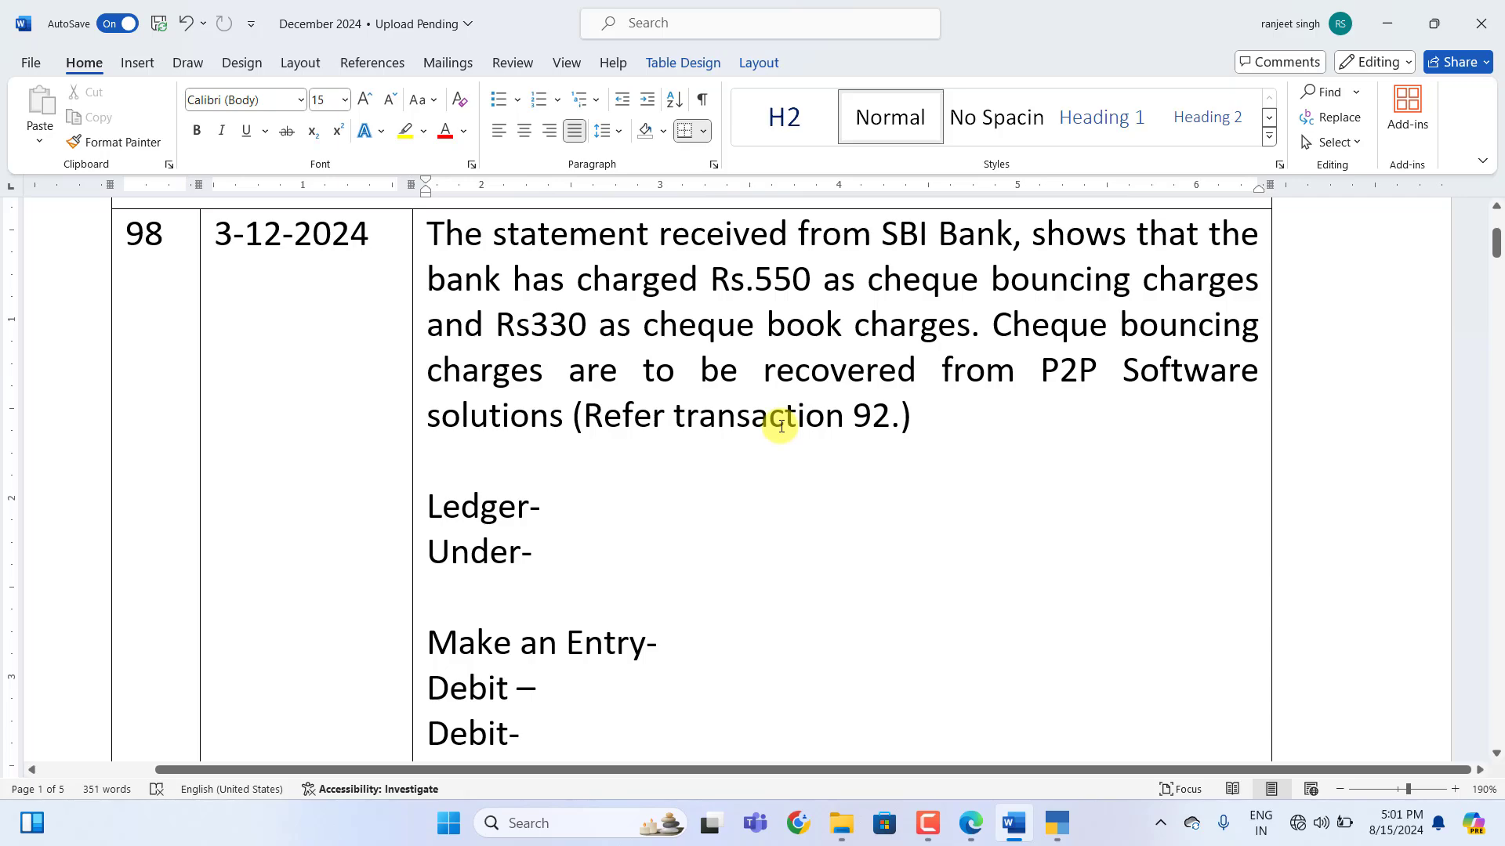
scroll(782, 424, up, 1)
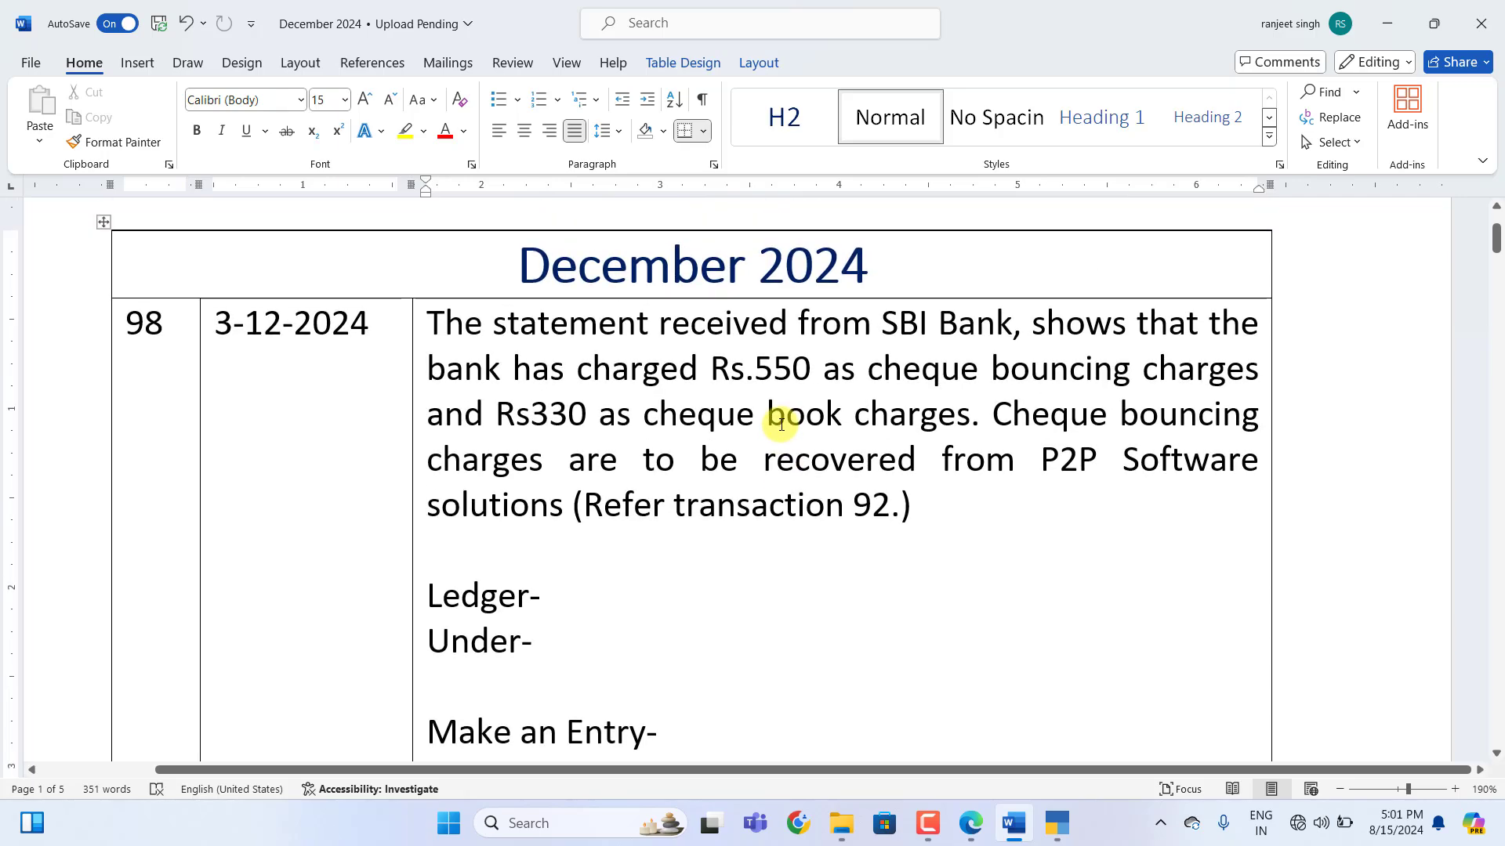
Fill in transaction 98's ledger as "bank Charges" and its group as "Indirect Expenses"
scroll(781, 424, down, 1)
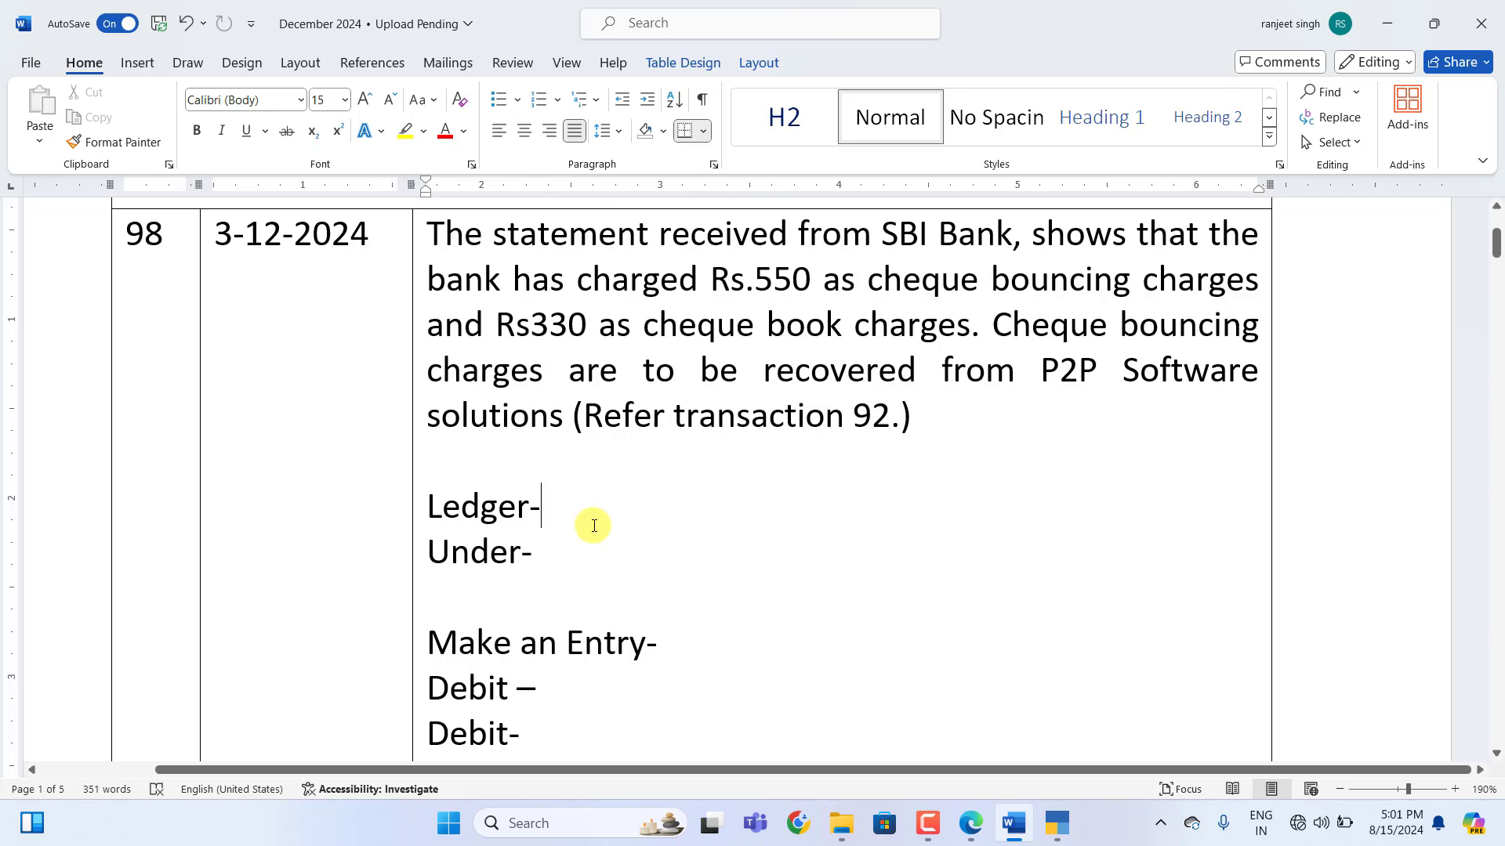
text(bank)
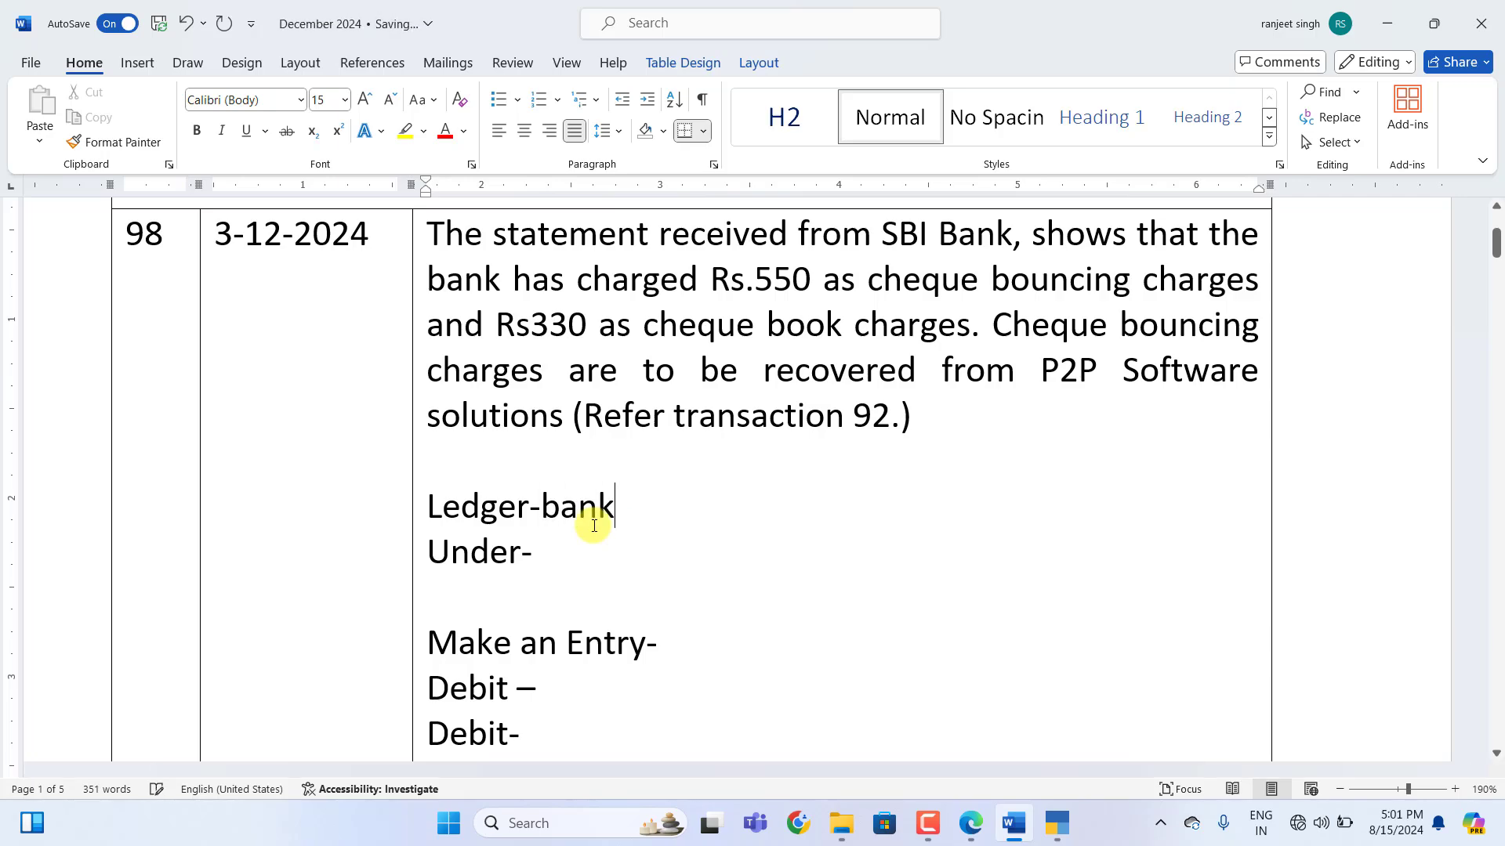
text( Charges)
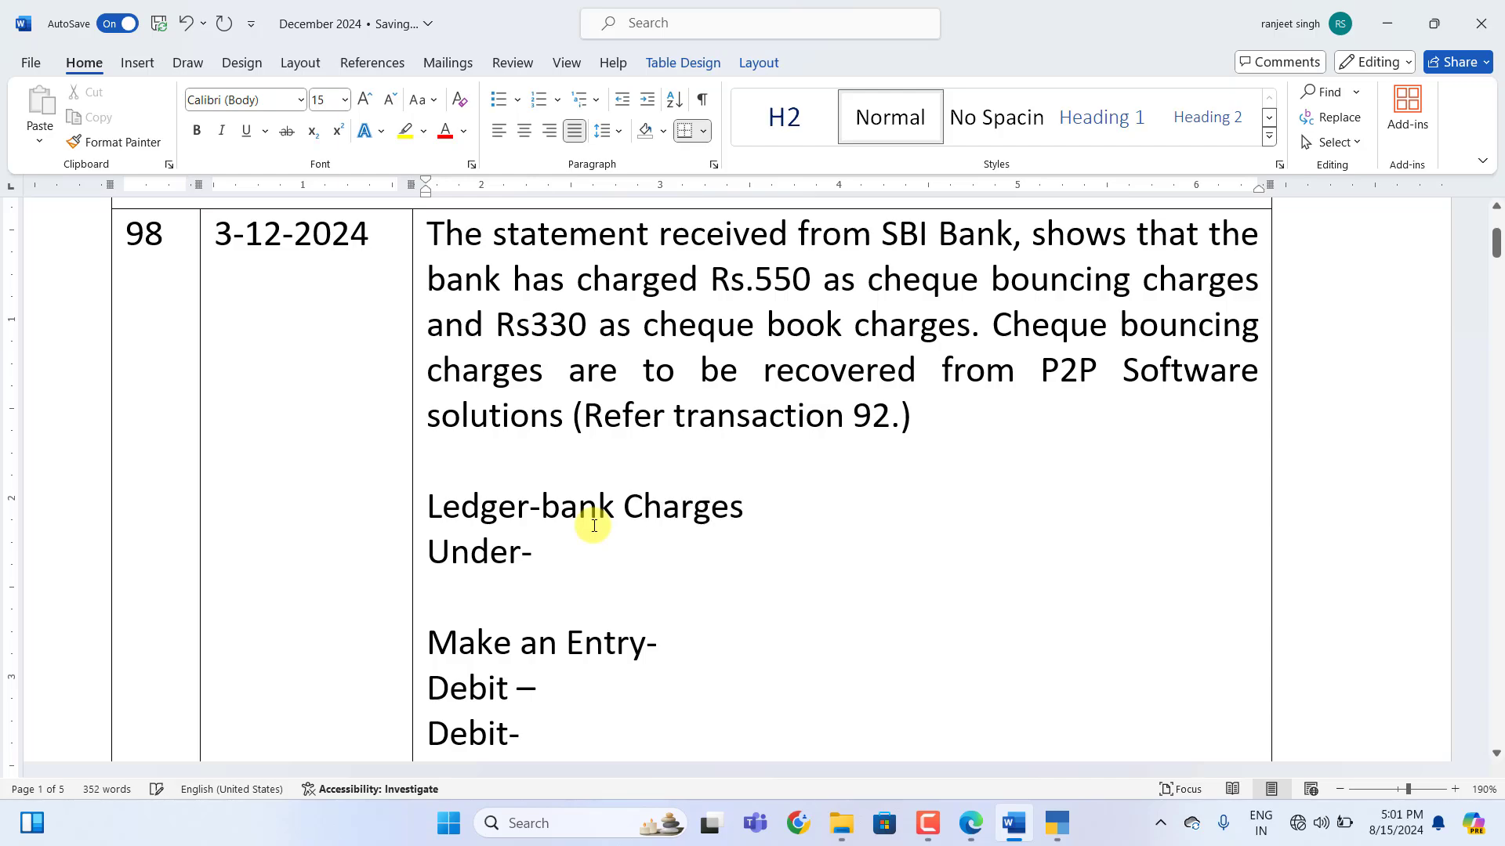
click(566, 556)
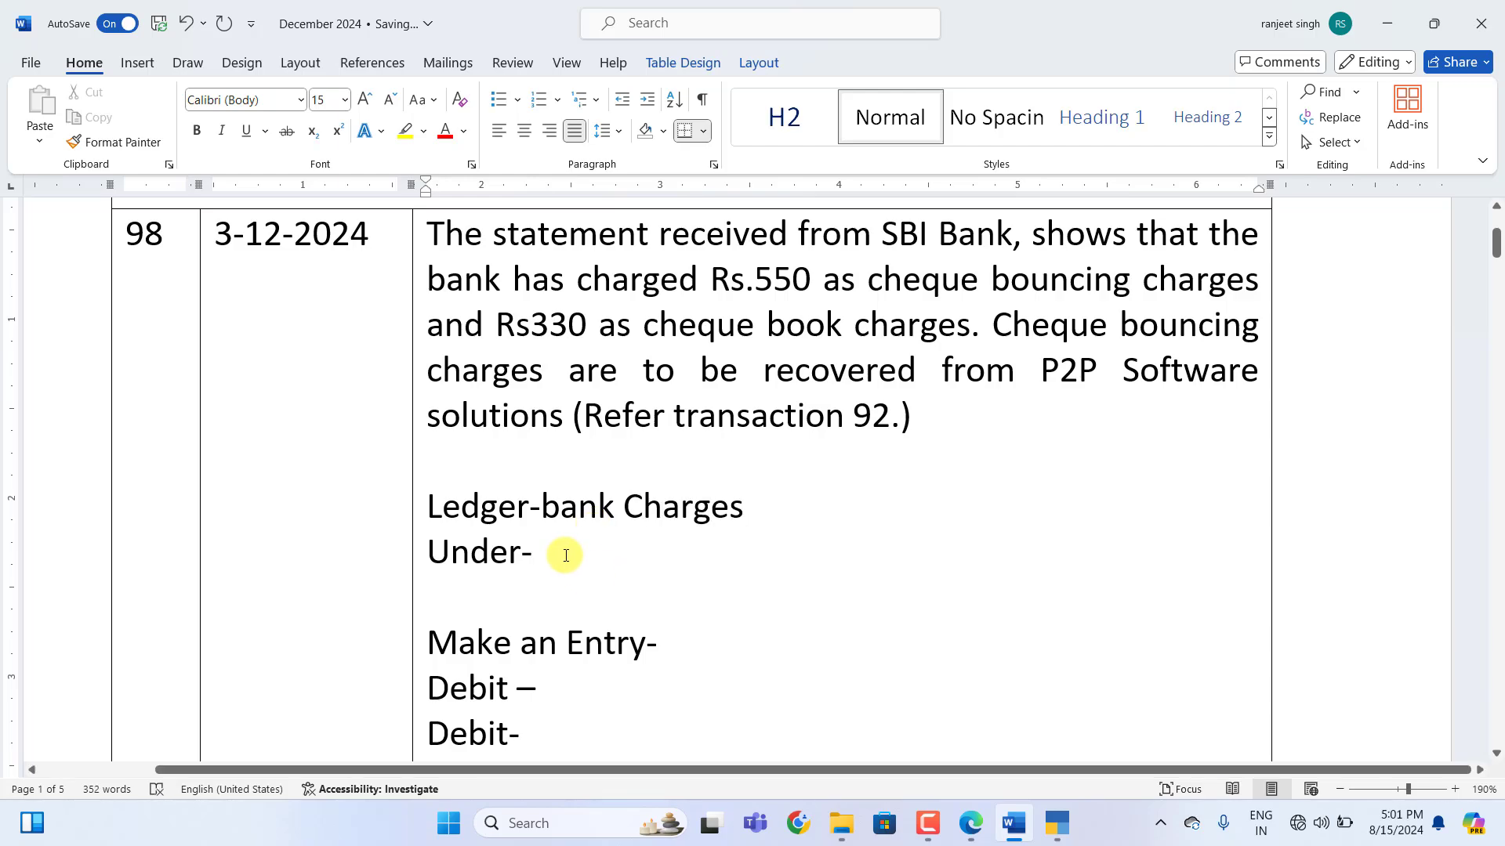
text(Indirect)
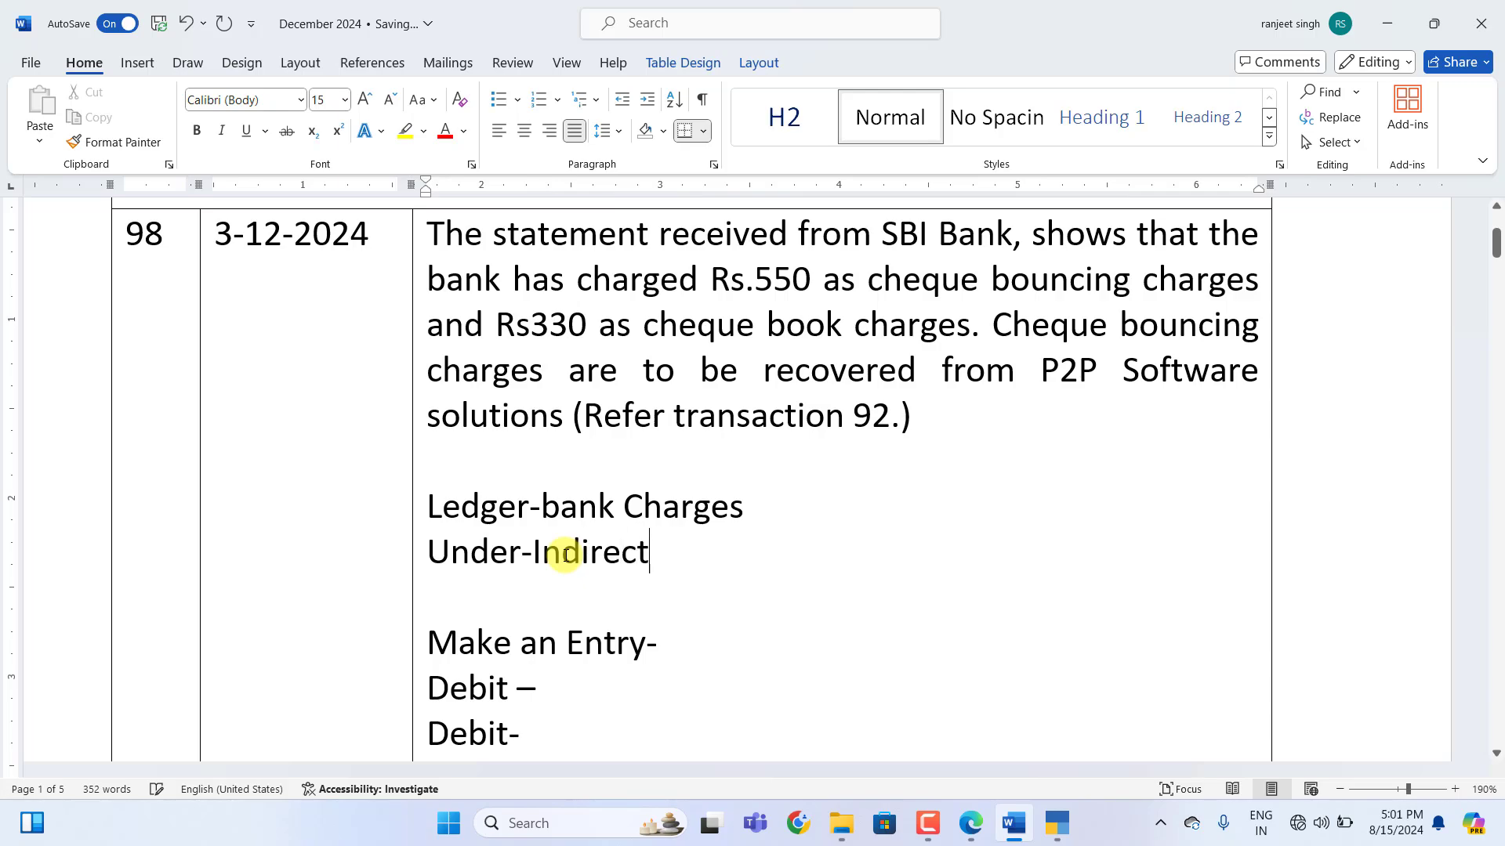
text( Expenses)
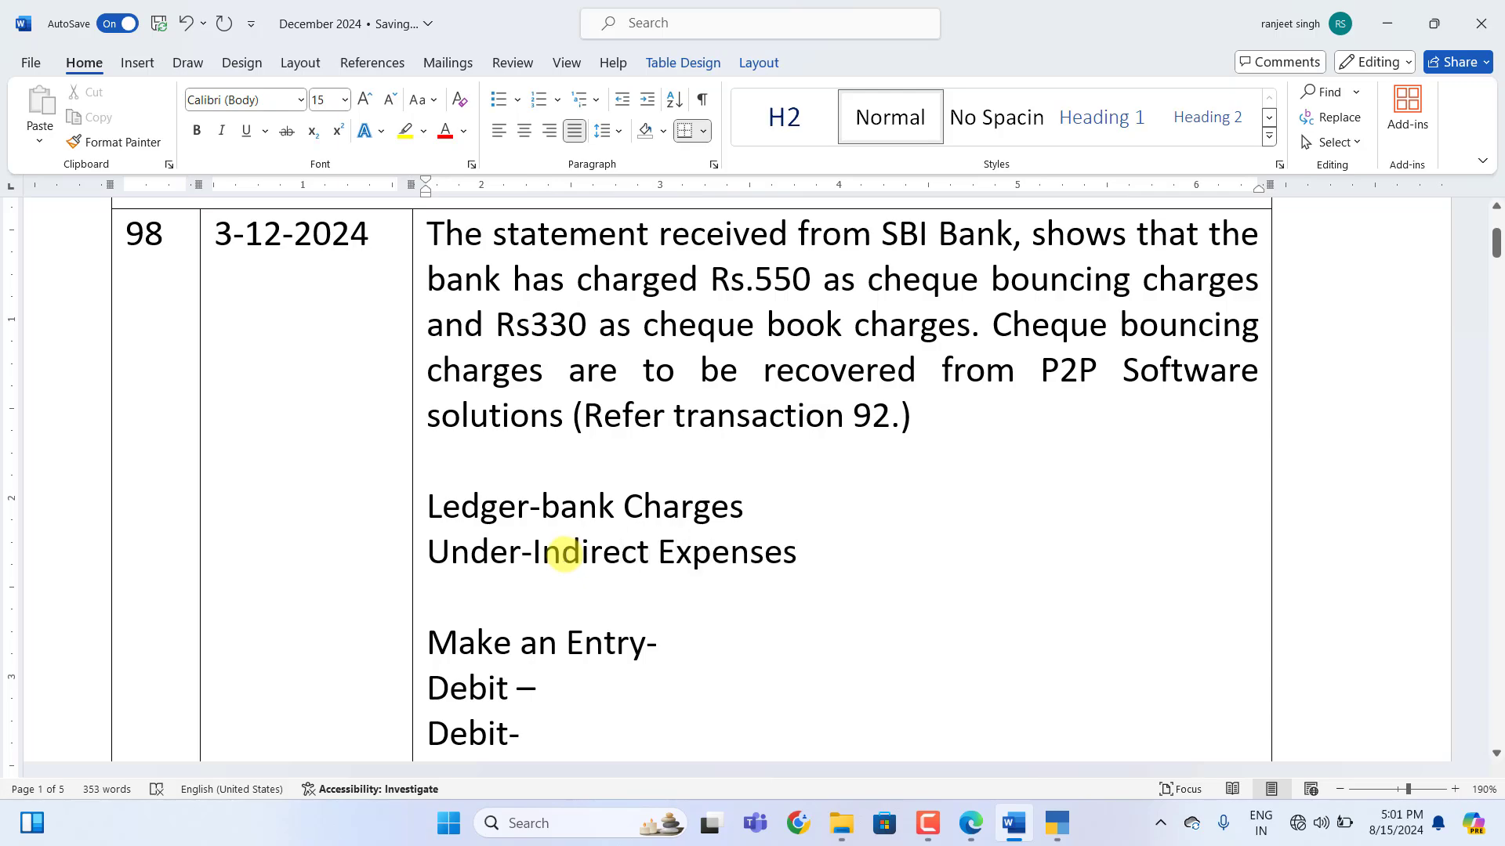
scroll(566, 555, down, 3)
scroll(678, 491, up, 3)
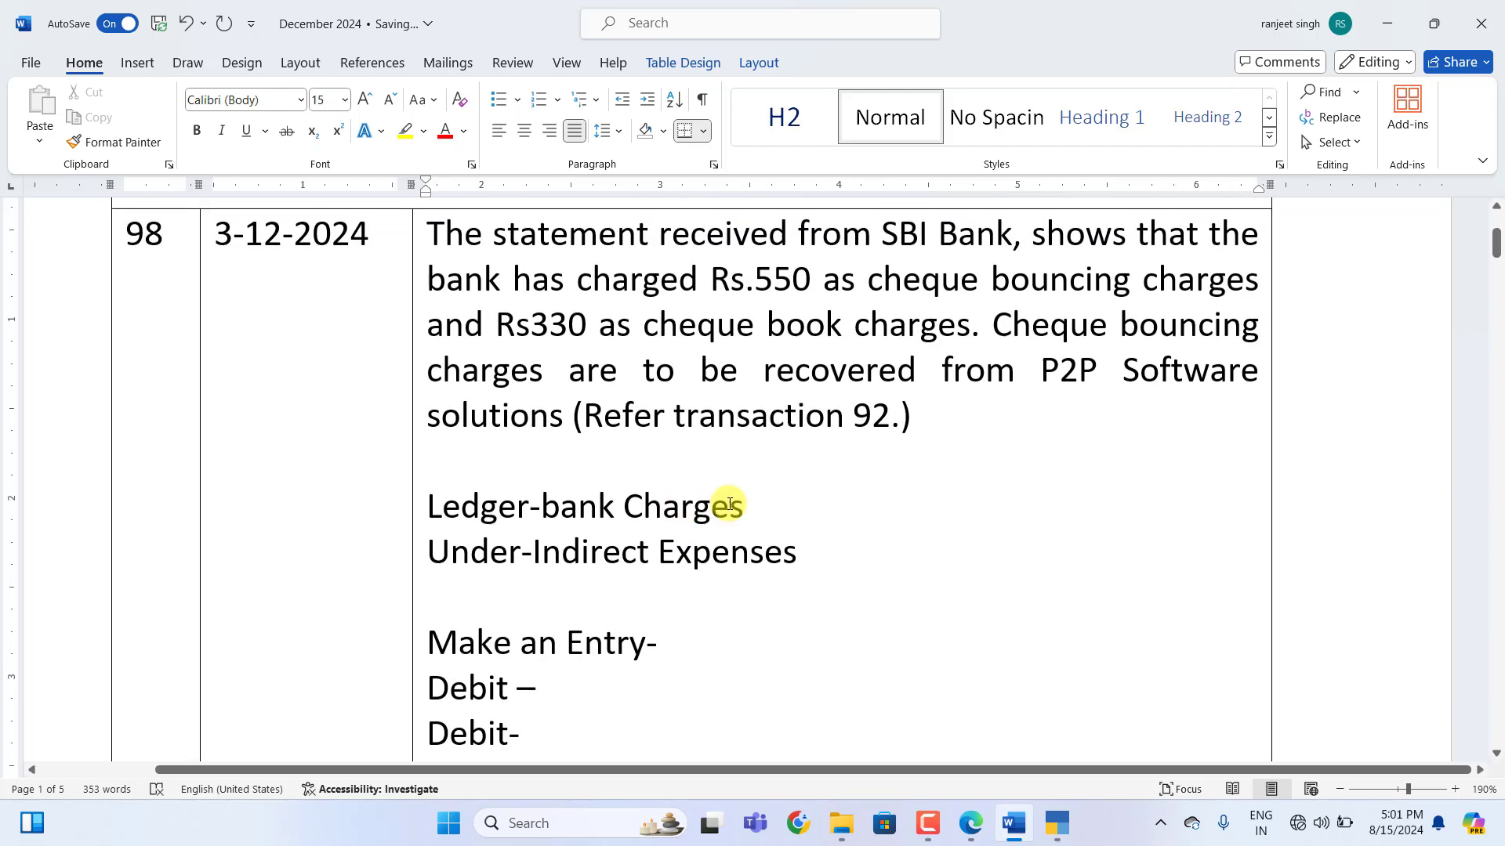
scroll(778, 508, down, 3)
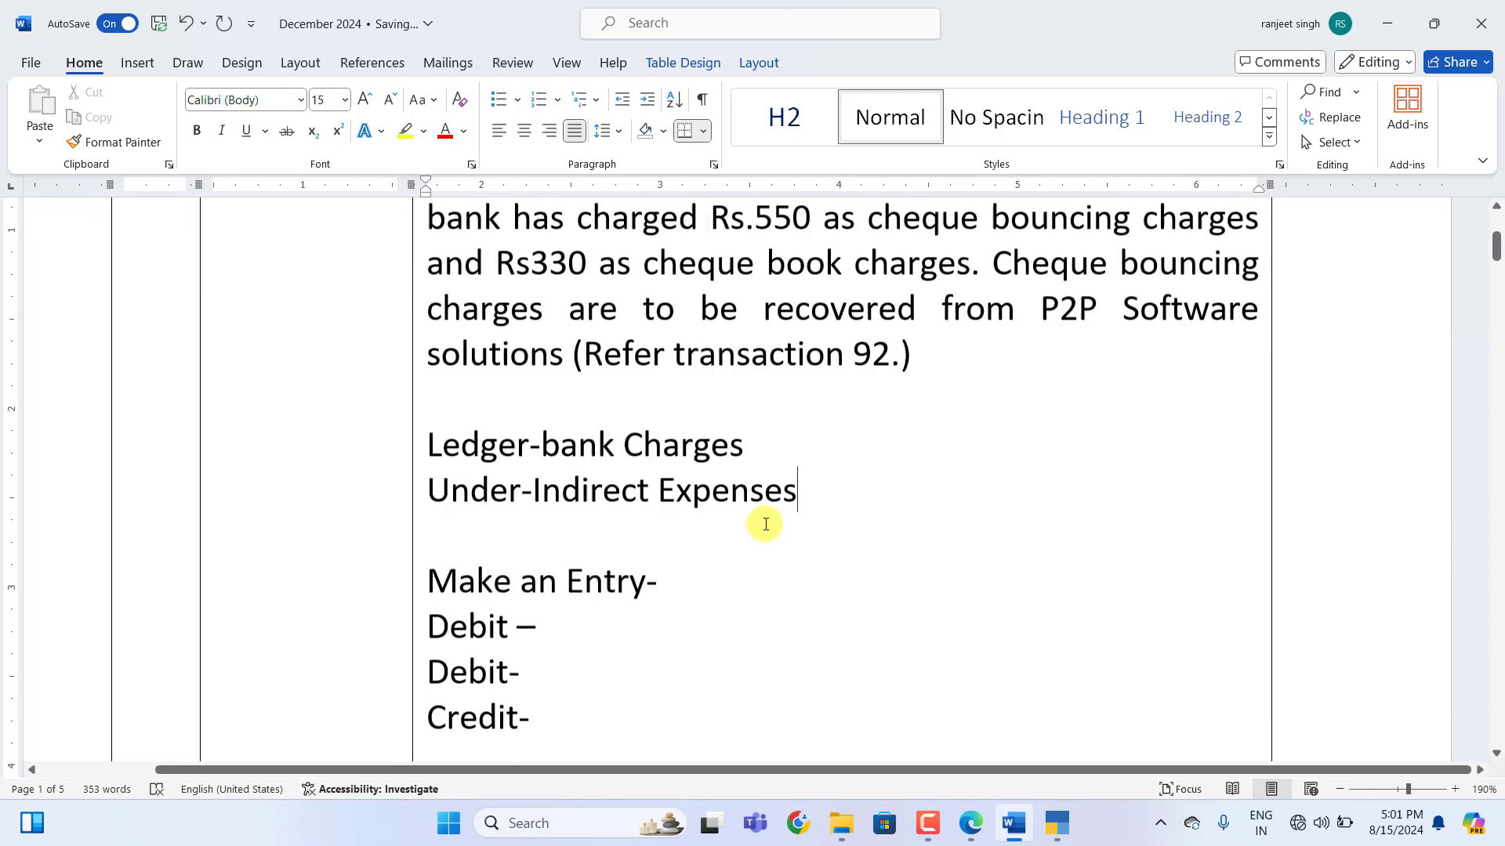
Fill in transaction 98's entry type as "payment Voucher"
click(688, 565)
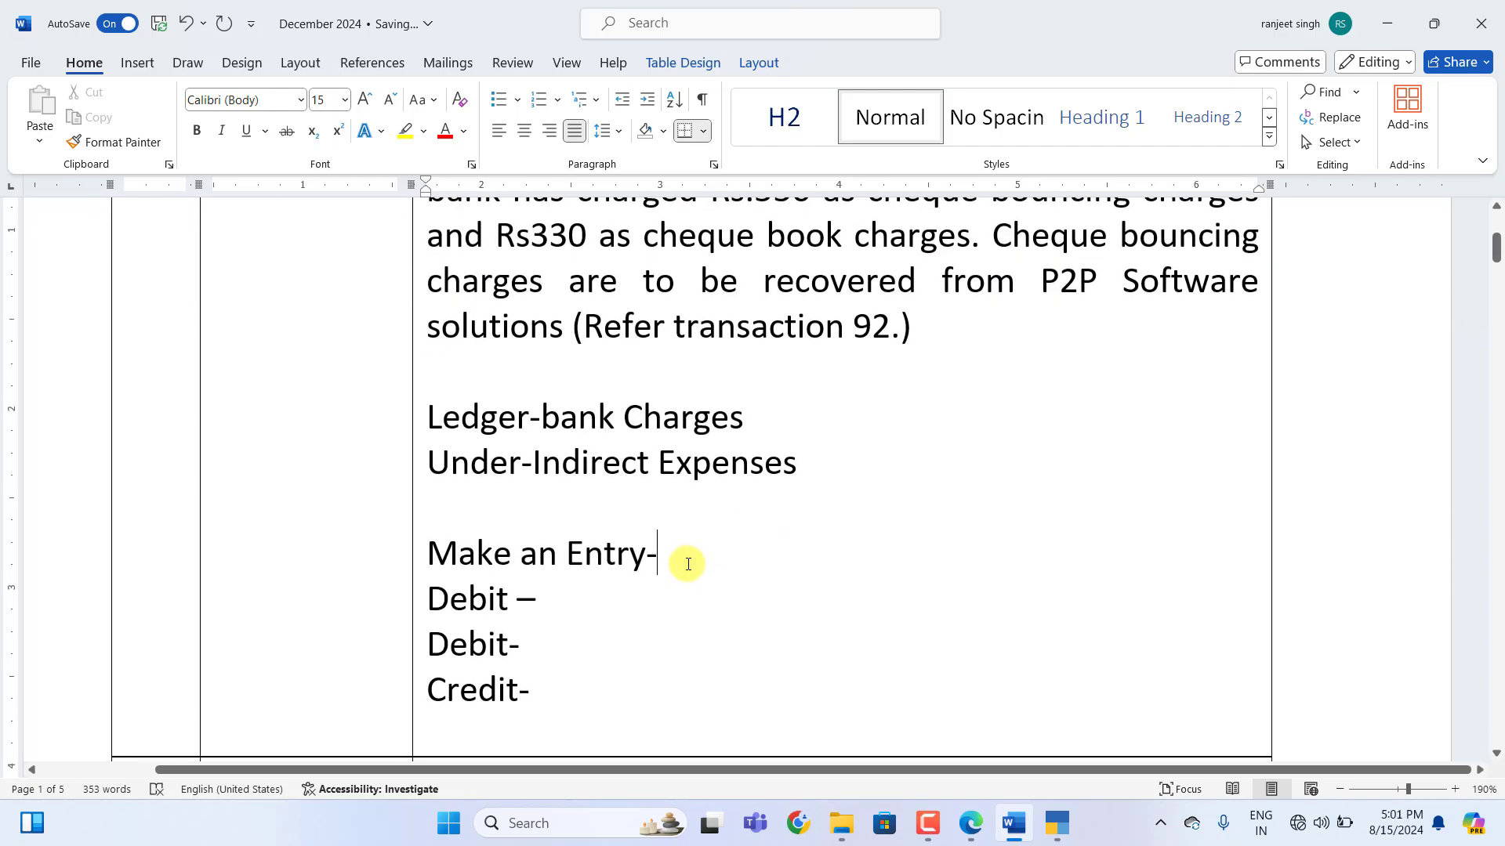
text(paymen)
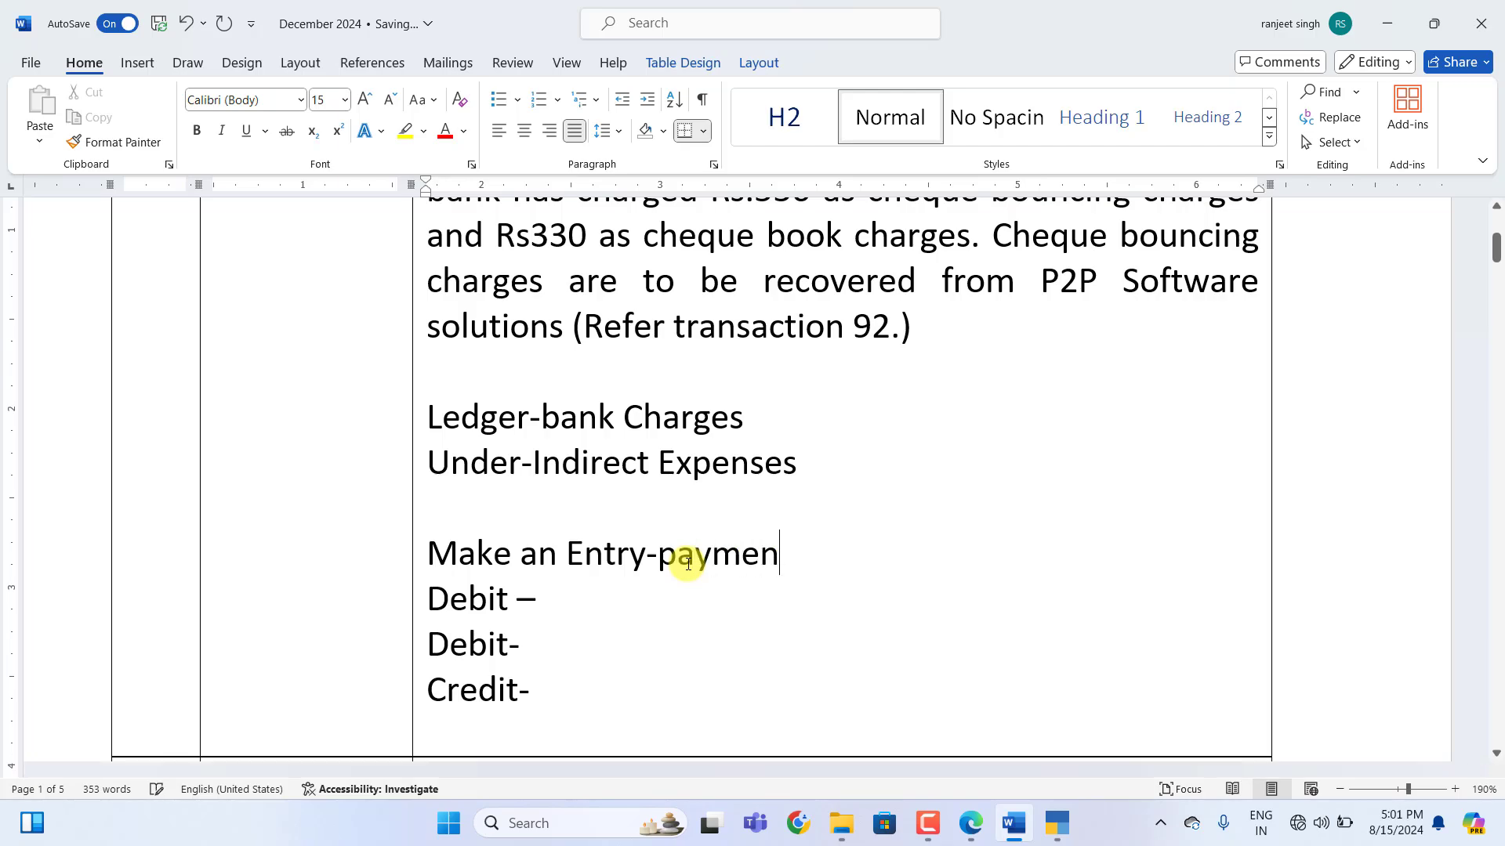
text(t Voucher)
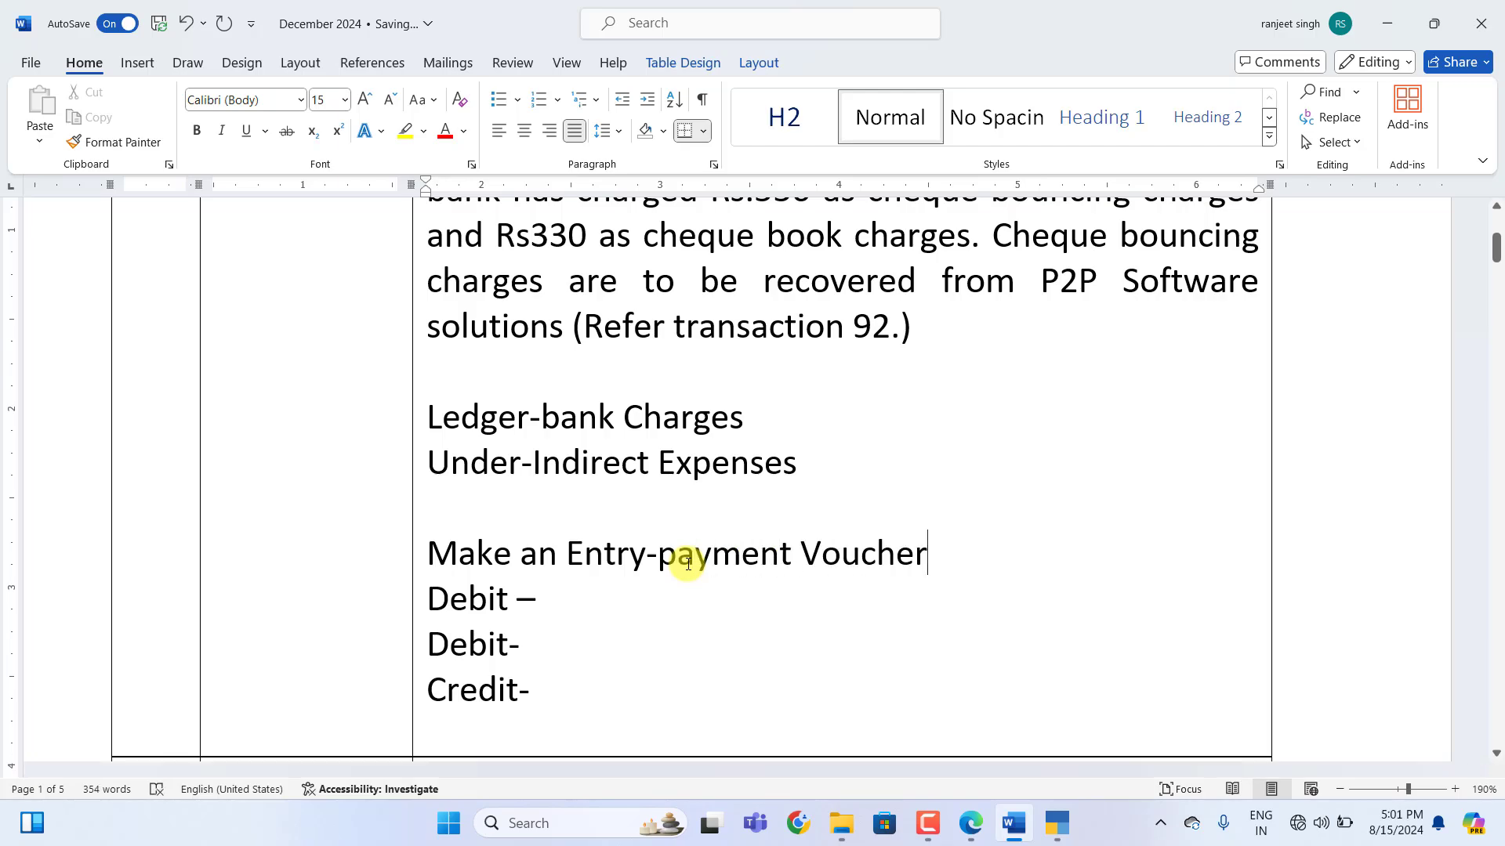
Fill in transaction 98's first debit line with "bank charges -330" for the cheque book charges
click(558, 605)
scroll(559, 604, up, 3)
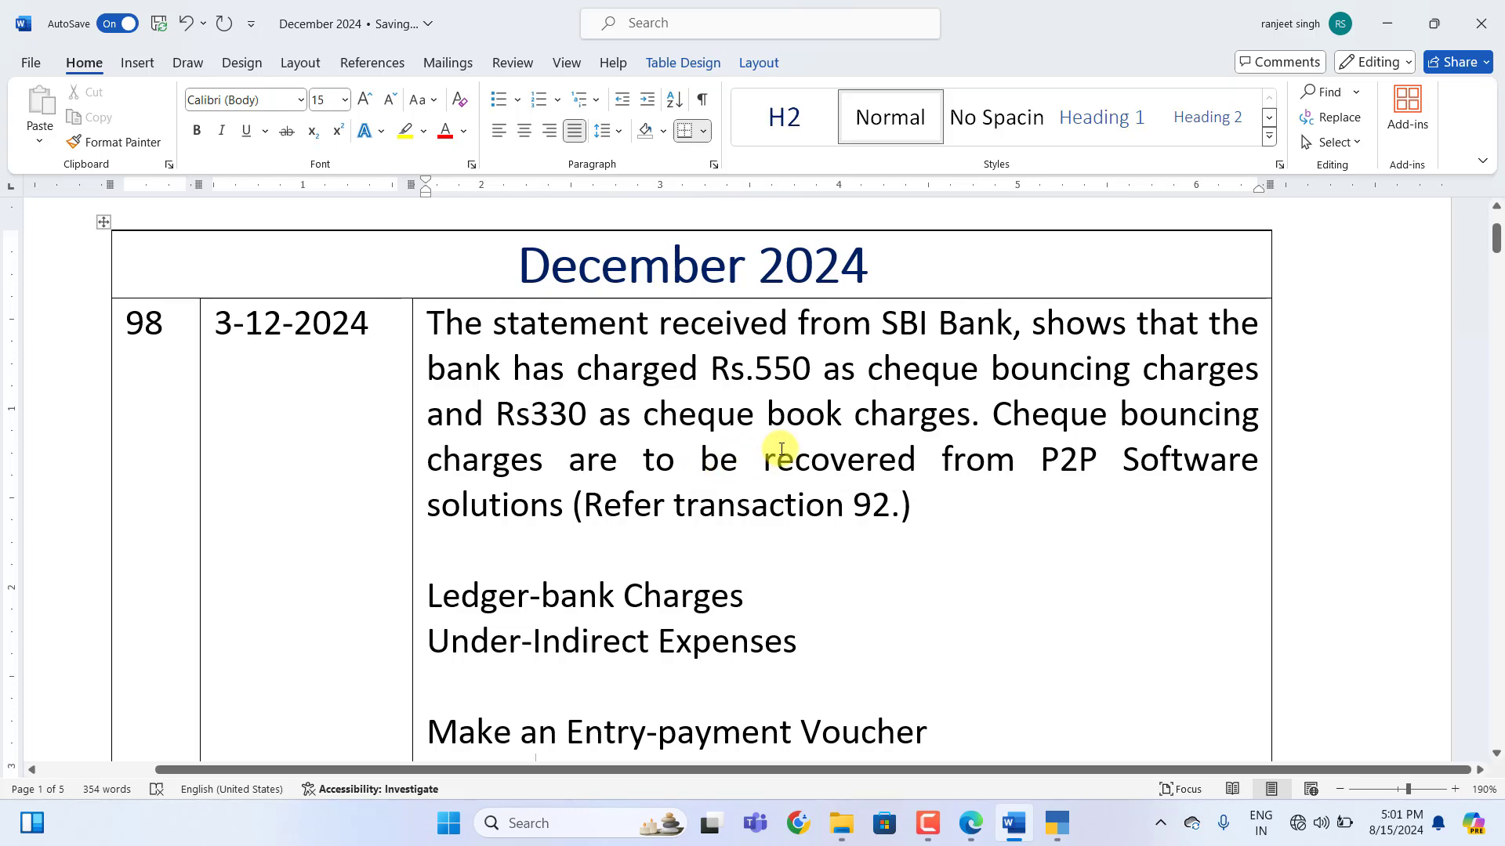
scroll(785, 449, down, 4)
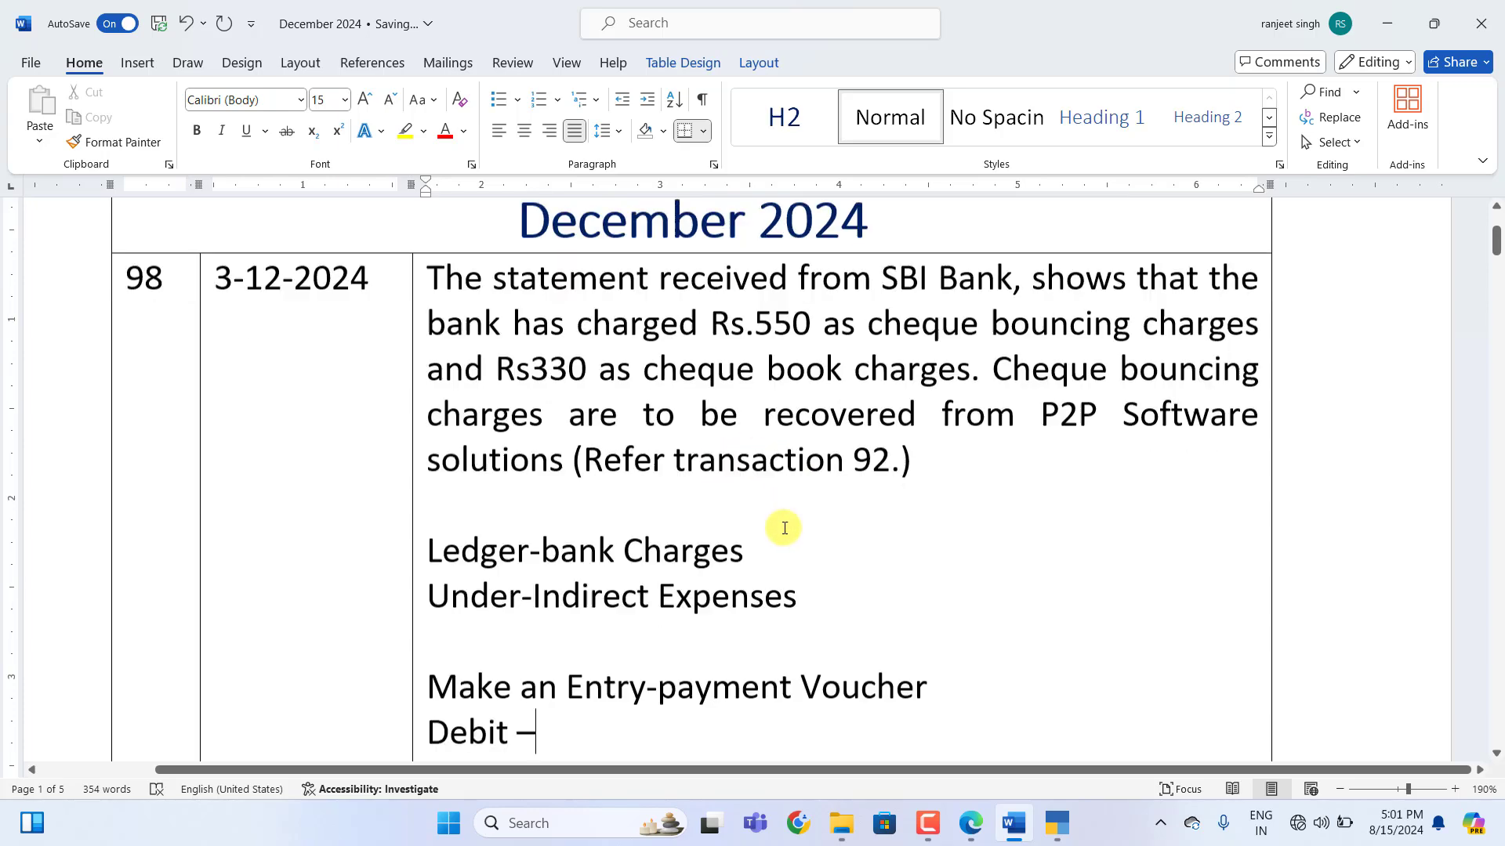
text(ba)
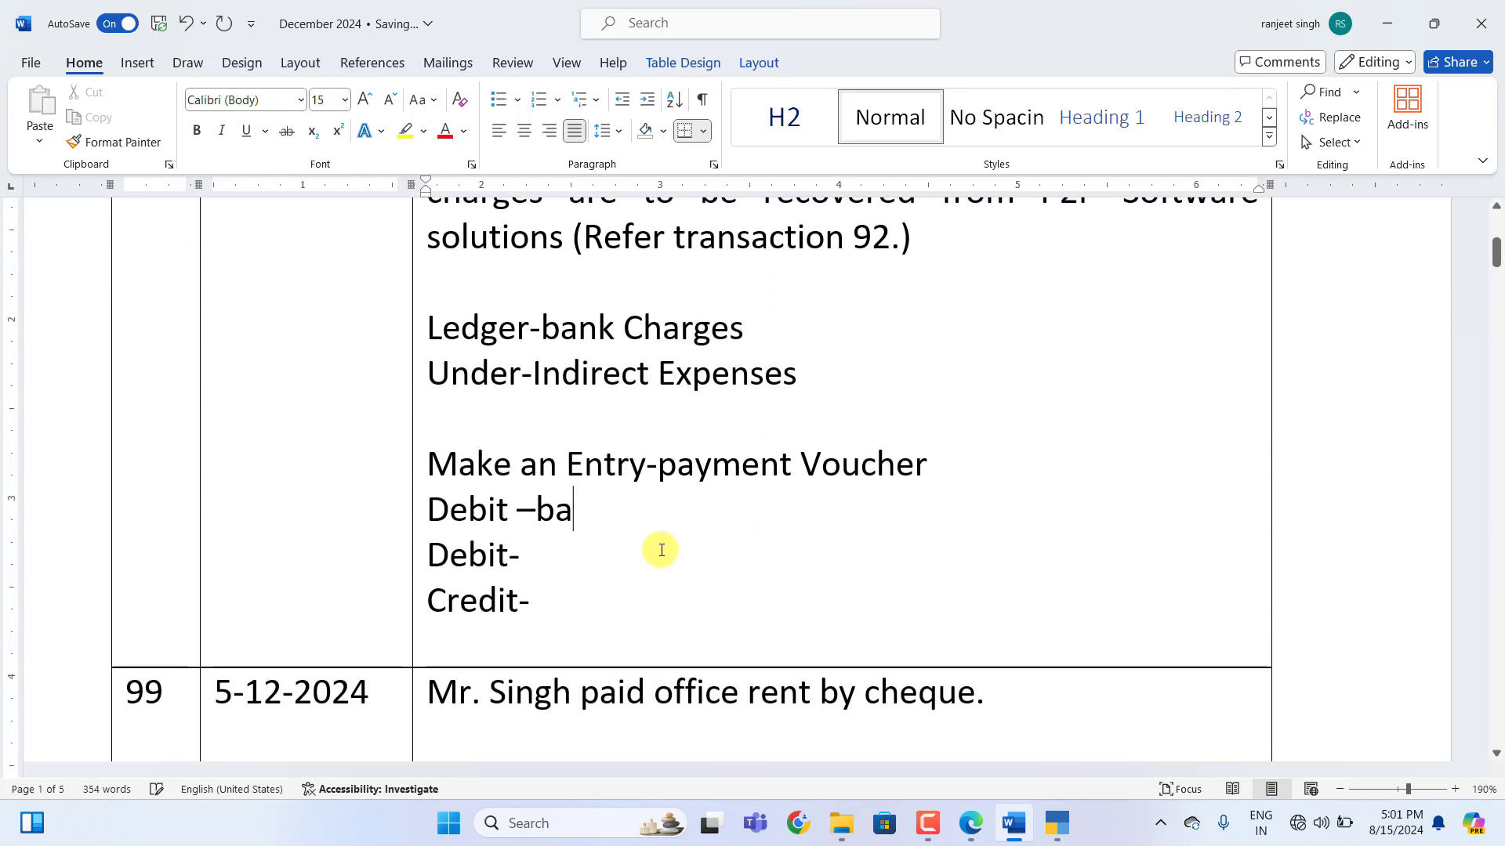
text(nk char)
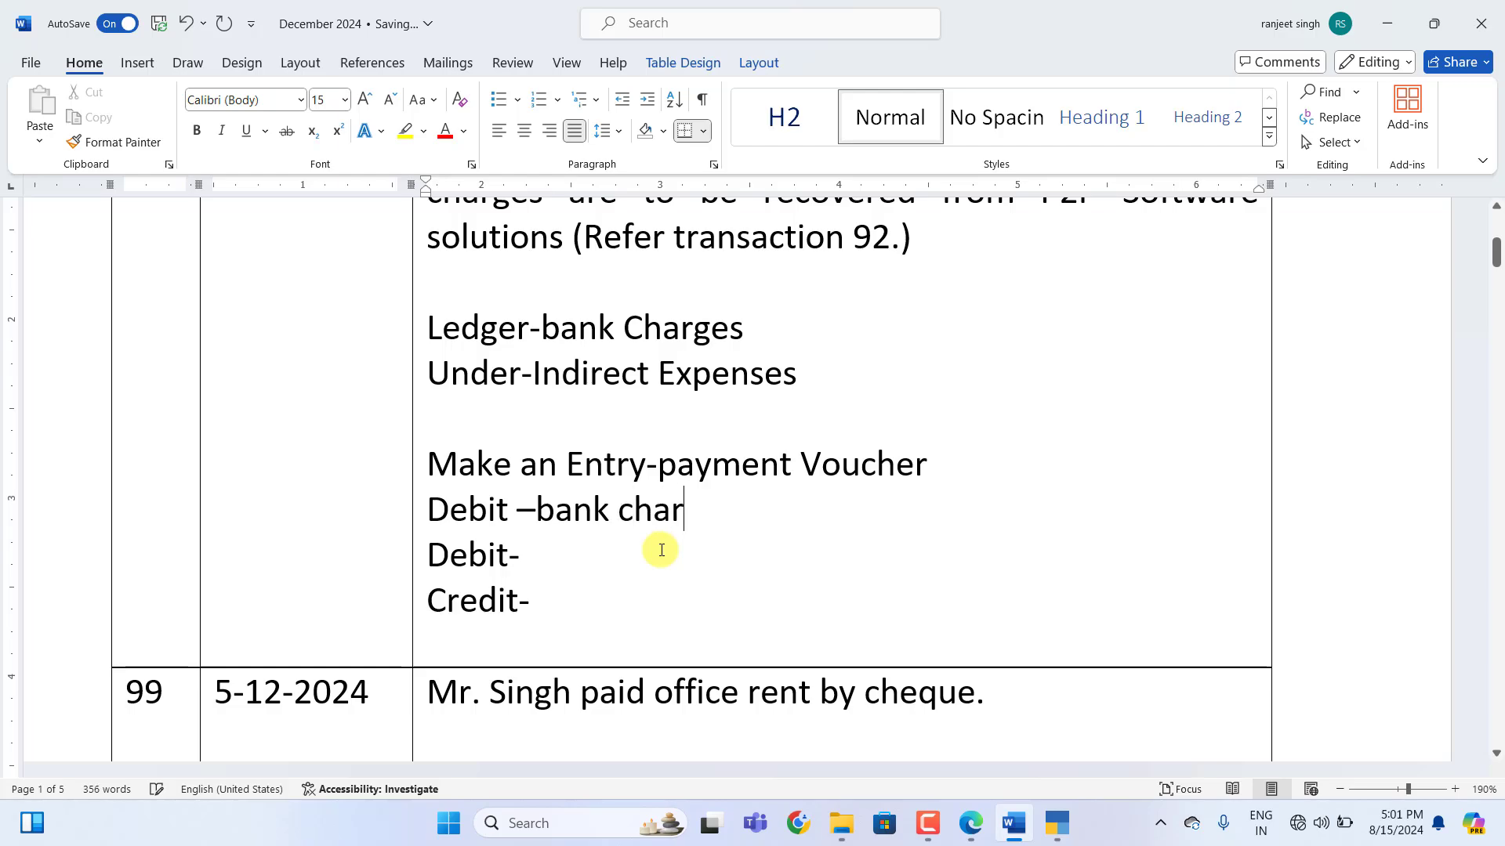
text(ges -330)
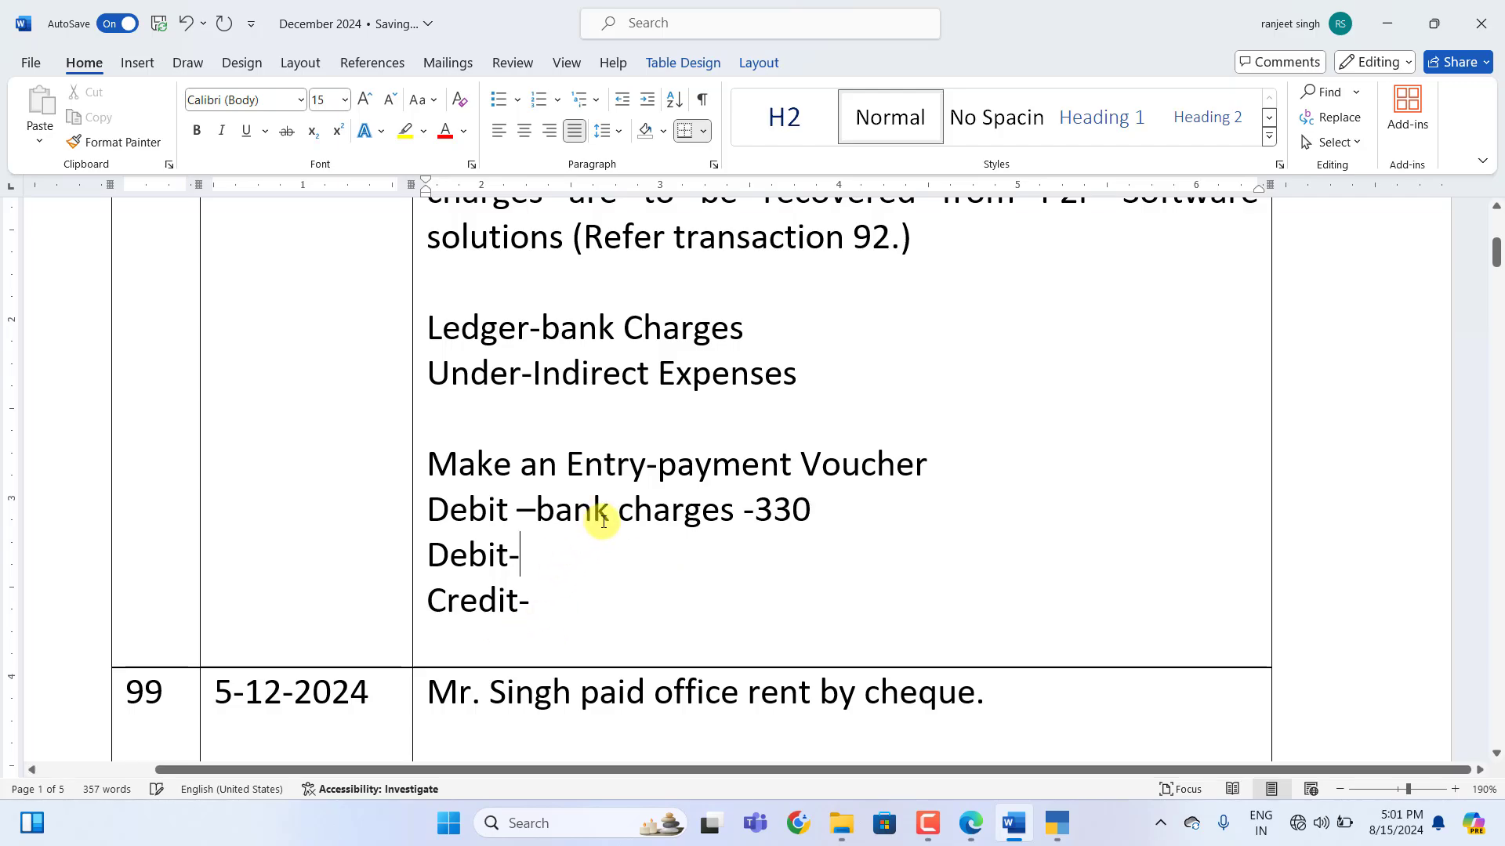
Fill in transaction 98's second debit line with "p2p Software Solution-550" for the recoverable cheque bouncing charges
scroll(591, 520, up, 5)
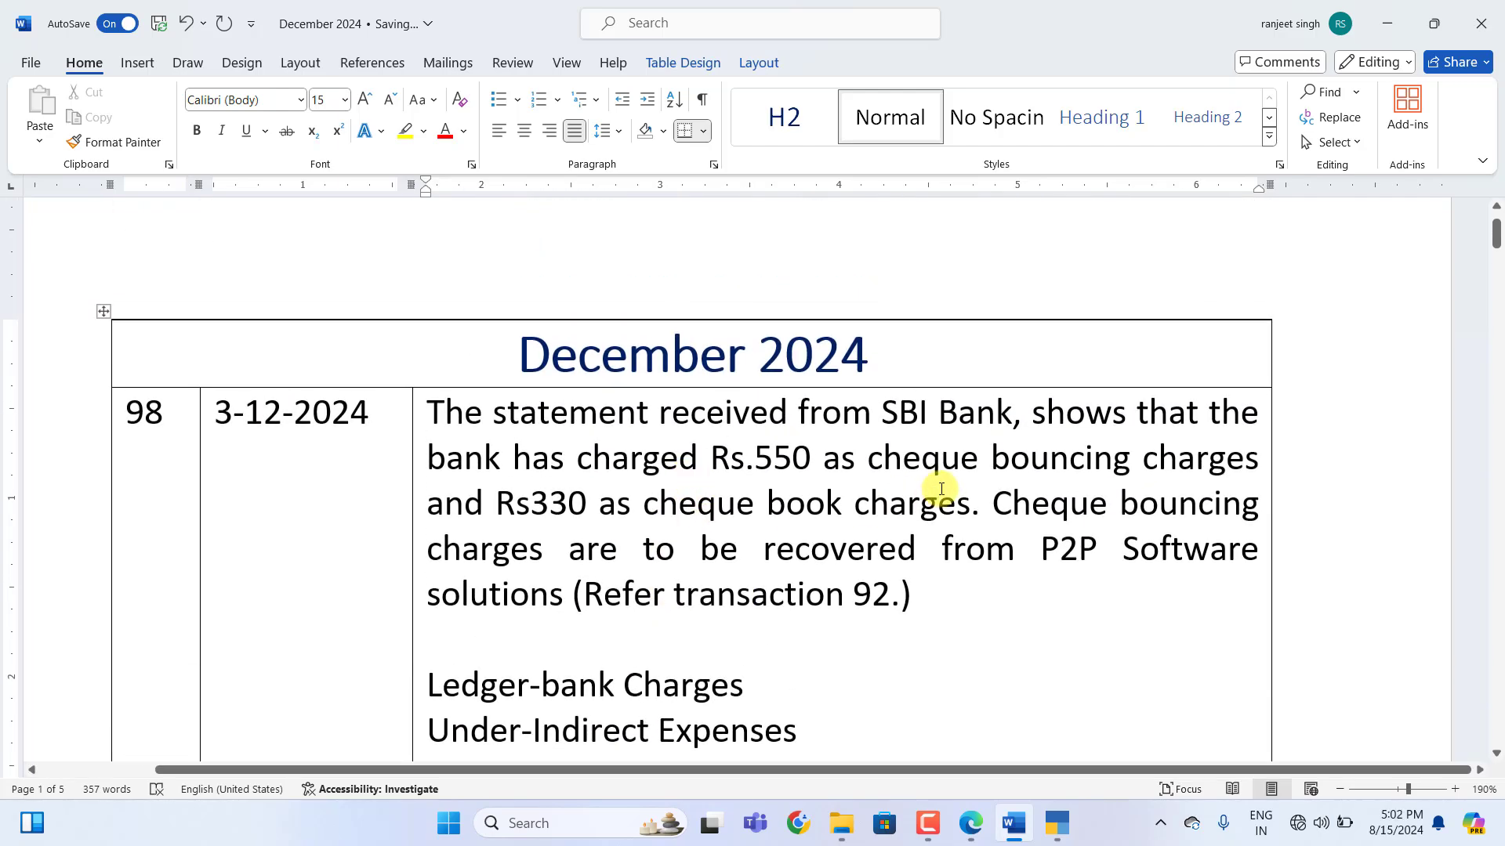
scroll(932, 493, down, 5)
click(619, 576)
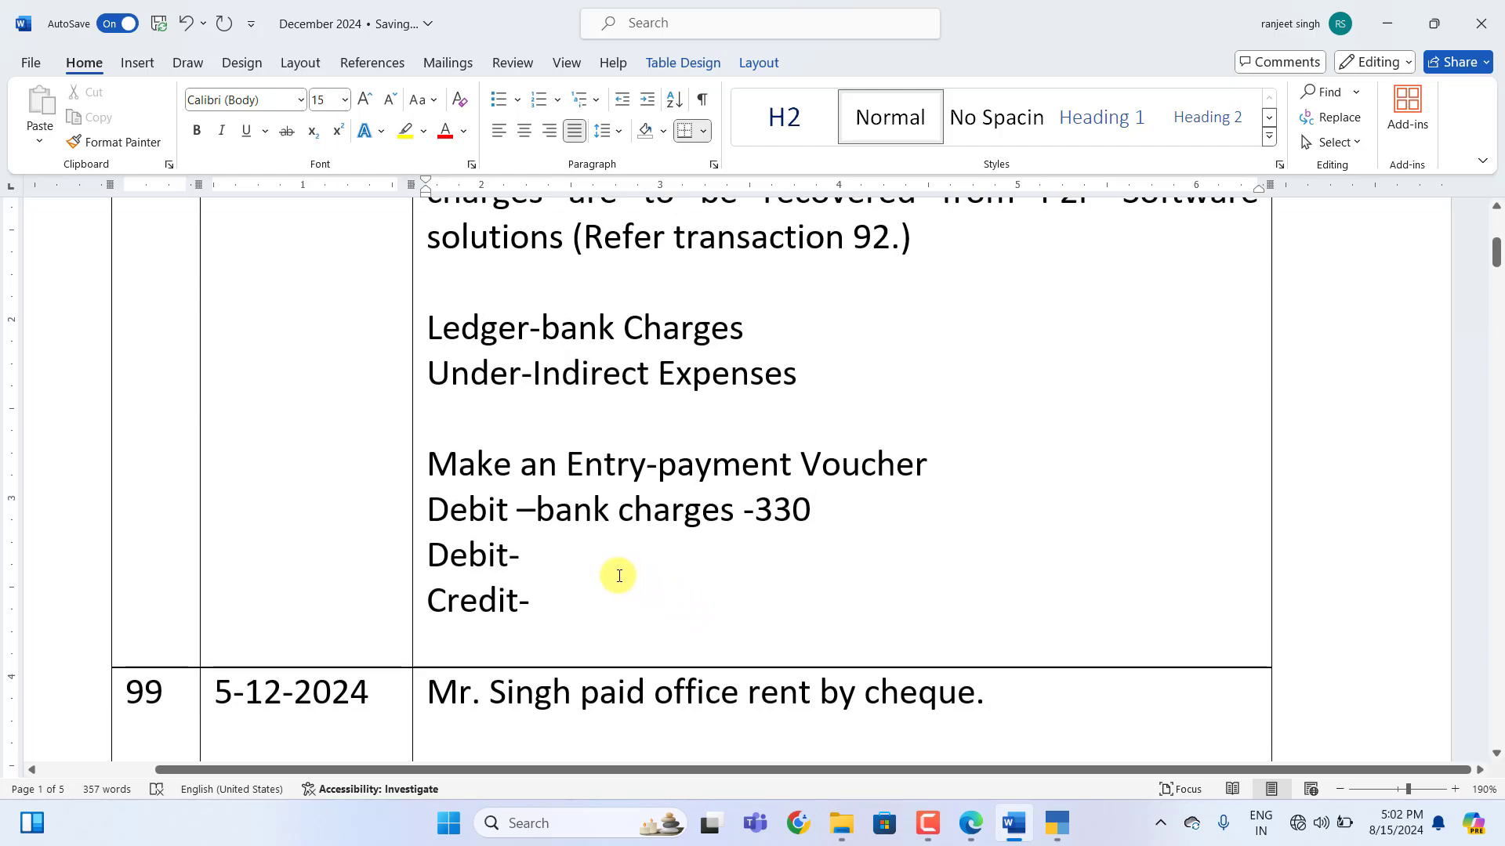
scroll(1082, 440, up, 3)
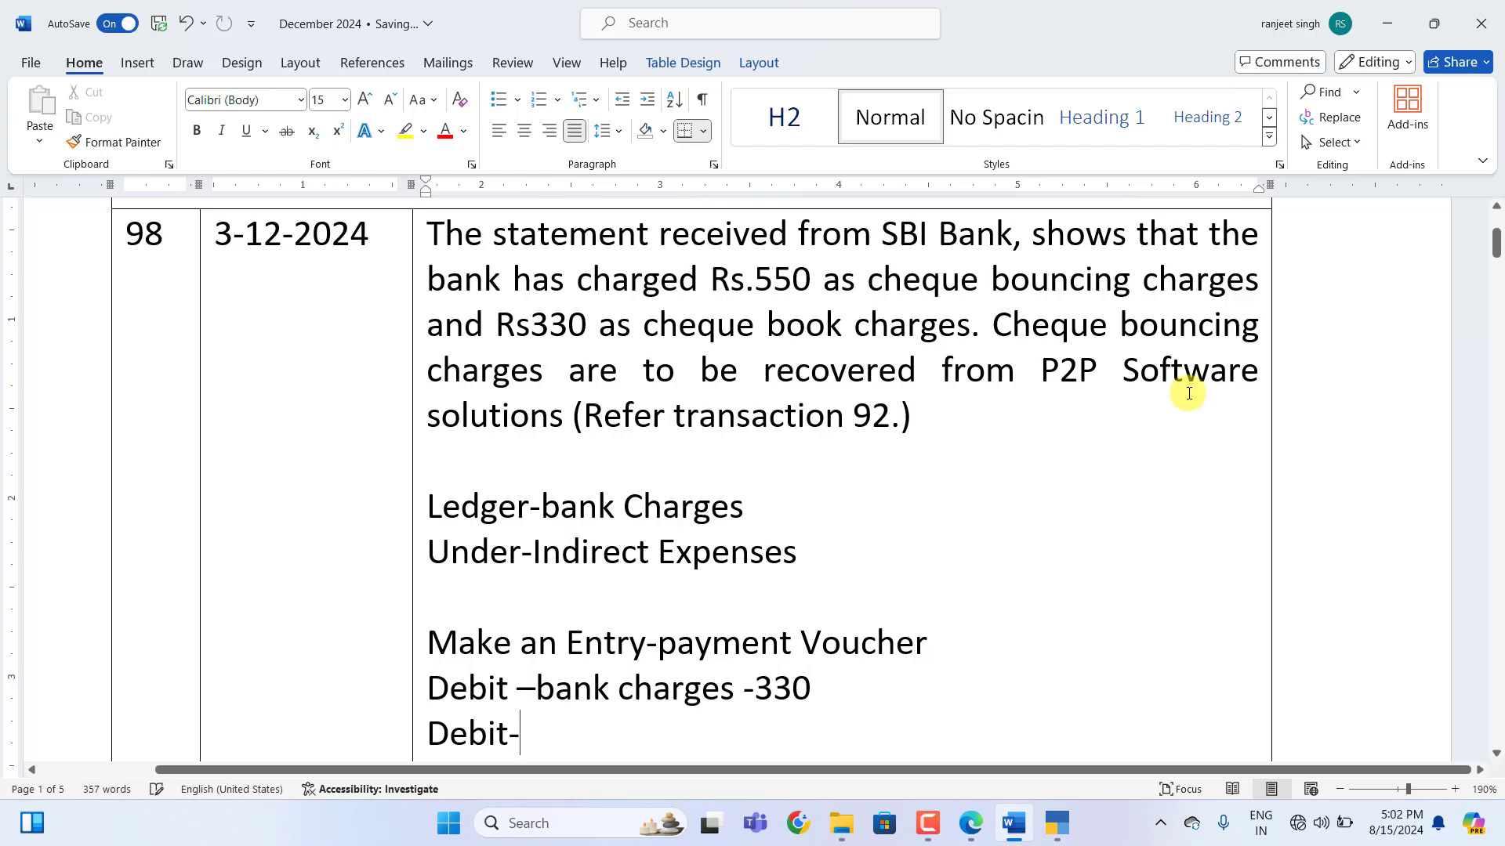
scroll(1188, 393, down, 2)
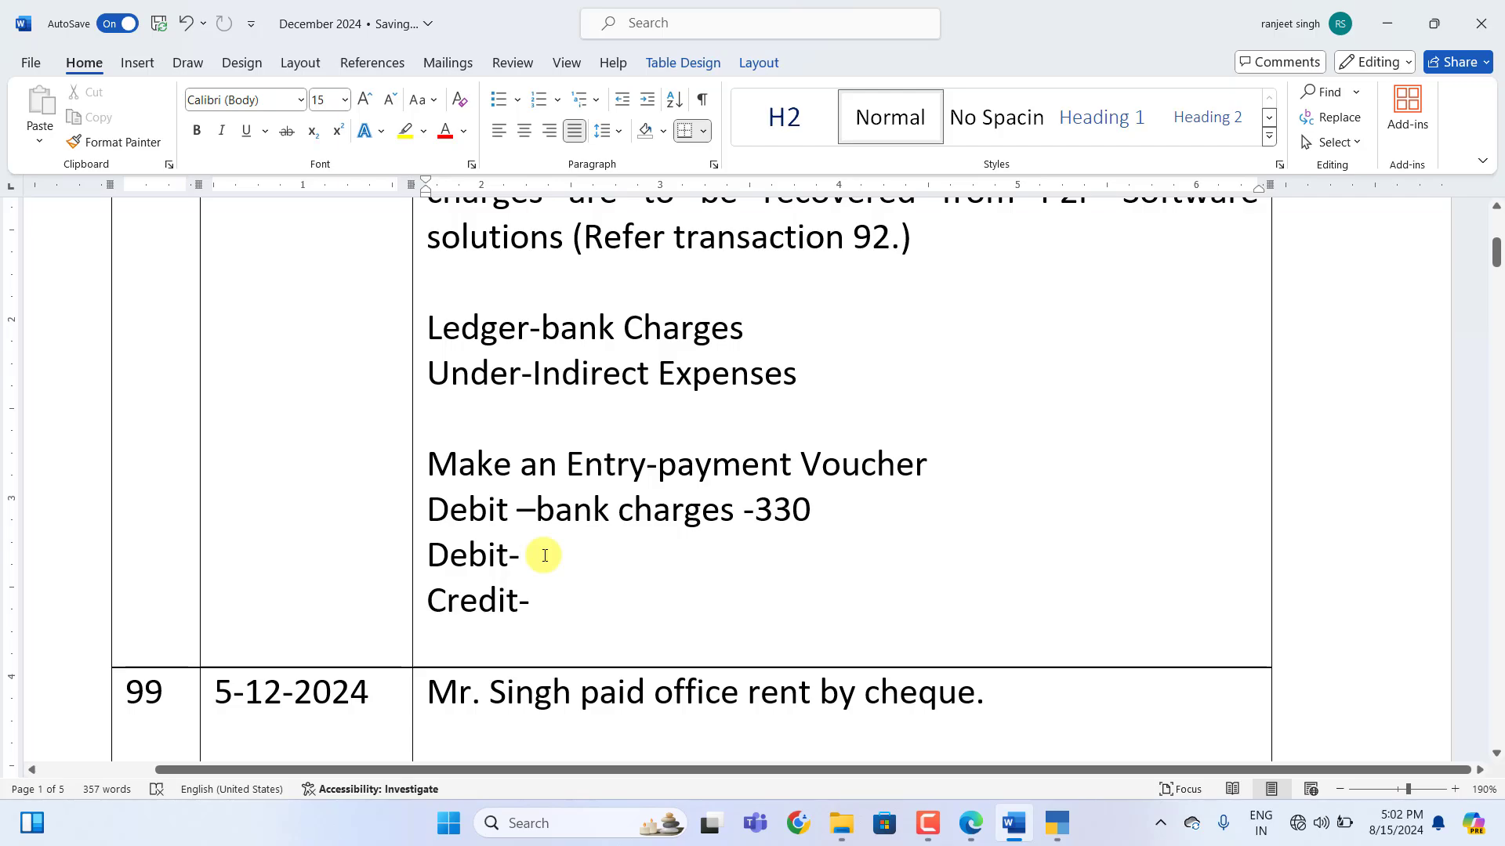
text(p2p )
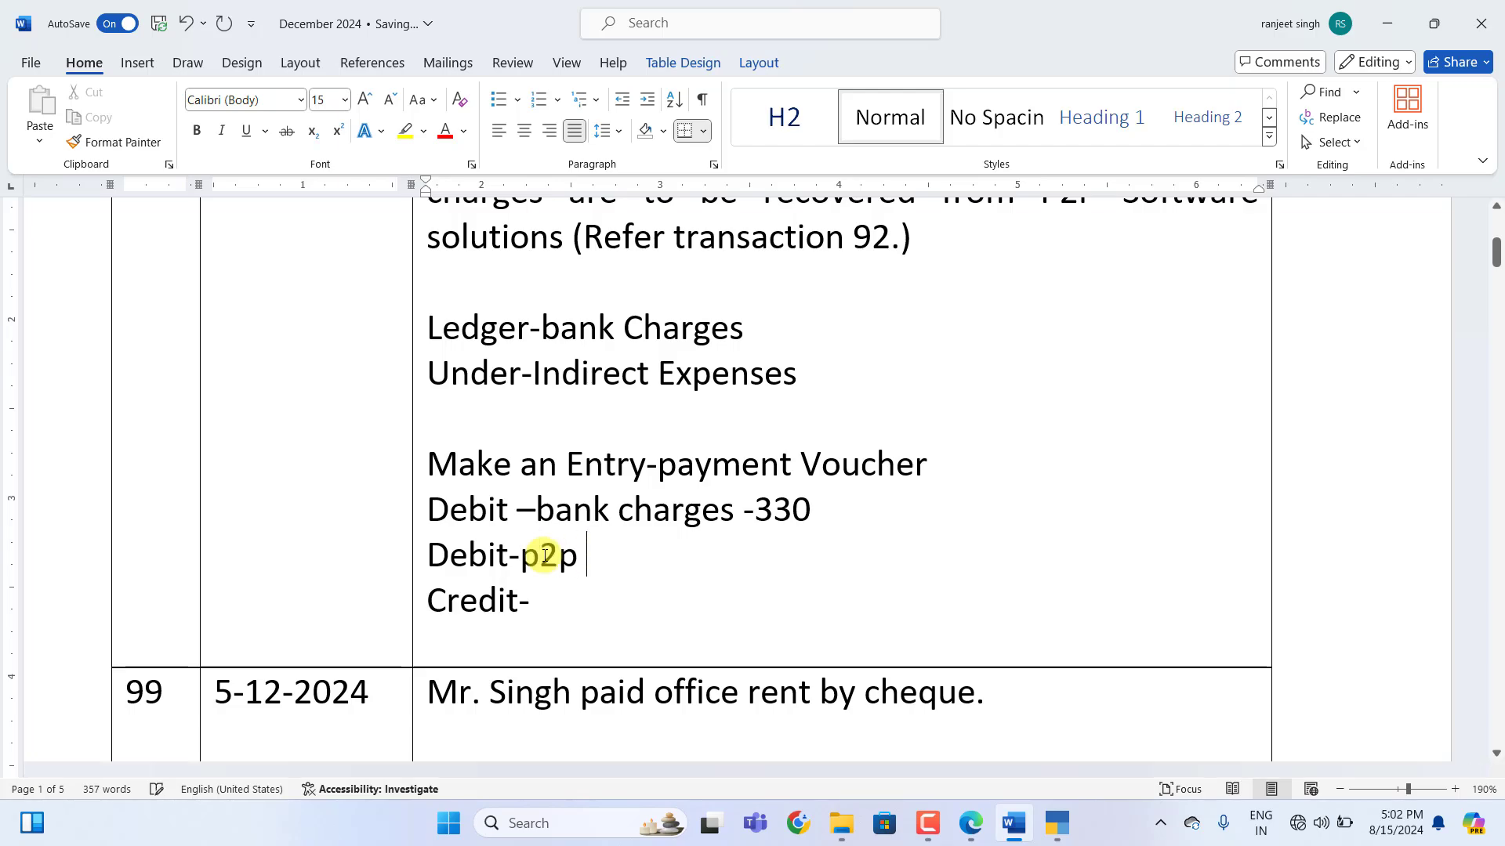
text(Software Solution-)
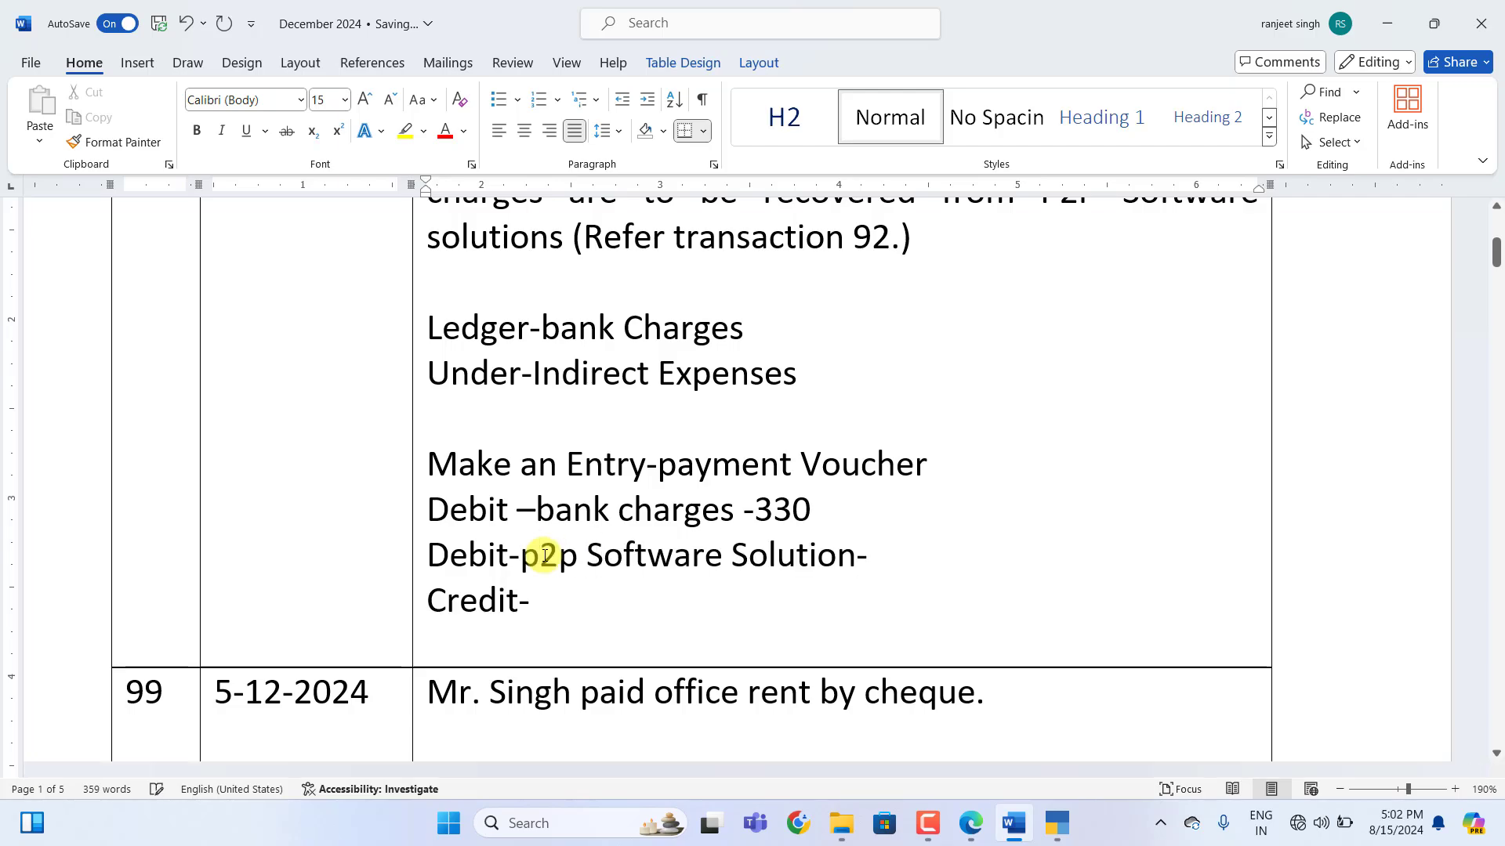
text(550)
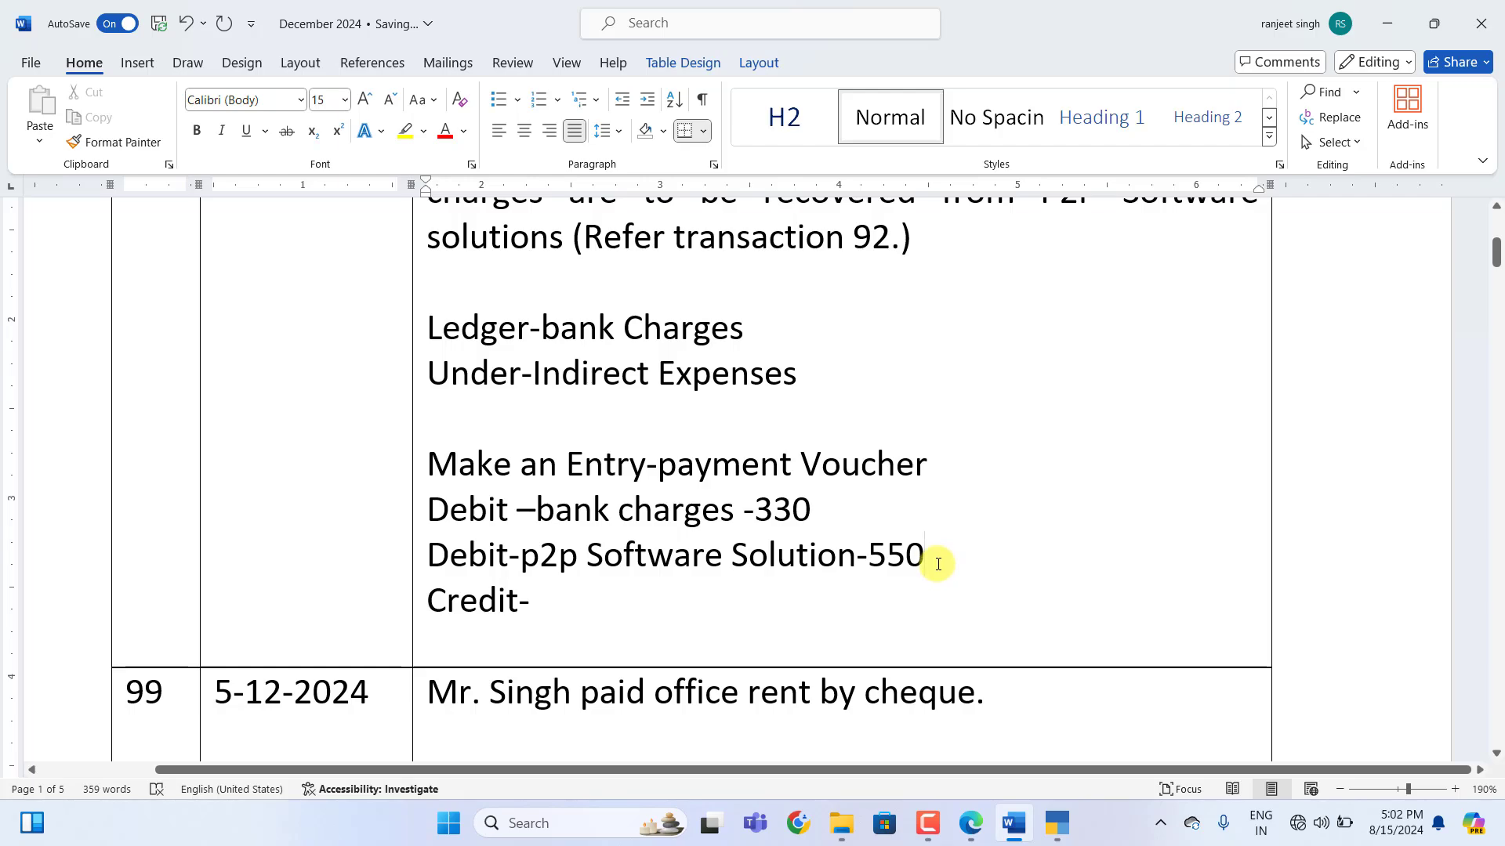
Fill in transaction 98's credit line with "SBI Bank-880" and review the completed entry against the transaction text
click(560, 602)
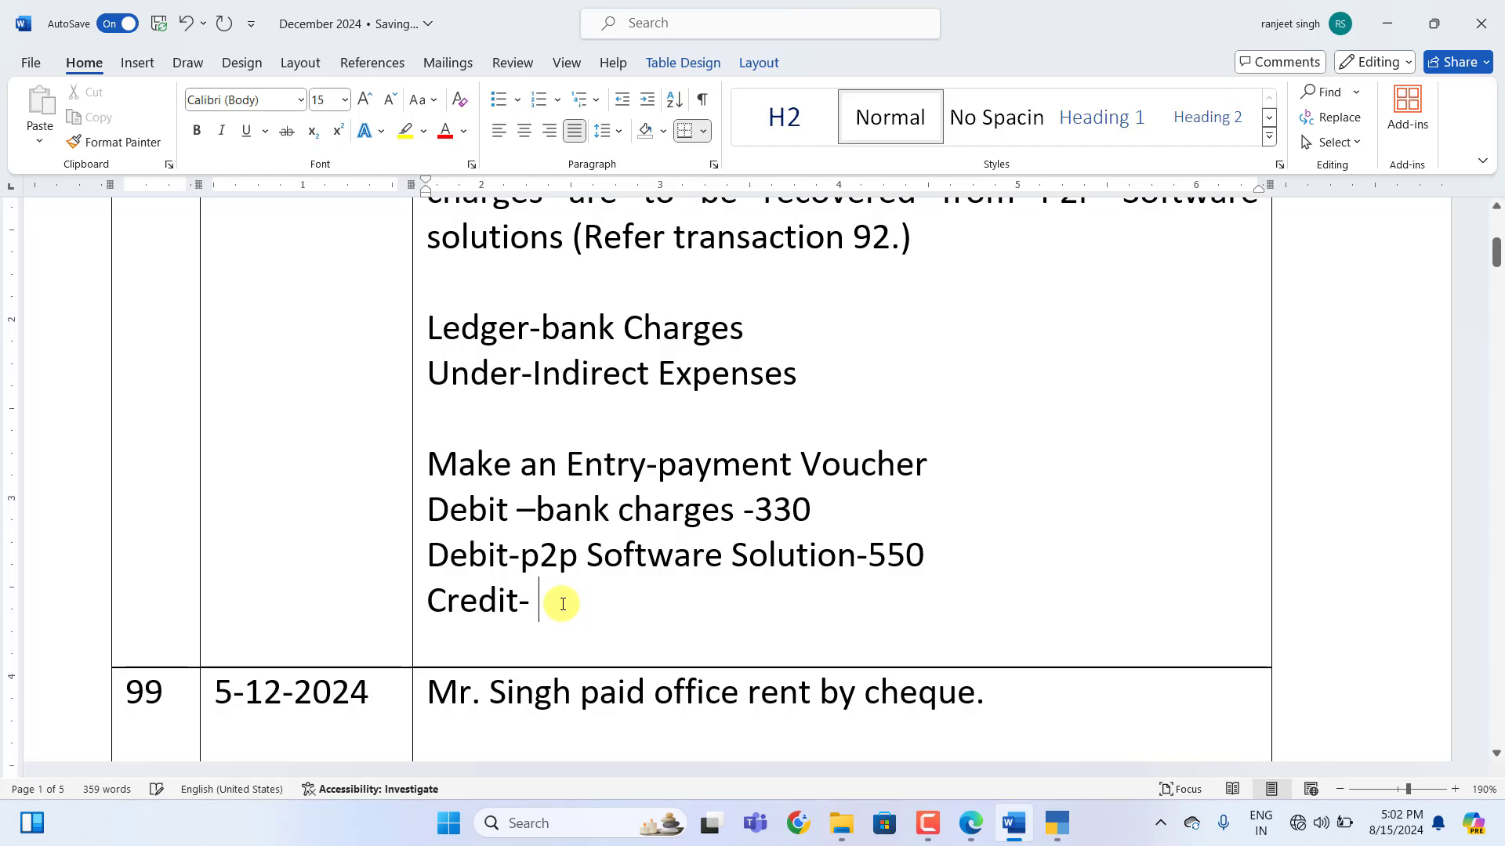
text(SBI Bank-880)
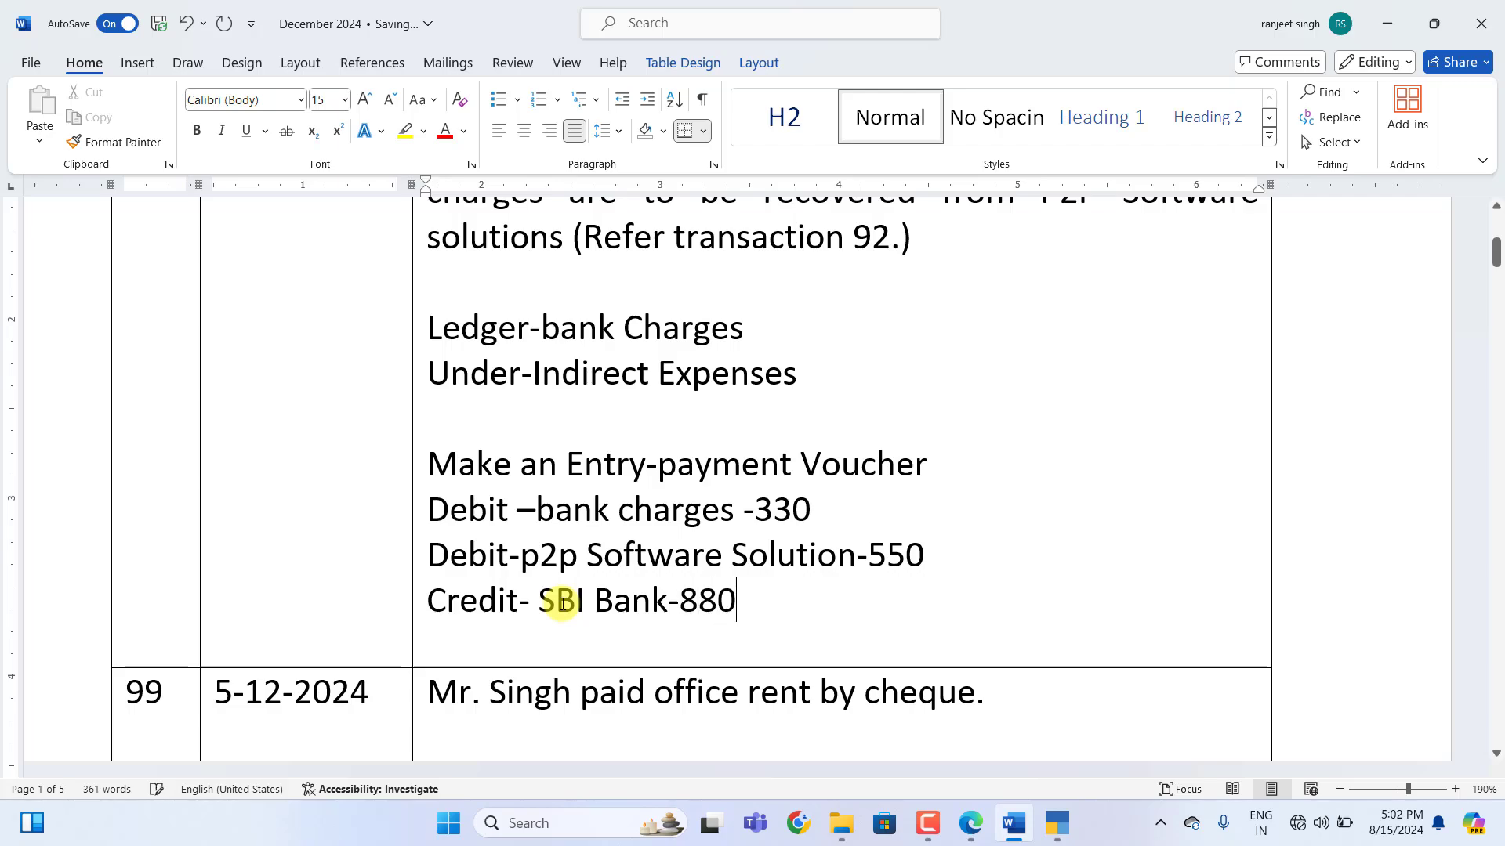
scroll(641, 561, up, 4)
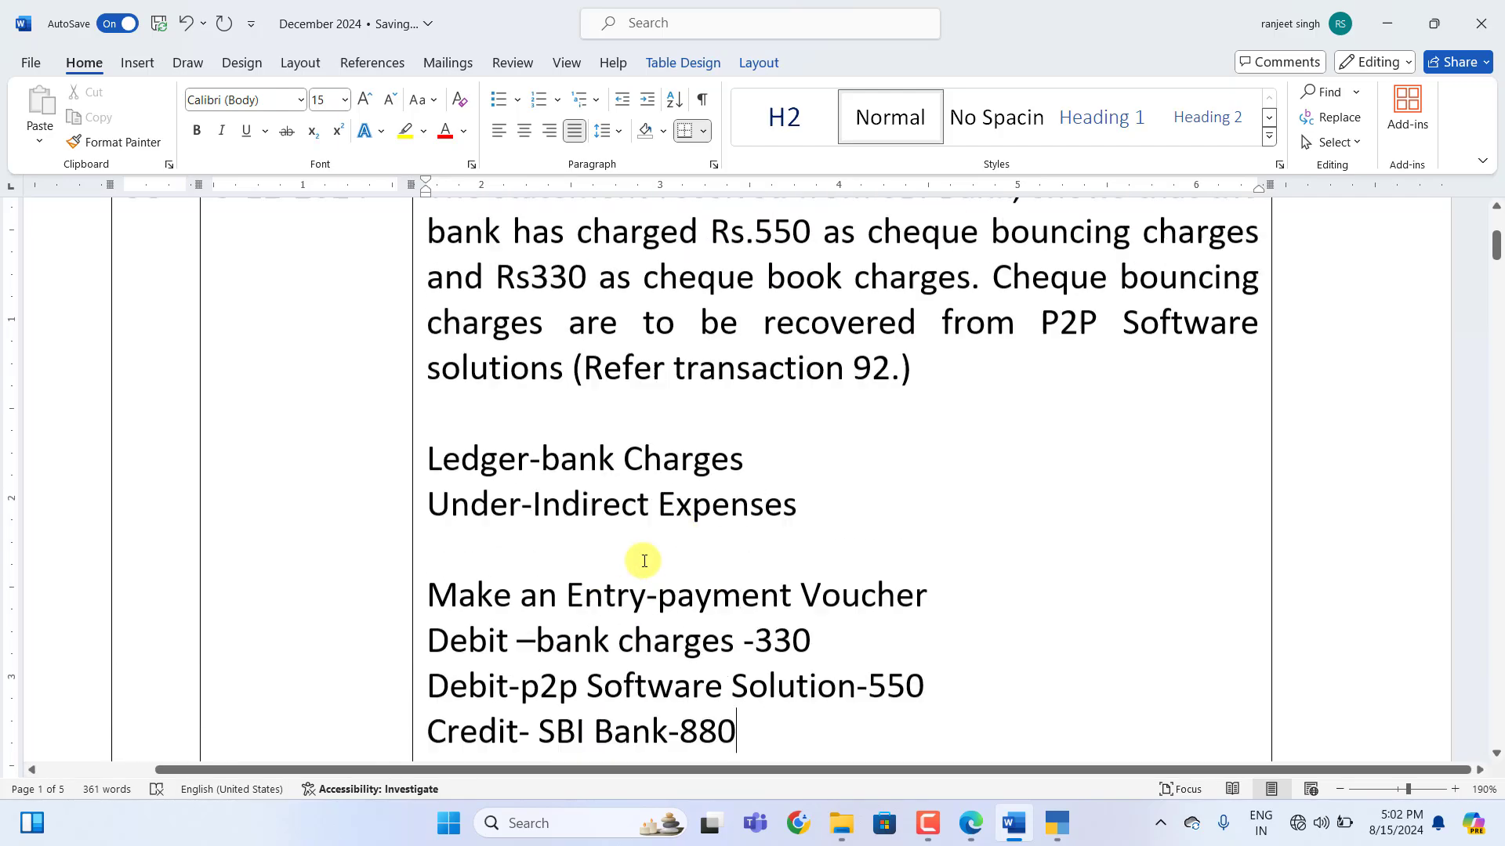
scroll(638, 551, down, 4)
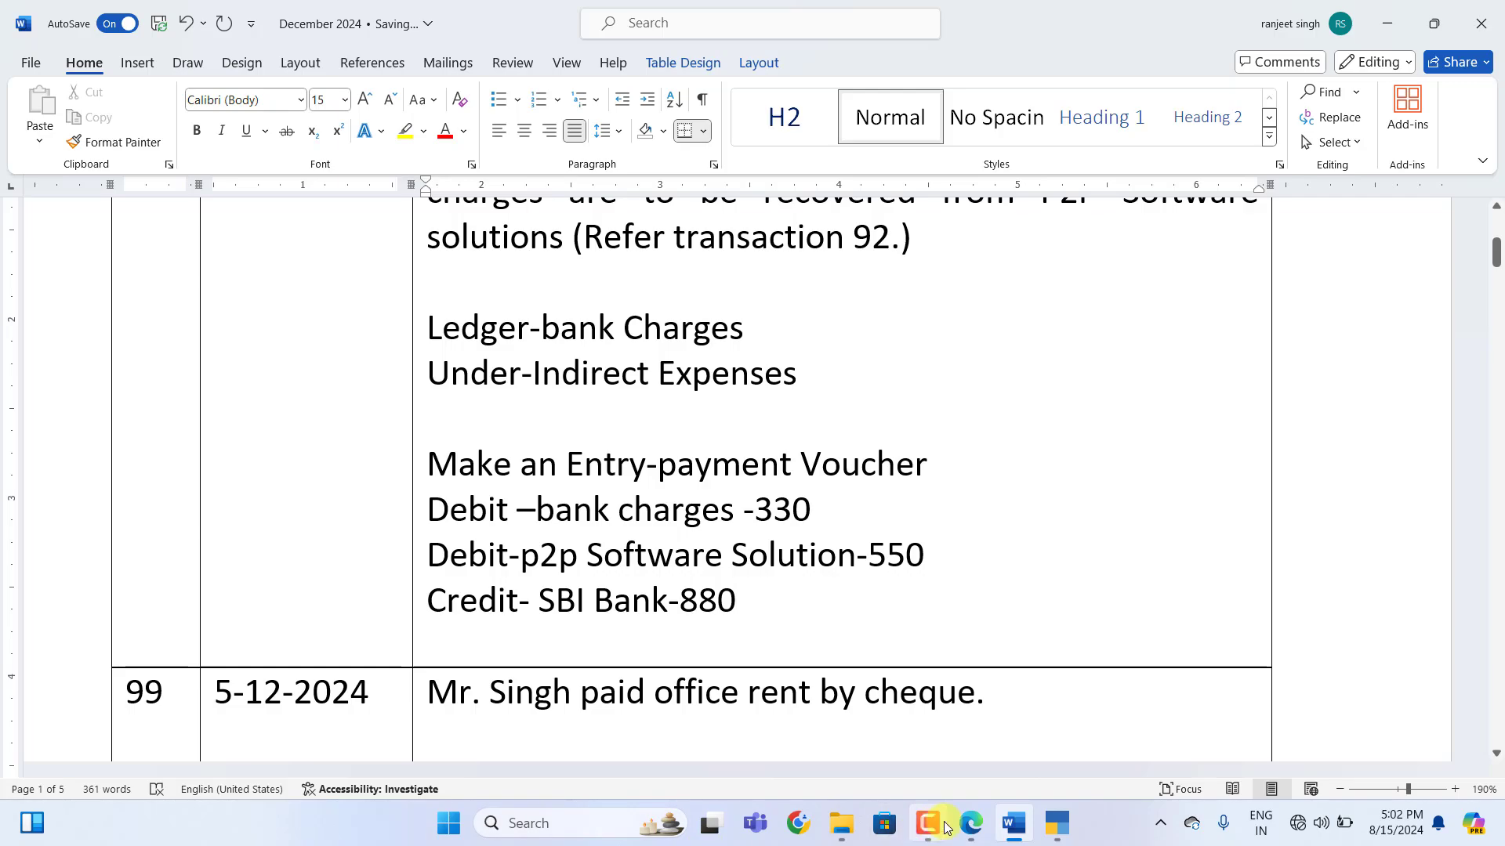
Switch to TallyPrime and open a new payment voucher for the company Singh Sahab
click(1056, 823)
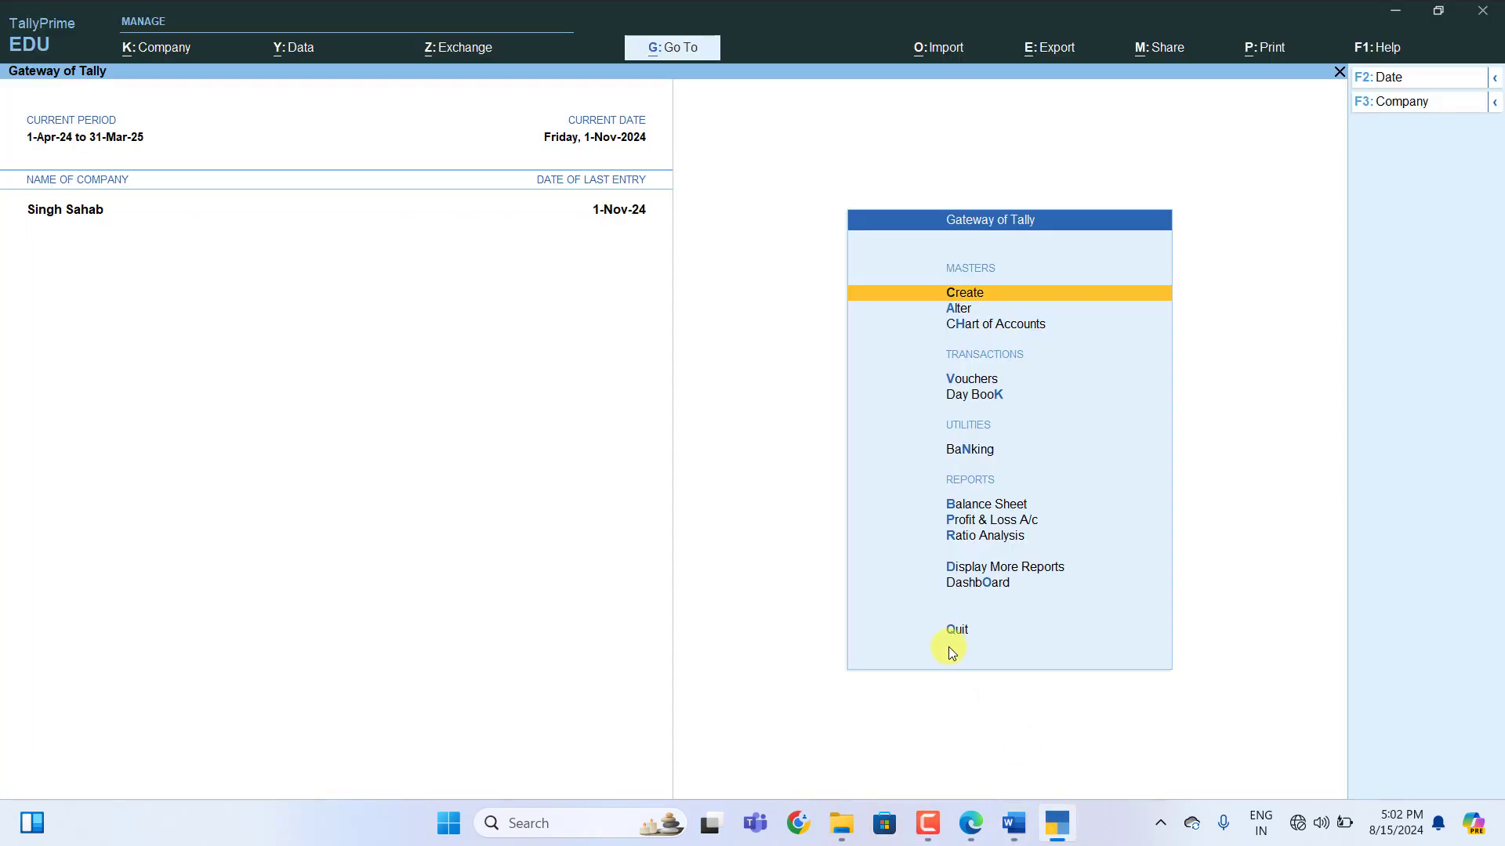
key(Down)
key(Down)
key(Down)
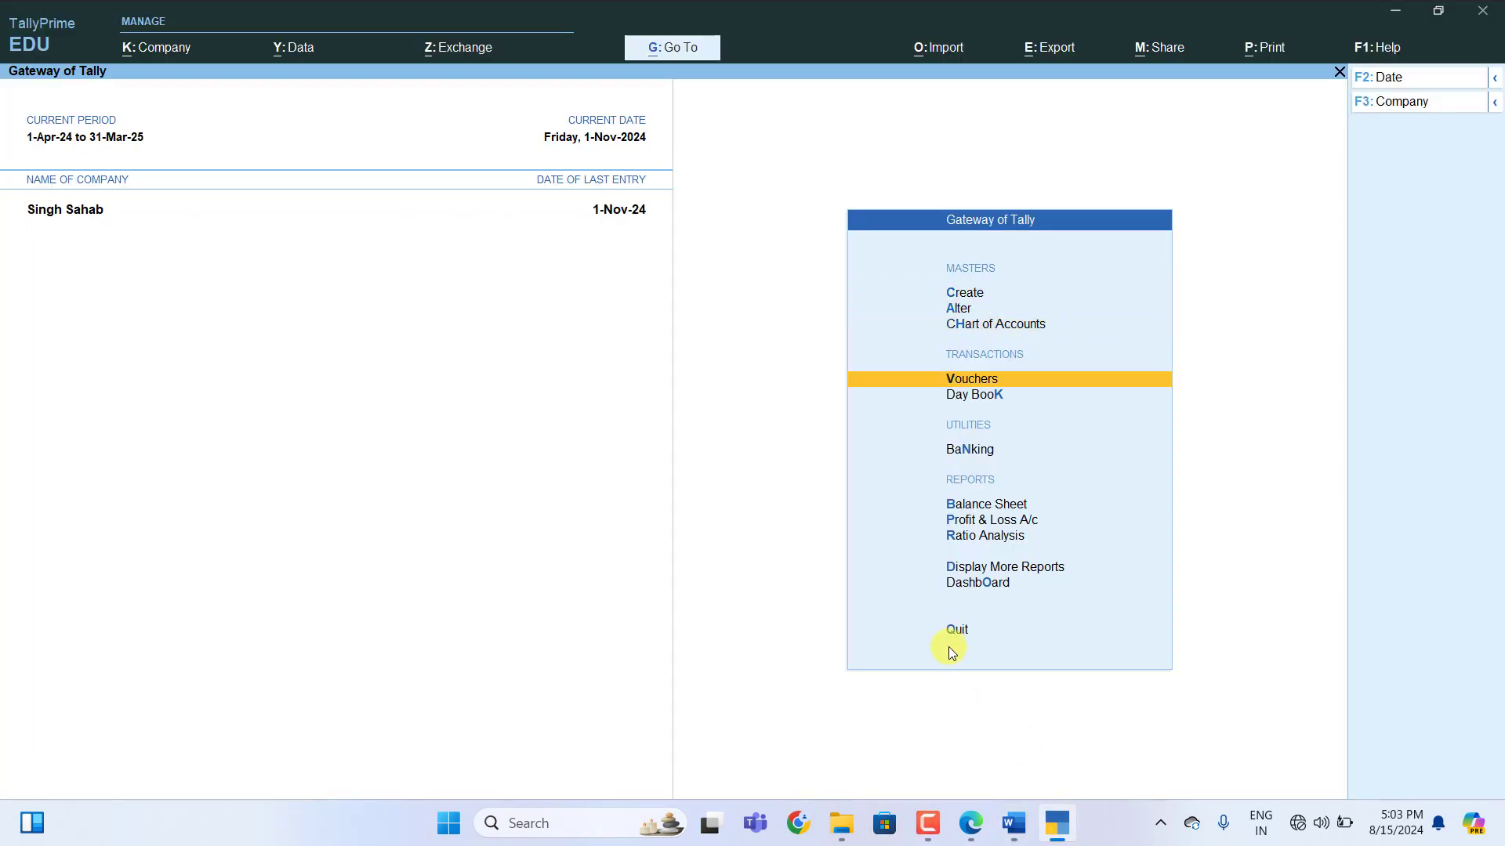
key(Return)
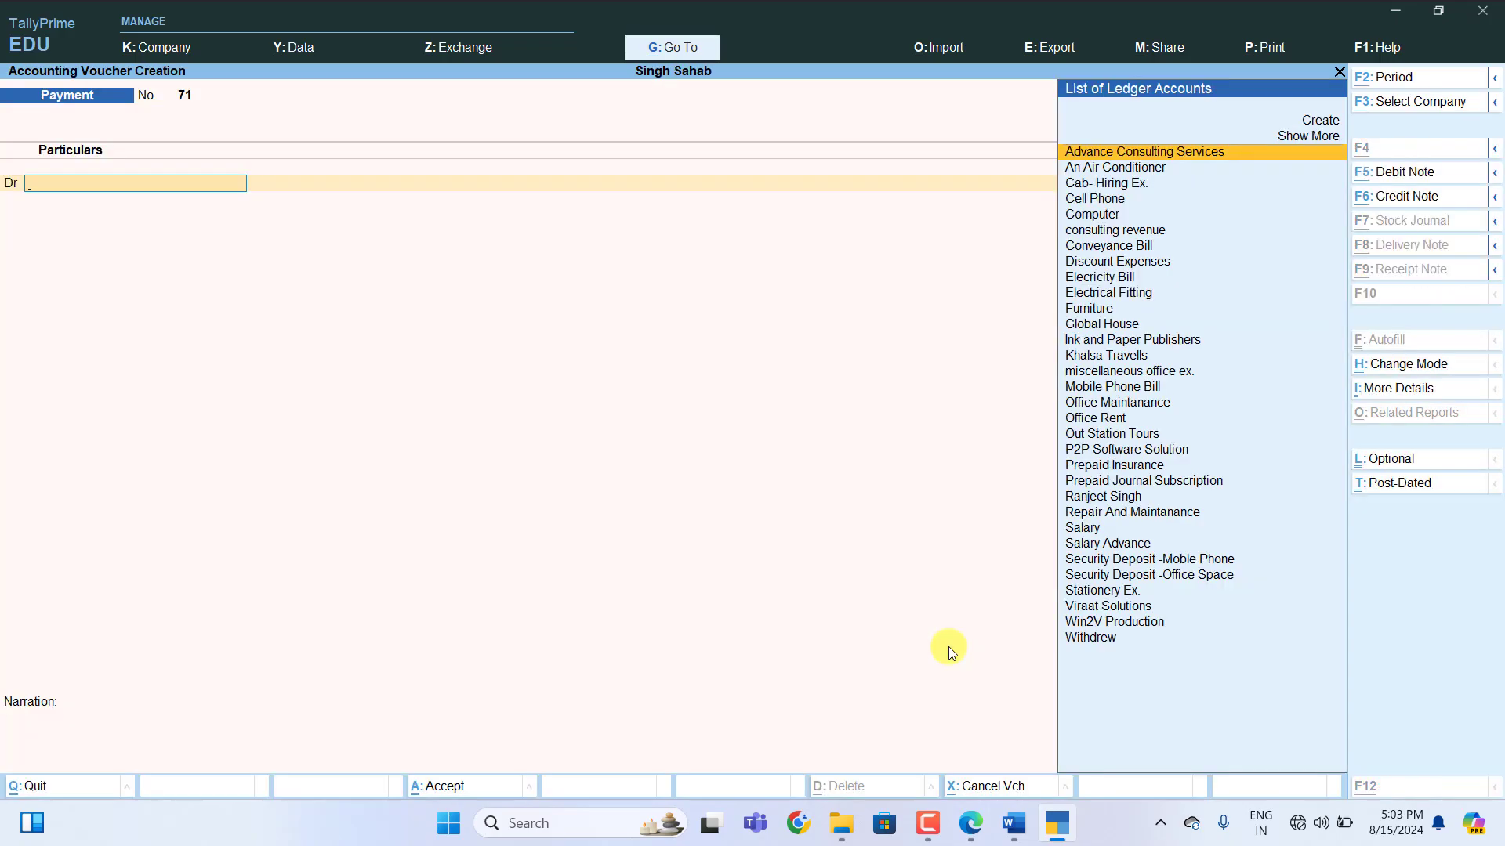
Create the ledger "Bank Charges" under Indirect Expenses with ledger type Not Applicable, and use it on the voucher's first debit line
key(alt+c)
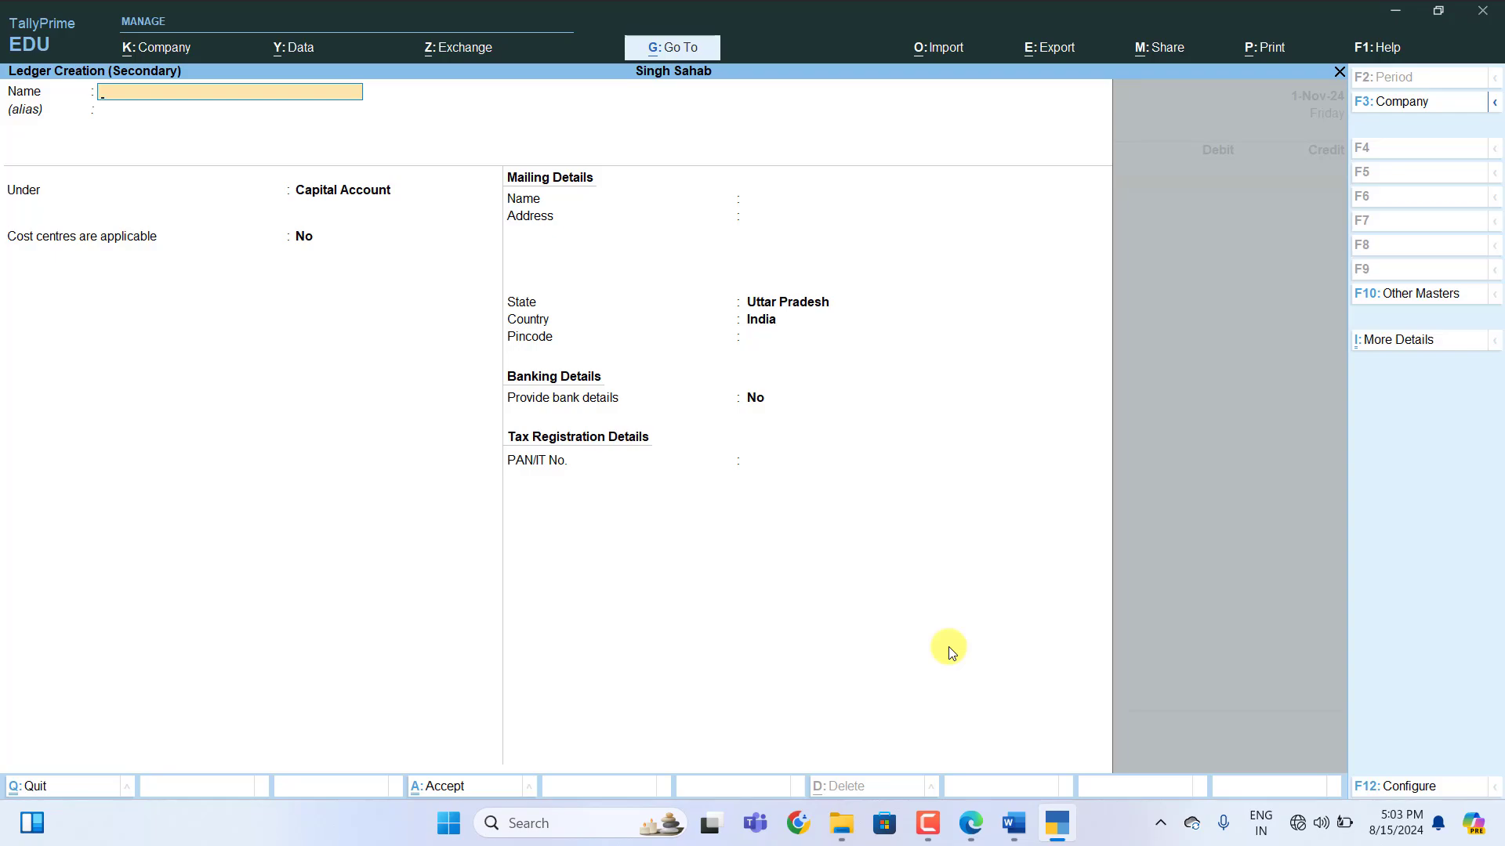
text(Bank Charges)
key(Return)
key(Return)
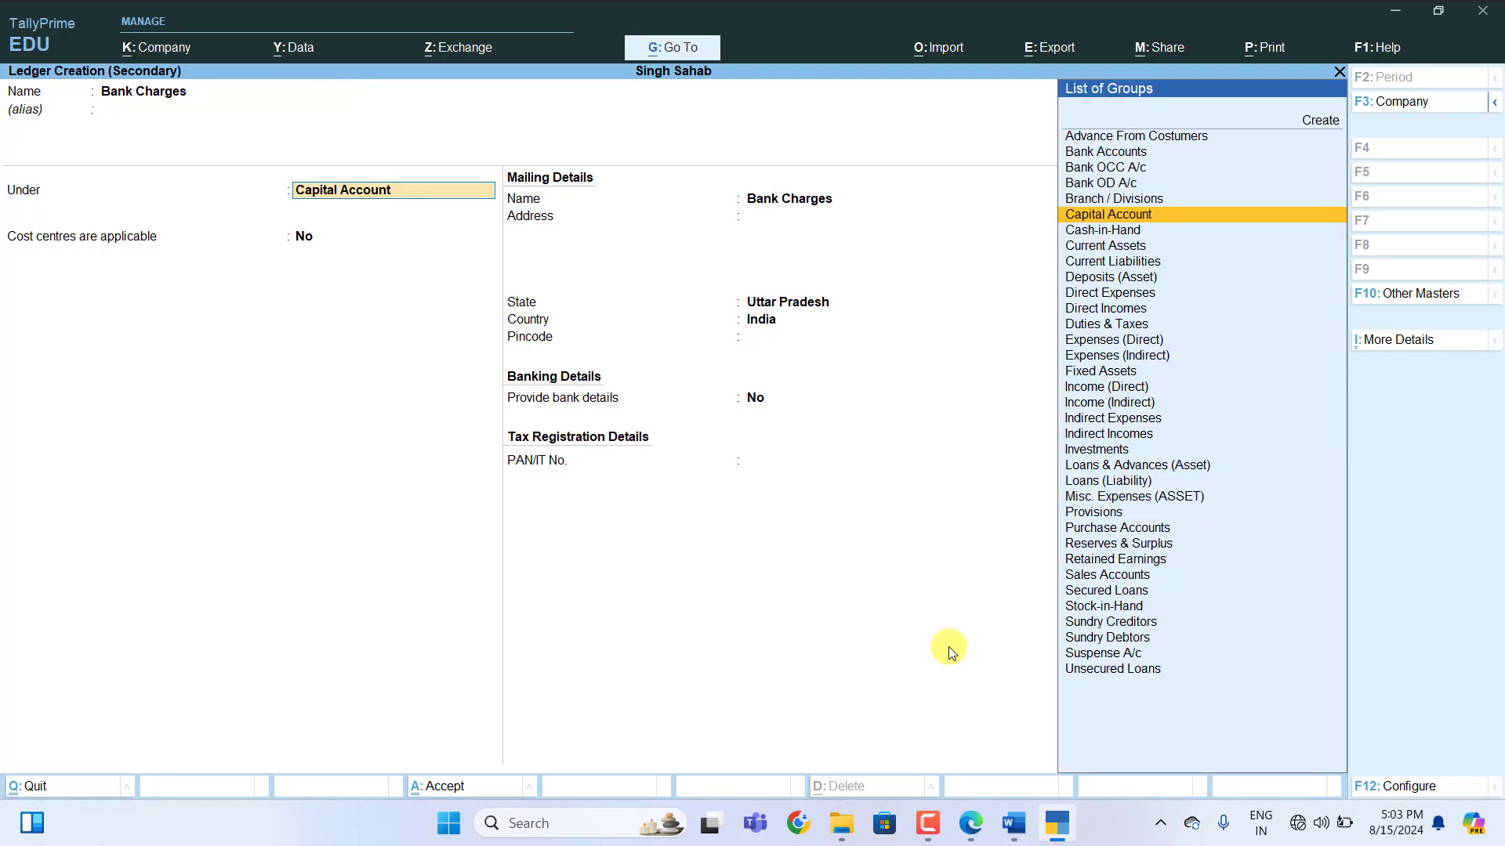
text(I)
key(Up)
key(Up)
key(Up)
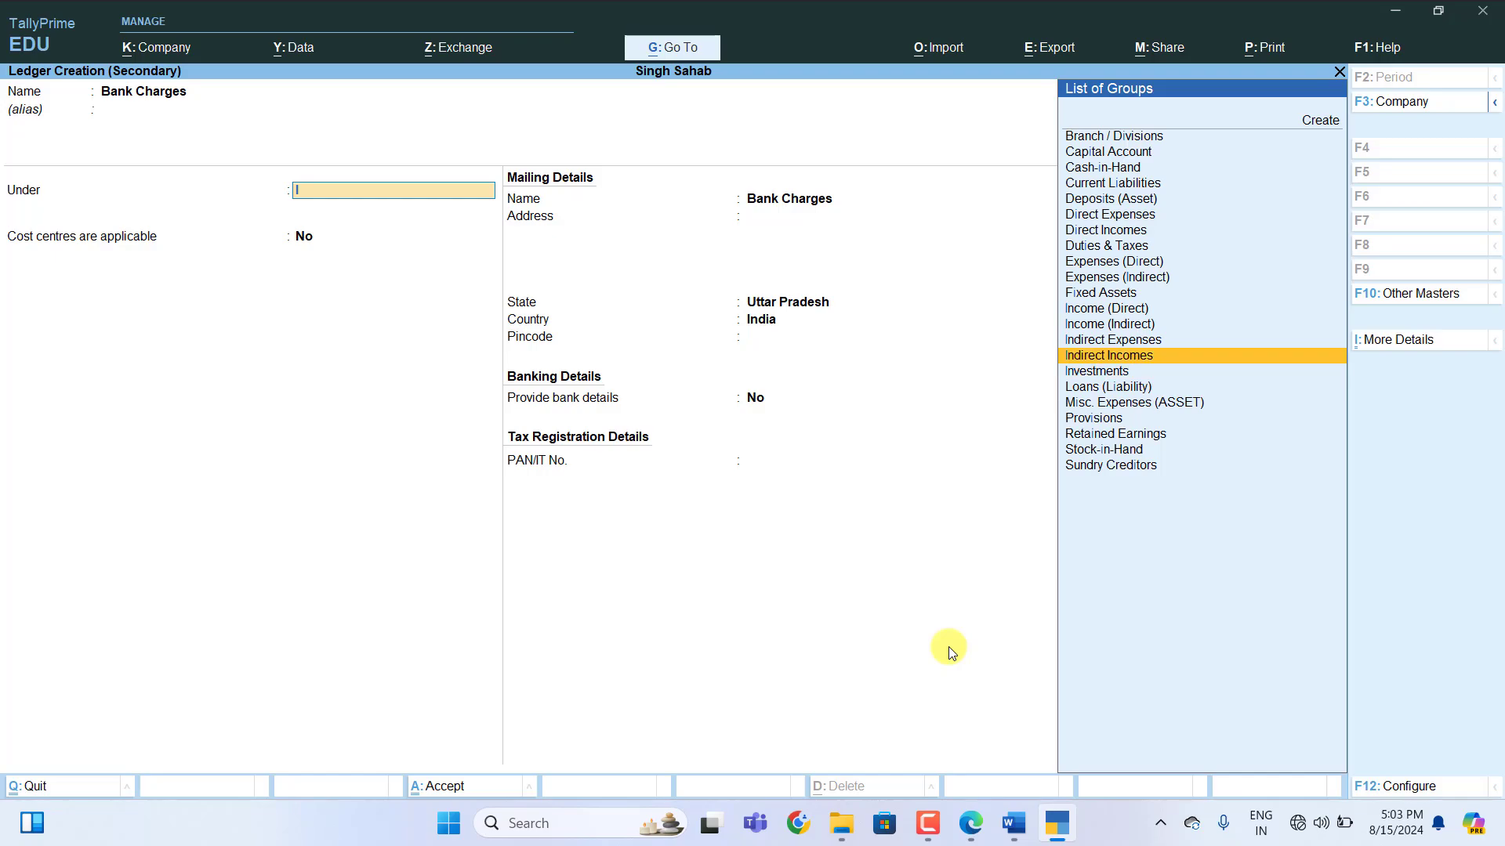
key(Return)
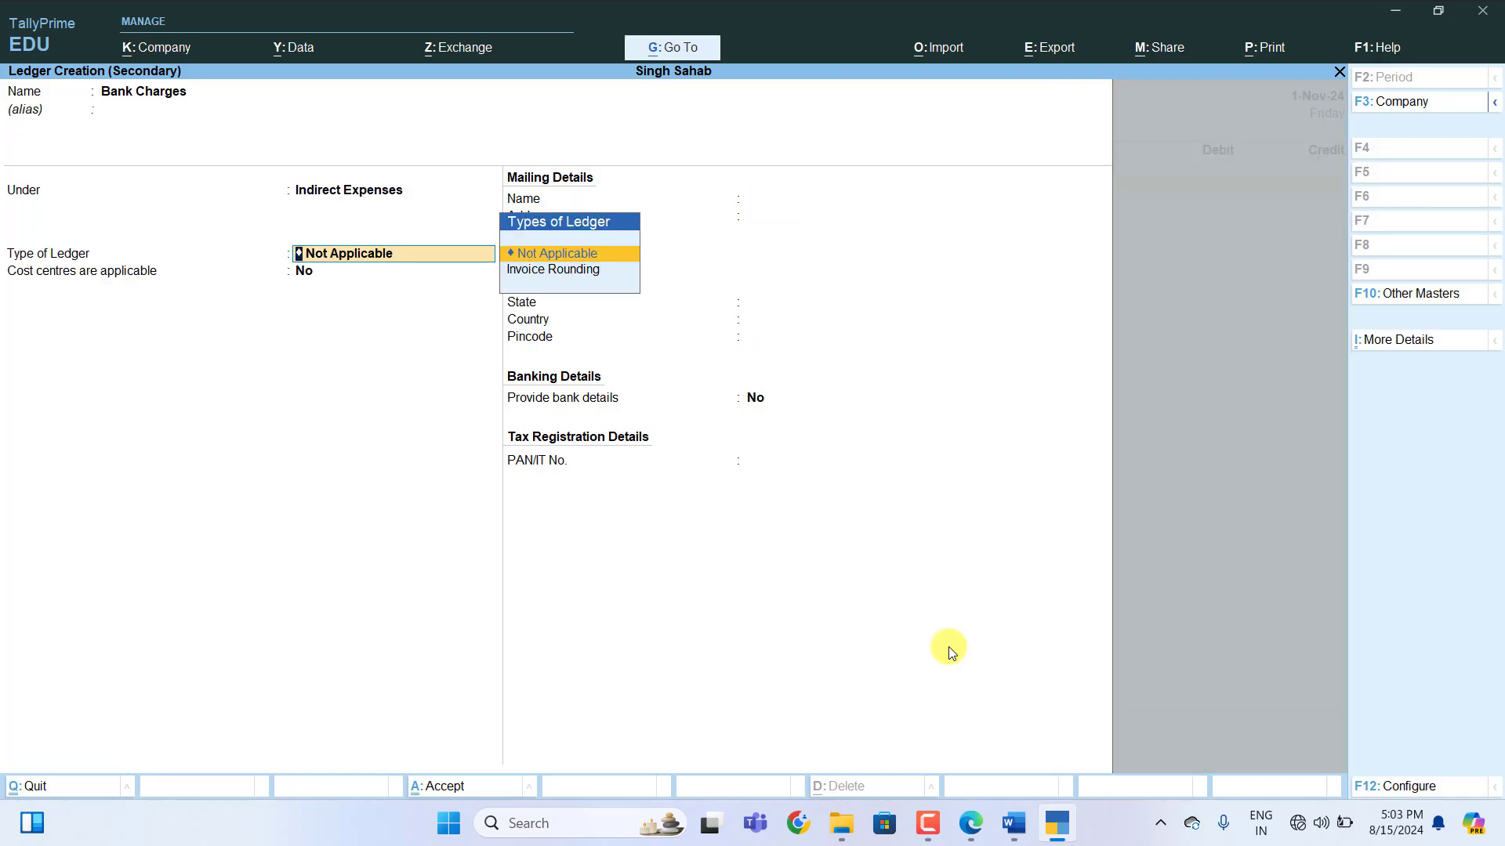
key(Return)
key(Return)
key(ctrl+a)
key(Return)
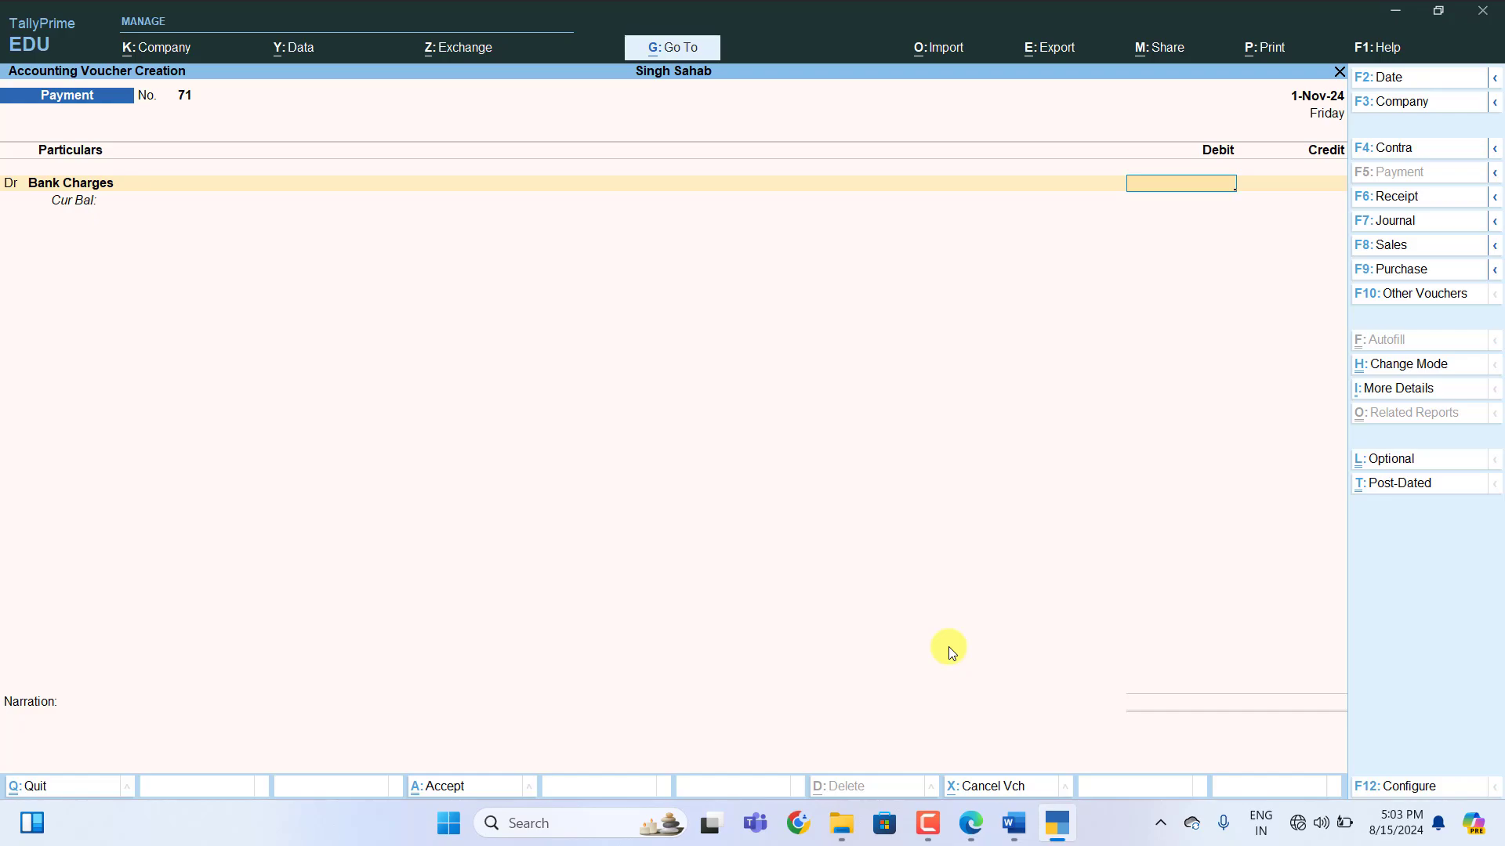
Set the payment voucher's date to 1-12-2024 and debit Bank Charges with 330
key(F2)
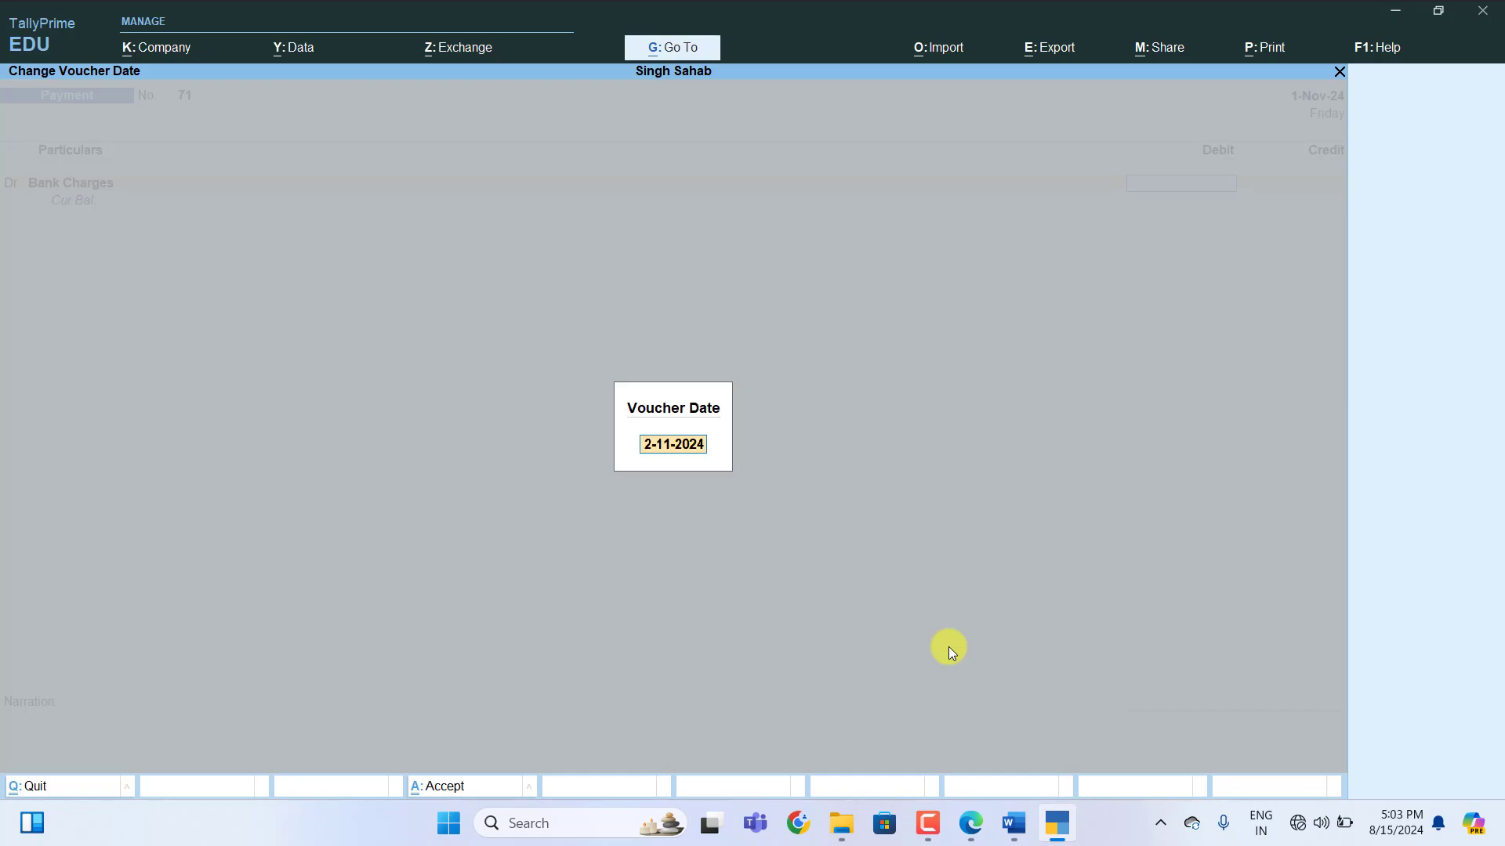
text(1-12)
key(Return)
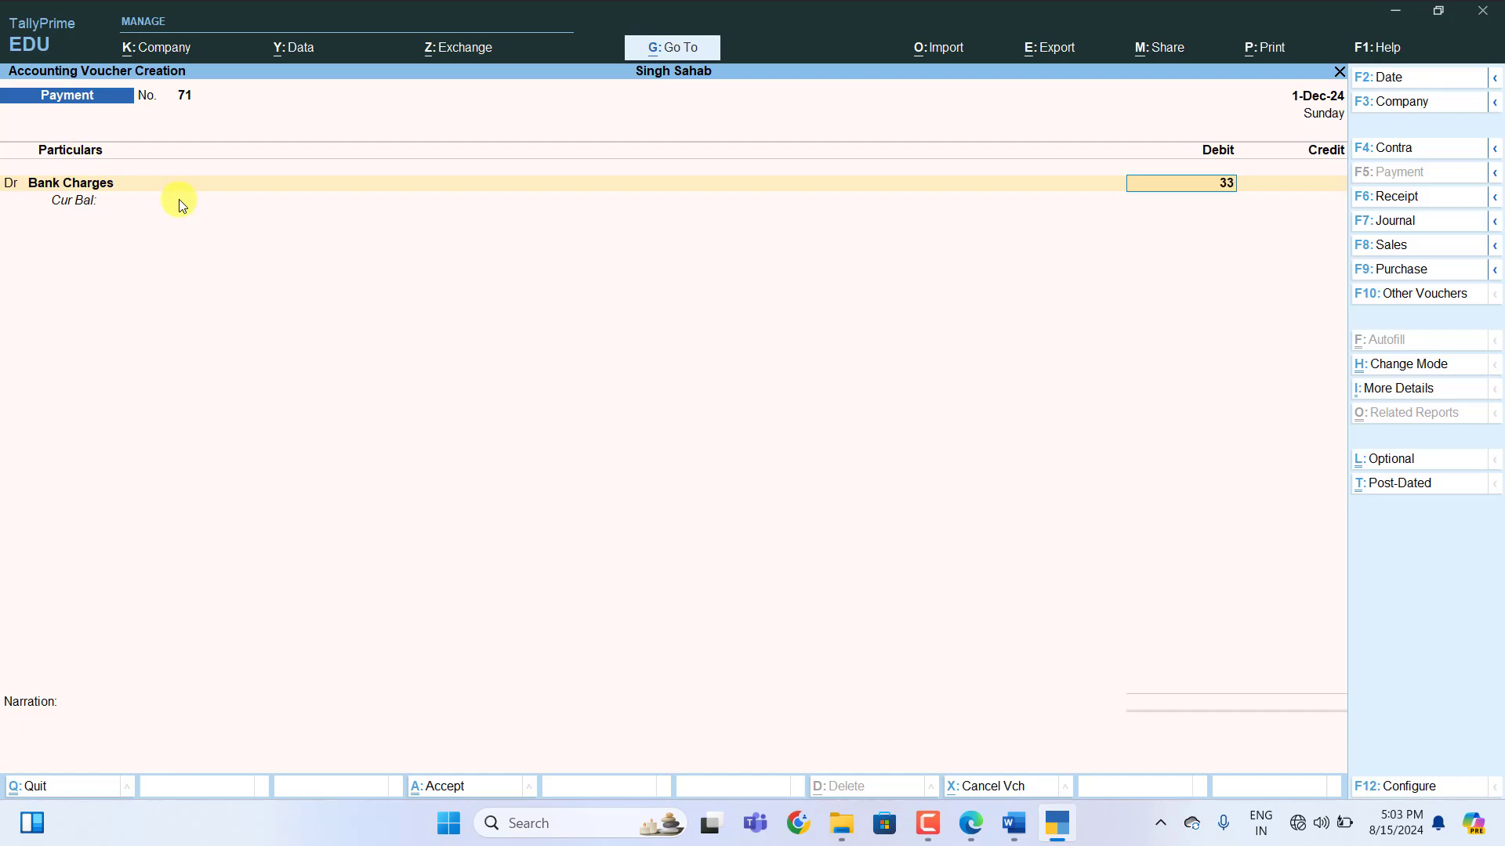
key(Return)
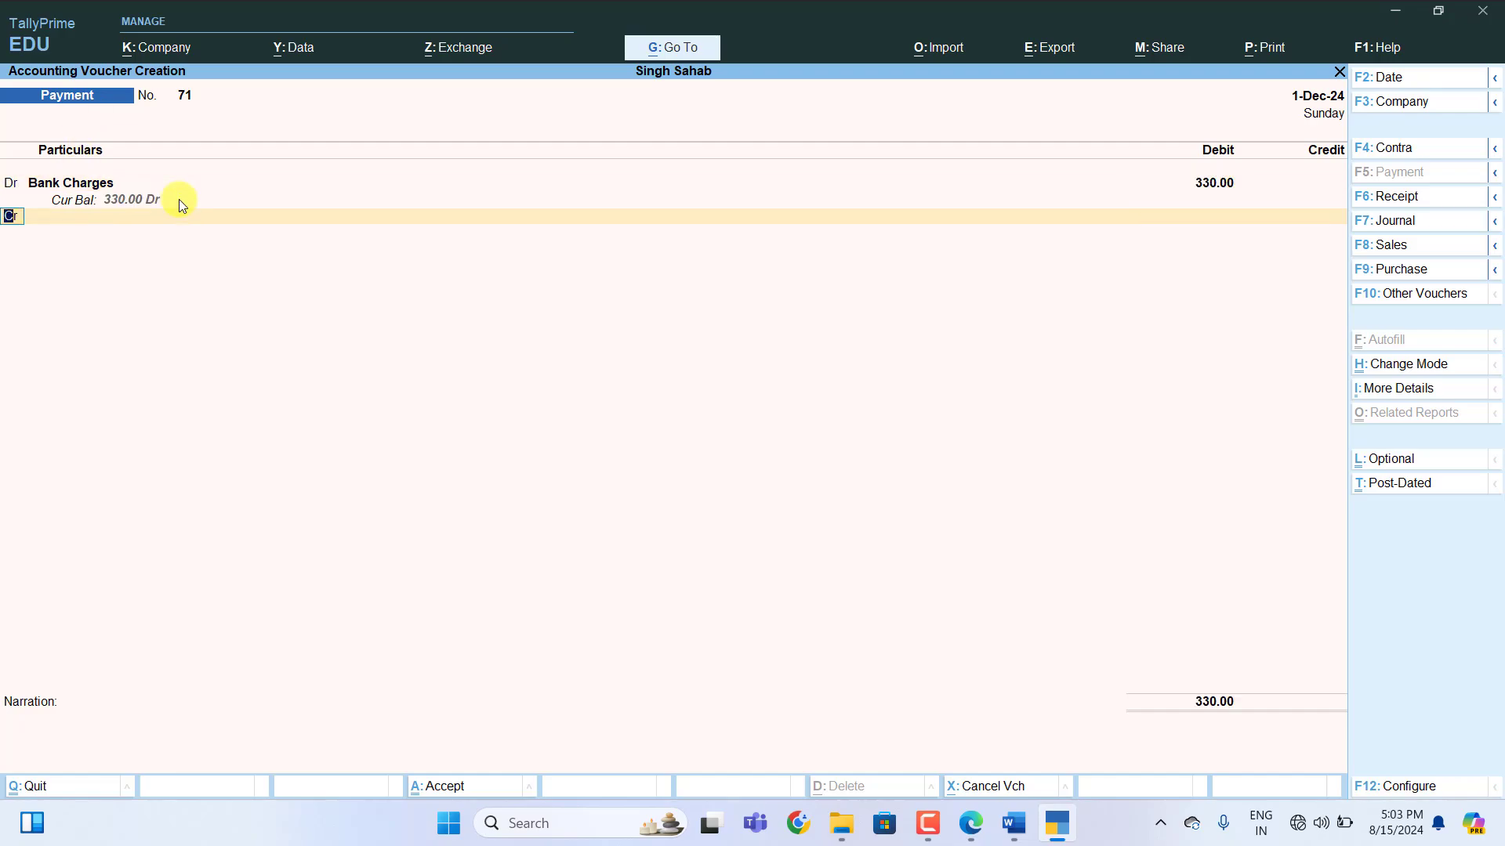
Add a second debit line to the payment voucher for the P2P Software Solution ledger
key(d)
key(Return)
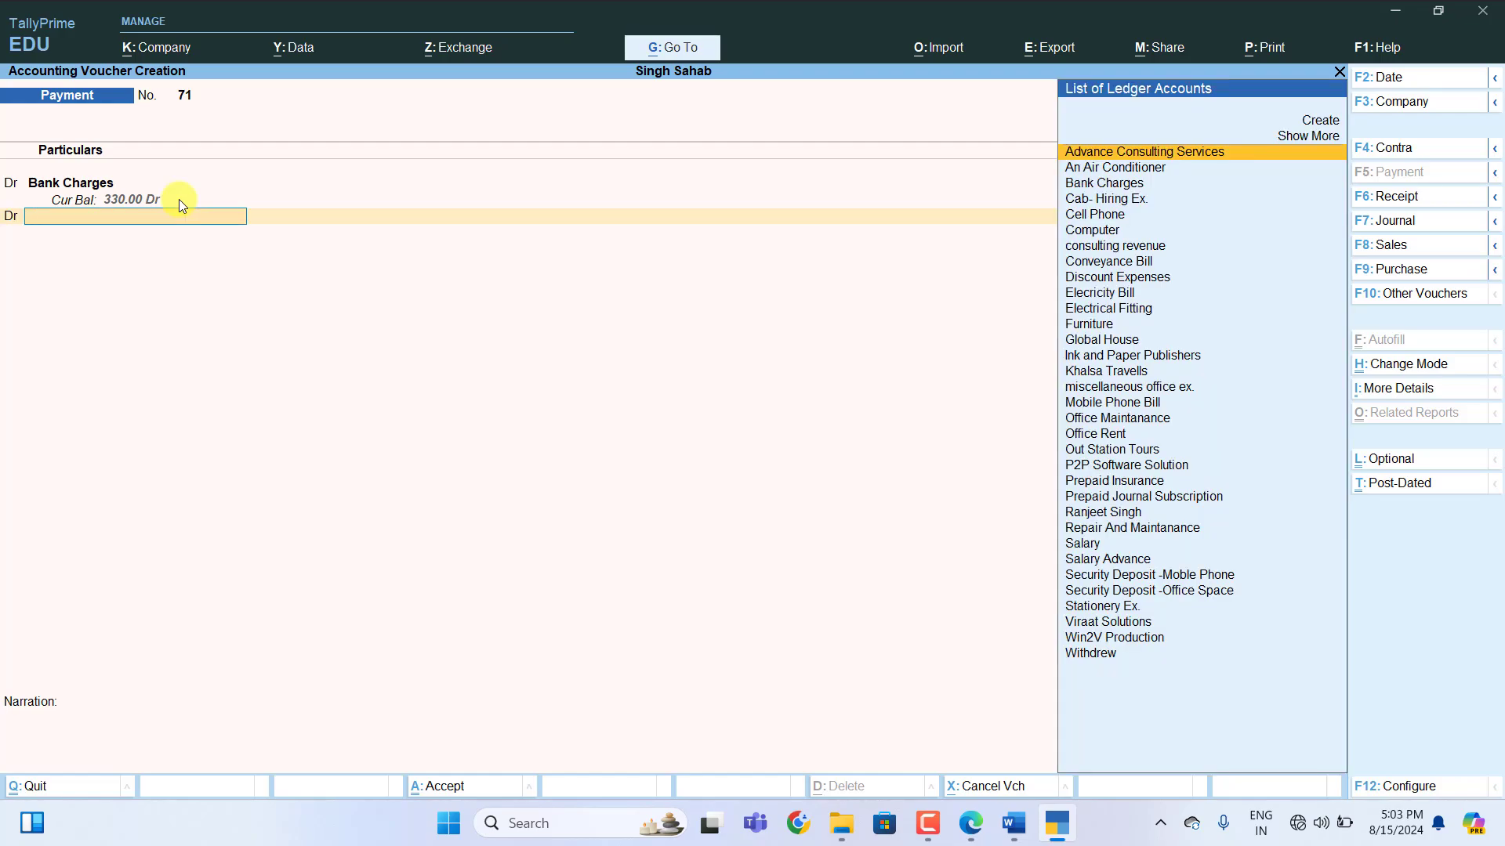
text(P)
key(Up)
key(Up)
key(Up)
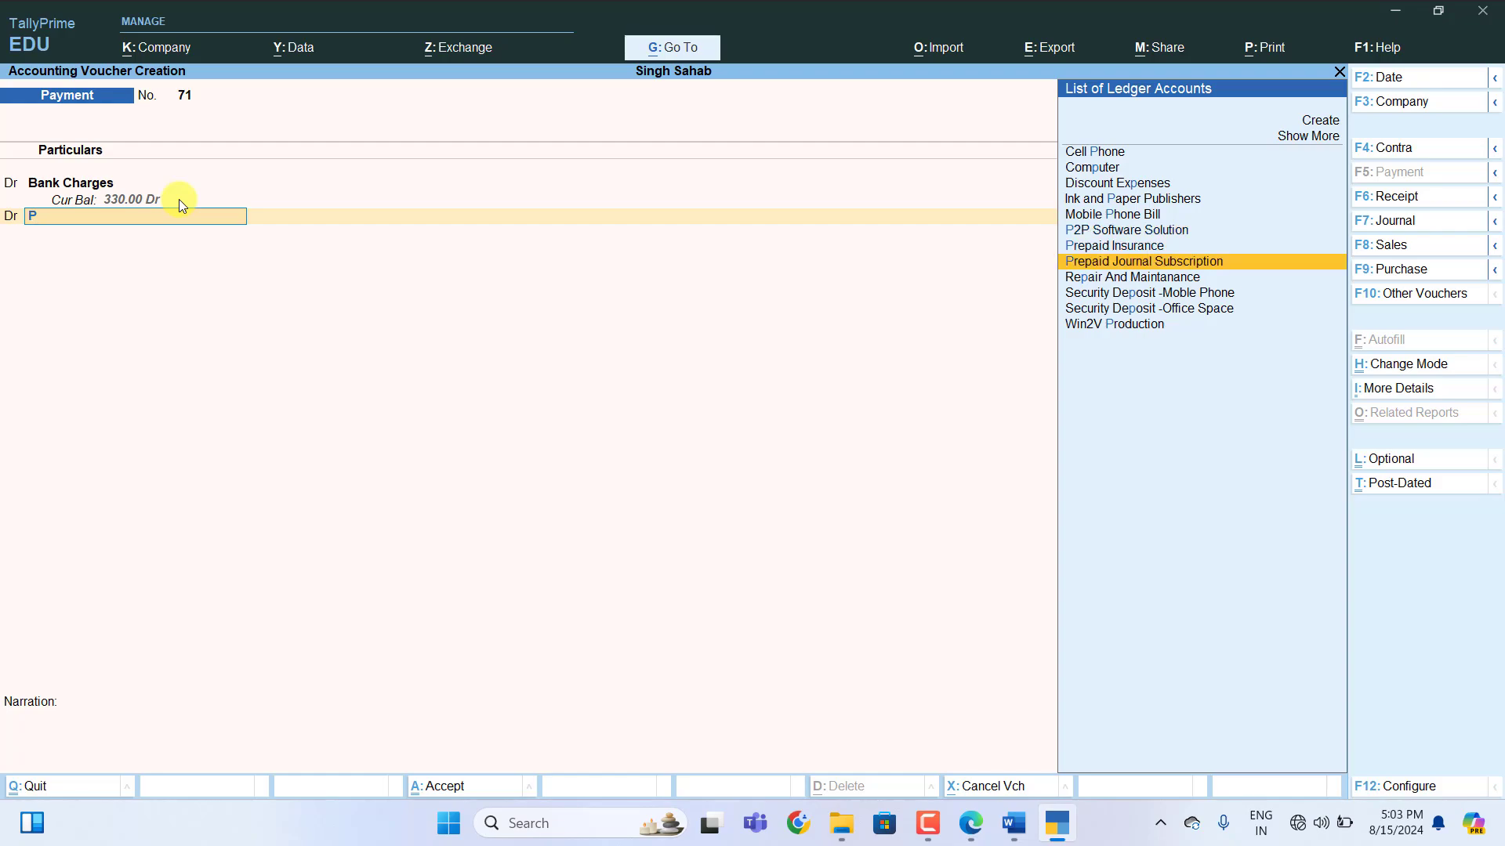
key(Return)
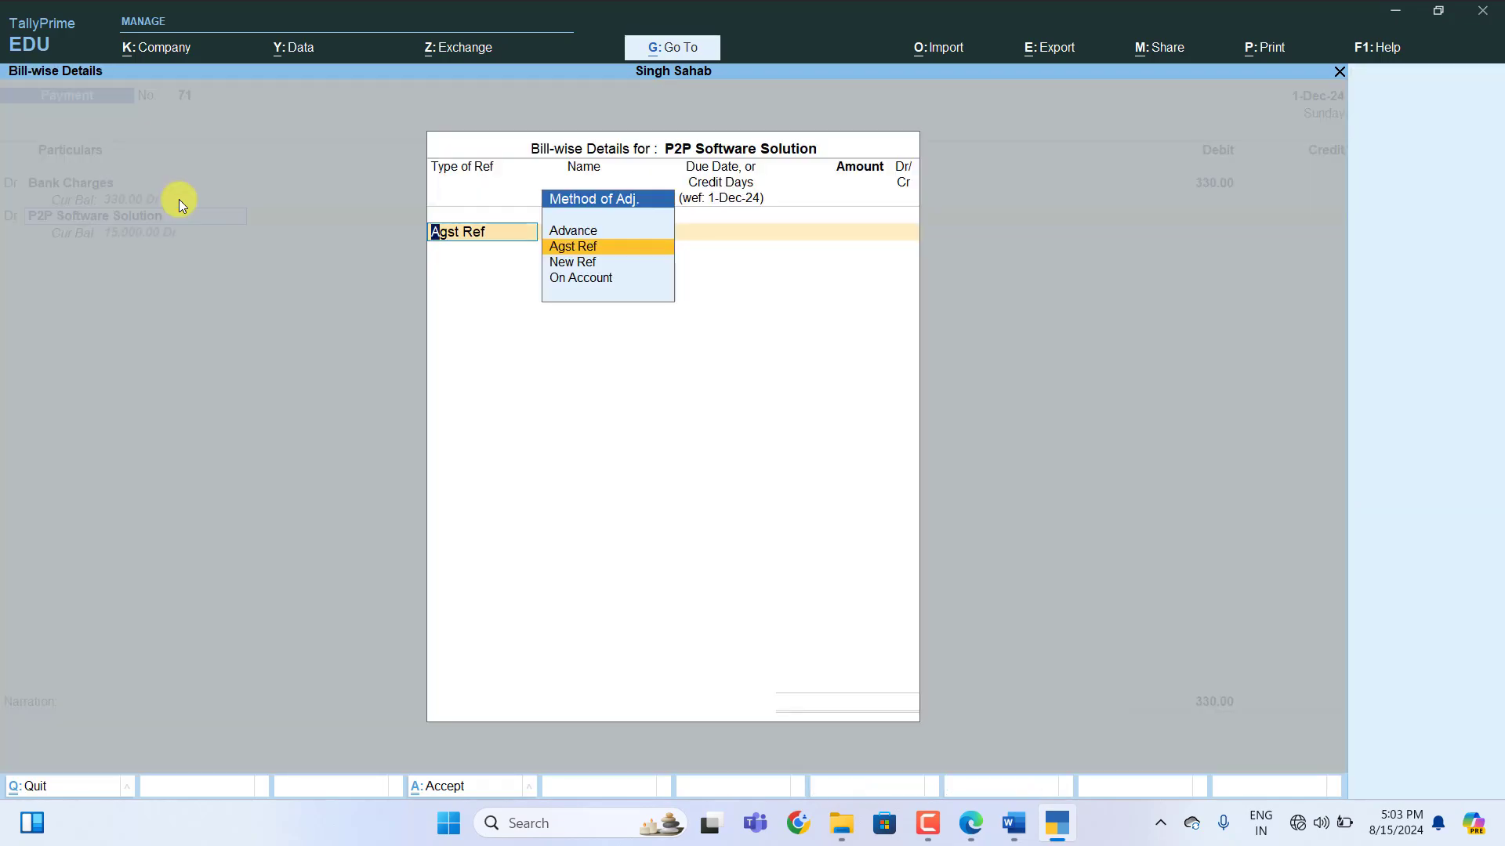
Allocate 550 of the P2P Software Solution debit to a New Ref named 1 in the bill-wise details
key(Down)
key(Return)
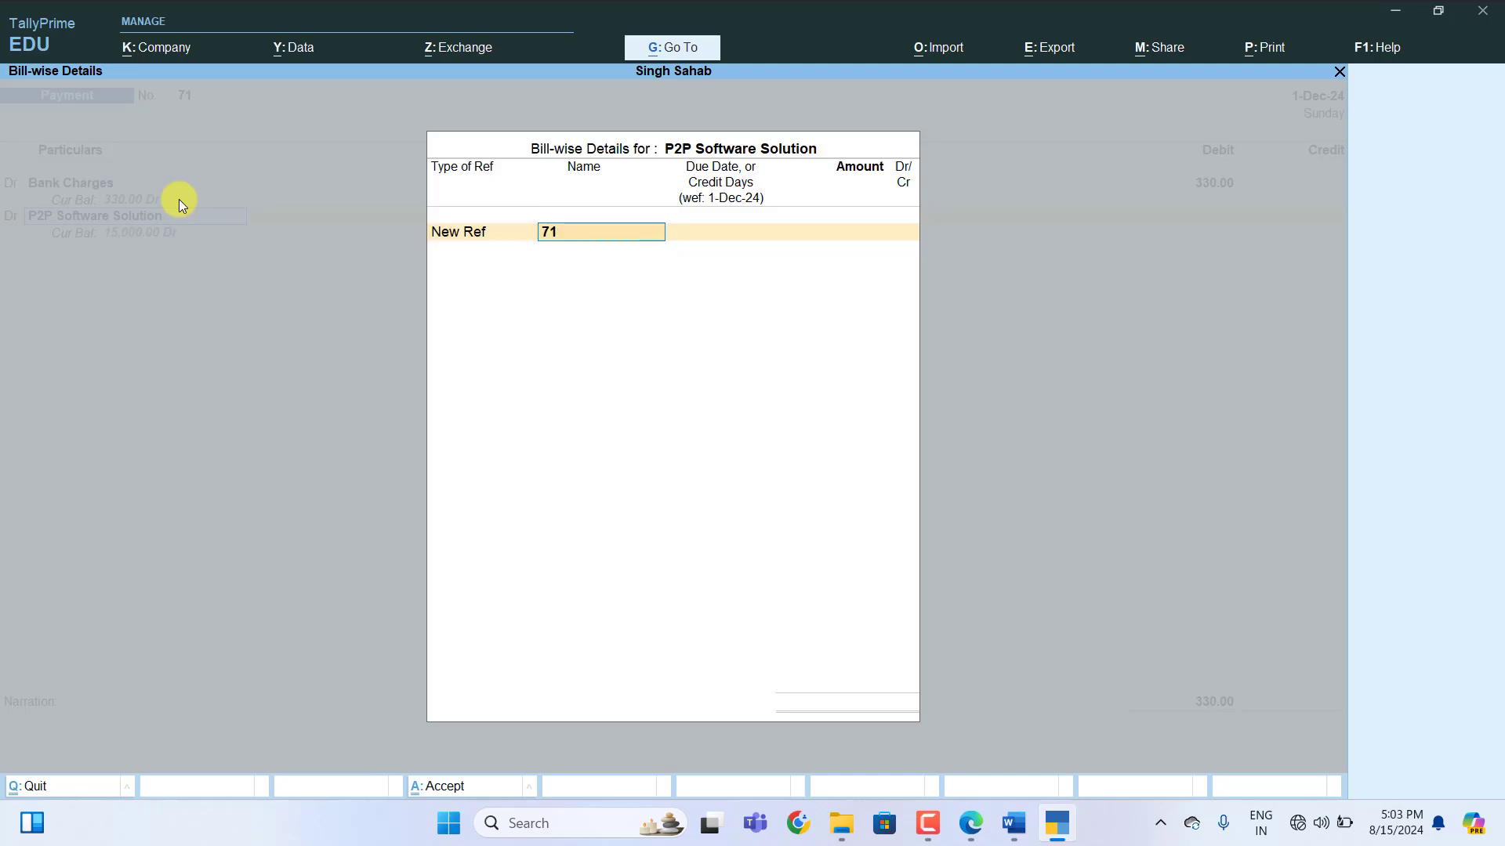
text(1)
key(Return)
key(Return)
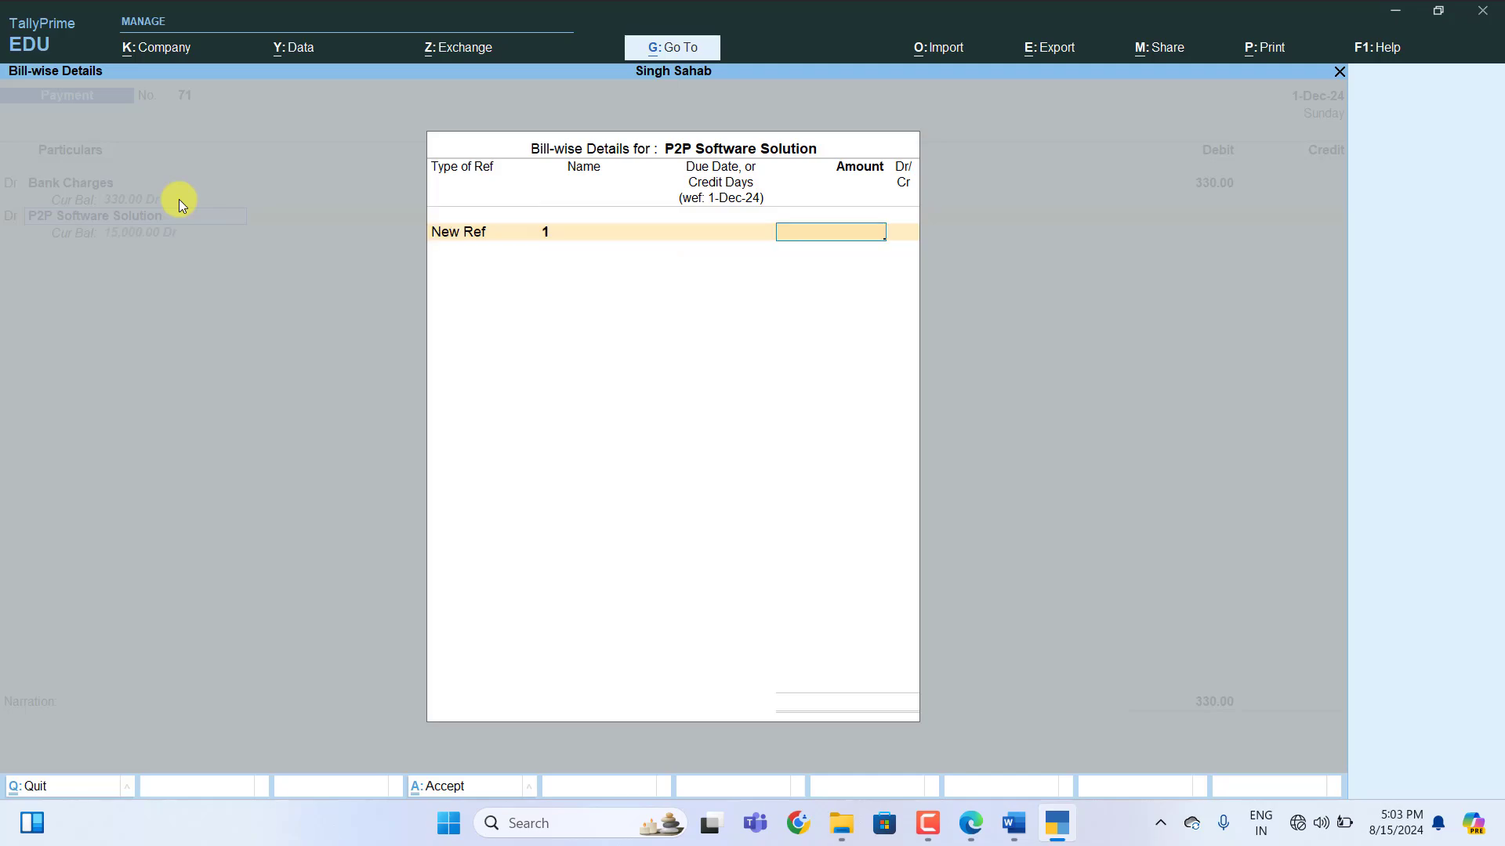
text(550)
key(Return)
key(Return)
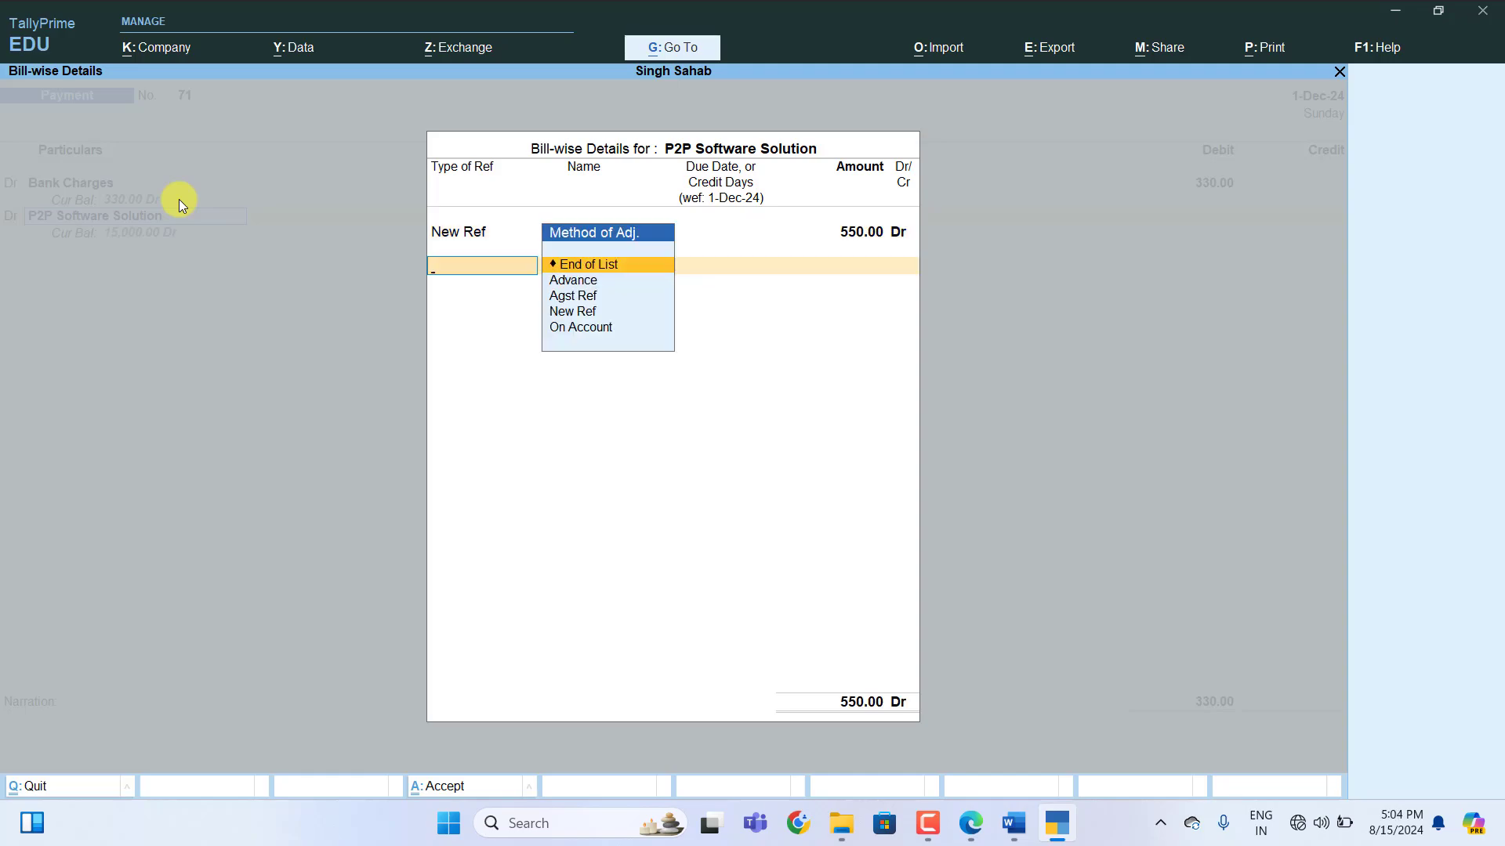
key(Return)
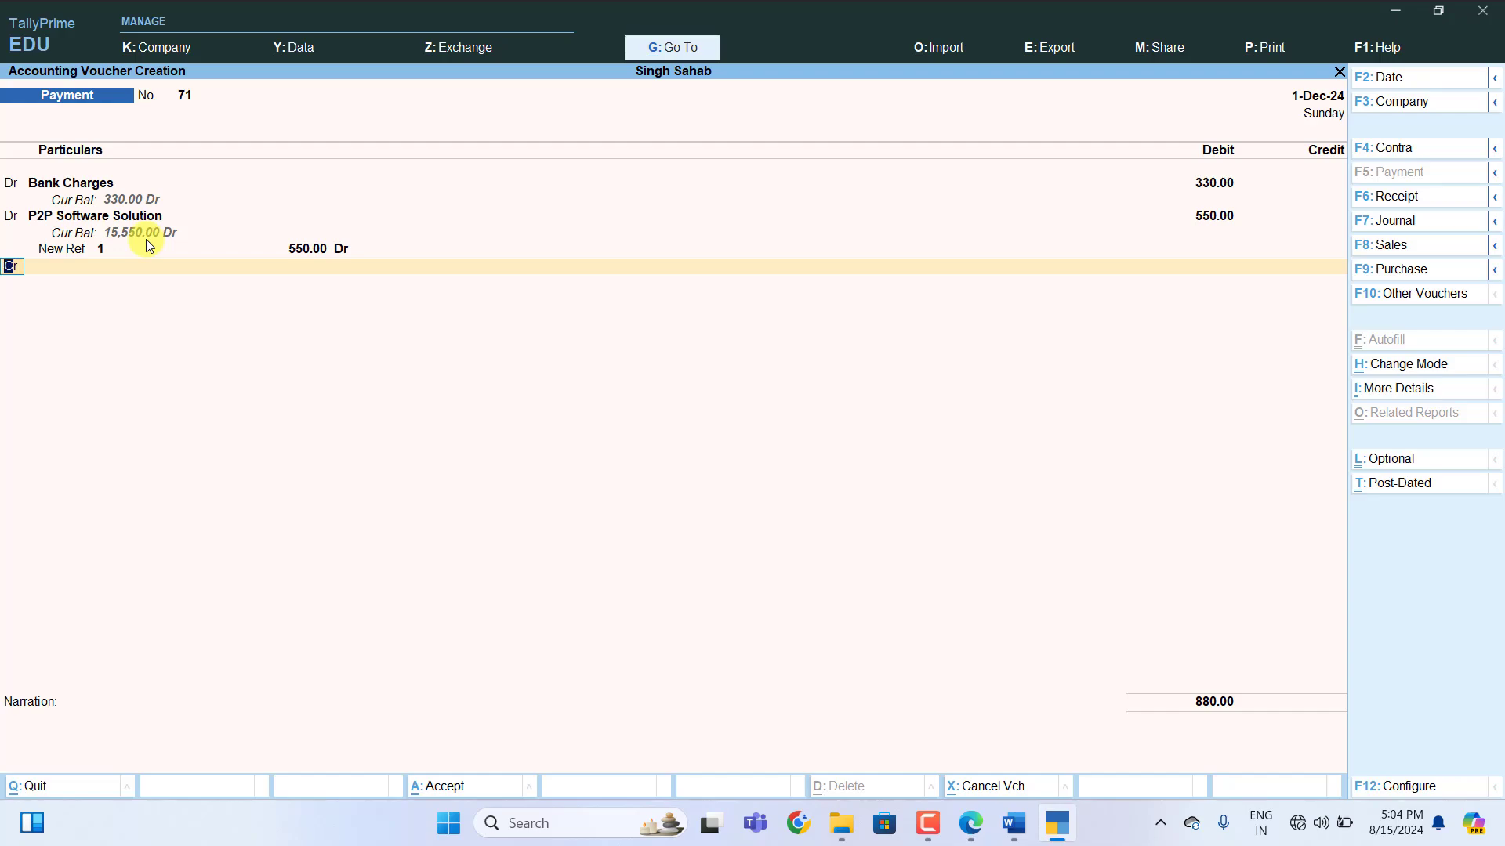
Credit SBI Bank with 880 and save the payment voucher without a narration
key(Return)
text(S)
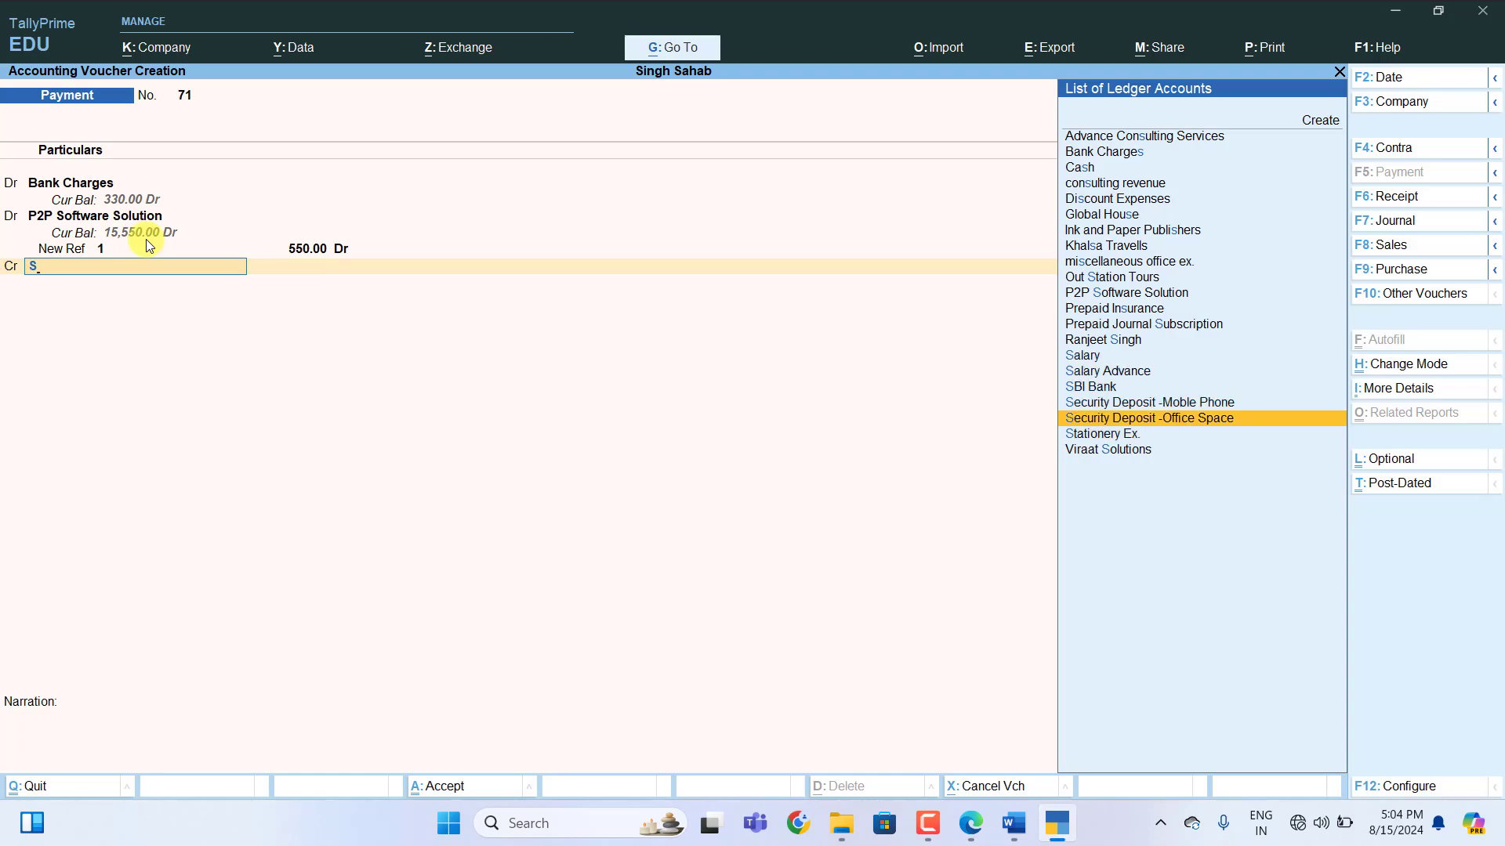
key(Up)
key(Up)
key(Return)
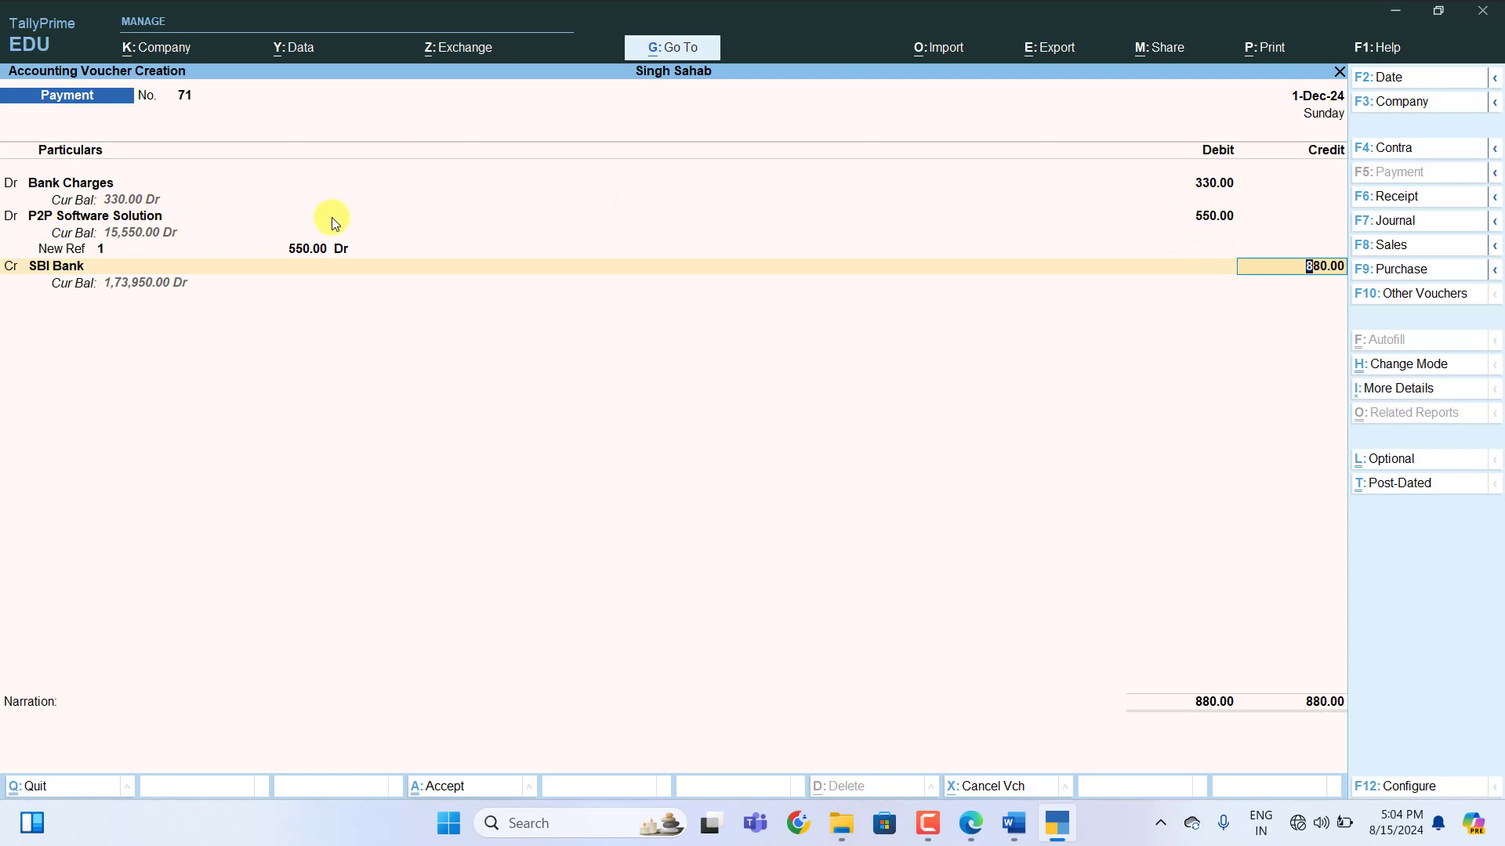
key(Return)
key(Return)
key(Return)
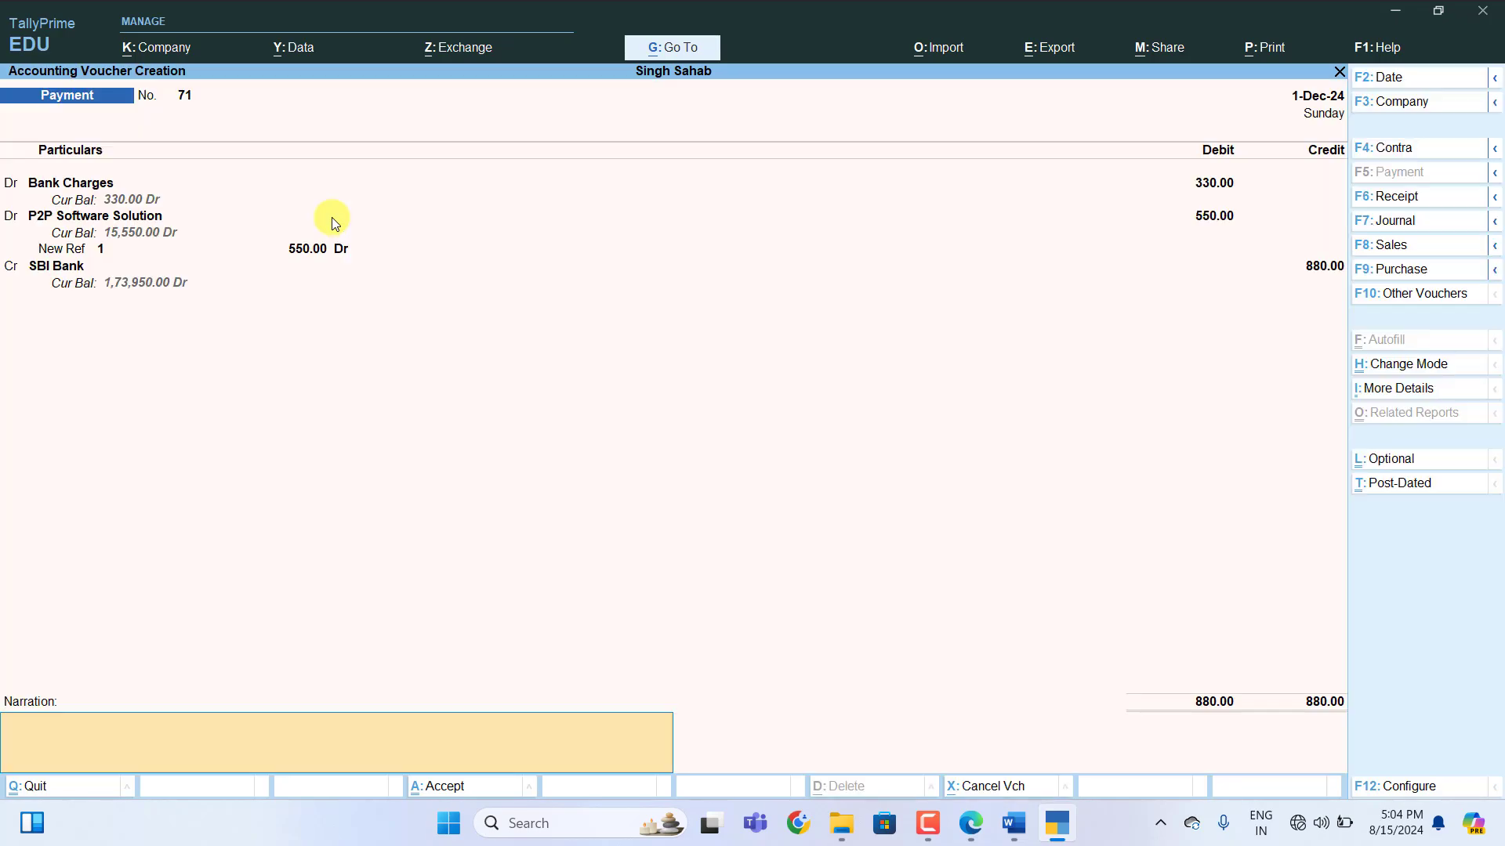
key(Return)
key(y)
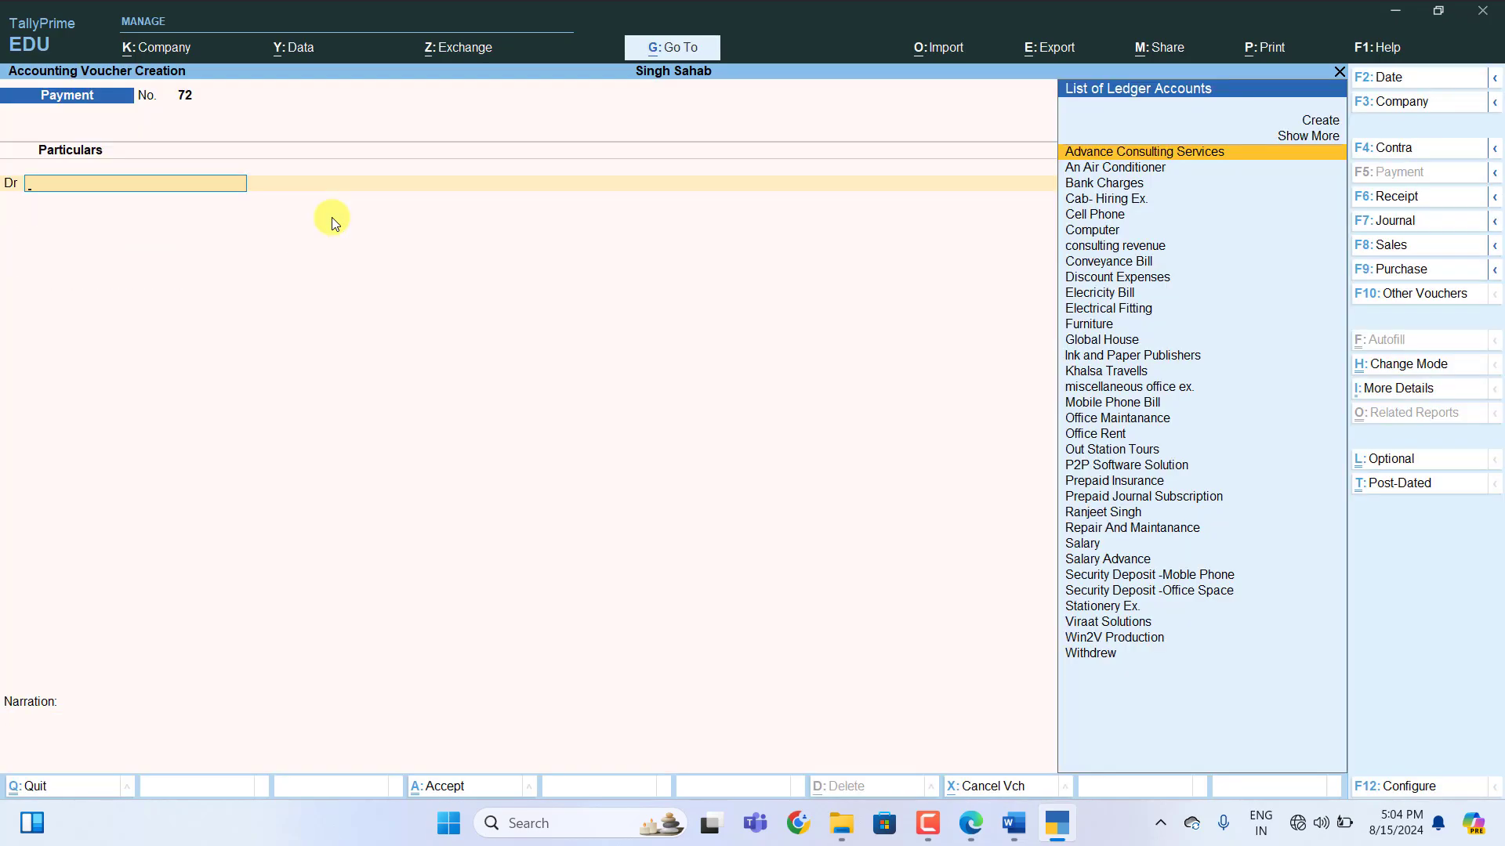
Switch to the Word document and enter "payment Voucher" as the entry type for transaction 99
click(1014, 823)
scroll(712, 549, down, 5)
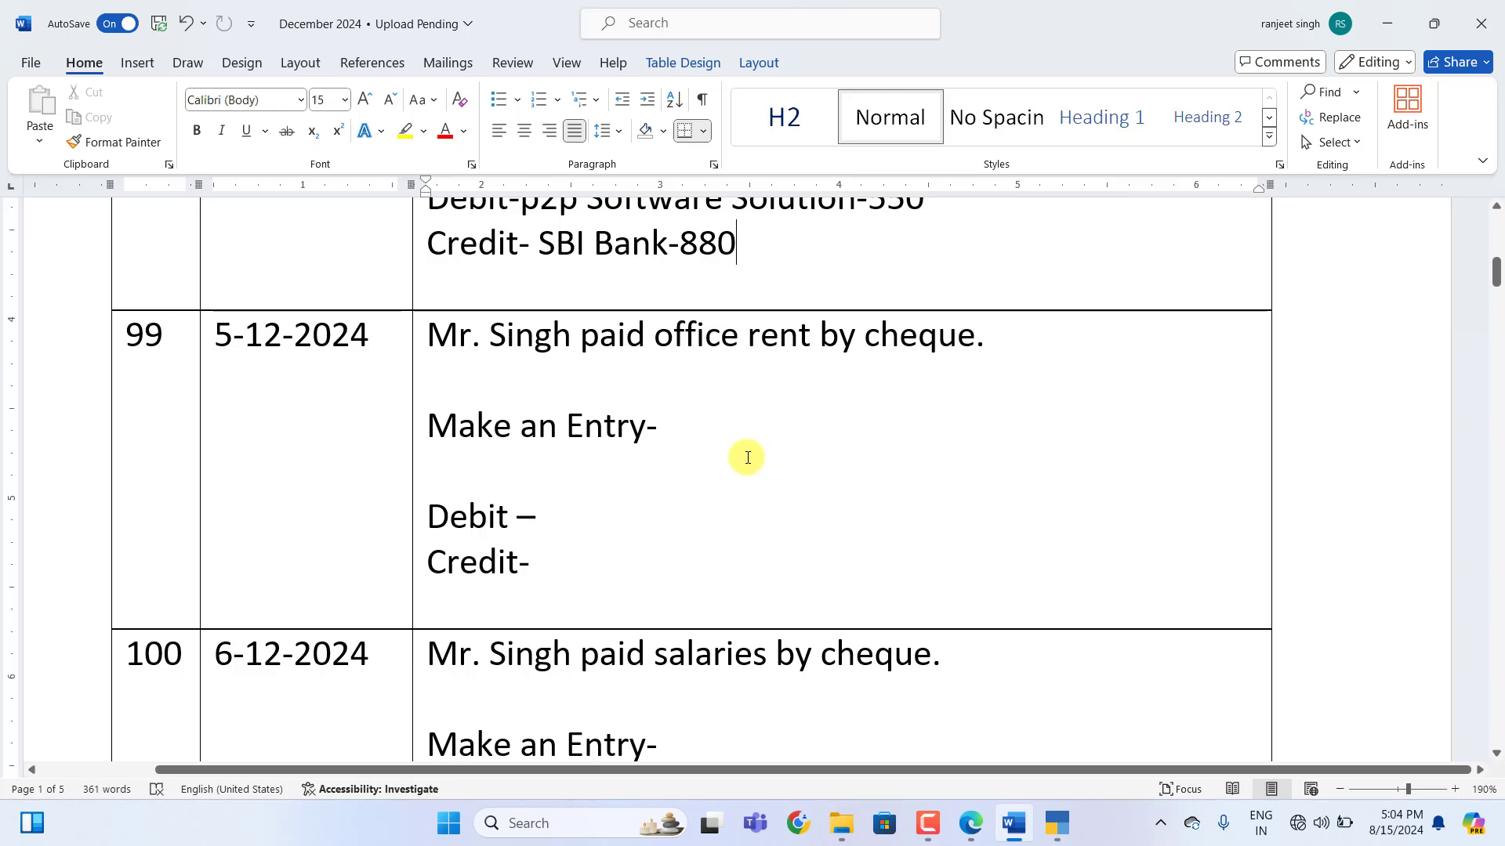
click(694, 439)
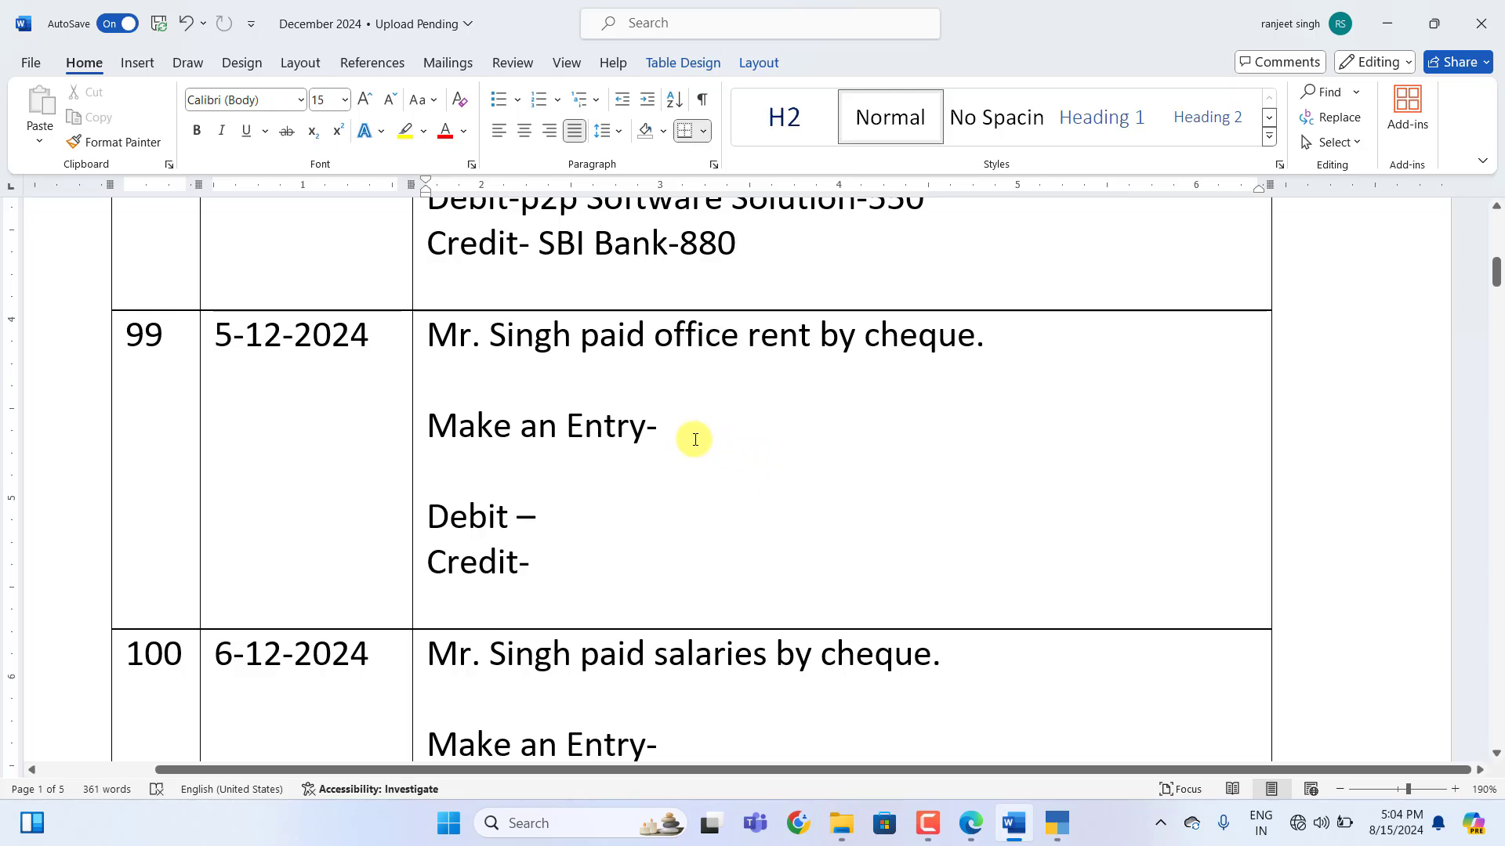
text(payment)
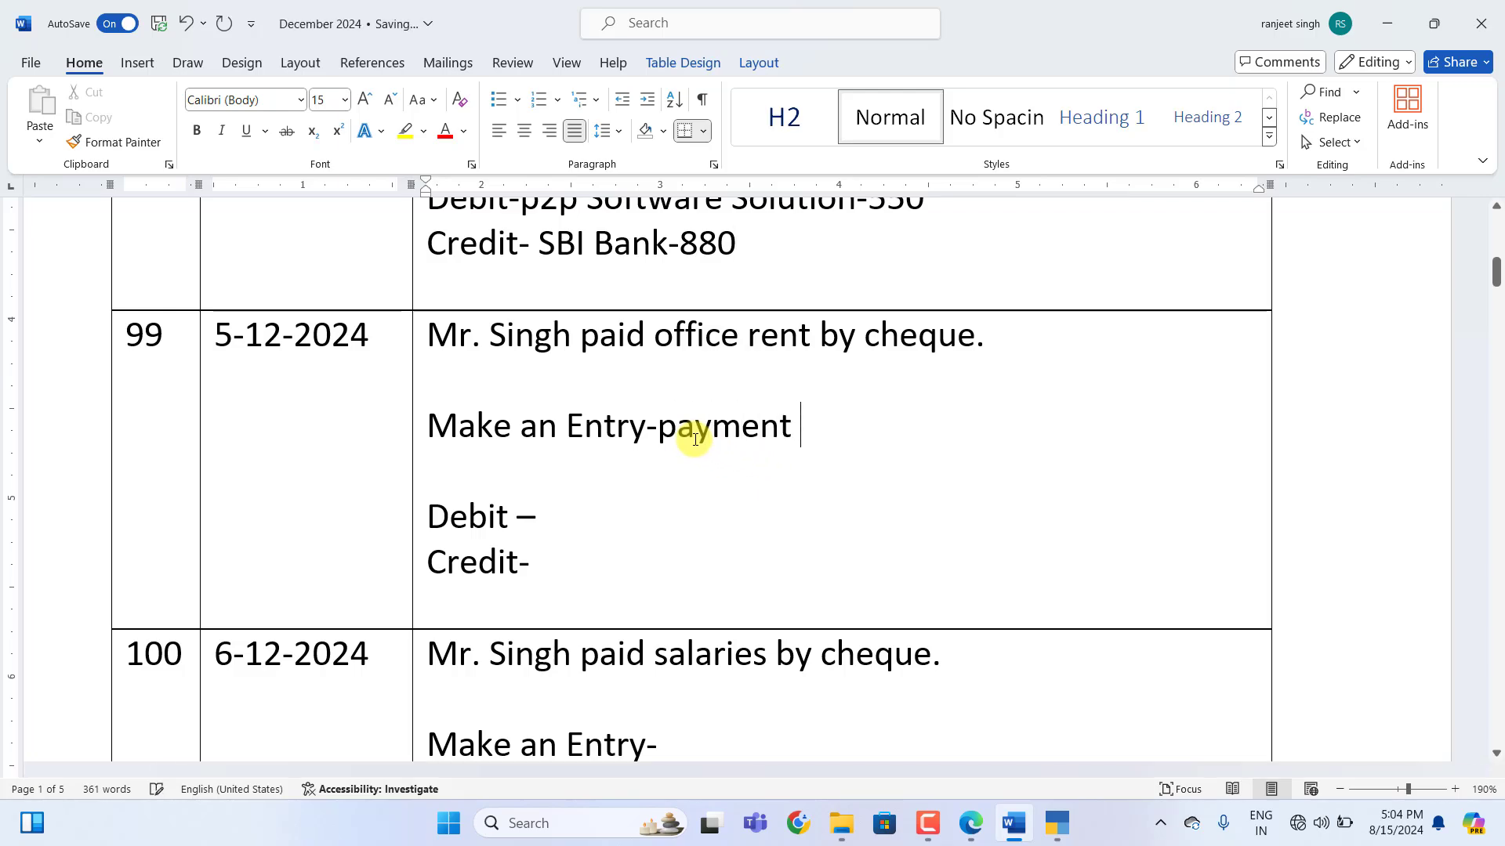
text(Voucher)
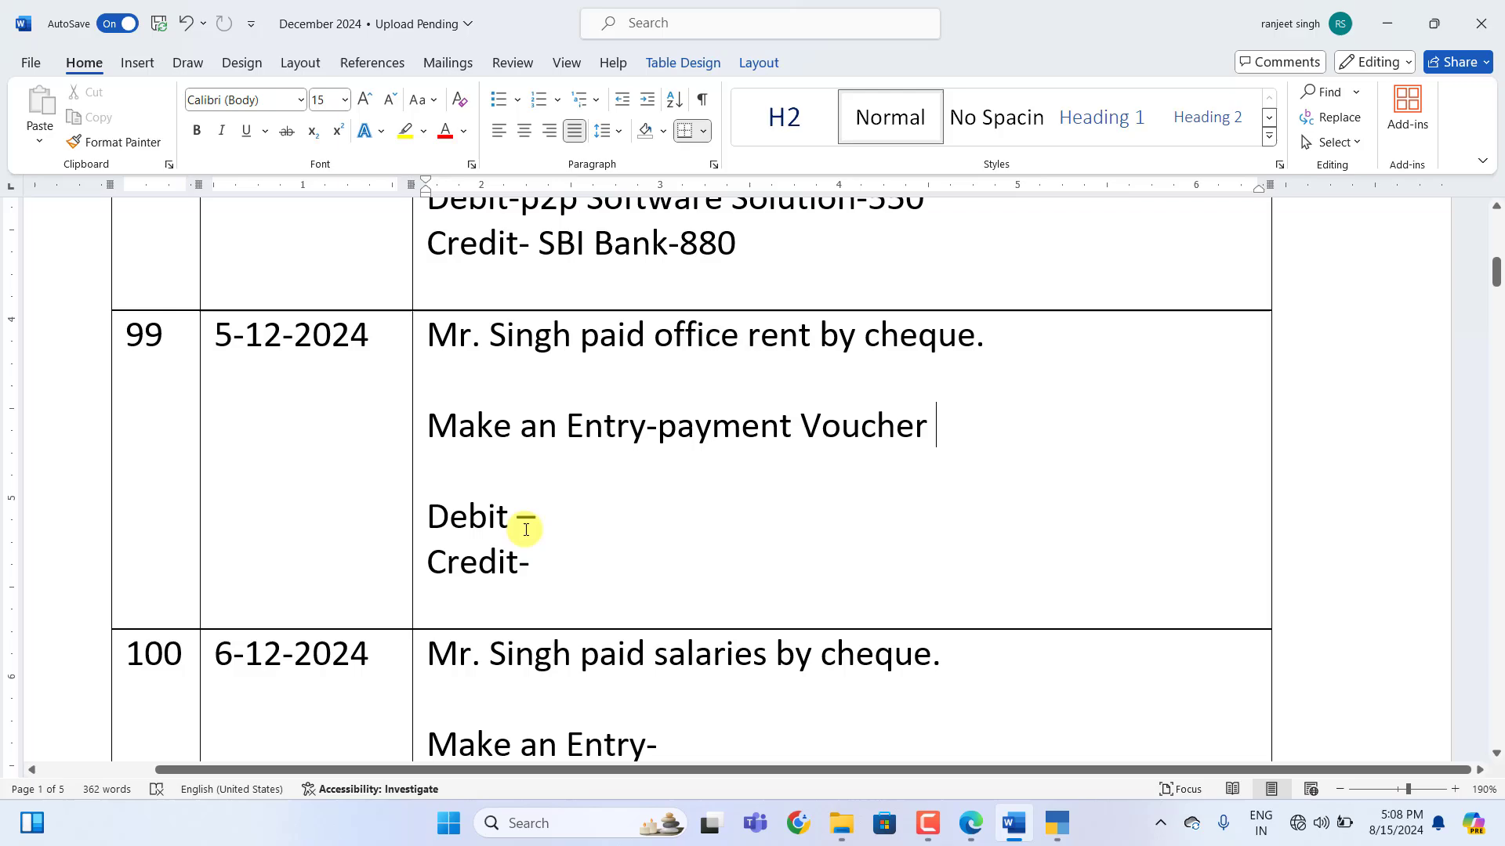
Fill in transaction 99's debit line with "office Rent -2500" and its credit line with "SBi Bank-2500"
click(558, 515)
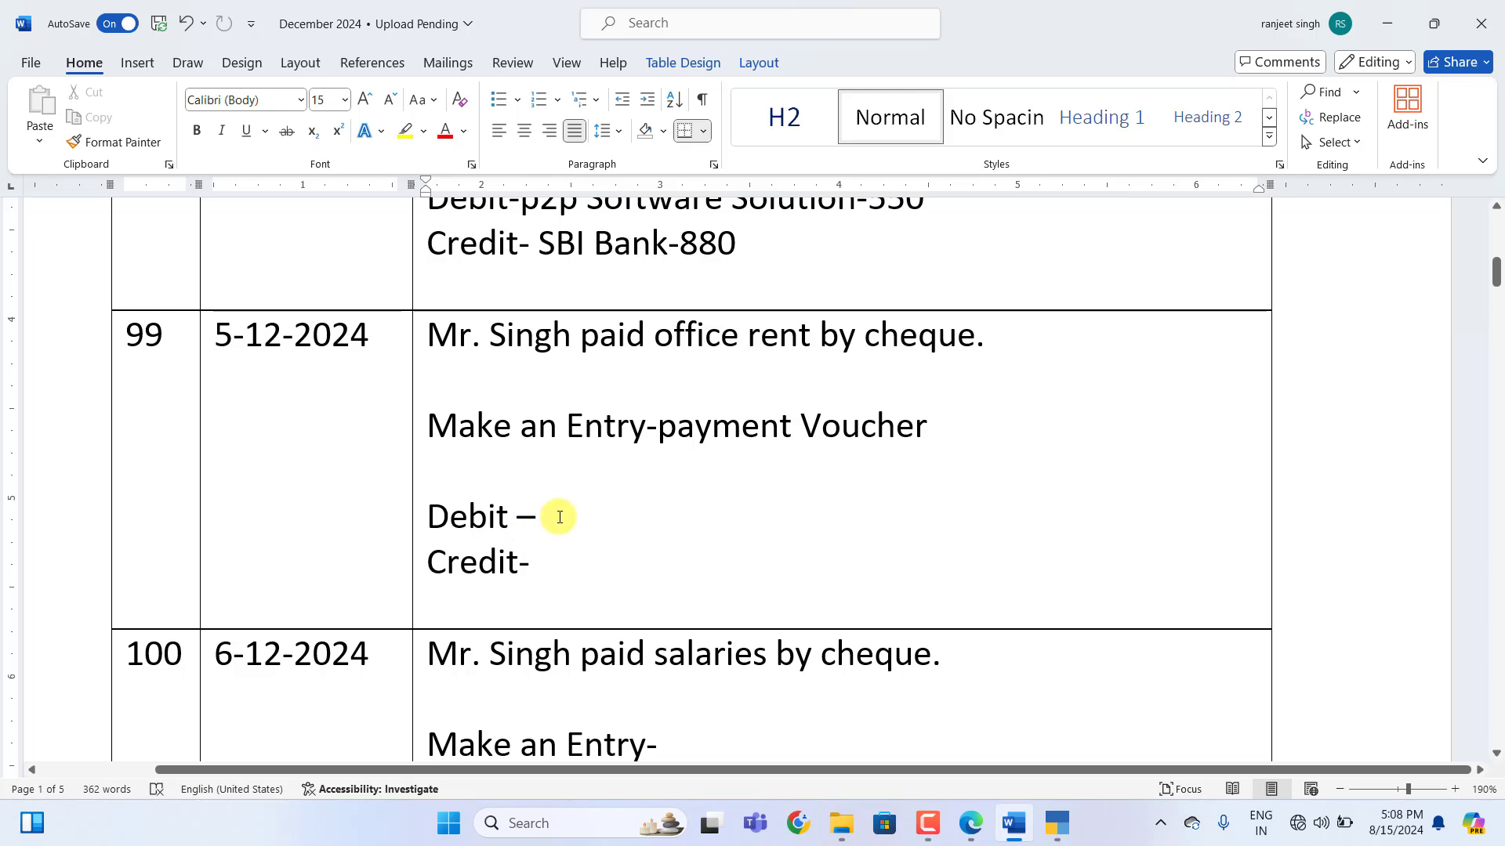
text(office )
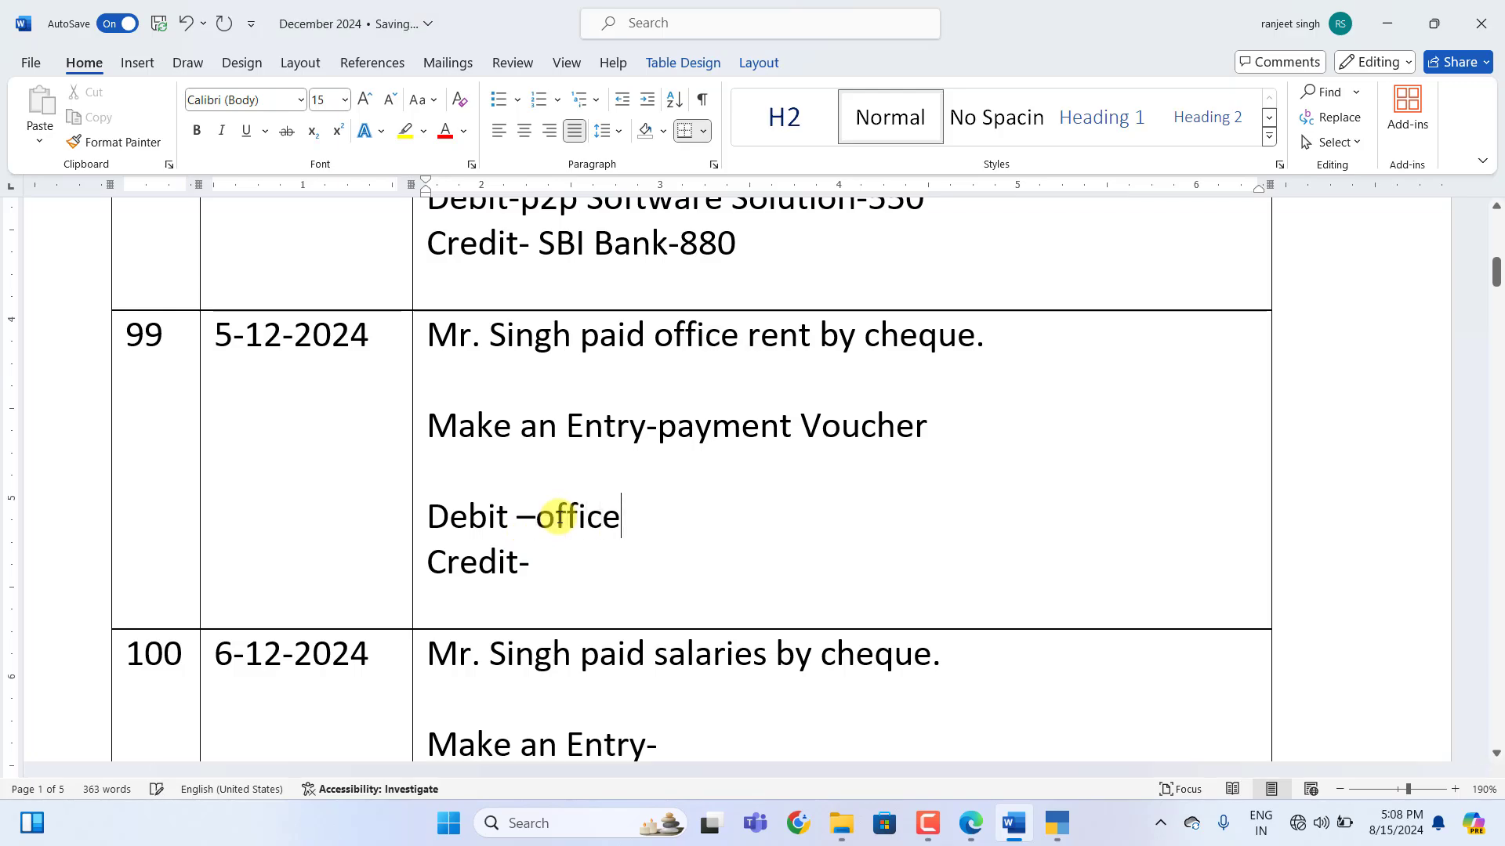
text(Rent -2500)
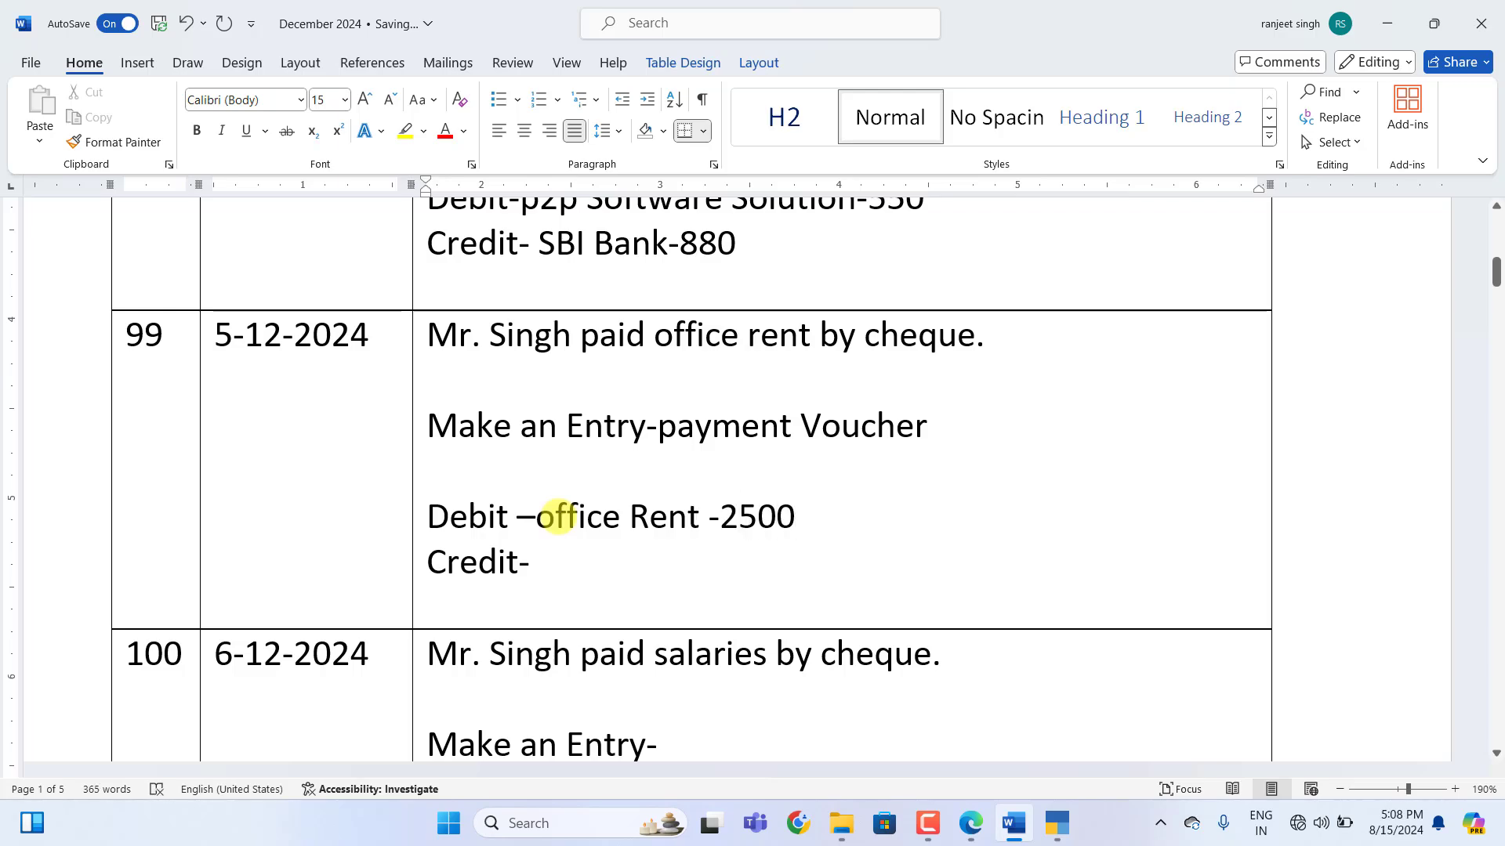
click(540, 570)
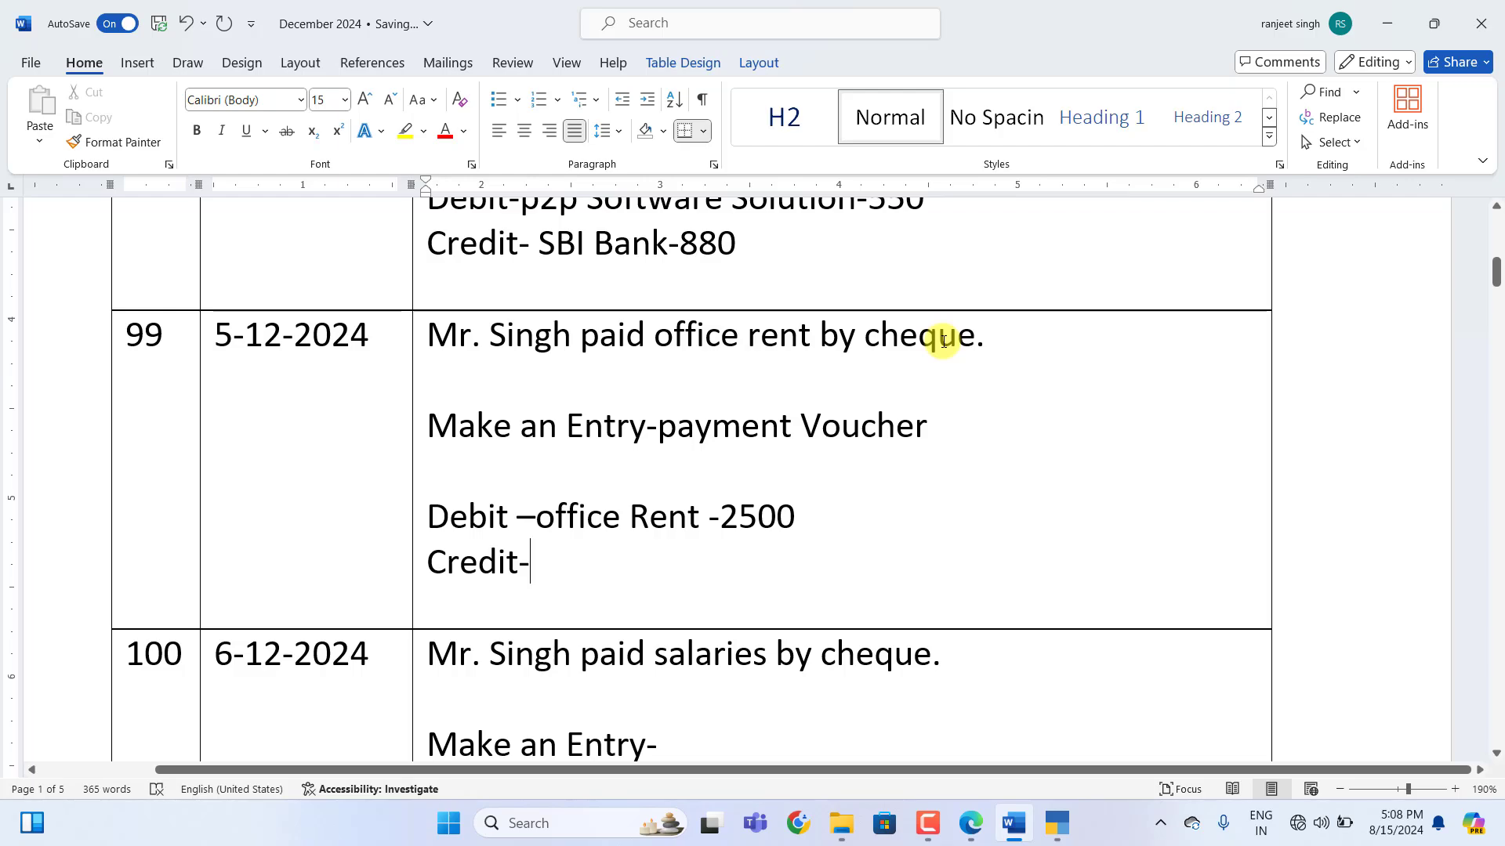
text(SBi Ba)
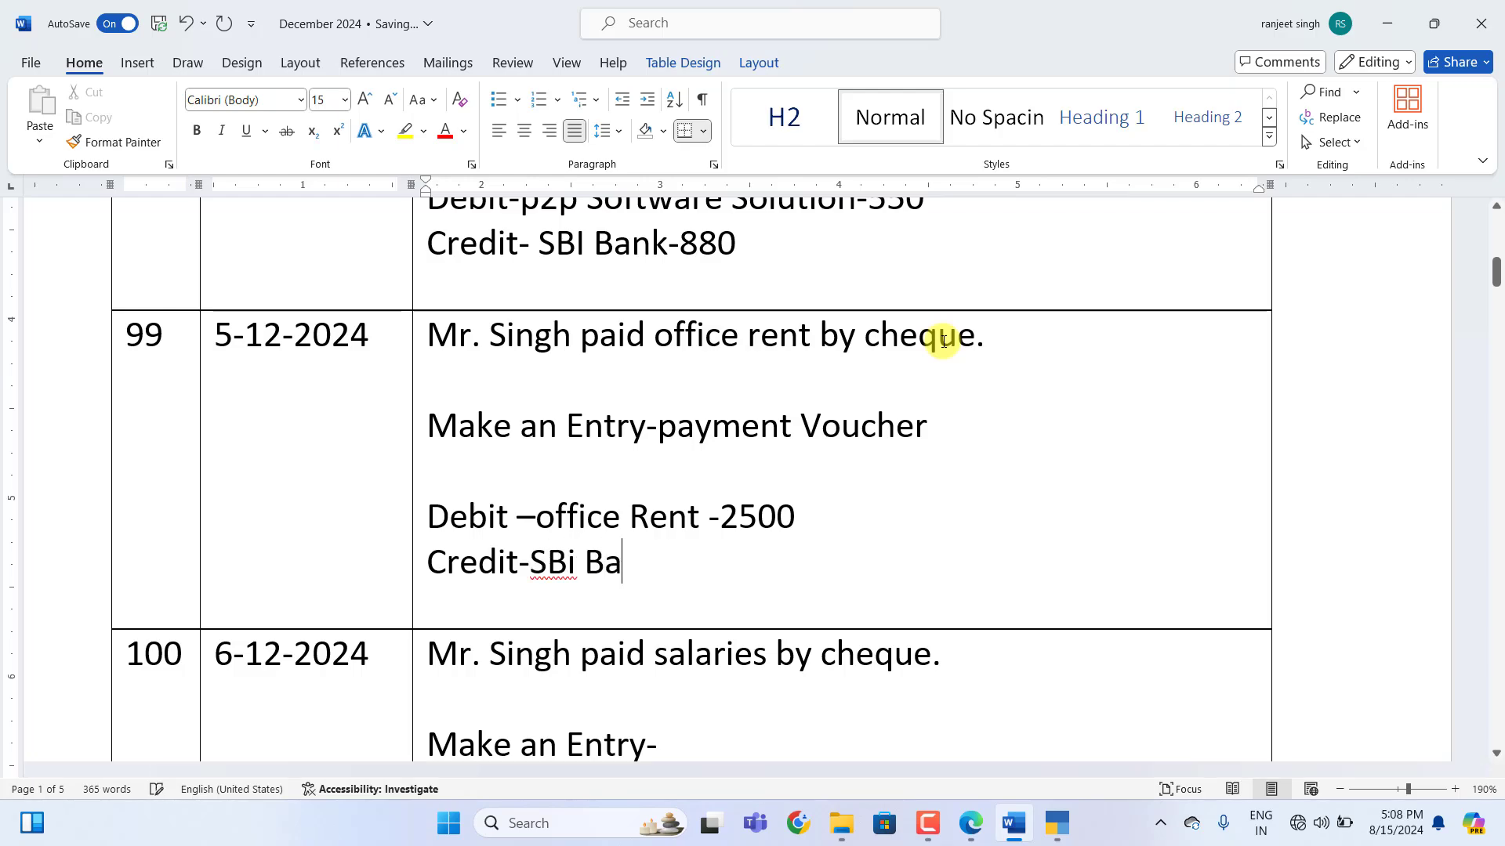
text(nk-2500)
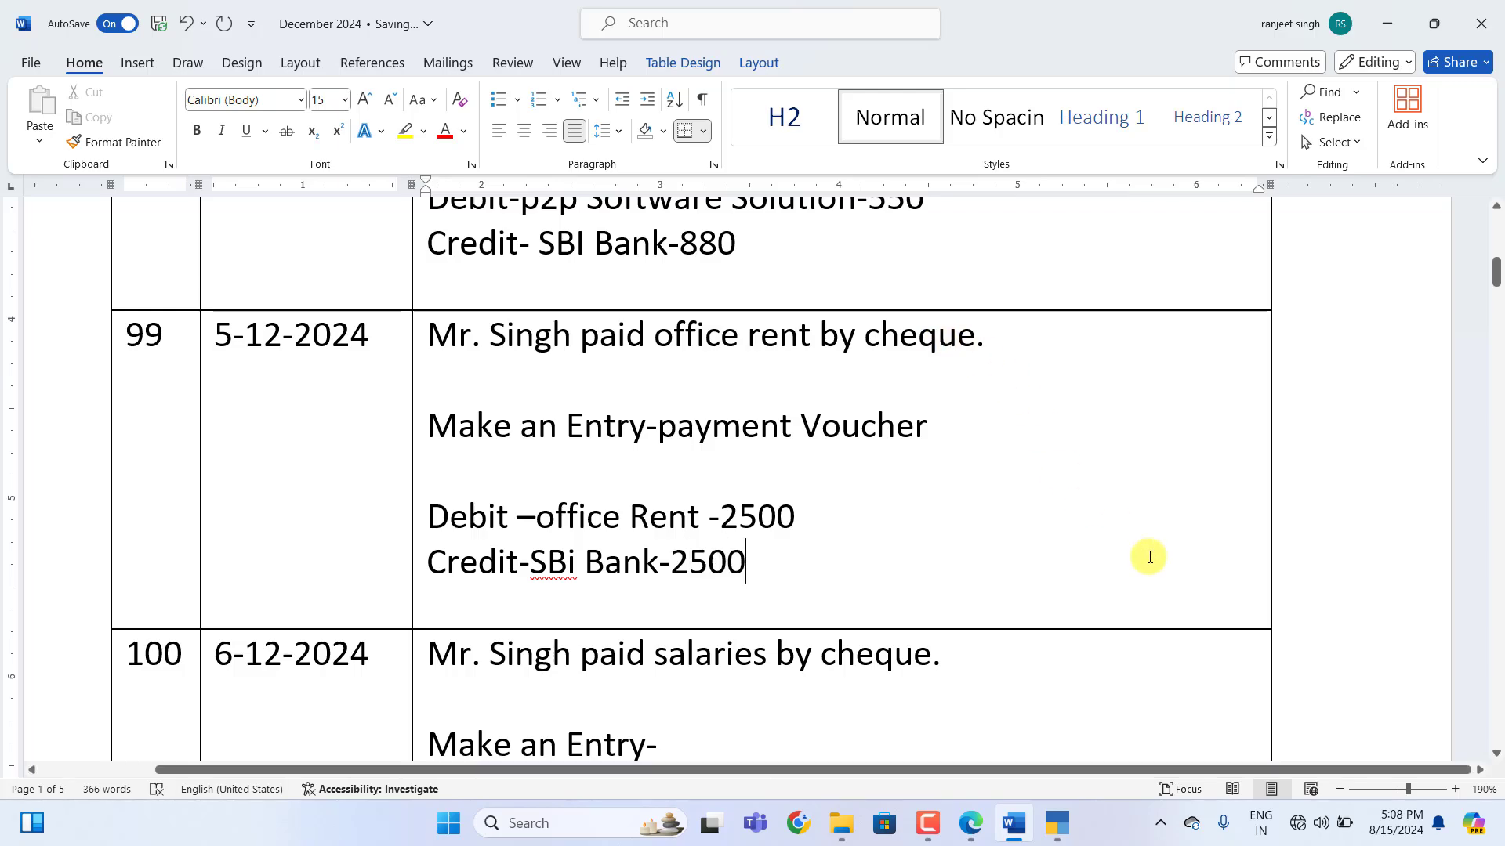
Switch to TallyPrime and debit Office Rent with 2500 in the new payment voucher
click(1057, 823)
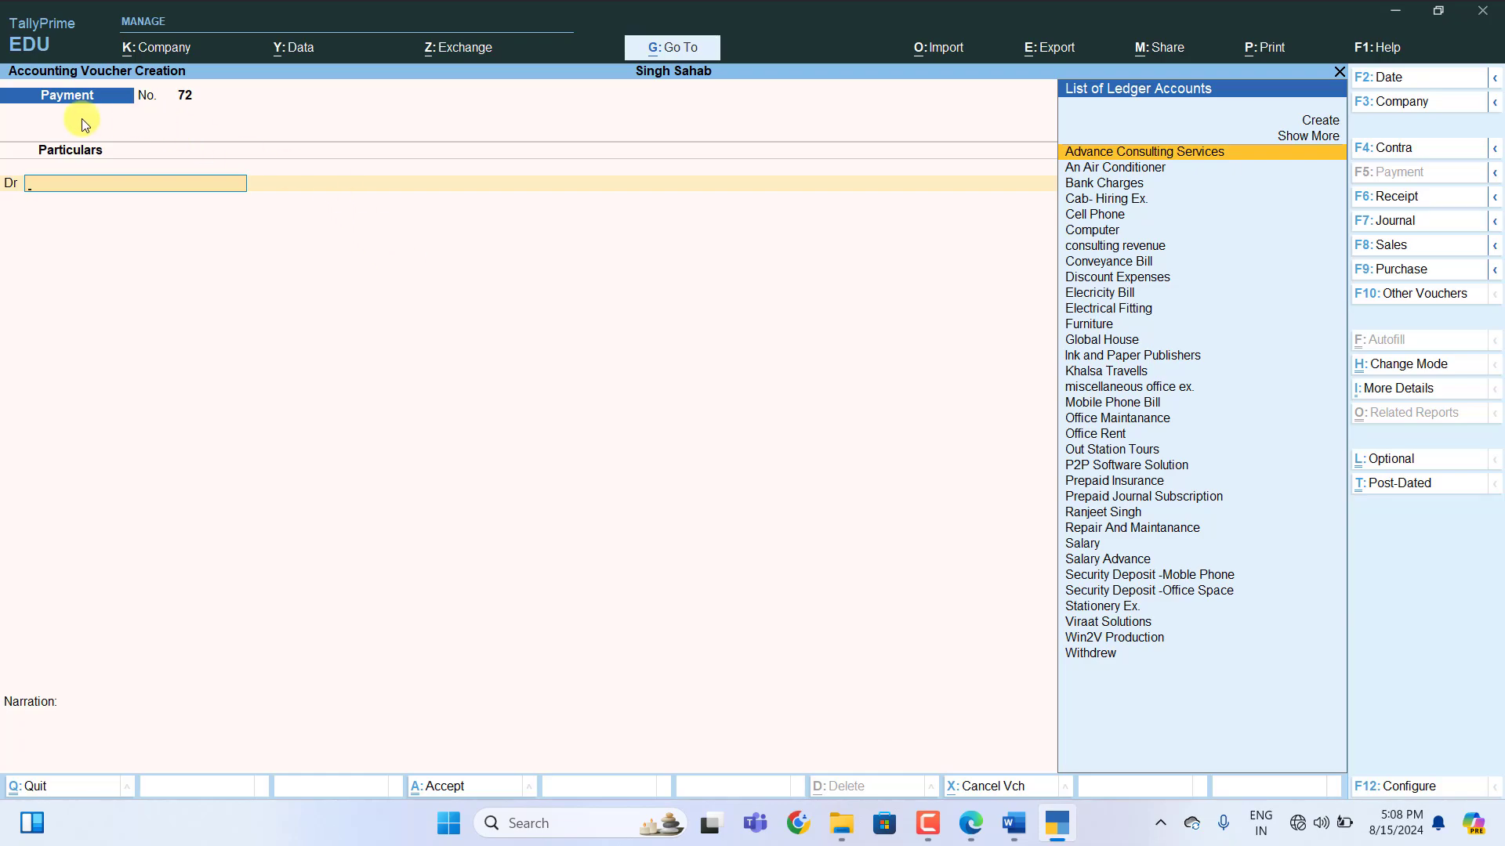
text(o)
key(Up)
key(Return)
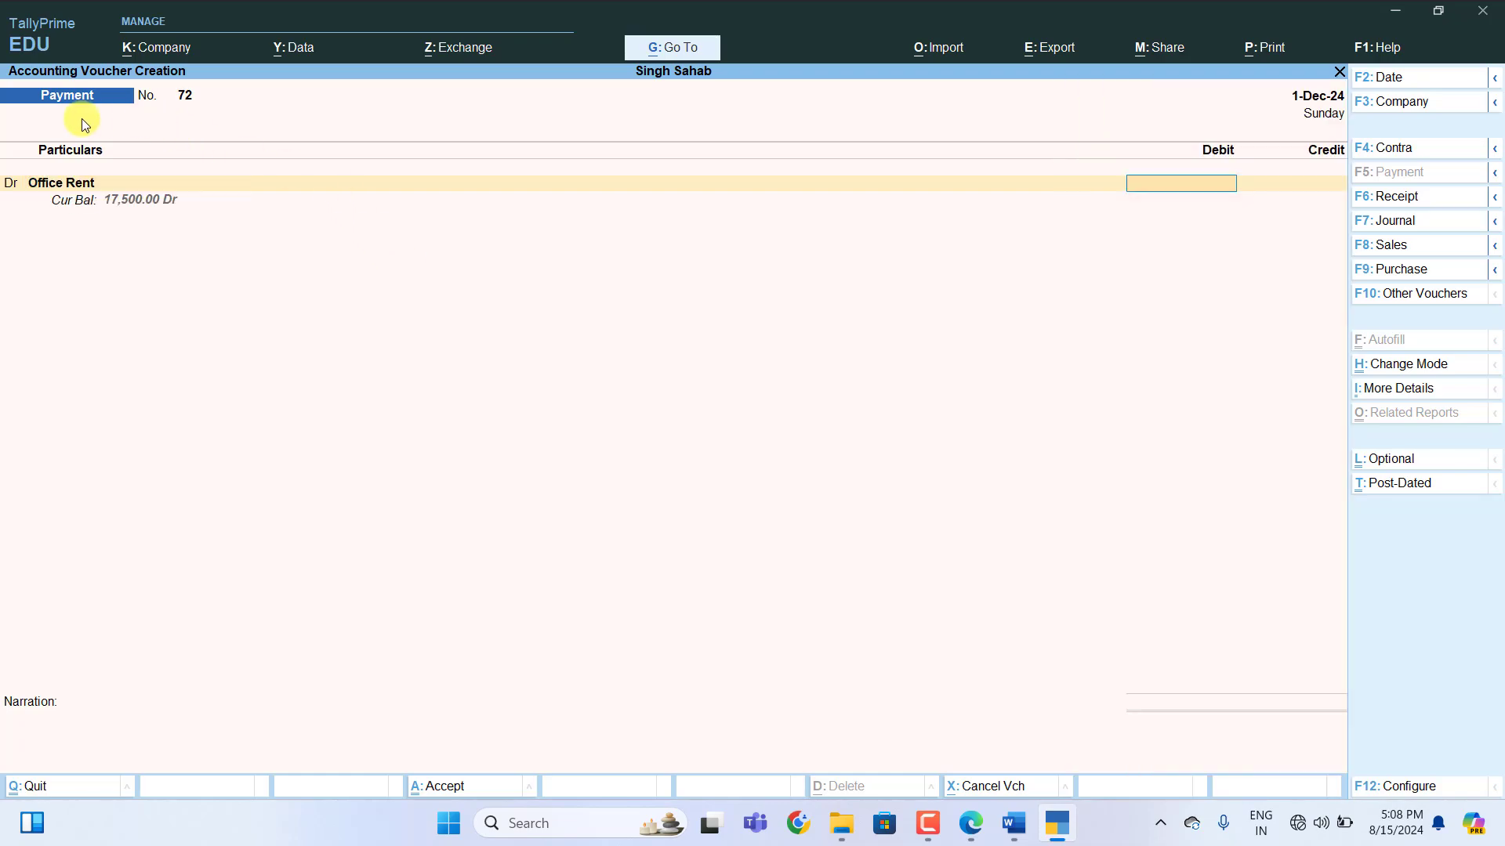
text(2500)
key(Return)
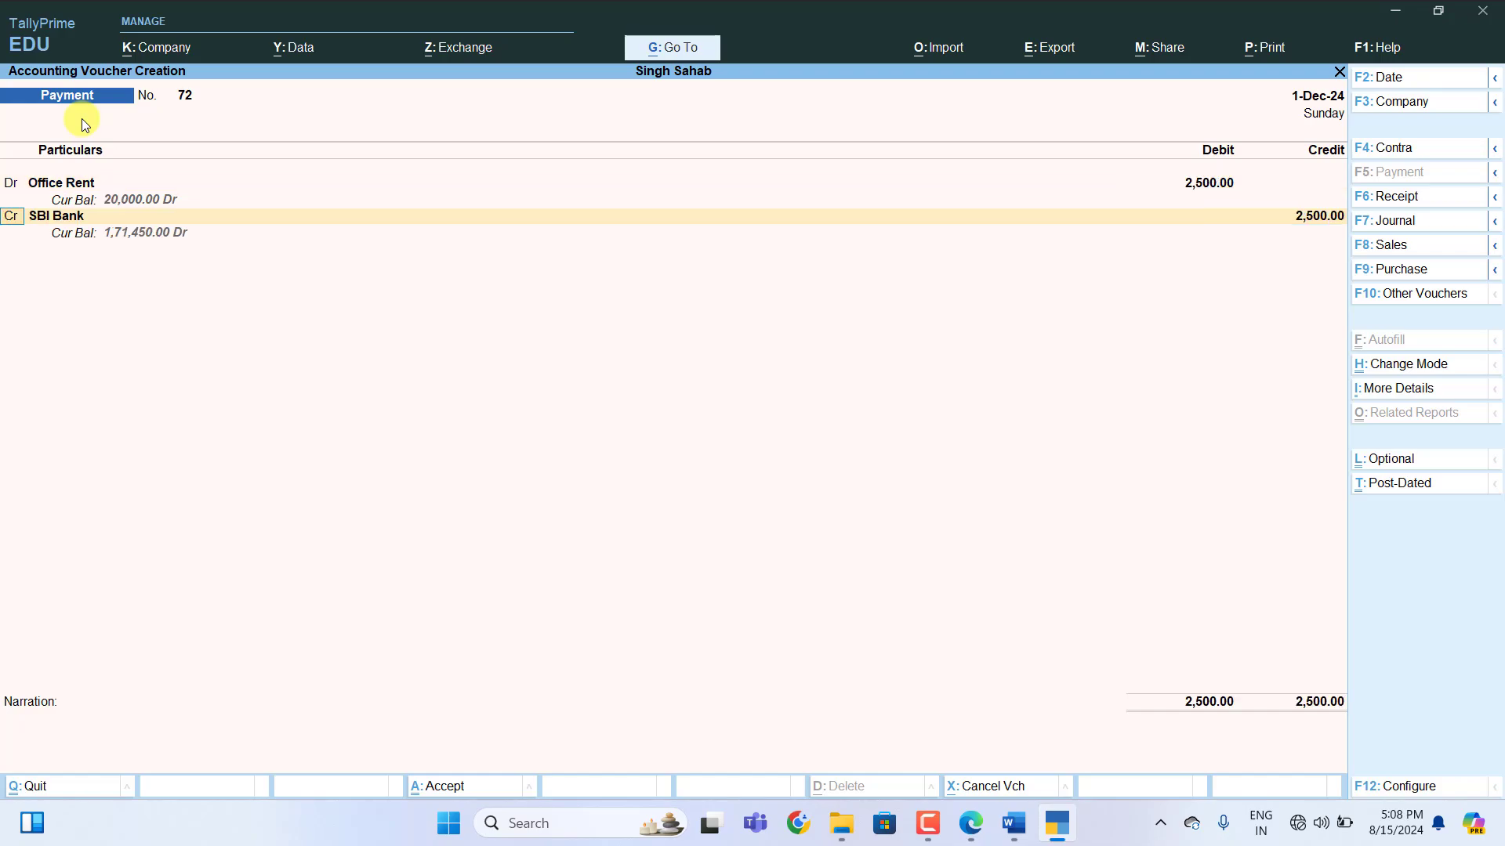
Credit SBI Bank with 2,500, keep the Cheque bank allocation, and save the payment voucher
key(Return)
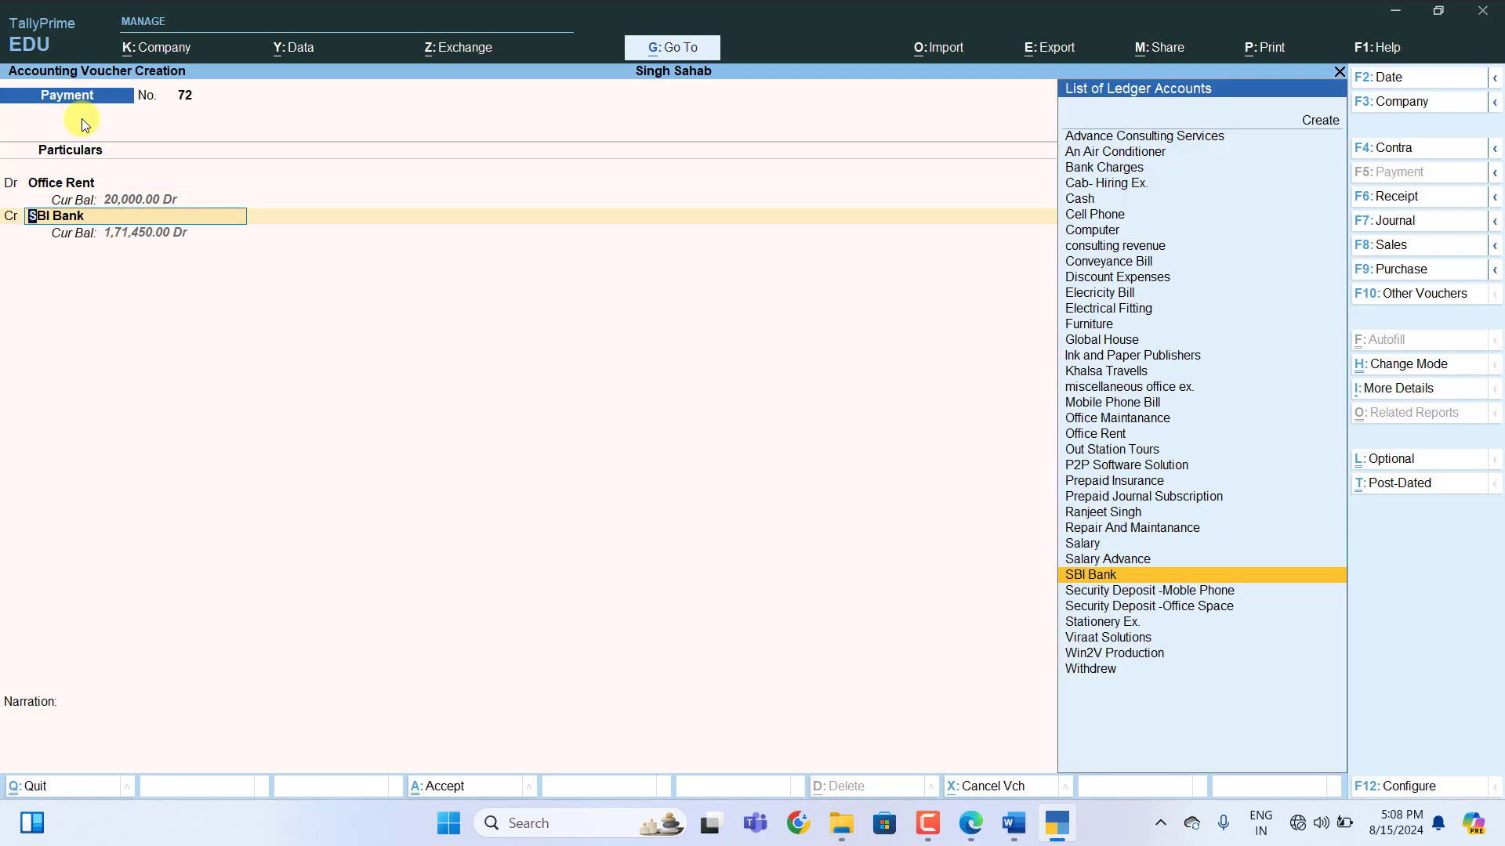
key(Return)
key(Return)
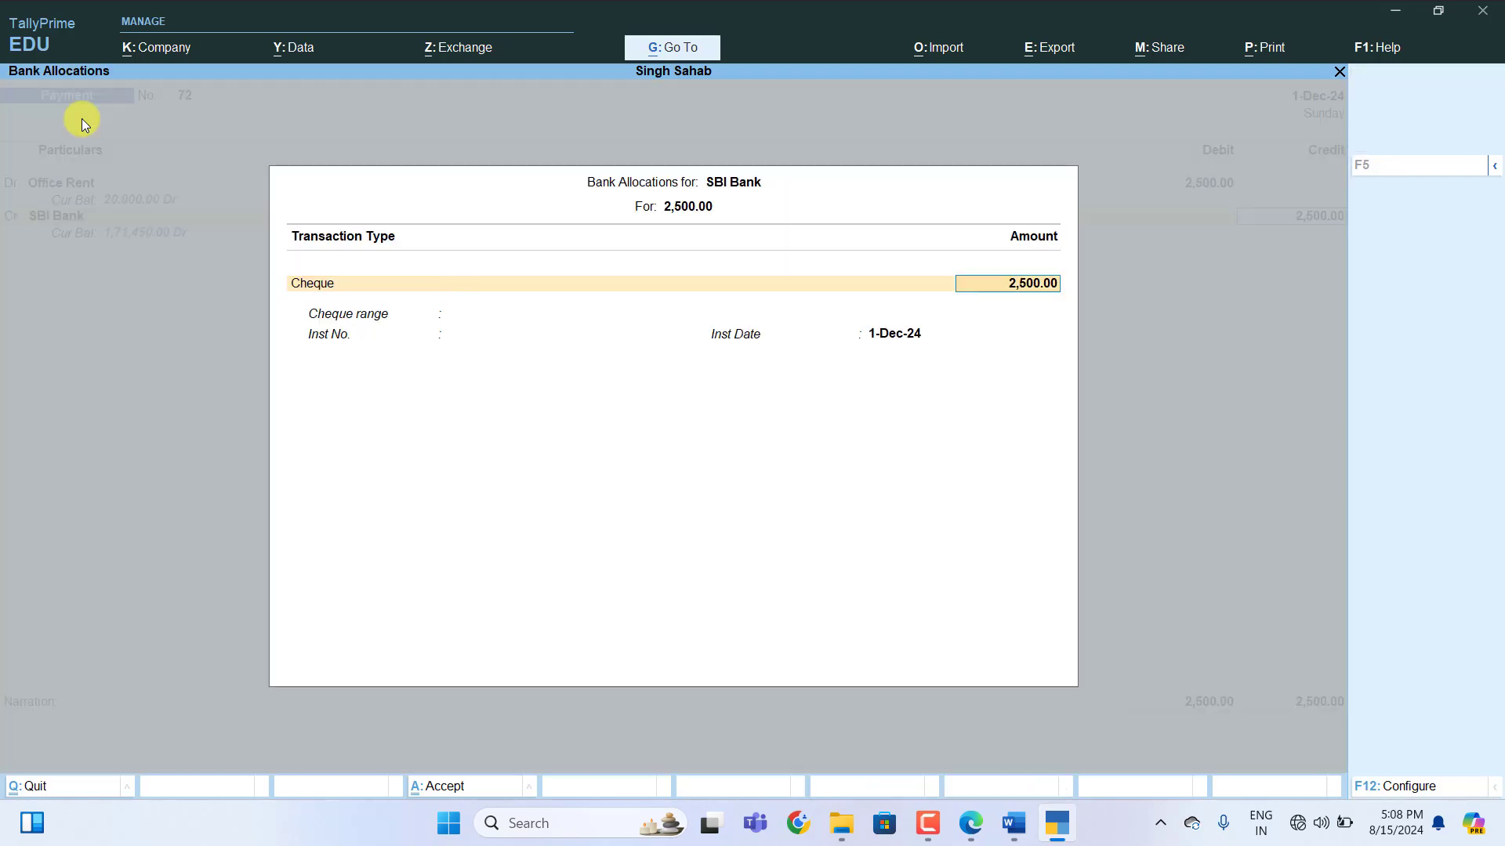
key(Return)
key(Return)
key(Return)
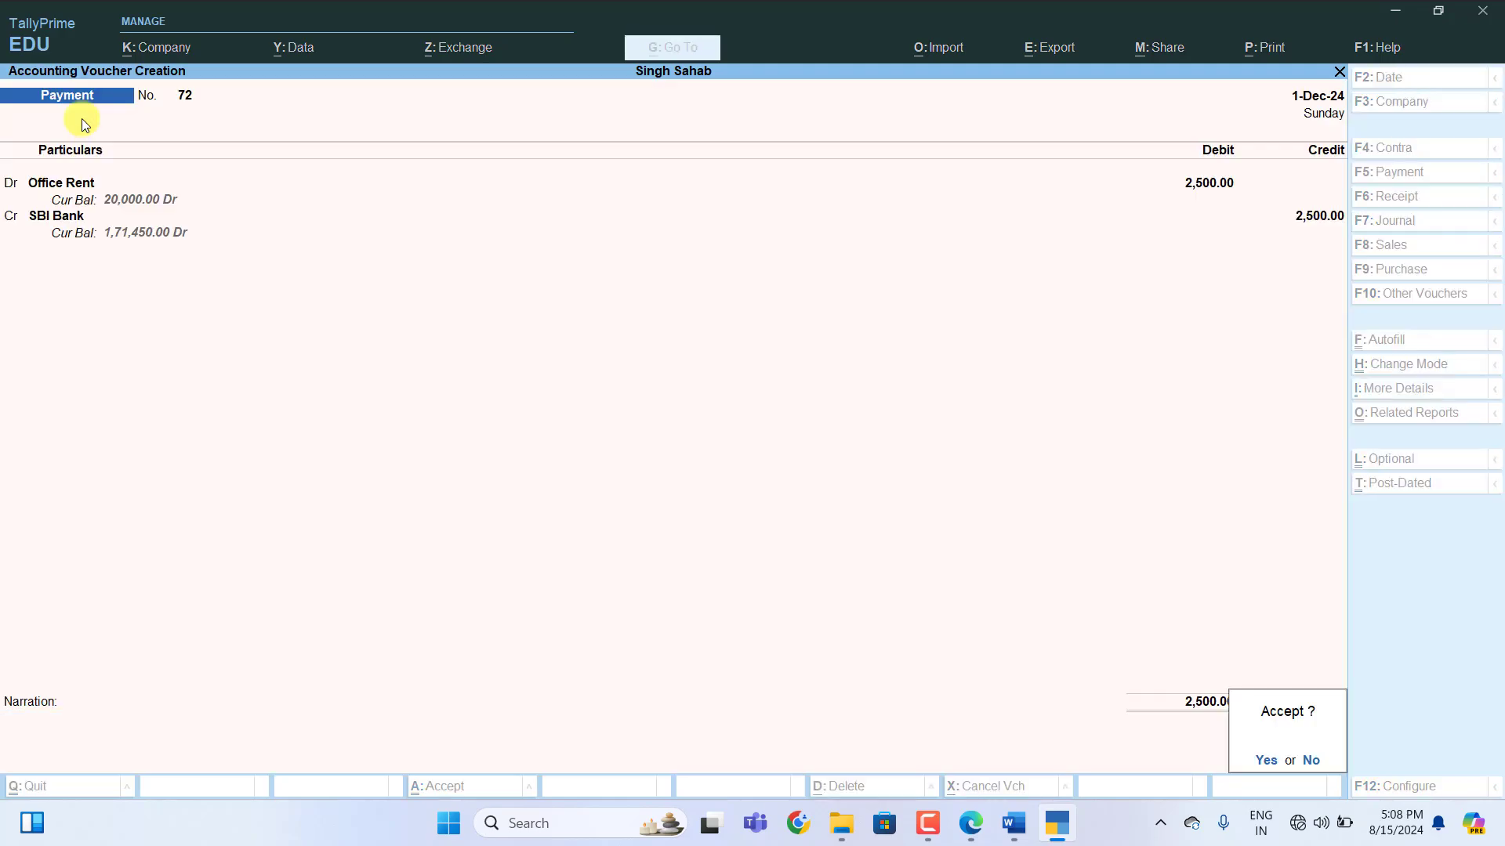
key(Return)
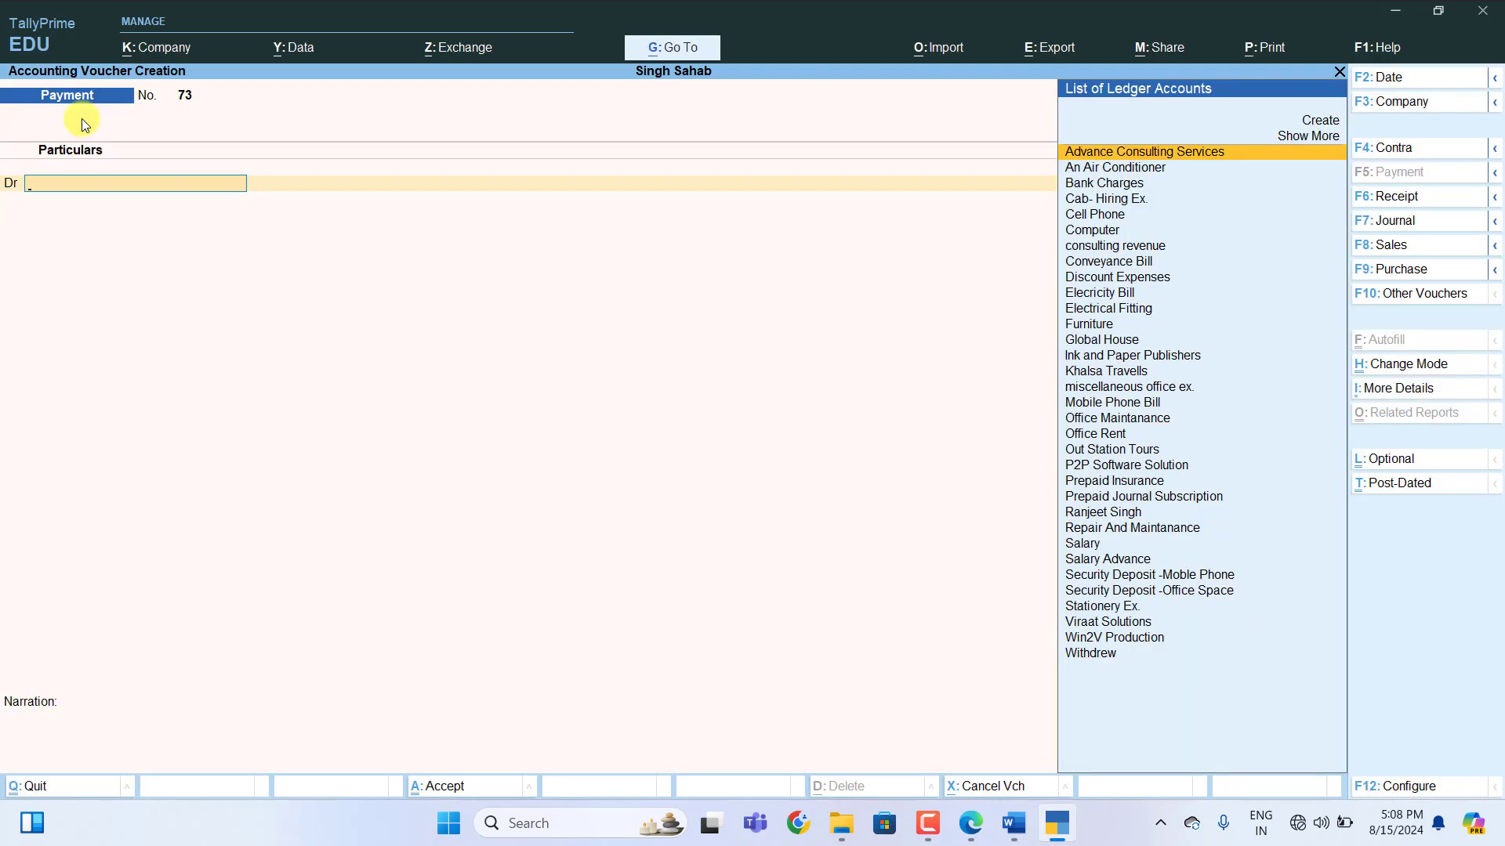
Switch to the Word document and fill in transaction 100 with "payment Voucher" and the debit "Salary-12000"
key(alt+Tab)
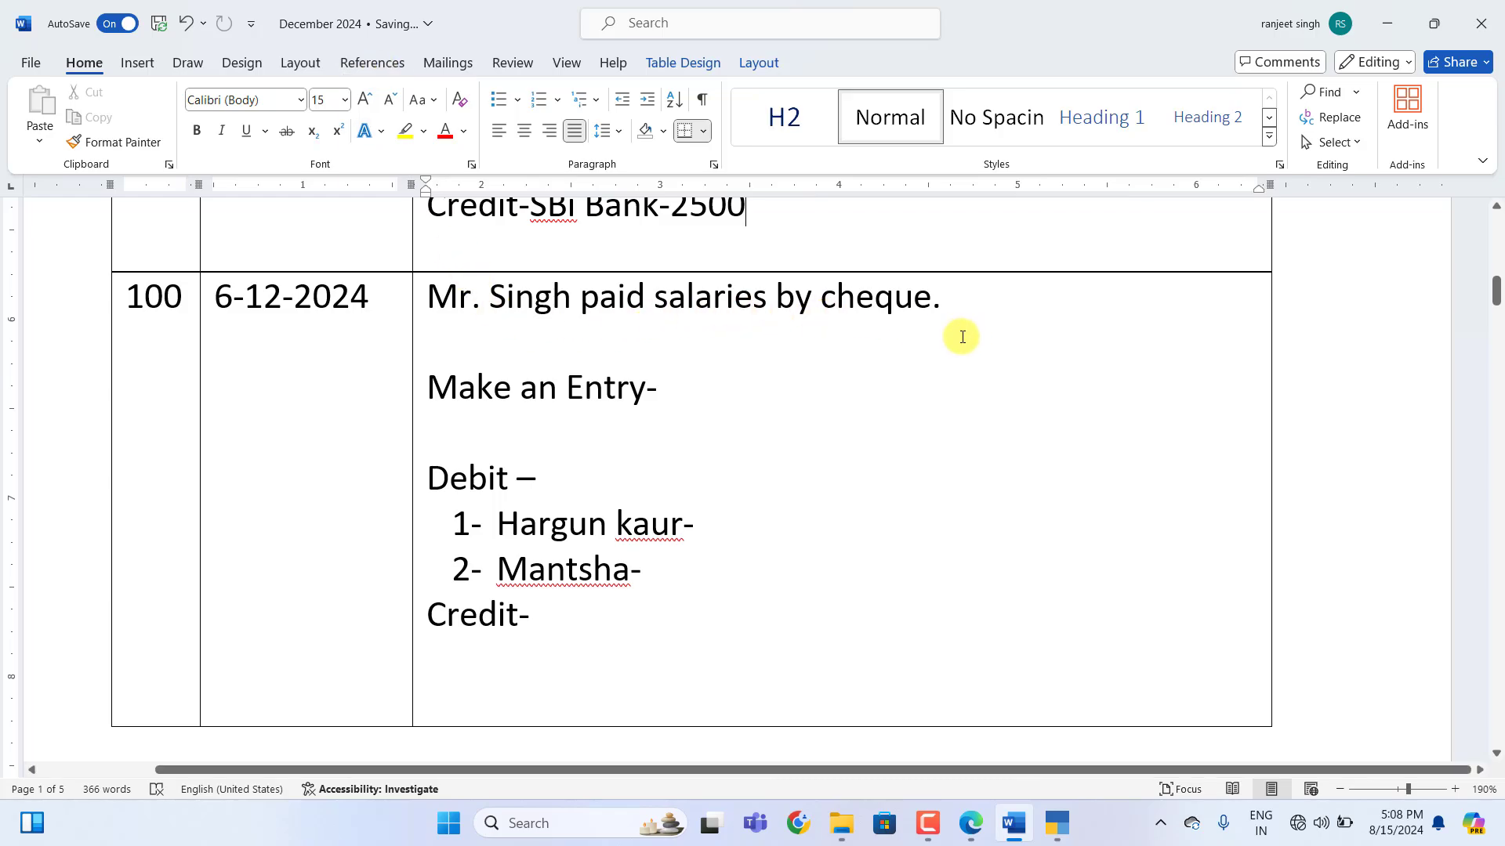
click(686, 396)
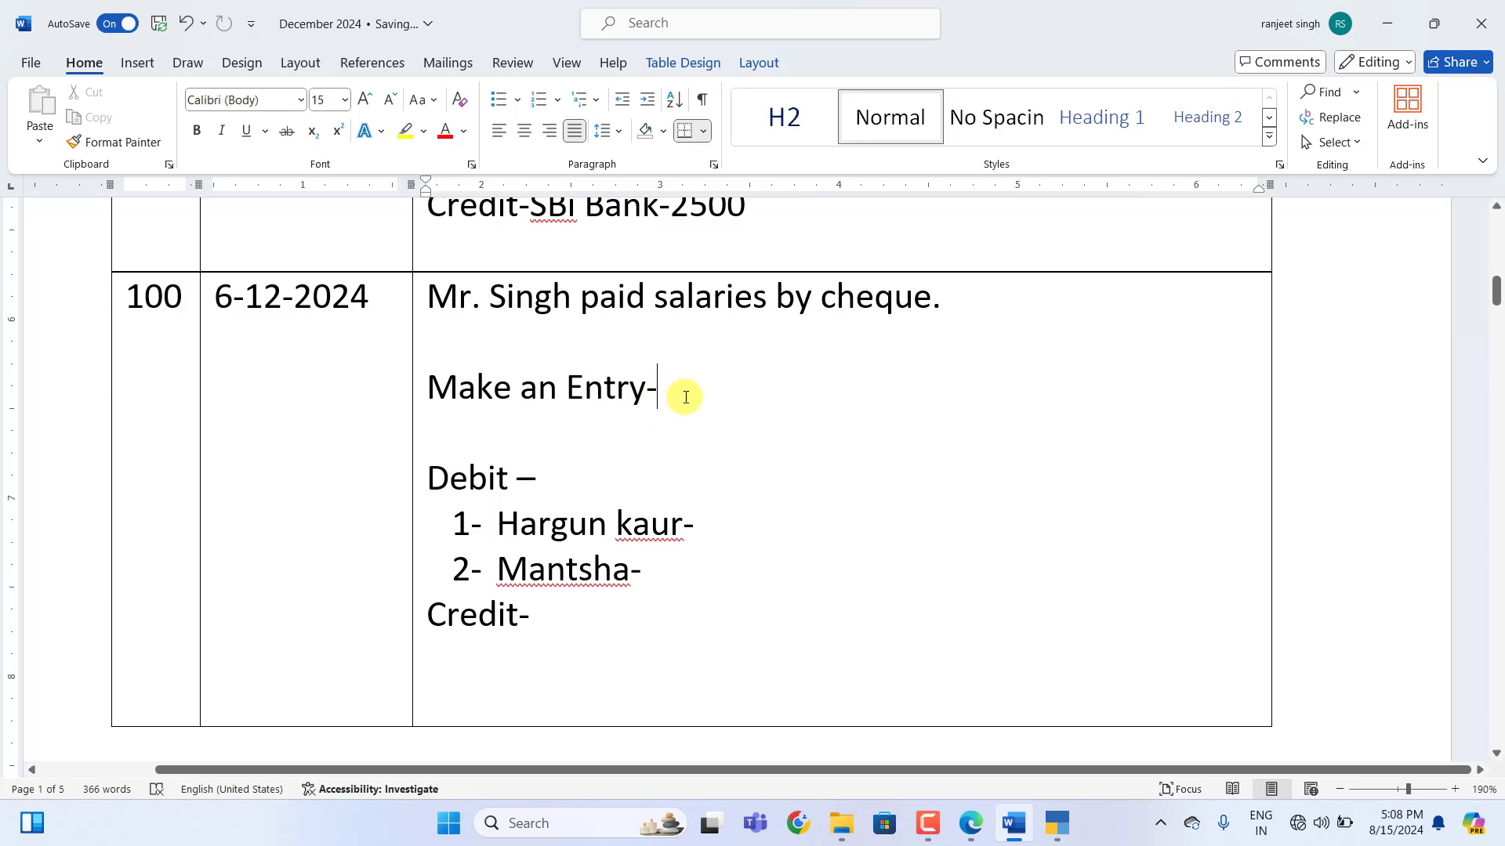
text(payment Voucher)
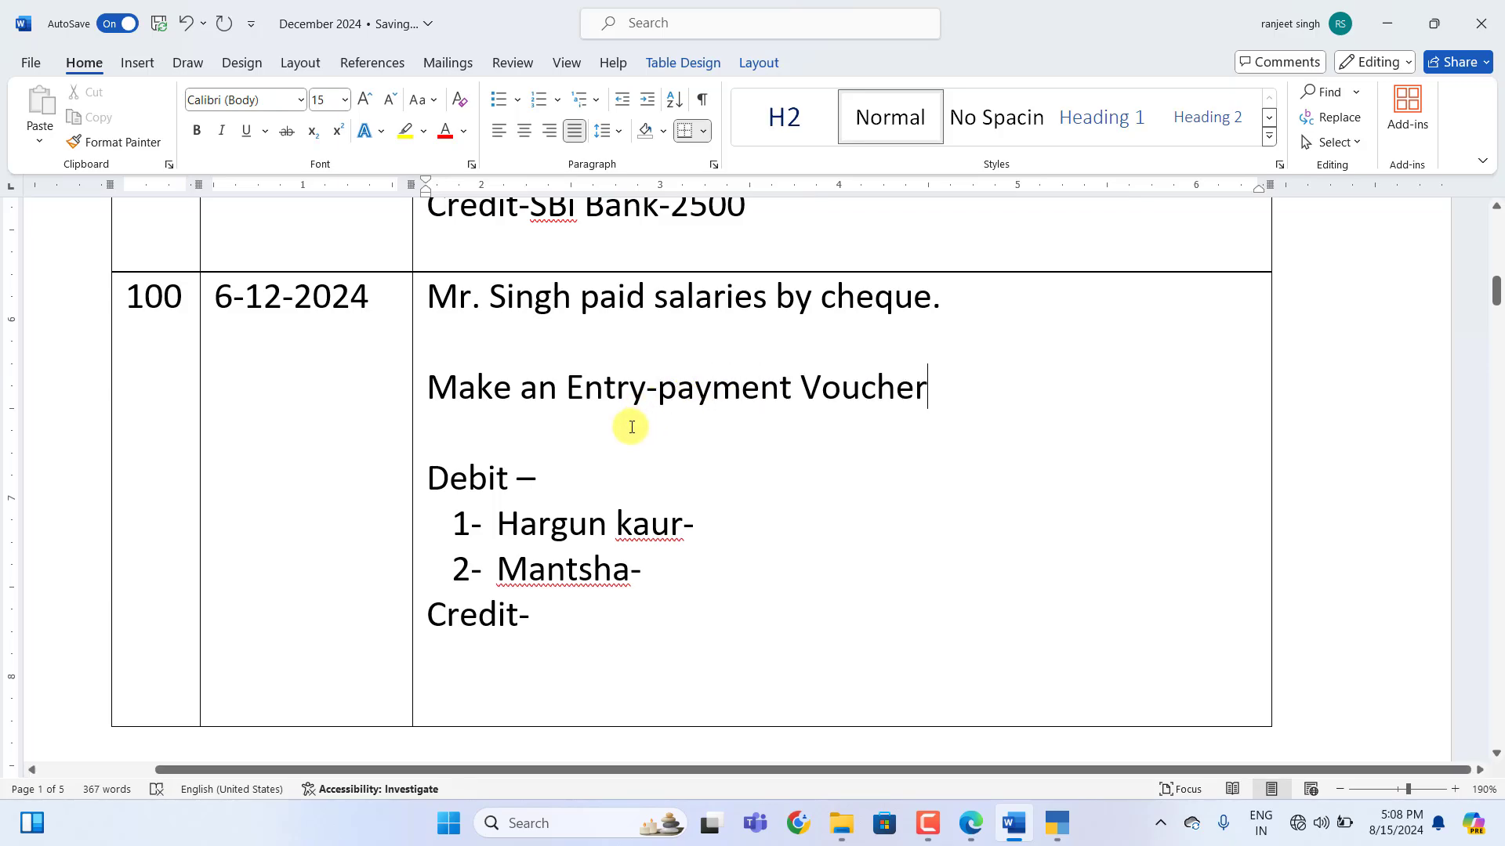
click(566, 476)
text(Salar)
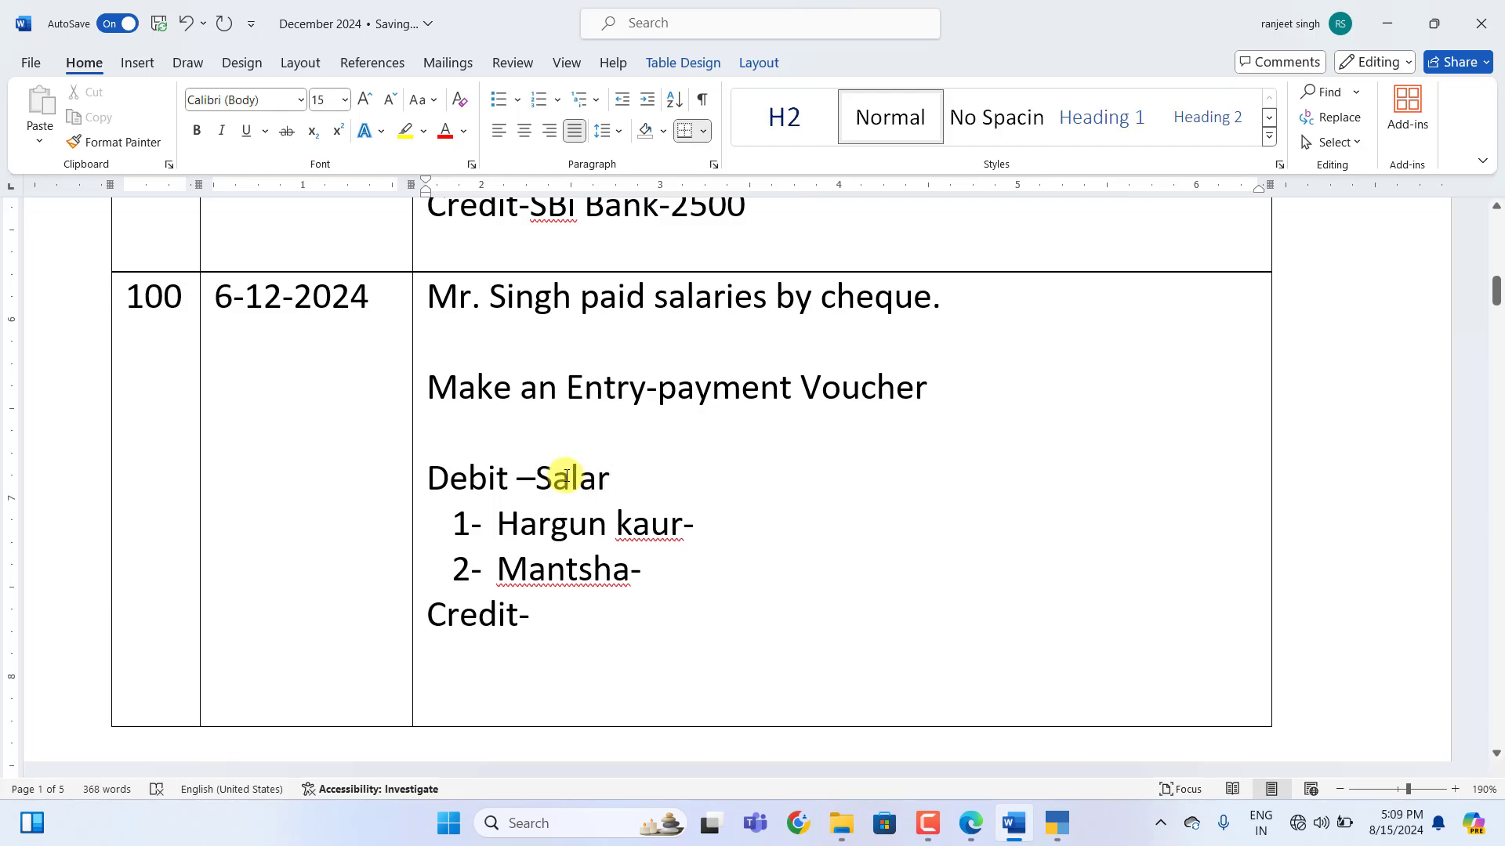
text(y-12000)
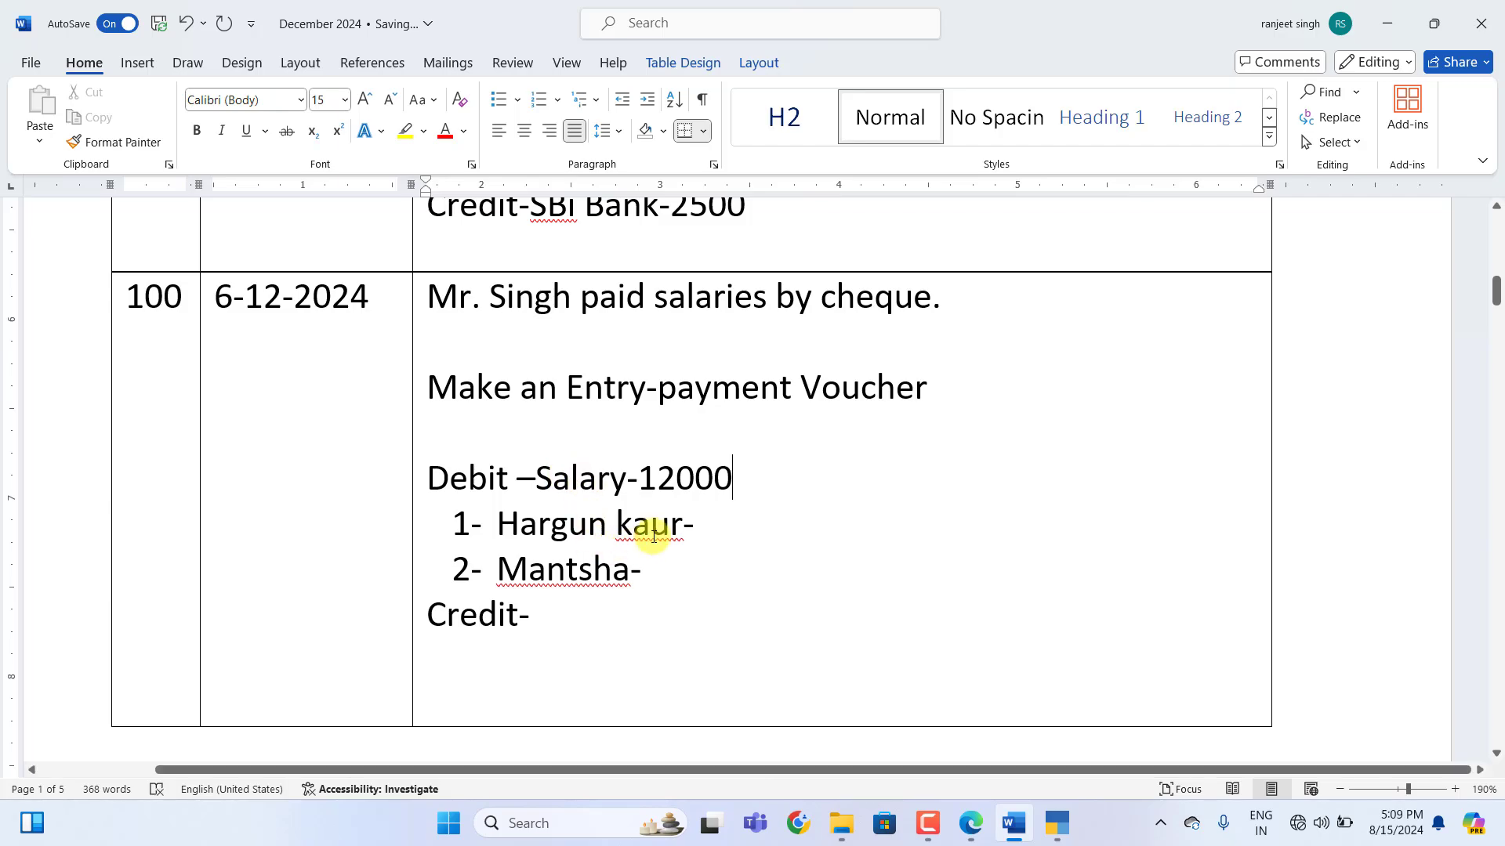
Enter 7500 for the first employee and 4500 for the second under transaction 100's salary debit
click(703, 528)
text(7500)
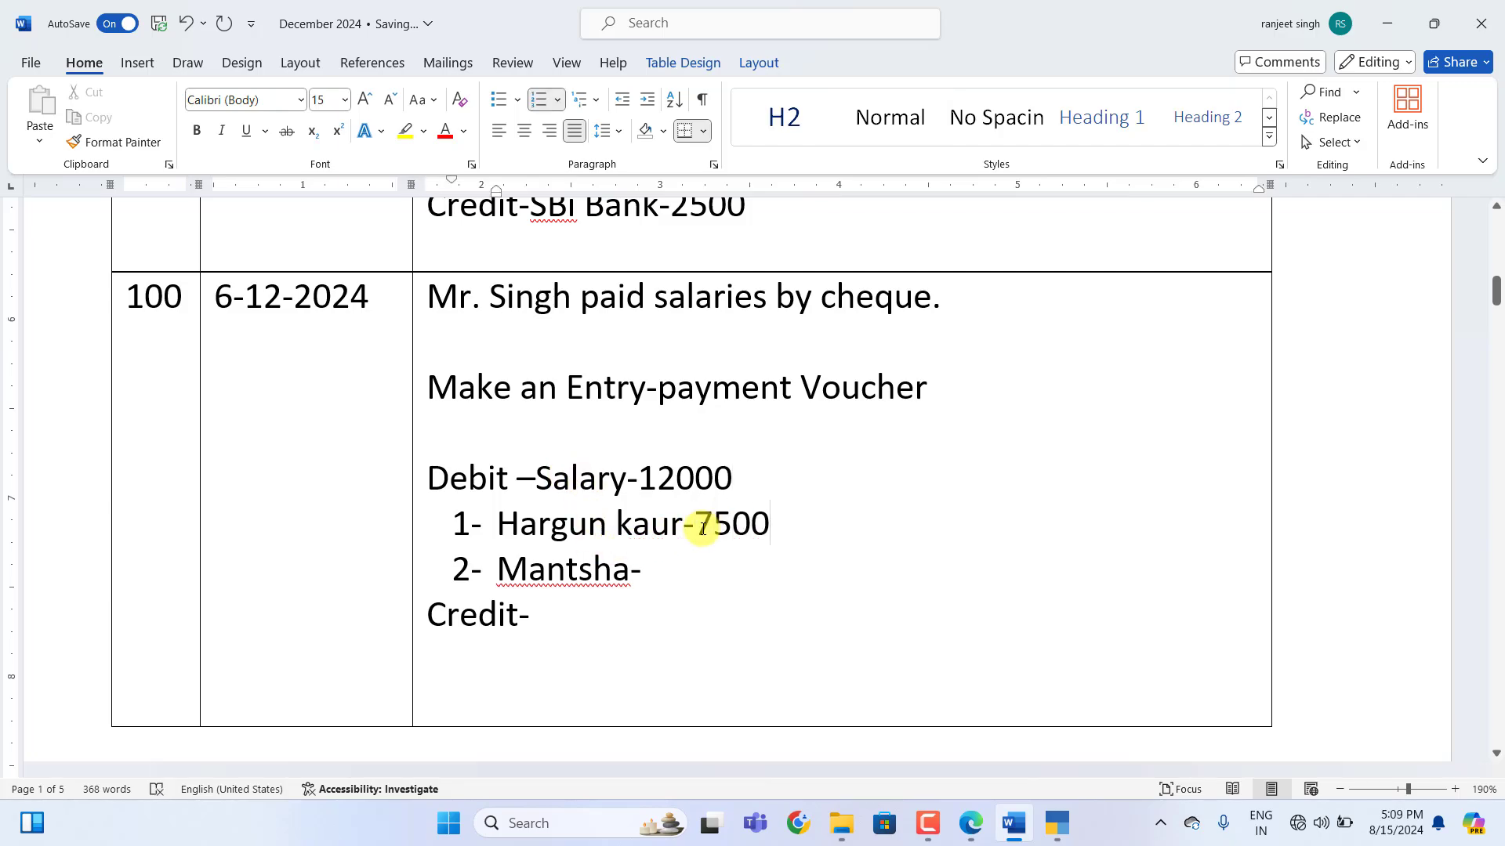
click(667, 571)
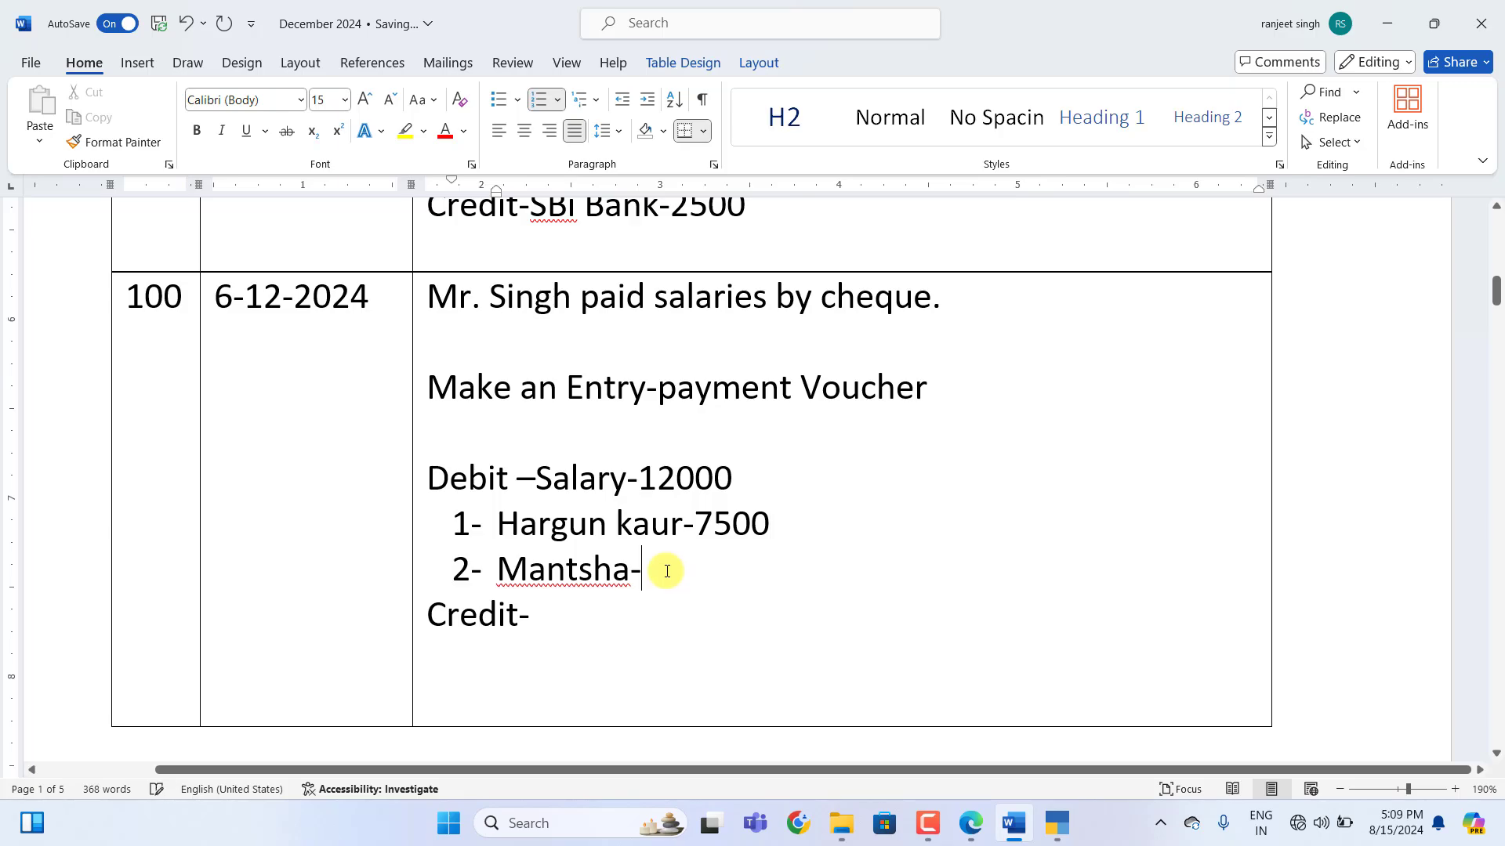
text(4500)
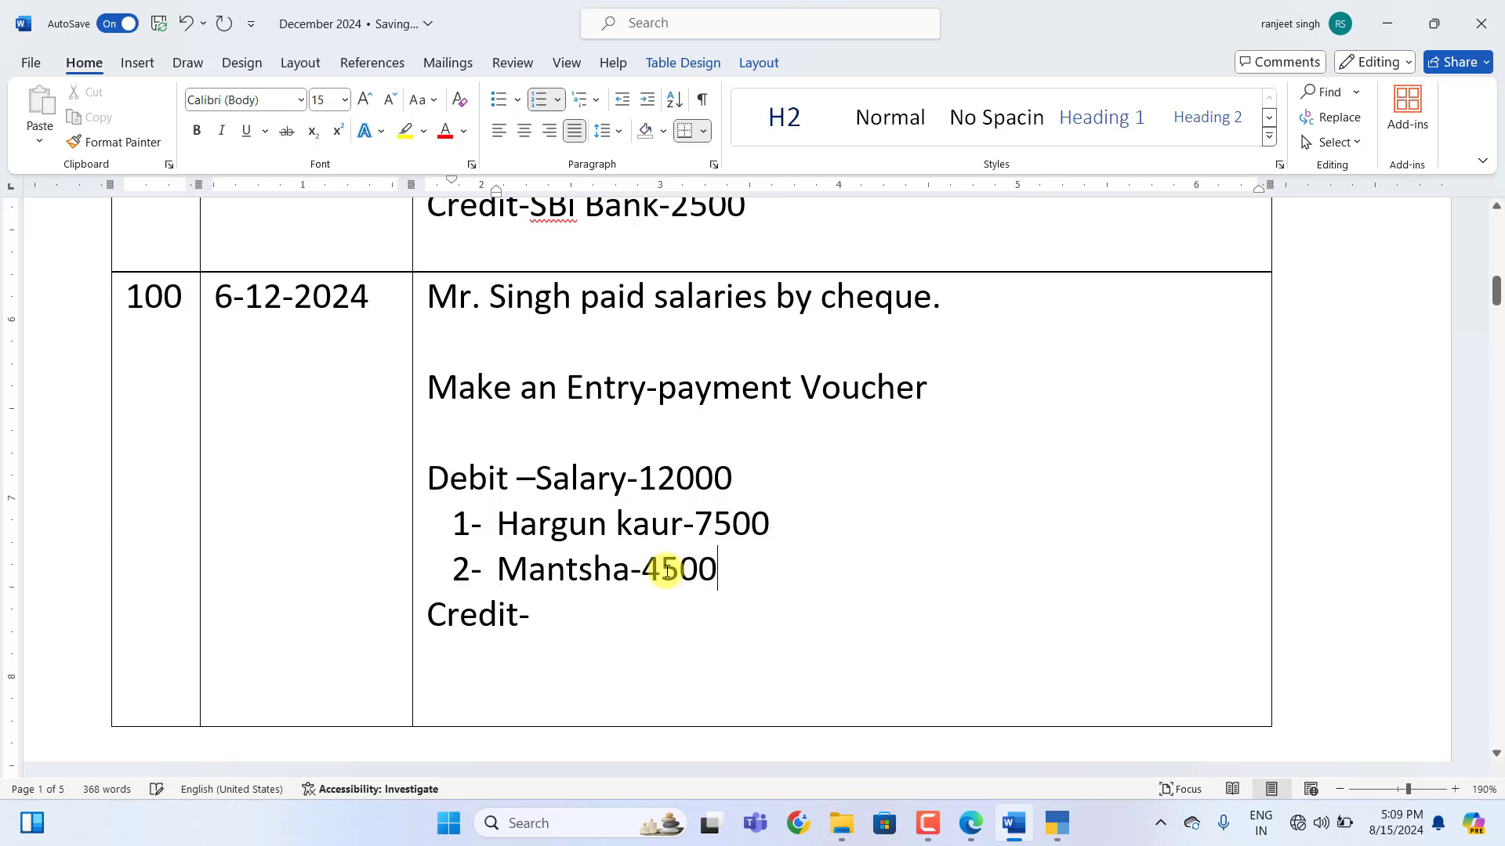
Fill in transaction 100's credit line with "SBI Bank-12000"
click(580, 612)
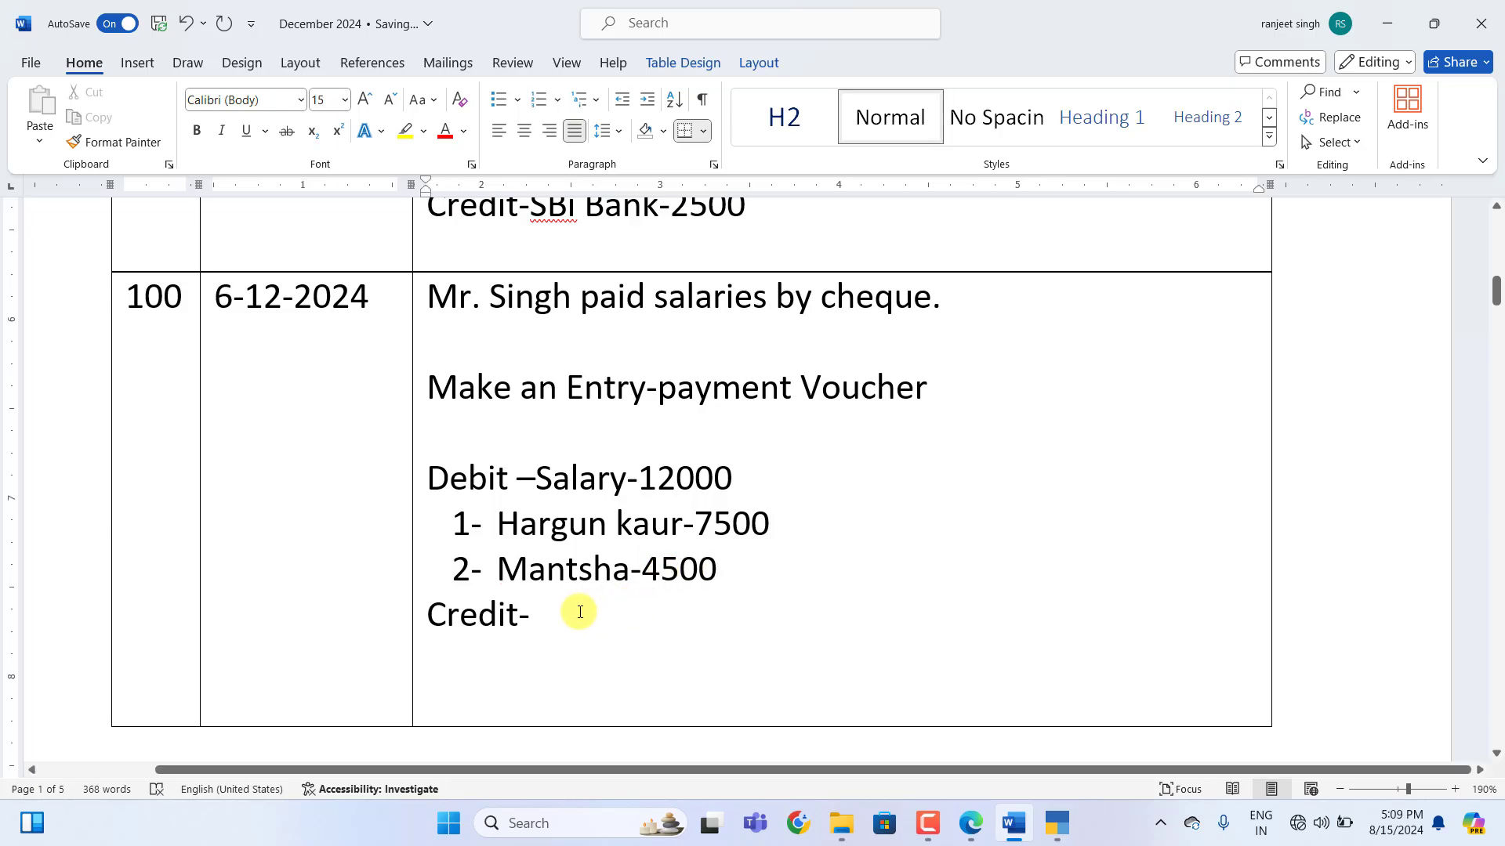
text(SBI)
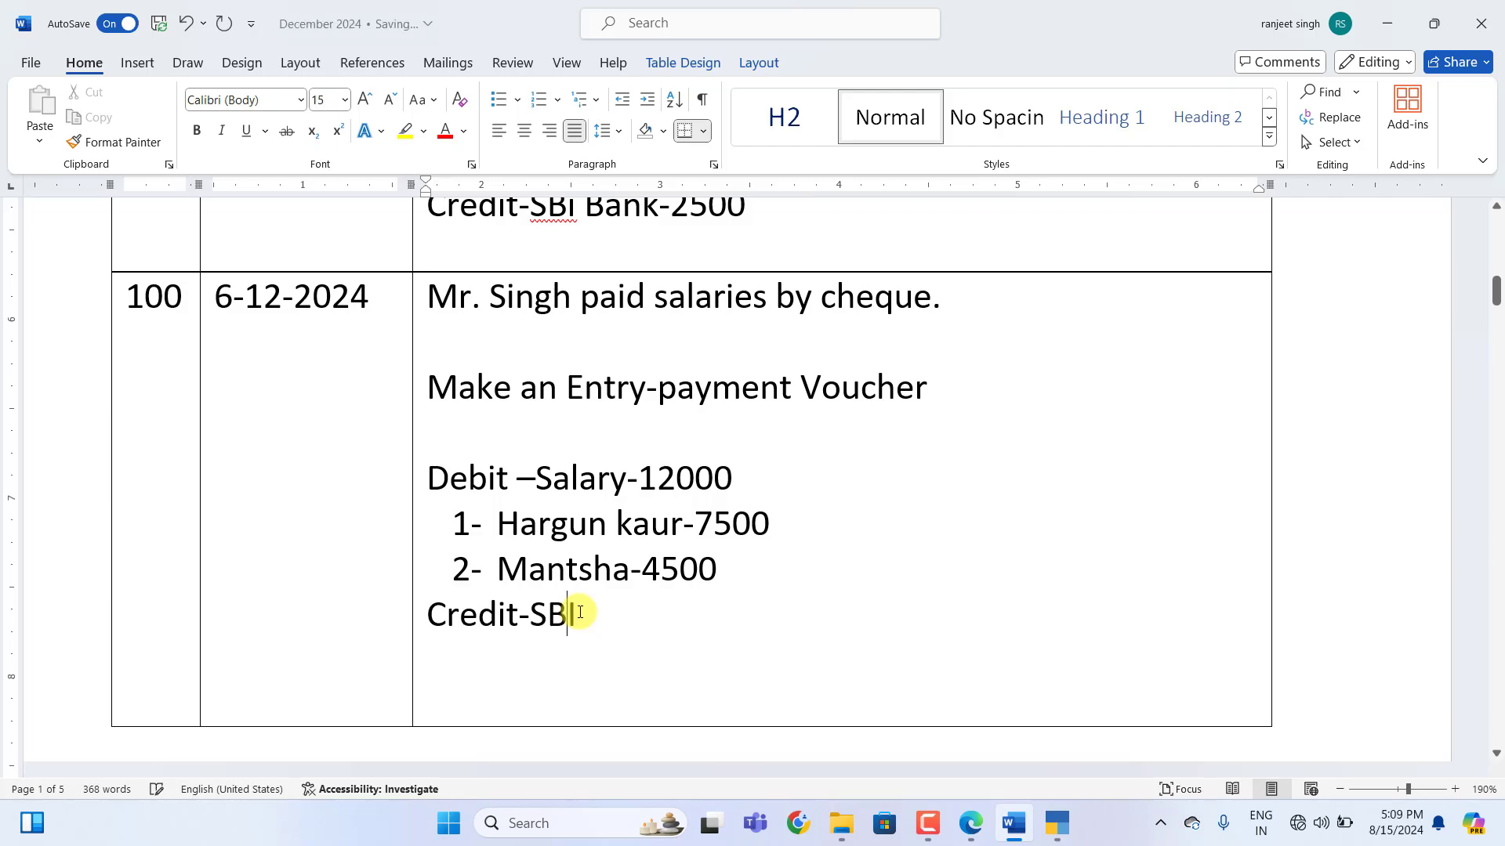
text( Ban)
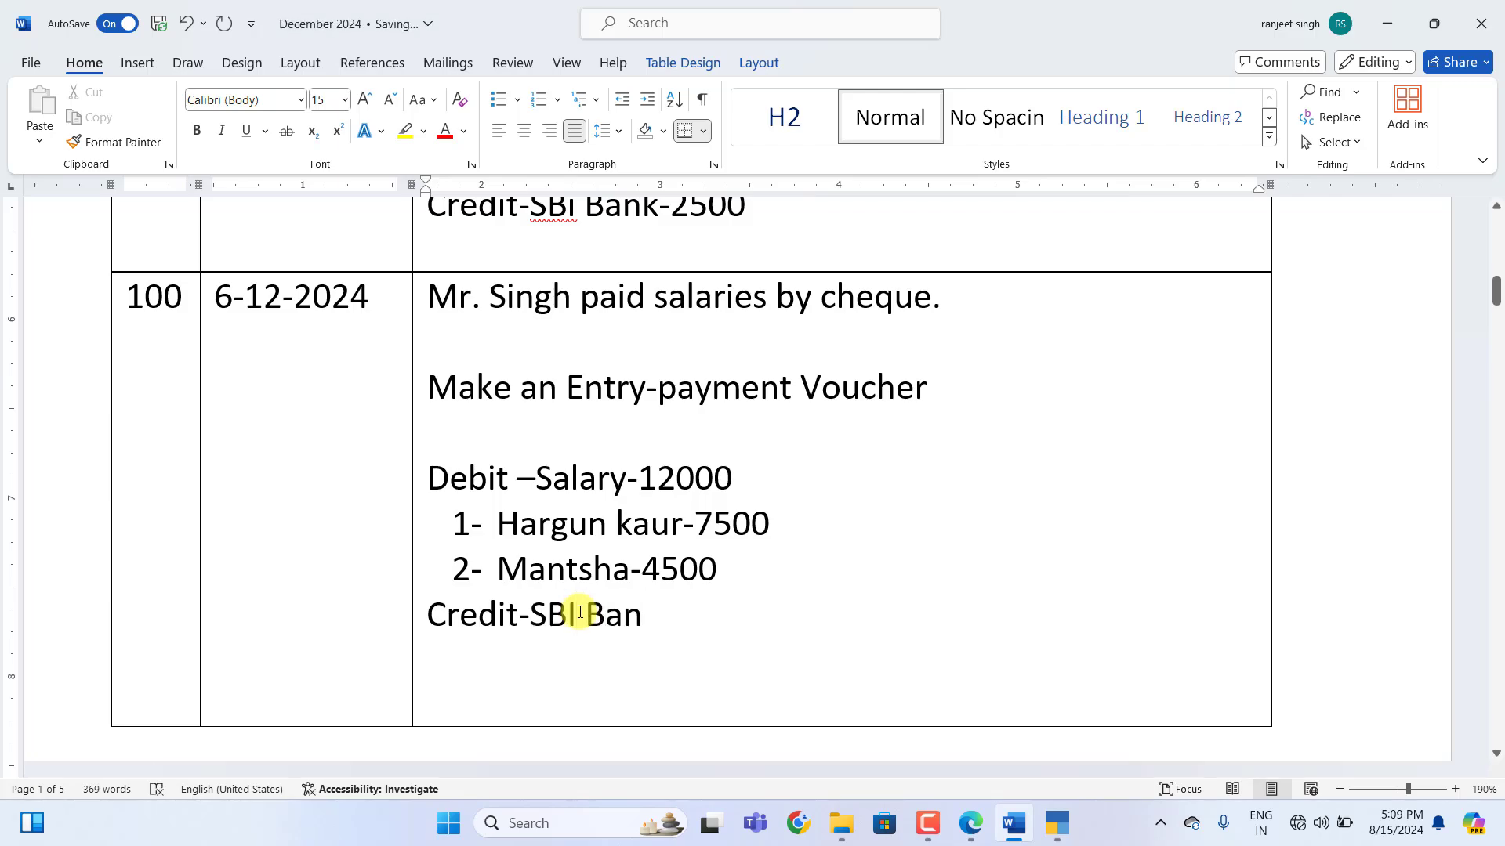
text(k-12000)
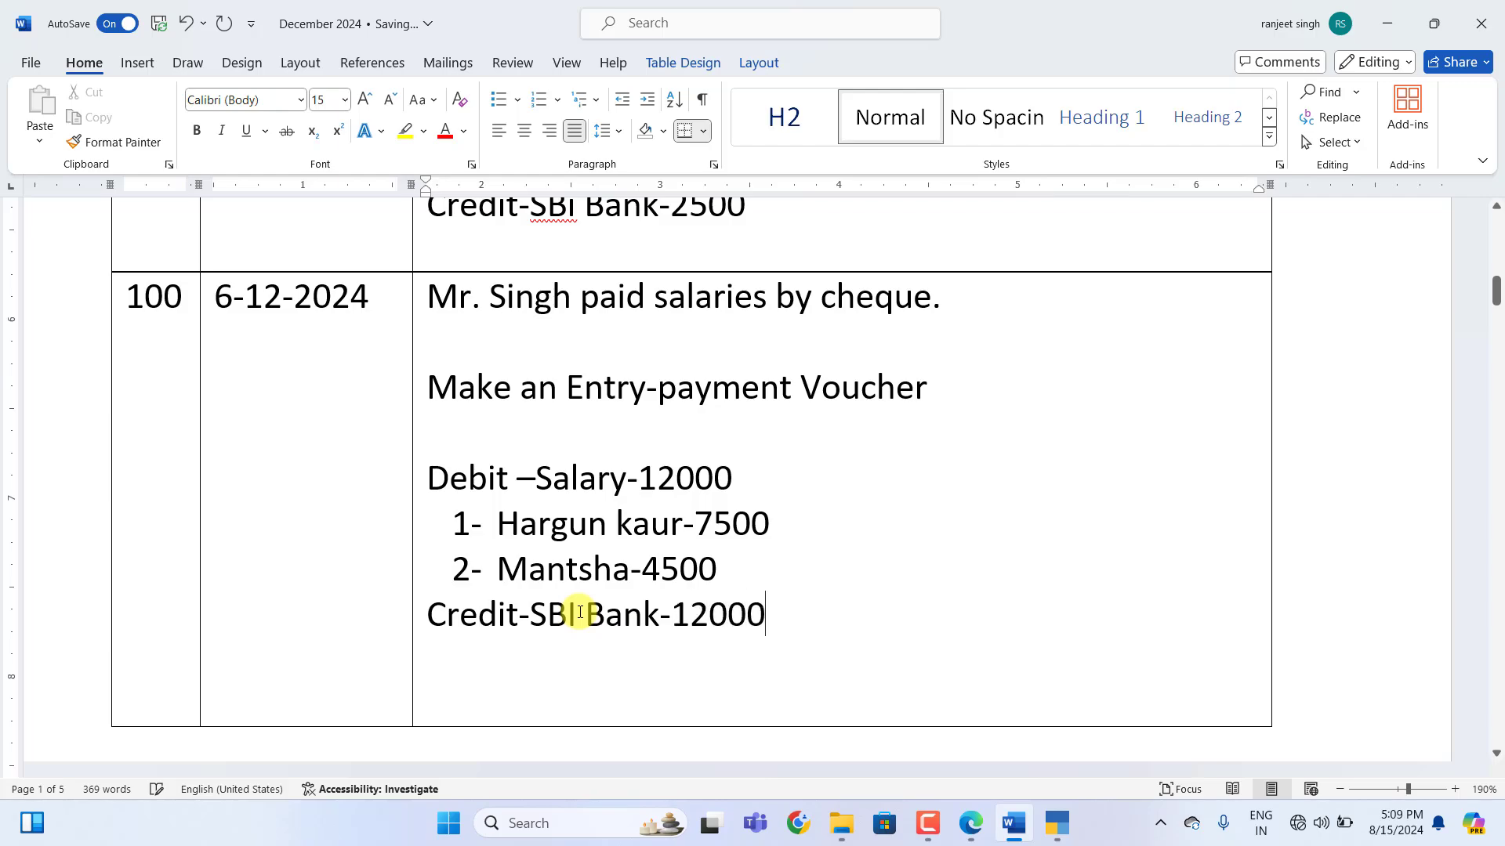
Switch to TallyPrime and debit Salary with 12,000 in the new payment voucher
click(1057, 823)
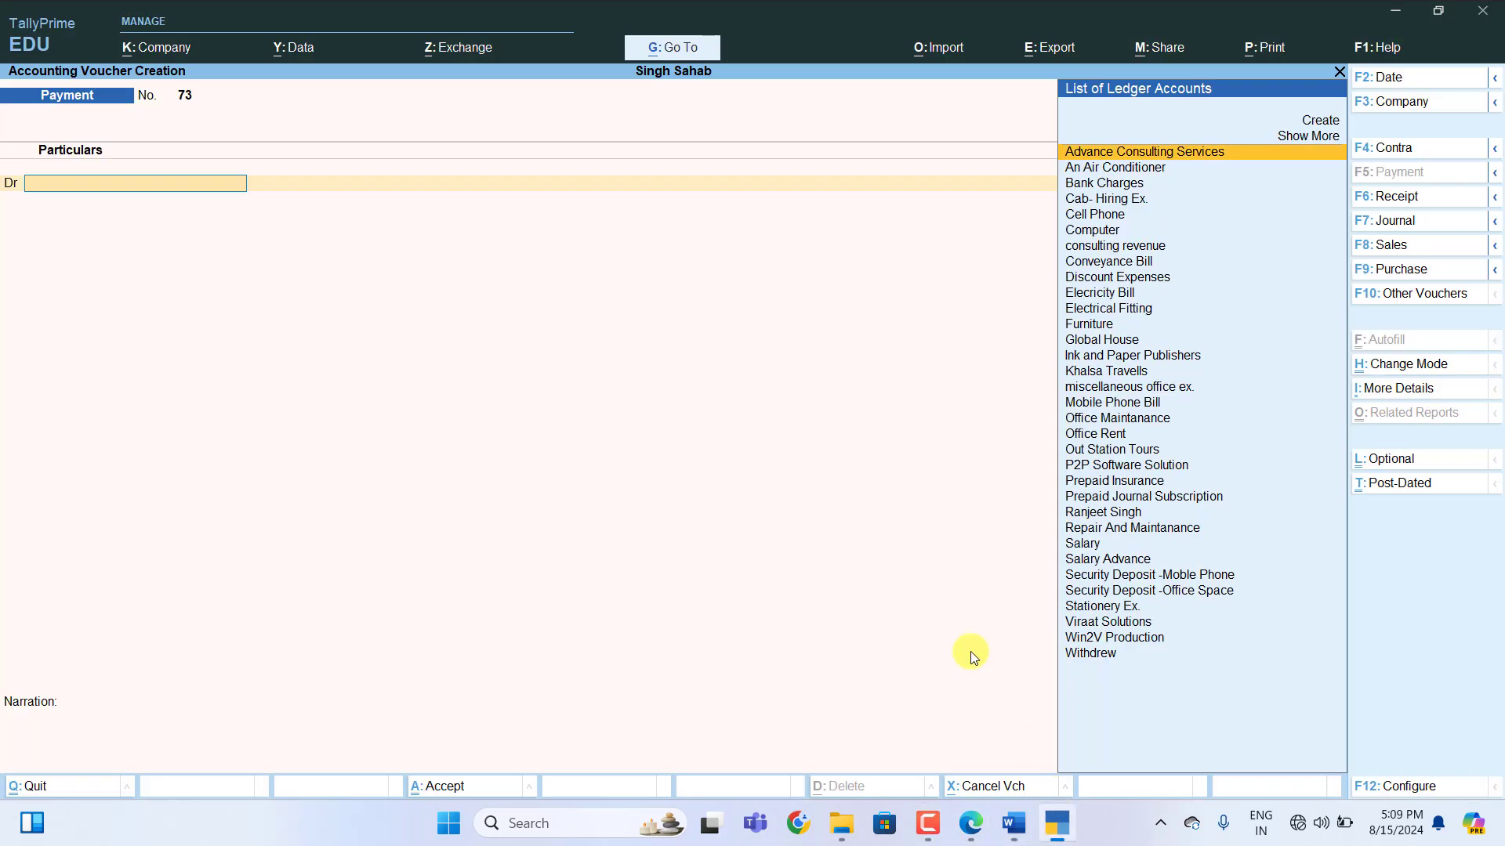
text(S)
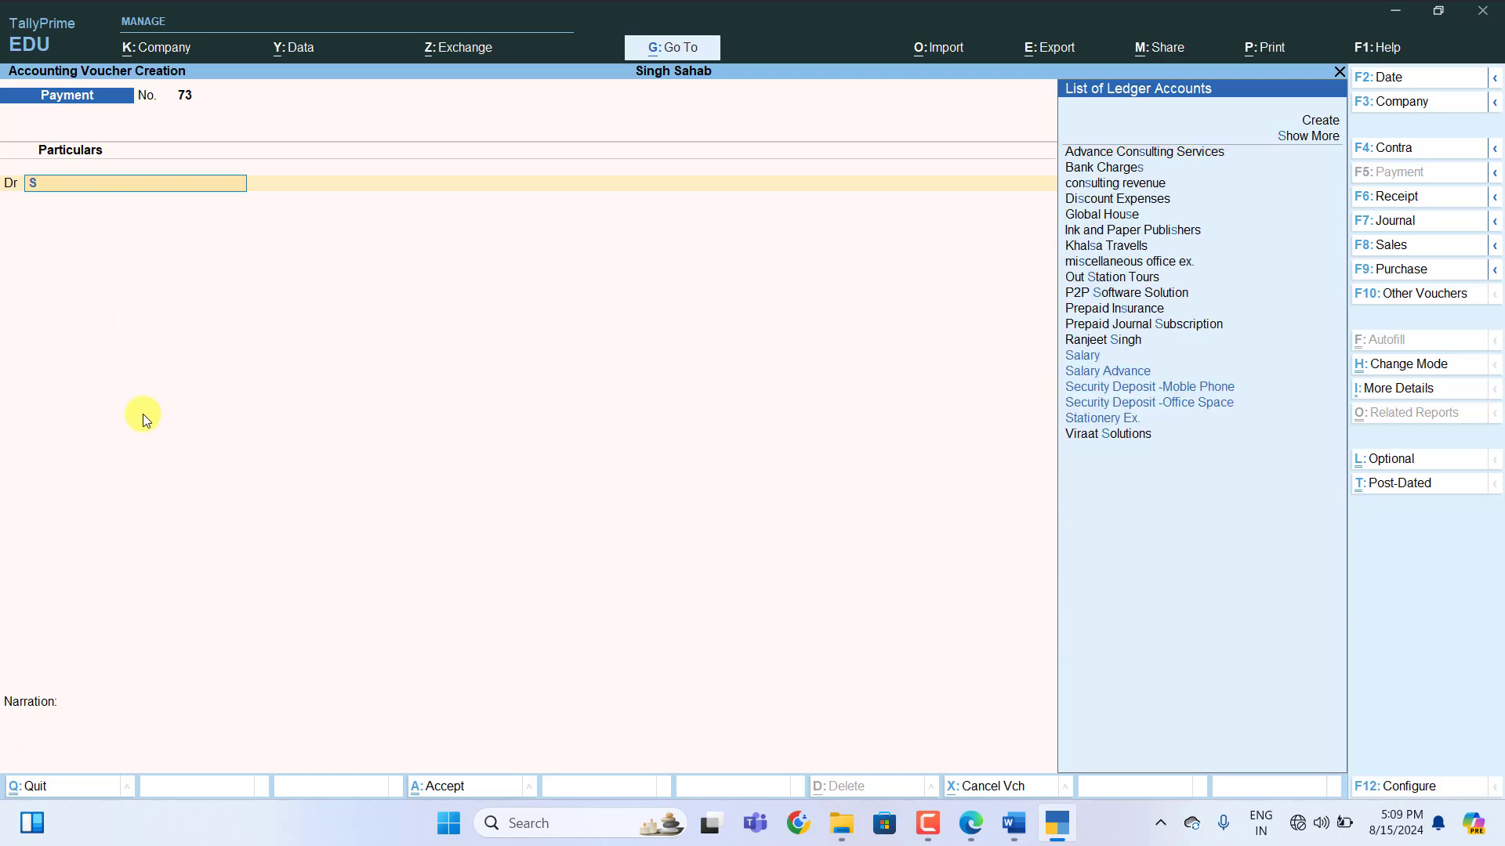
key(Up)
key(Up)
key(Up)
key(Up)
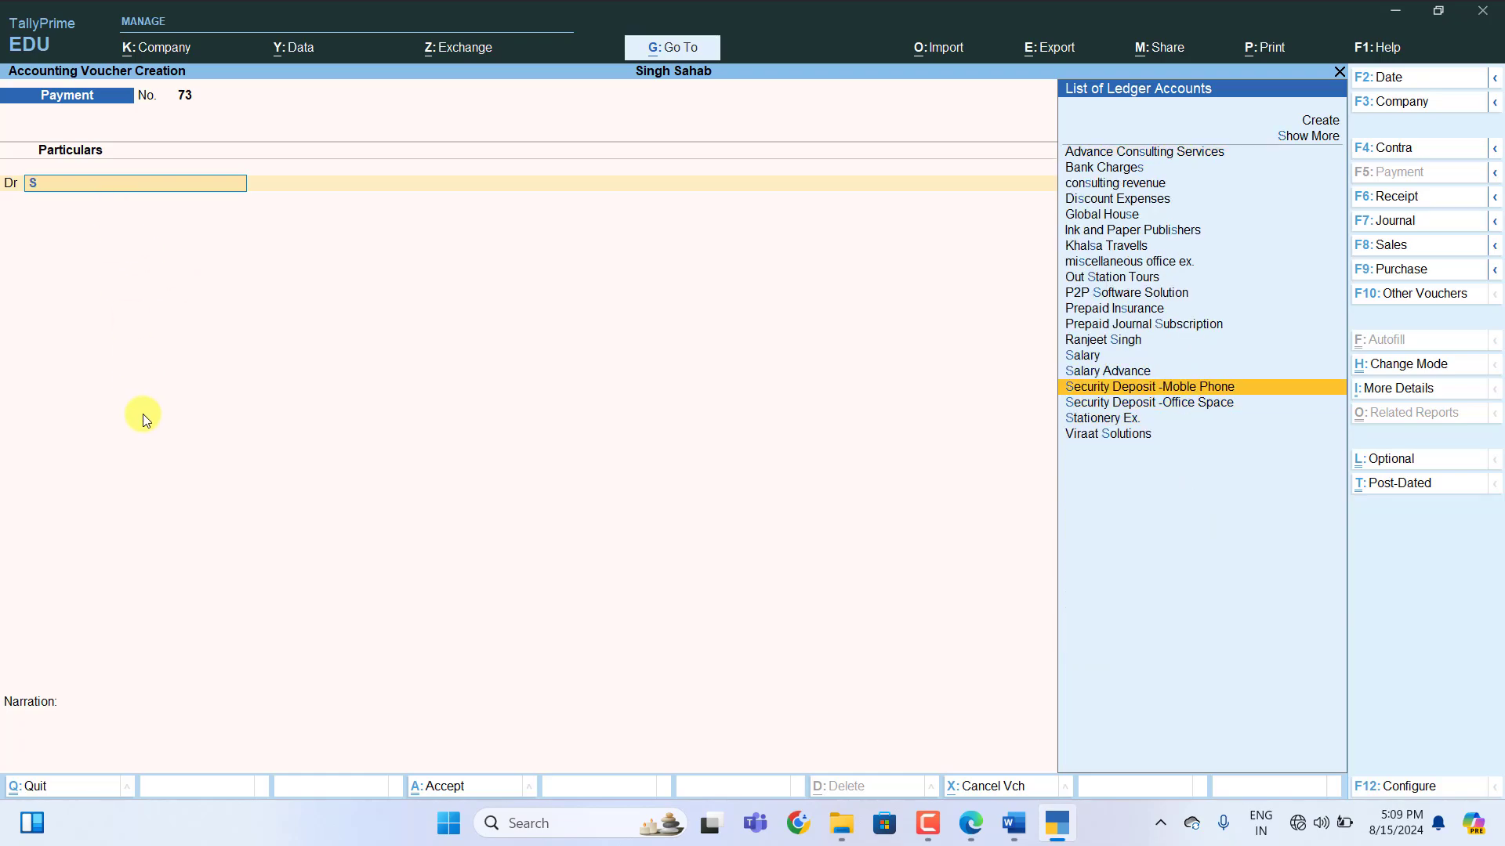
key(Return)
text(12)
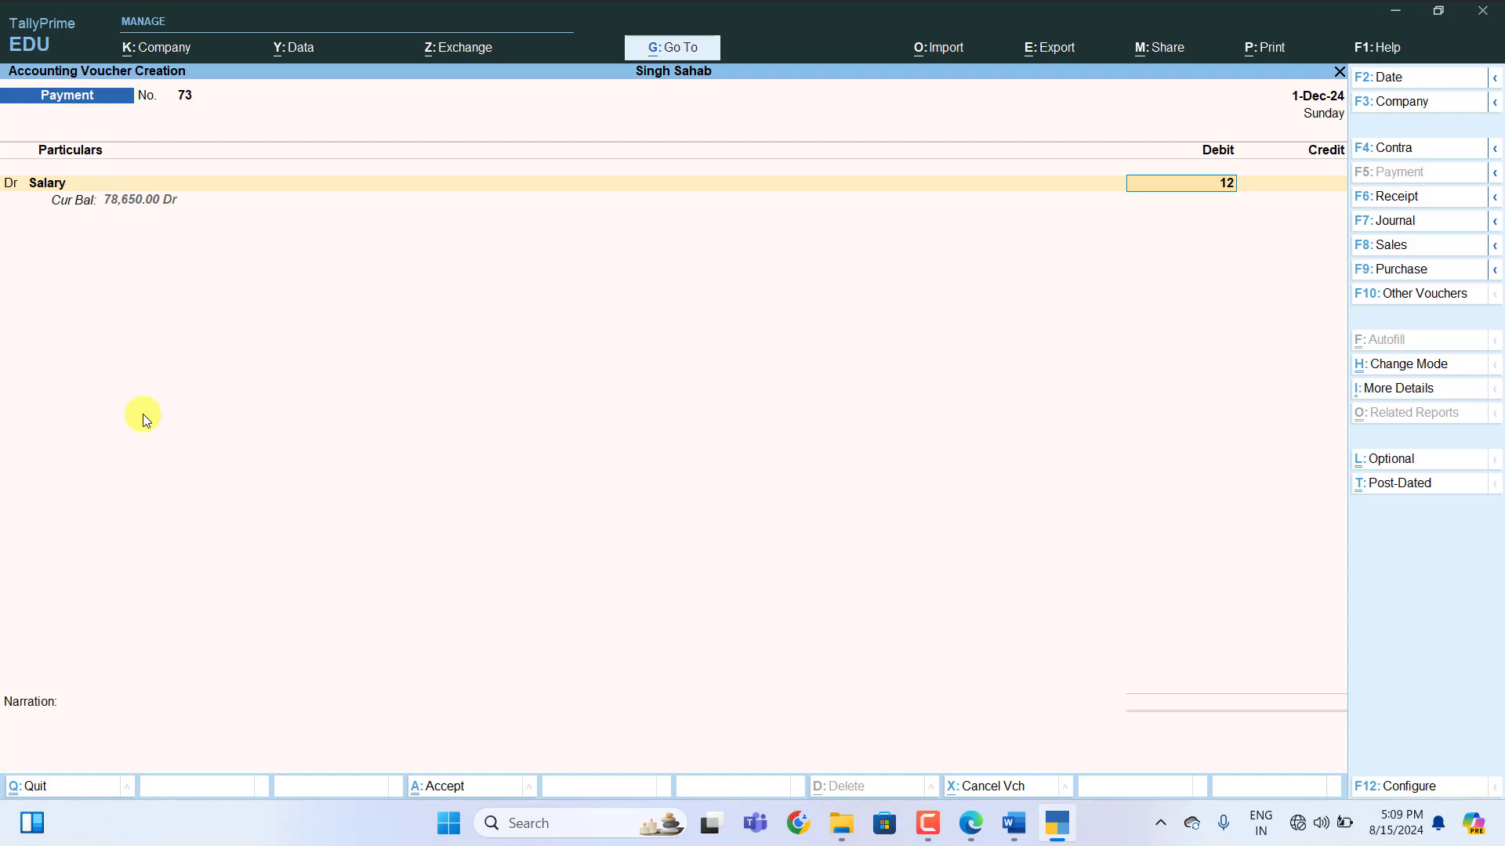
text(,000)
key(Return)
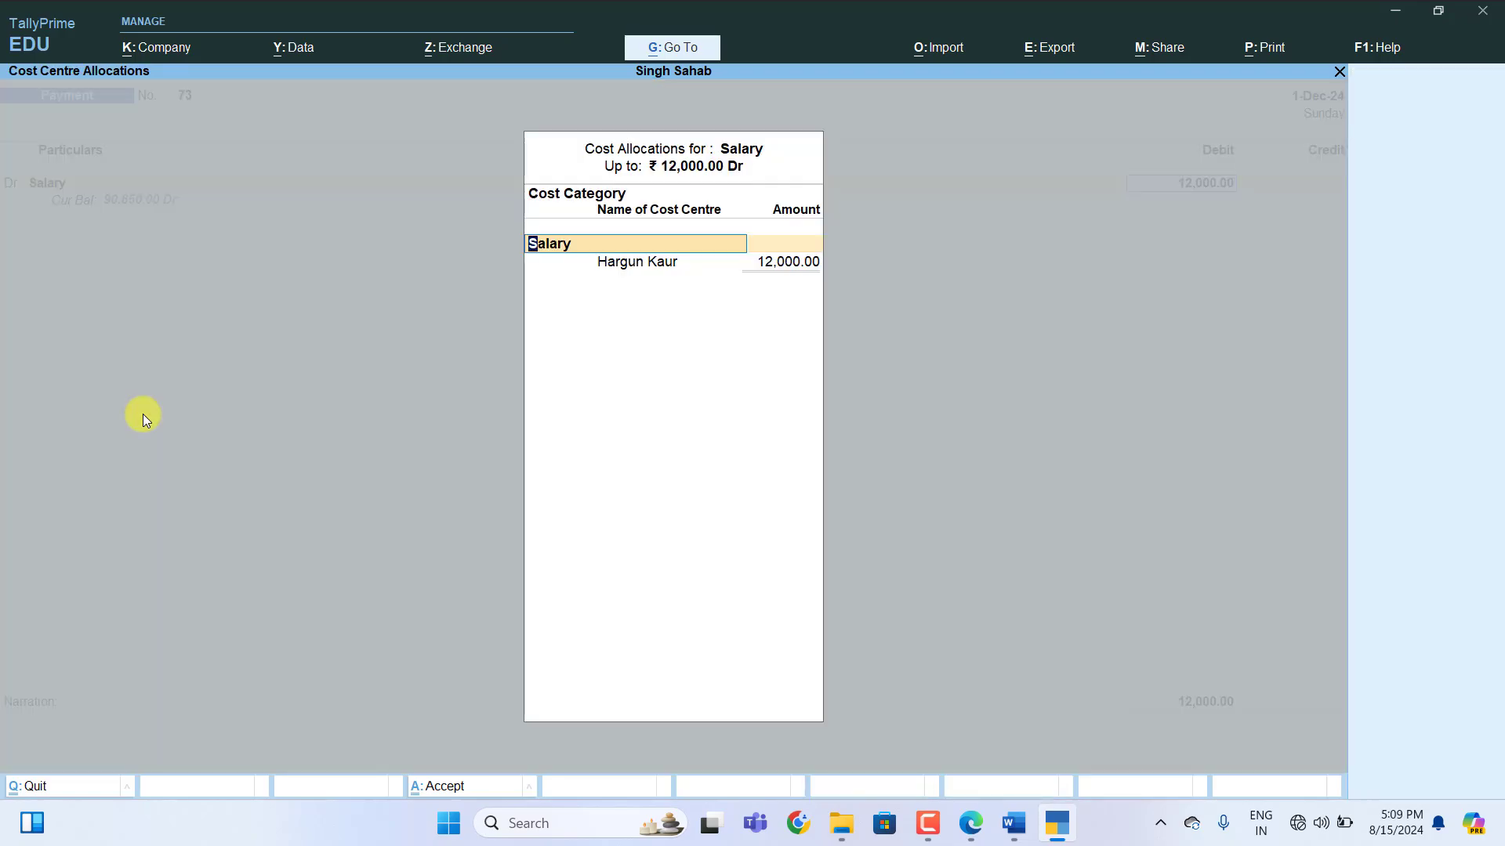
Allocate the salary debit under the Salary cost category, 7500 to the first employee and 4,500 to the second
key(Return)
key(Return)
text(7500)
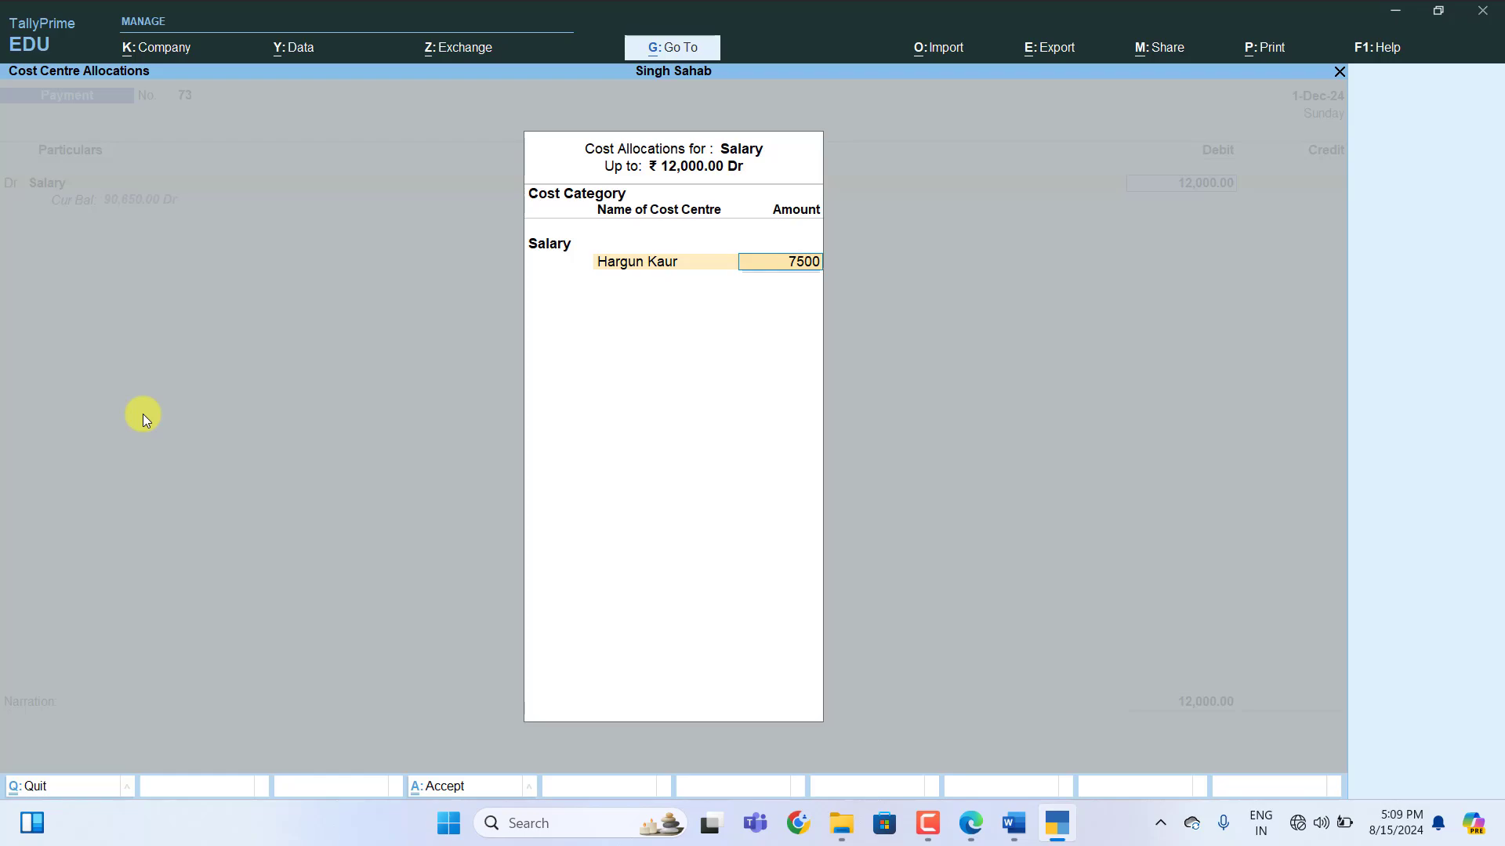
key(Return)
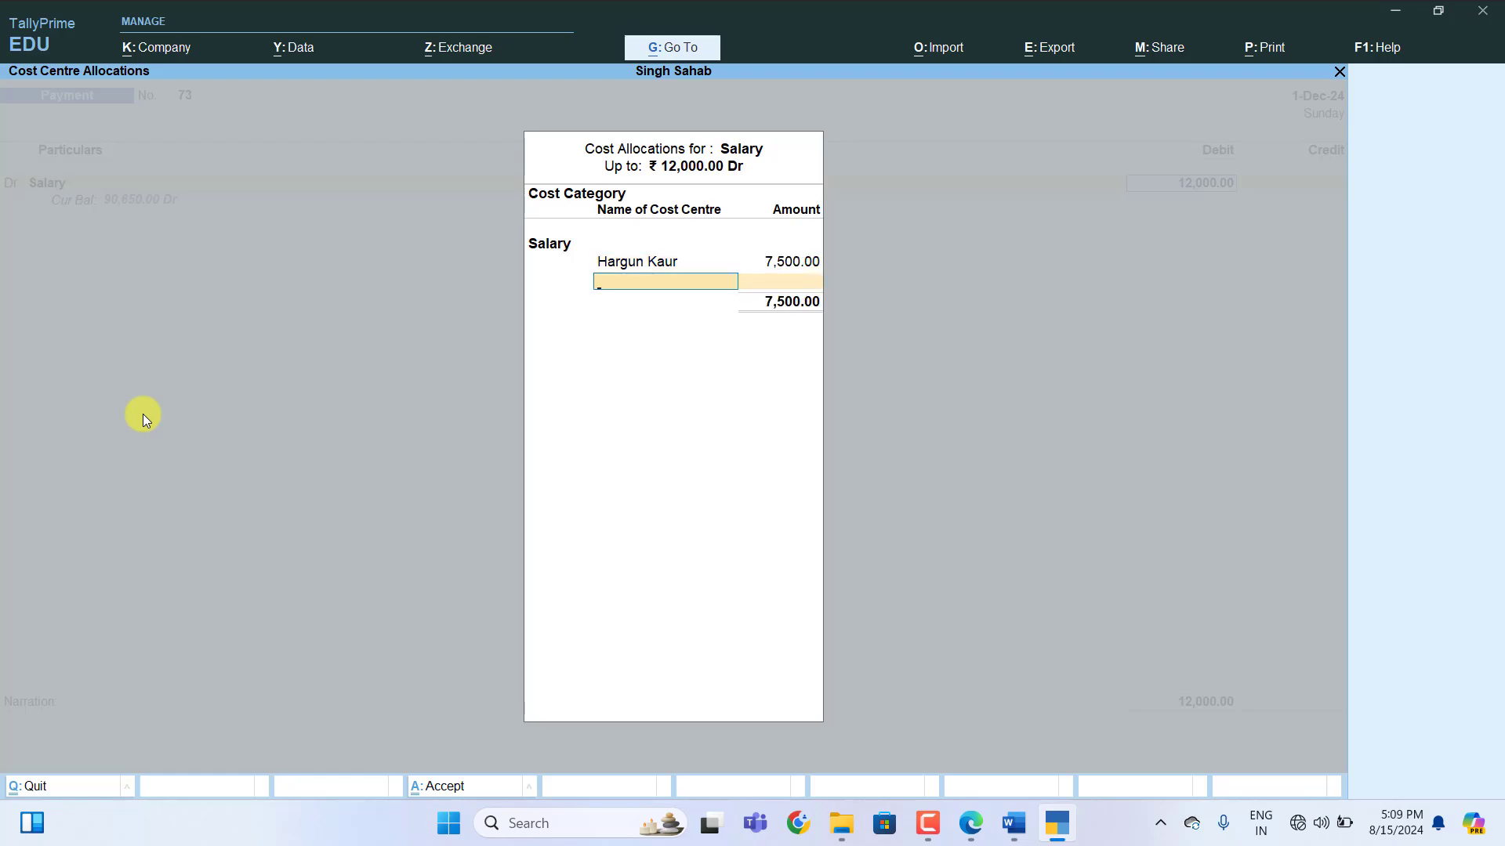
text(M)
key(Return)
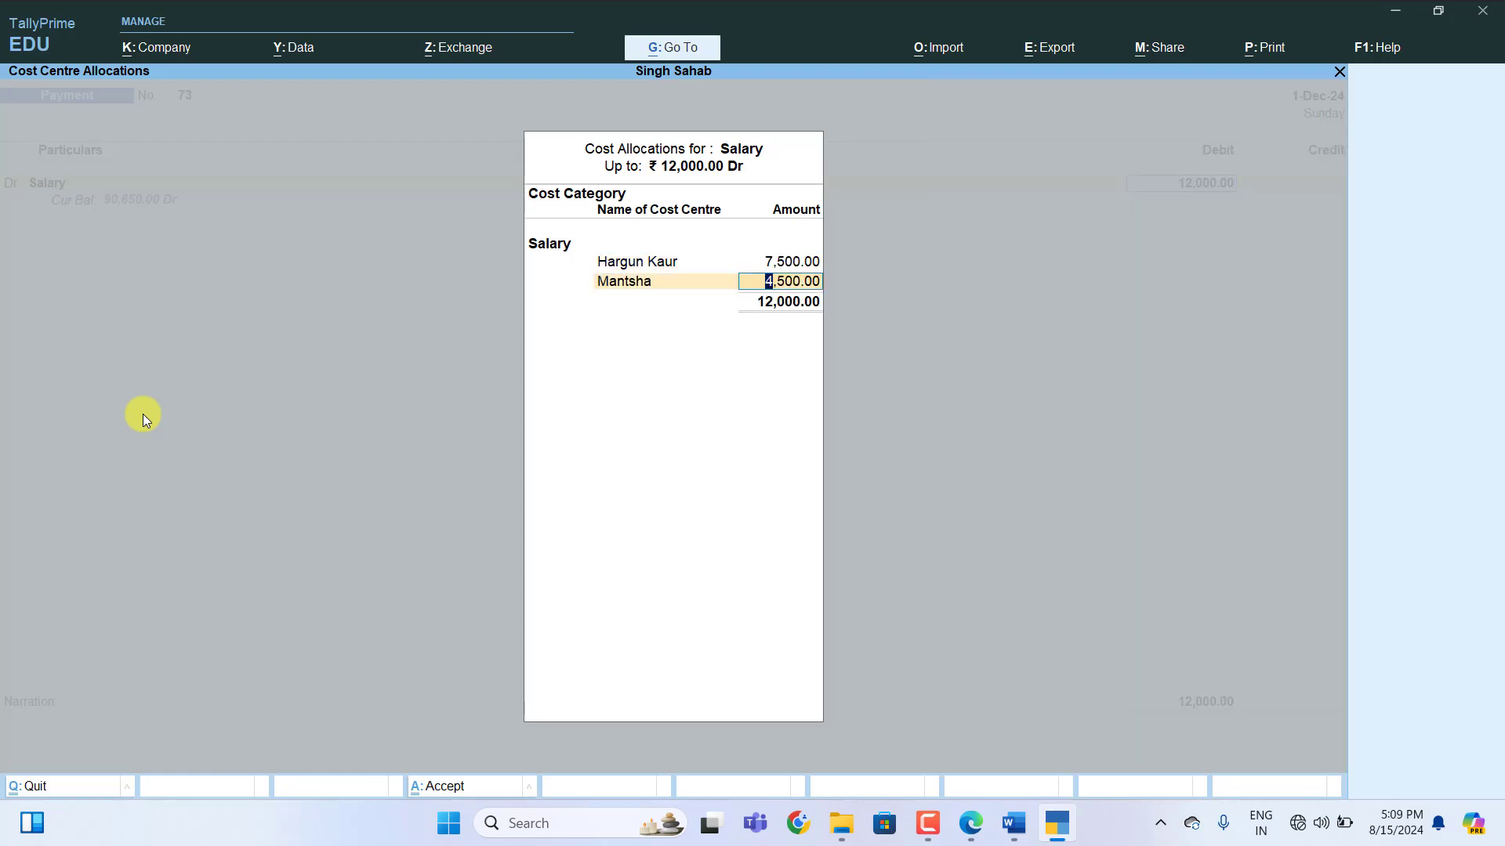
text(4,500)
key(Return)
key(Return)
key(Return)
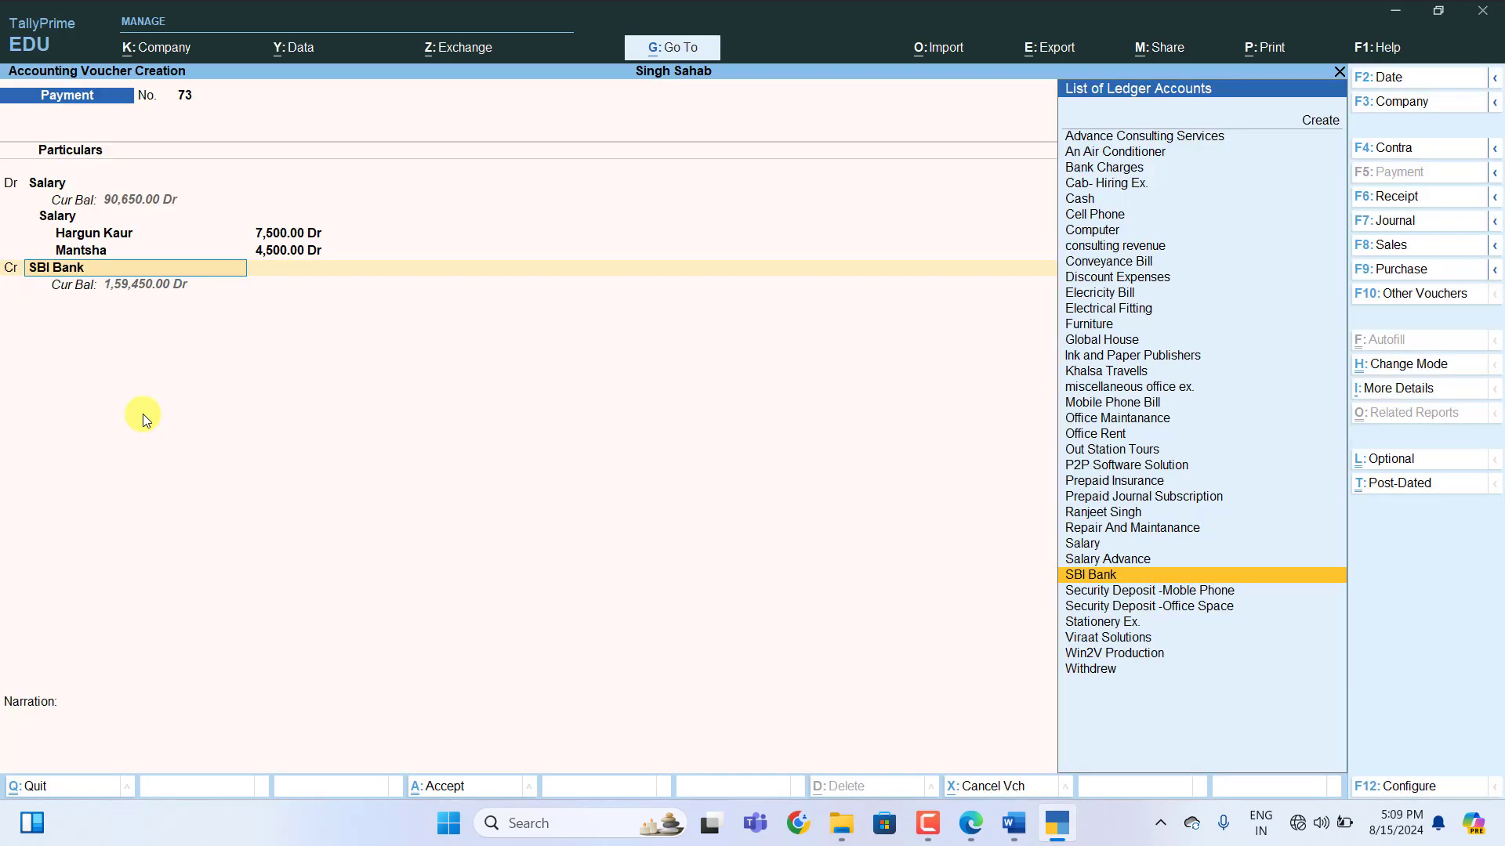
Credit SBI Bank with 12,000, keep the Cheque bank allocation without an instrument number, and save the payment voucher
key(Return)
key(Return)
key(Return)
key(Return)
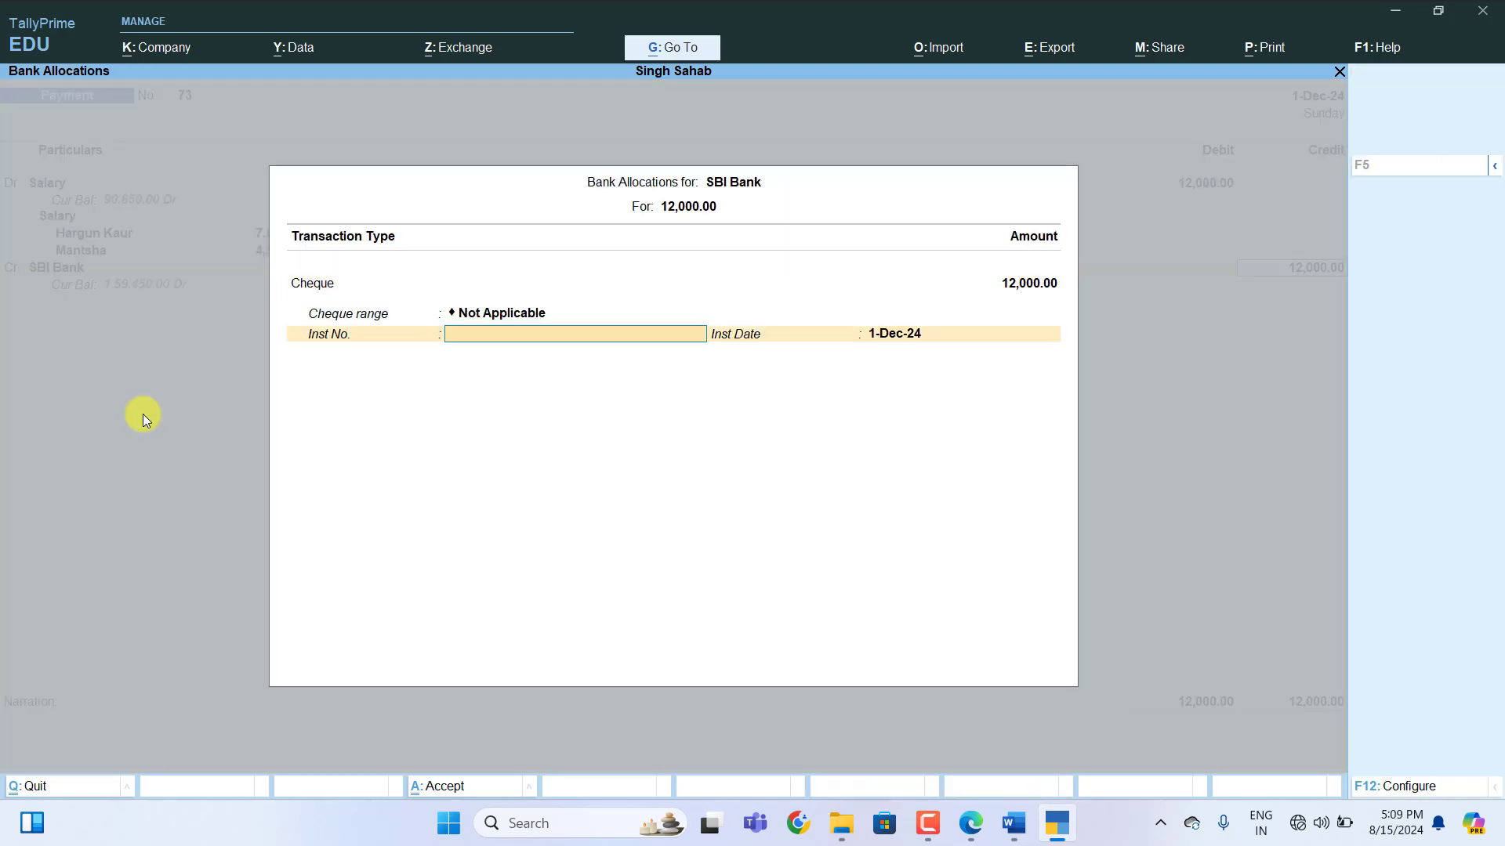
key(Return)
key(Return)
key(Return)
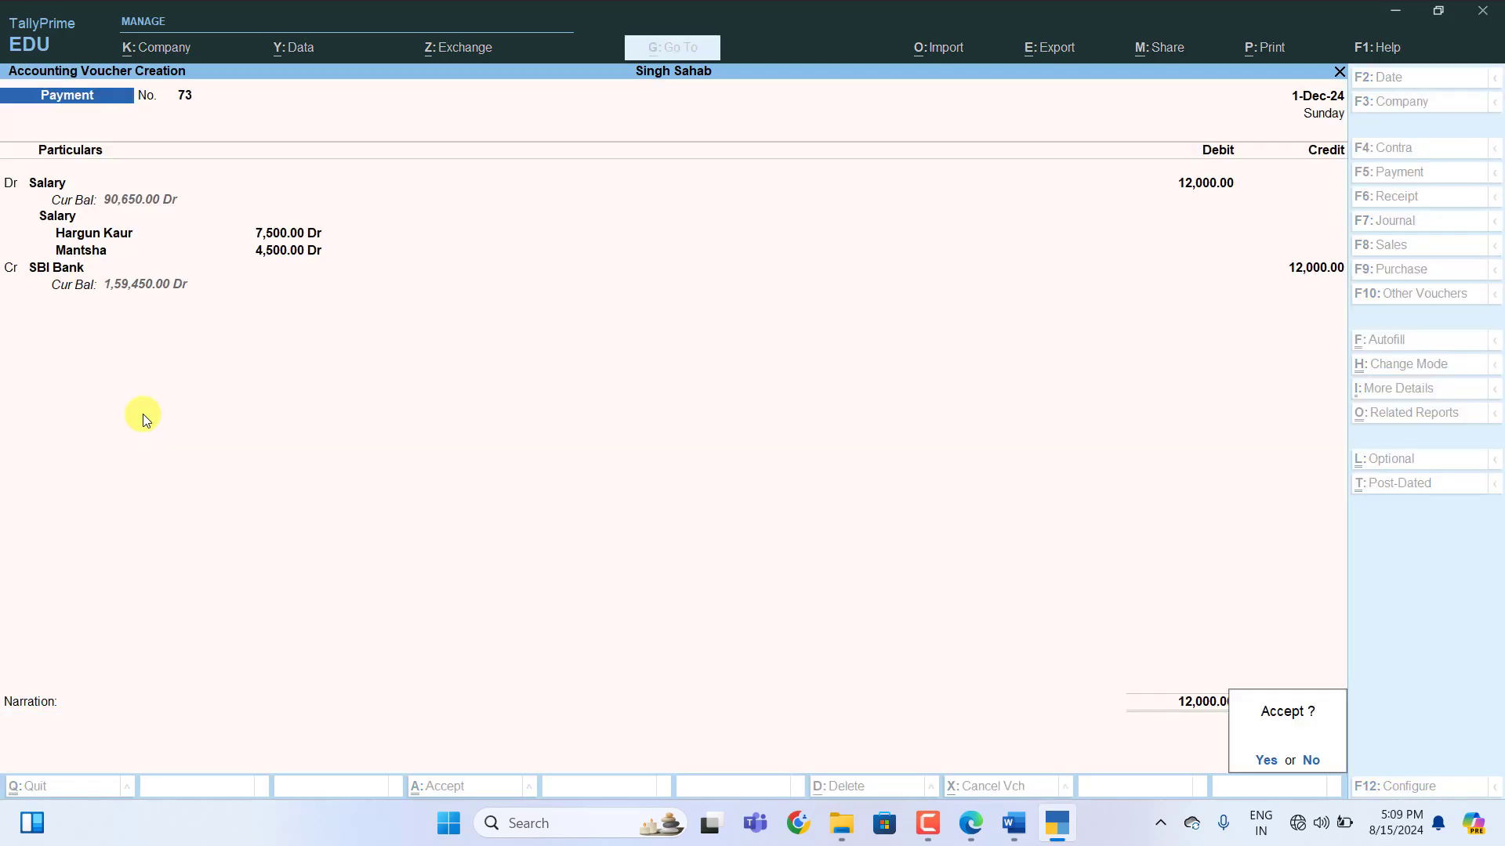
key(Return)
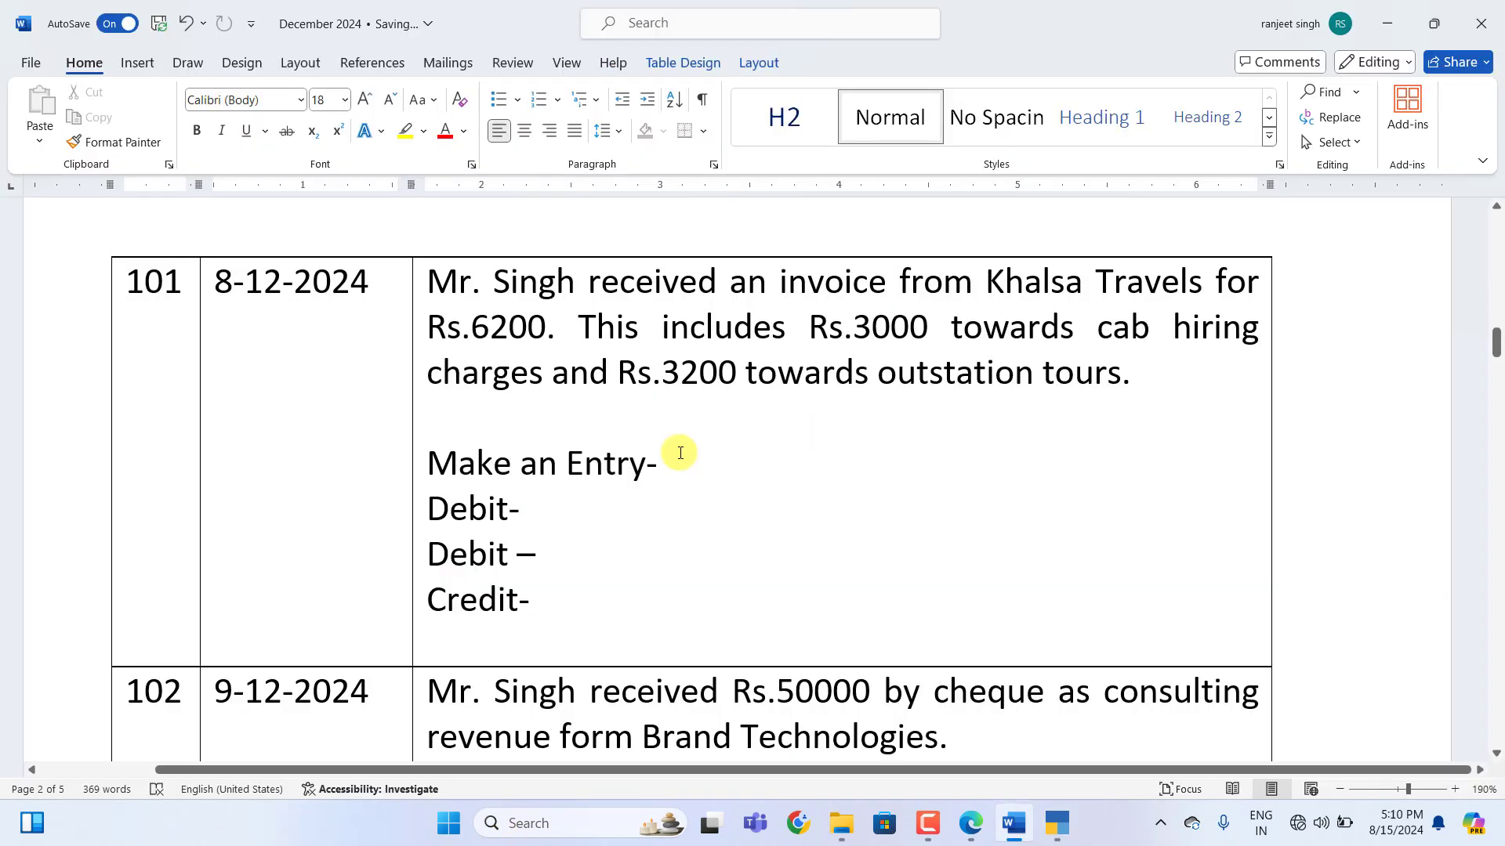
Switch to the Word document and fill in transaction 101 with "journal Voucher" and the first debit "Cab-hiring-3000"
click(1014, 822)
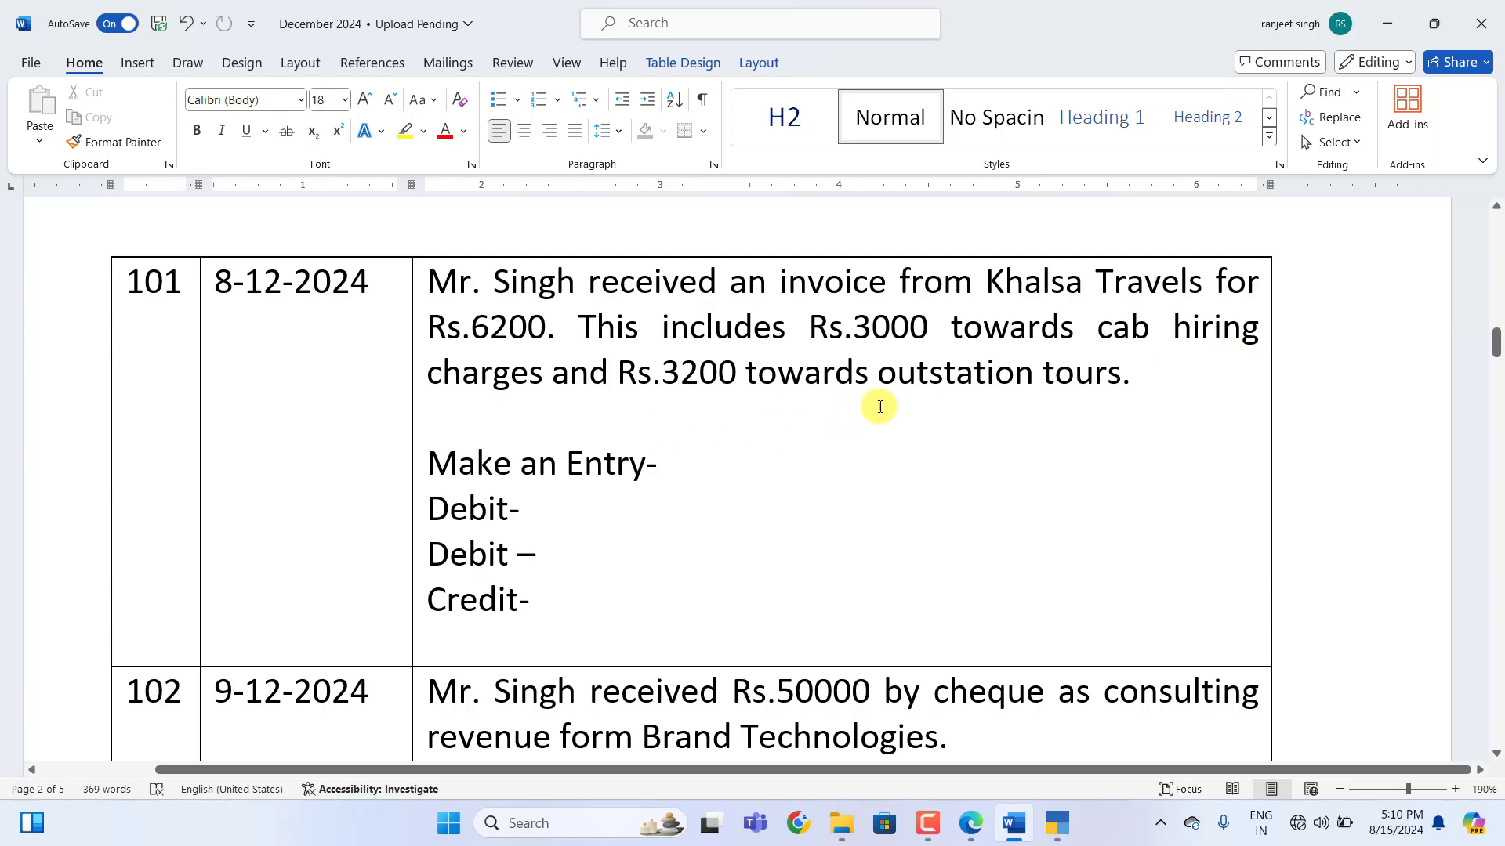
click(667, 466)
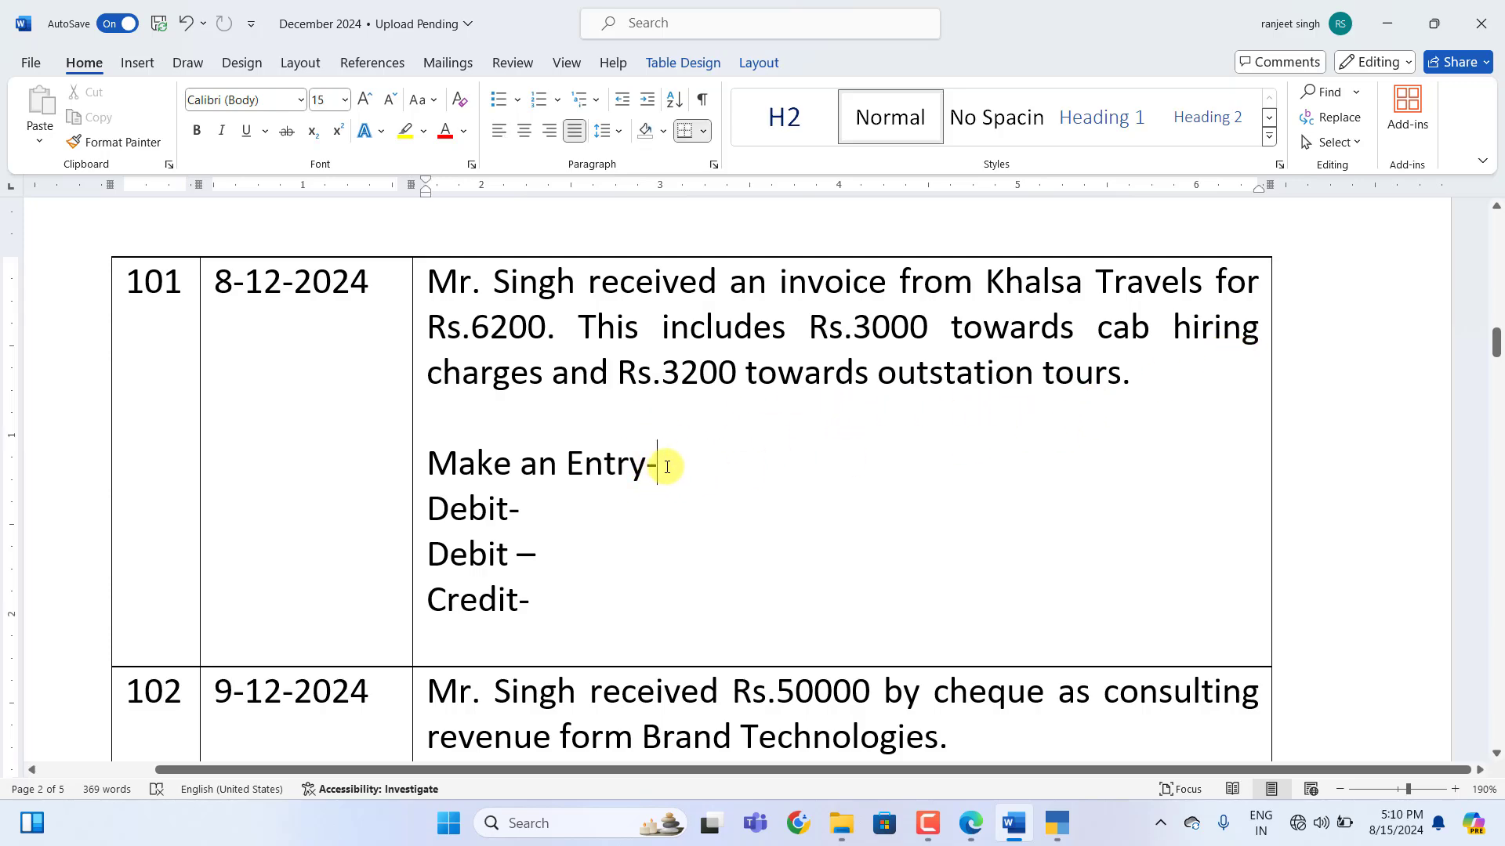
text(jou)
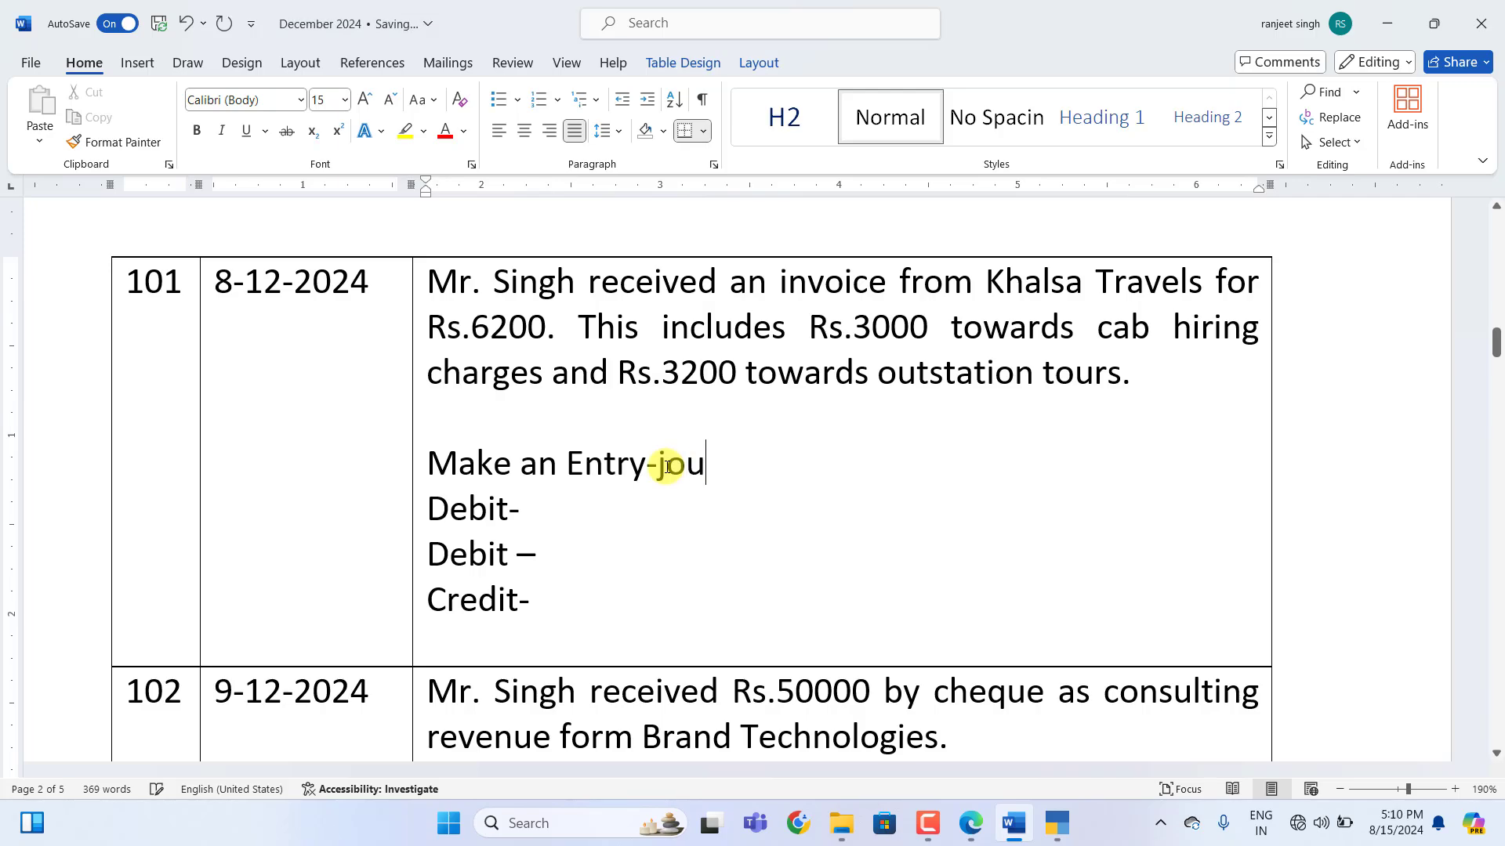
text(rnal Voucher Debit-)
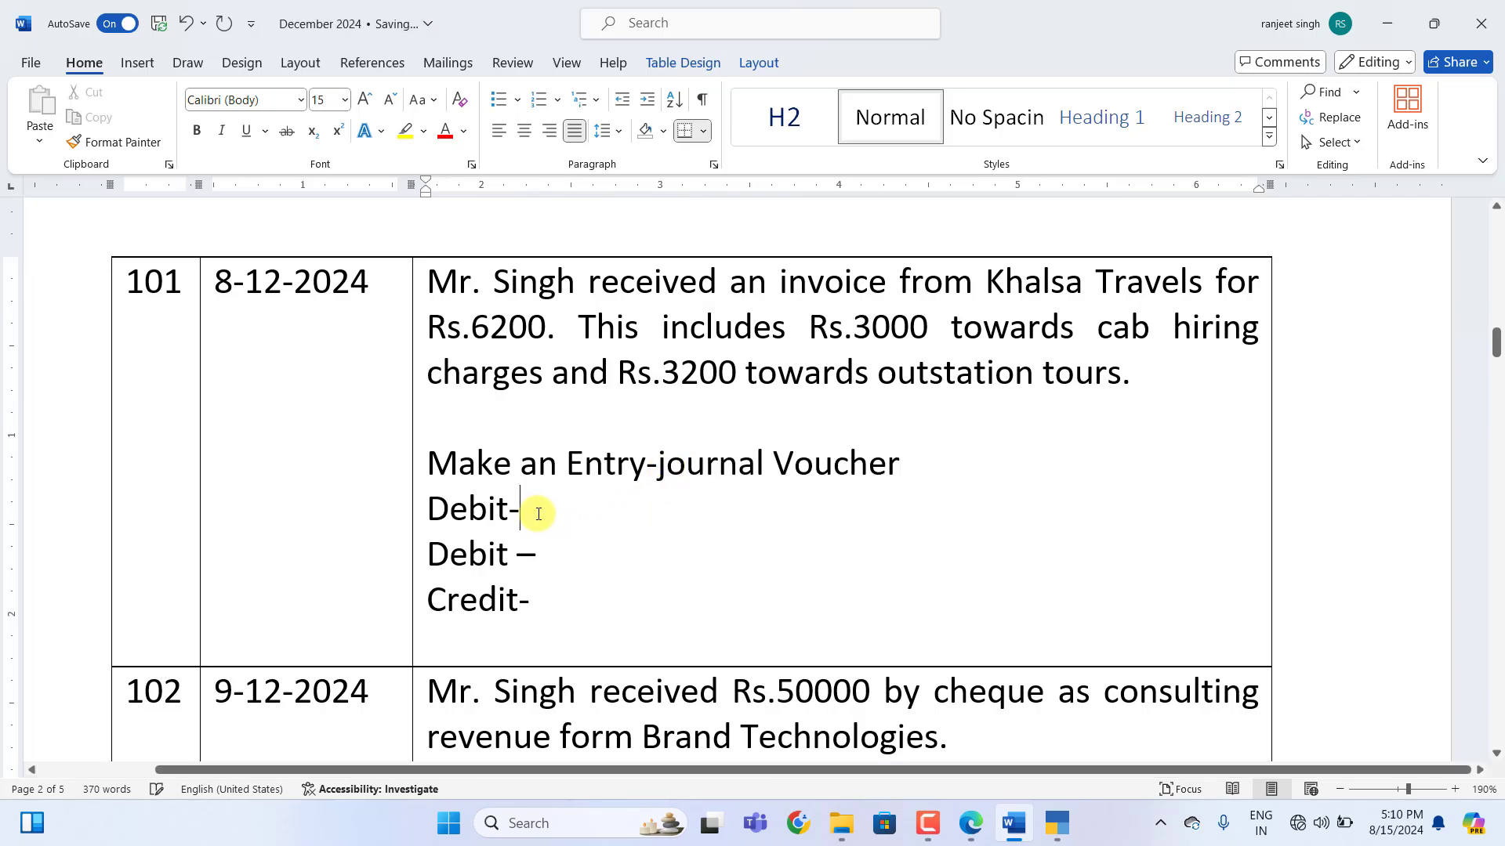
text(Cab)
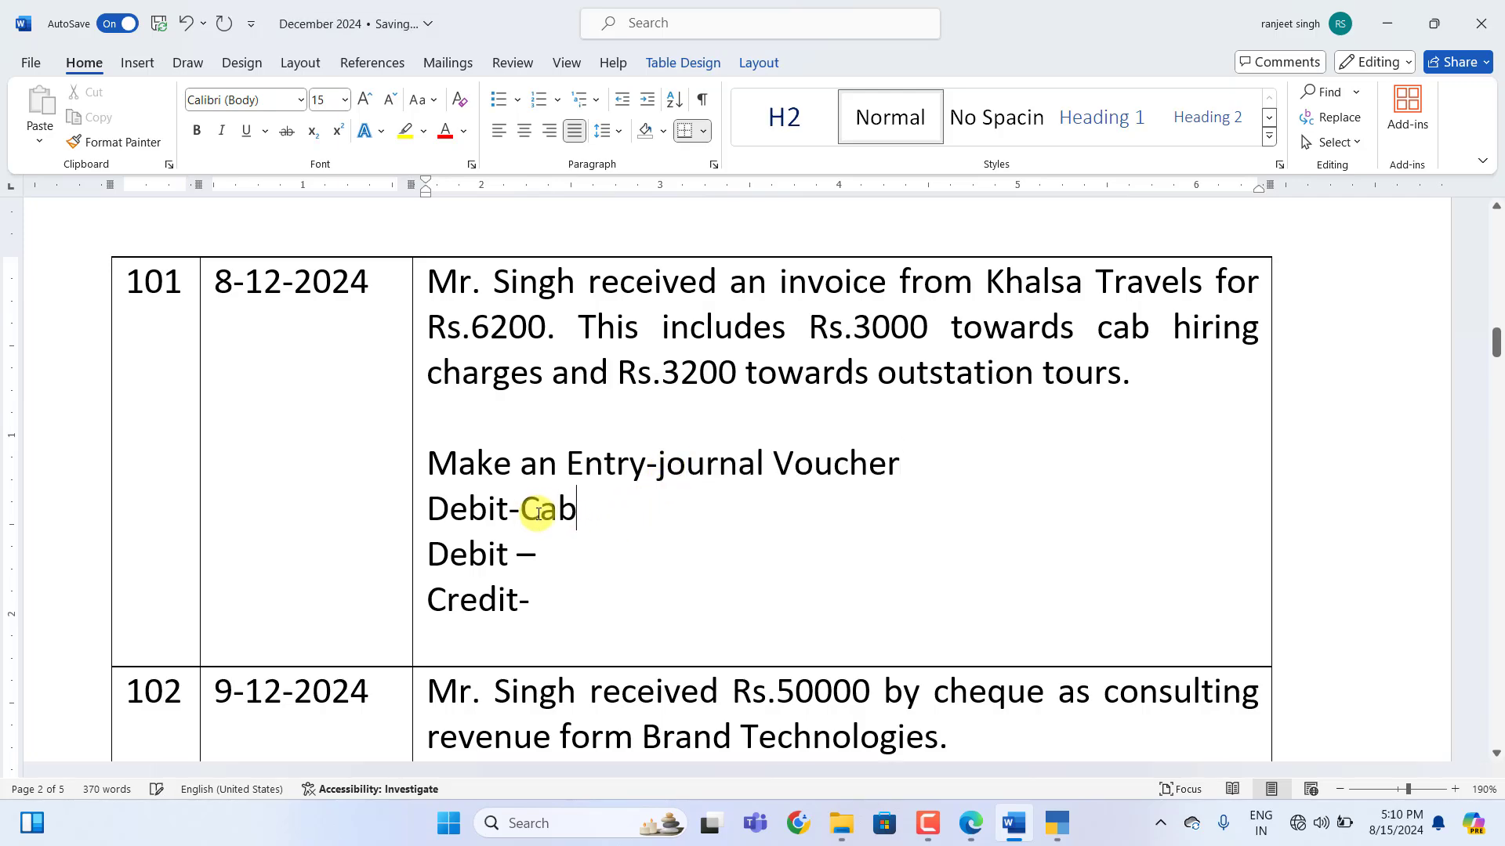
text(-hiring-)
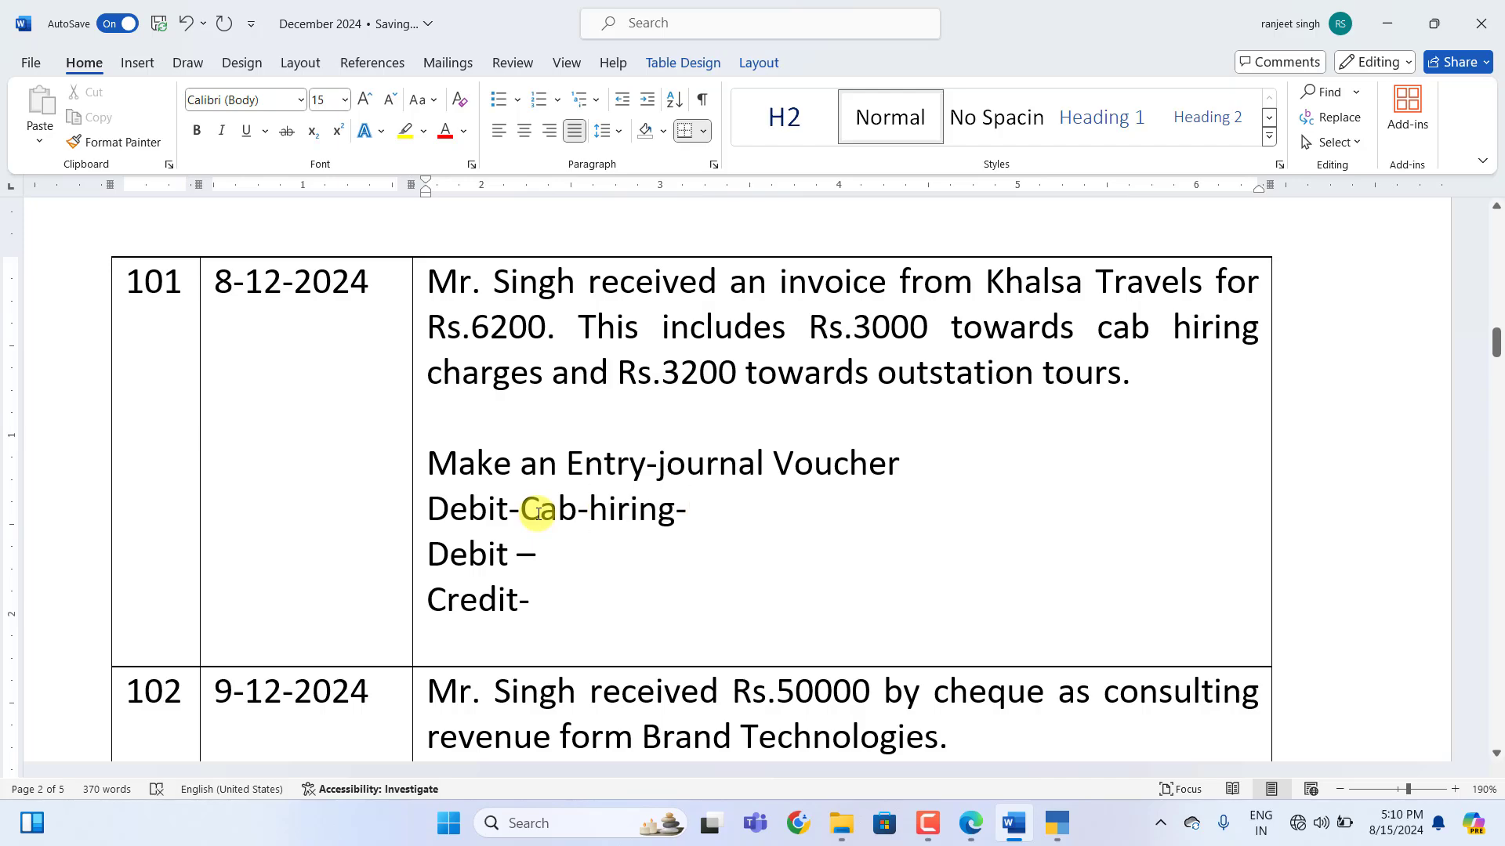
text(3000 Debit –)
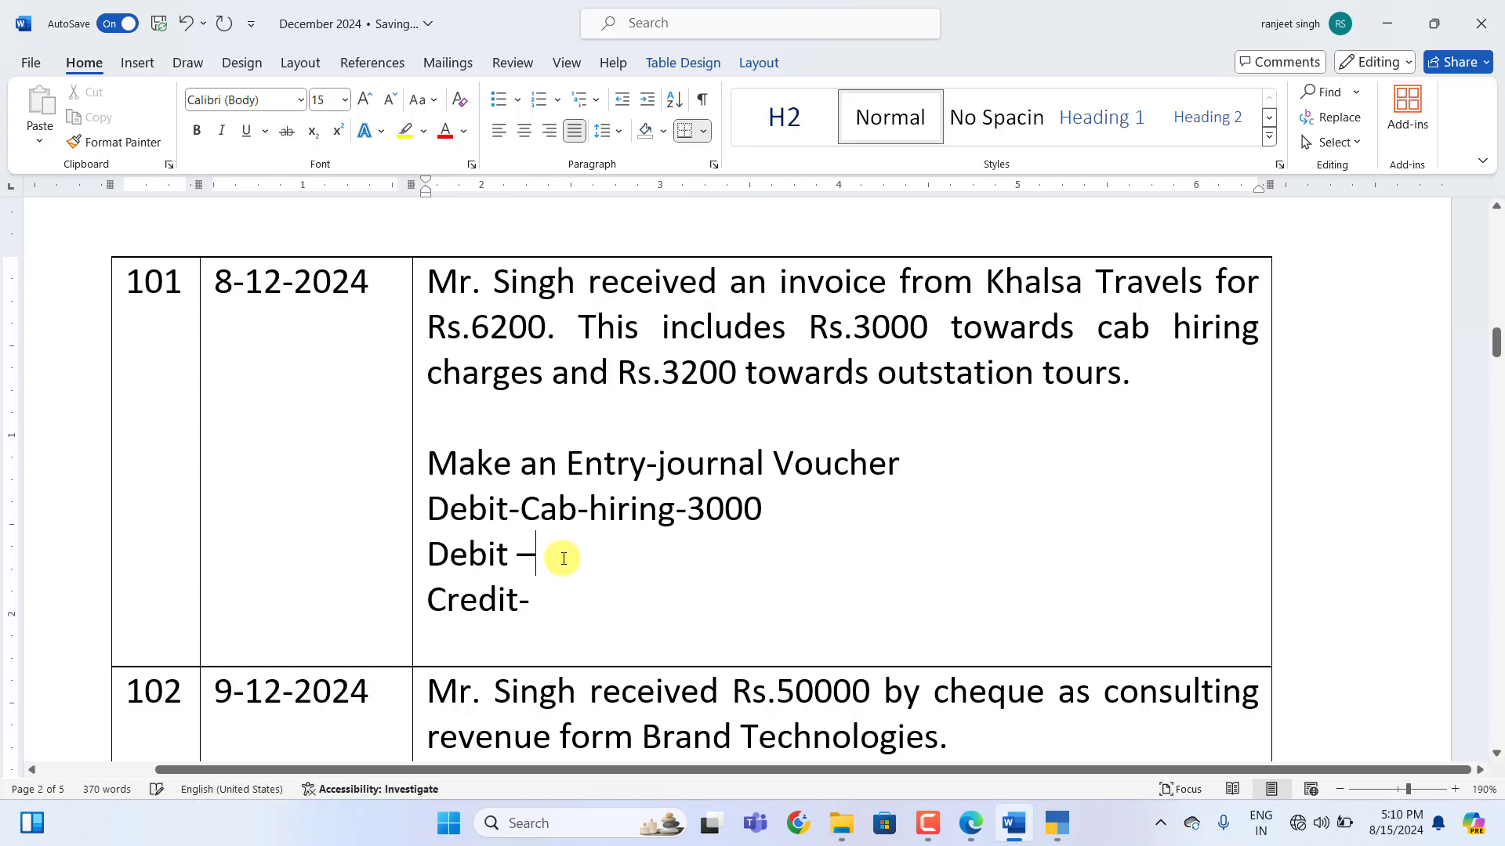
Complete transaction 101 with the second debit "out Station Tours-3200" and the credit "Khalsa Travels-6200"
text(out Station Tours-)
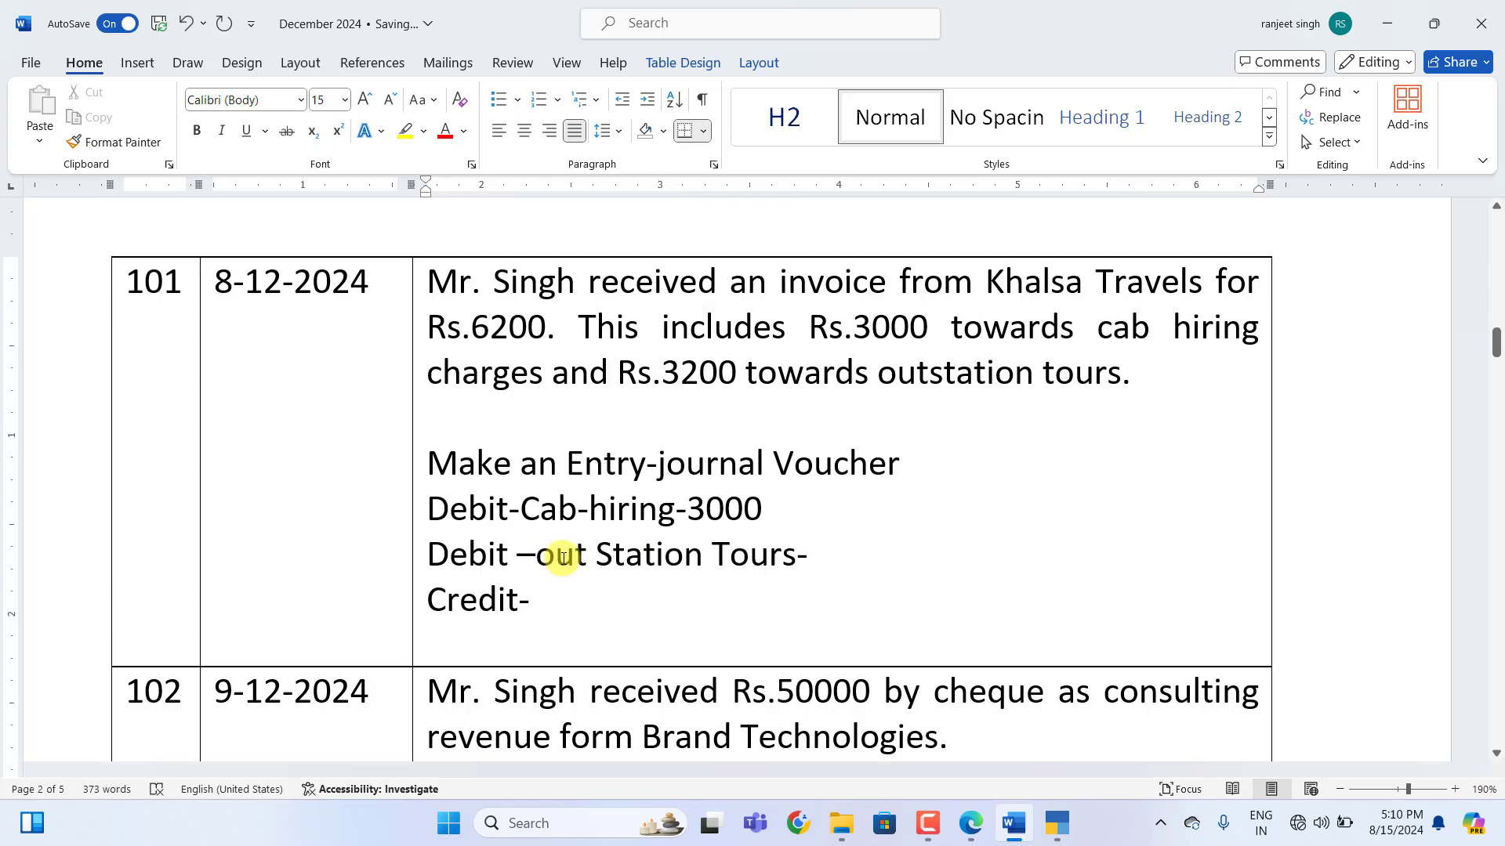
text(3200)
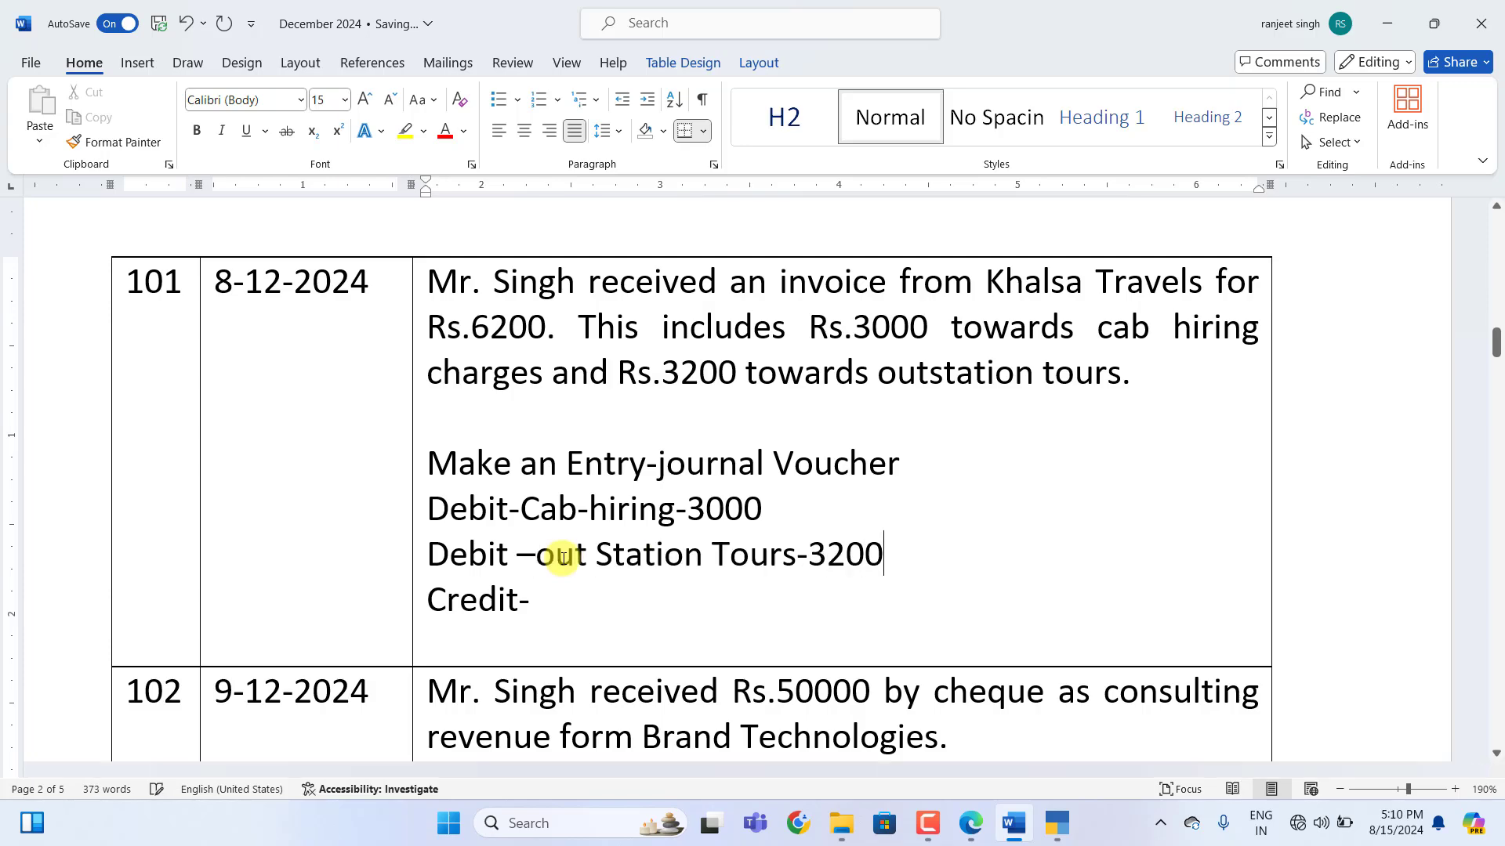
click(550, 606)
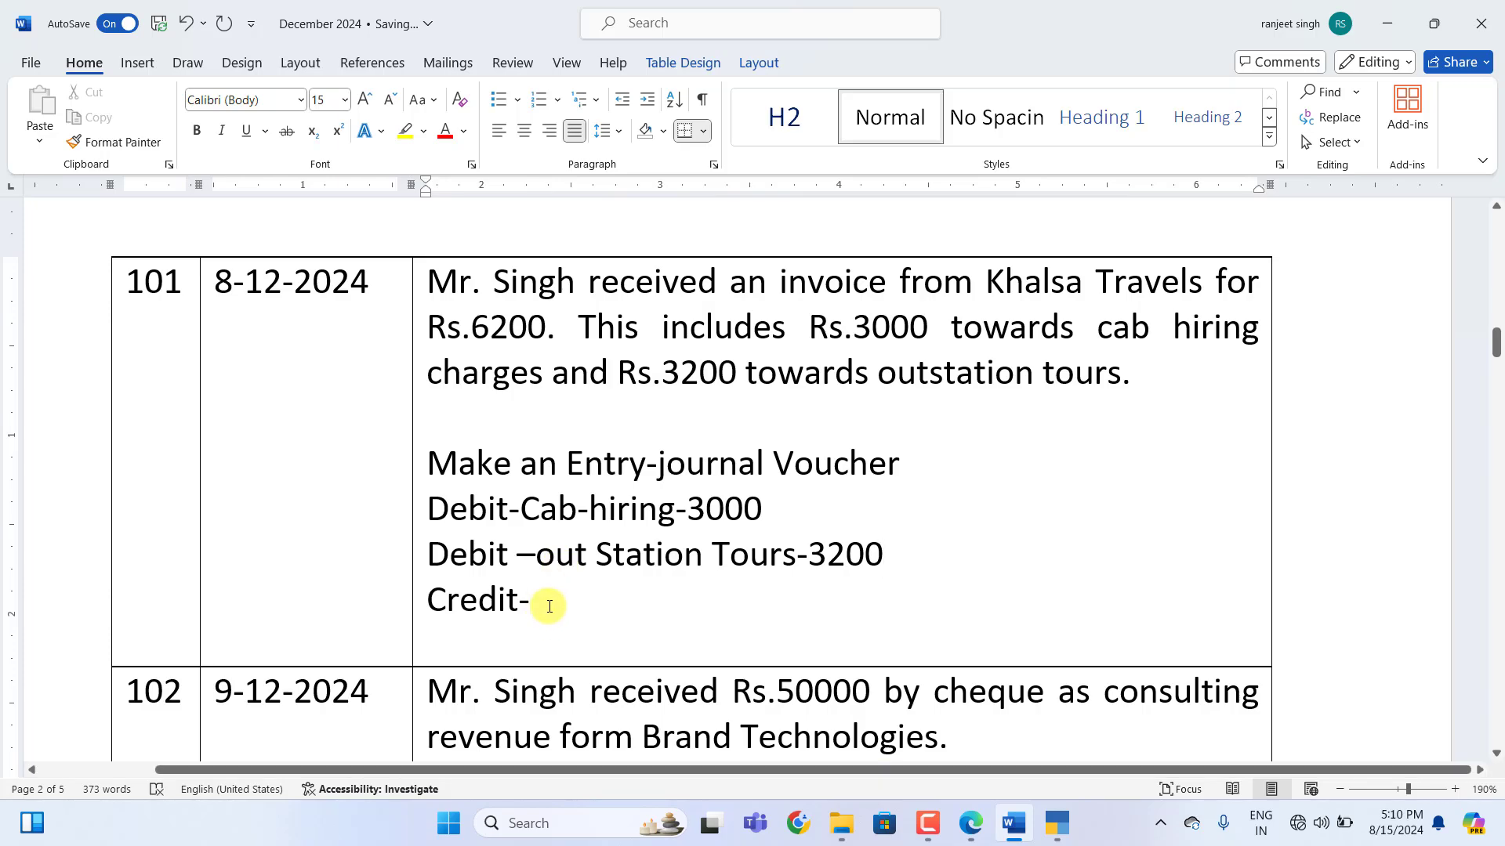
text(Khals)
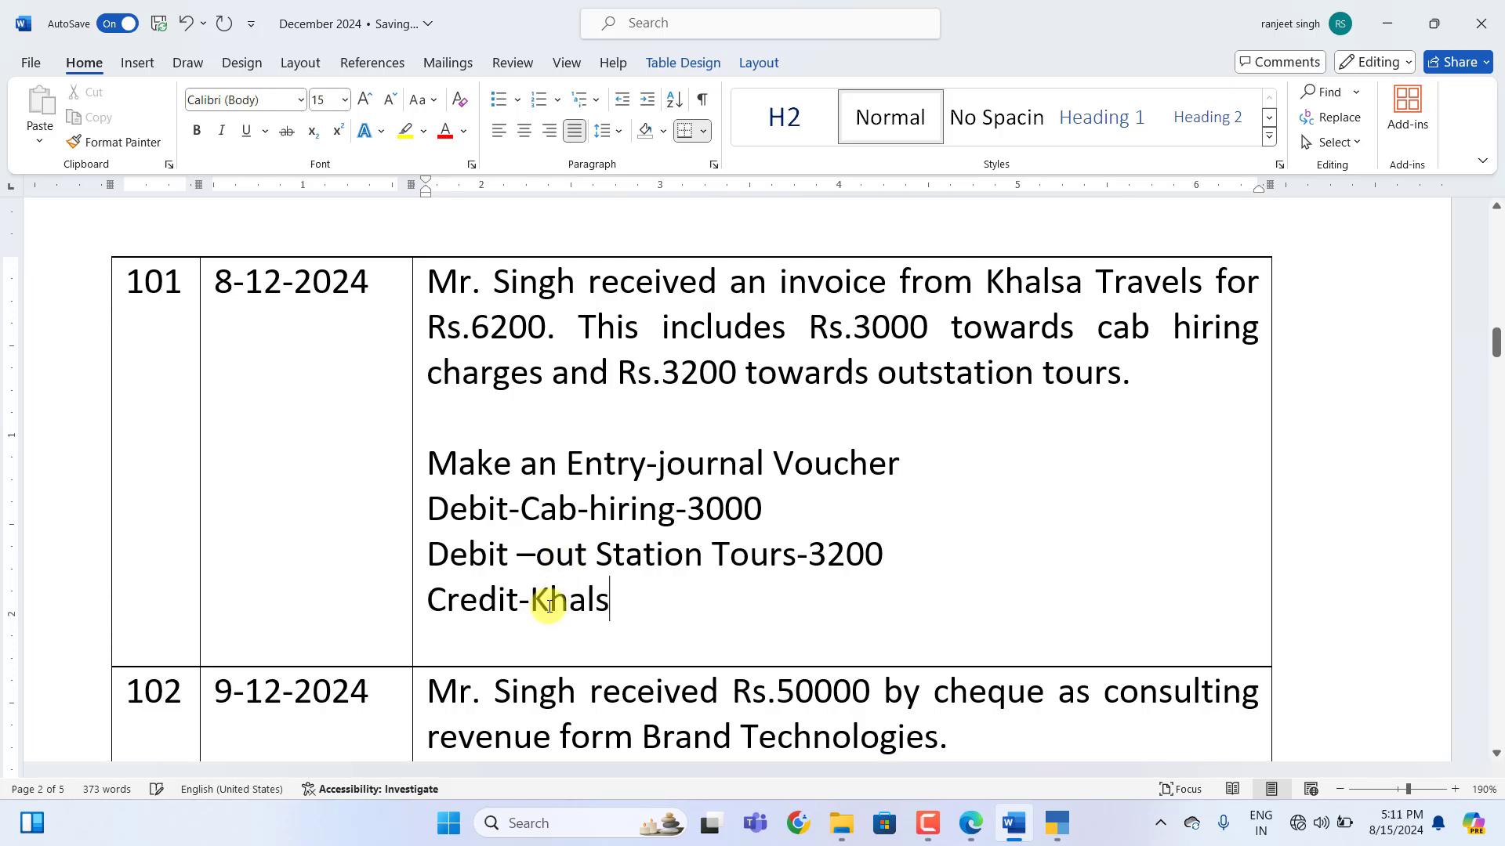
text(a Travels-6200)
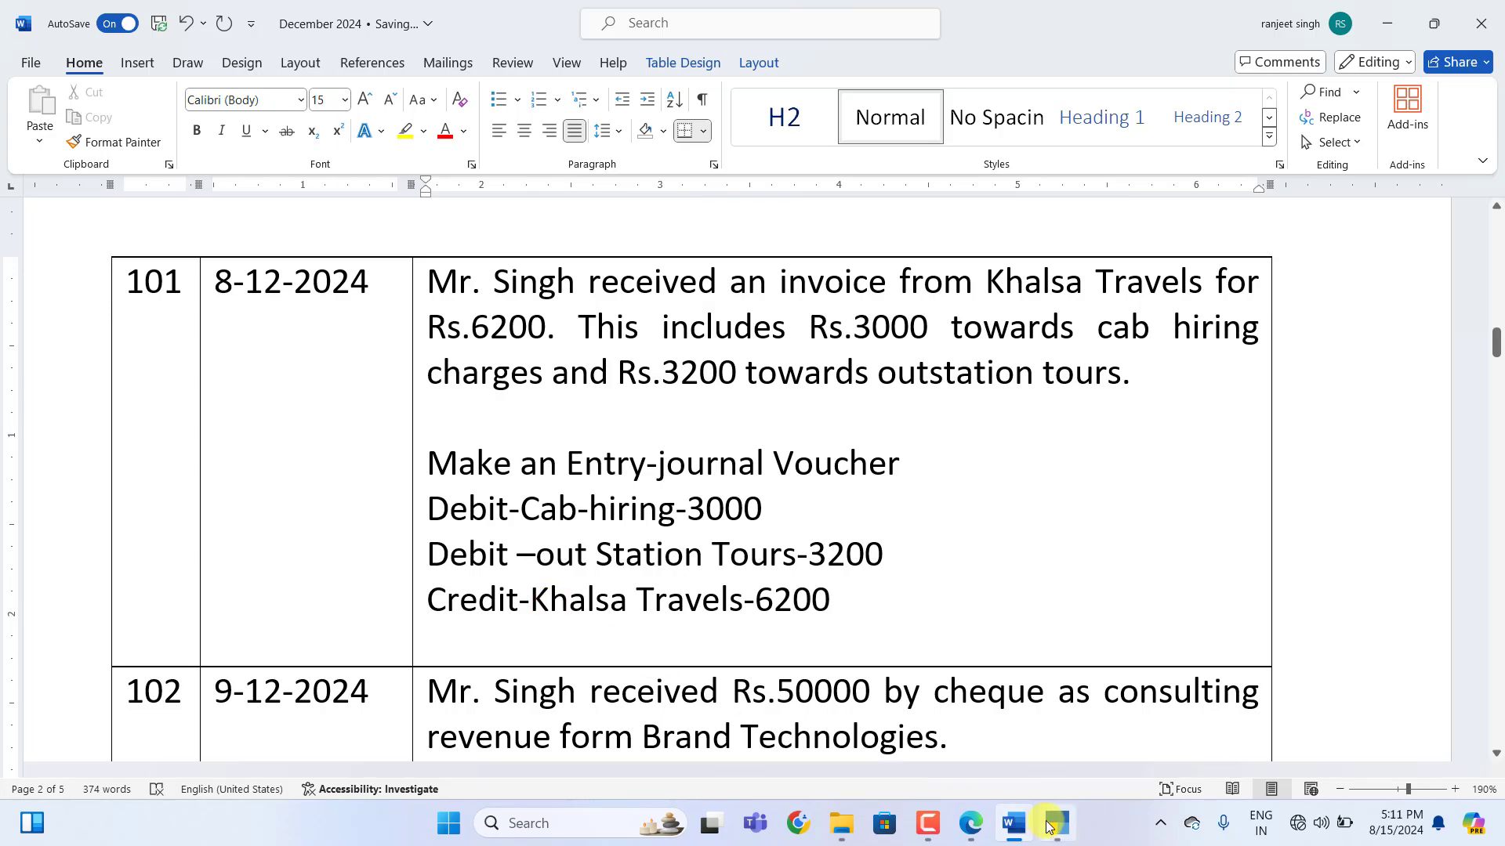
Switch to TallyPrime, change the voucher type to Journal, and debit Cab- Hiring Ex. with 3000
click(1064, 793)
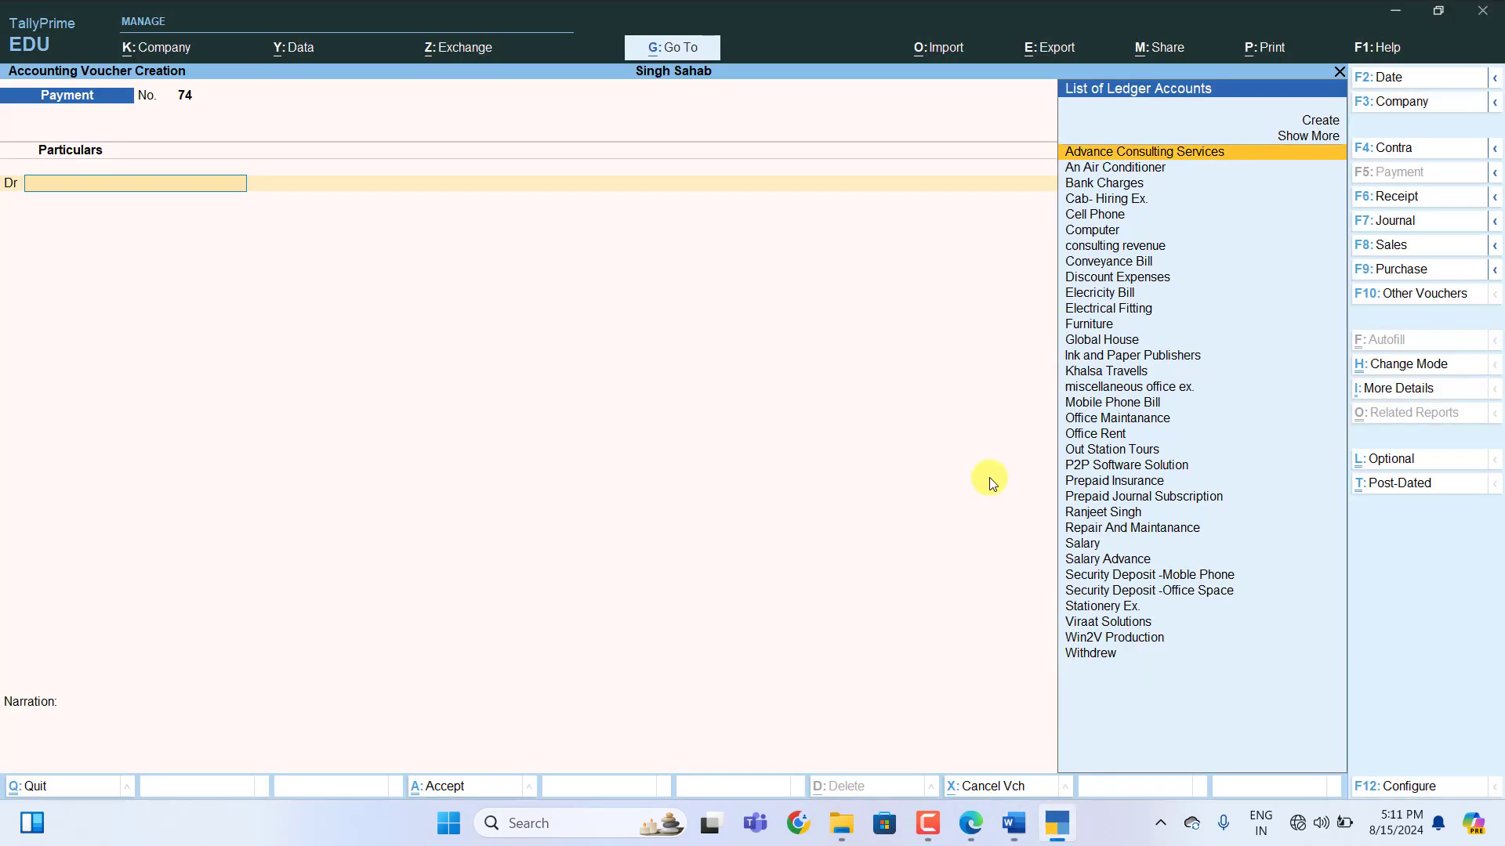
key(F7)
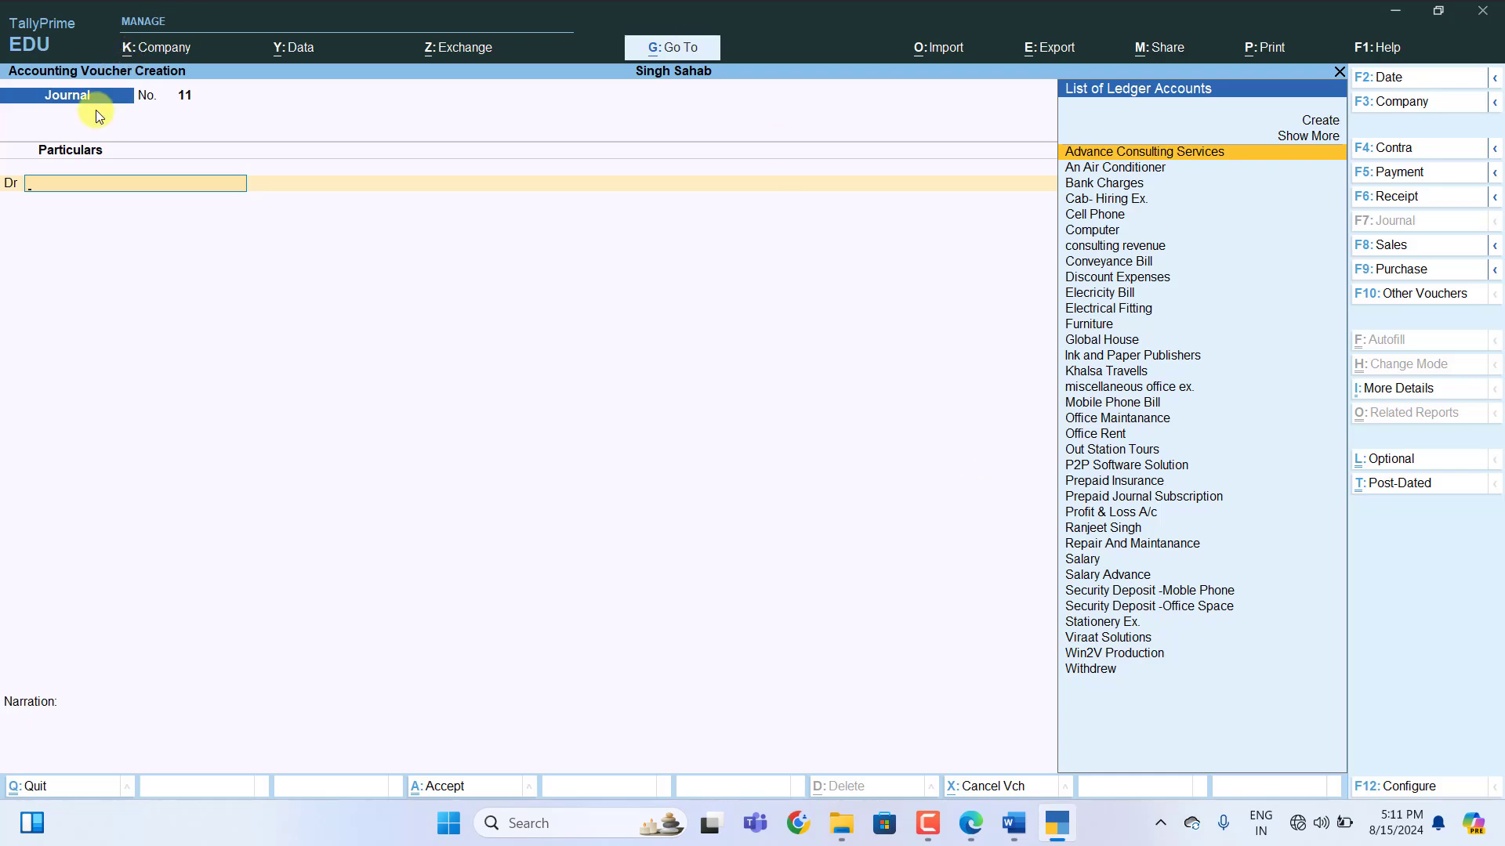
text(C)
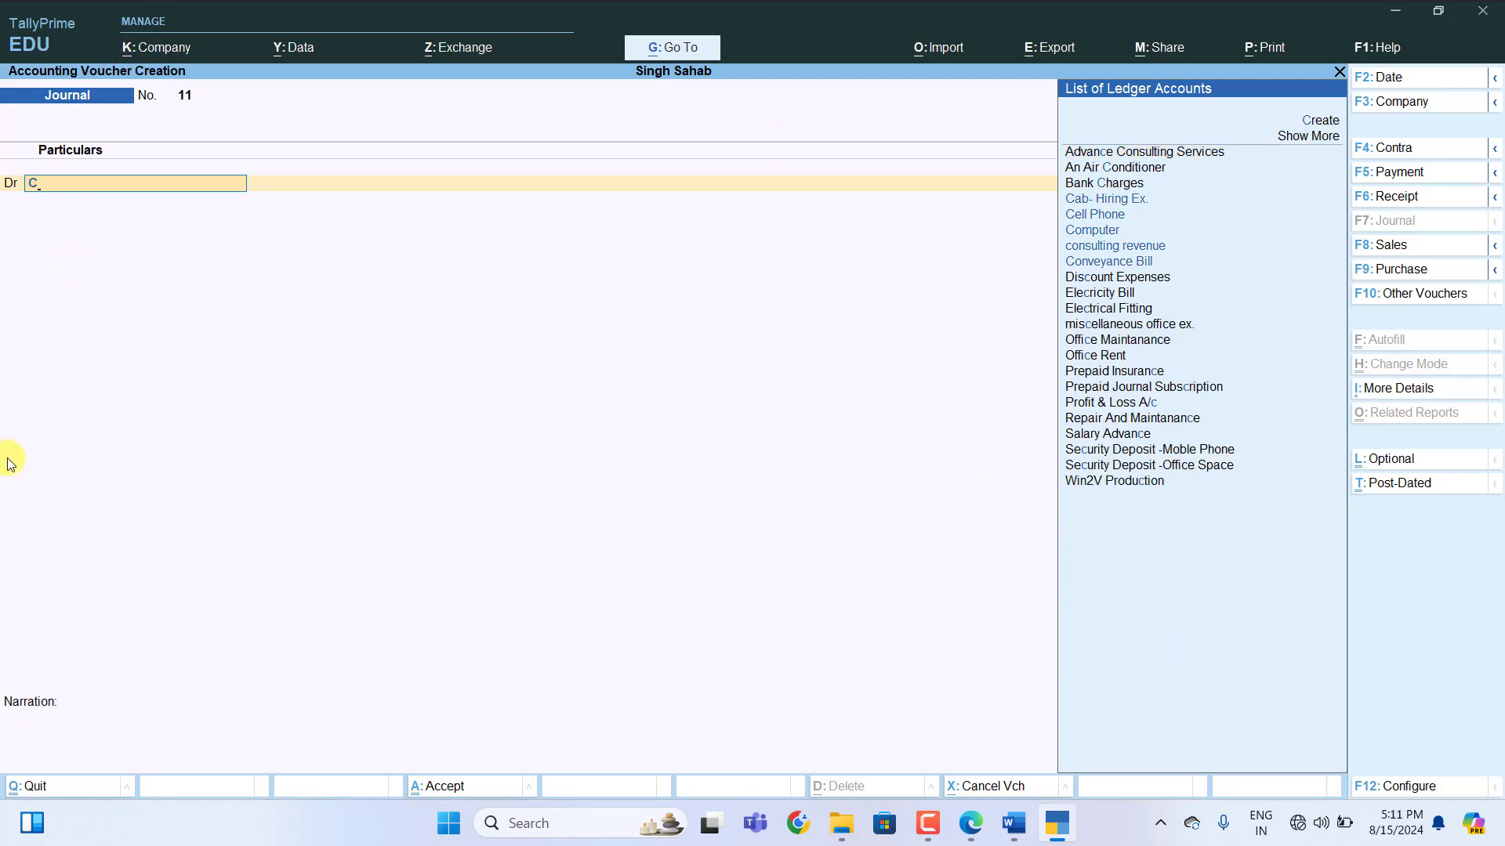
key(Return)
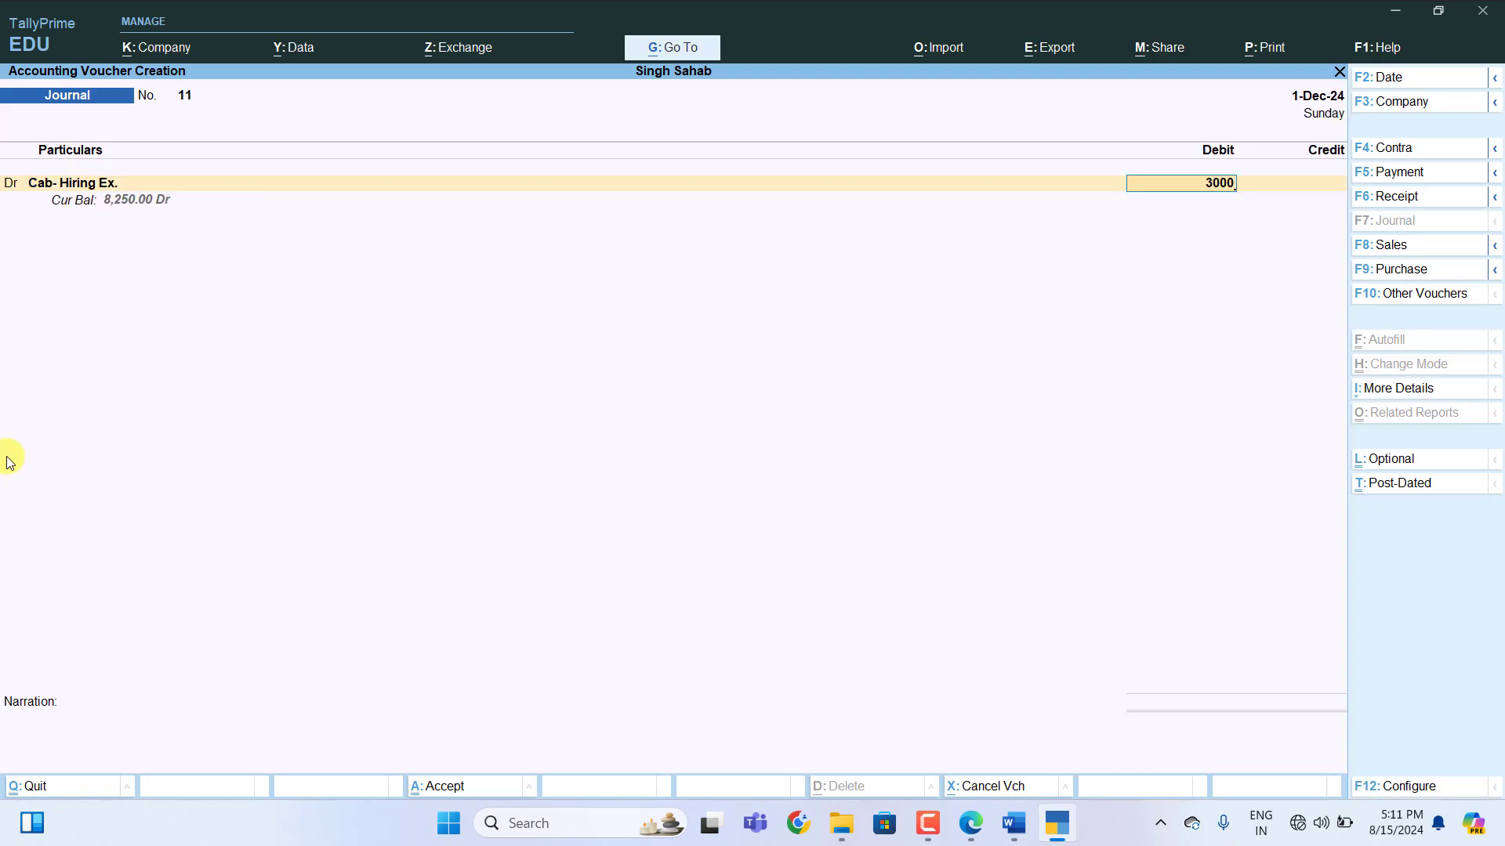
text(3000)
key(Return)
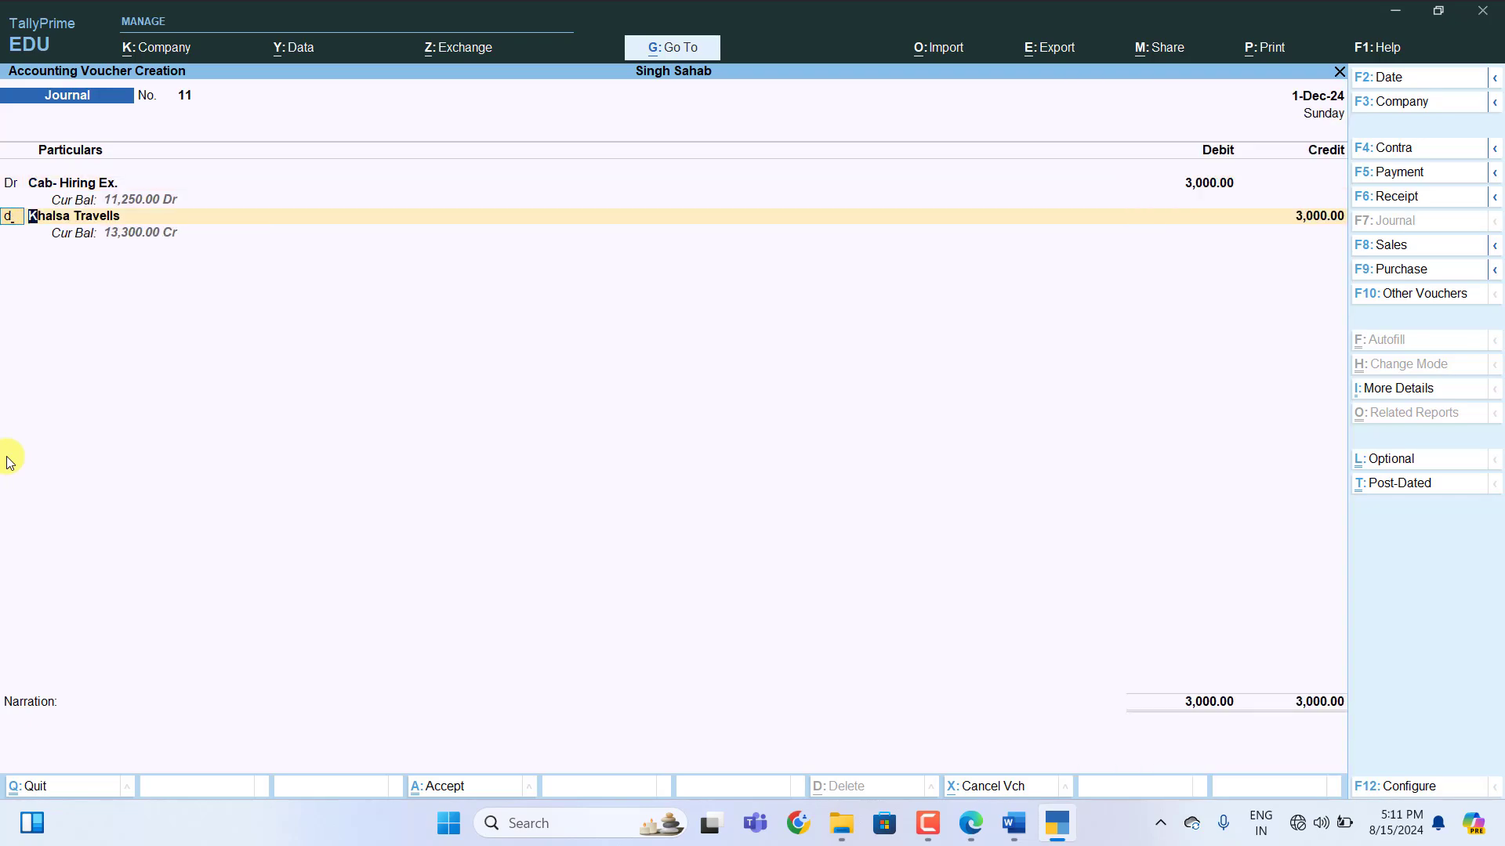
Add a second debit line to the journal voucher for Out Station Tours with 3200
text(d)
key(Return)
text(O)
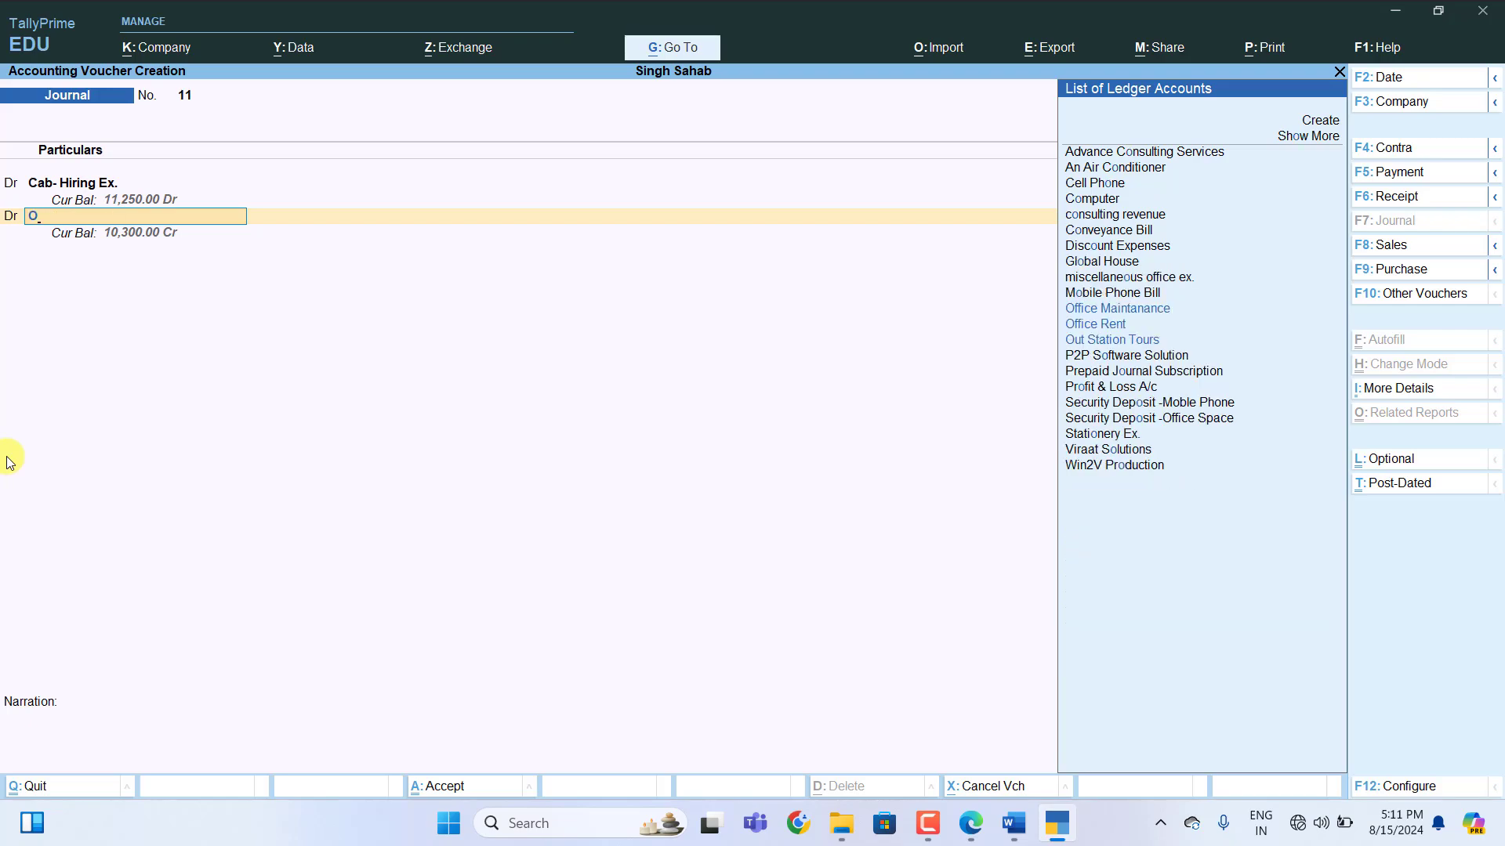
key(Down)
key(Return)
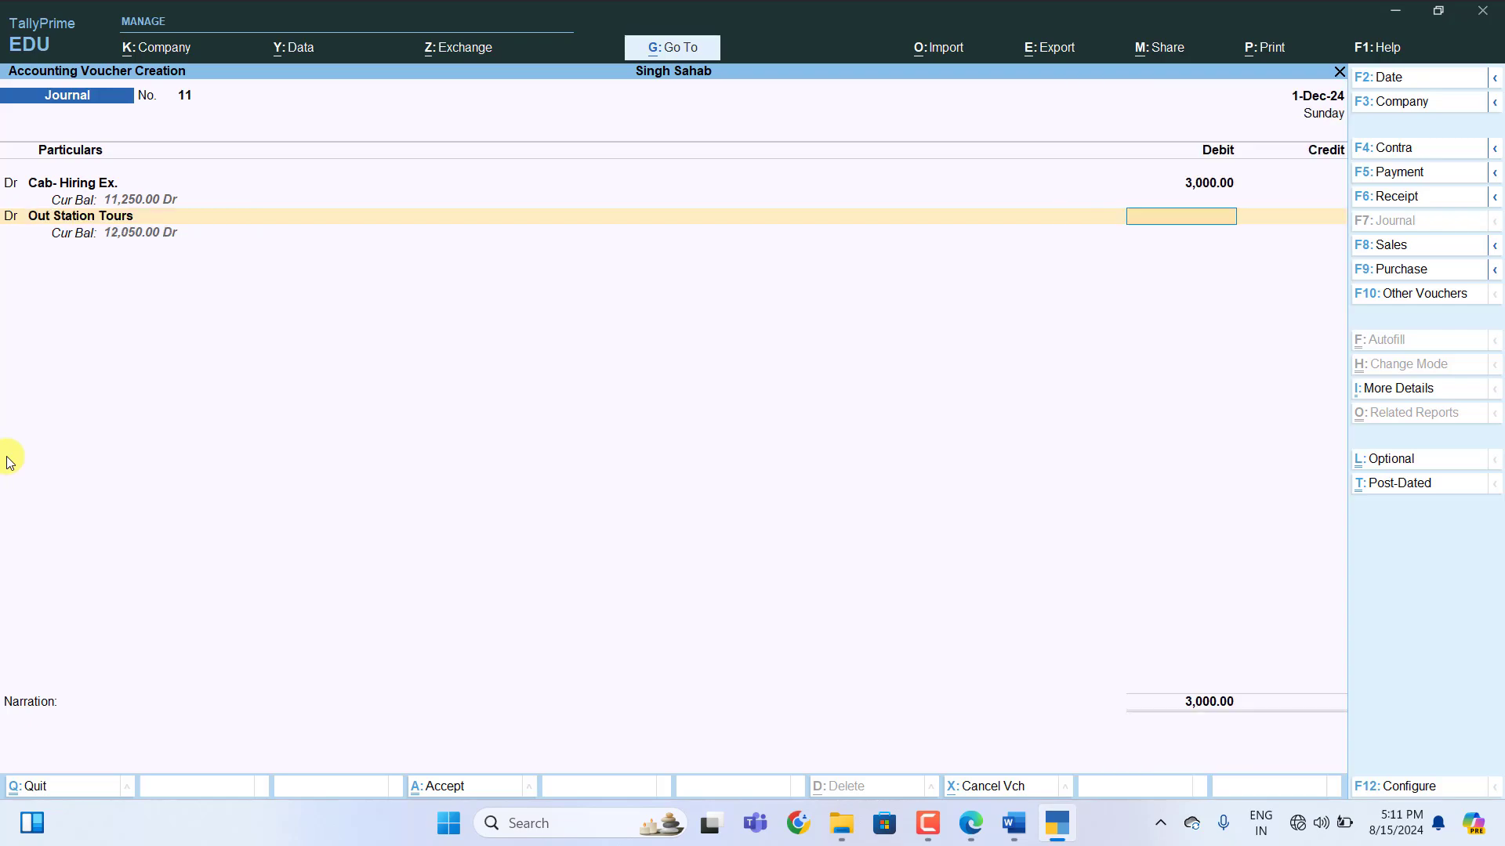
text(3200)
key(Return)
key(Return)
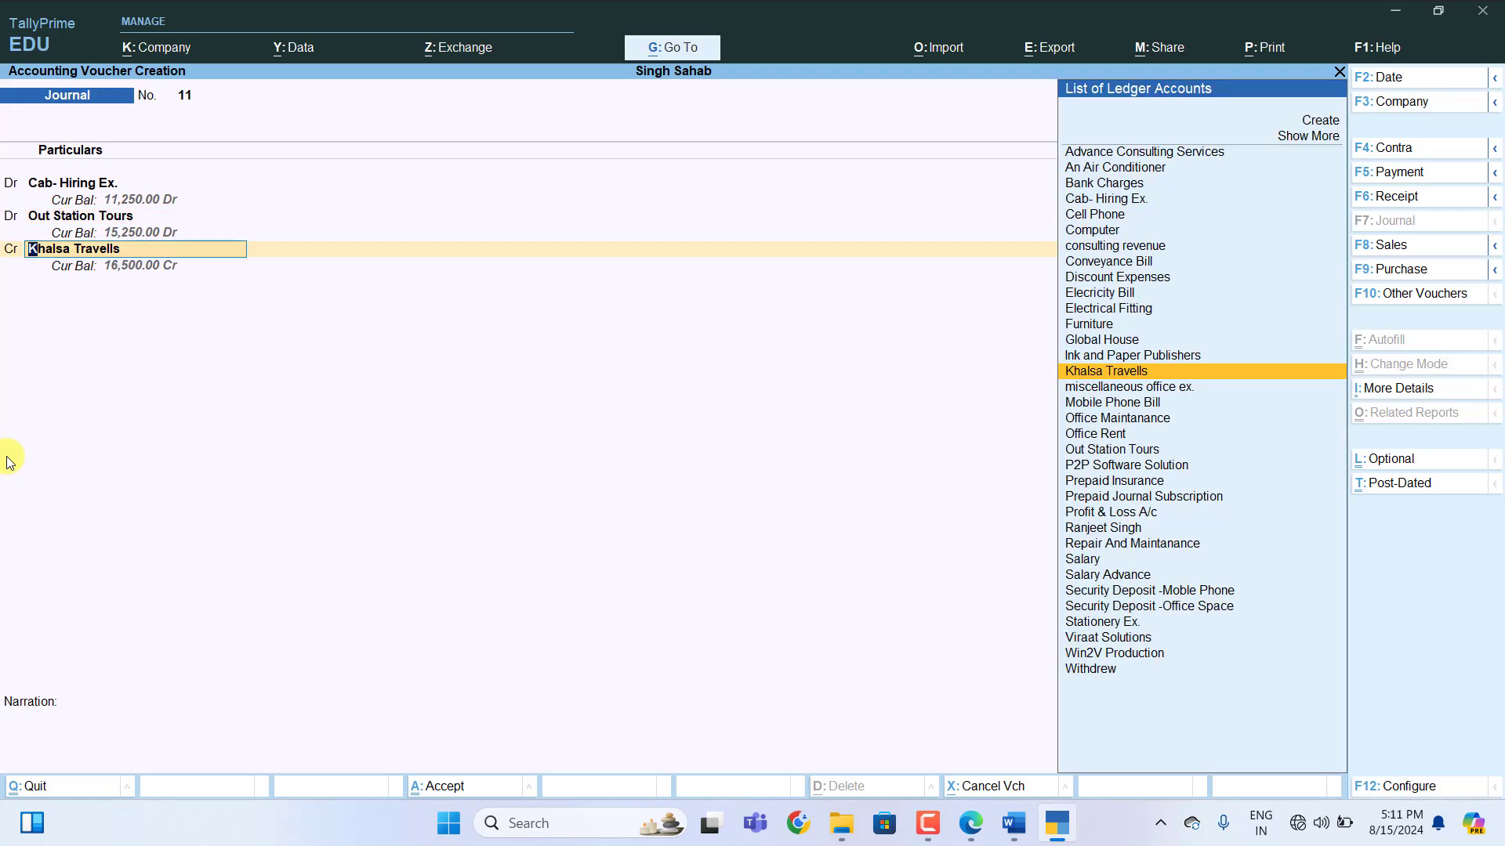
Credit Khalsa Travells with 6,200 as Agst Ref to bill 1, leave the narration empty, and save the journal voucher
key(Return)
key(Return)
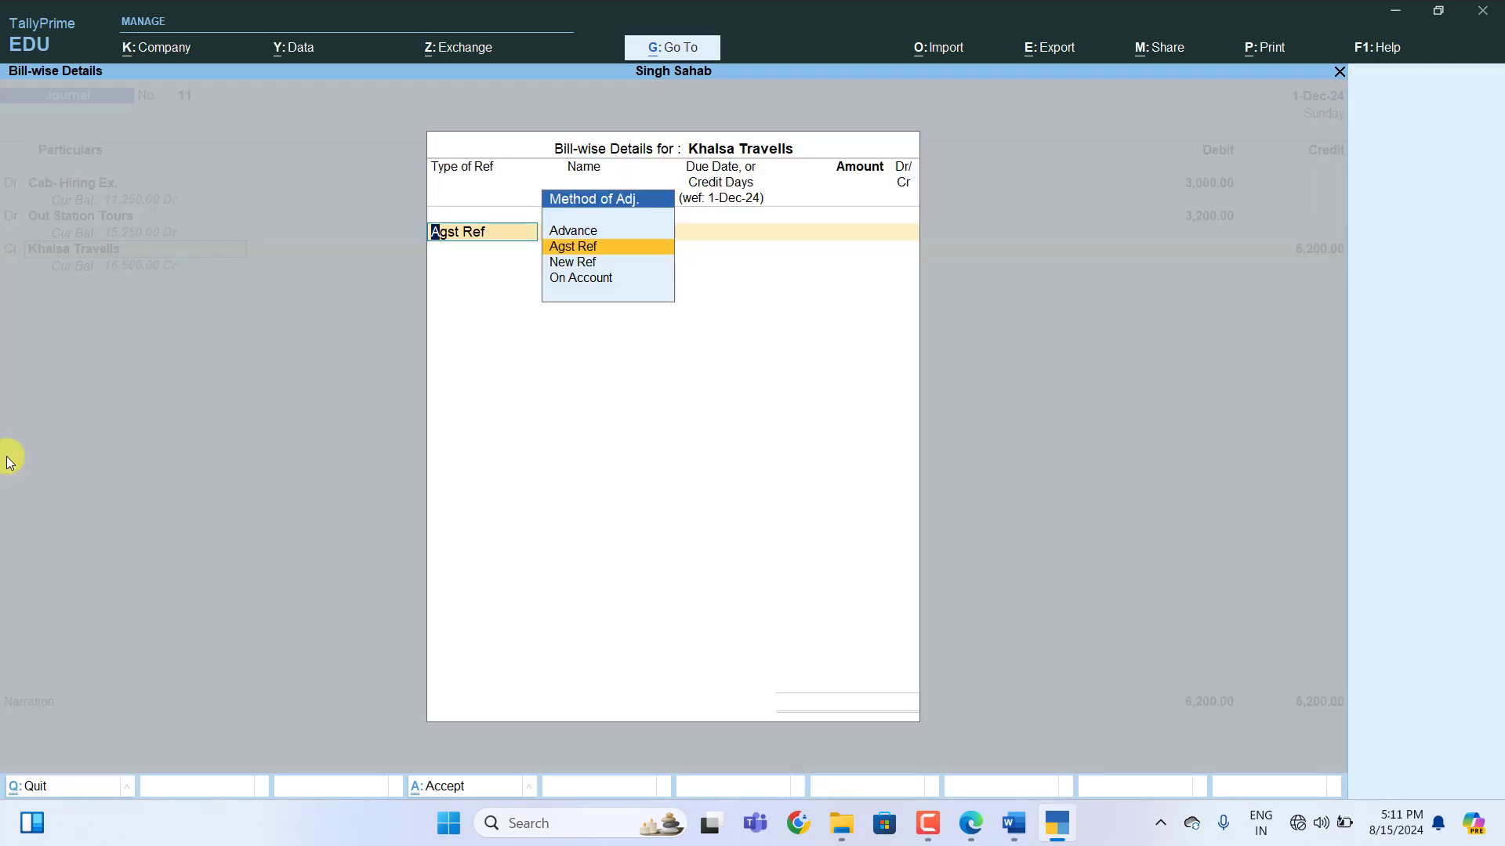
key(Return)
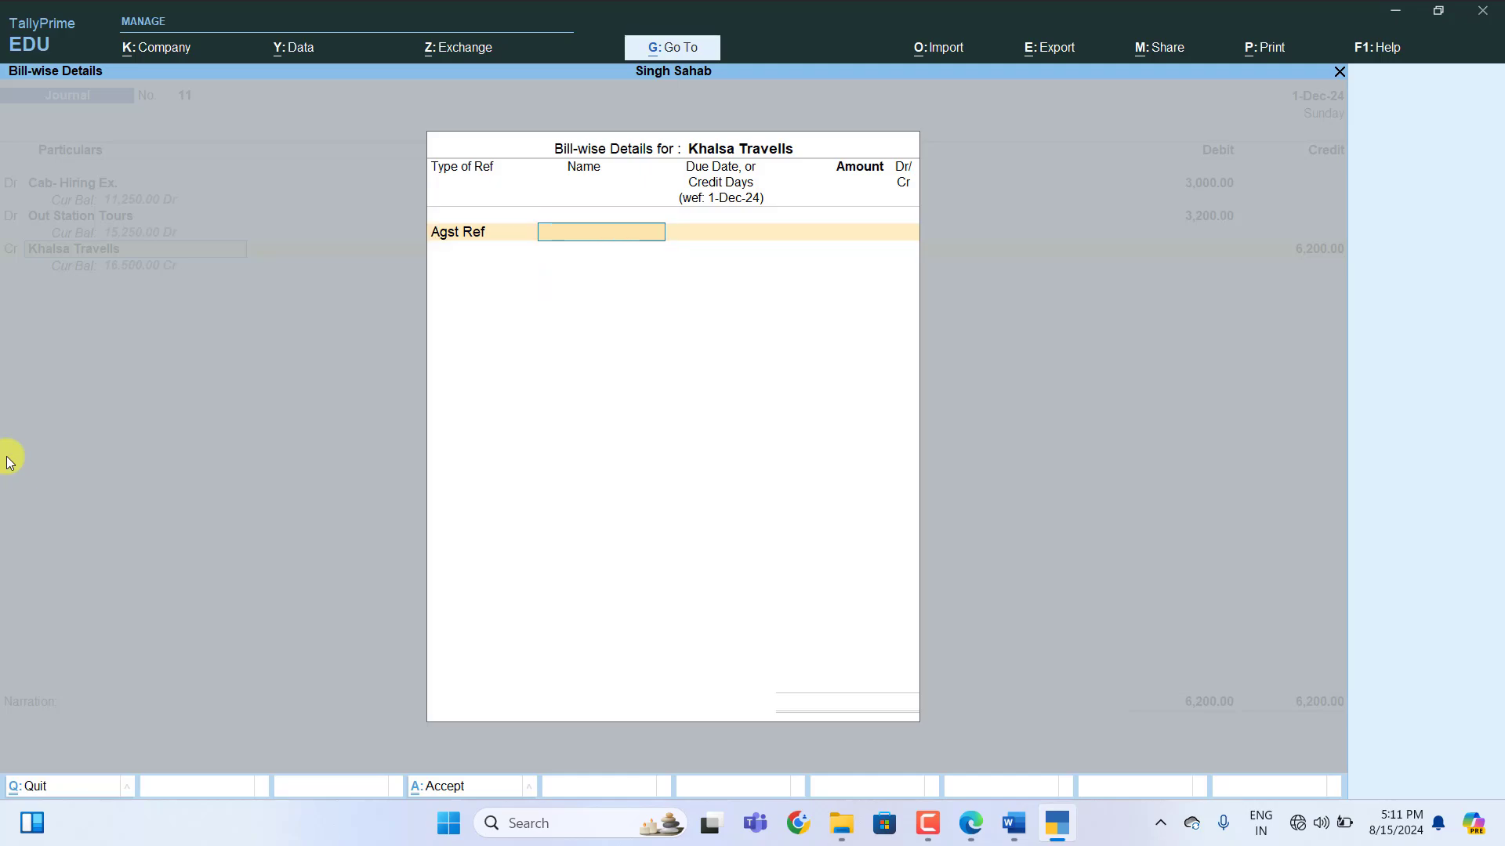
key(Return)
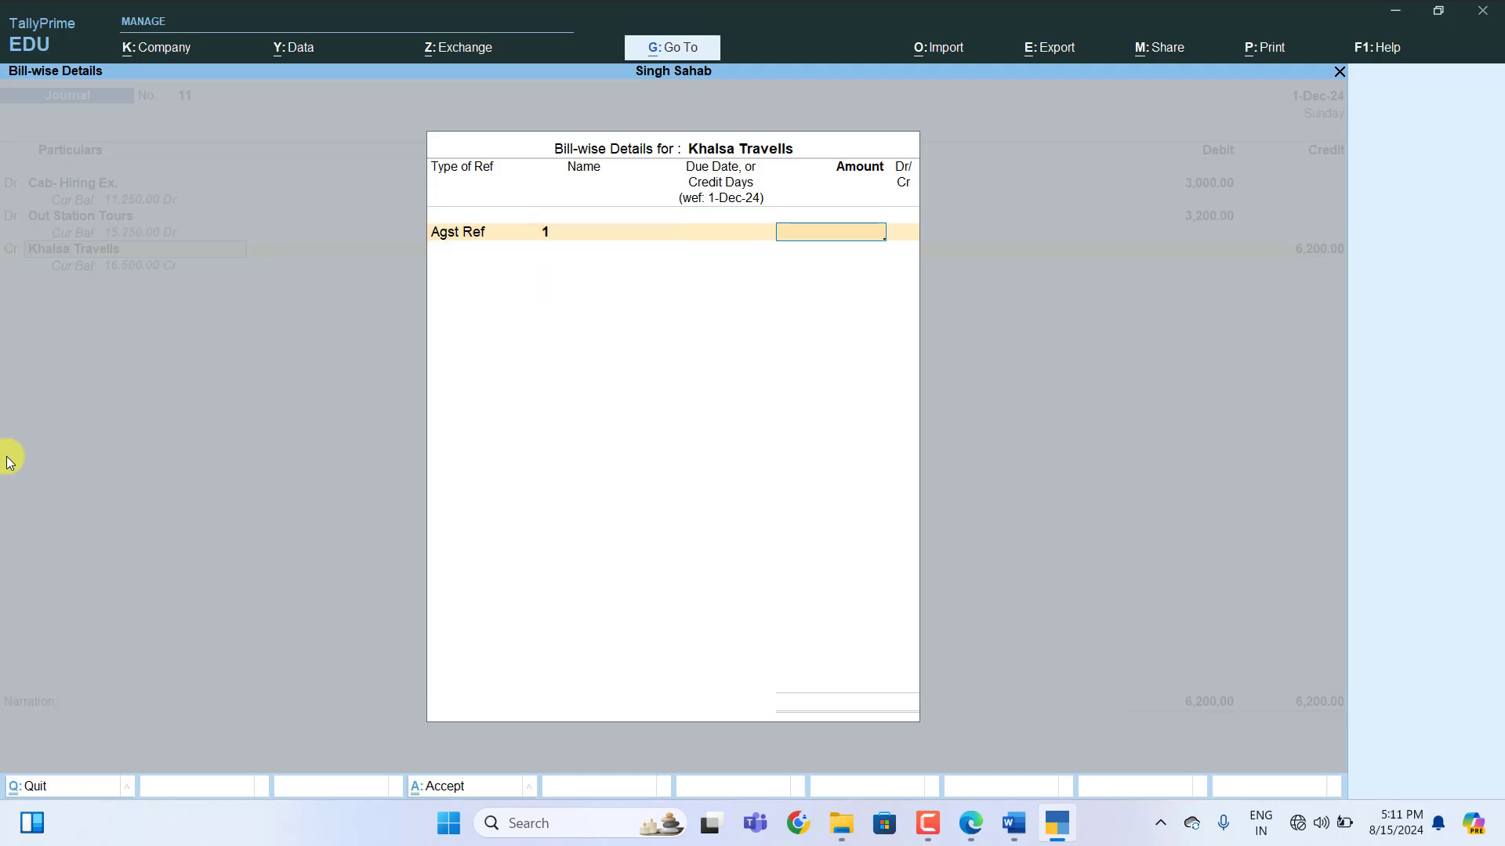
text(6,200)
key(Return)
key(Return)
key(Return)
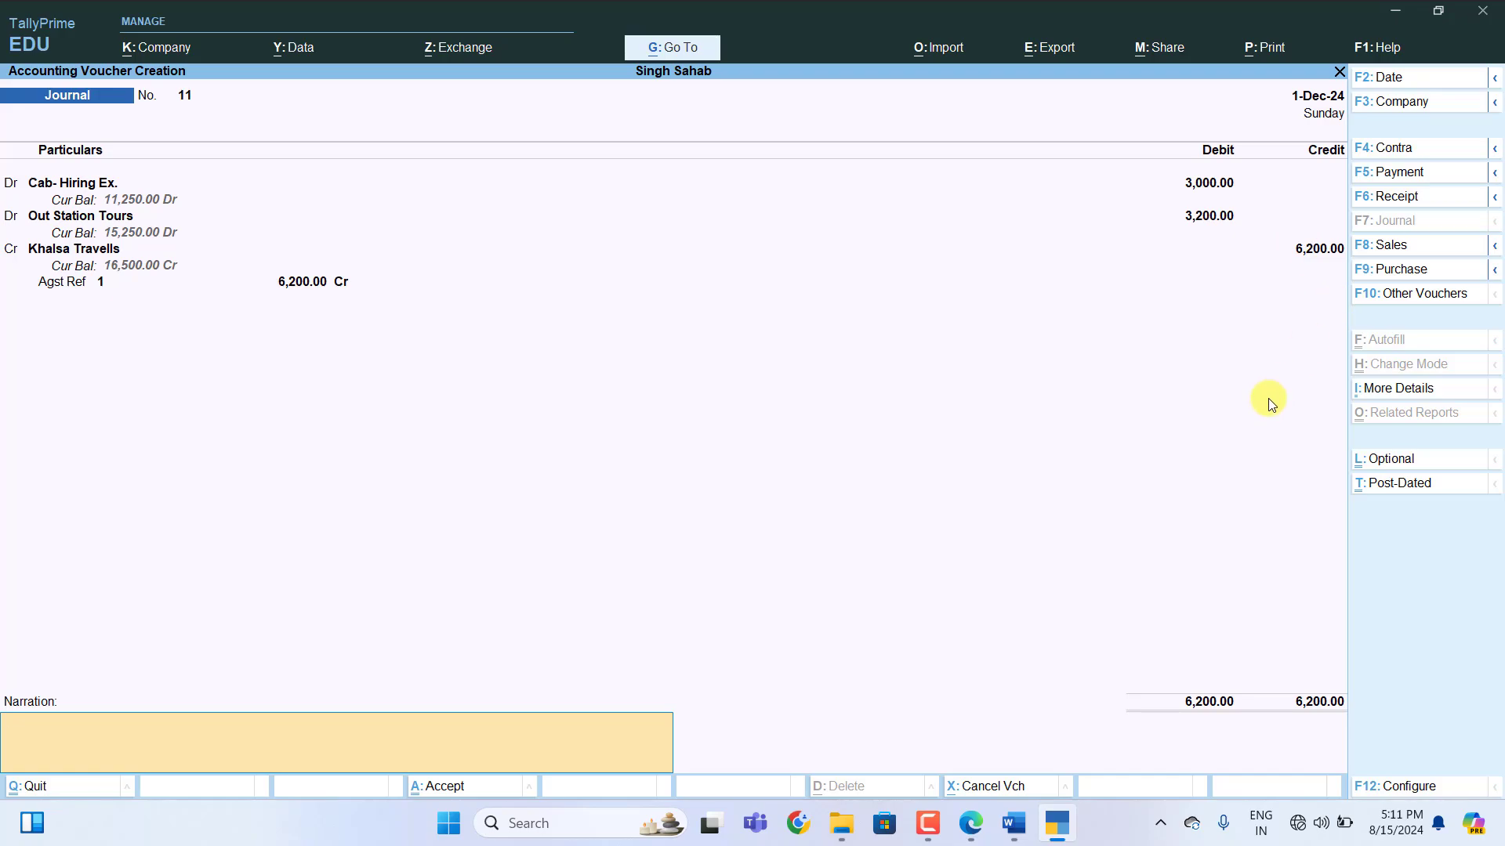
key(Return)
key(Return)
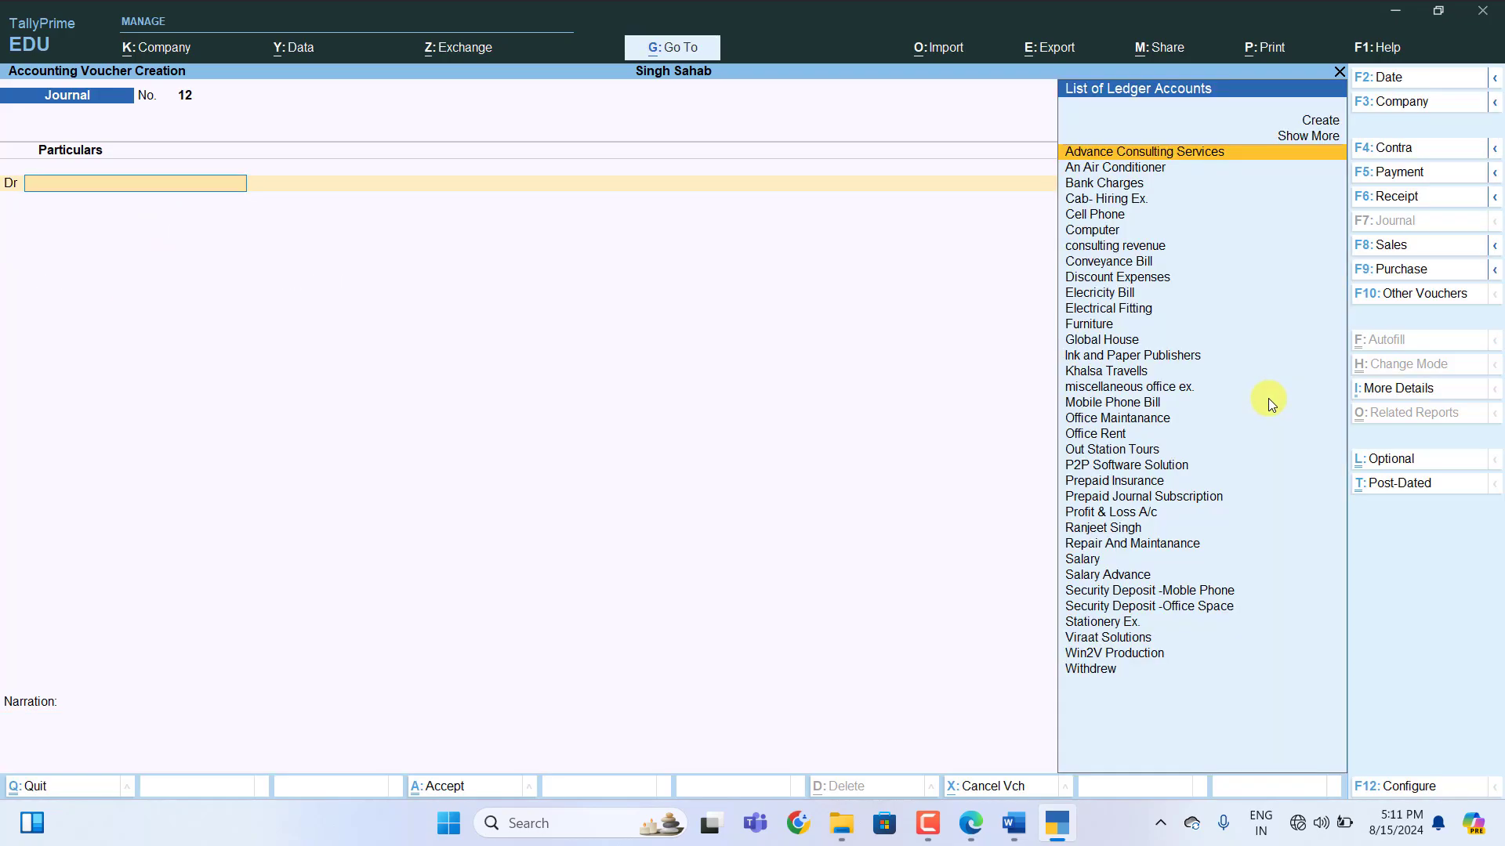
Switch to the Word document and fill in transaction 102 with "receipt Vouchers" and the credit "Consulting Revenue-50000"
click(1014, 823)
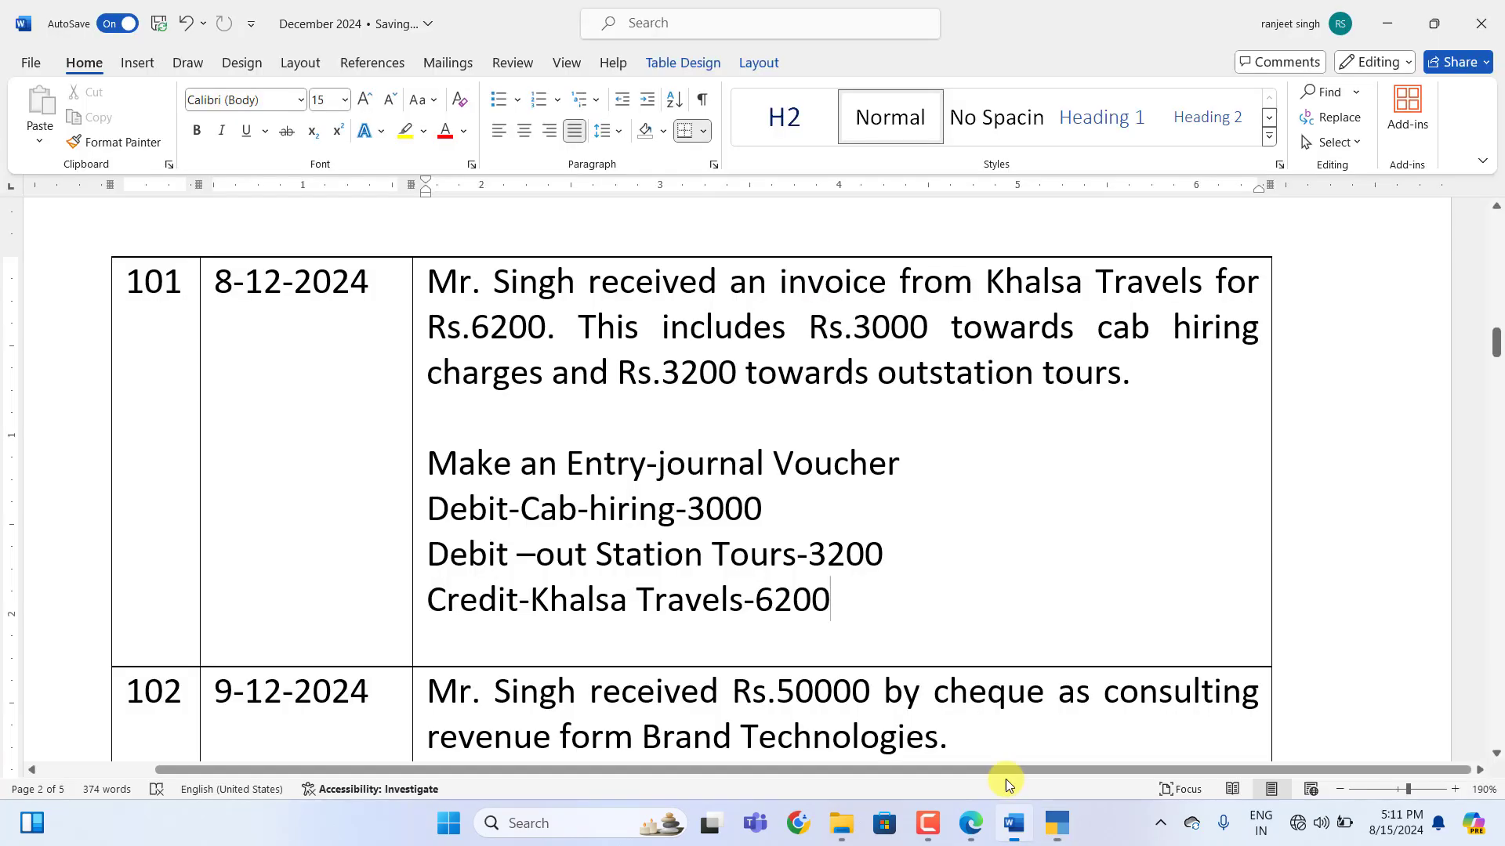
scroll(784, 580, down, 4)
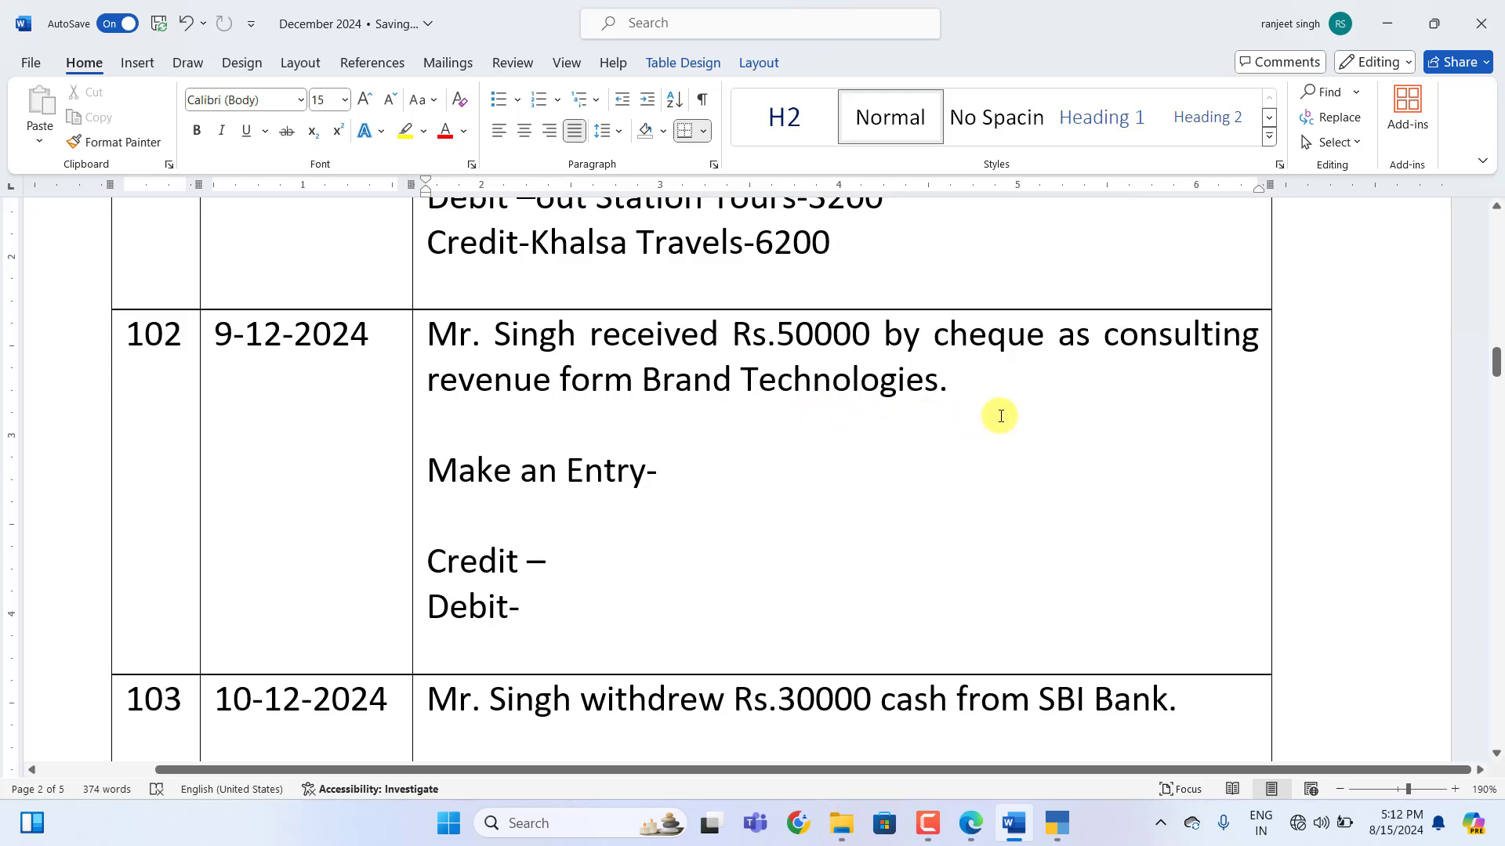
click(695, 482)
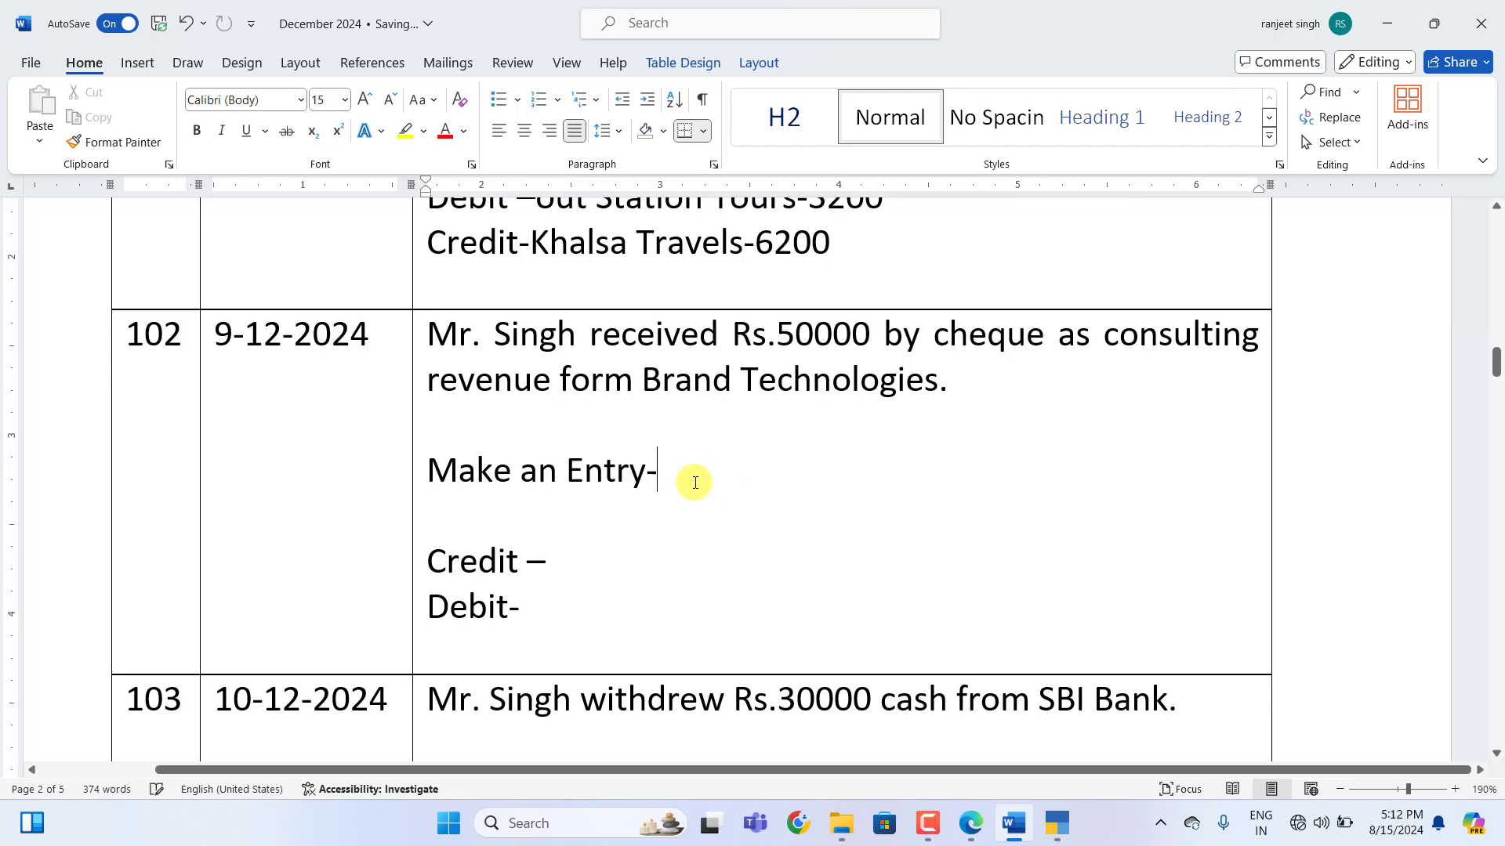
text(receipt Vouchers  )
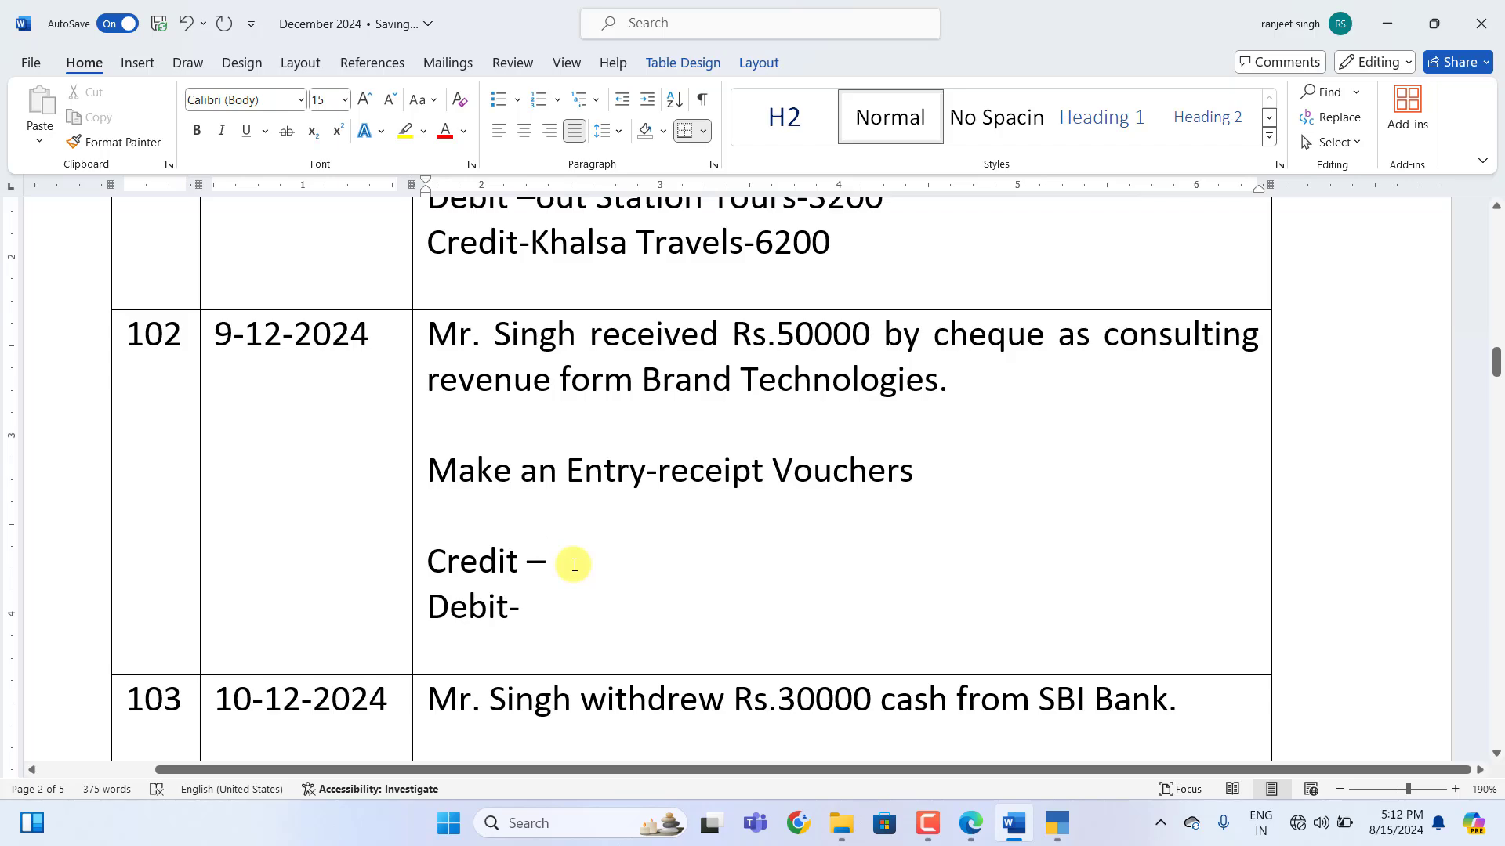
text(Credit –Con)
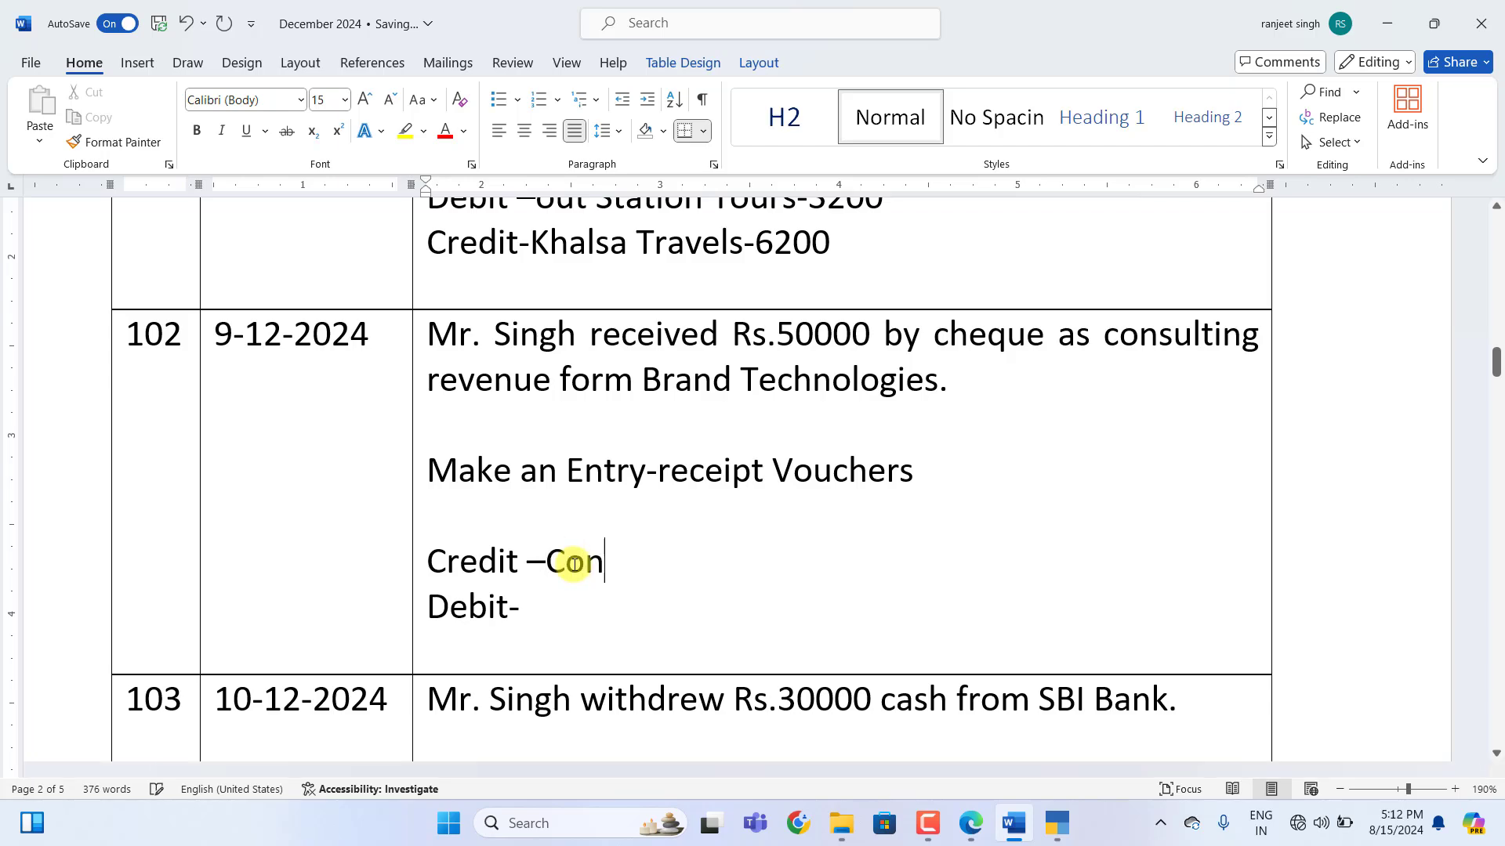
text(sulting Revenue-50000)
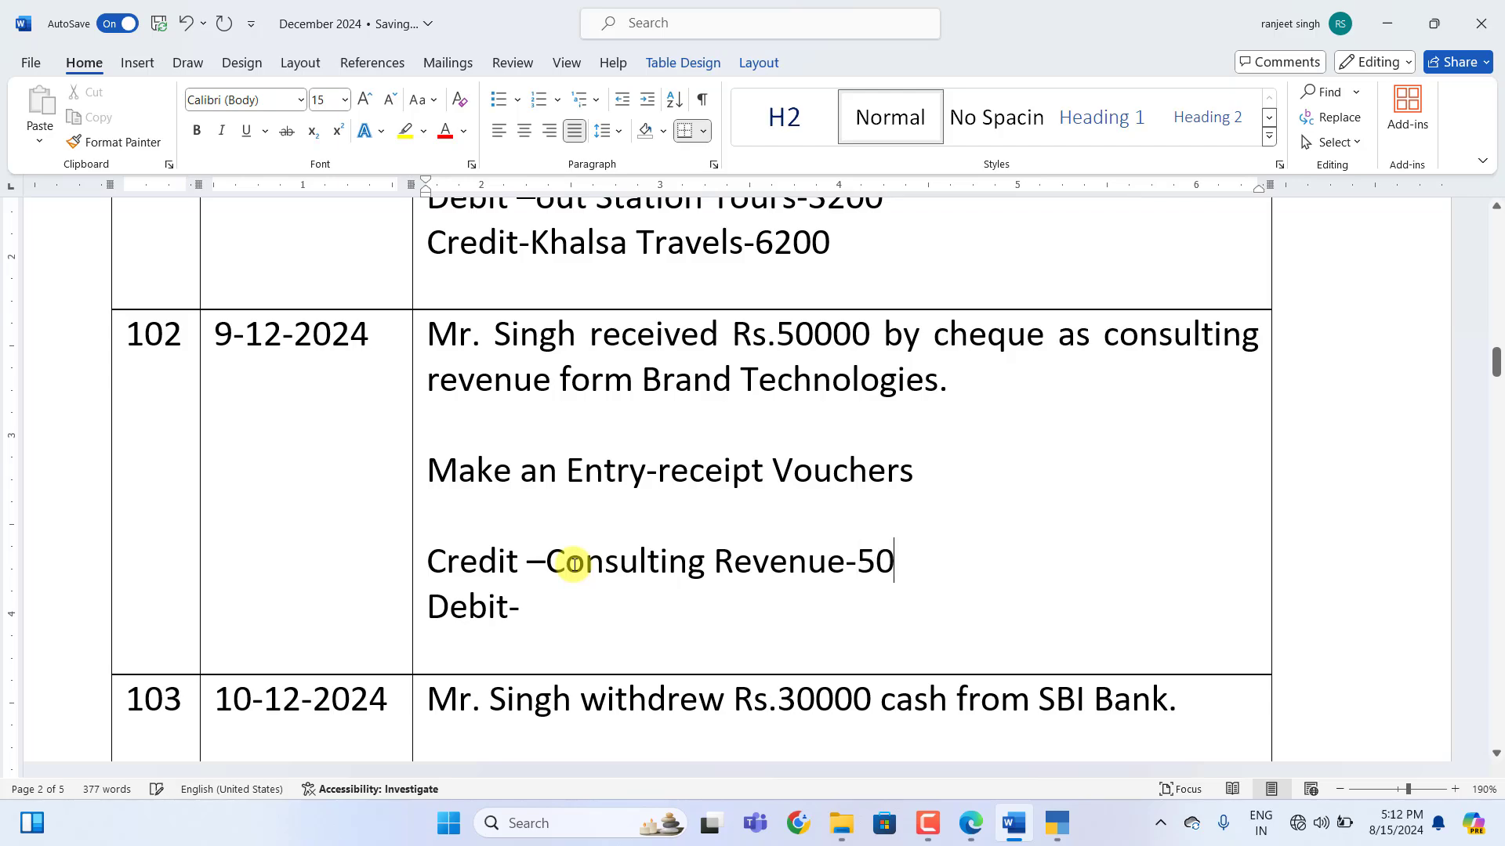
Complete transaction 102 with the debit "SBI Bank-50000"
click(522, 610)
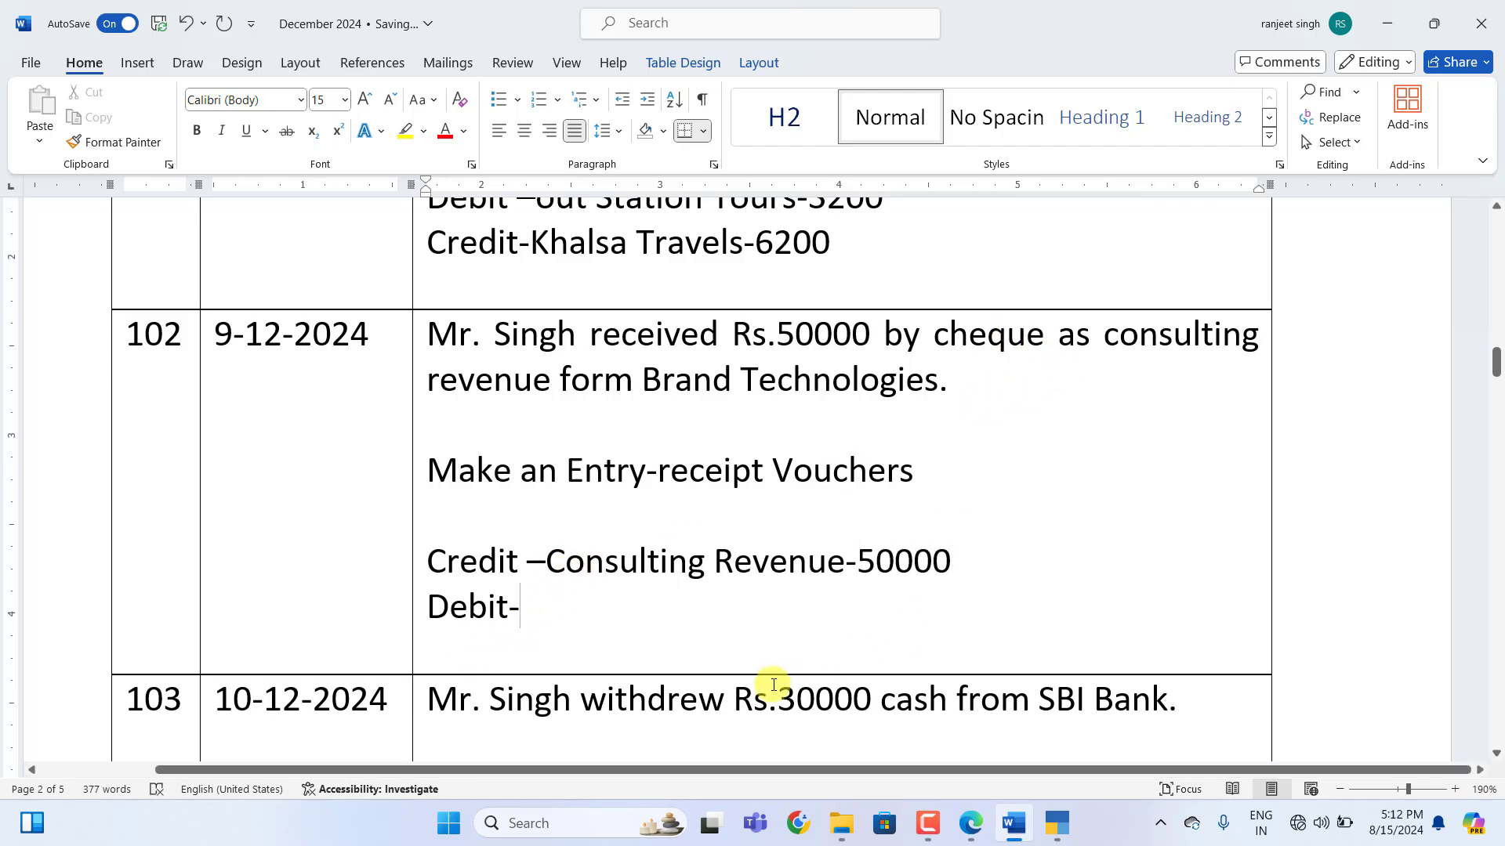
text(SBI)
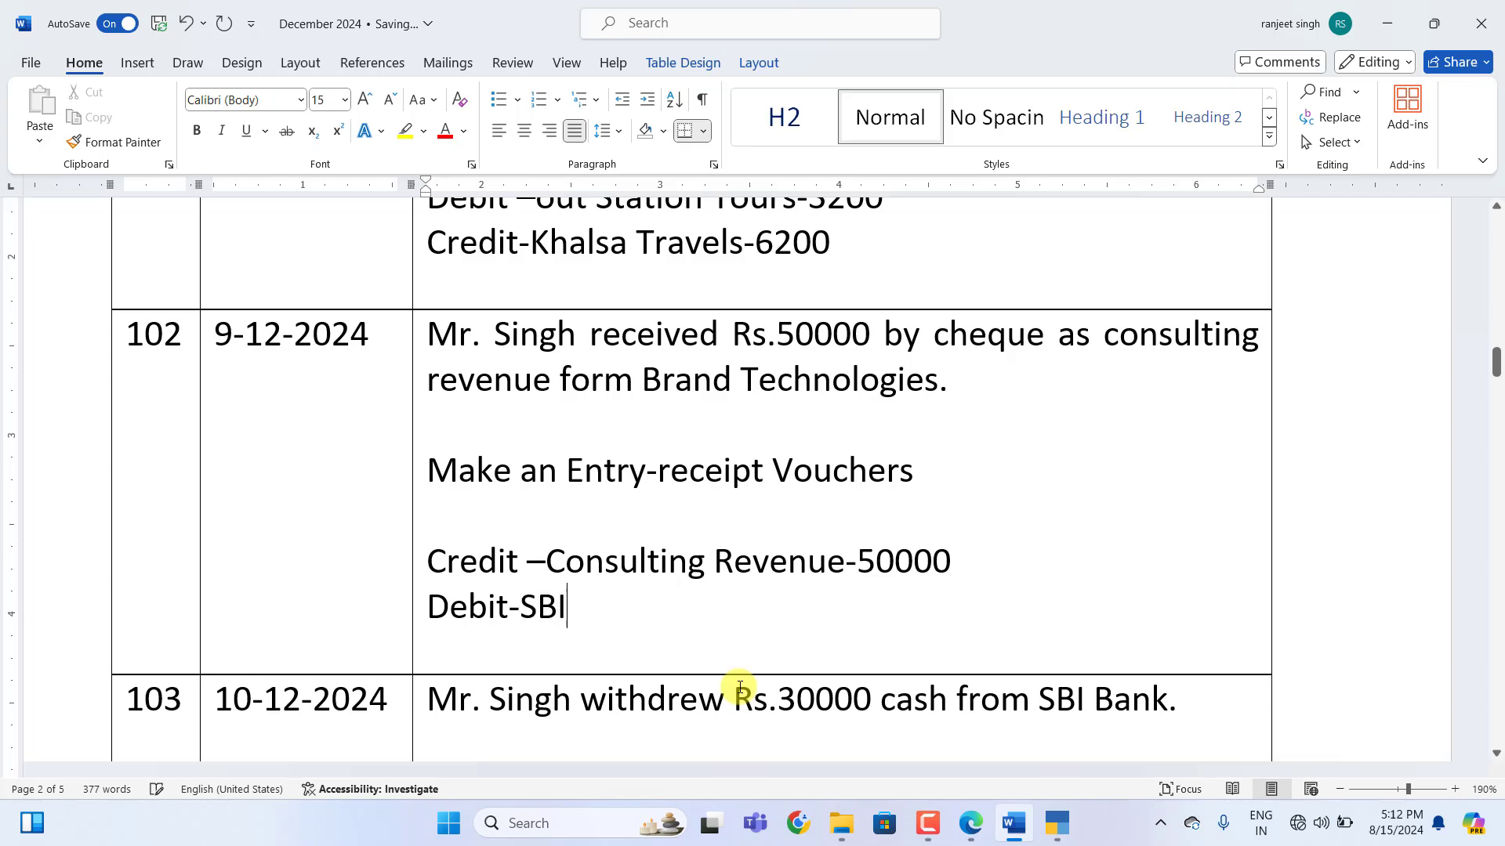
text( BAnk-)
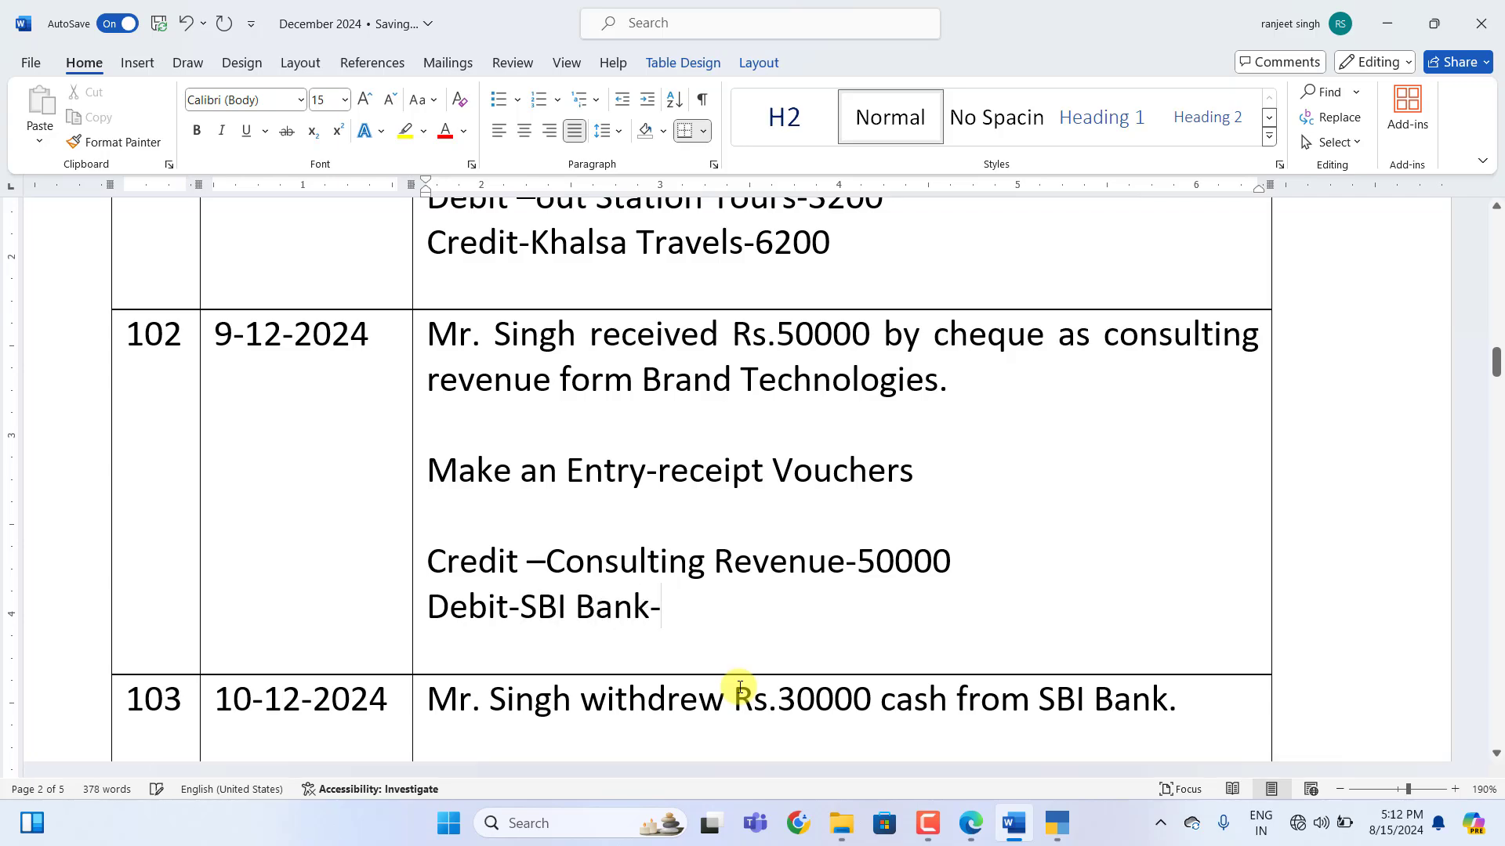
text(50000)
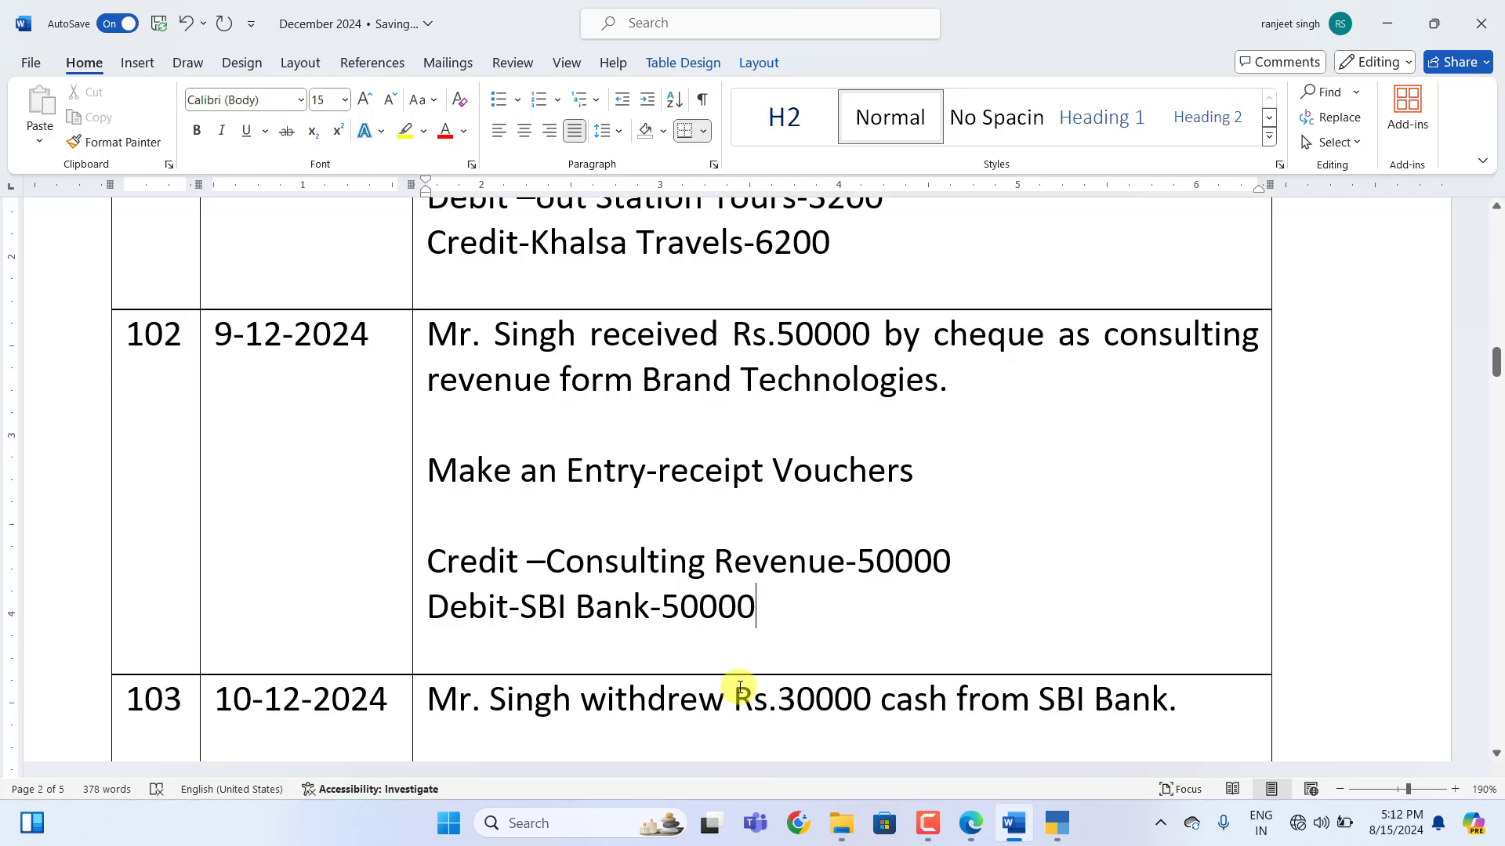
Switch to TallyPrime, change the voucher type to Receipt, and credit consulting revenue with 50,000
click(1047, 824)
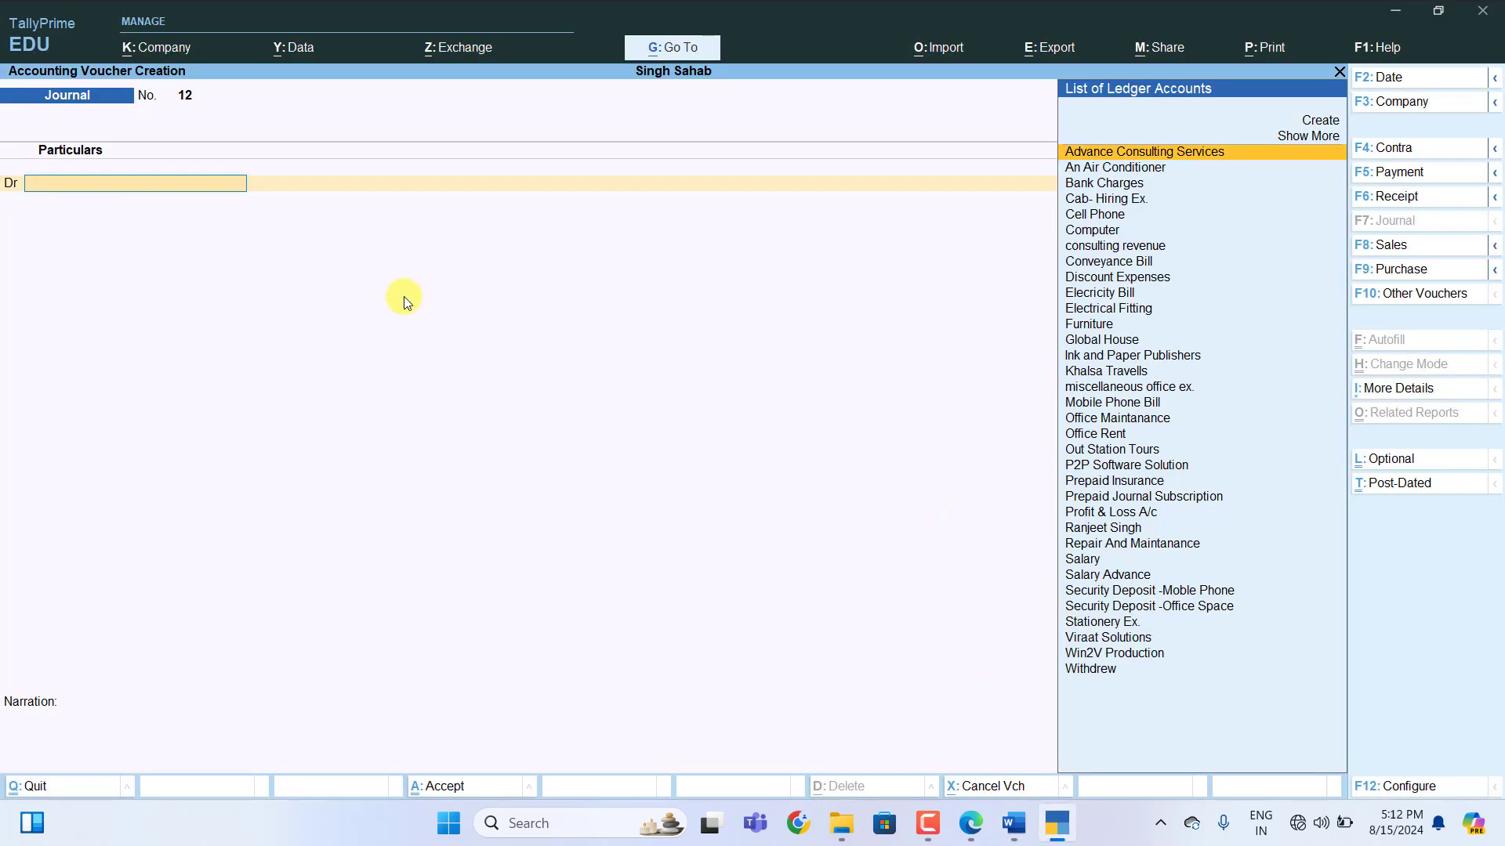
key(F6)
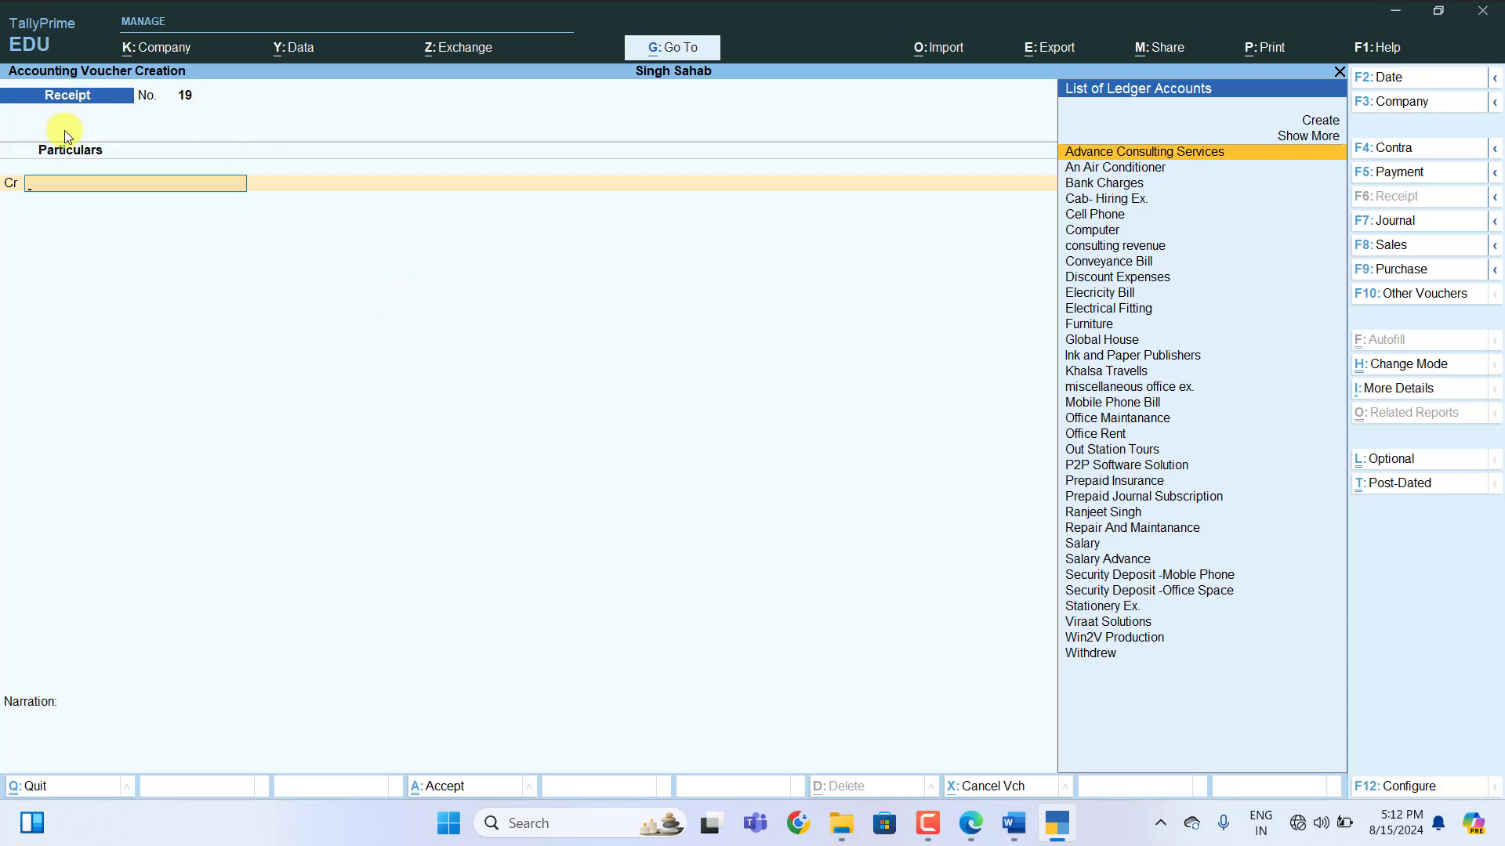
text(C)
key(Up)
key(Up)
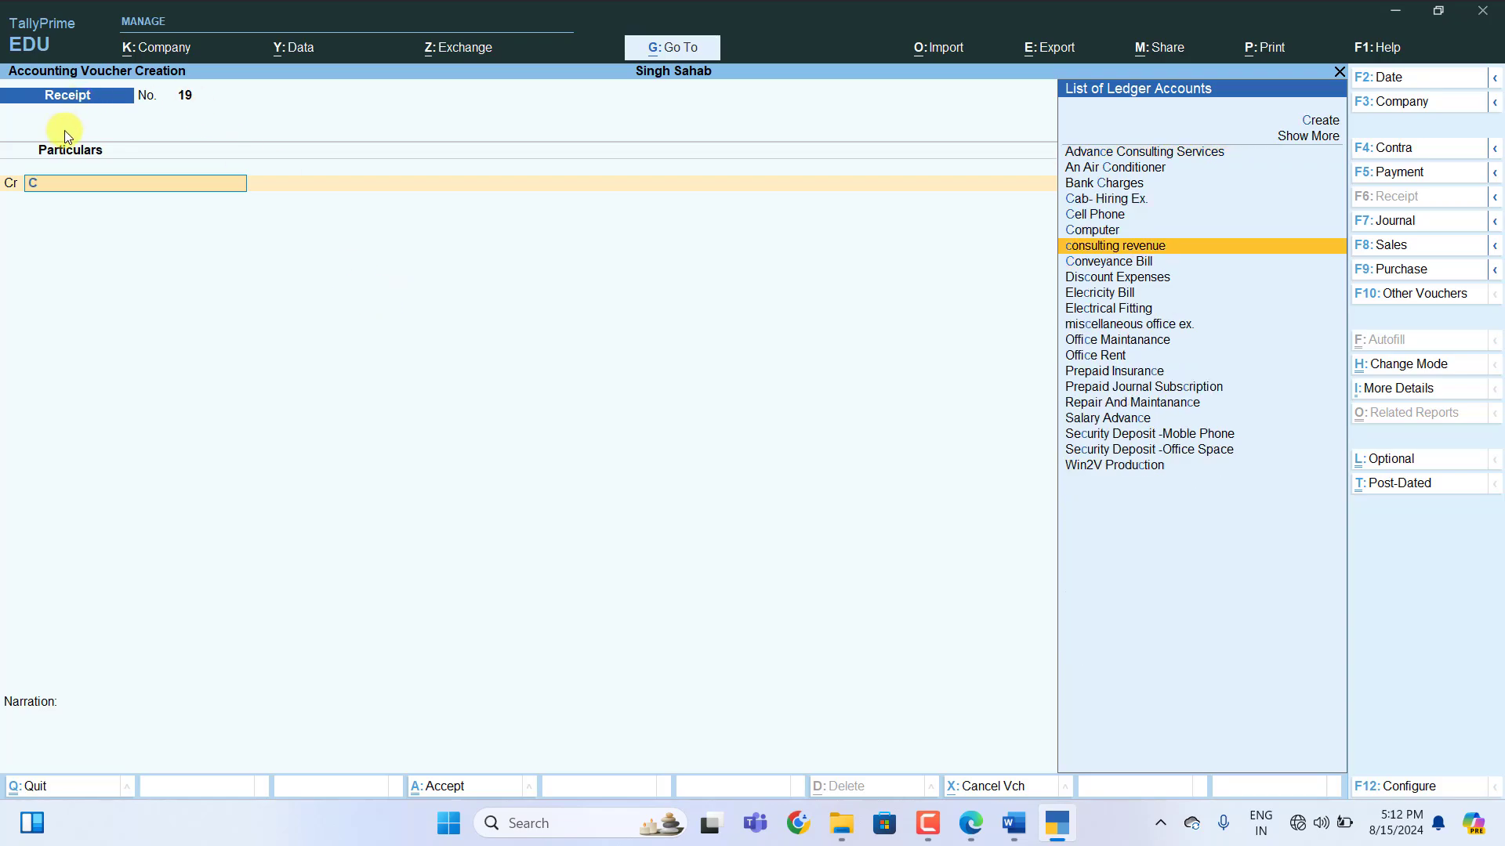
key(Return)
text(50,00)
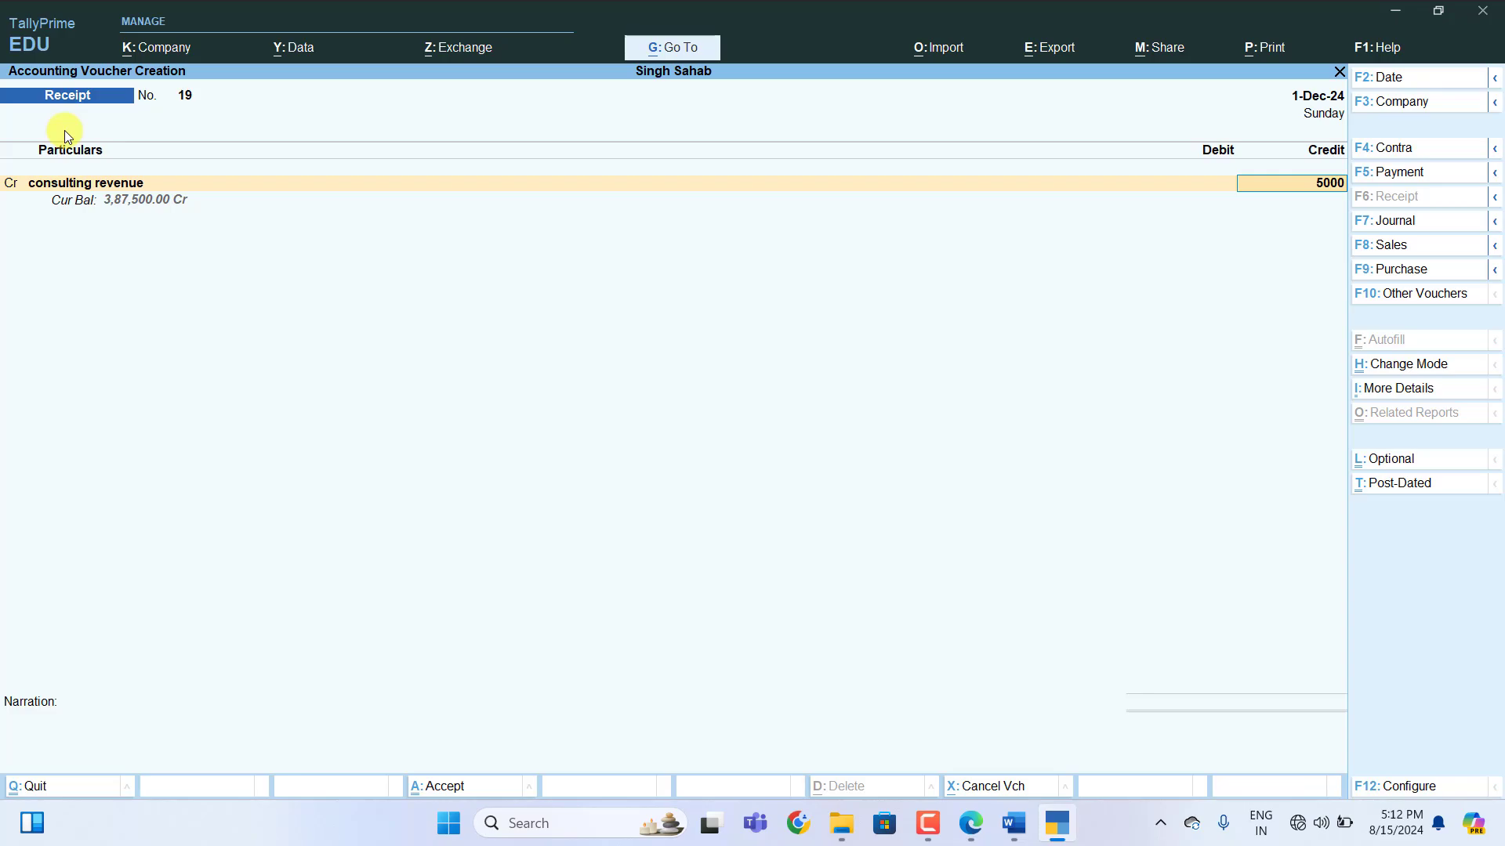
text(0)
key(Return)
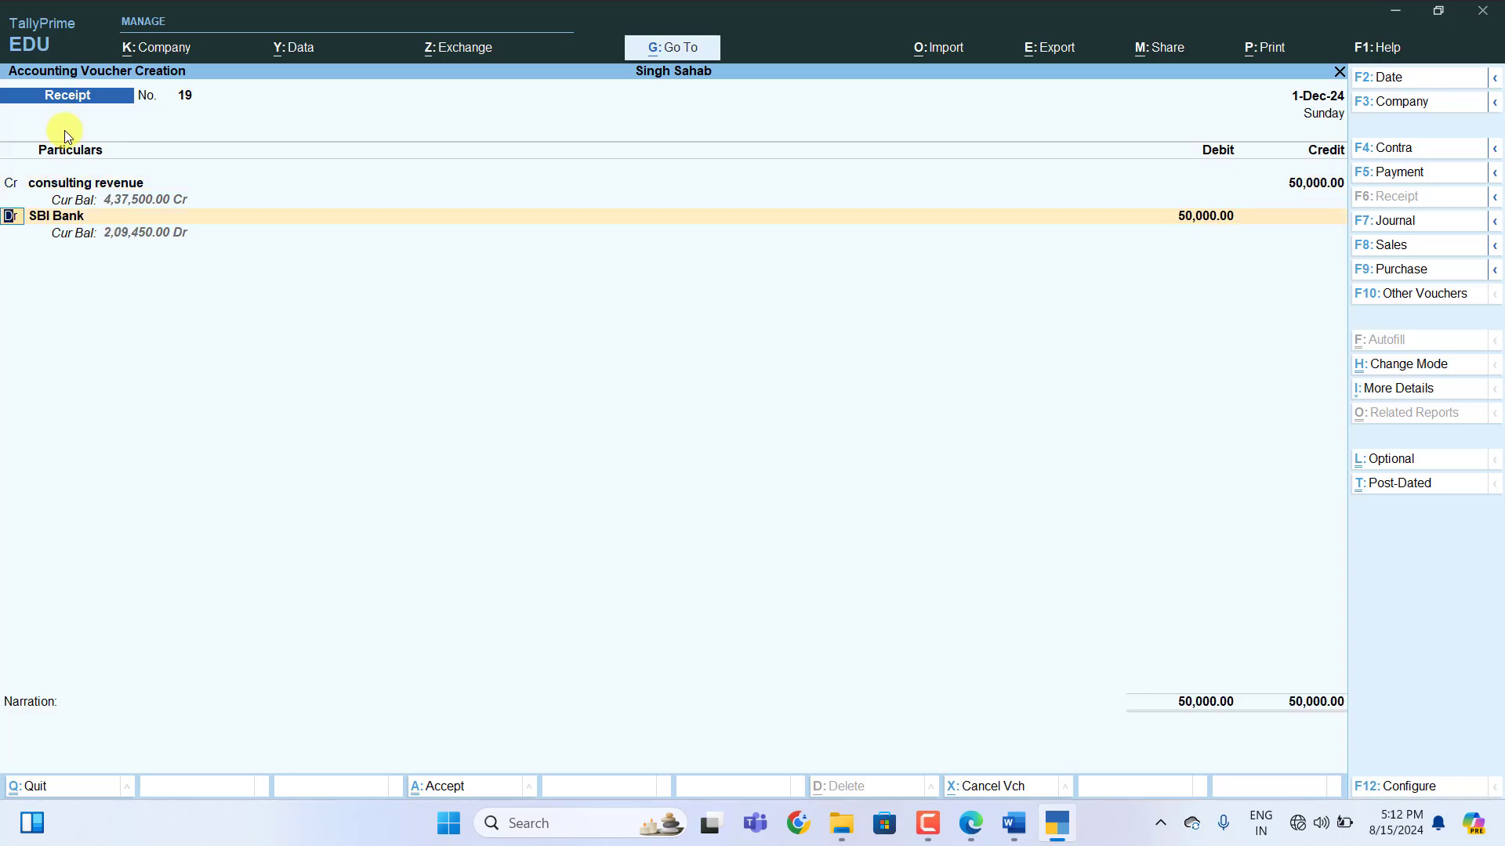
Debit SBI Bank with 50,000, keep the Cheque/DD bank allocation without an instrument number, and save the receipt voucher
key(Return)
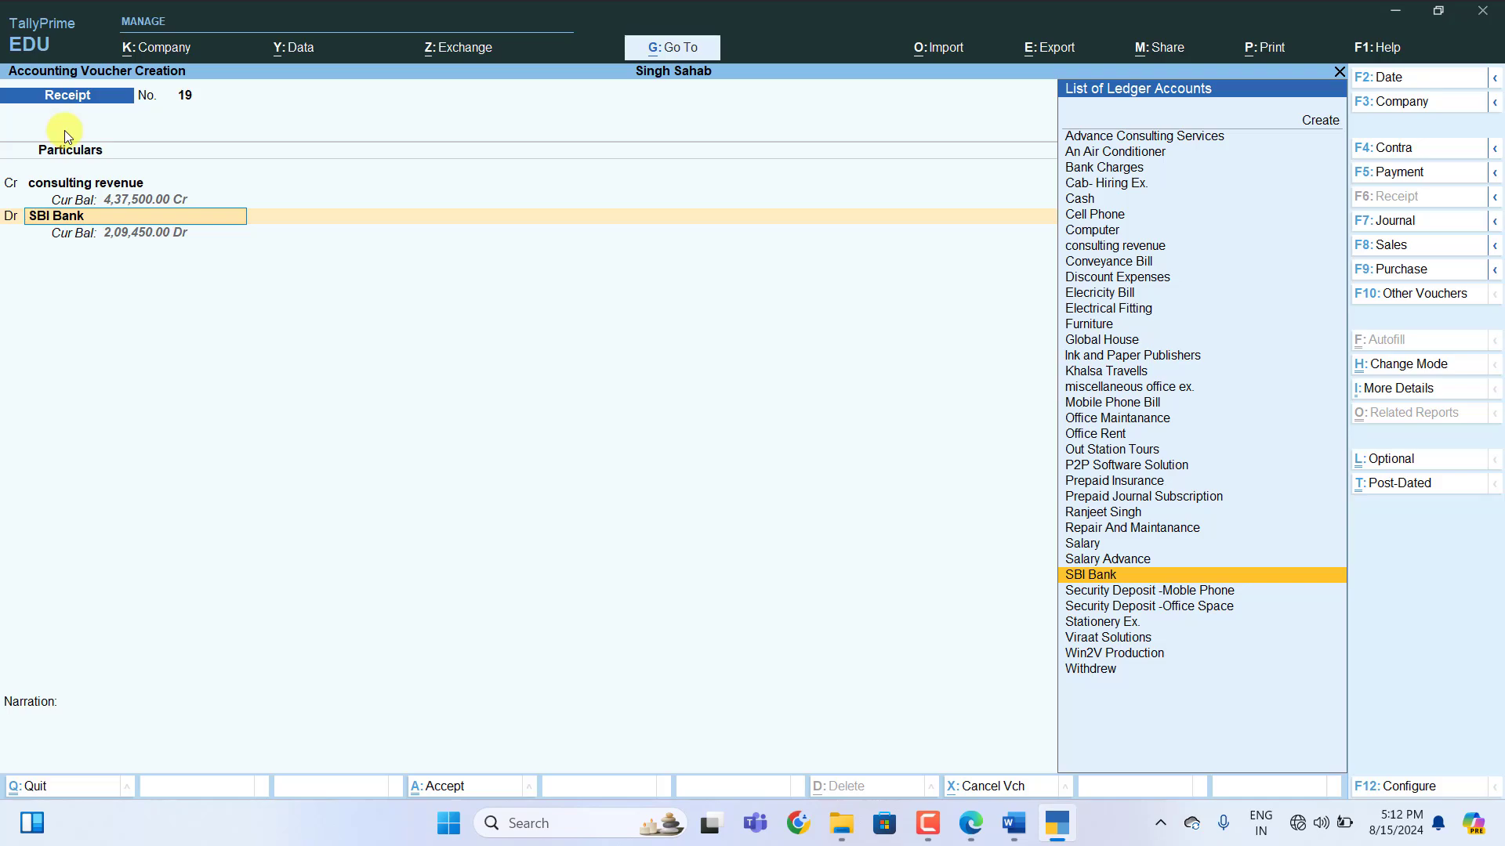
key(Return)
key(Return)
key(Return)
key(Return)
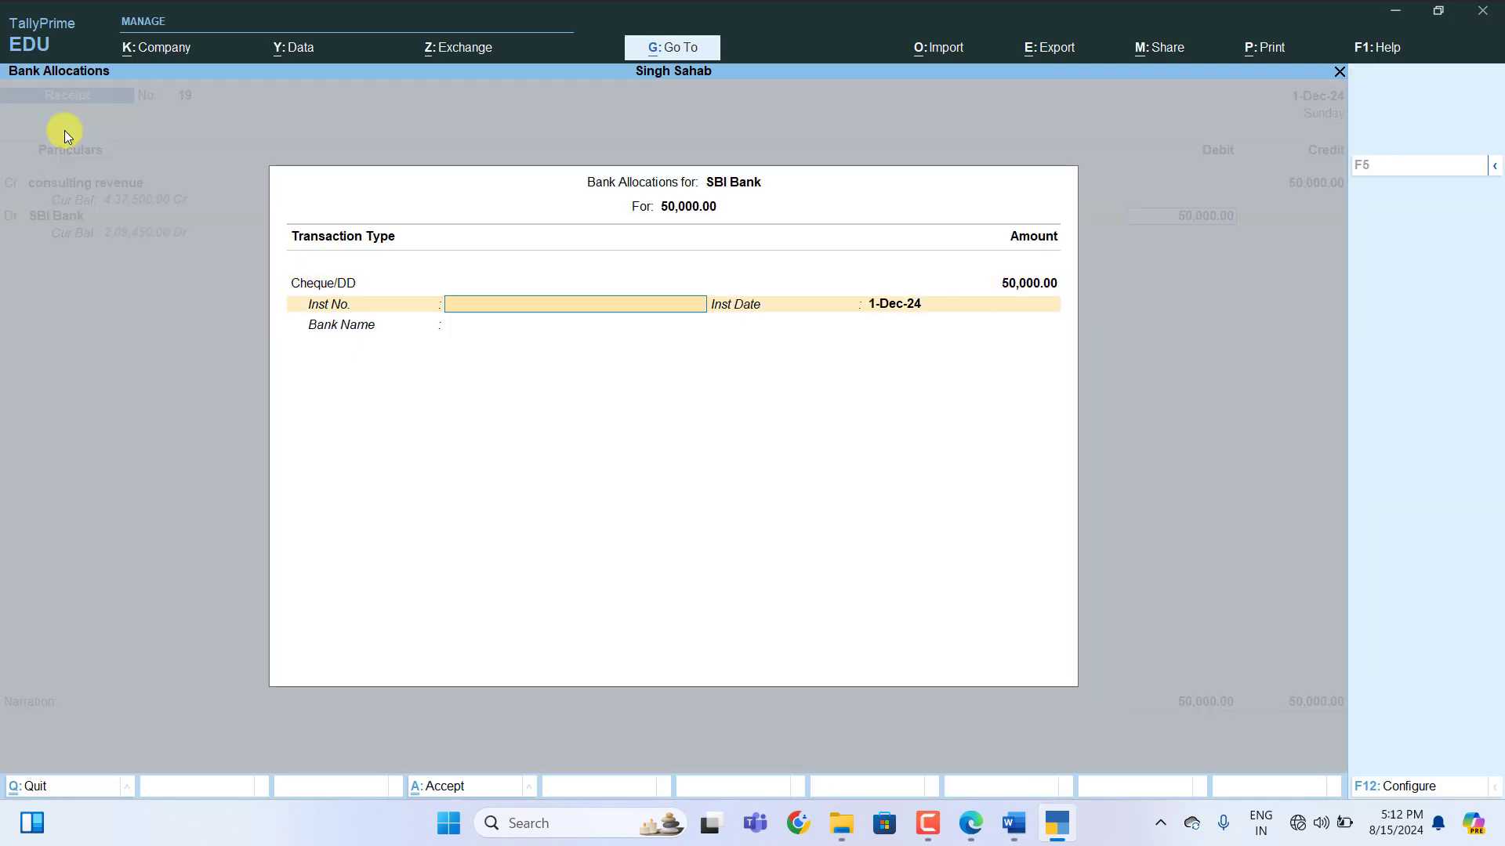
key(Return)
key(Return)
key(Return)
key(Return)
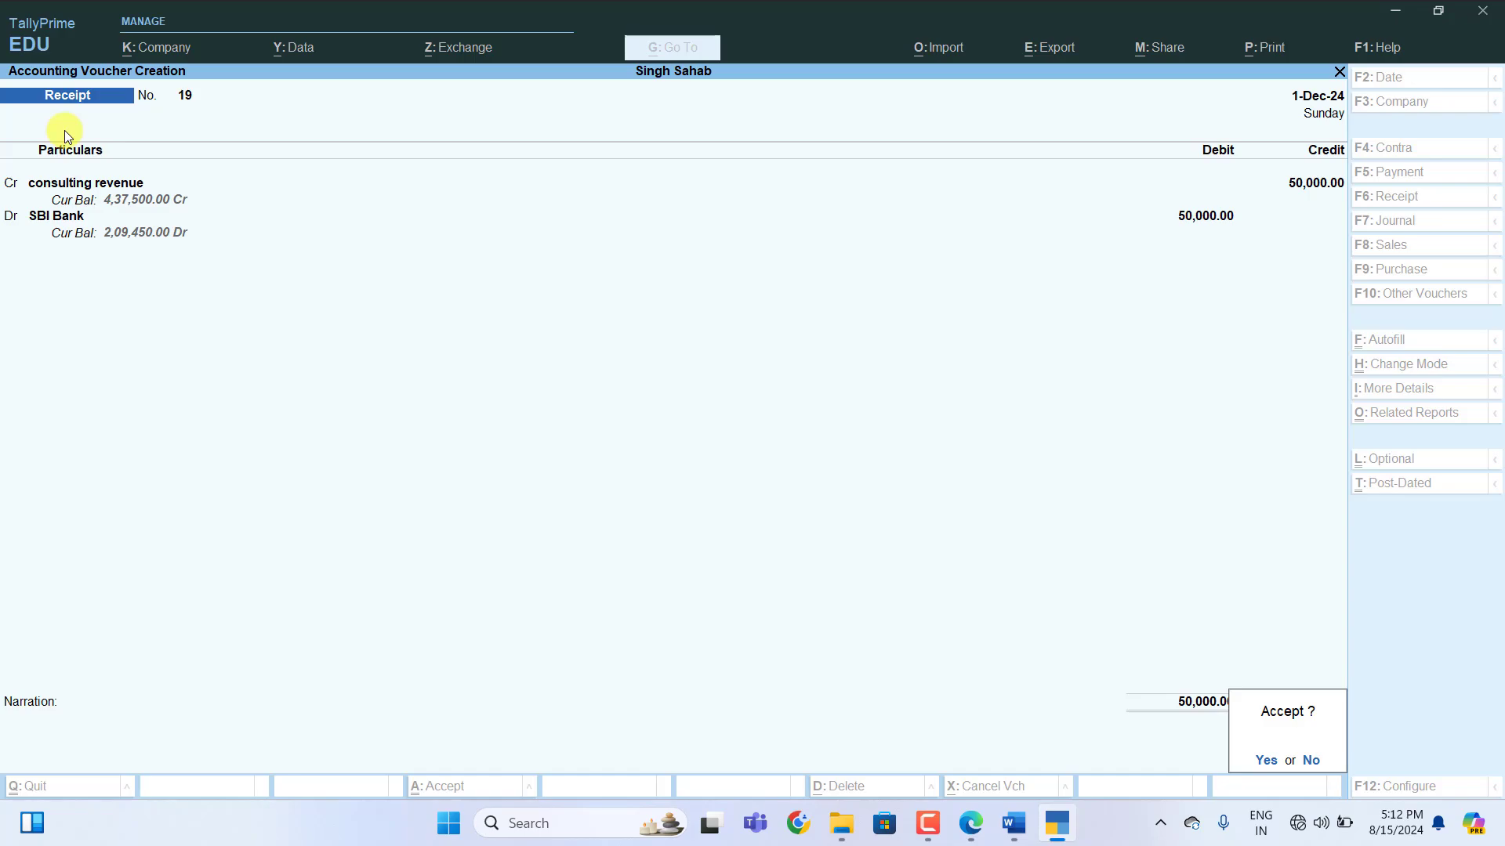
key(Return)
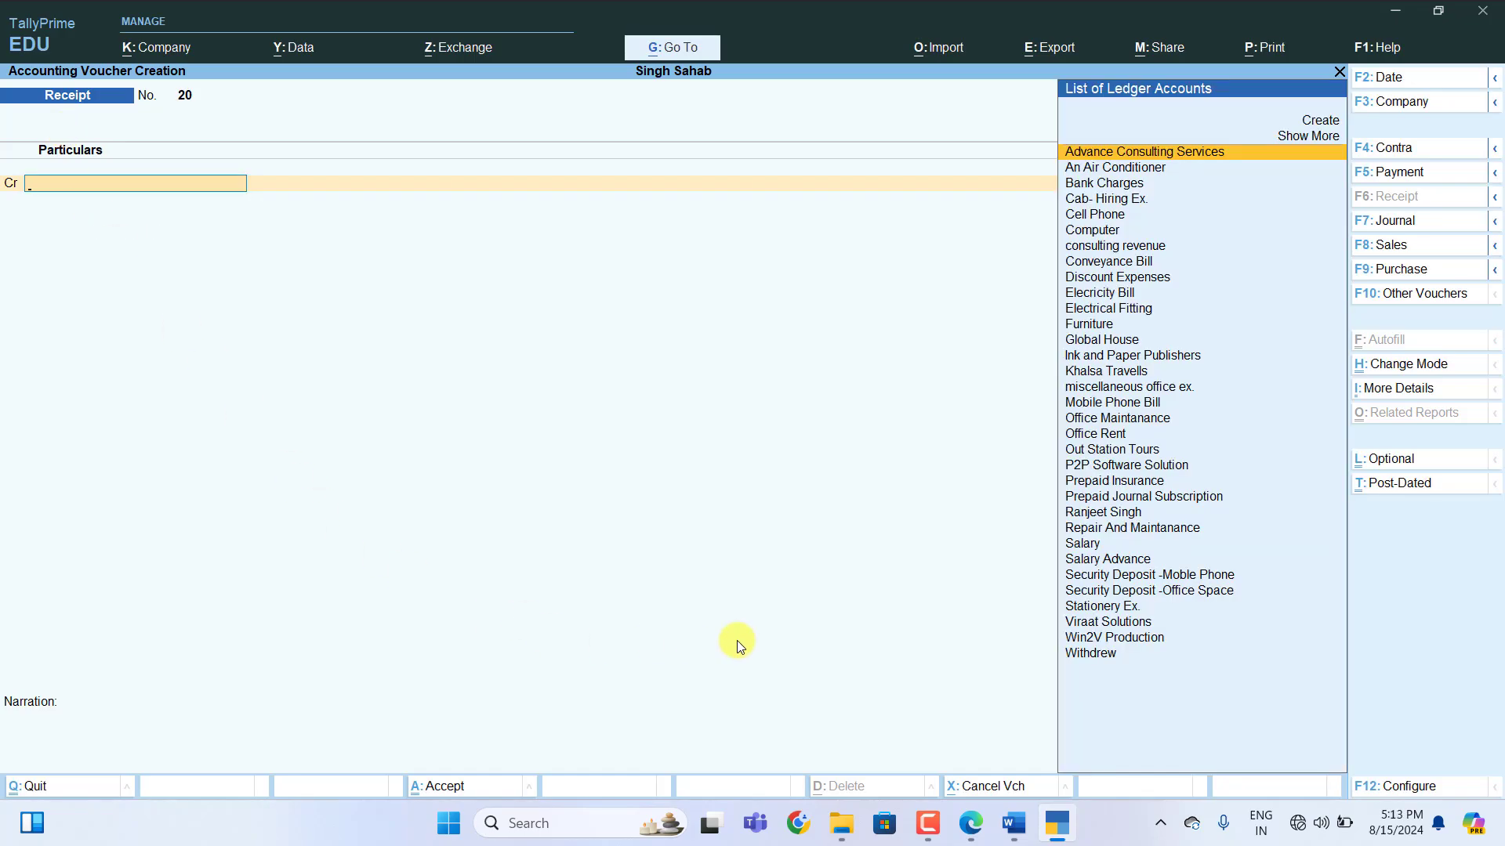
Switch to the Word document and fill in transaction 103's entry type as "Contra Vouchers"
click(1013, 823)
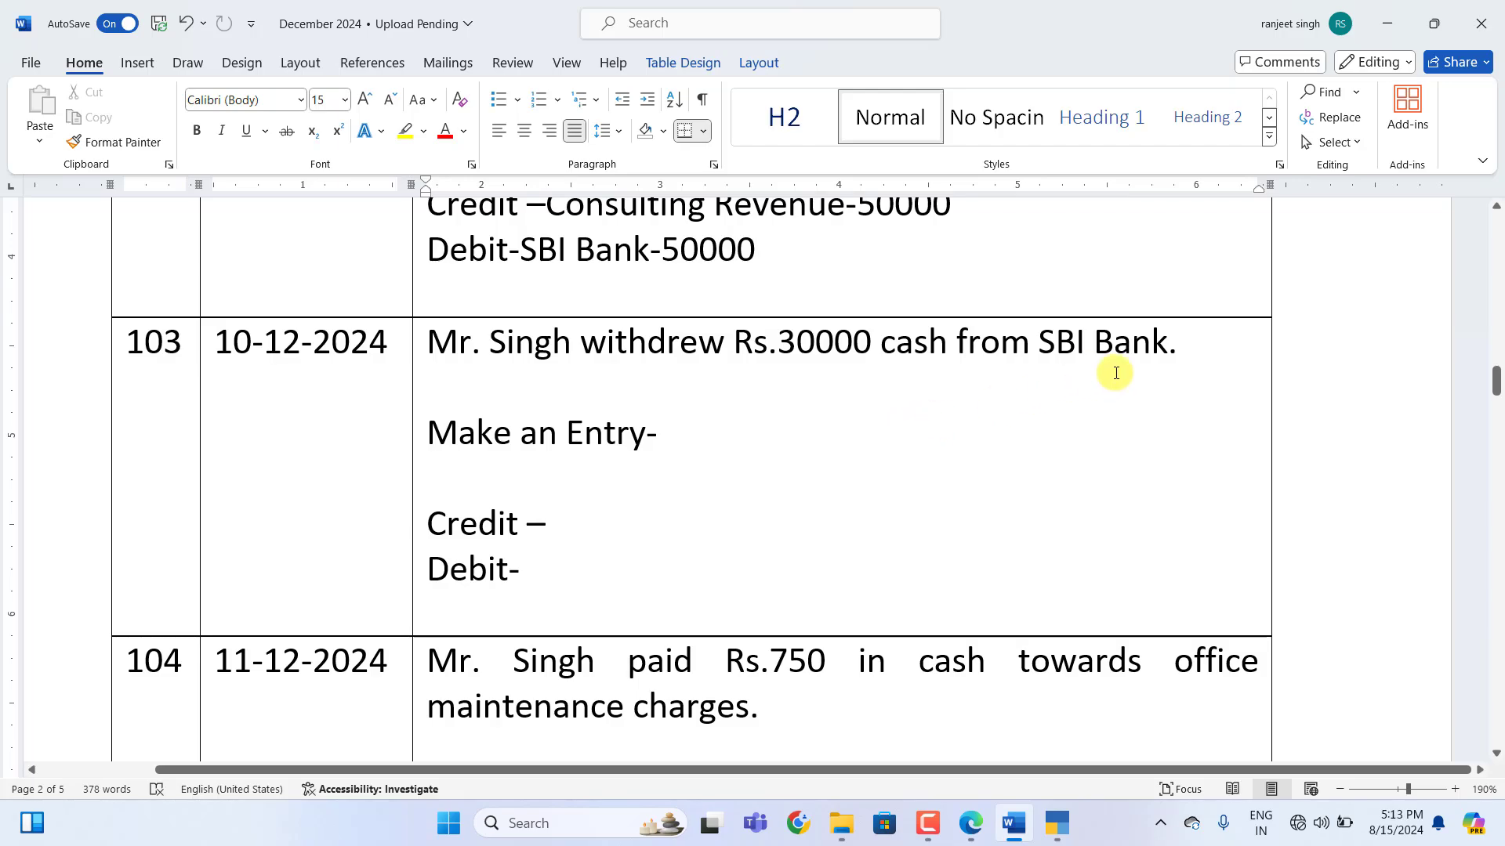
click(704, 441)
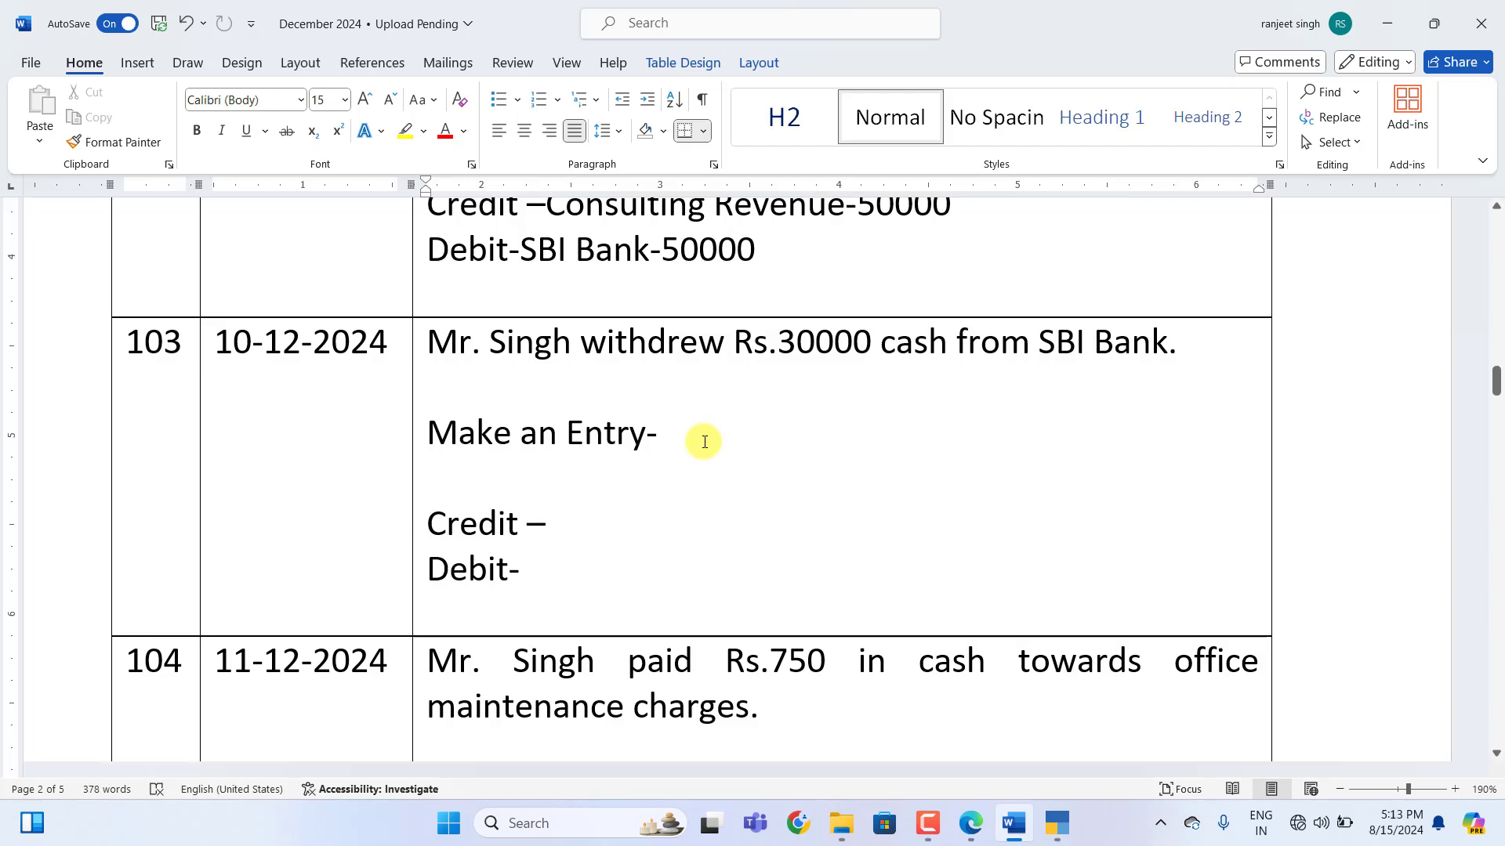
text(Contra )
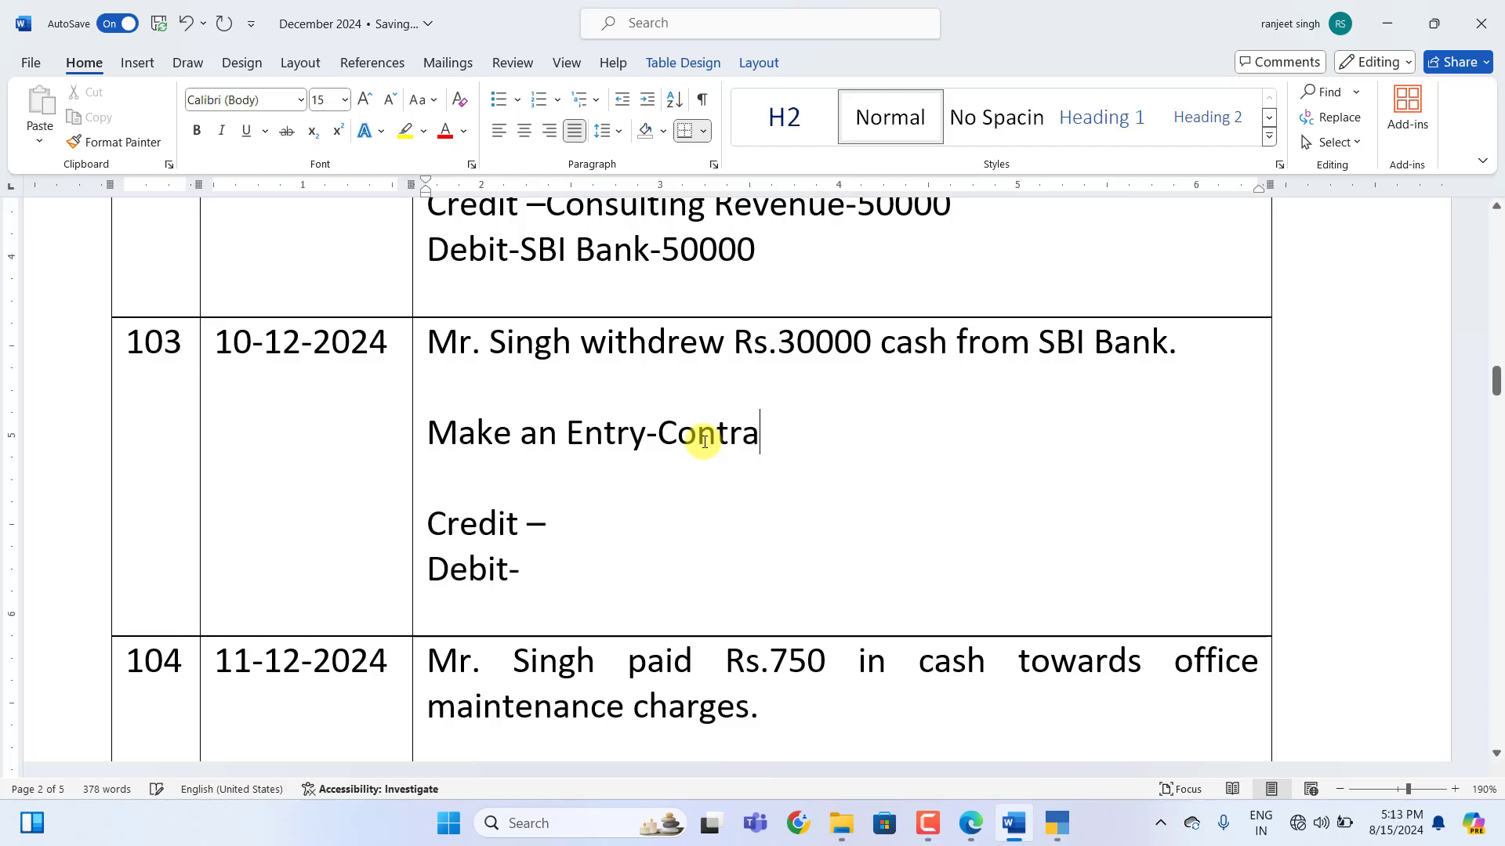
text(Vouchers)
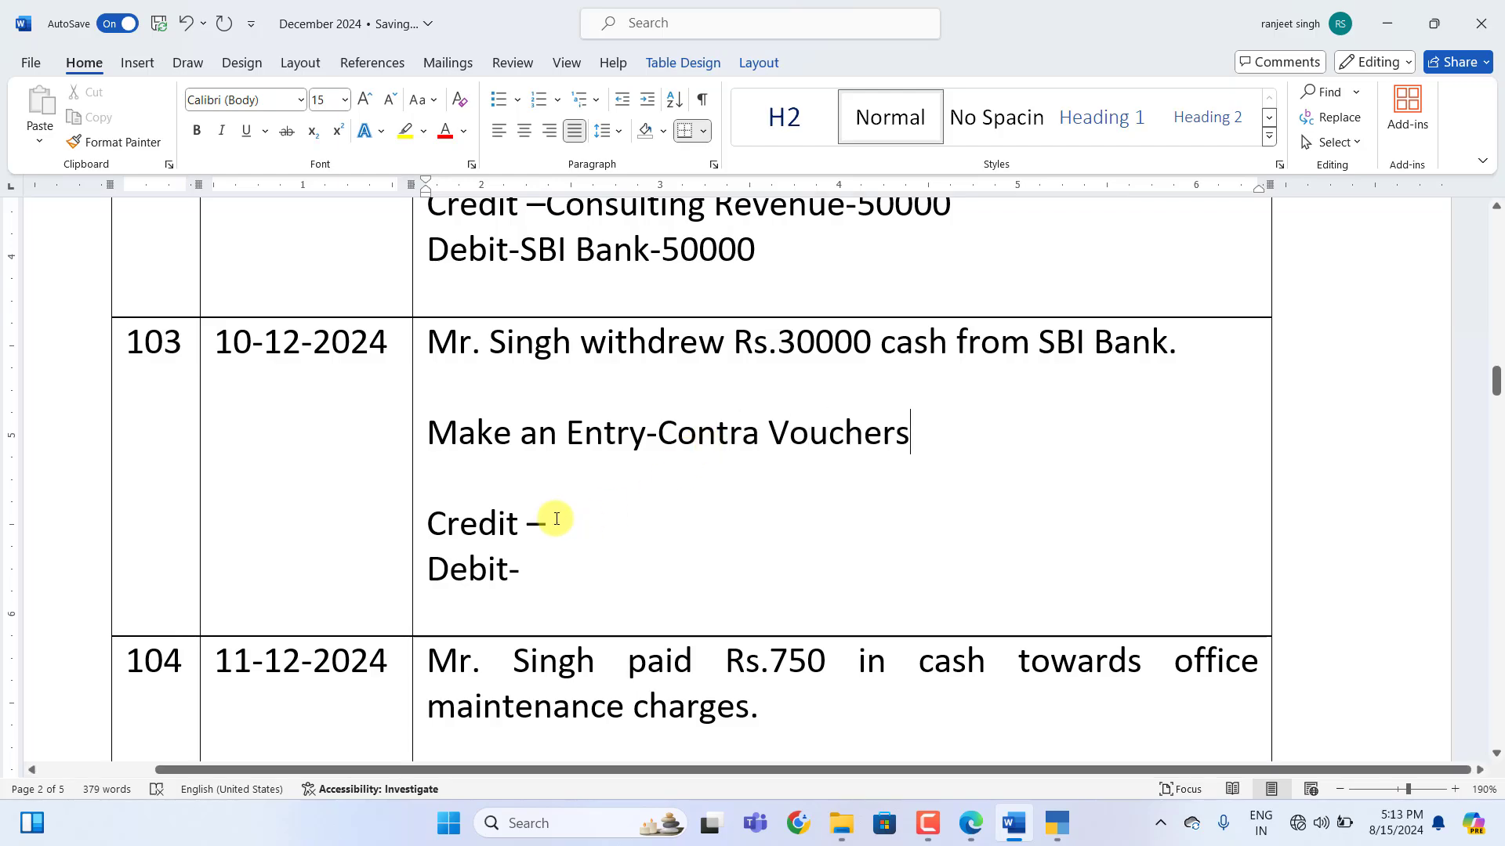
Complete transaction 103 with the credit "SBi Bank-30000" and the debit "Cash-30000"
click(555, 519)
text(S)
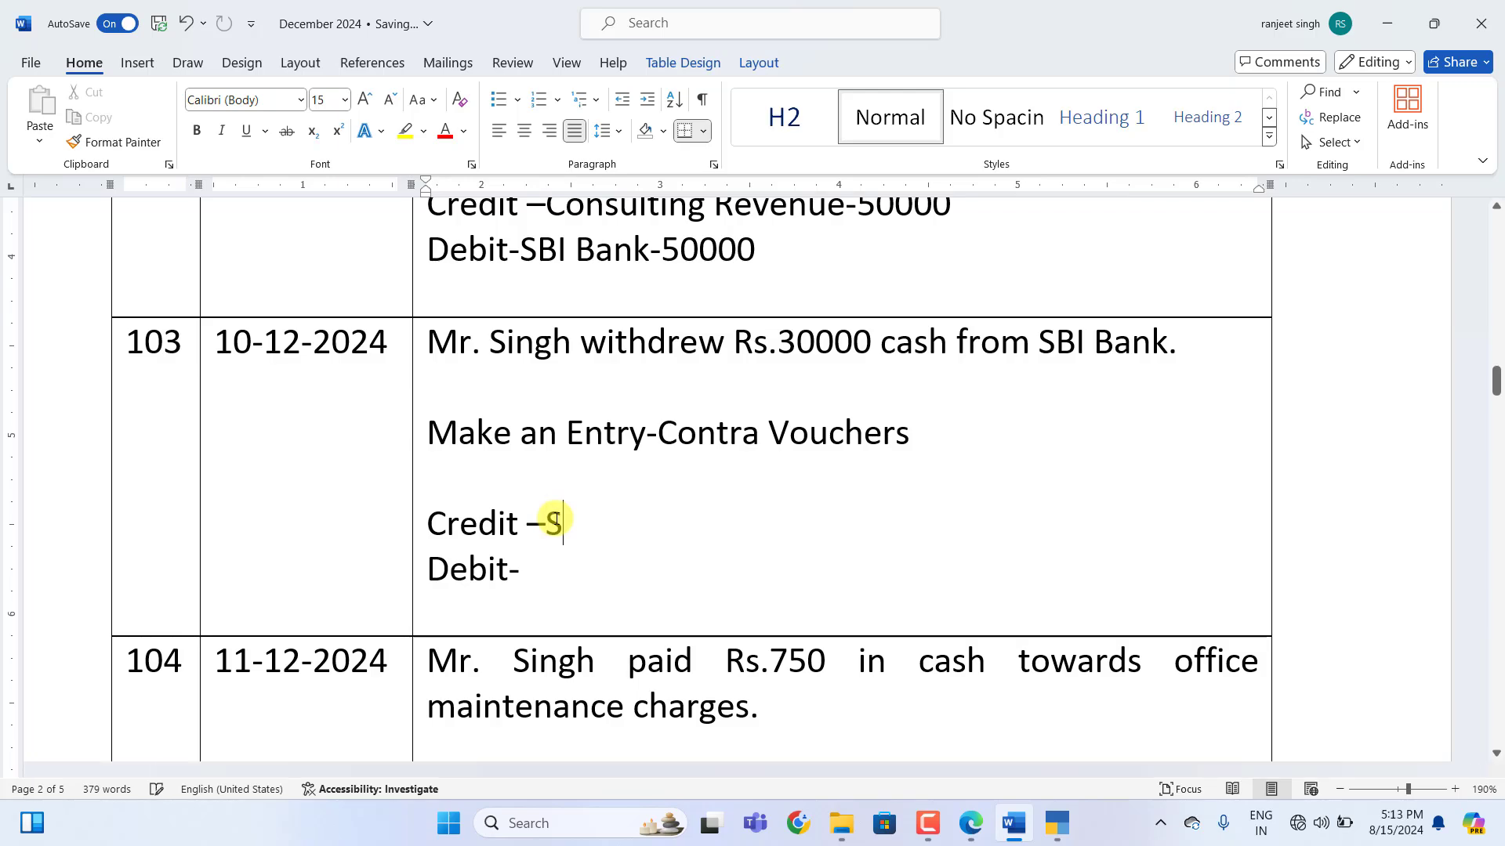
text(Bi Bank-)
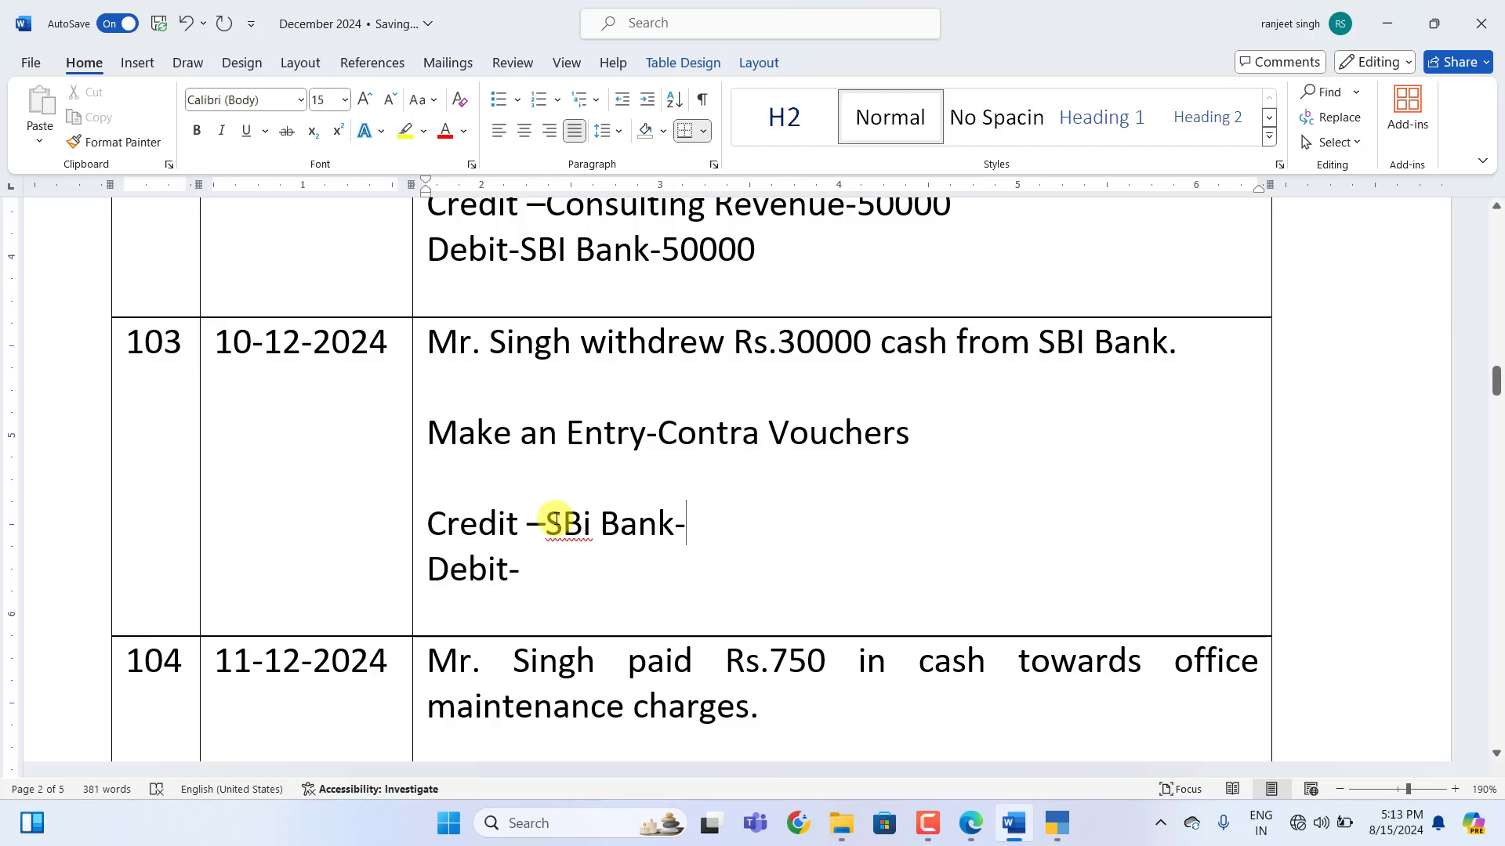
text(30000)
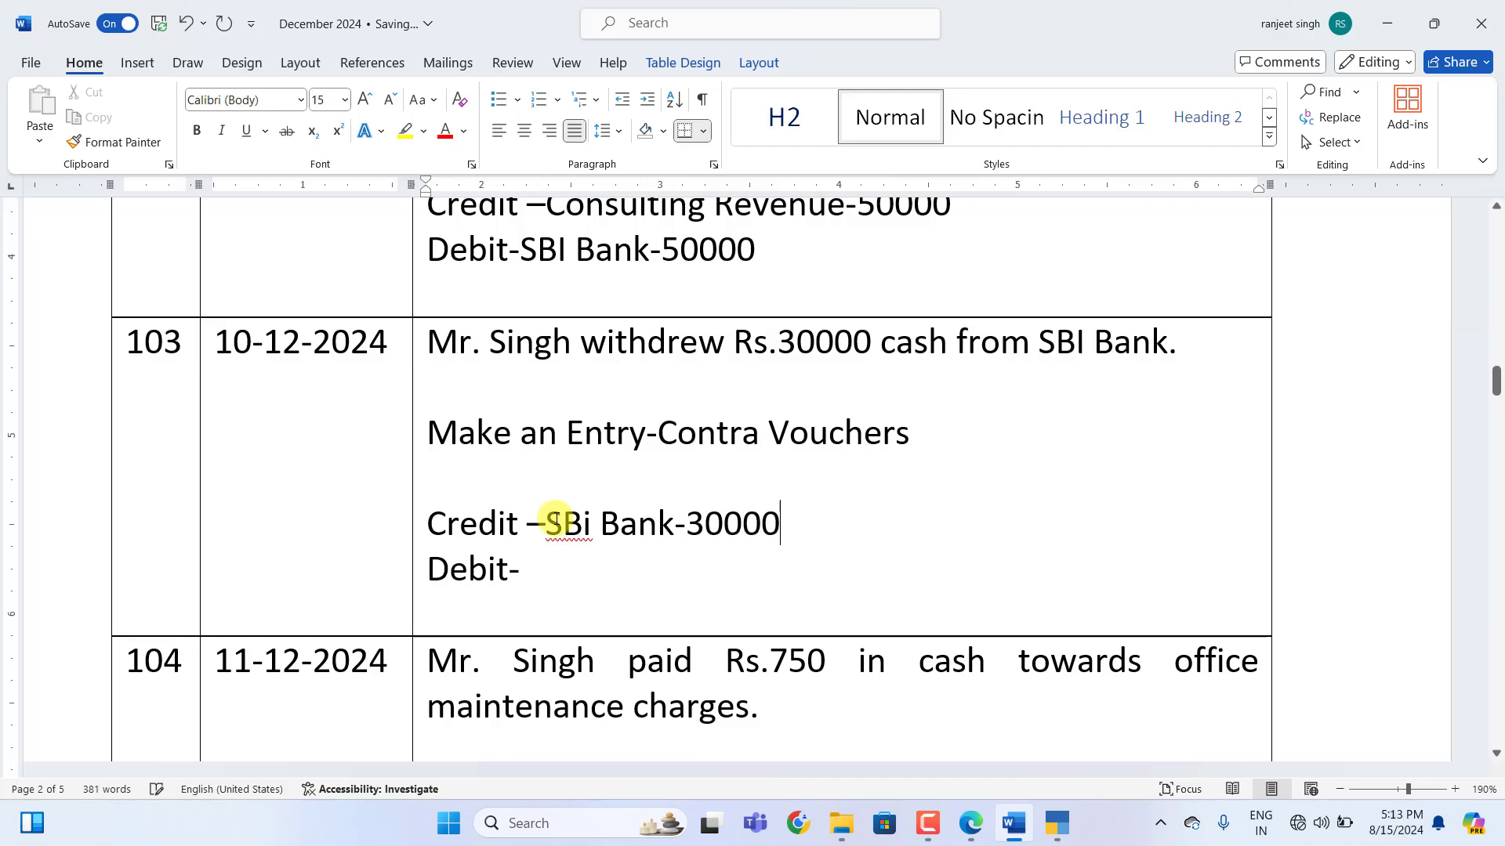
click(552, 574)
text(Cas)
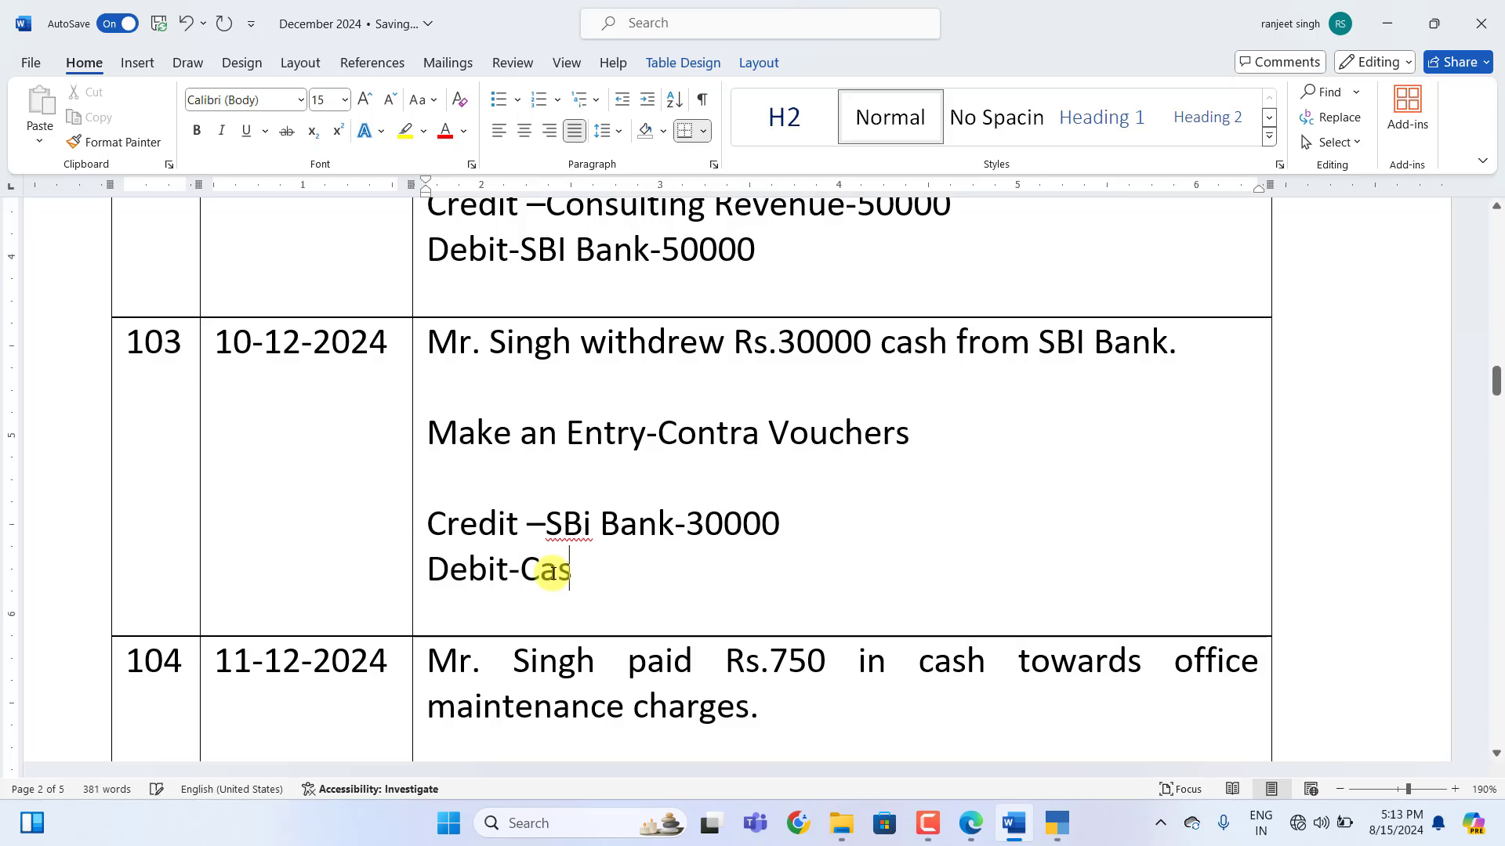
text(h-30000)
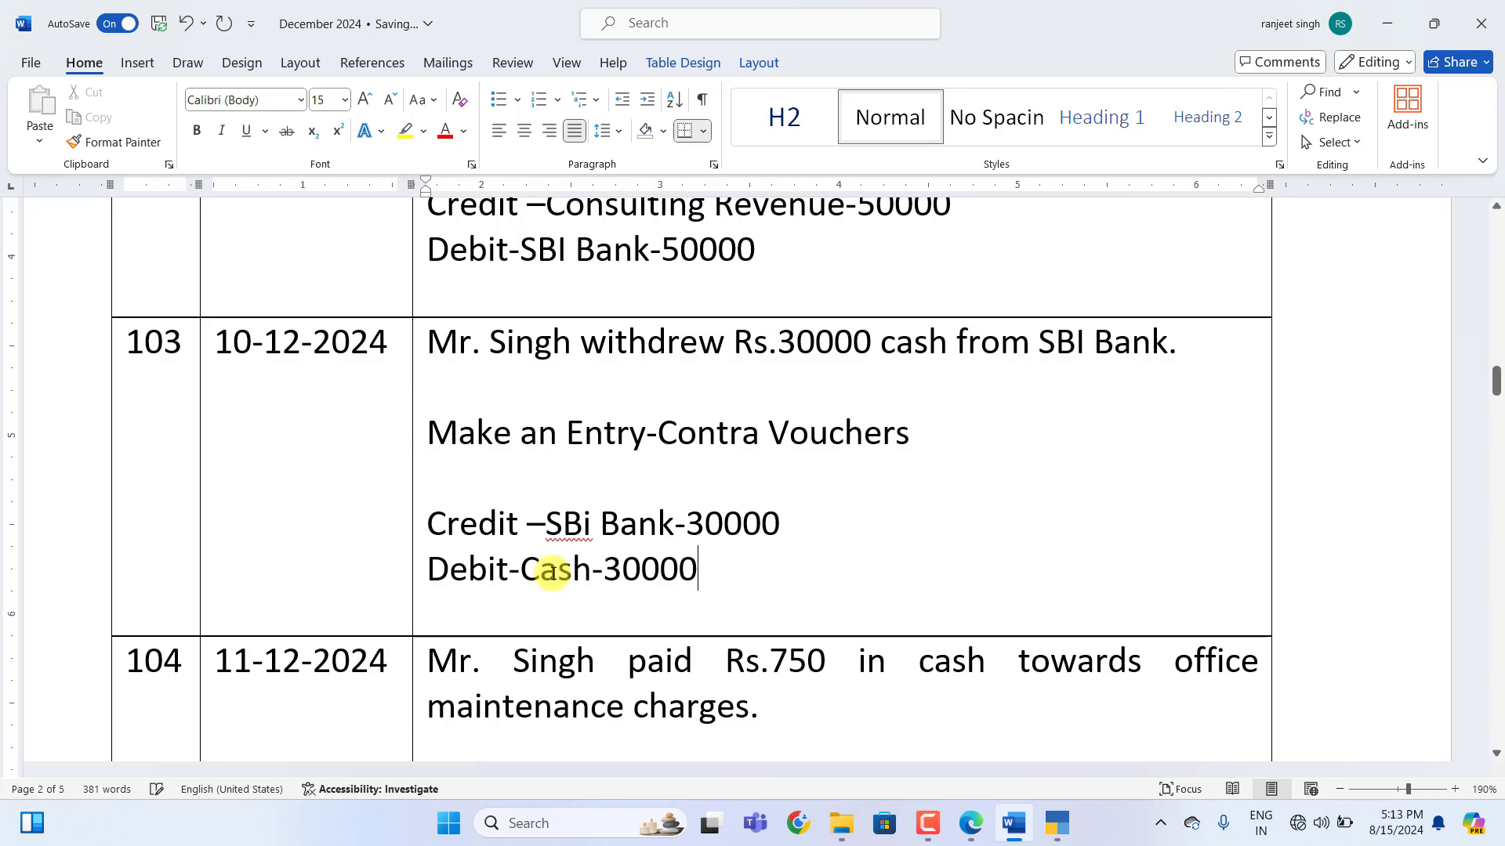
Switch to TallyPrime, change the voucher type to Contra, and credit SBI Bank with 30,000
click(1055, 822)
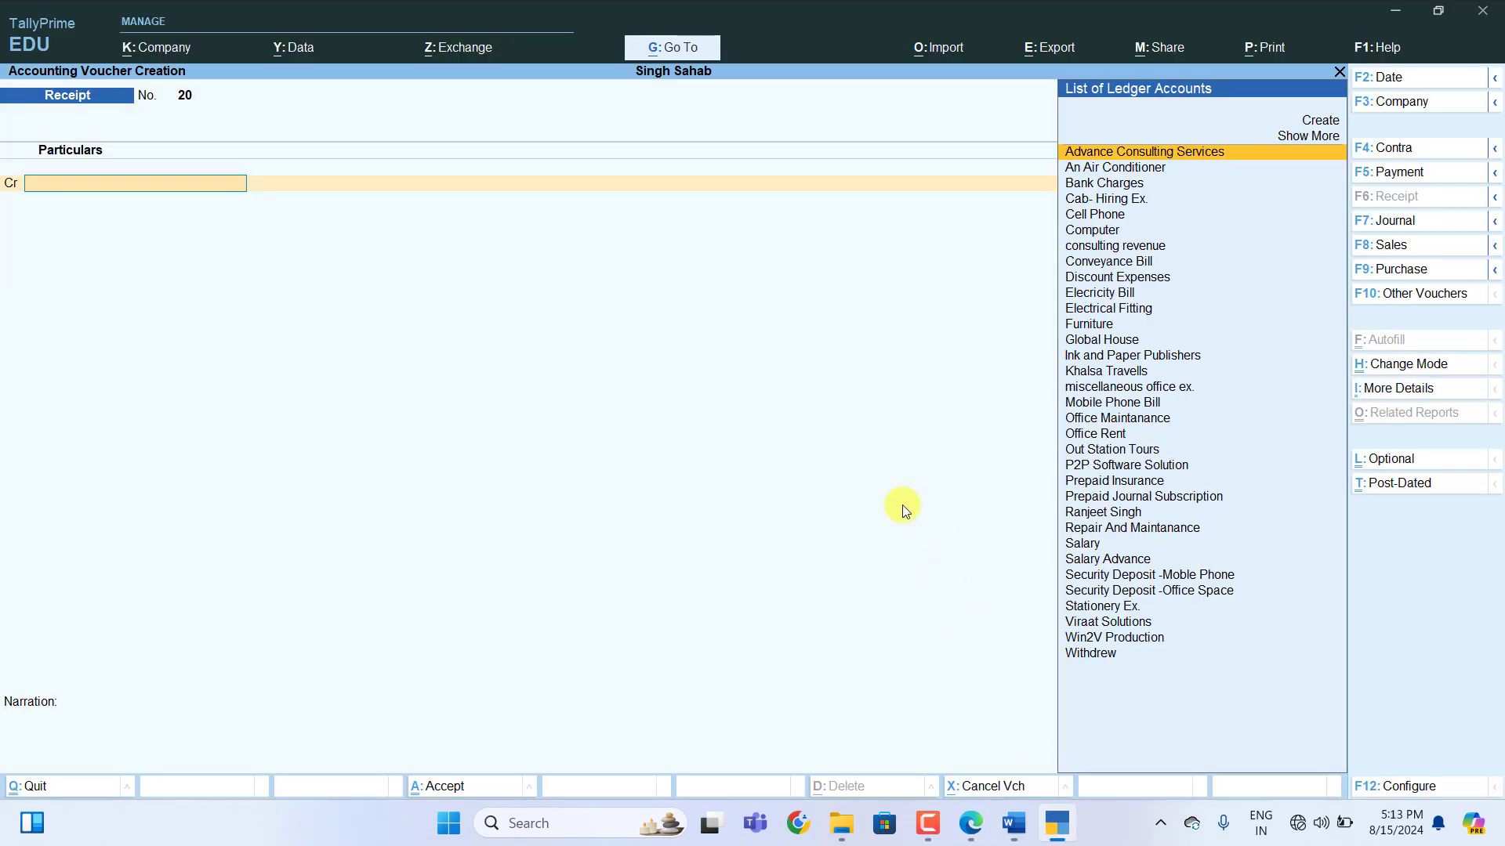
key(F4)
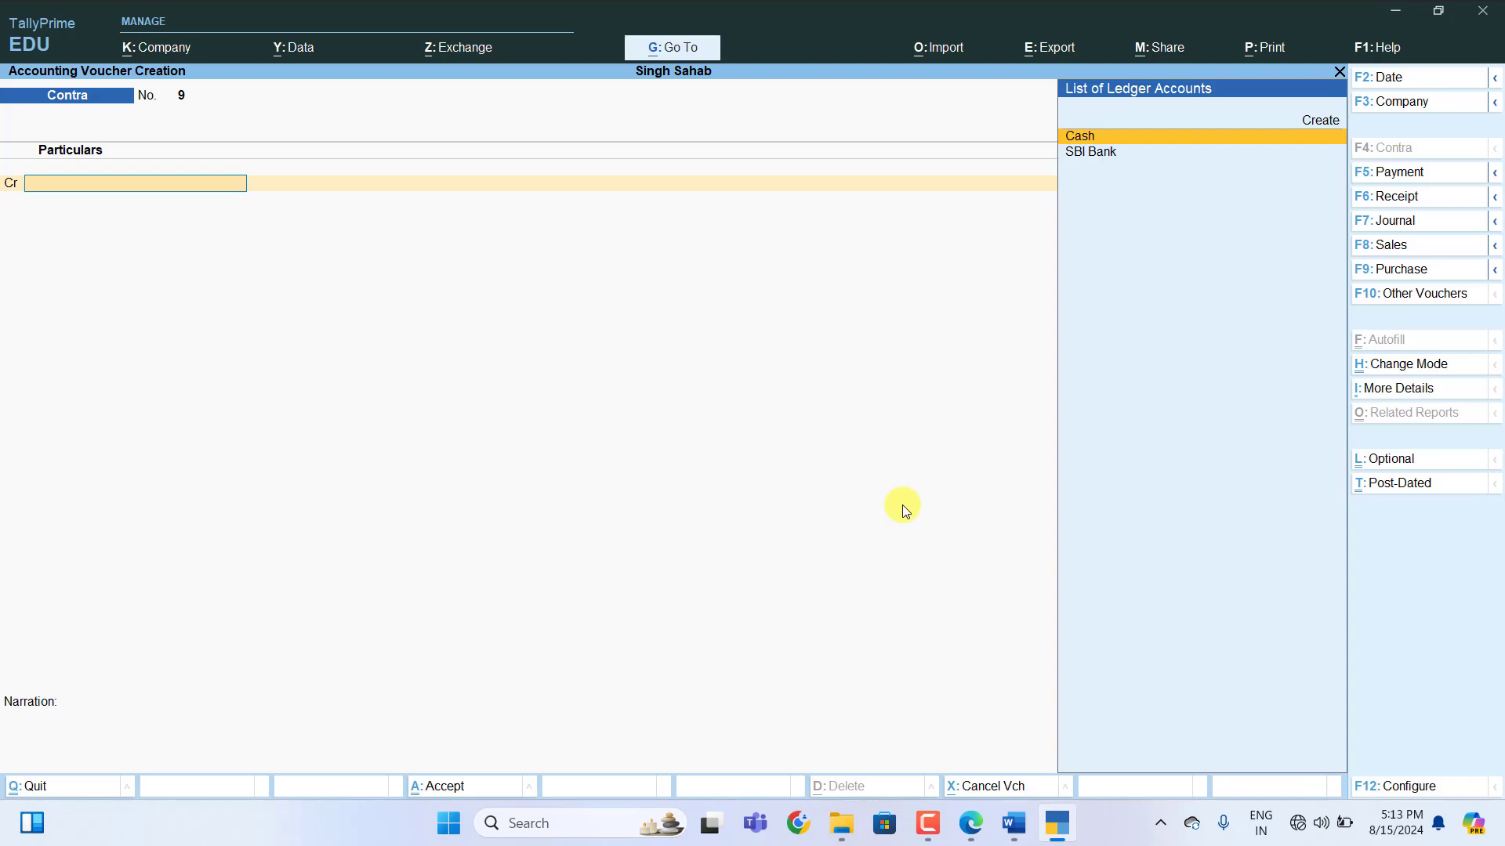
key(Down)
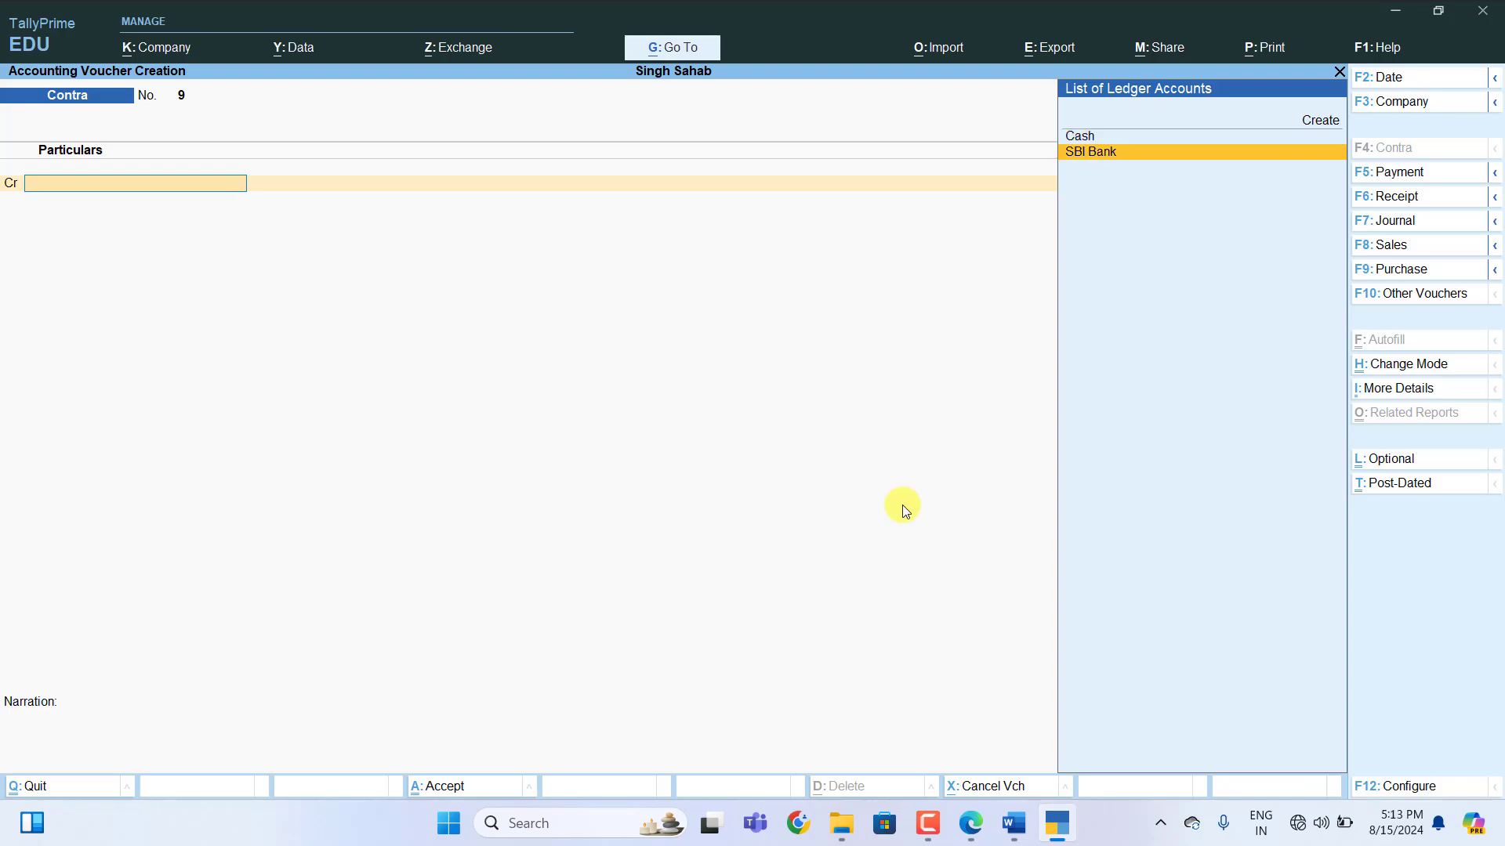
key(Return)
text(30)
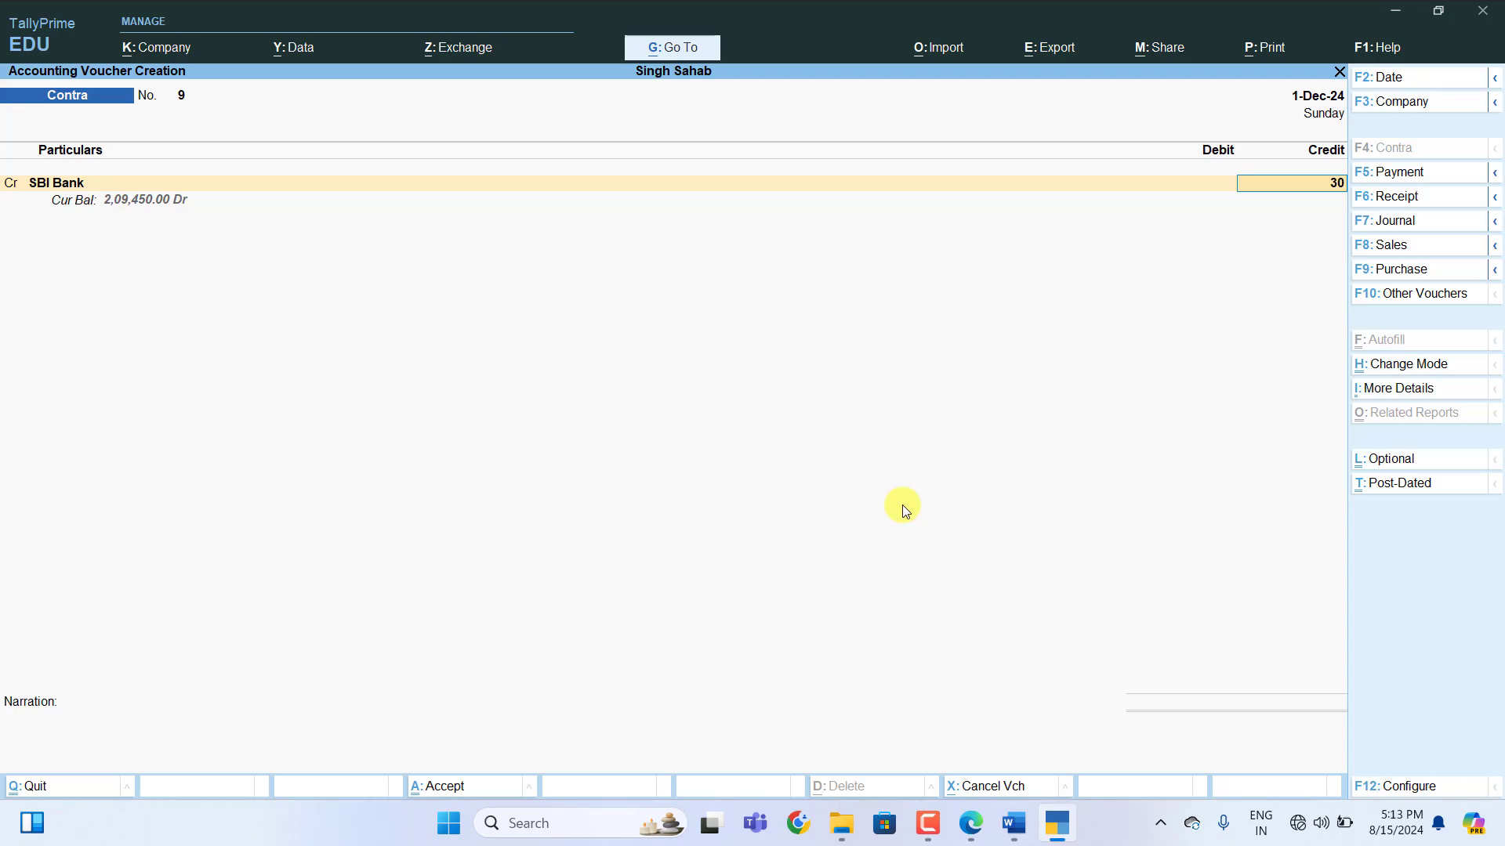
text(000)
key(Return)
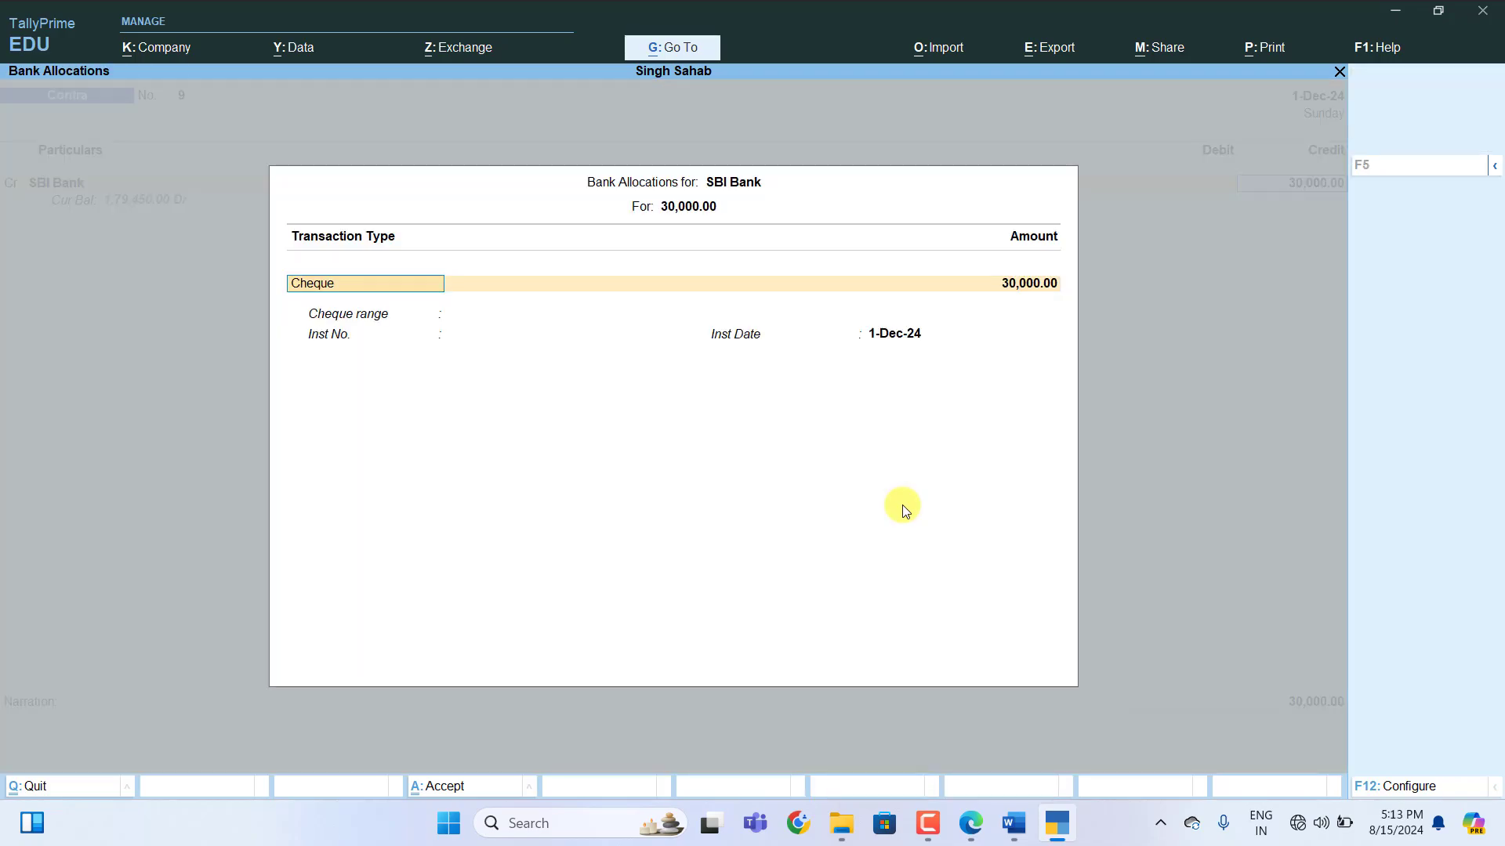
Keep the Cheque bank allocation without an instrument number, debit Cash with 30,000, and save the contra voucher
key(Return)
key(Return)
key(Return)
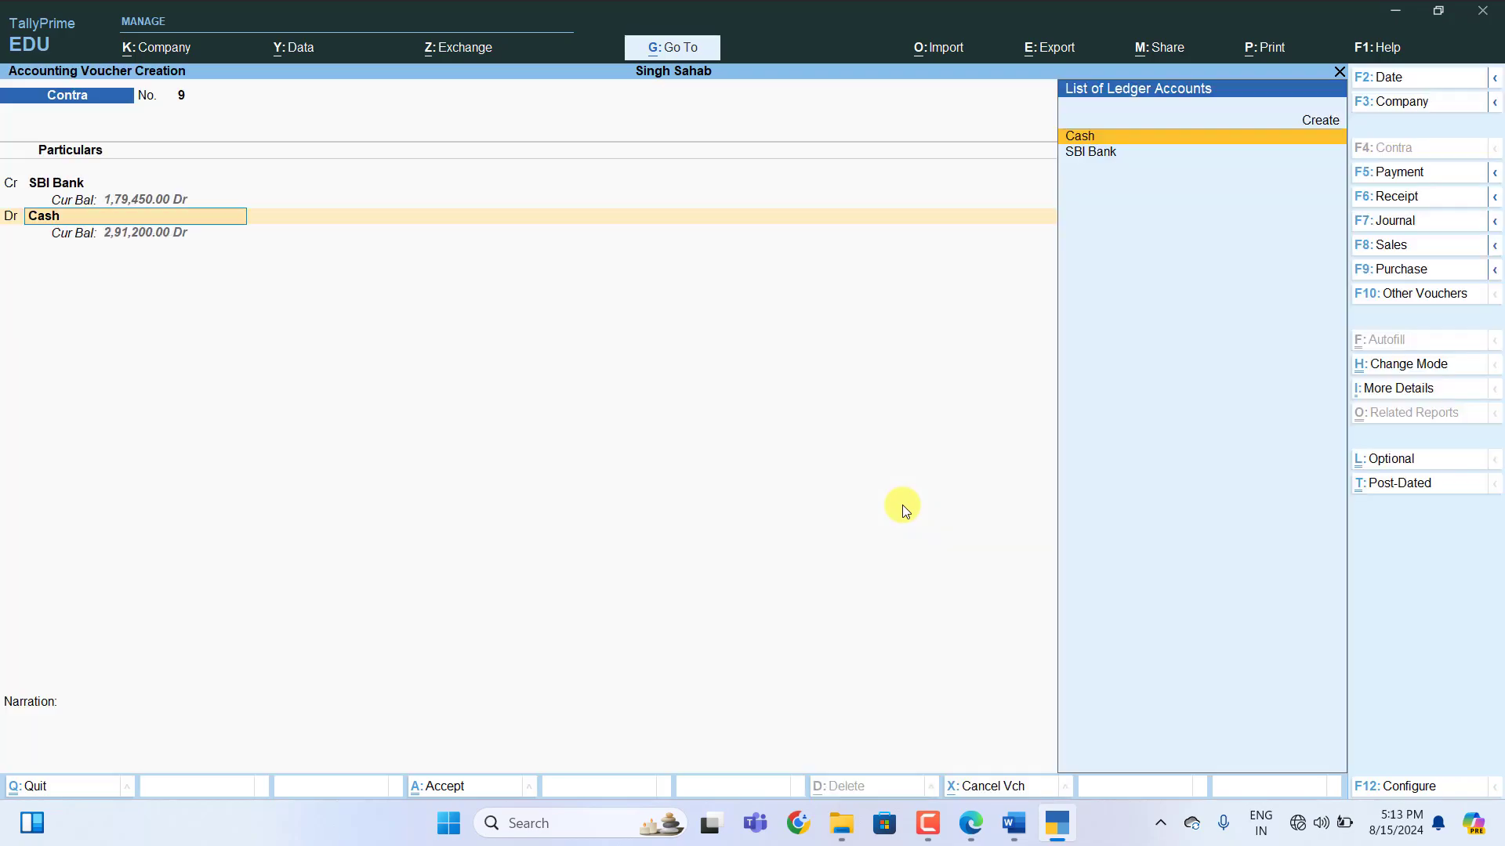
key(Return)
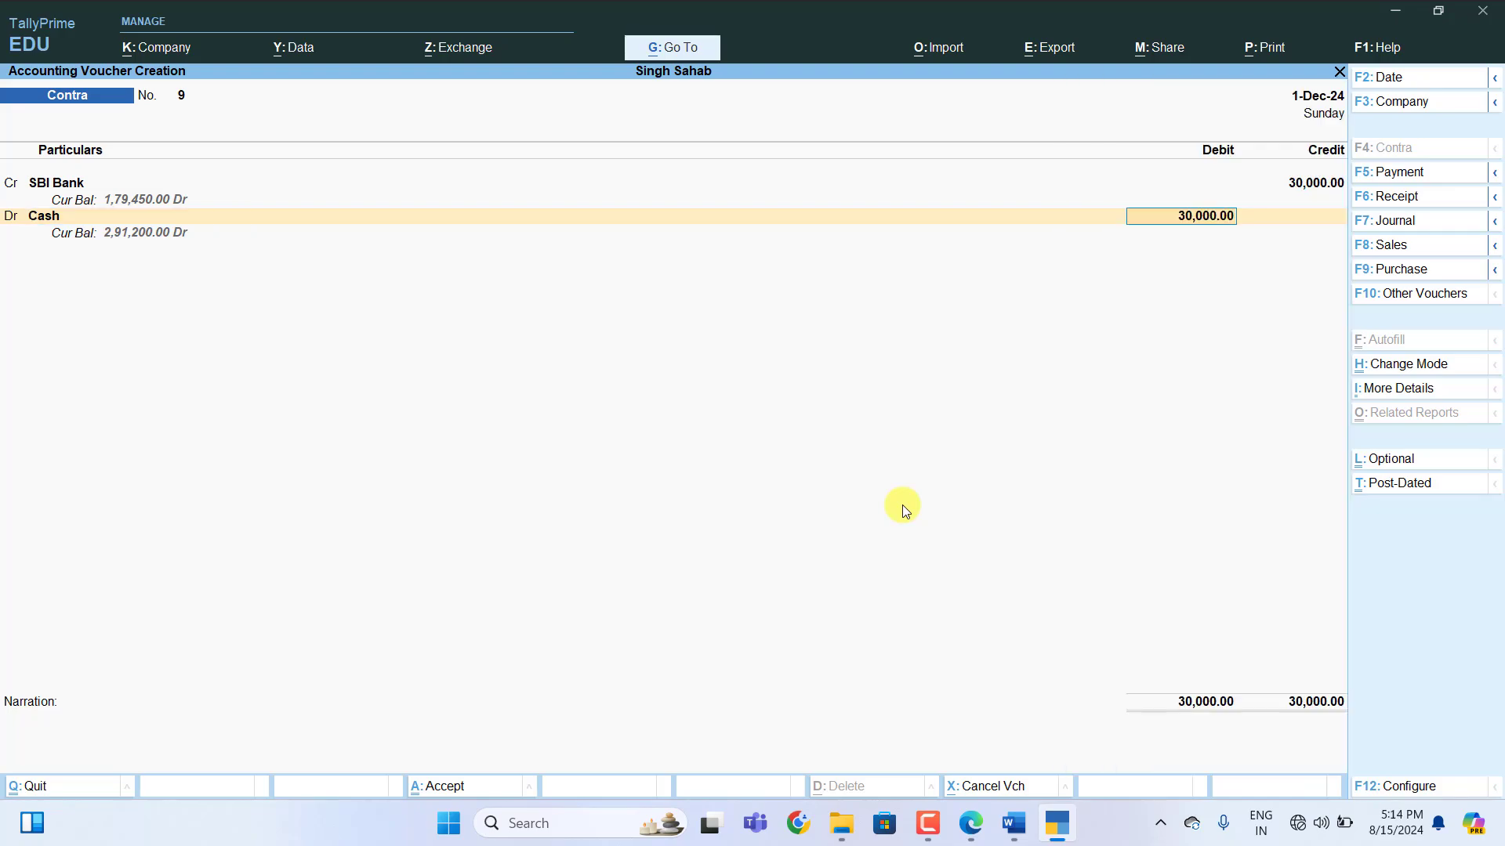
key(Return)
key(Return)
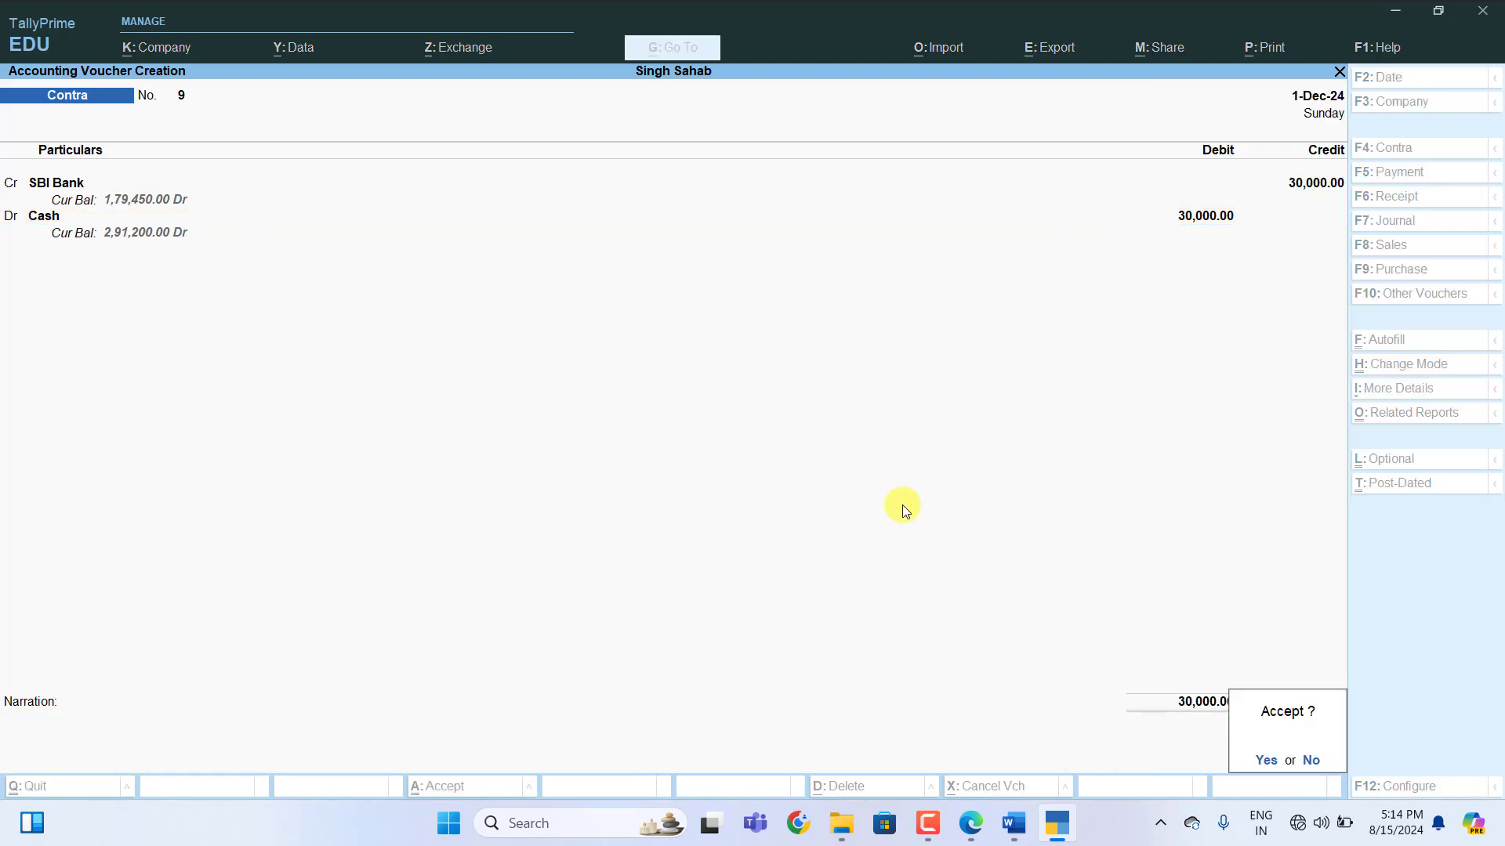
key(Return)
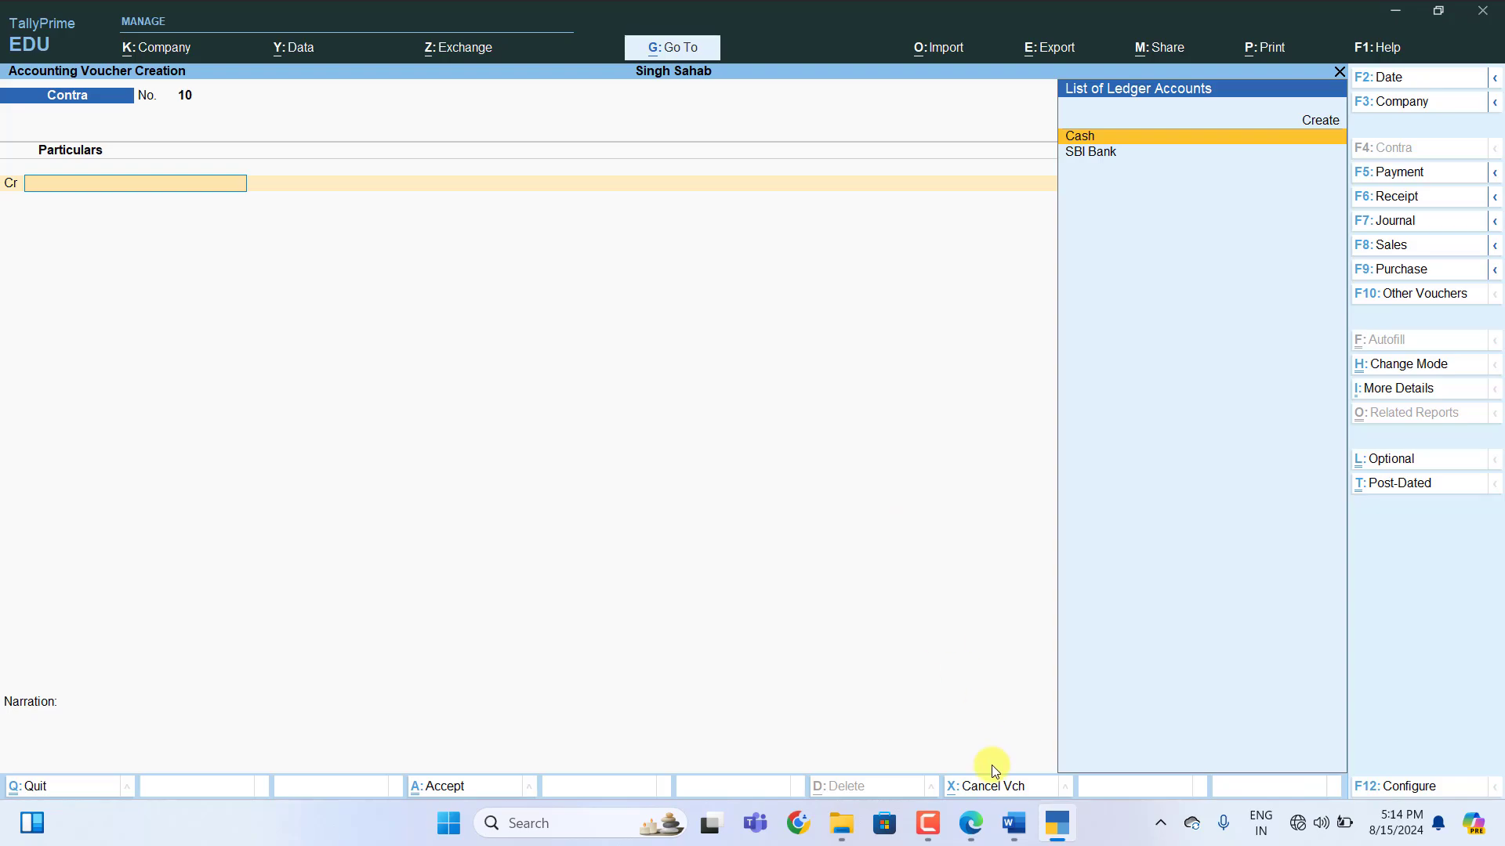
Switch to the Word document and fill in transaction 104's entry type as "payment Voucher"
click(1014, 823)
scroll(823, 407, down, 5)
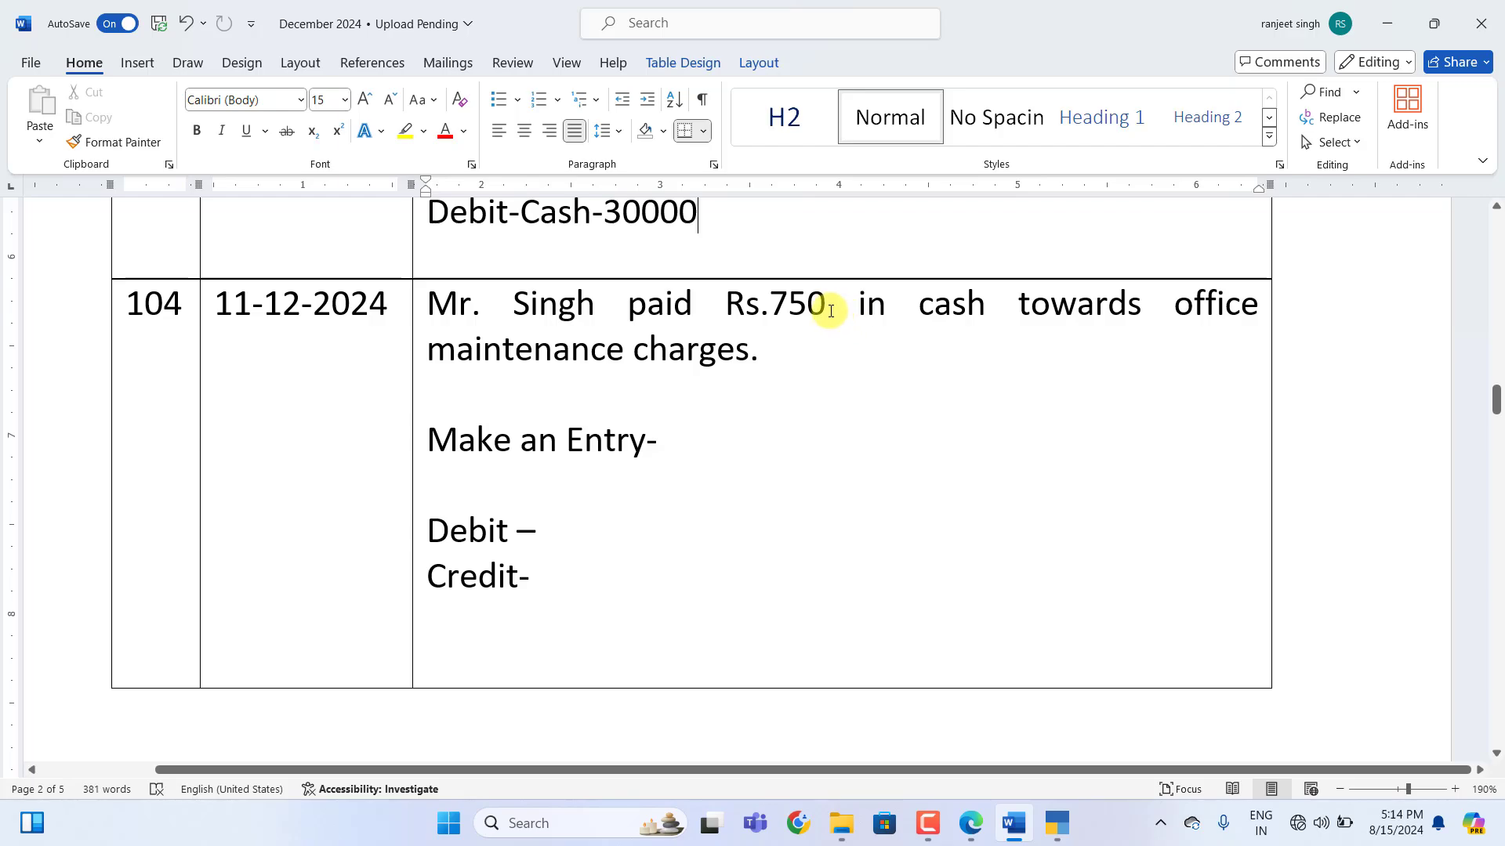
click(674, 445)
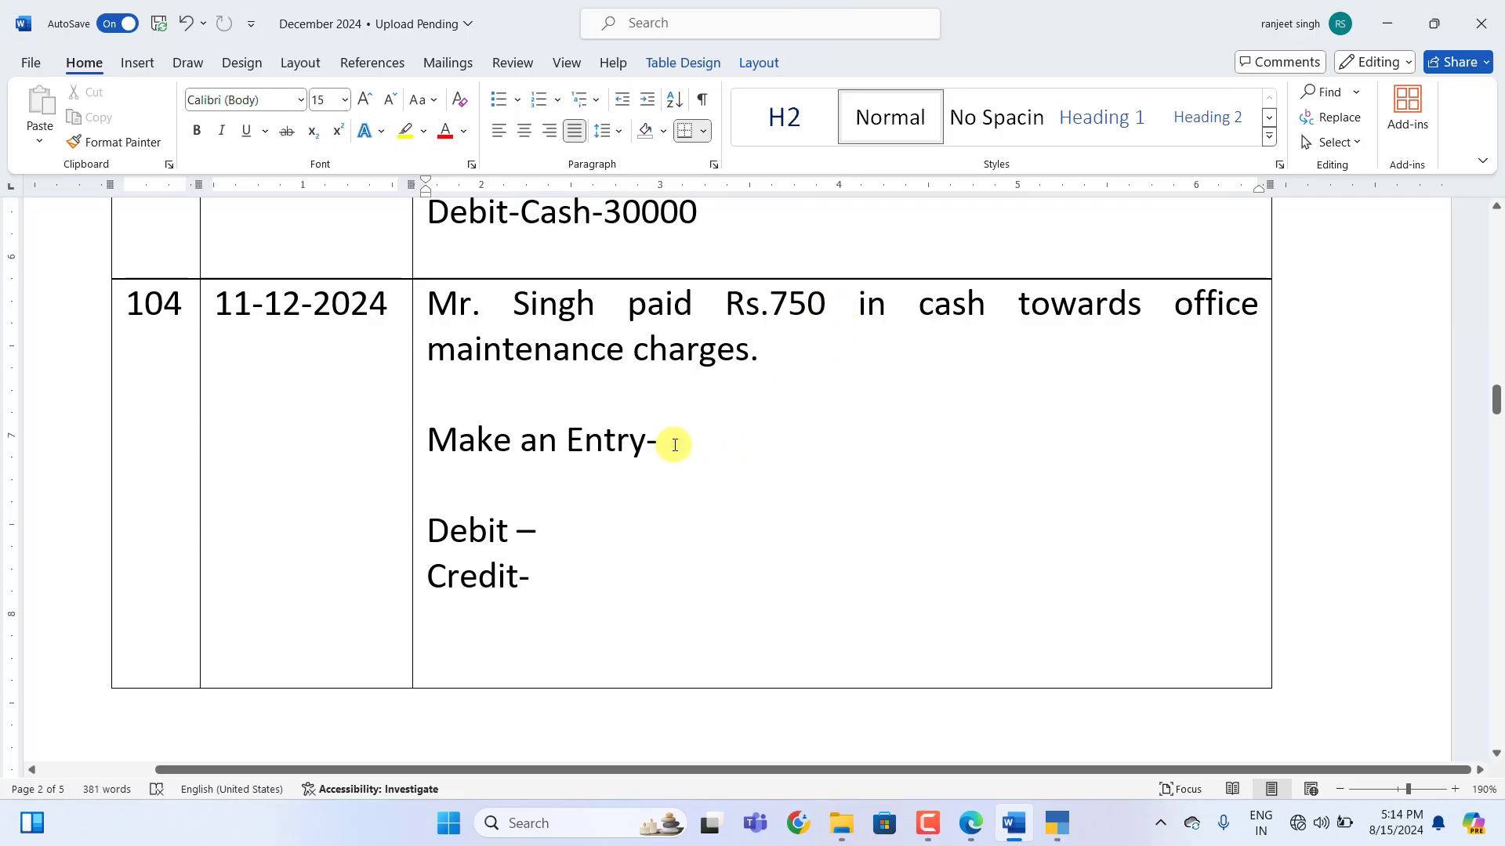
text(payment Voucher  Debit –)
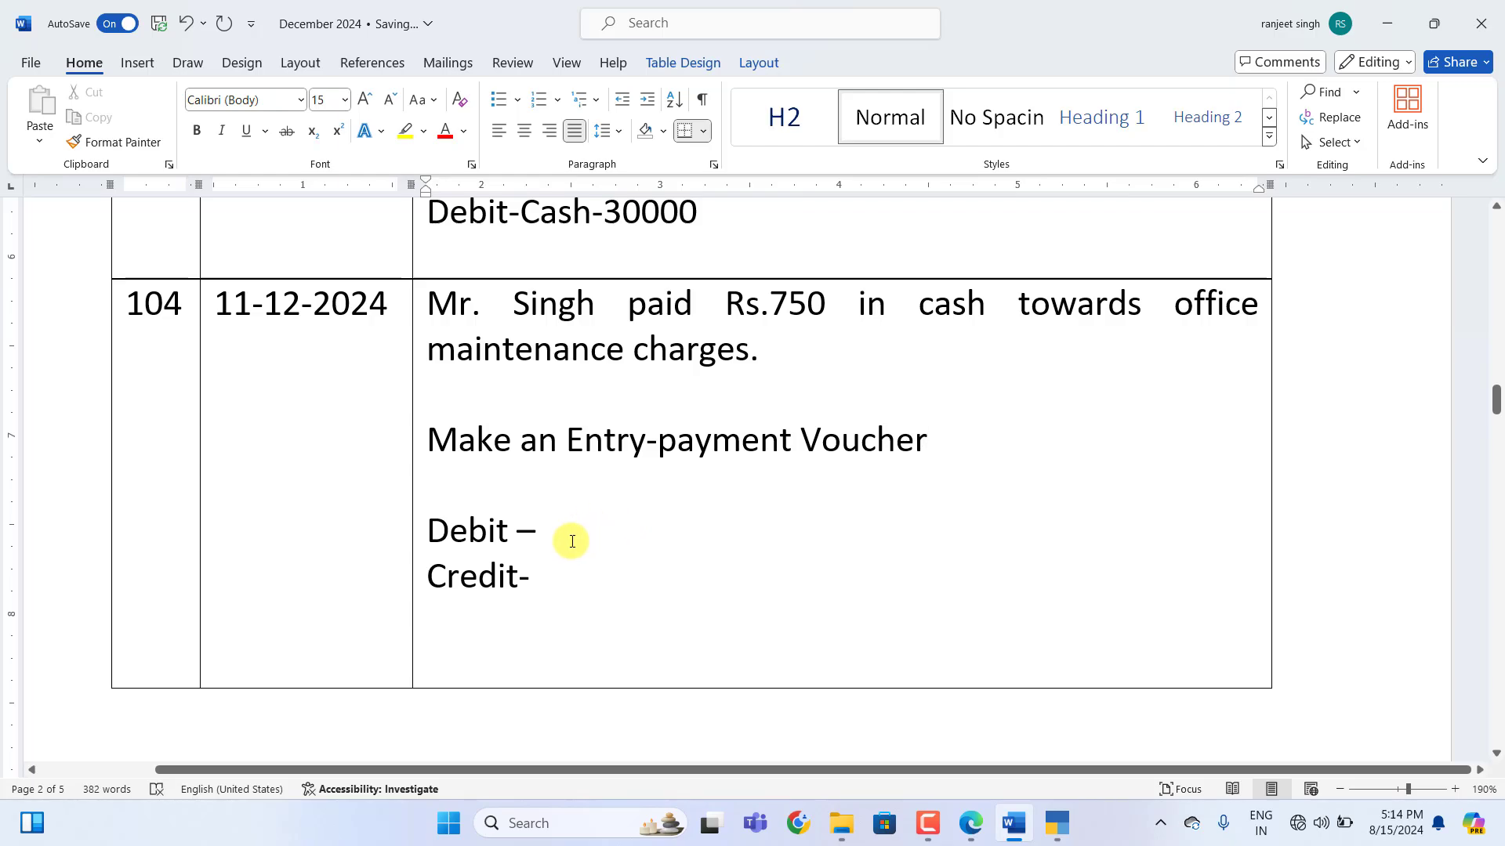
Complete transaction 104 with the debit "Office Maintenance-750" and the credit "Cash-750"
text(Office )
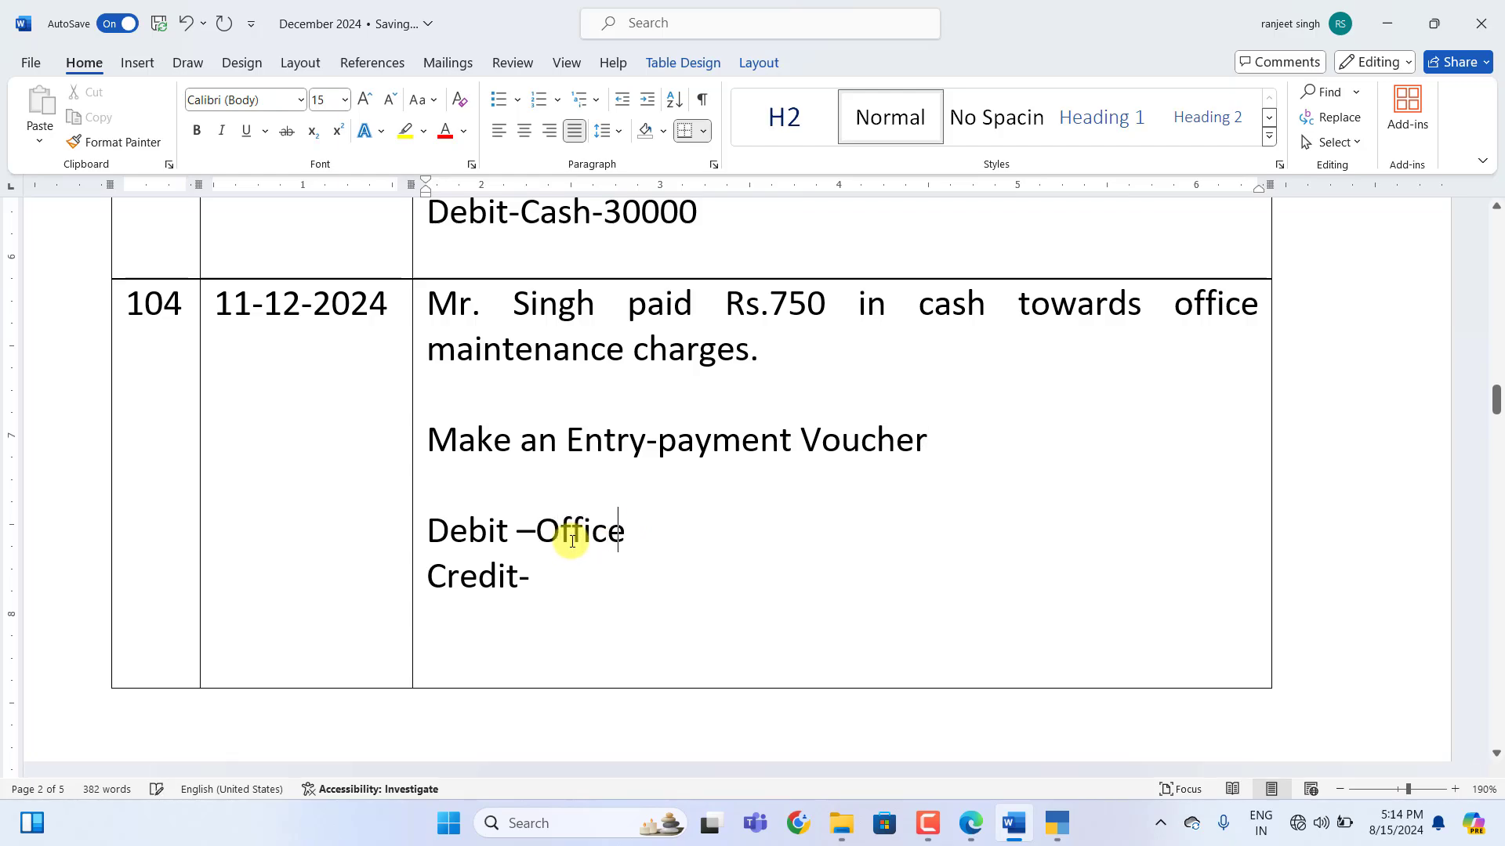
text(Maintenance-)
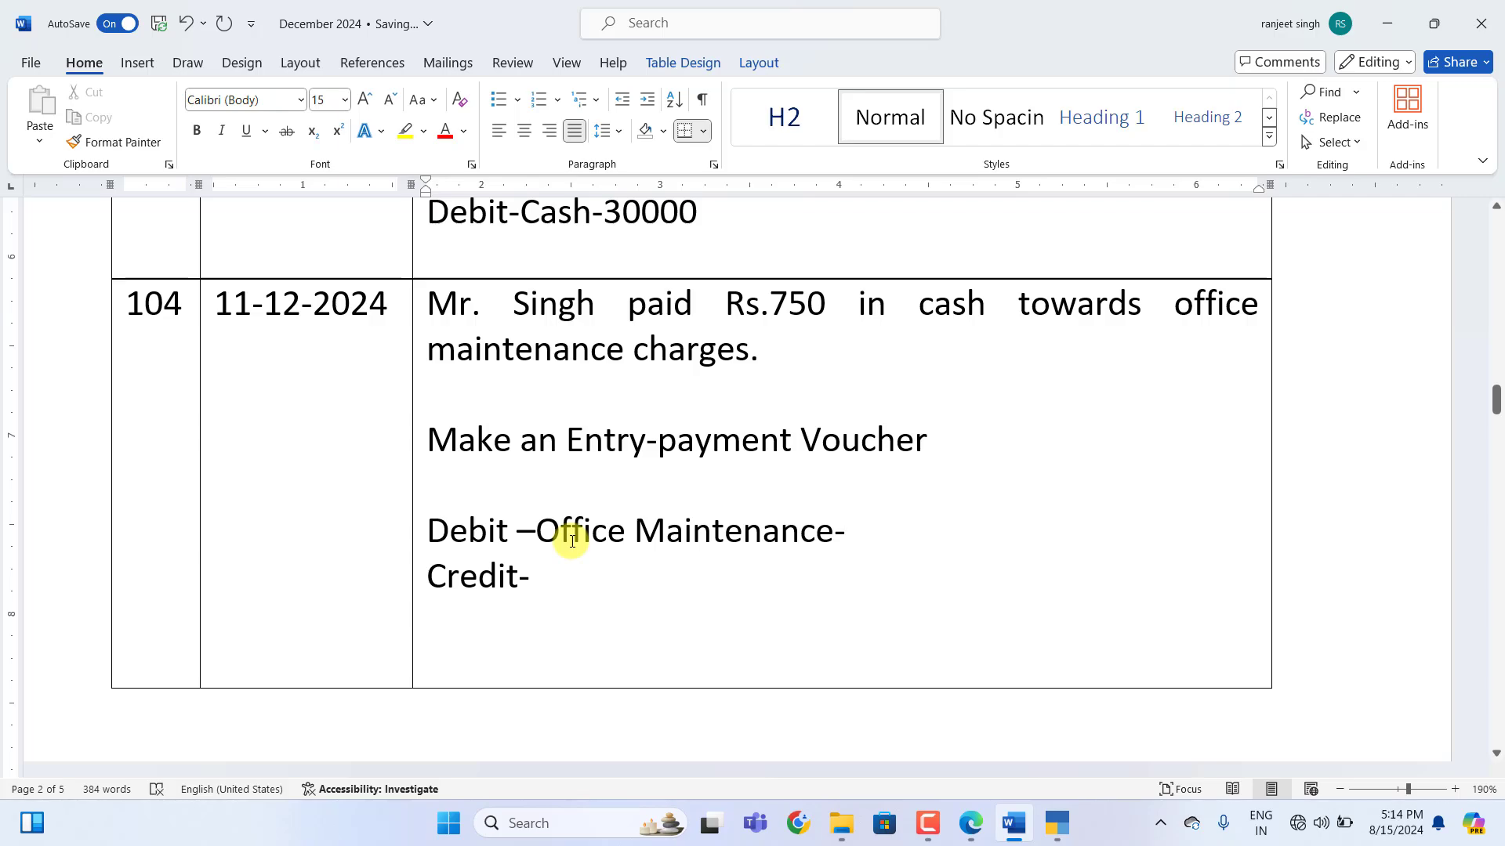
text(750)
click(544, 591)
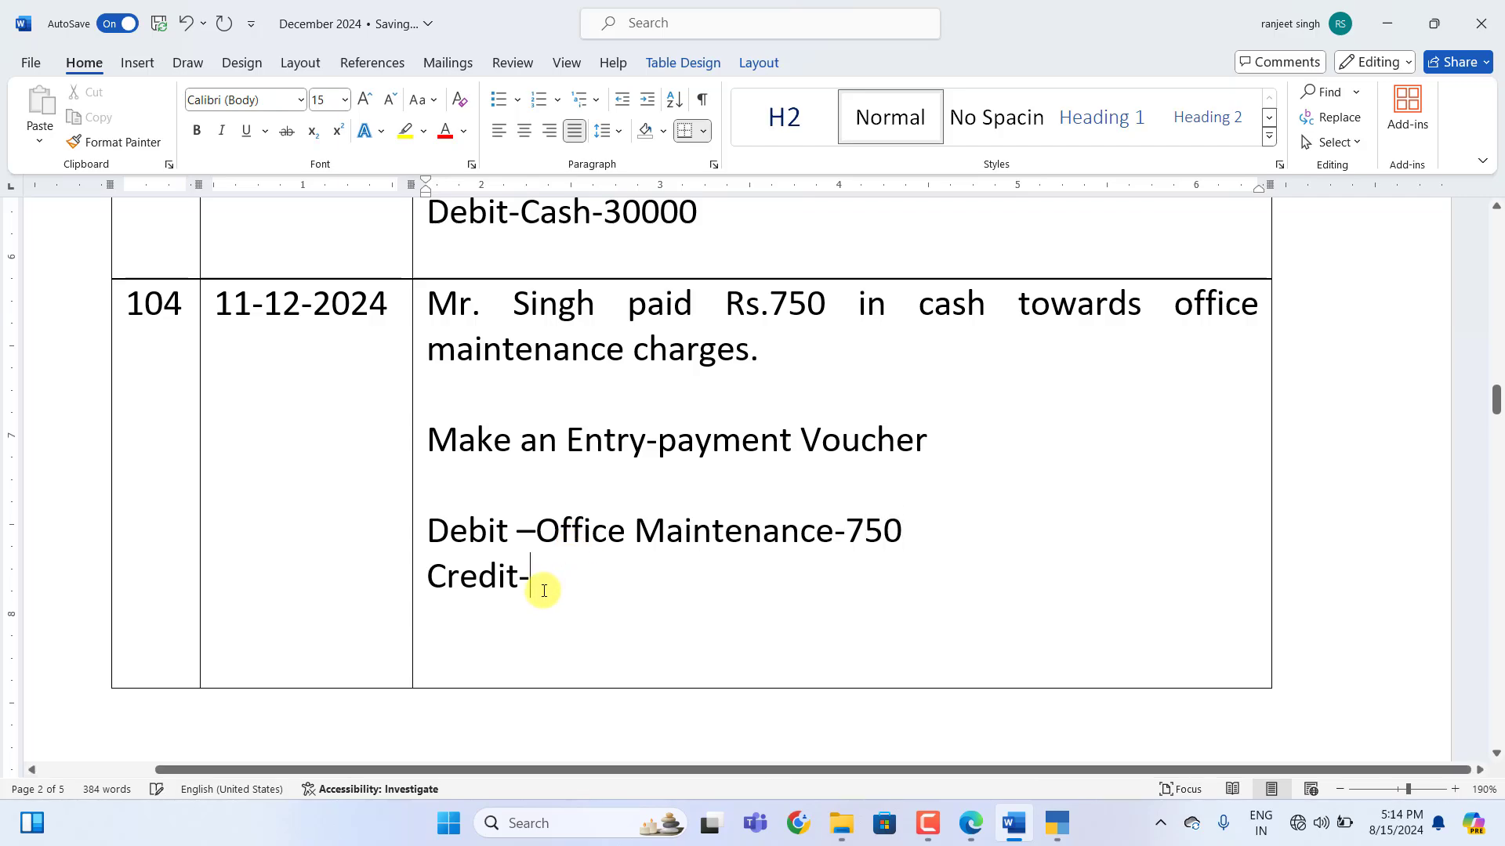
text(Cash)
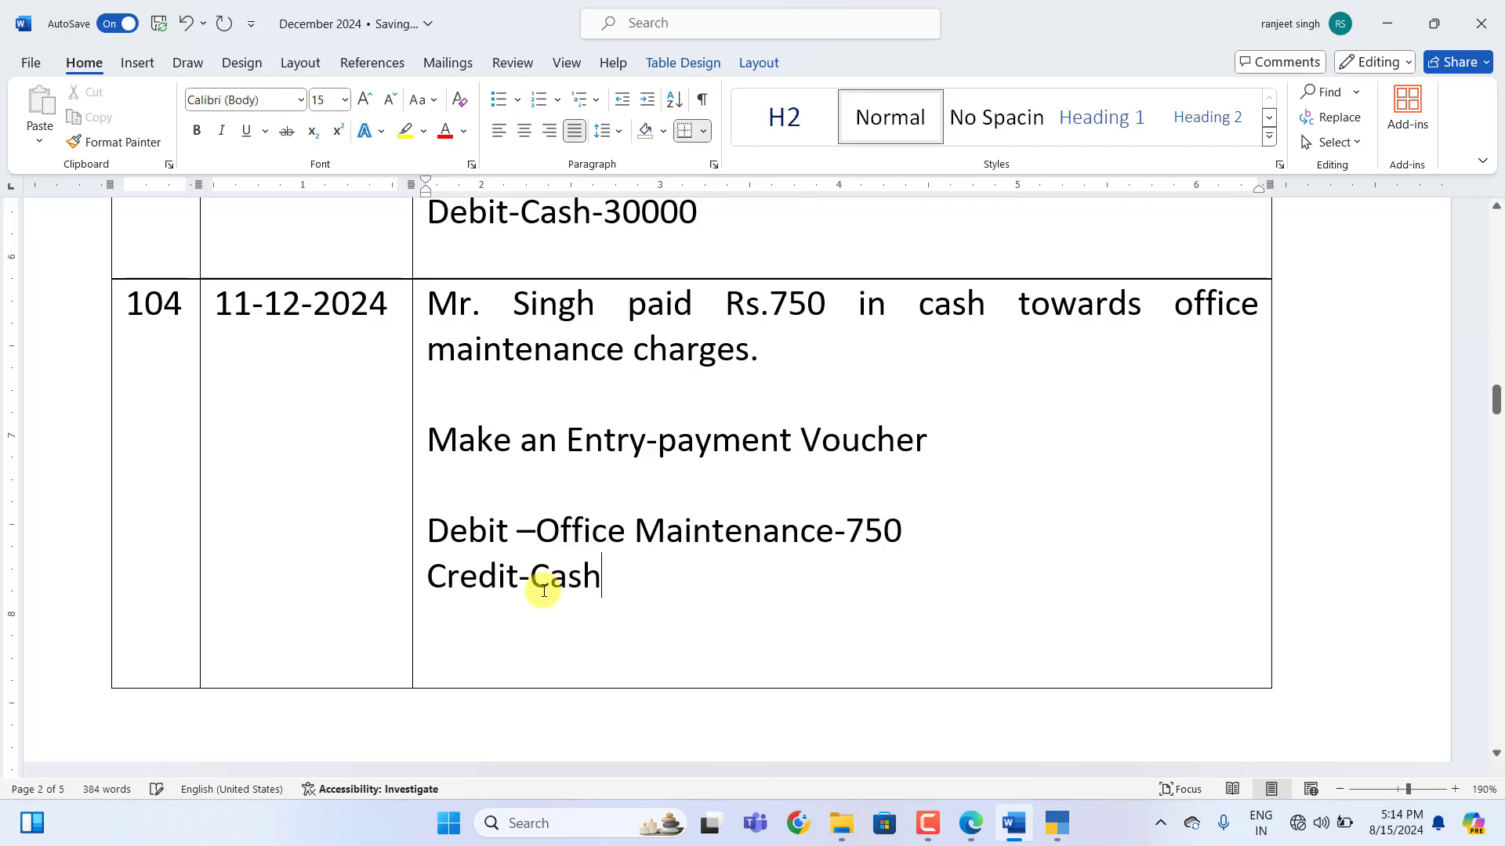
text(-750)
Switch to TallyPrime, change the voucher type to Payment, and debit Office Maintanance with 750
click(1057, 823)
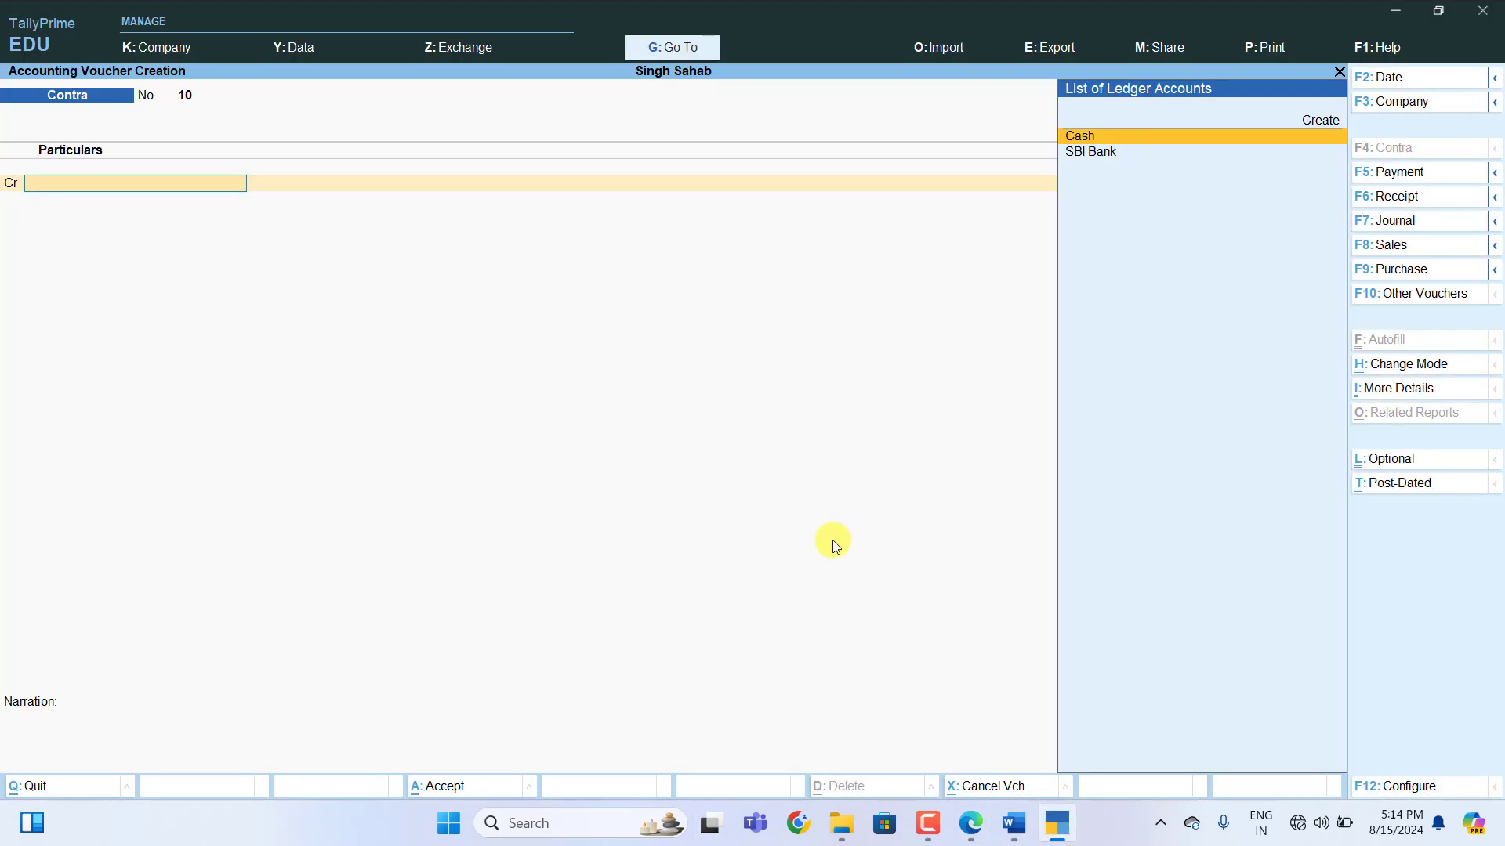
key(F5)
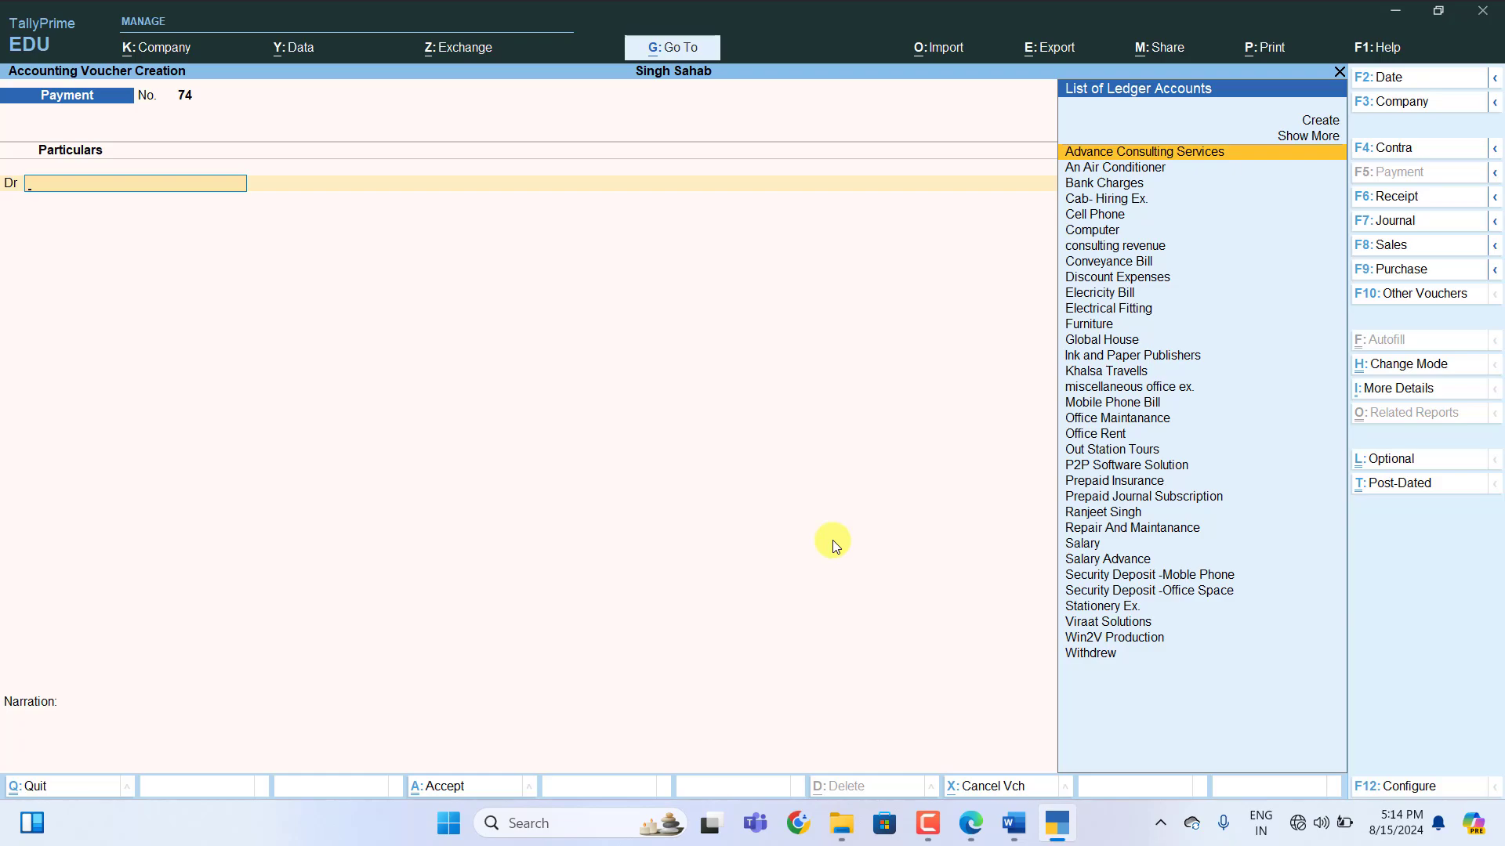
text(O)
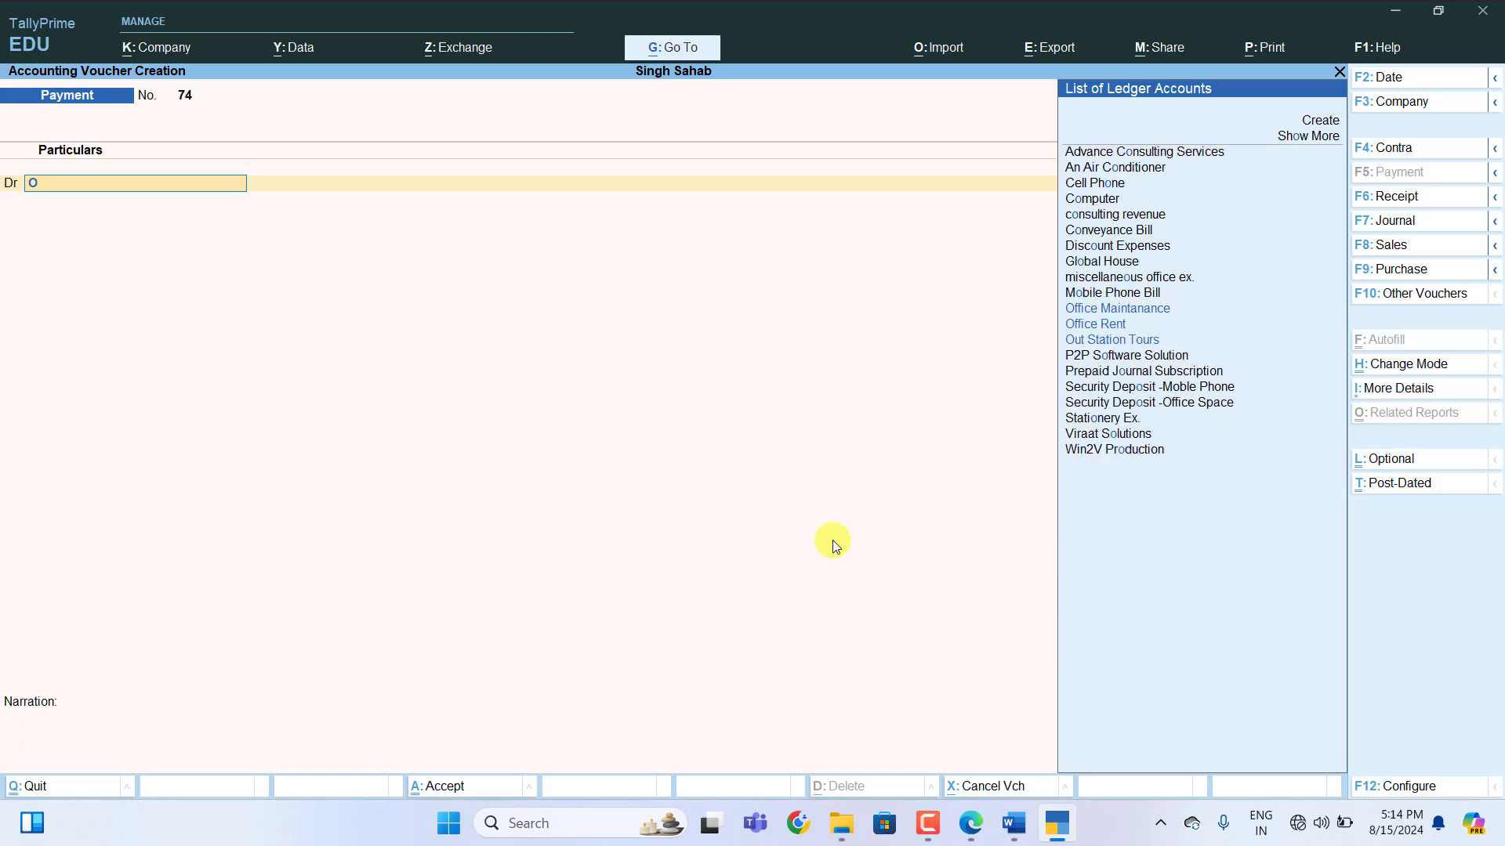
key(Down)
key(Down)
key(Up)
key(Up)
key(Return)
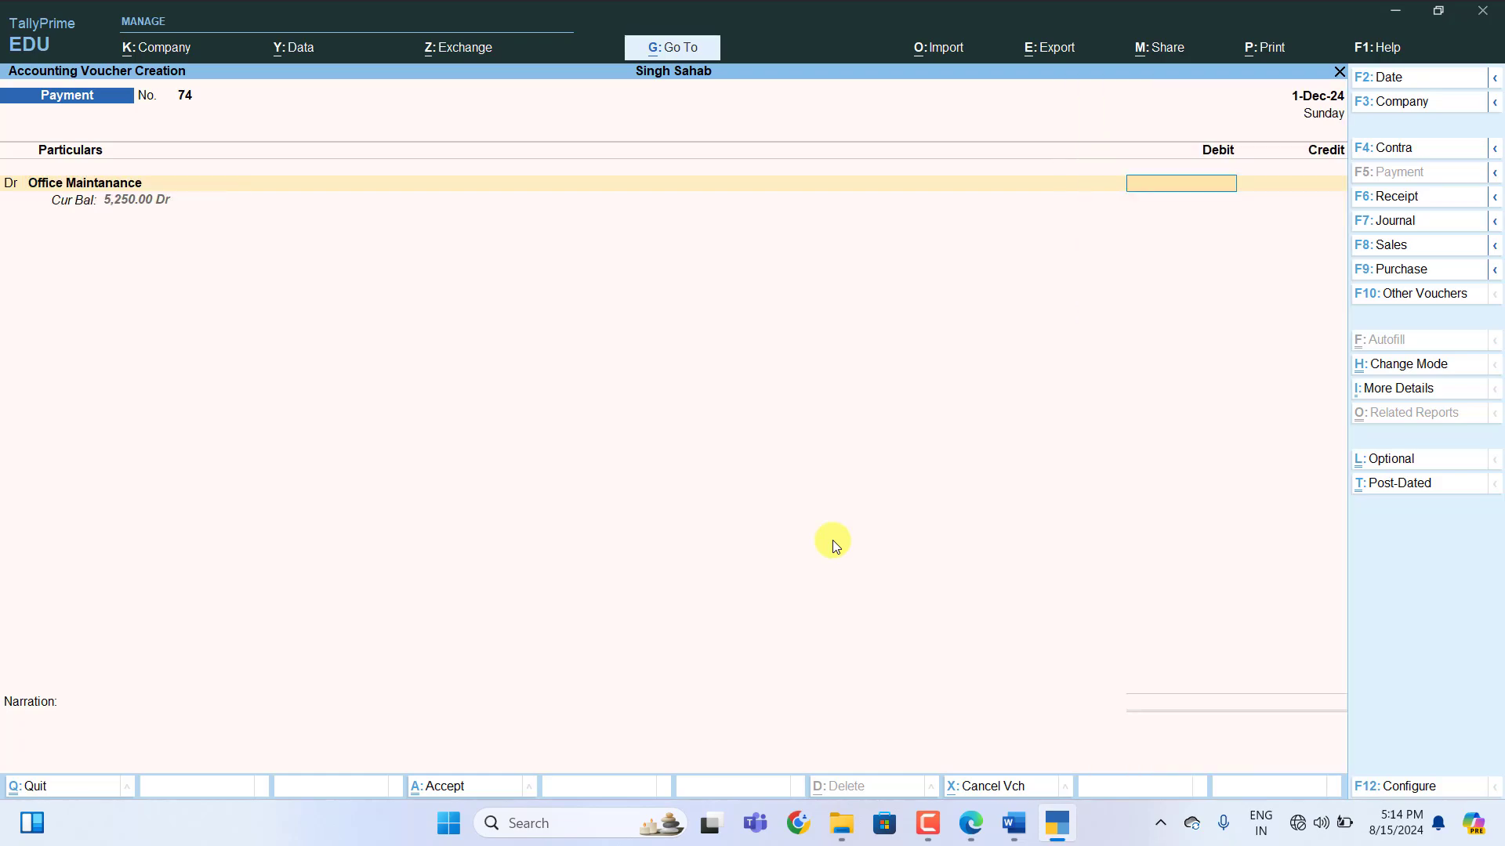
text(750)
Credit Cash with 750 and save the payment voucher
key(Return)
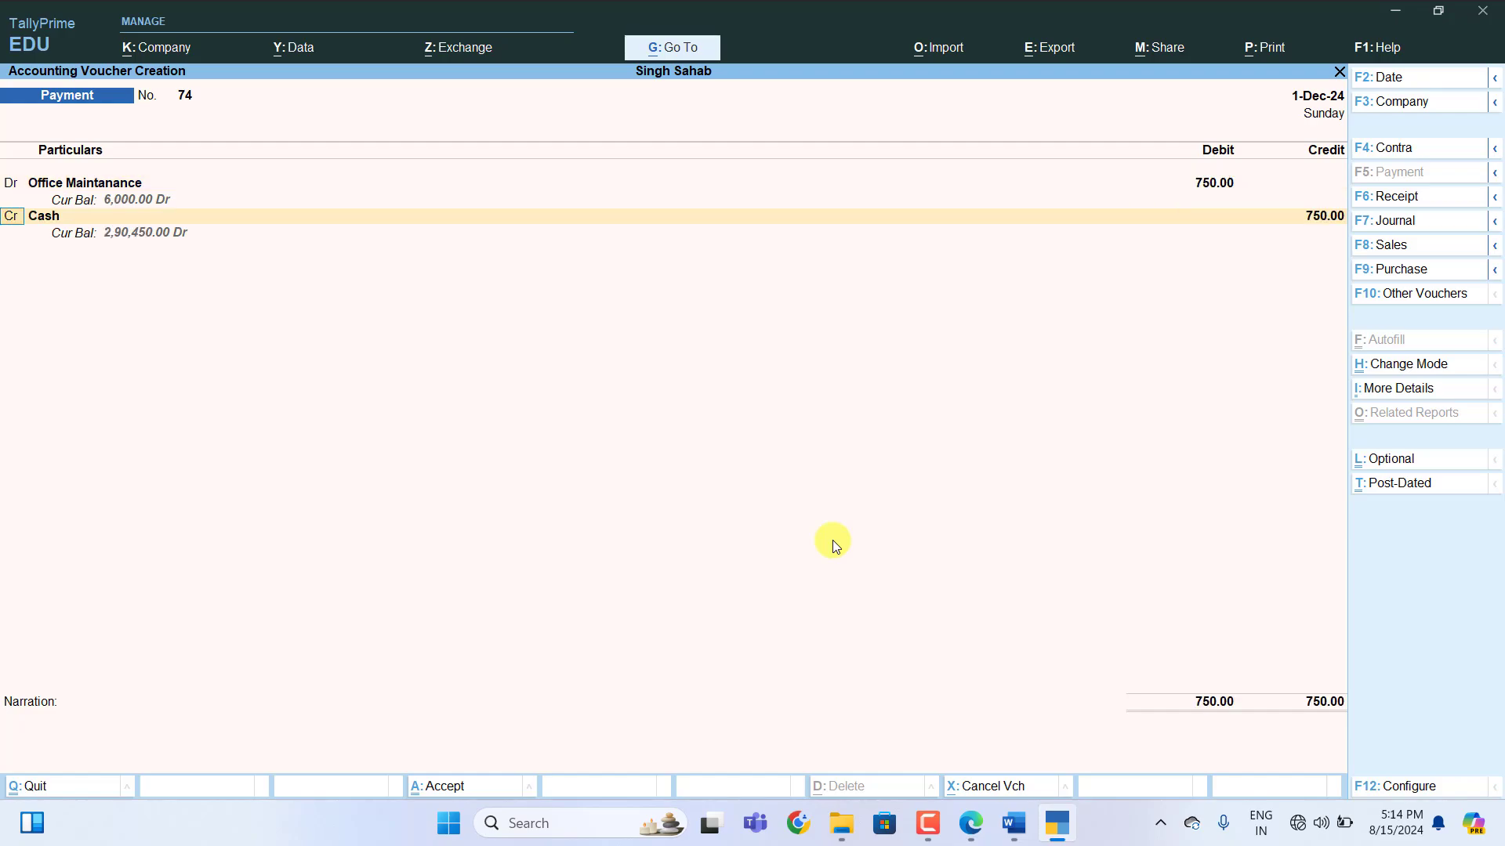
key(Return)
key(Return)
key(Return)
key(Return)
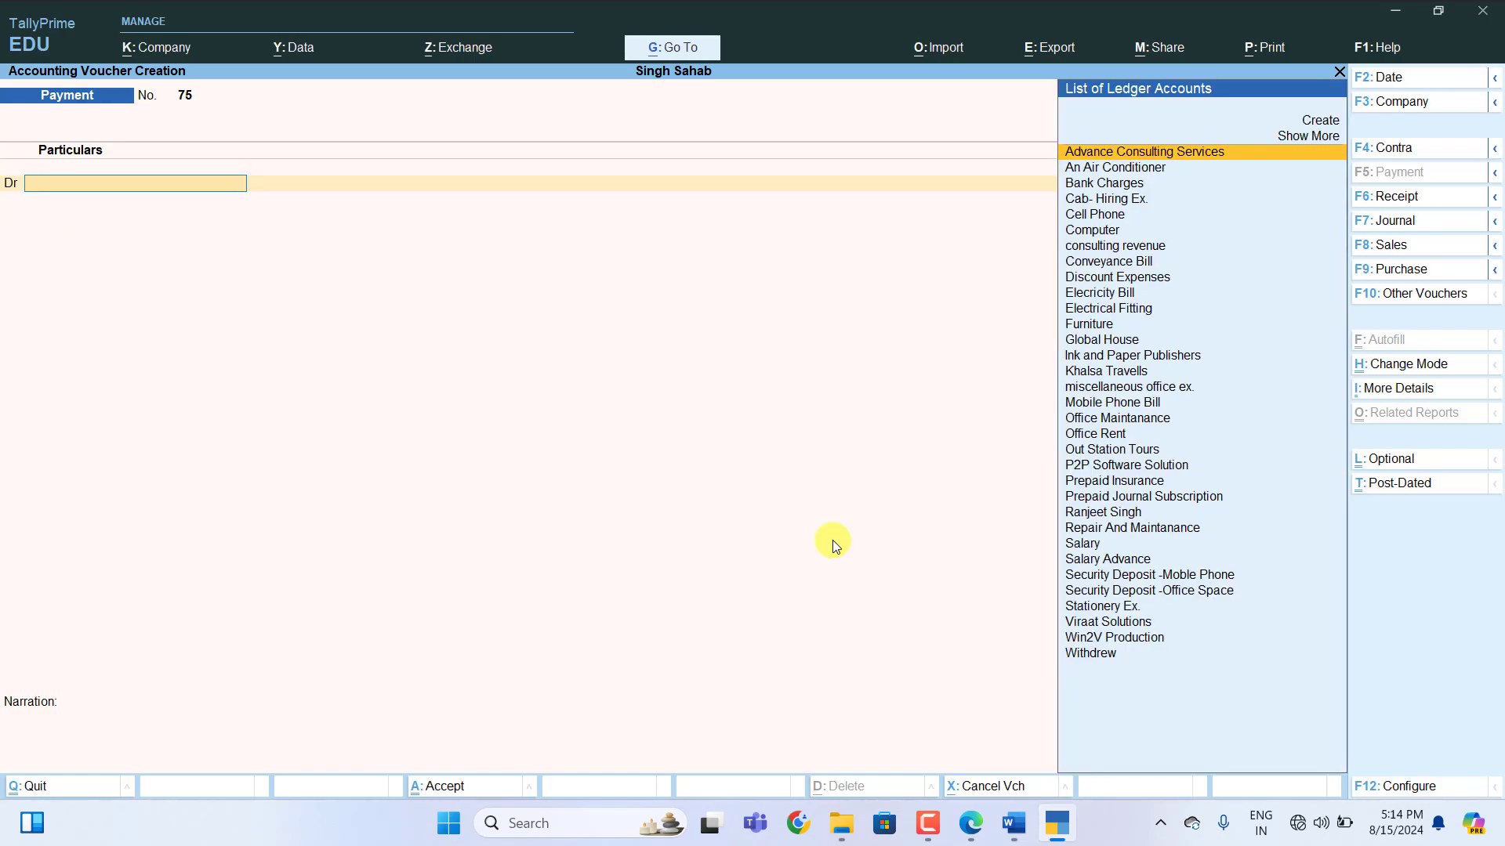
Switch to the Word document and fill in transaction 105's first ledger as "Office Equipment" under "Fixed Assets"
click(1013, 823)
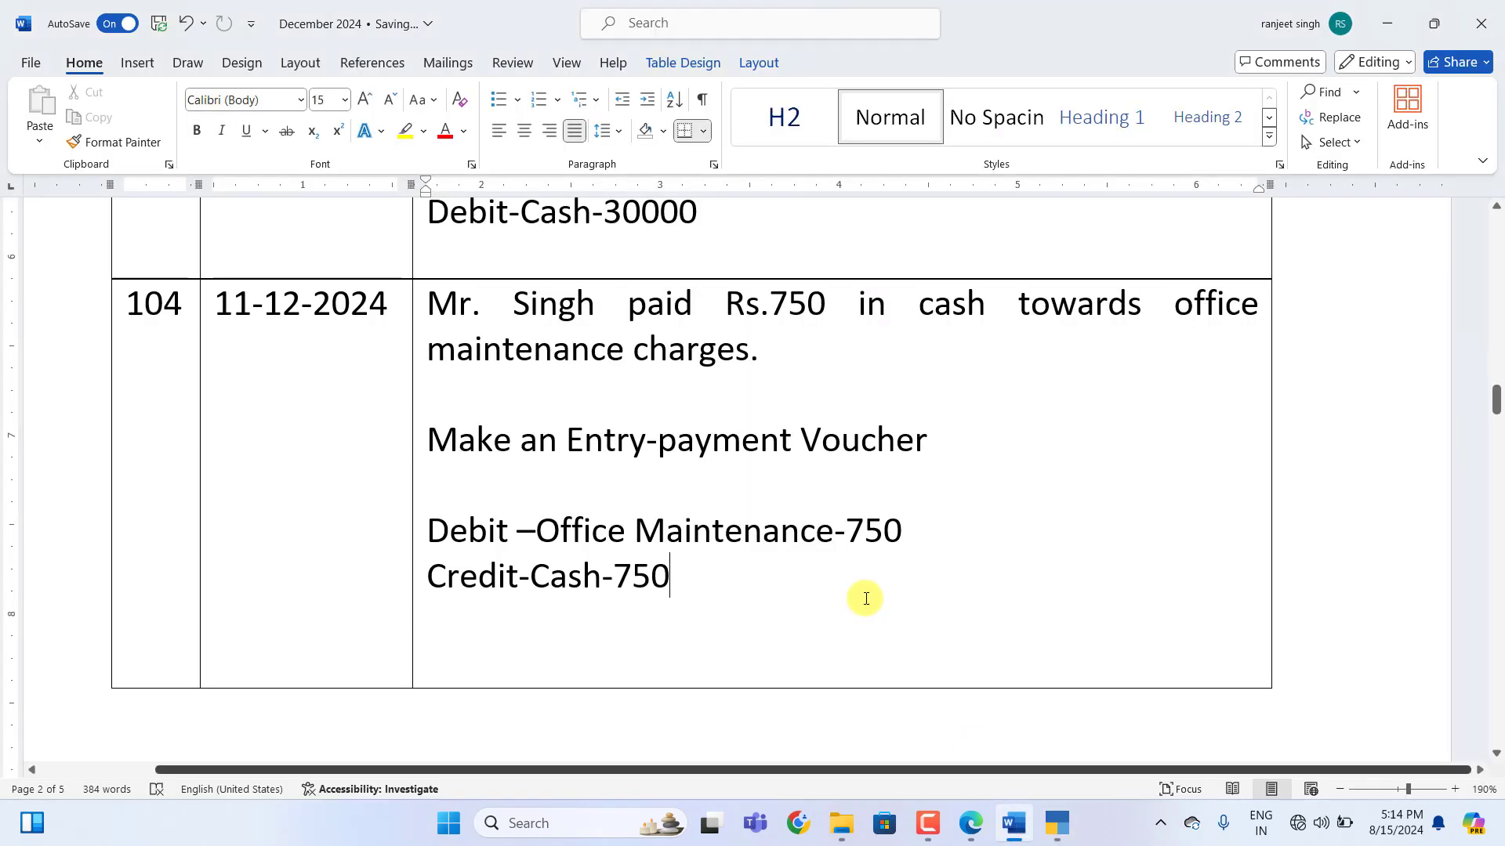
scroll(862, 596, down, 8)
scroll(826, 561, down, 1)
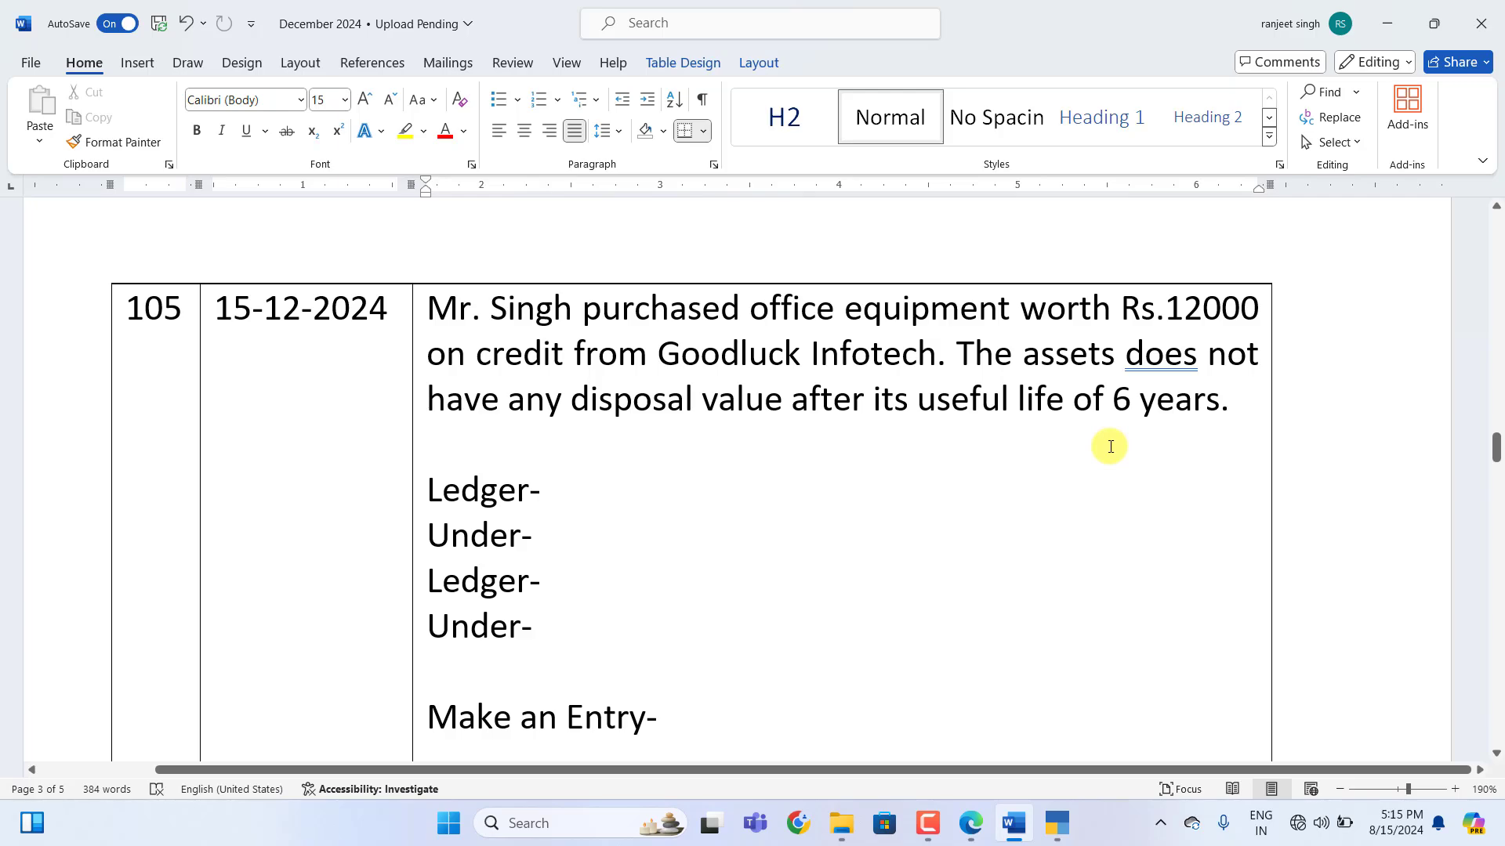
scroll(756, 465, down, 1)
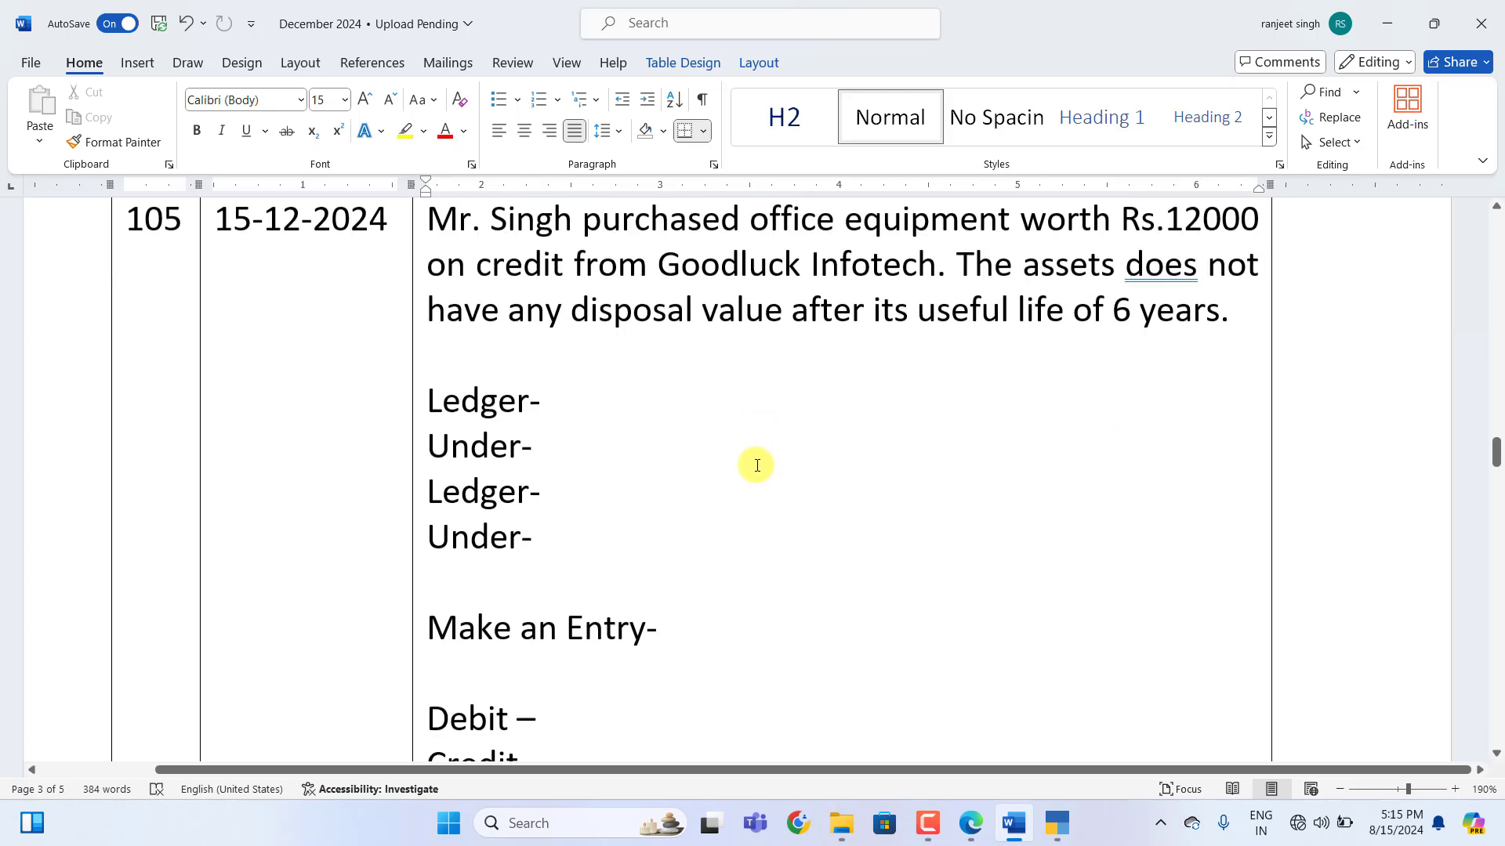
scroll(753, 464, up, 1)
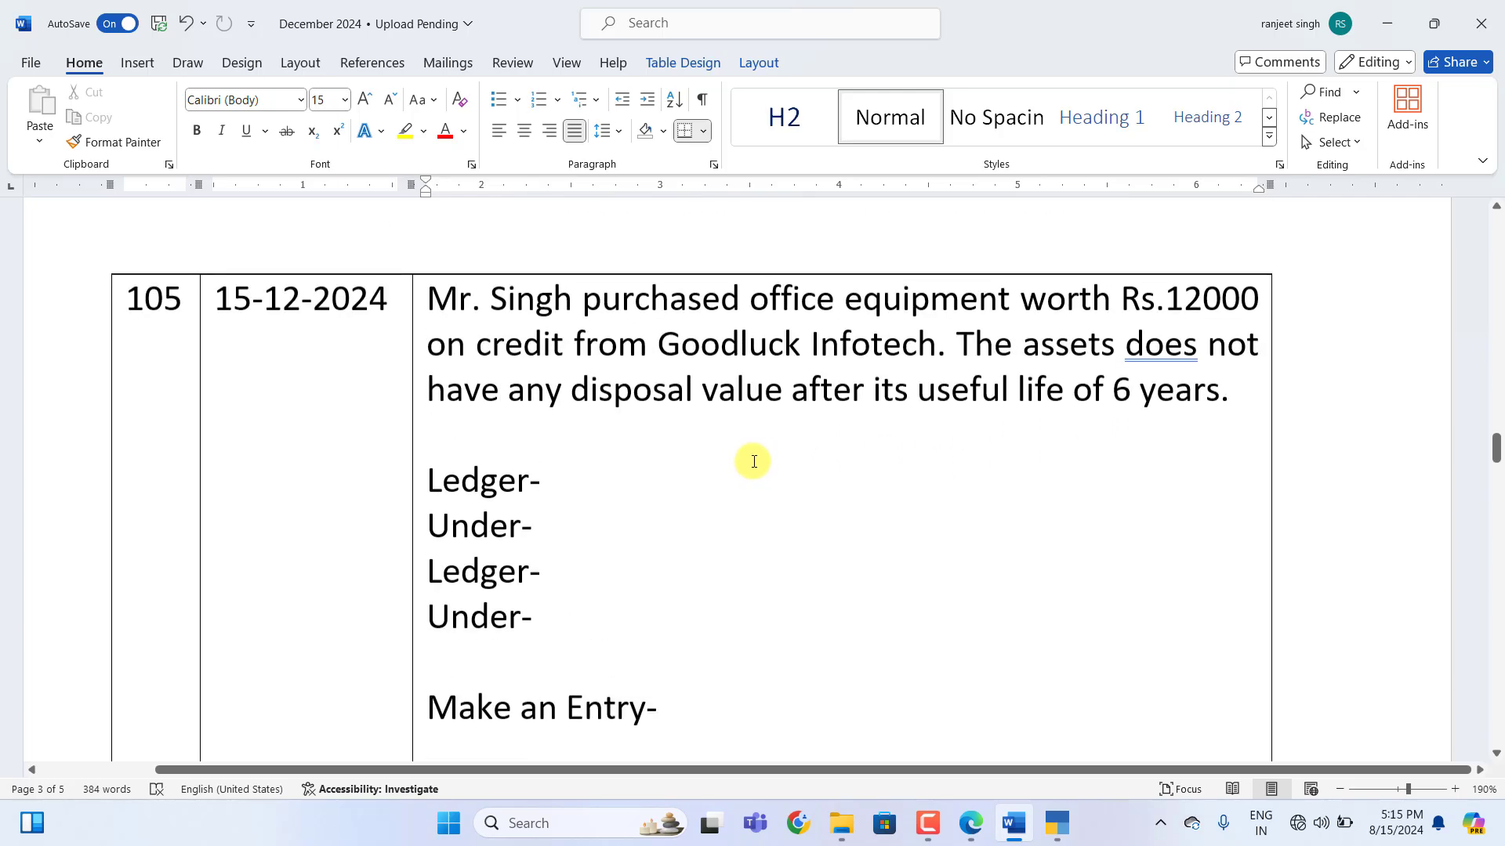
click(567, 492)
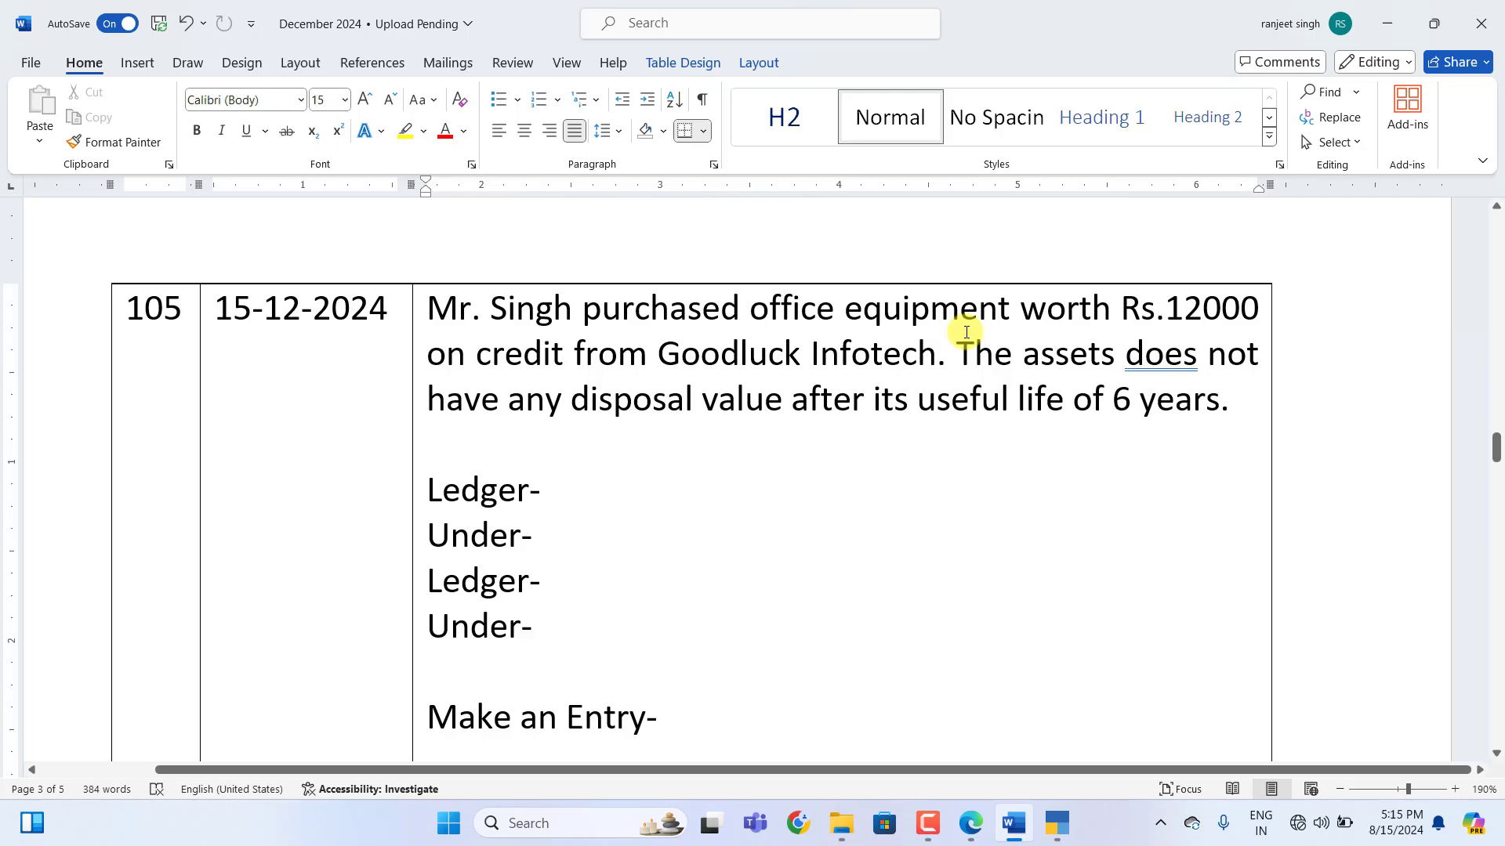
text(Offic)
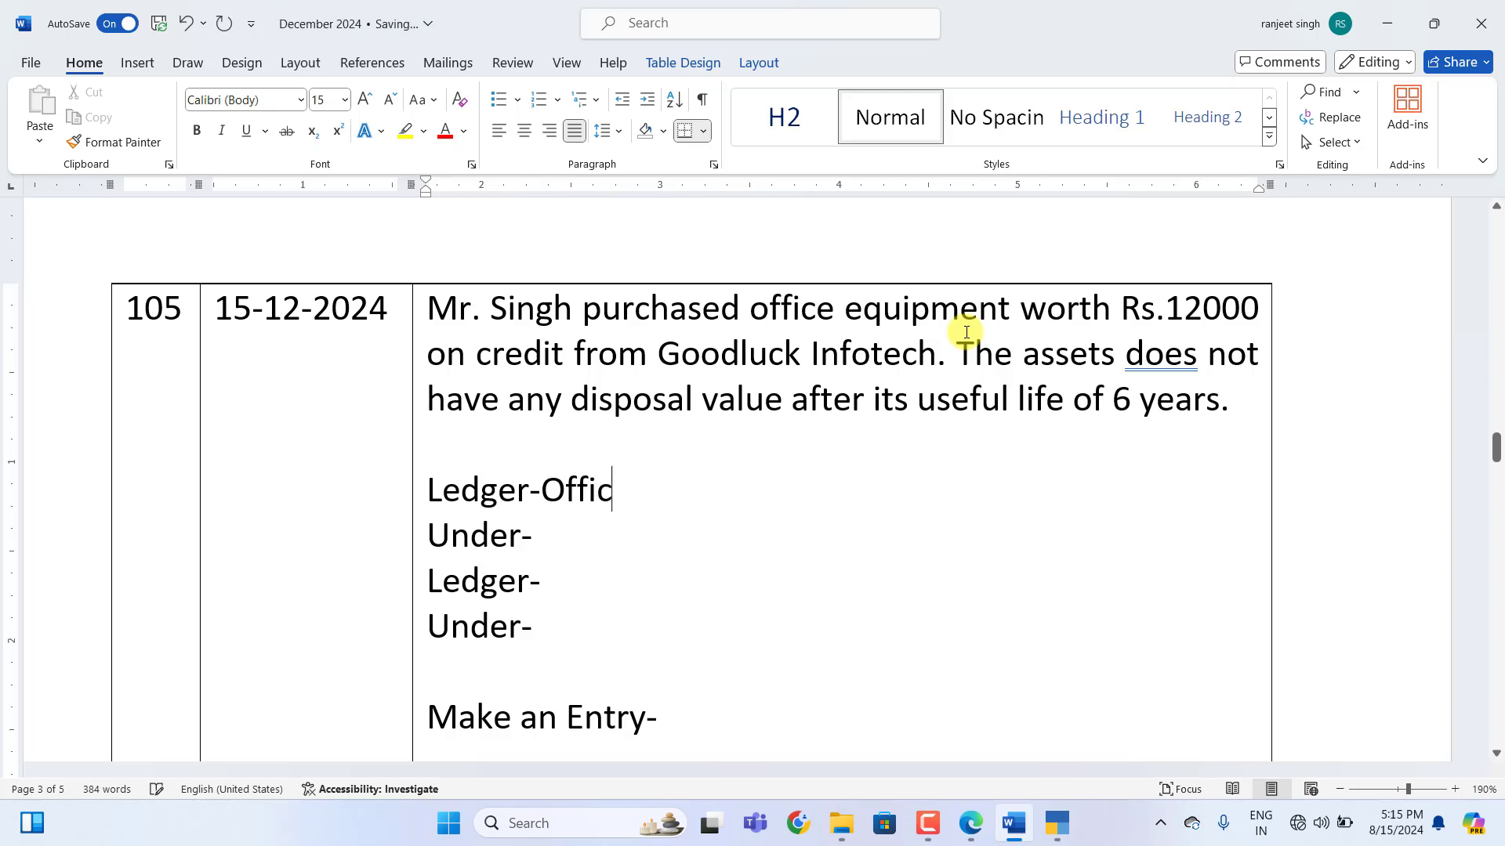
text(e Equipment)
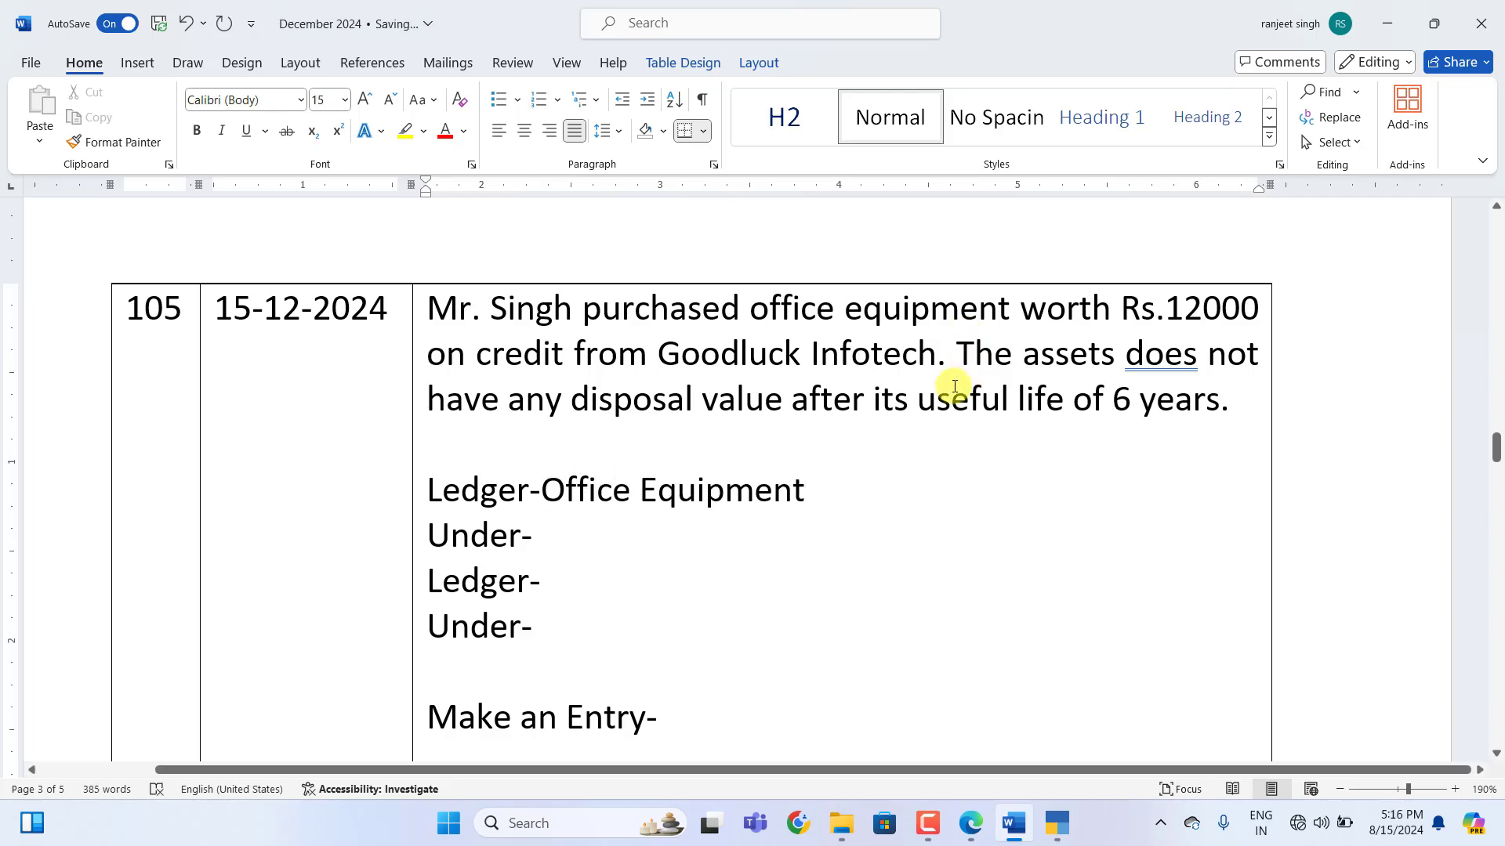
click(547, 534)
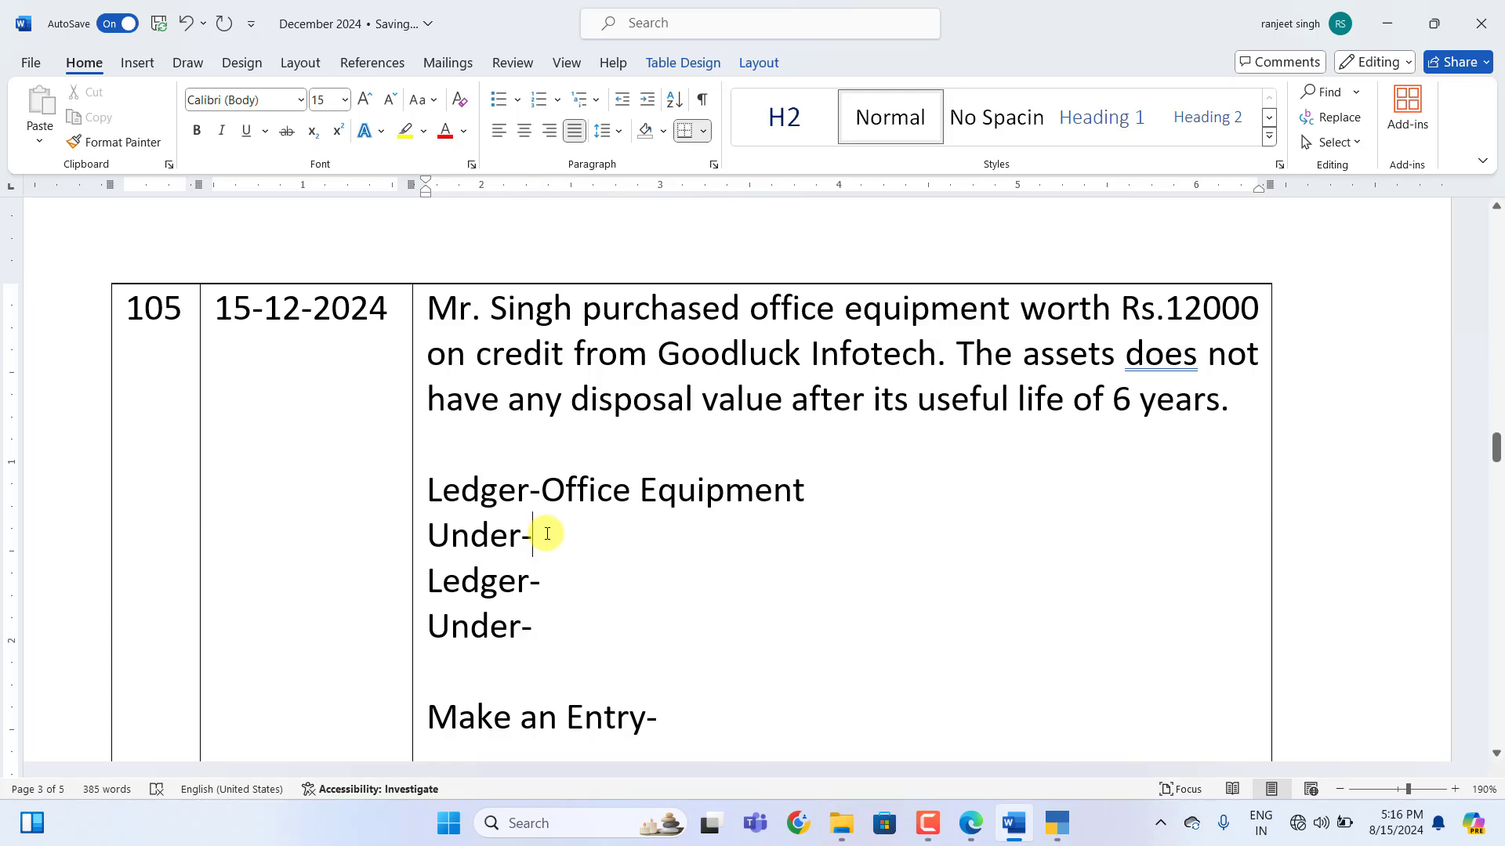
text(Fixed Assets)
Fill in transaction 105's second ledger as "Goodluck Infotech" under "Sundry Creditors"
click(546, 589)
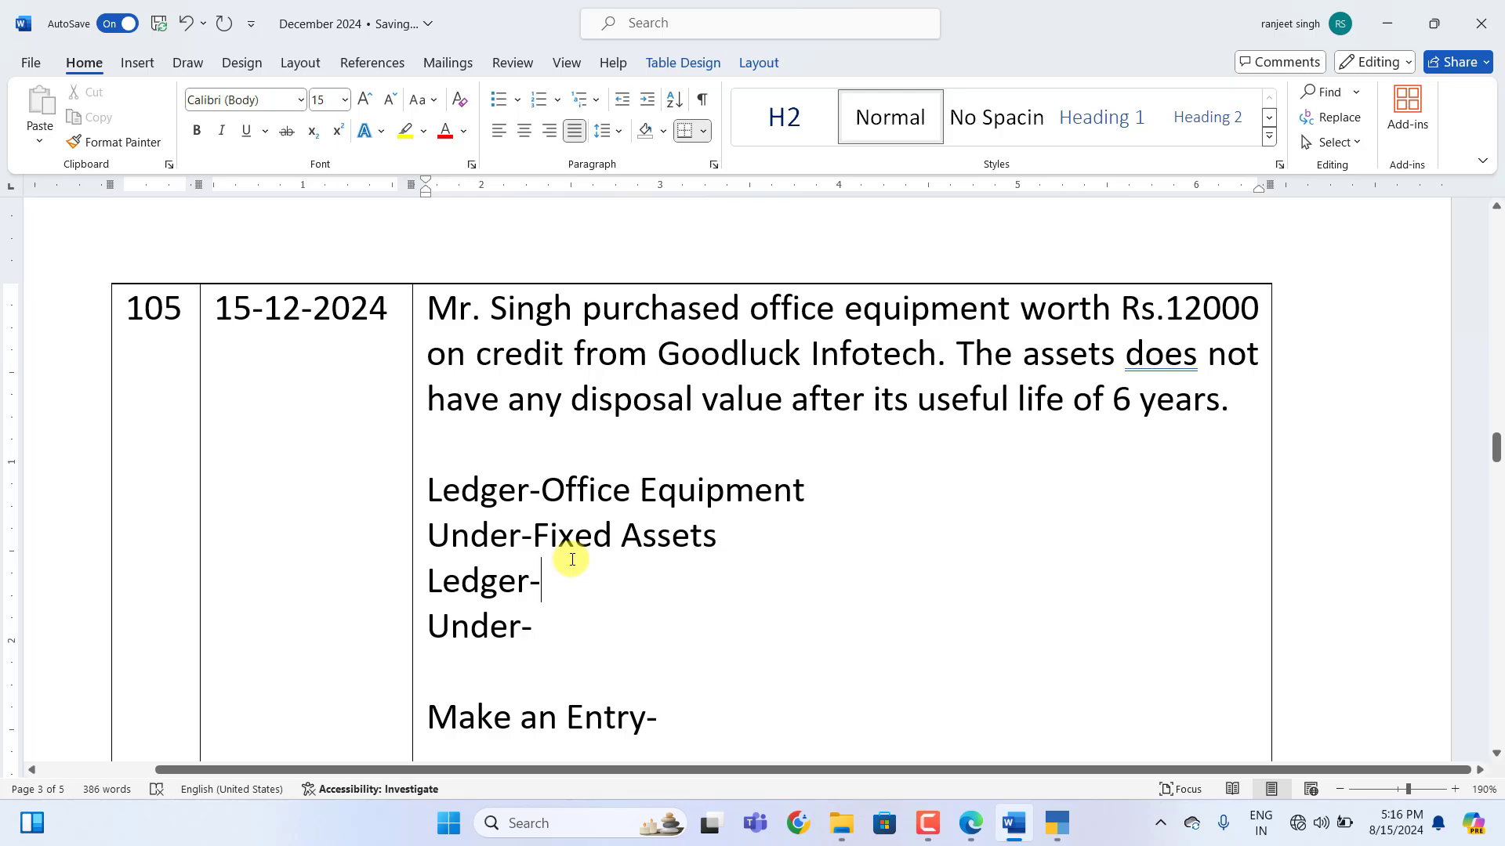
text(Goodluck Infotech)
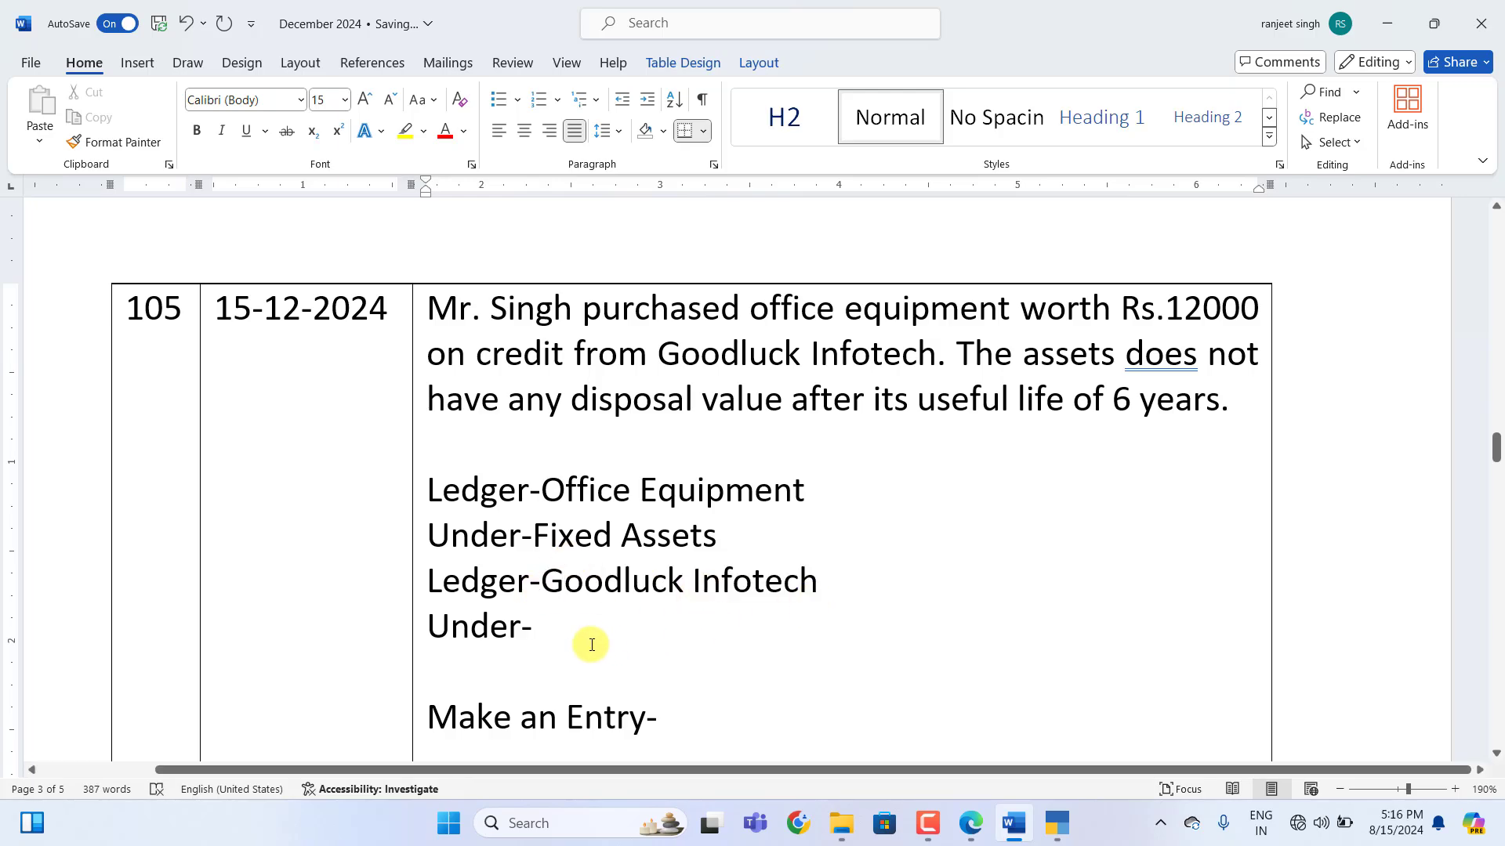
click(546, 626)
text(Sundry Creditors)
Fill in transaction 105's entry type as "Journal Vouchers"
scroll(611, 638, down, 1)
scroll(698, 604, down, 1)
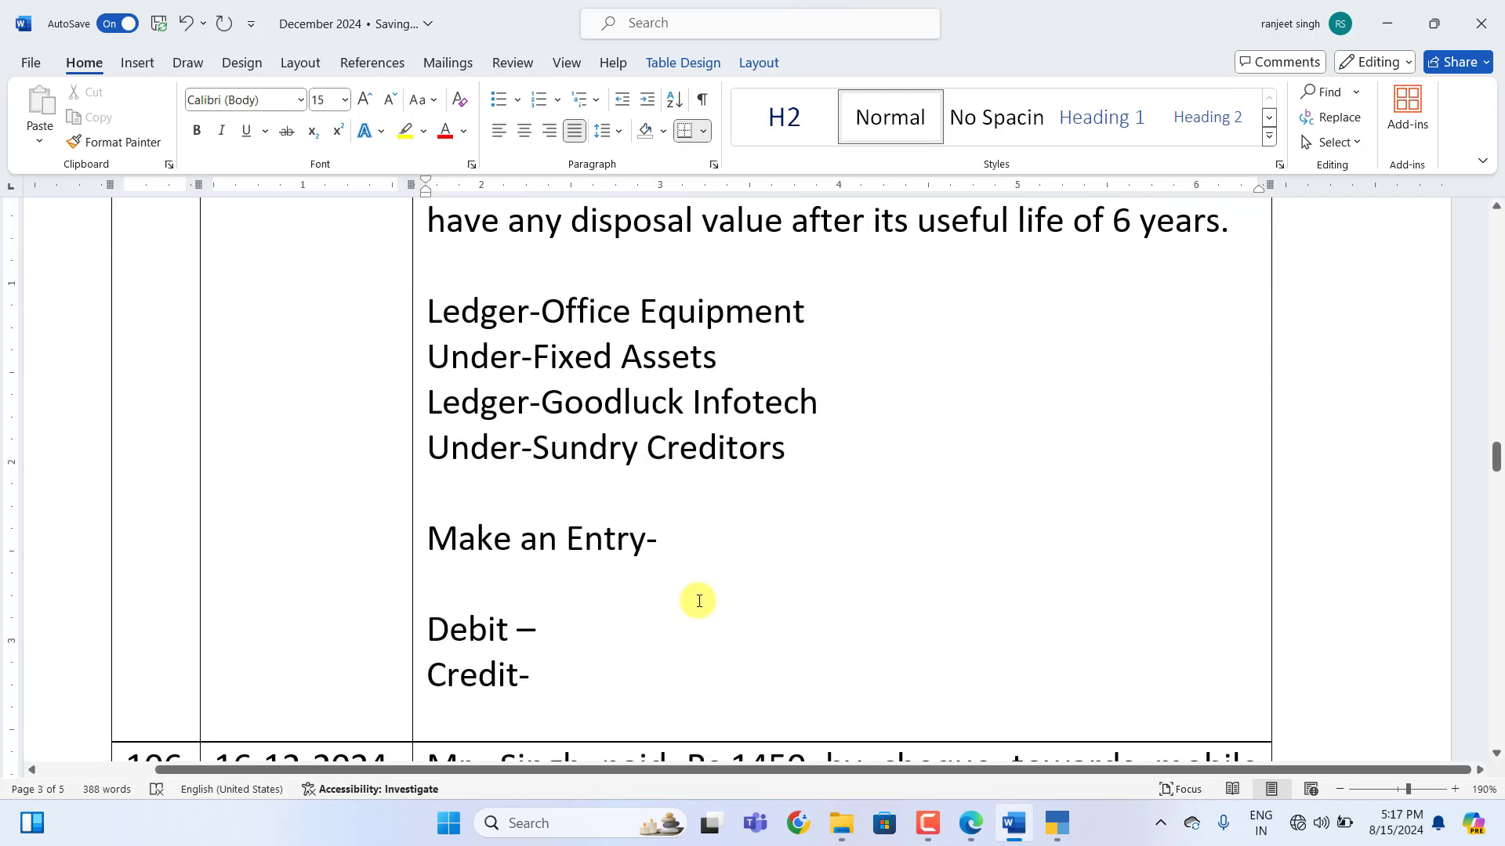
scroll(729, 538, up, 3)
scroll(719, 604, down, 3)
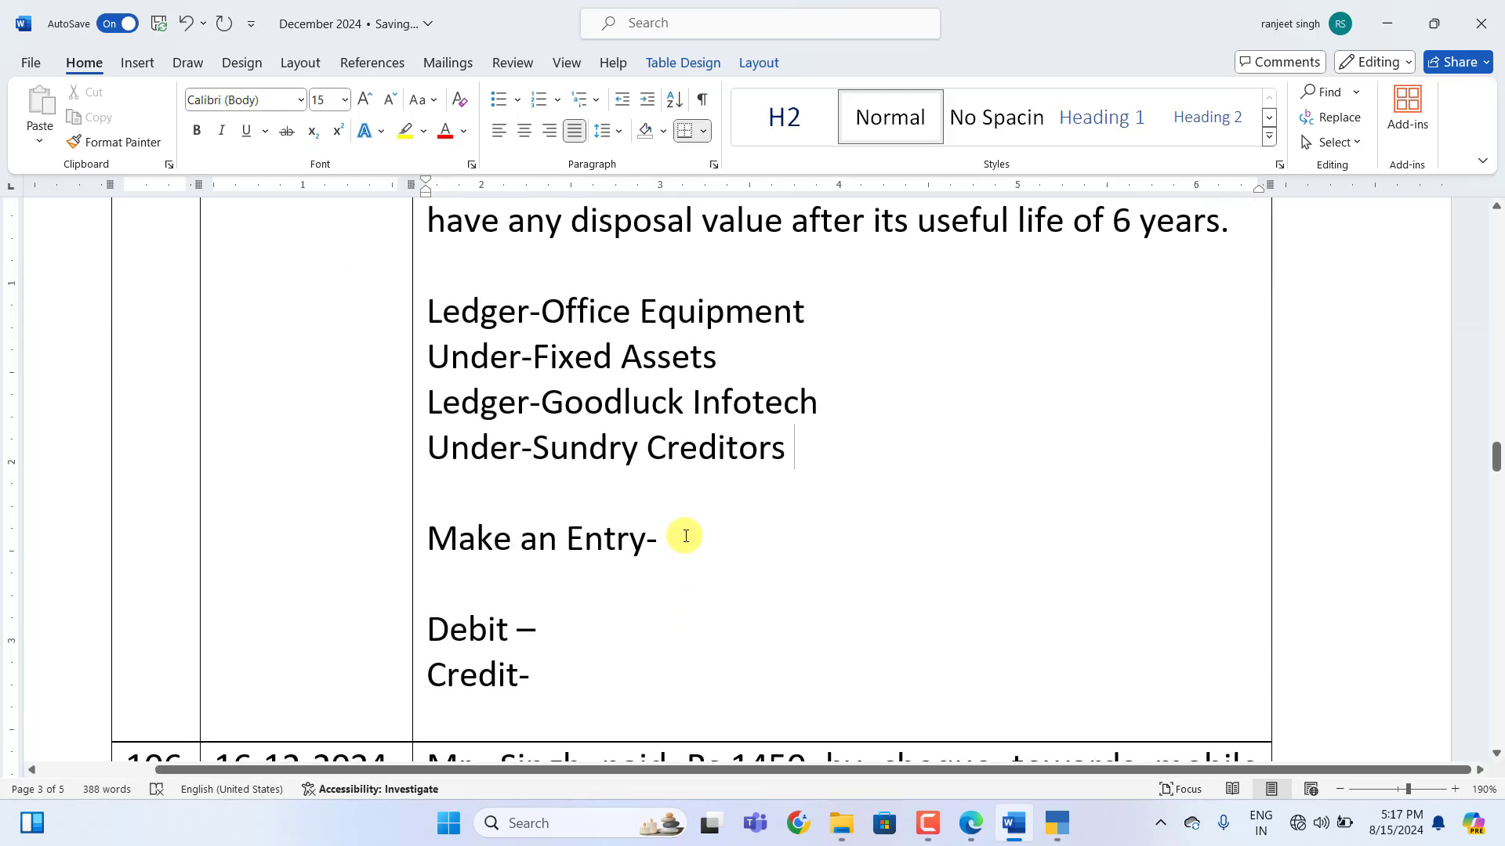
click(683, 531)
text(Jo)
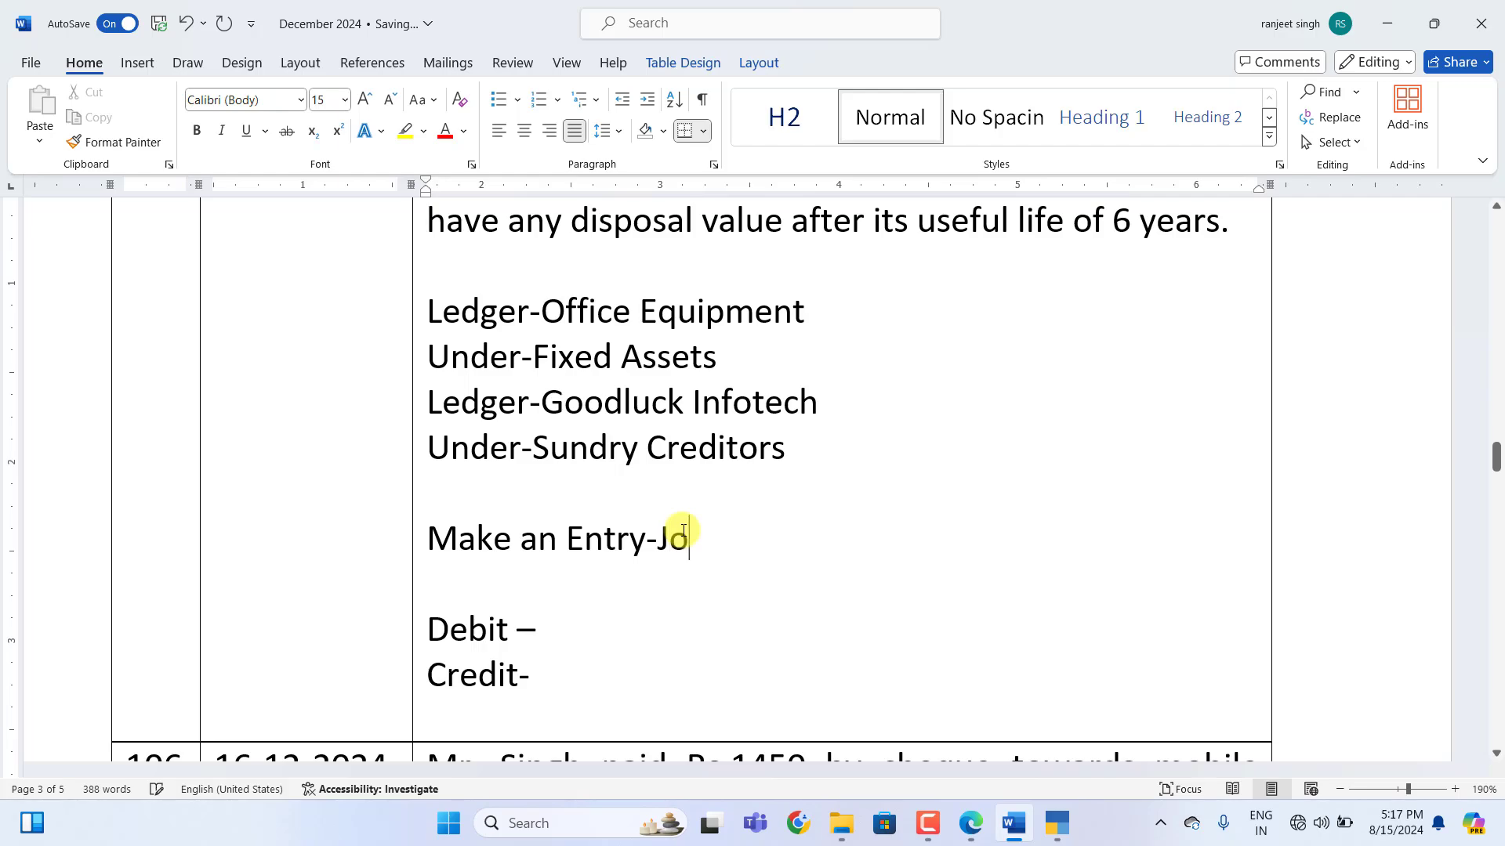
text(urnal Vouchers)
Enter "Office Equipment -" on transaction 105's debit line
click(574, 637)
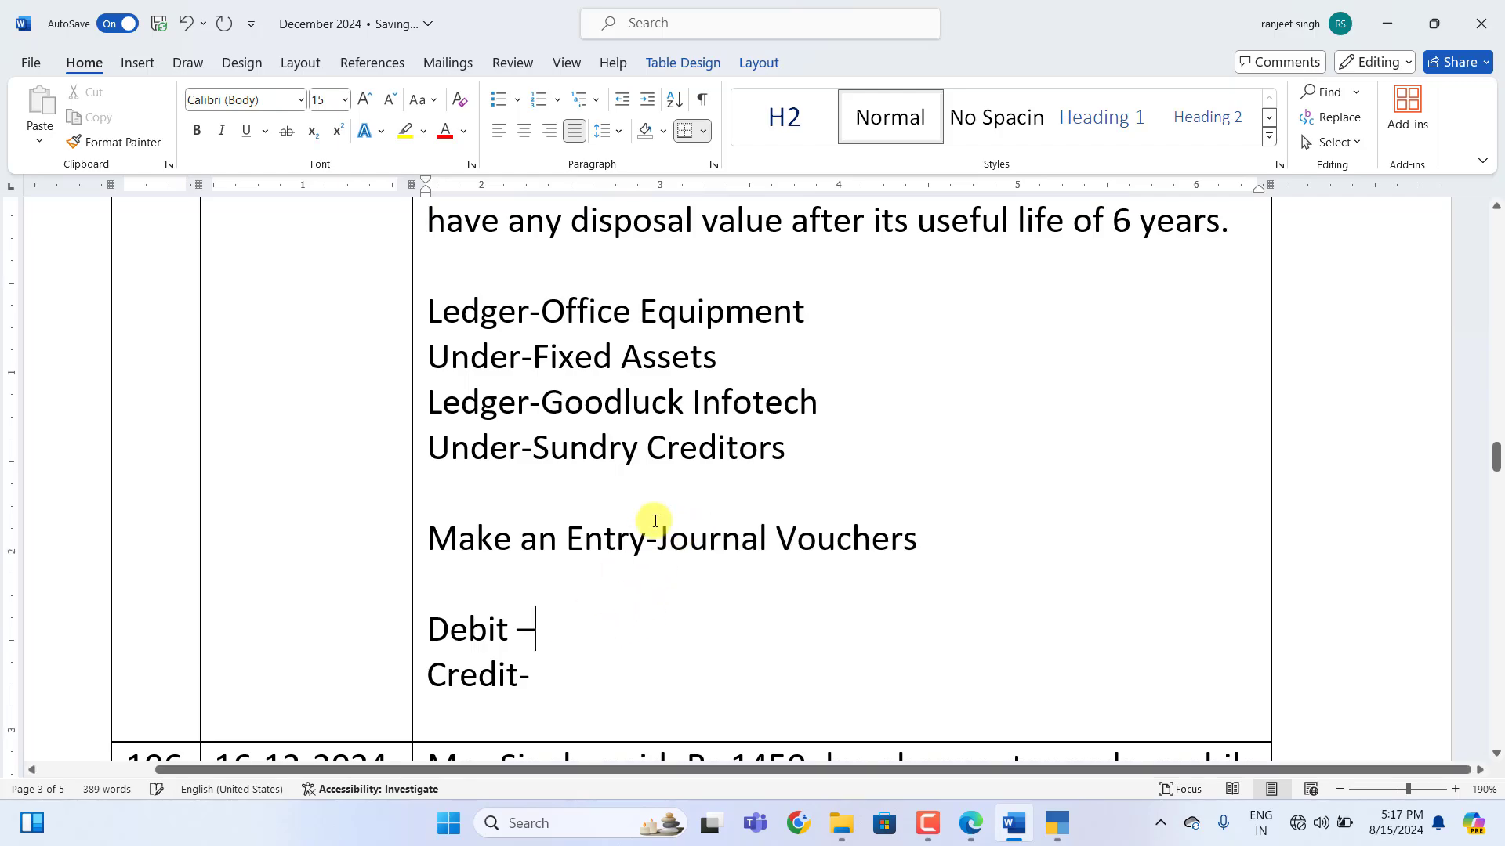
scroll(711, 440, up, 3)
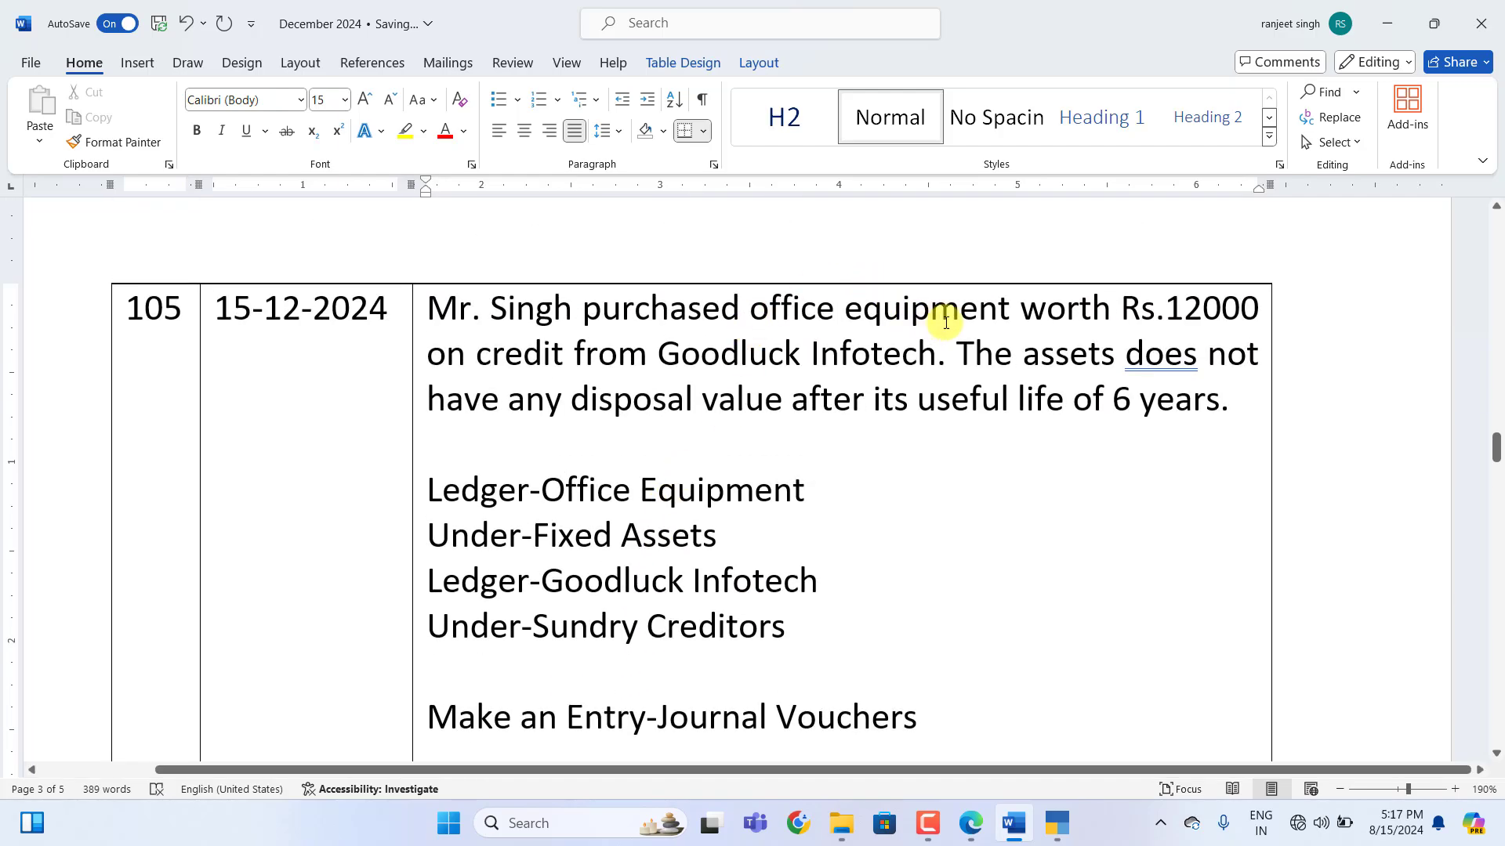
scroll(964, 324, down, 1)
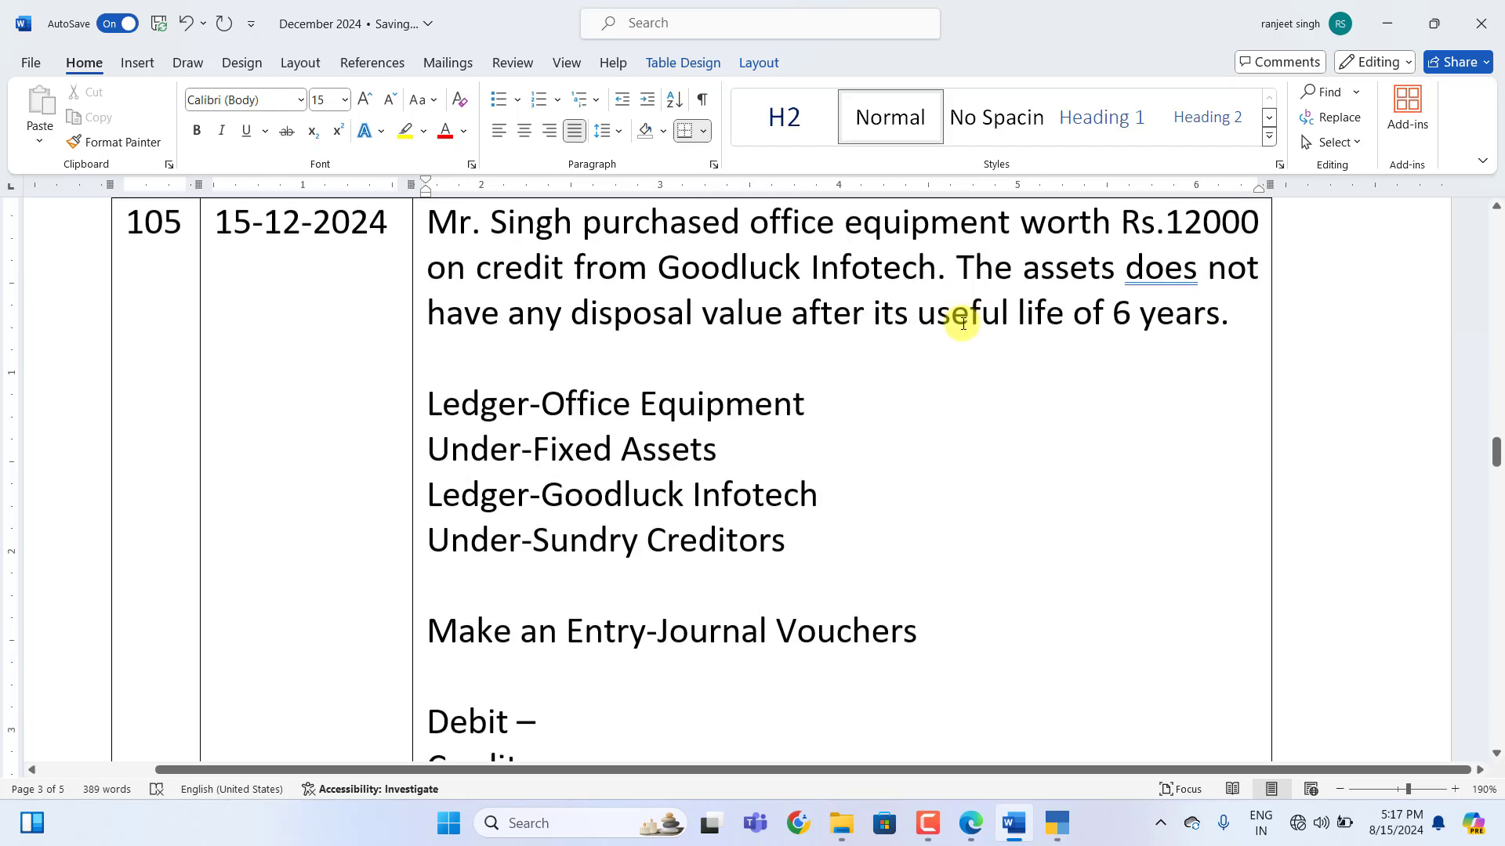
text(Office Equipment -)
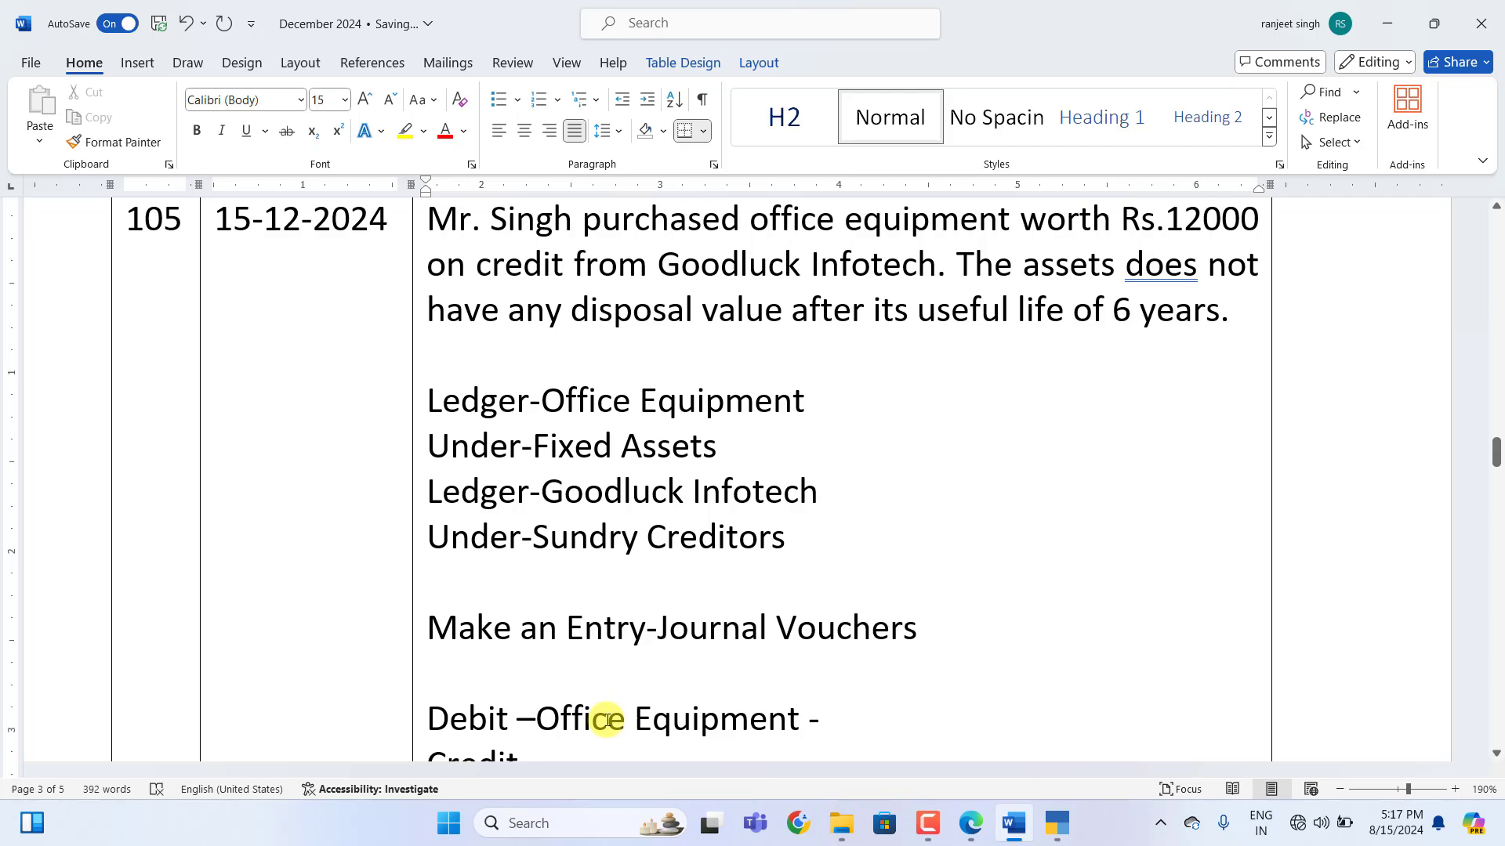
Complete transaction 105 in the worksheet with debit amount 12000 for Office Equipment and credit line Goodluck Infotech-12000
text(12000)
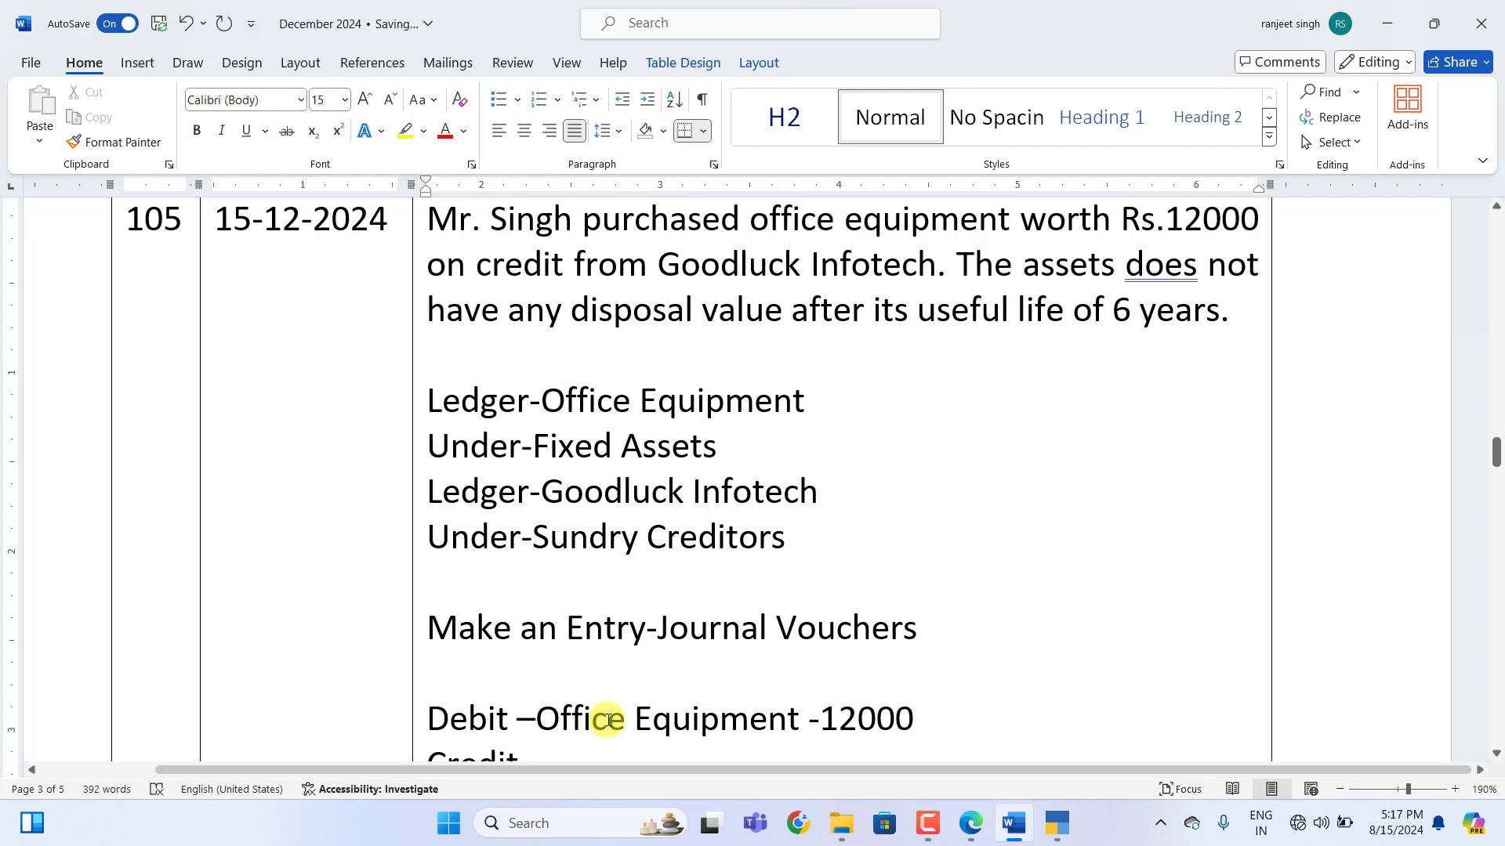
scroll(585, 722, down, 2)
click(566, 591)
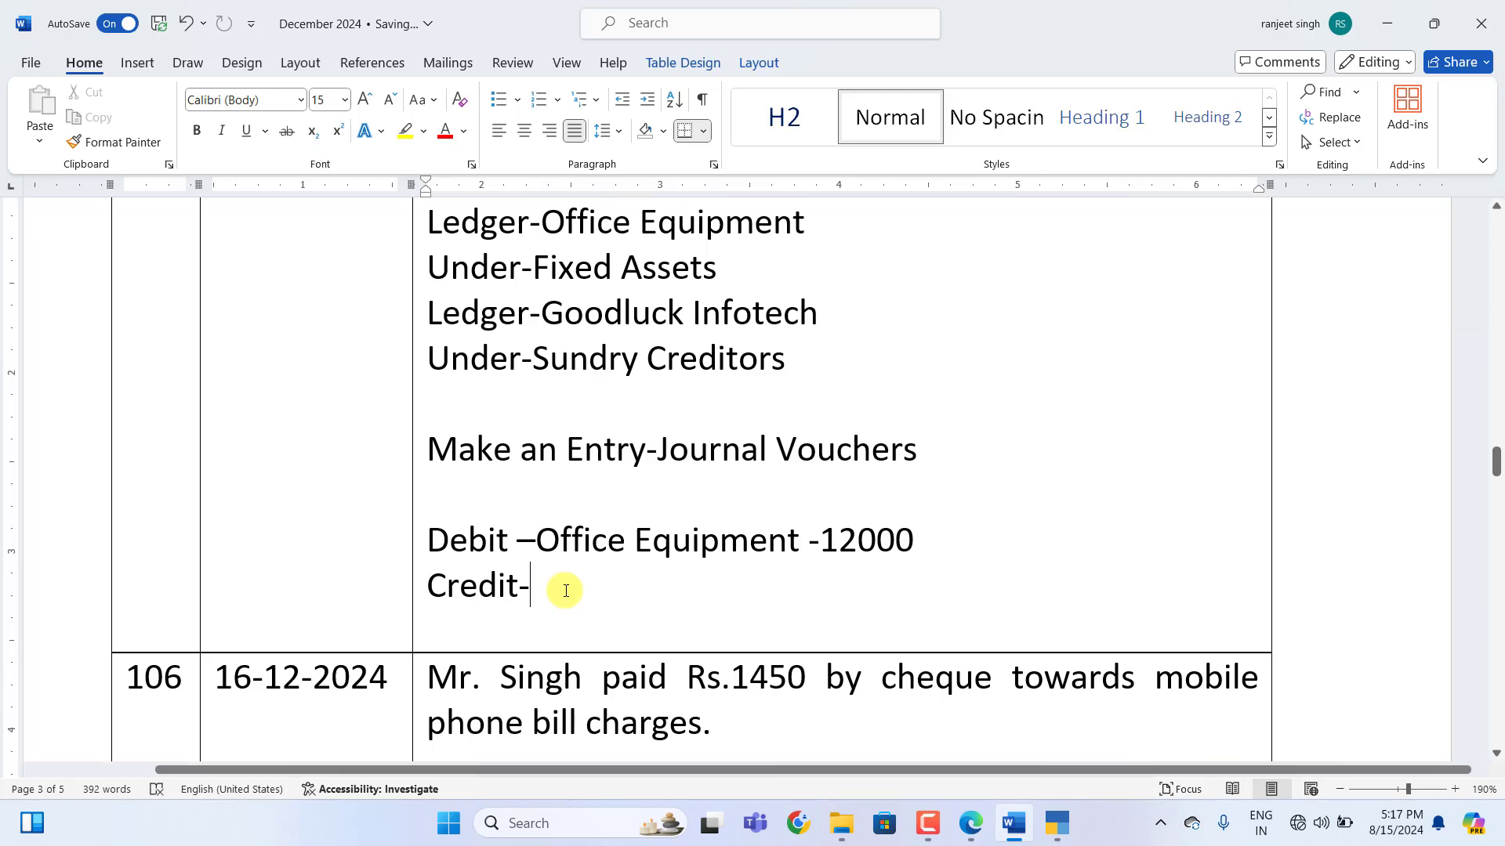
text(Goodluck Infotech)
text(-12000)
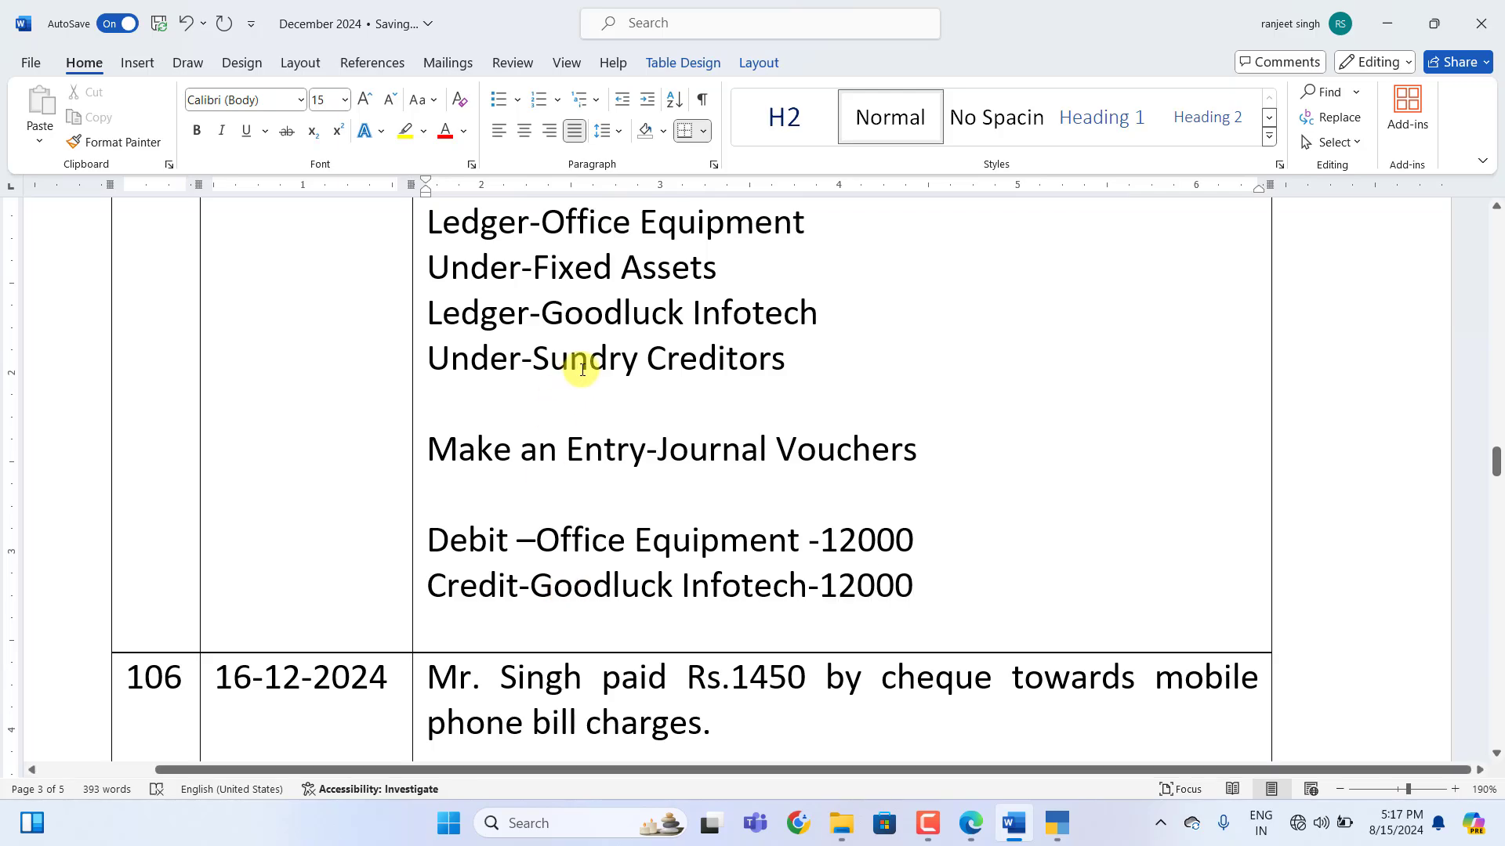
scroll(577, 377, up, 3)
scroll(586, 377, down, 3)
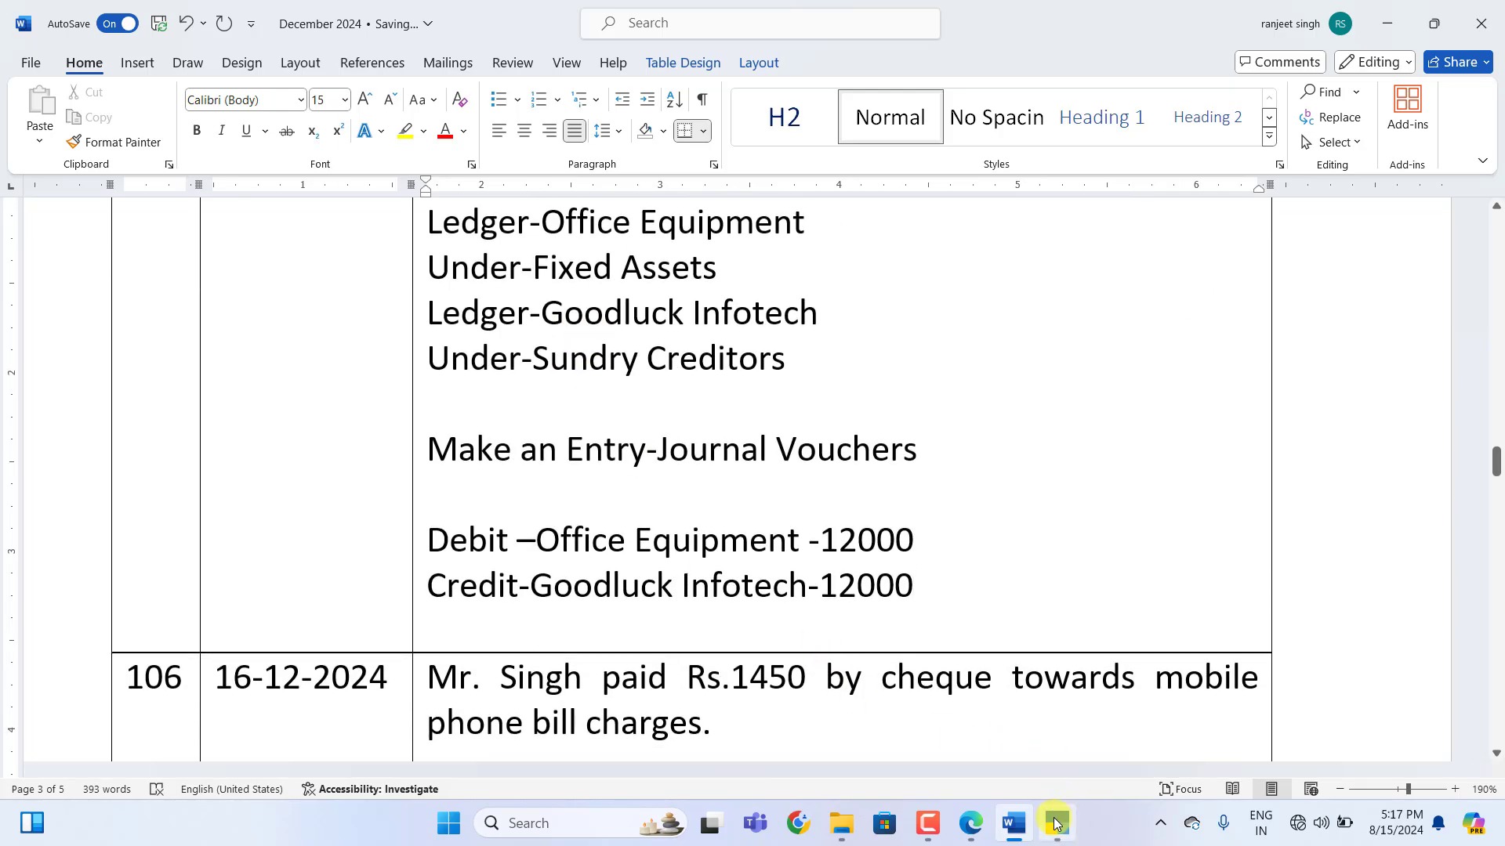
In TallyPrime, create a ledger named Office Equipment under Fixed Assets, keeping the remaining details at their defaults
key(alt+Tab)
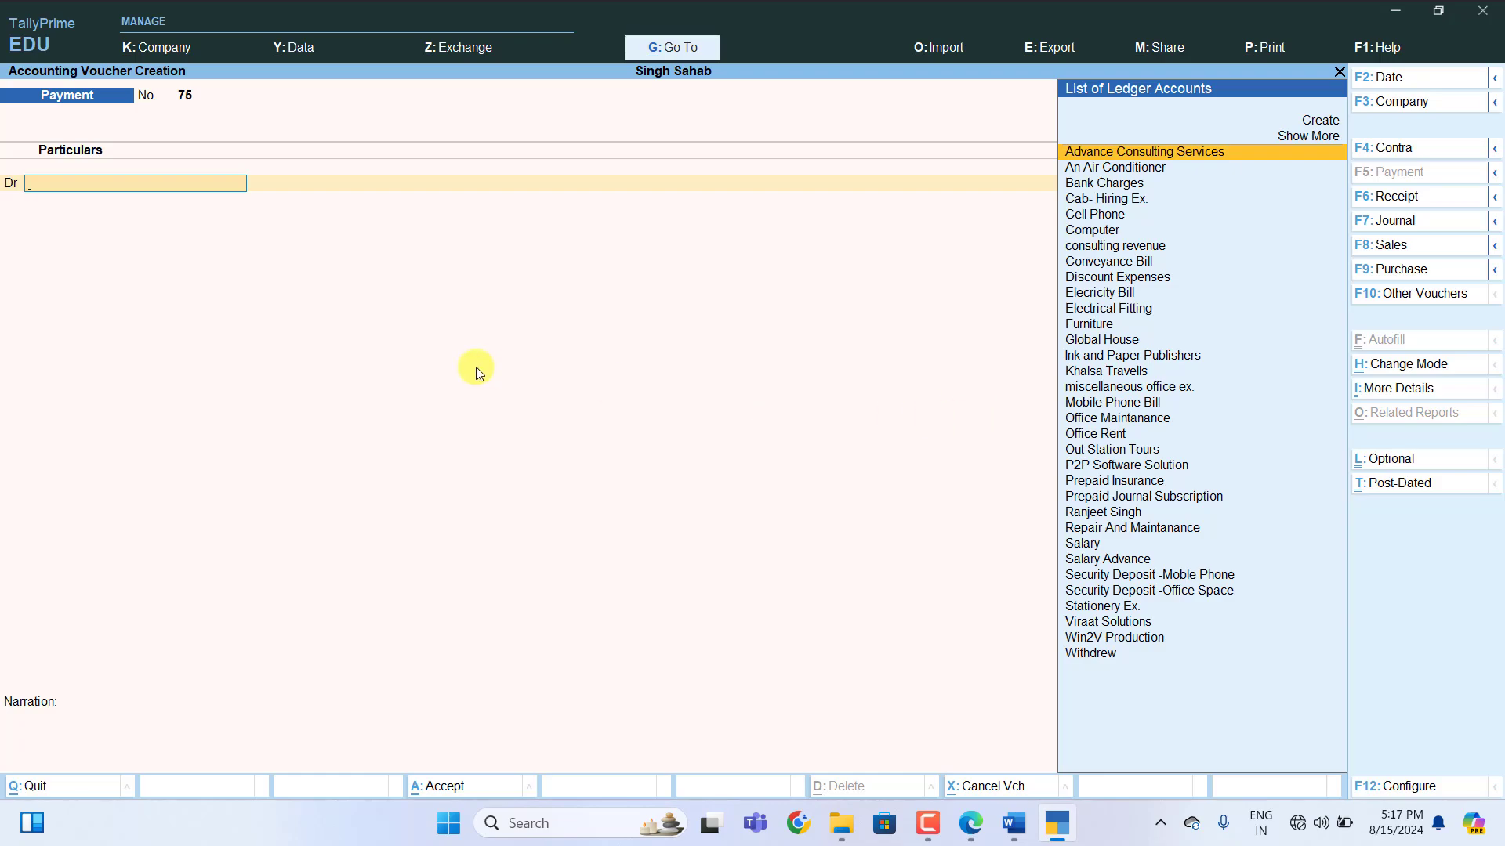
key(alt+c)
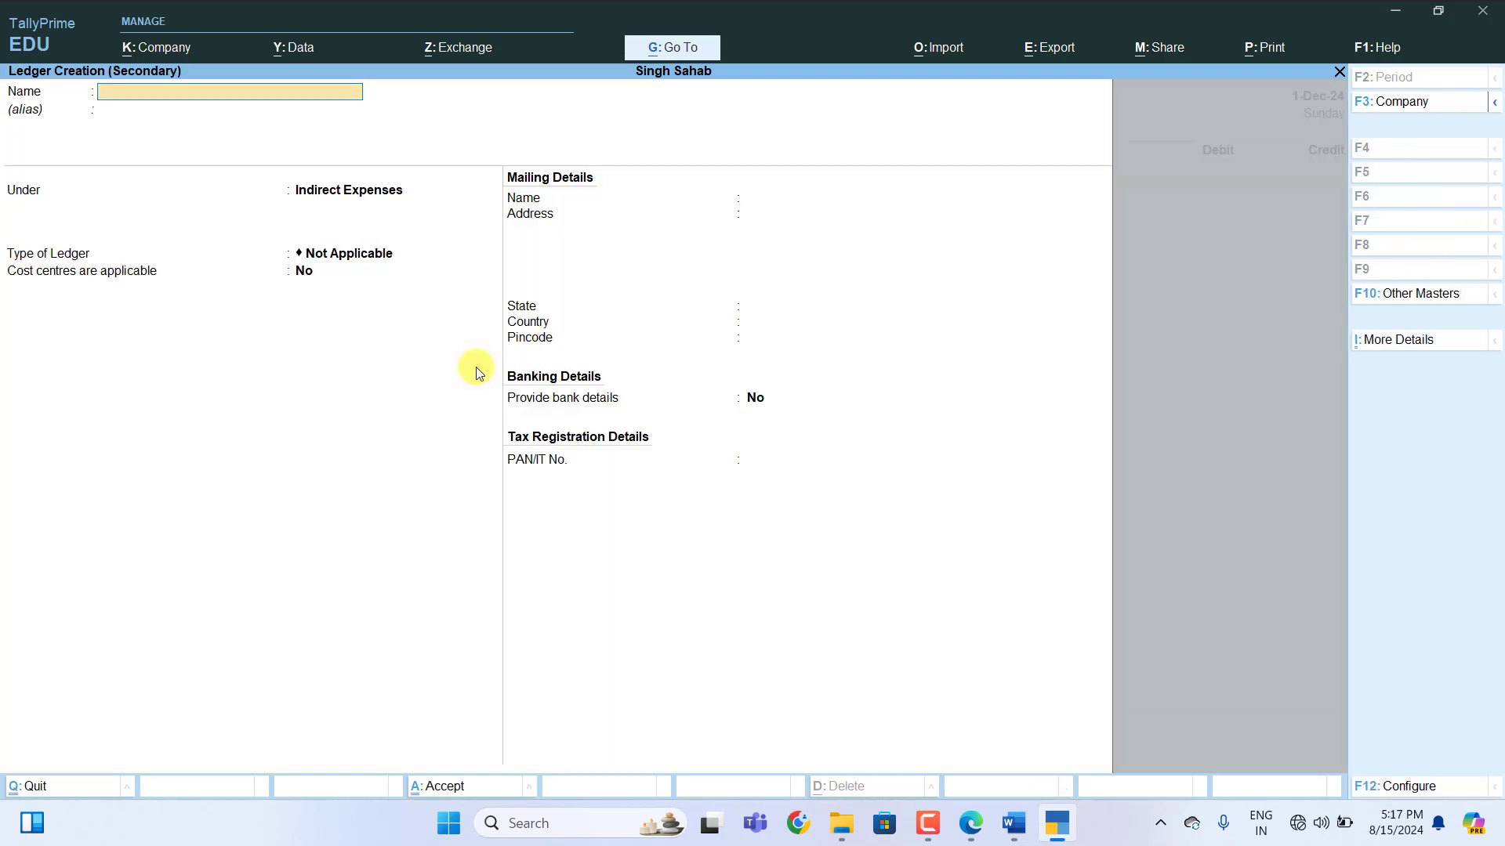
text(Office Equipment)
key(Return)
key(Return)
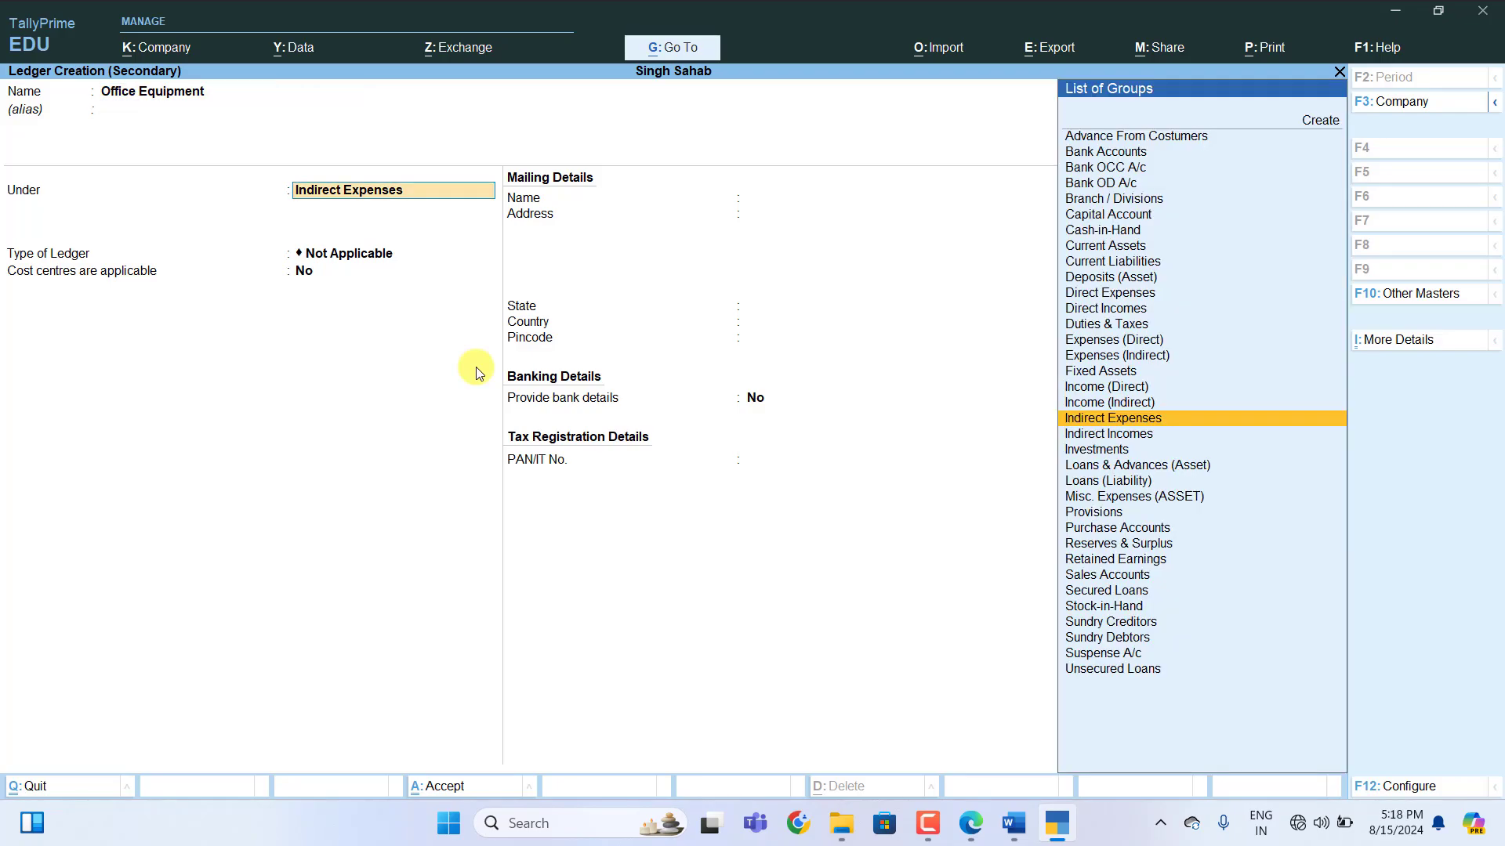
text(F)
key(Return)
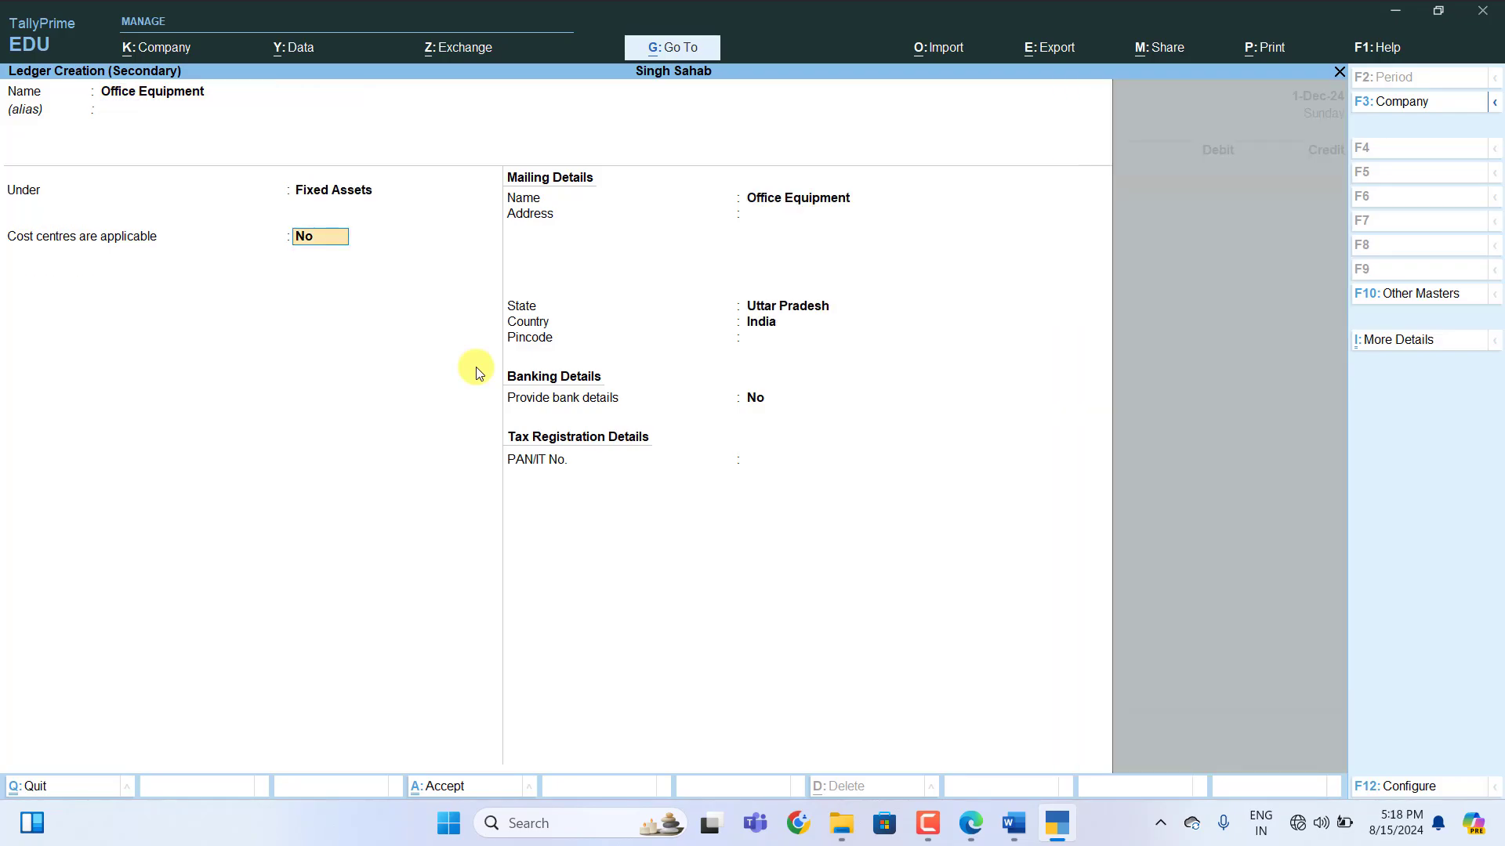
key(Return)
key(Return)
key(Return)
key(Return)
key(Return)
key(Return)
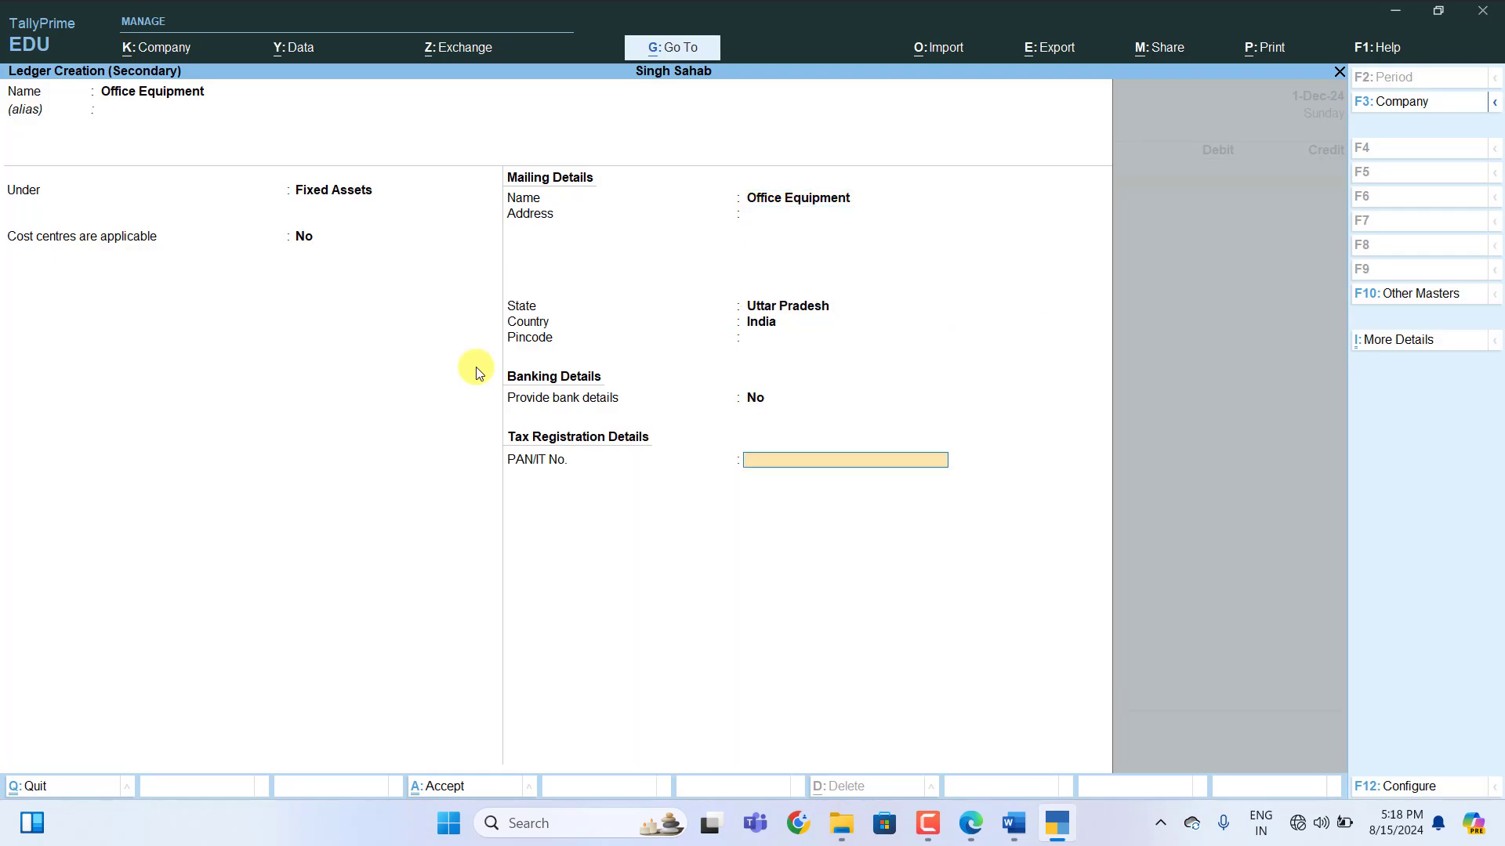
key(Return)
key(Return)
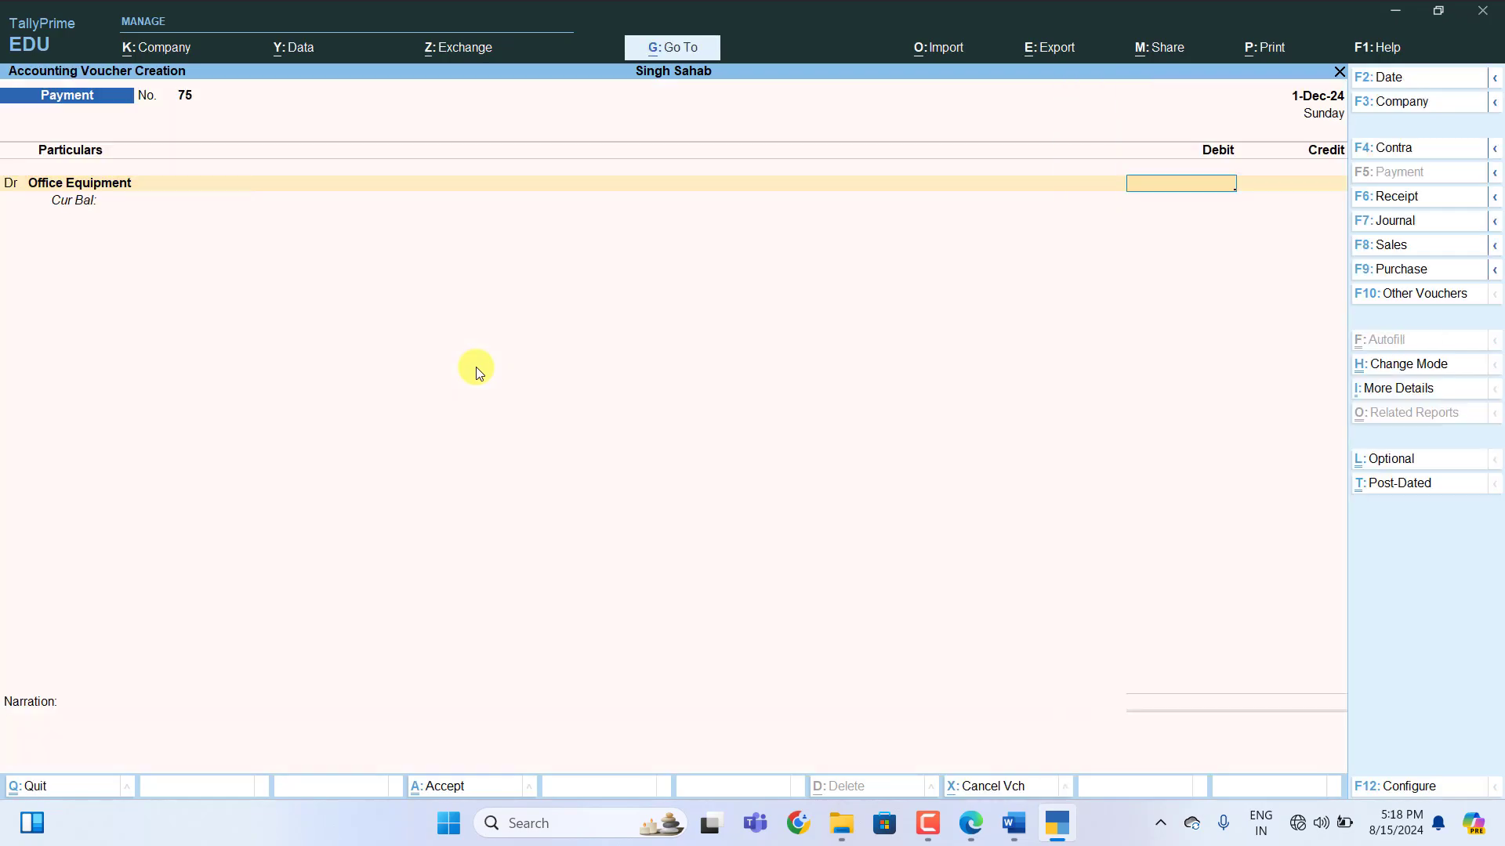
Create a ledger named Goodluck Infotech under Sundry Creditors with the other details at their defaults, and dismiss the bill-wise details
key(BackSpace)
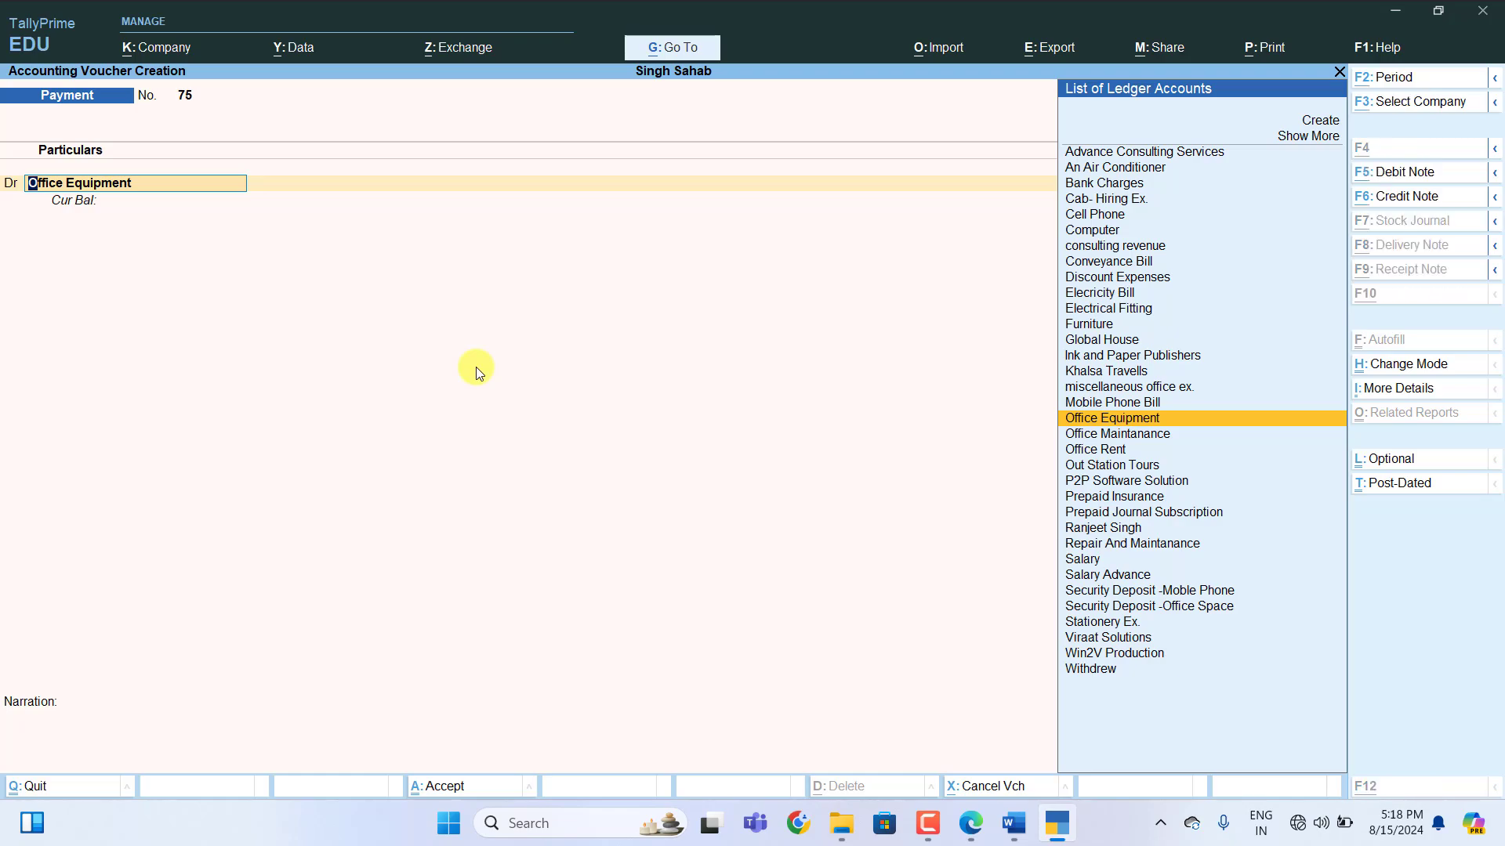
key(alt+c)
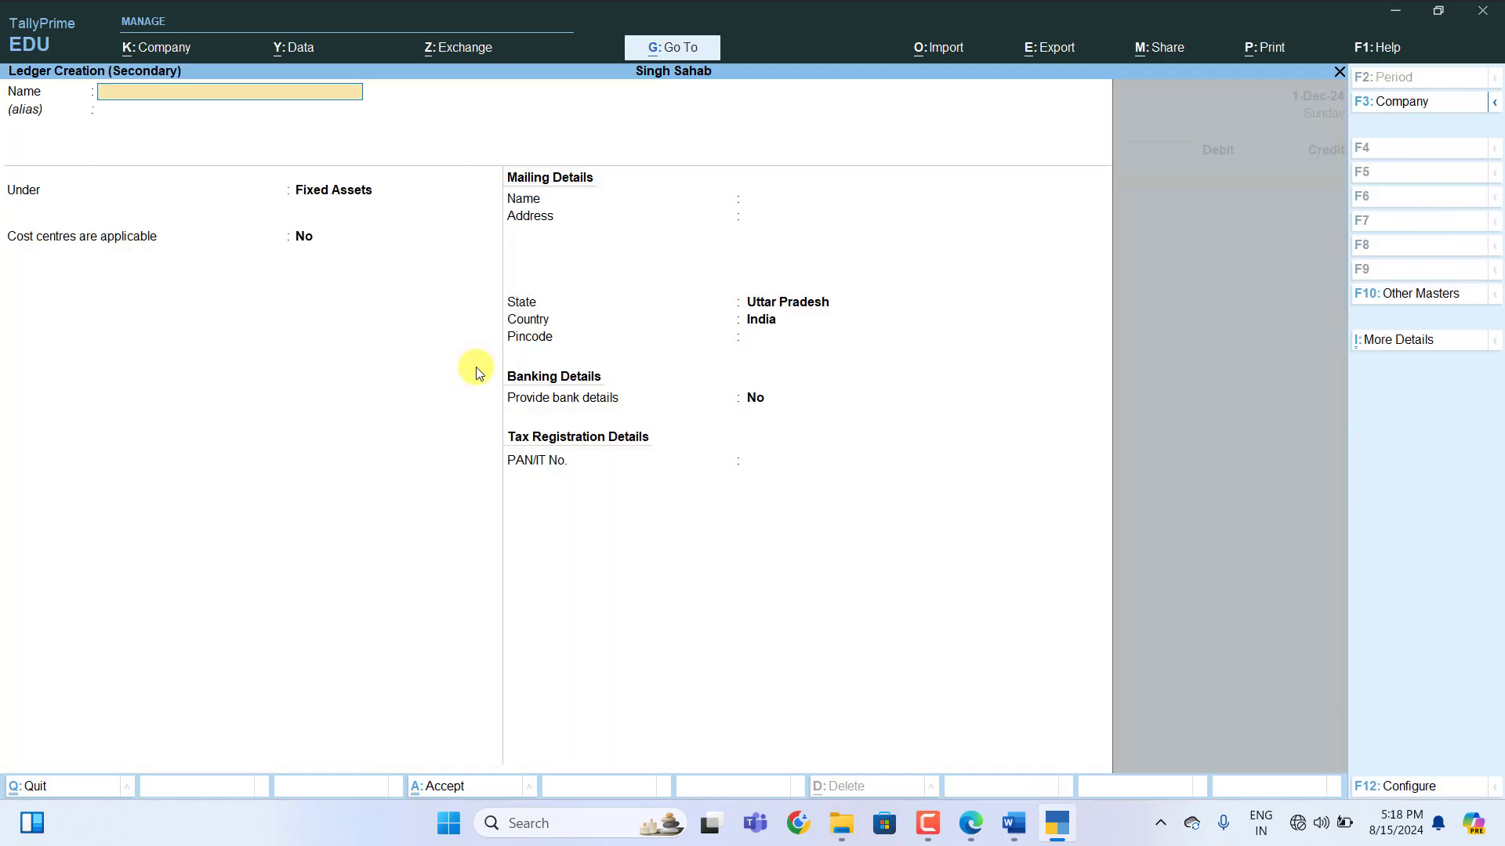
text(Goodluck Infotech)
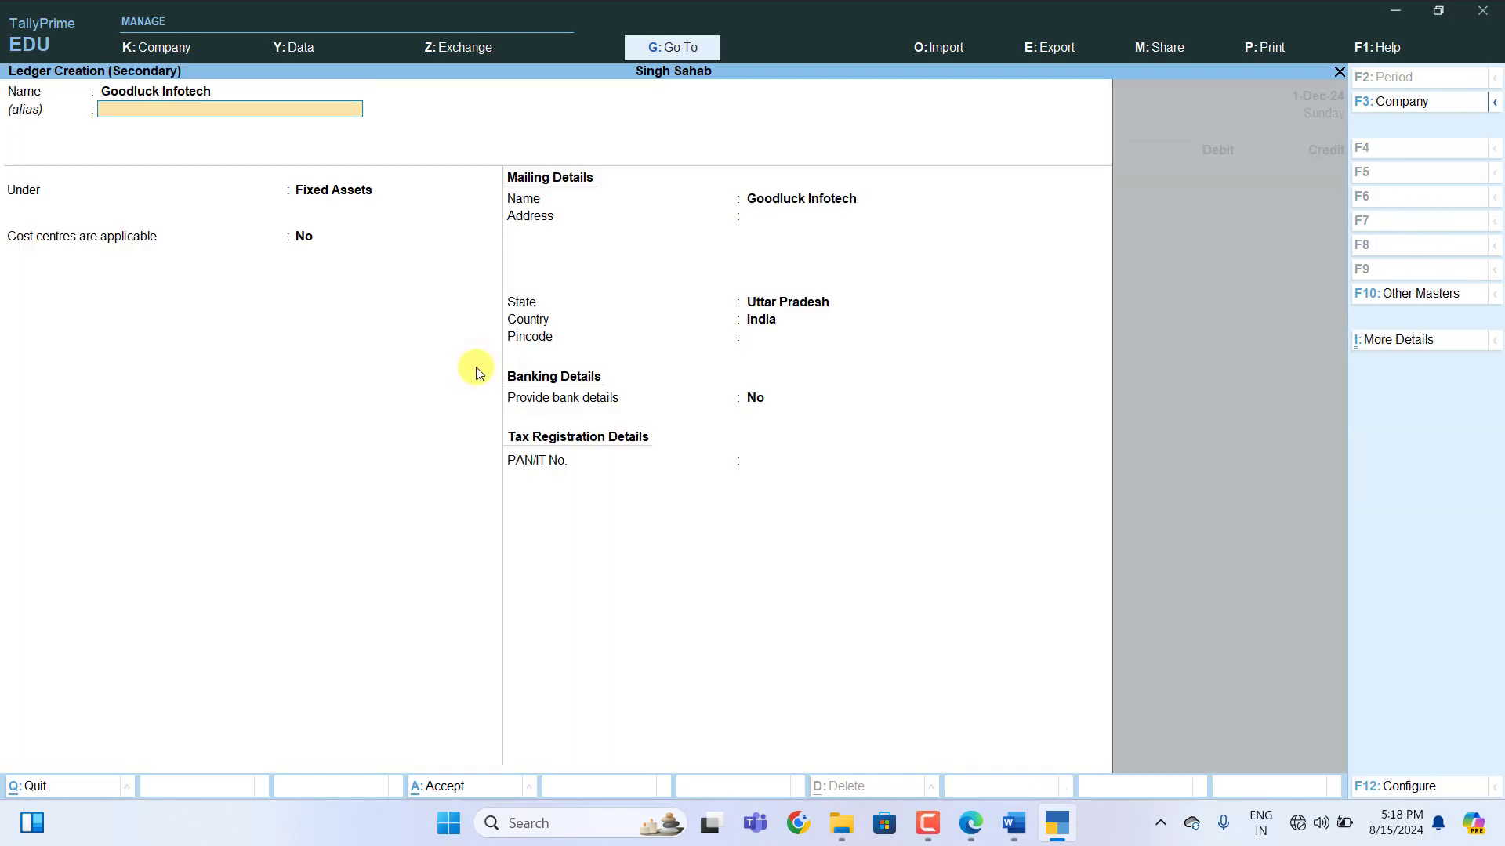
key(Return)
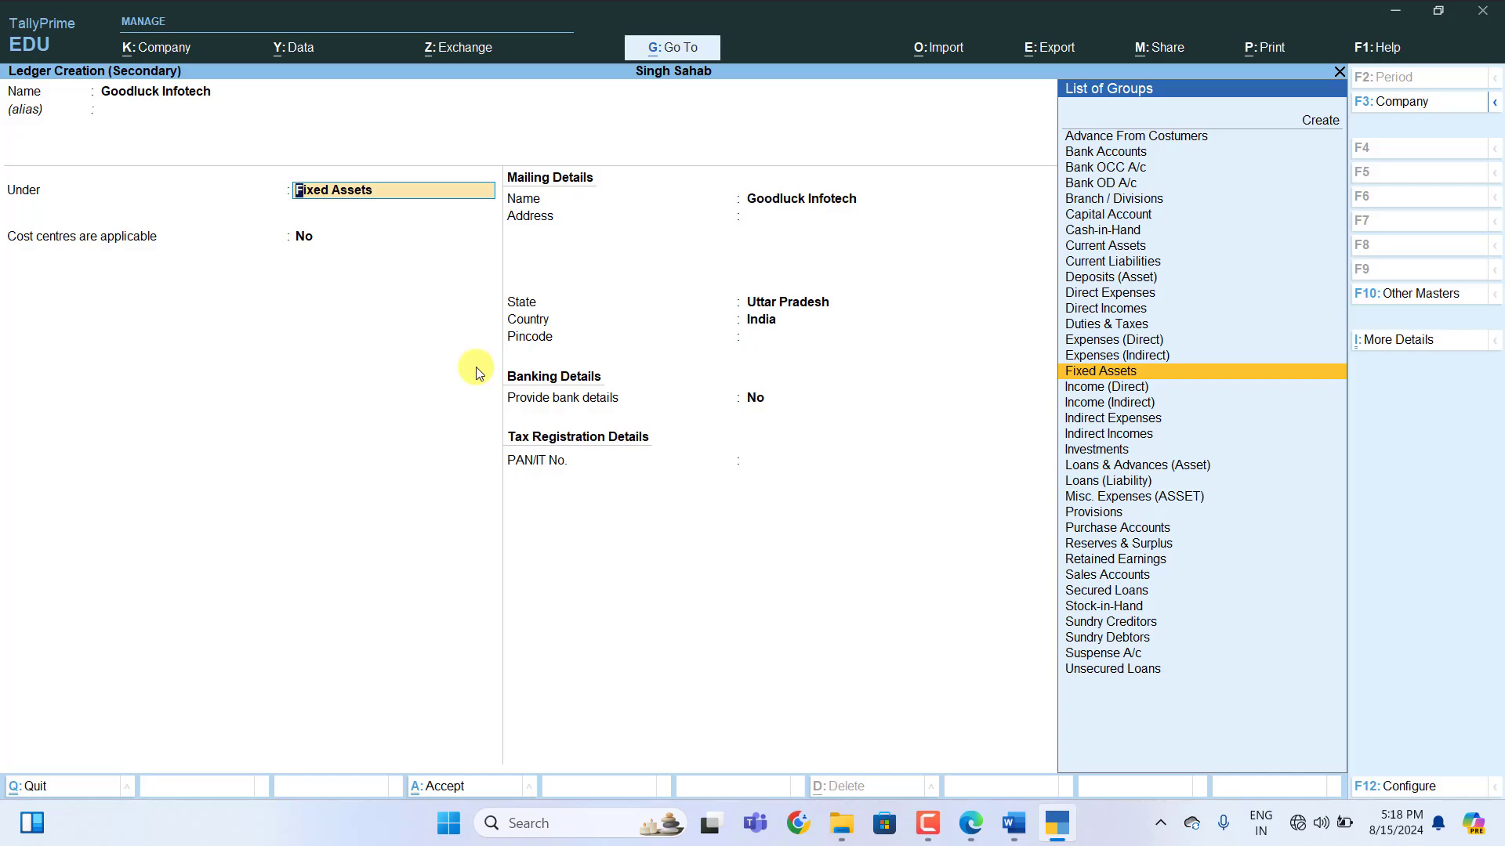
text(S)
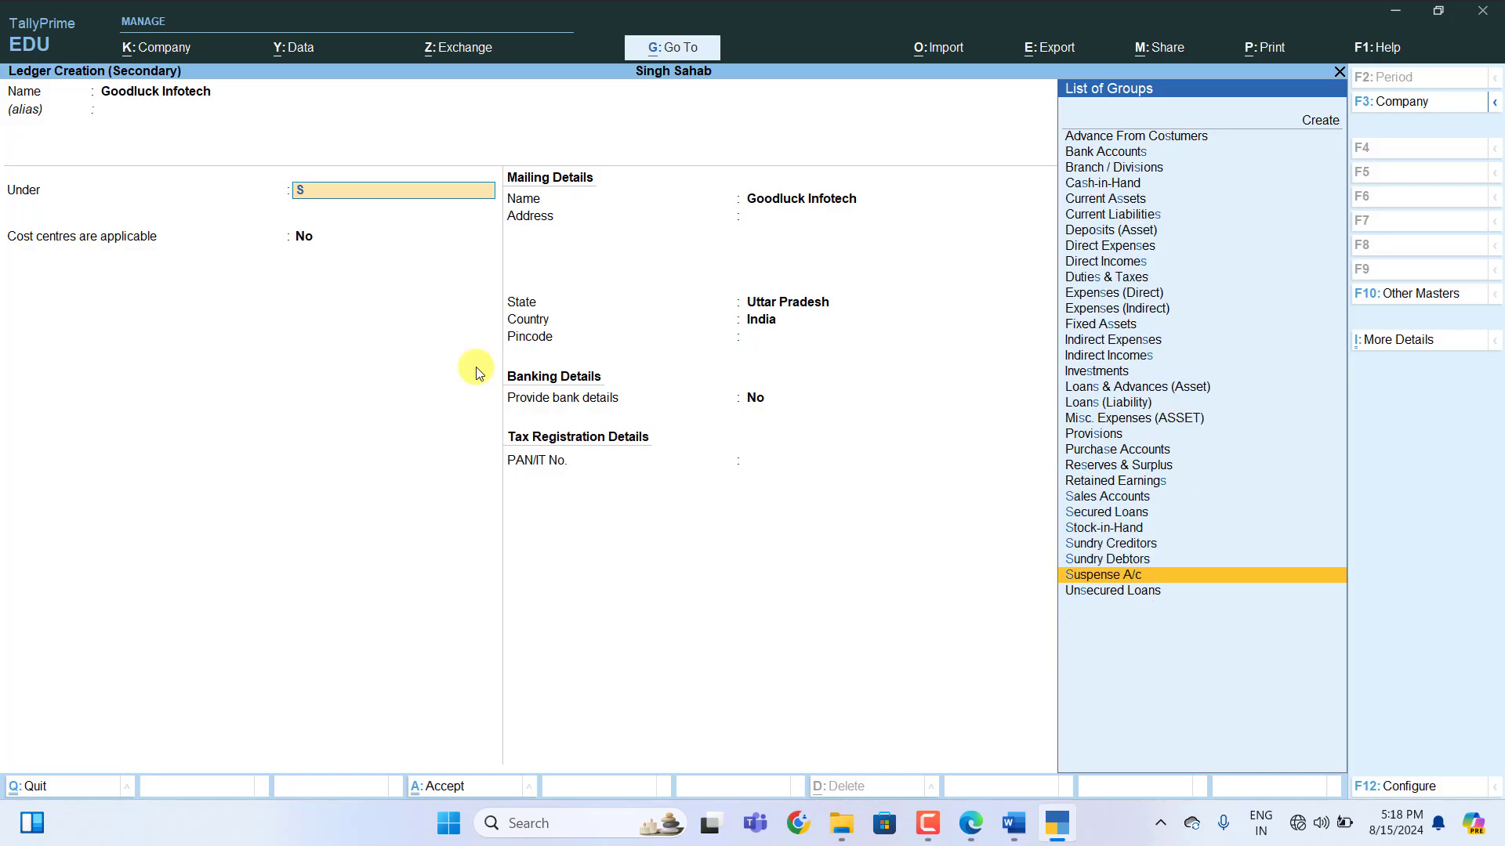
key(Up)
key(Up)
key(Return)
key(Return)
key(Return)
key(Return)
key(Return)
key(Return)
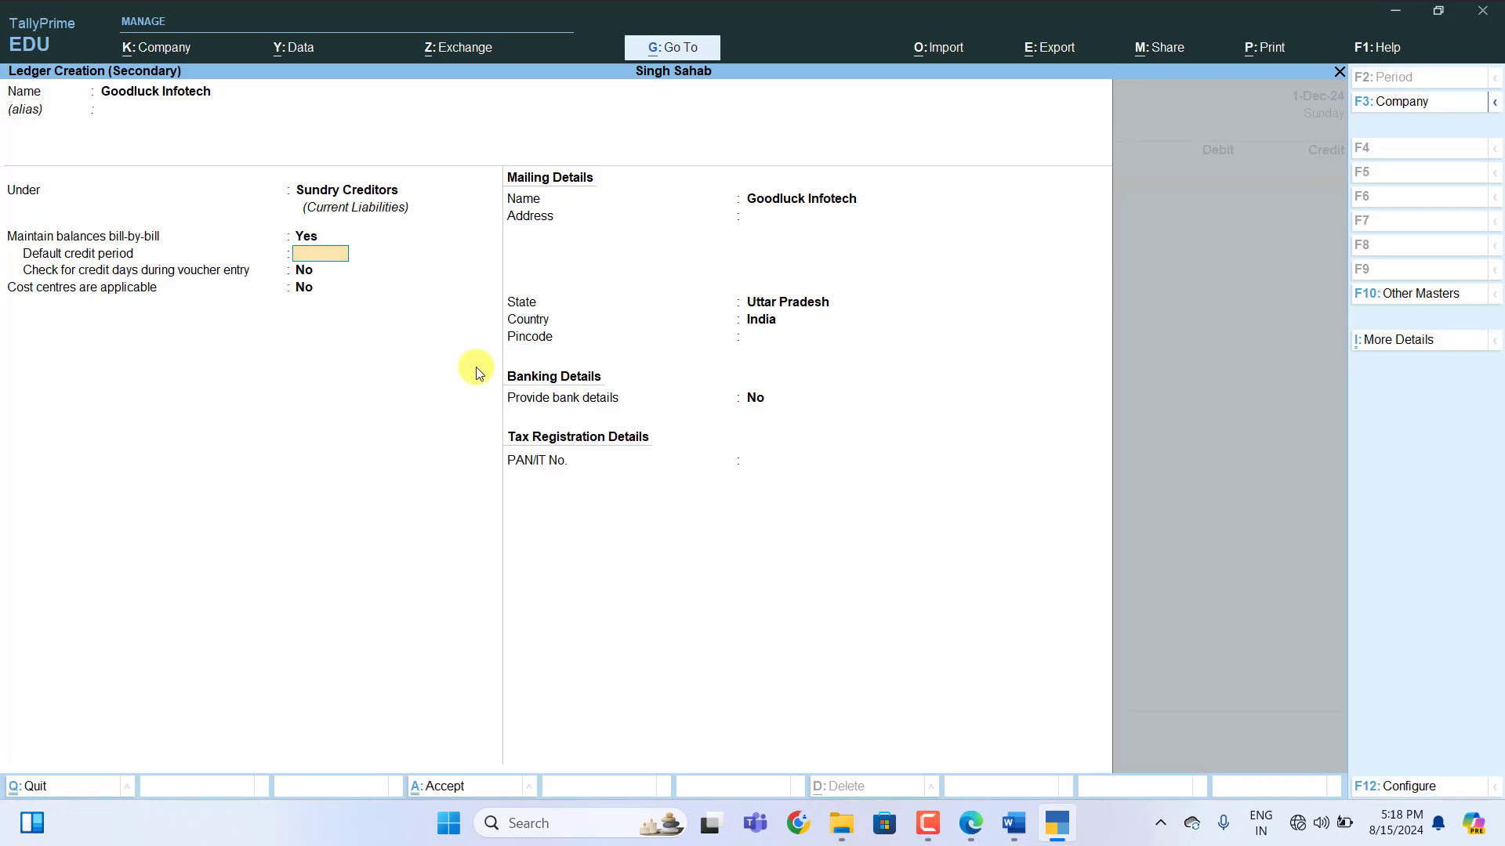
key(Return)
key(Return)
key(Return)
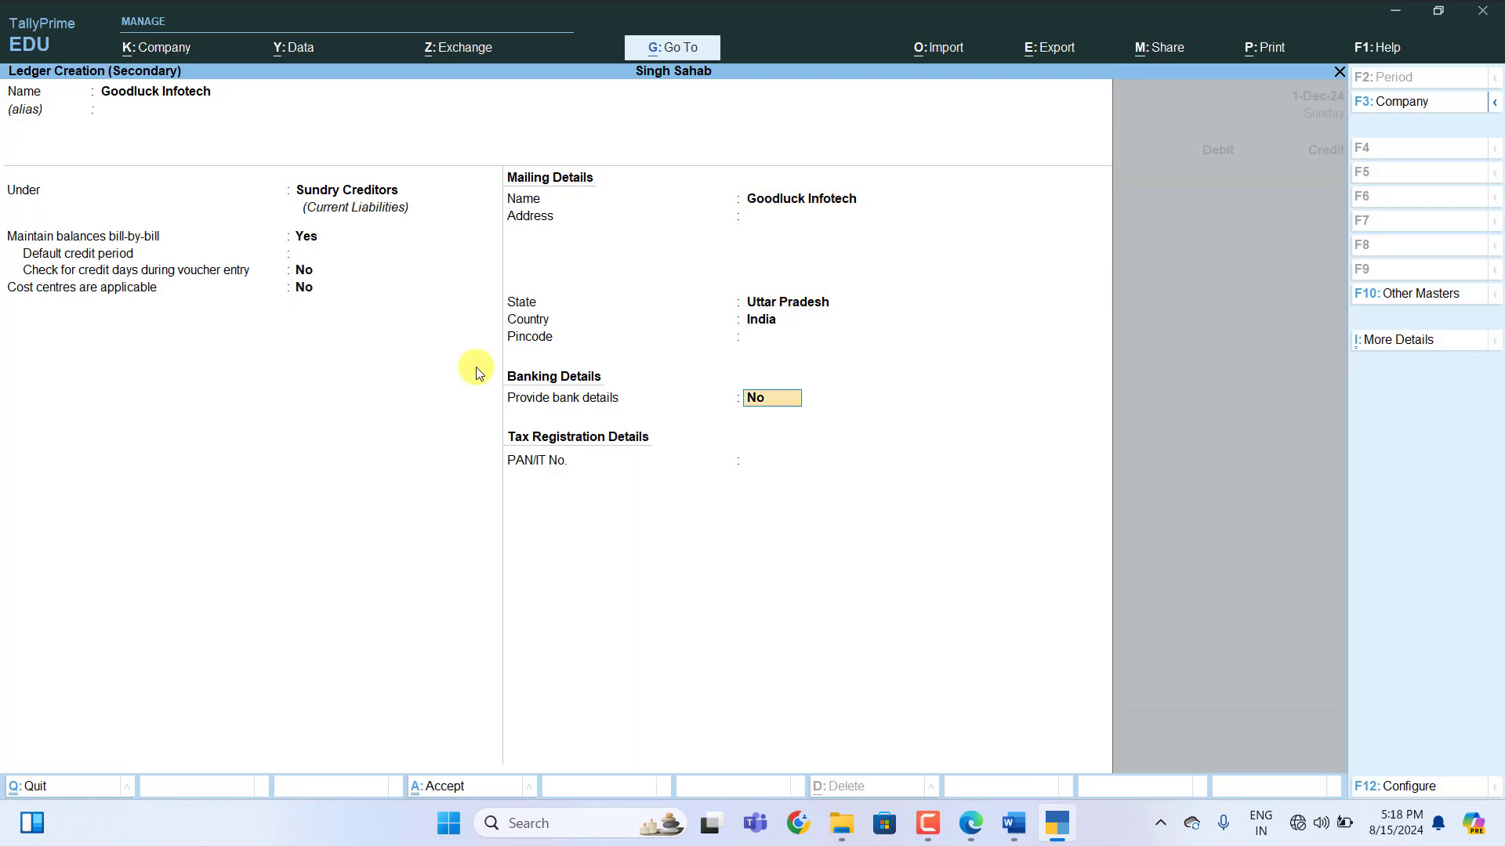
key(Return)
key(Return)
key(Return)
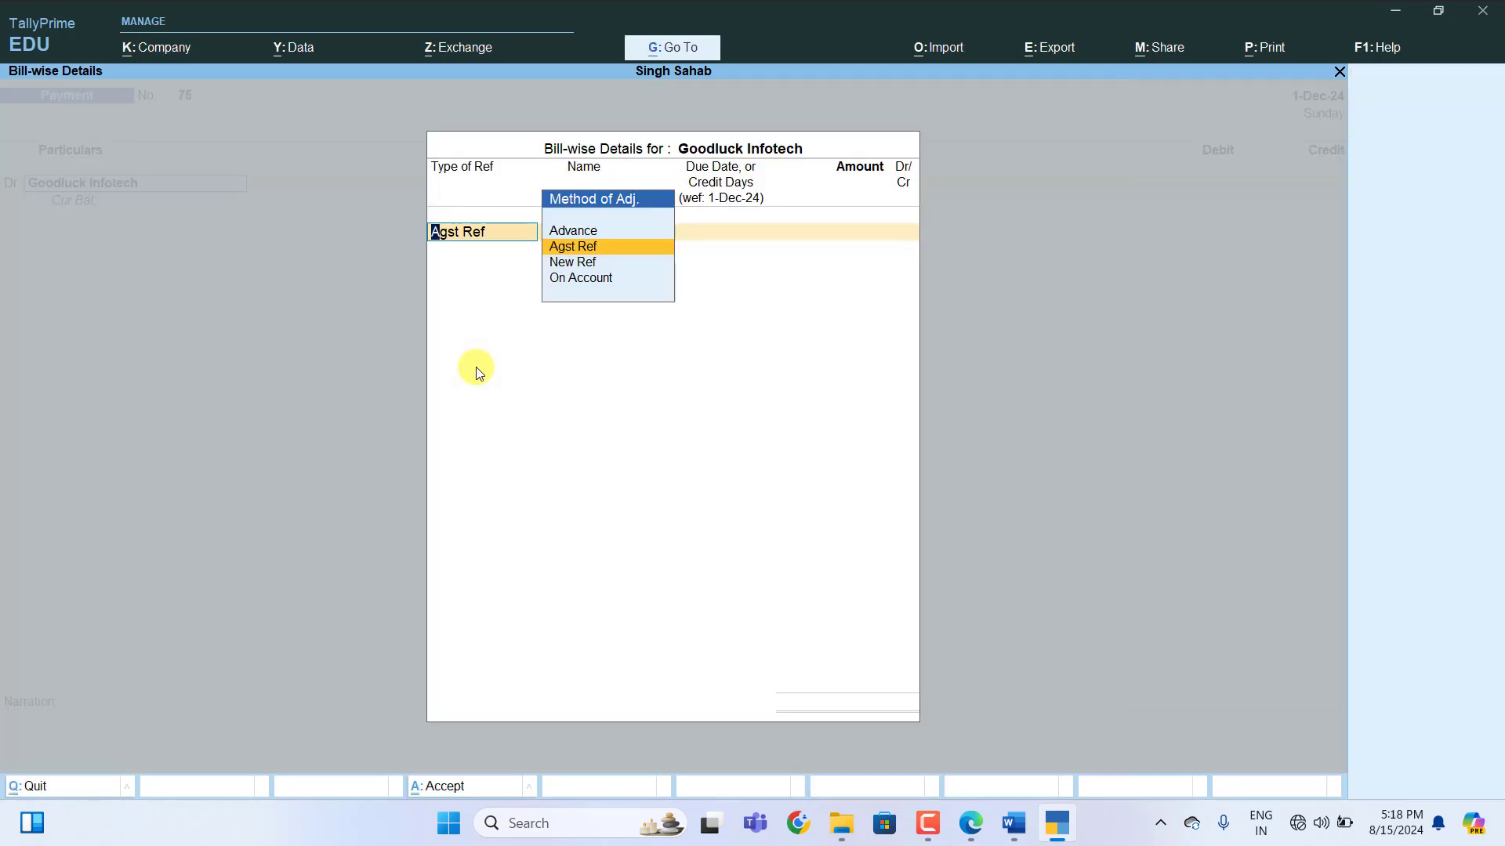
key(BackSpace)
key(Escape)
key(Return)
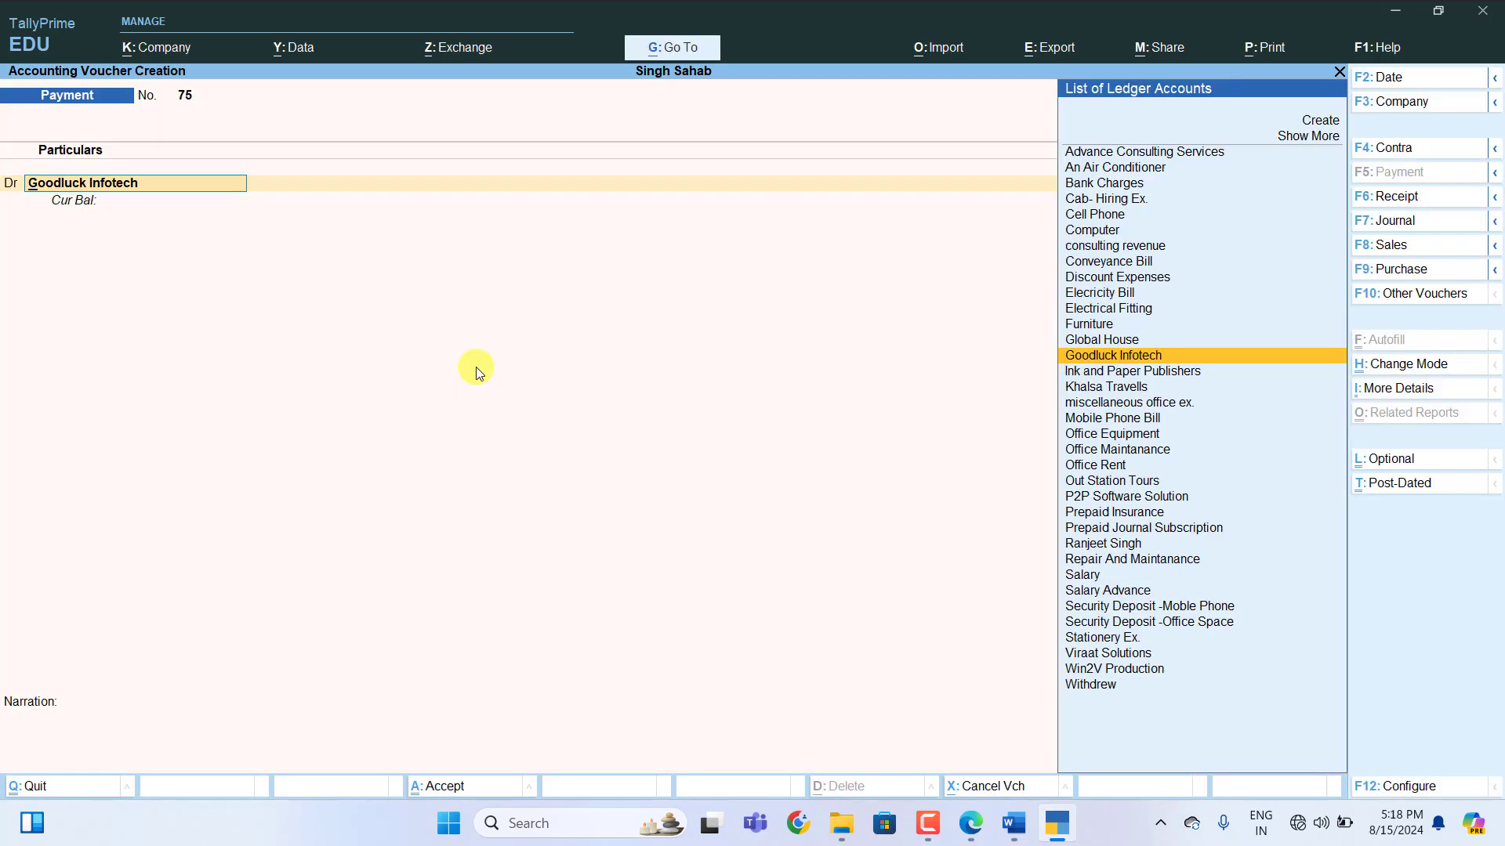
Change the payment voucher to a Journal voucher and debit Office Equipment with 12000
key(F7)
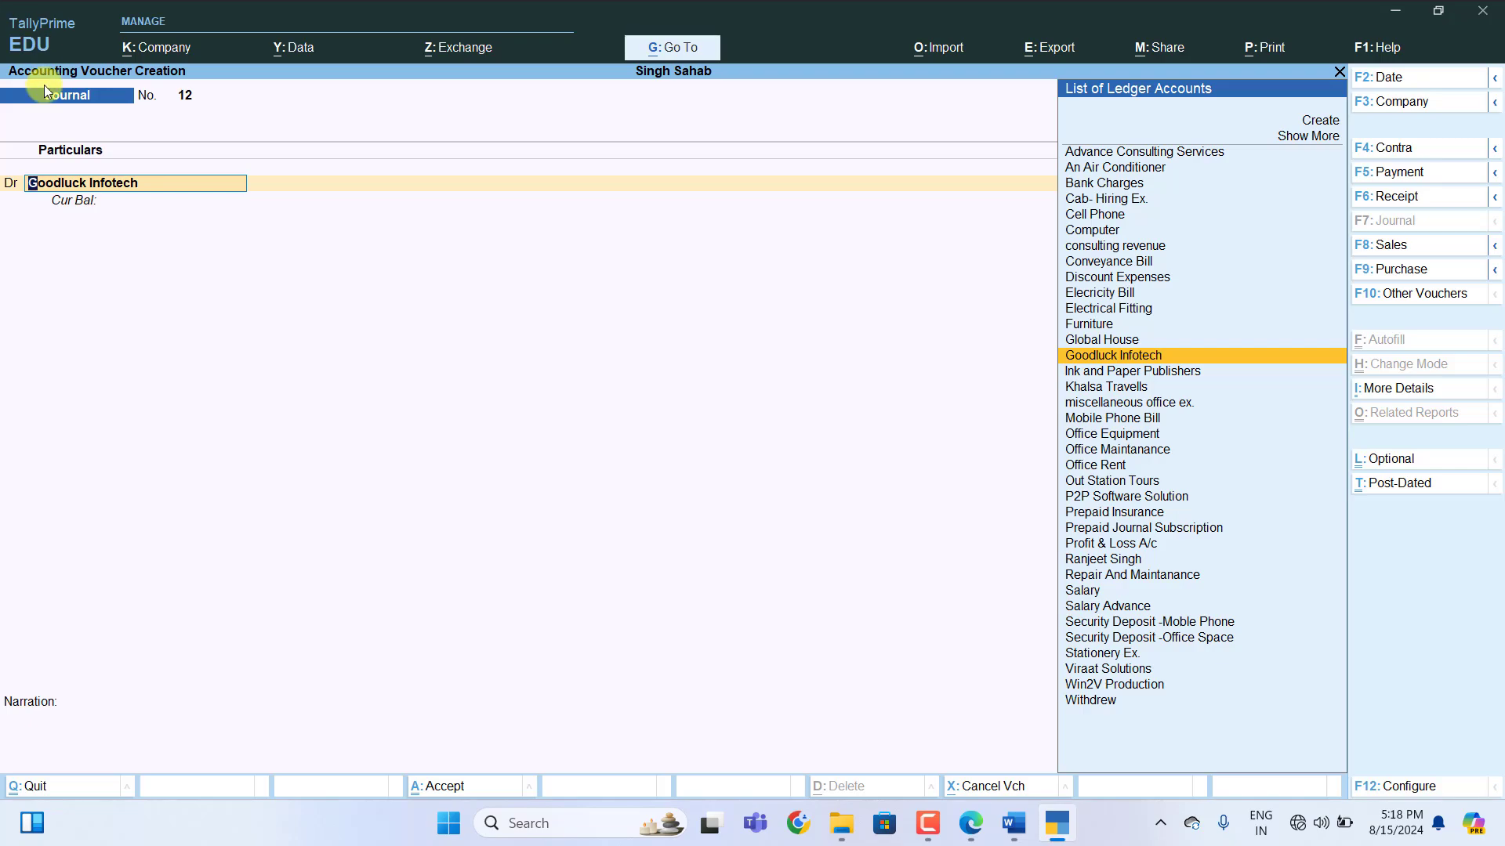
text(O)
key(Up)
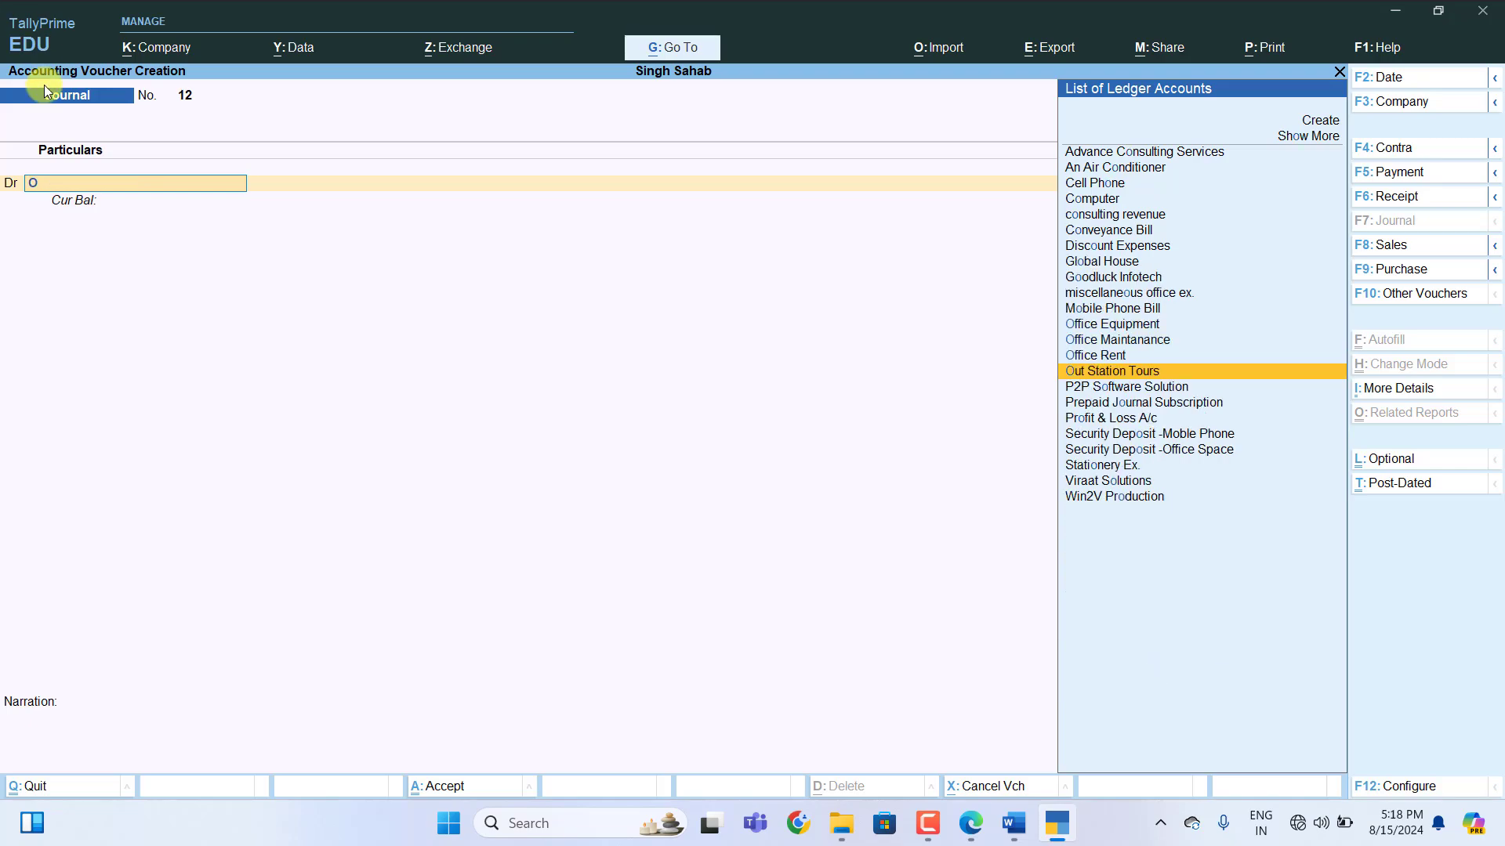
key(Up)
key(Up)
key(Up)
key(Return)
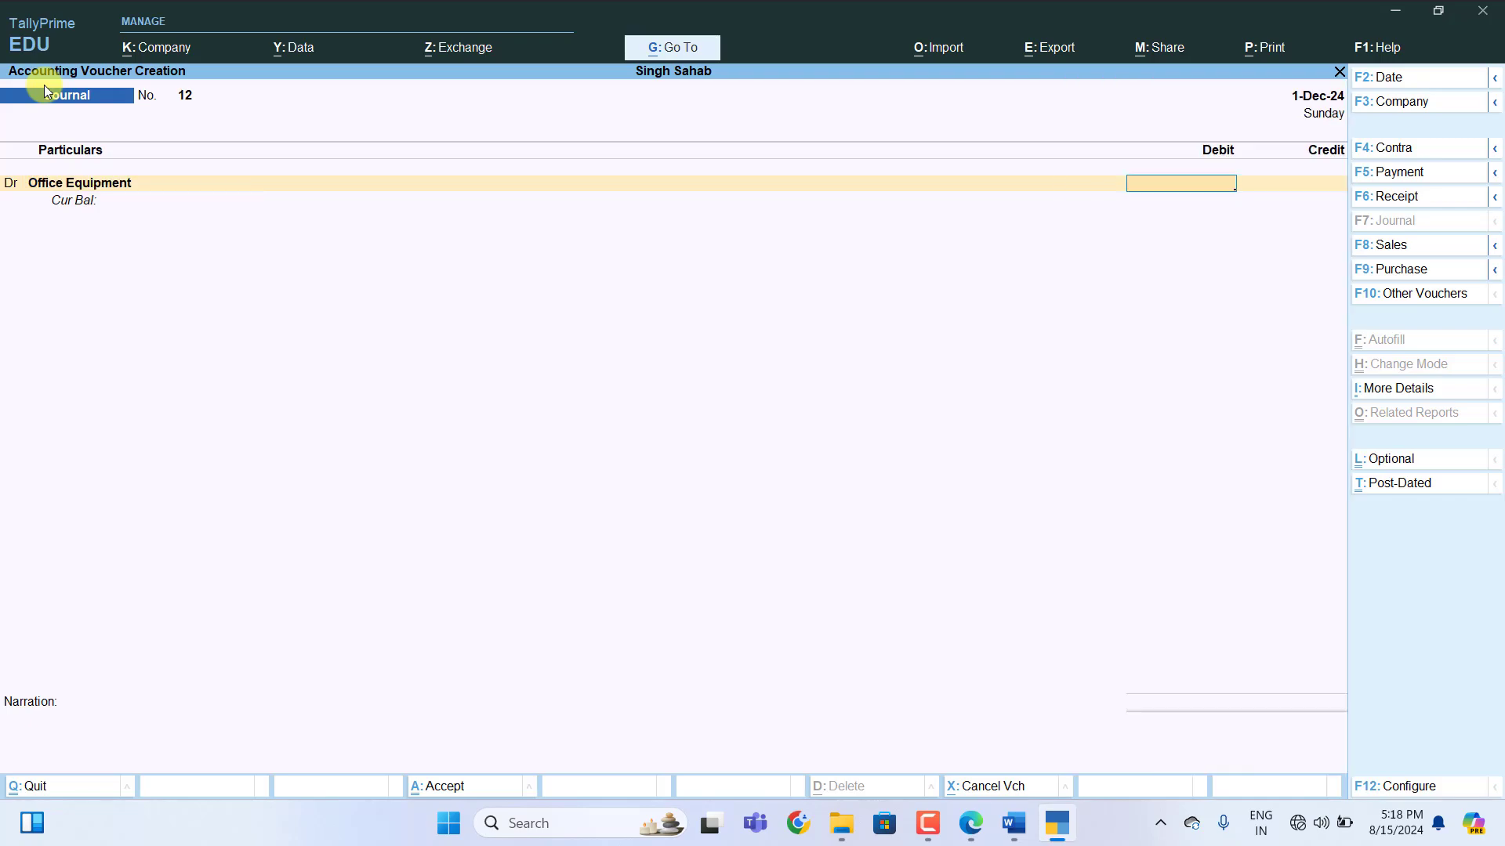
text(12000)
key(Return)
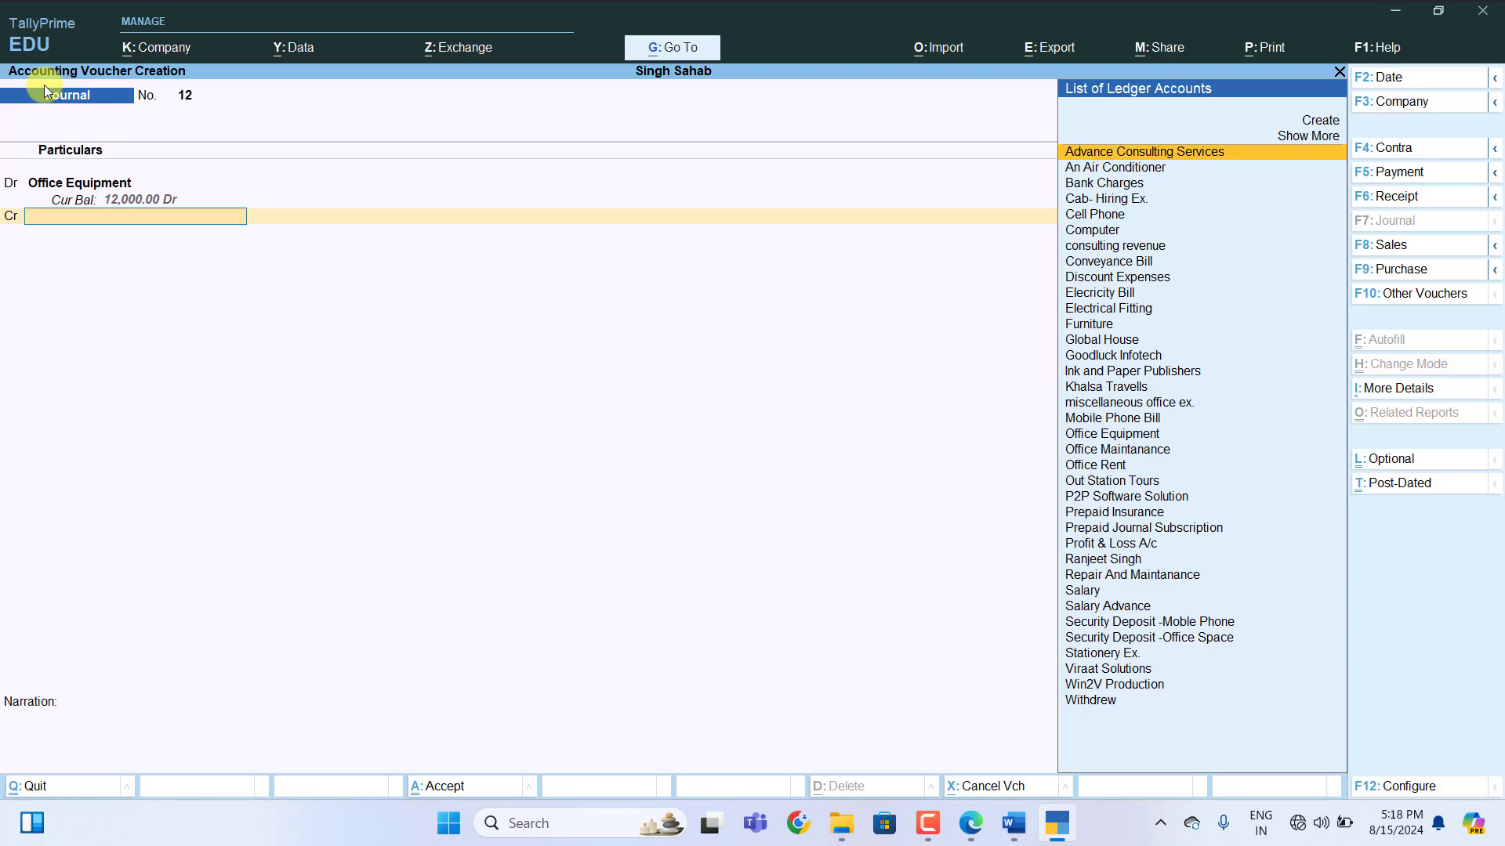
Credit Goodluck Infotech with 12,000 against a New Ref named 1, and accept the journal voucher without a narration
text(Go)
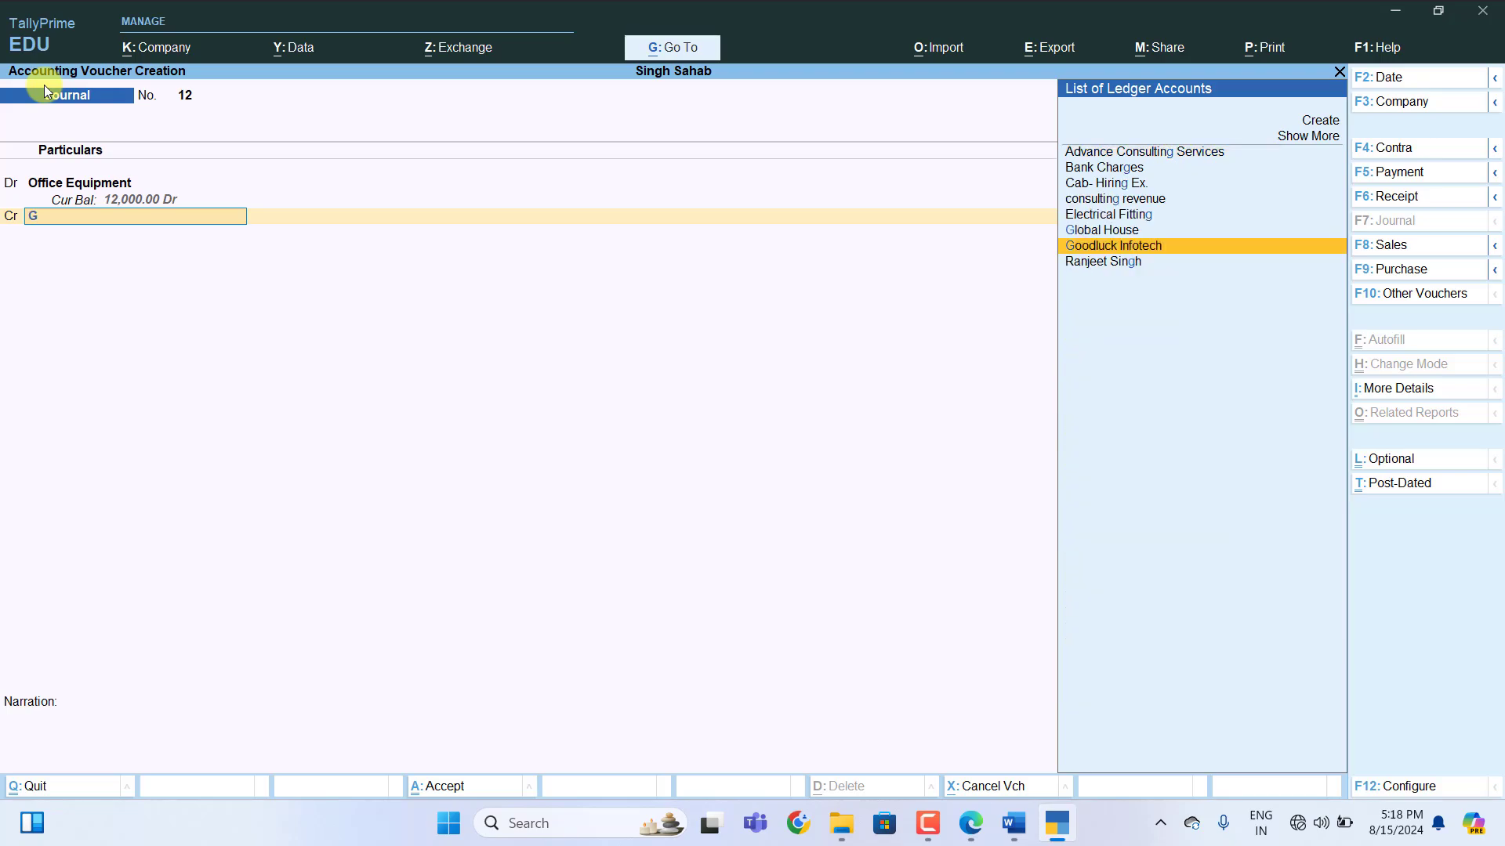
key(Return)
key(Return)
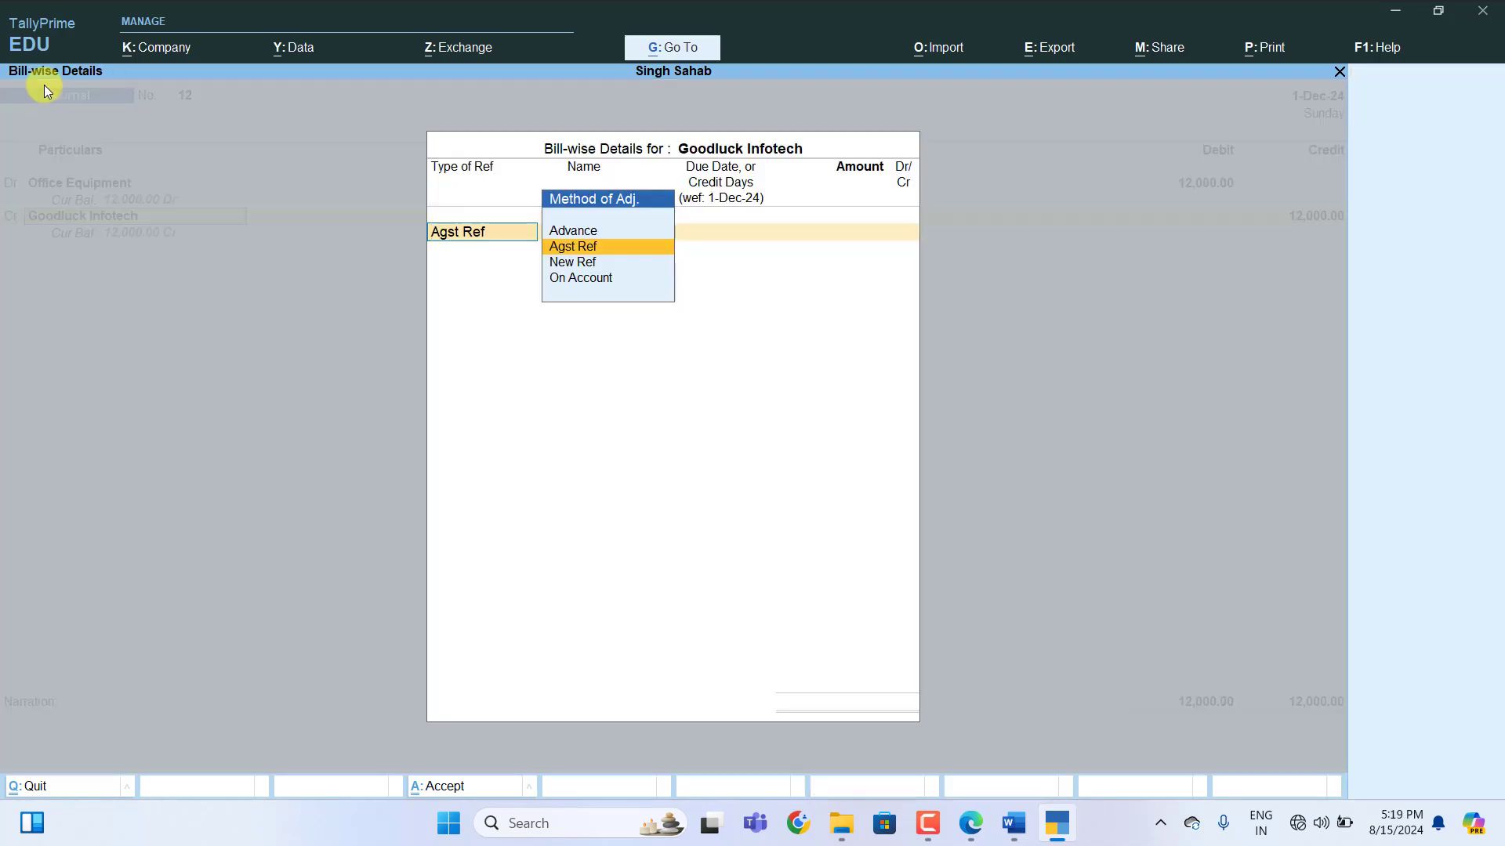
key(Down)
key(Return)
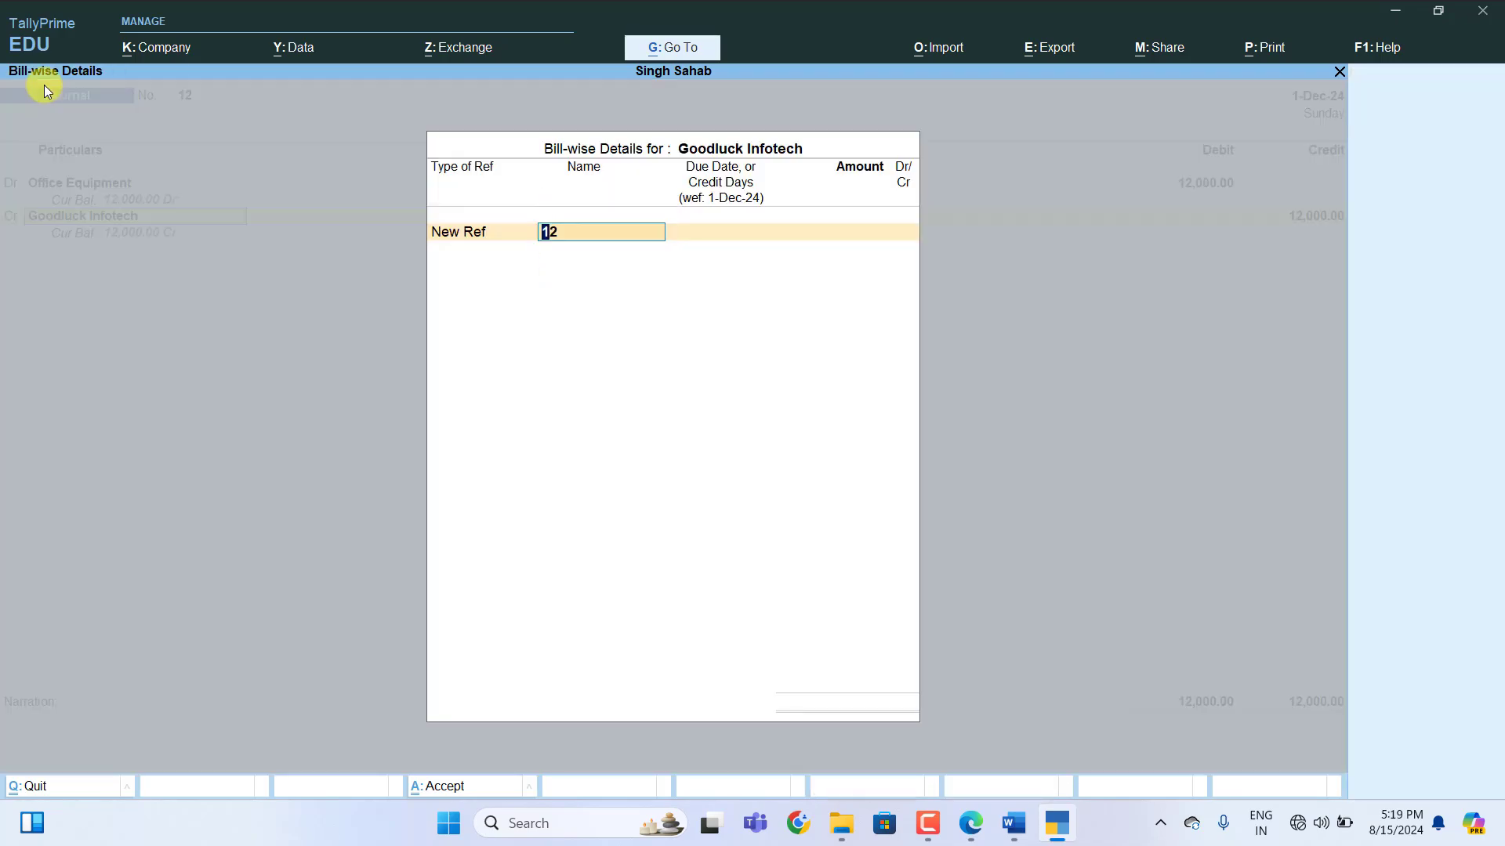
key(Return)
key(Return)
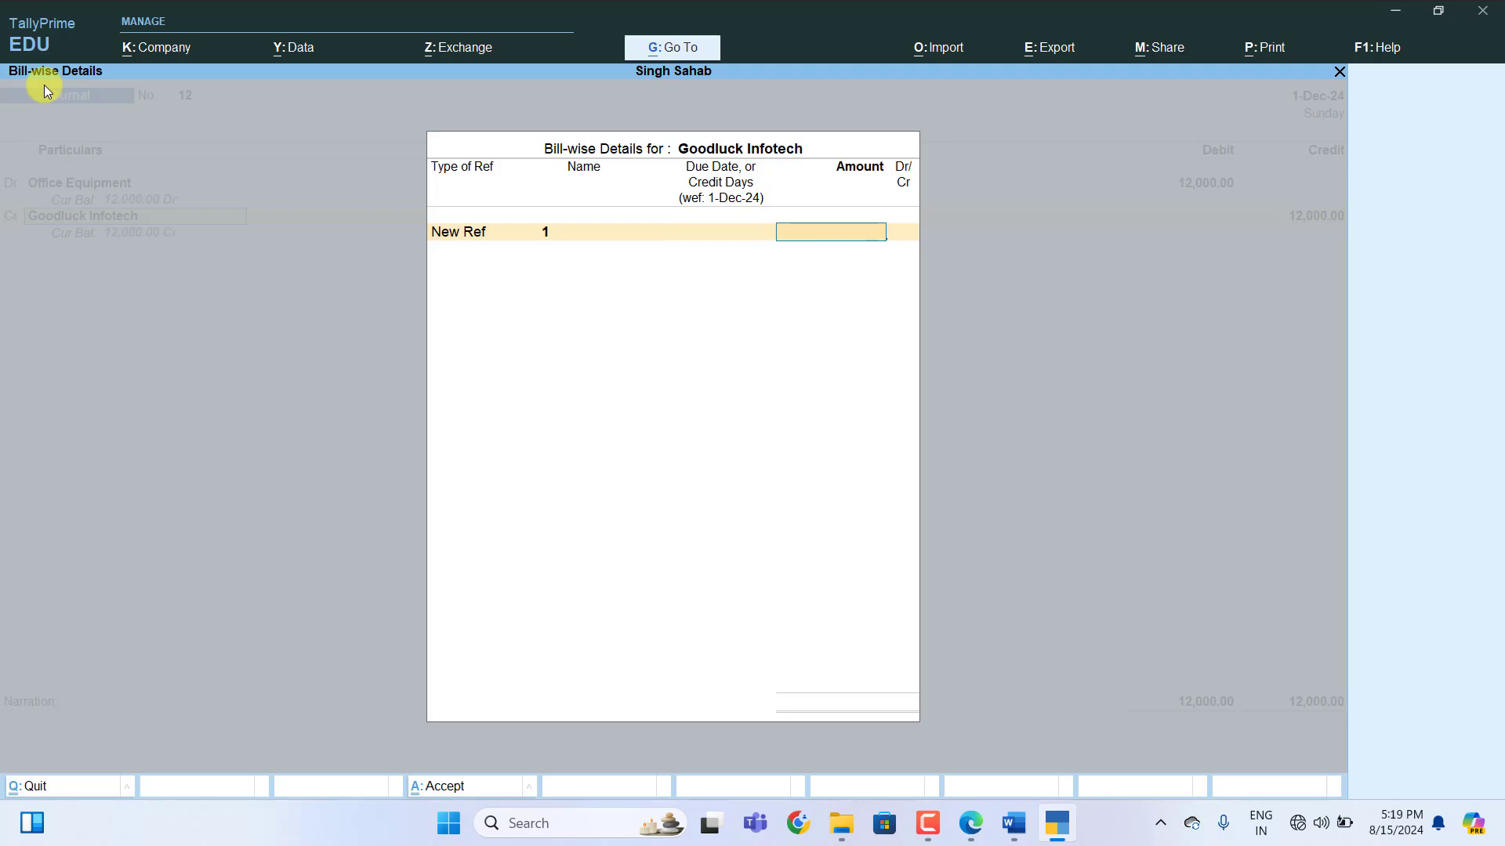
text(12,000)
key(Return)
key(Return)
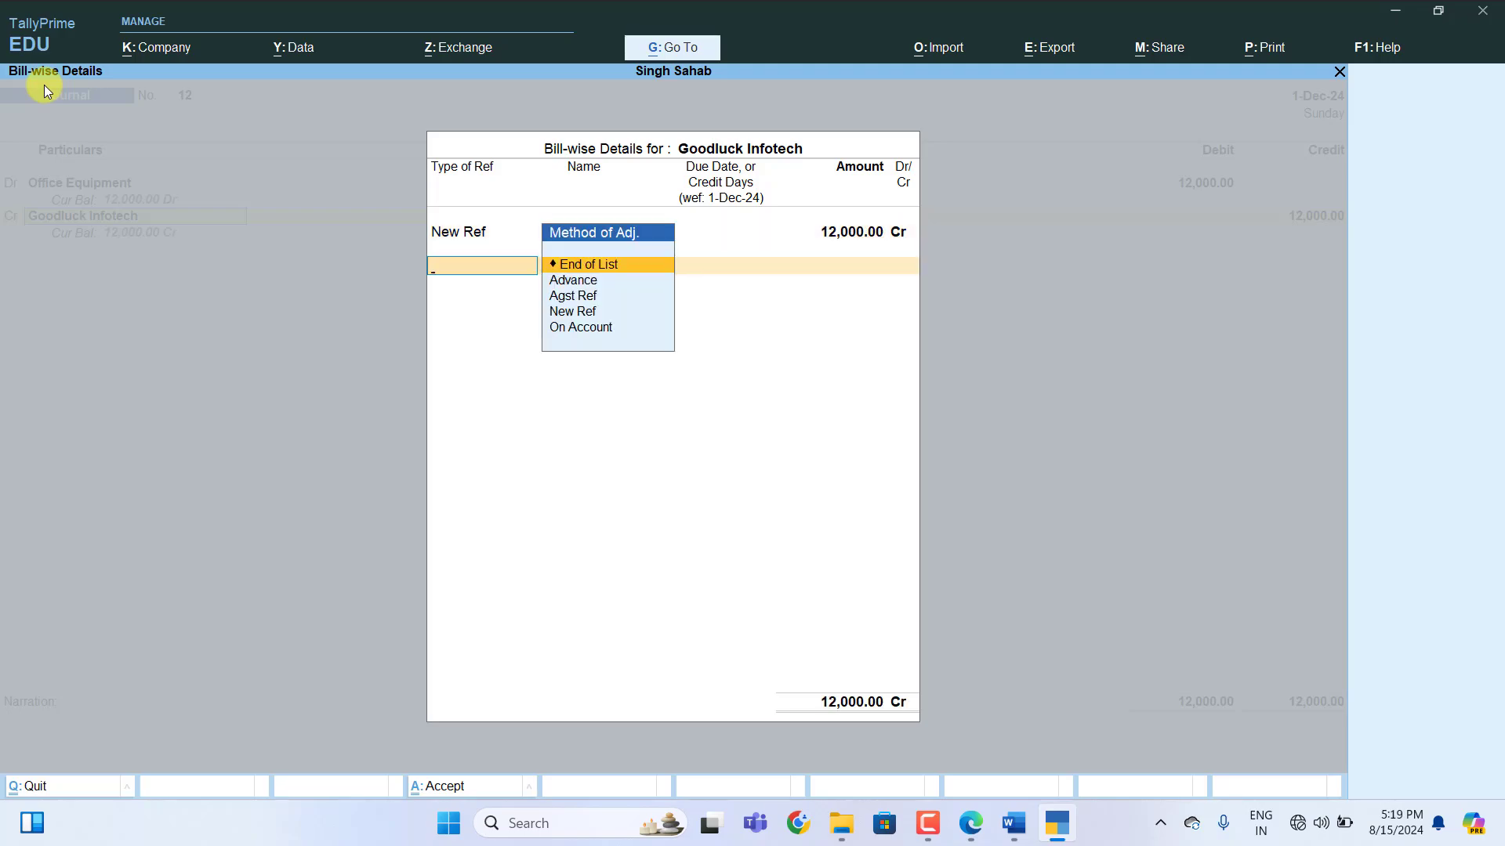
key(Return)
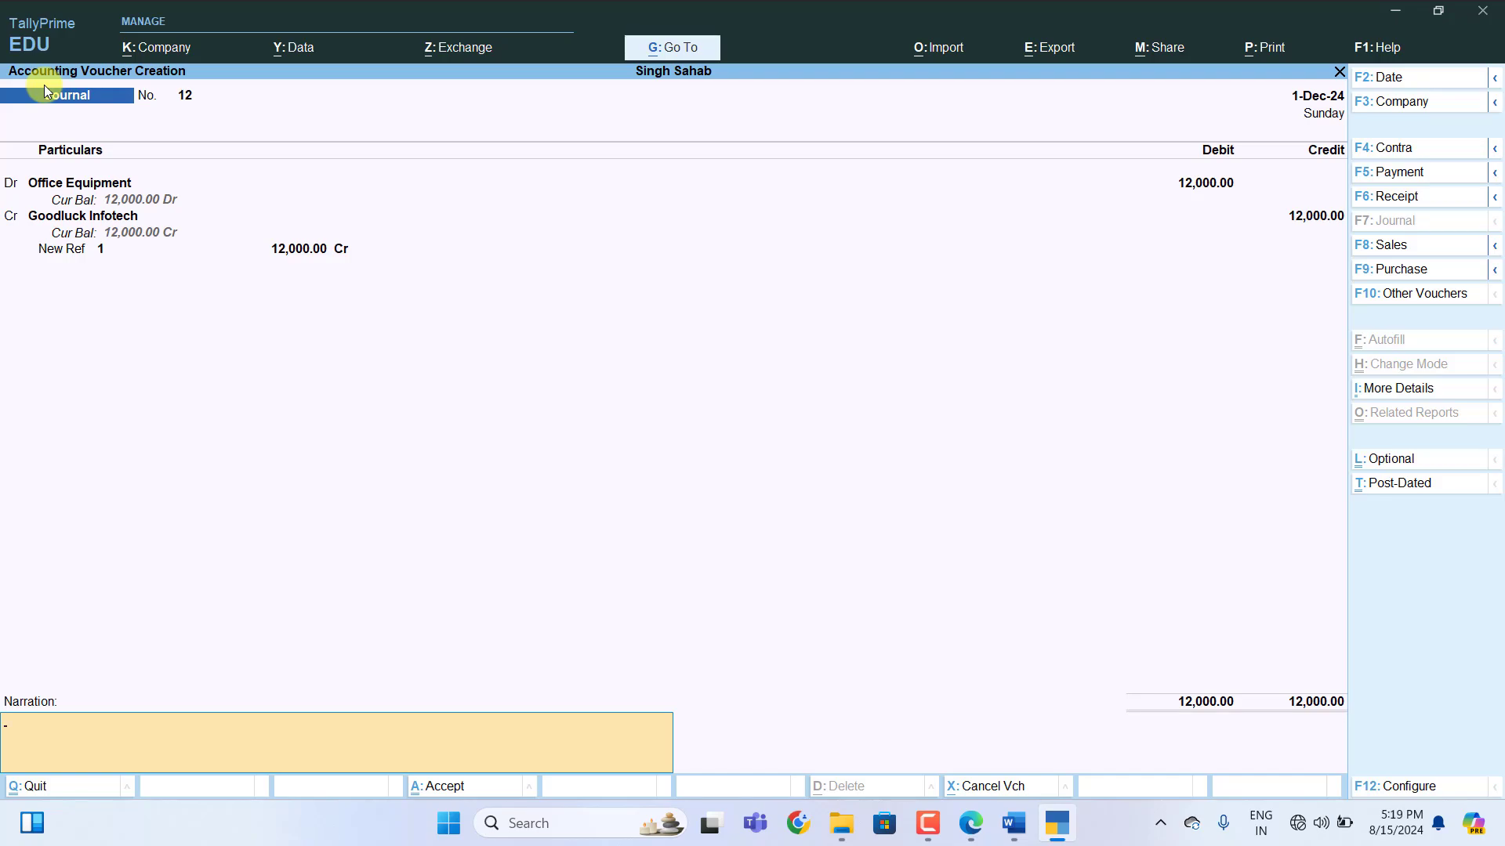
key(Return)
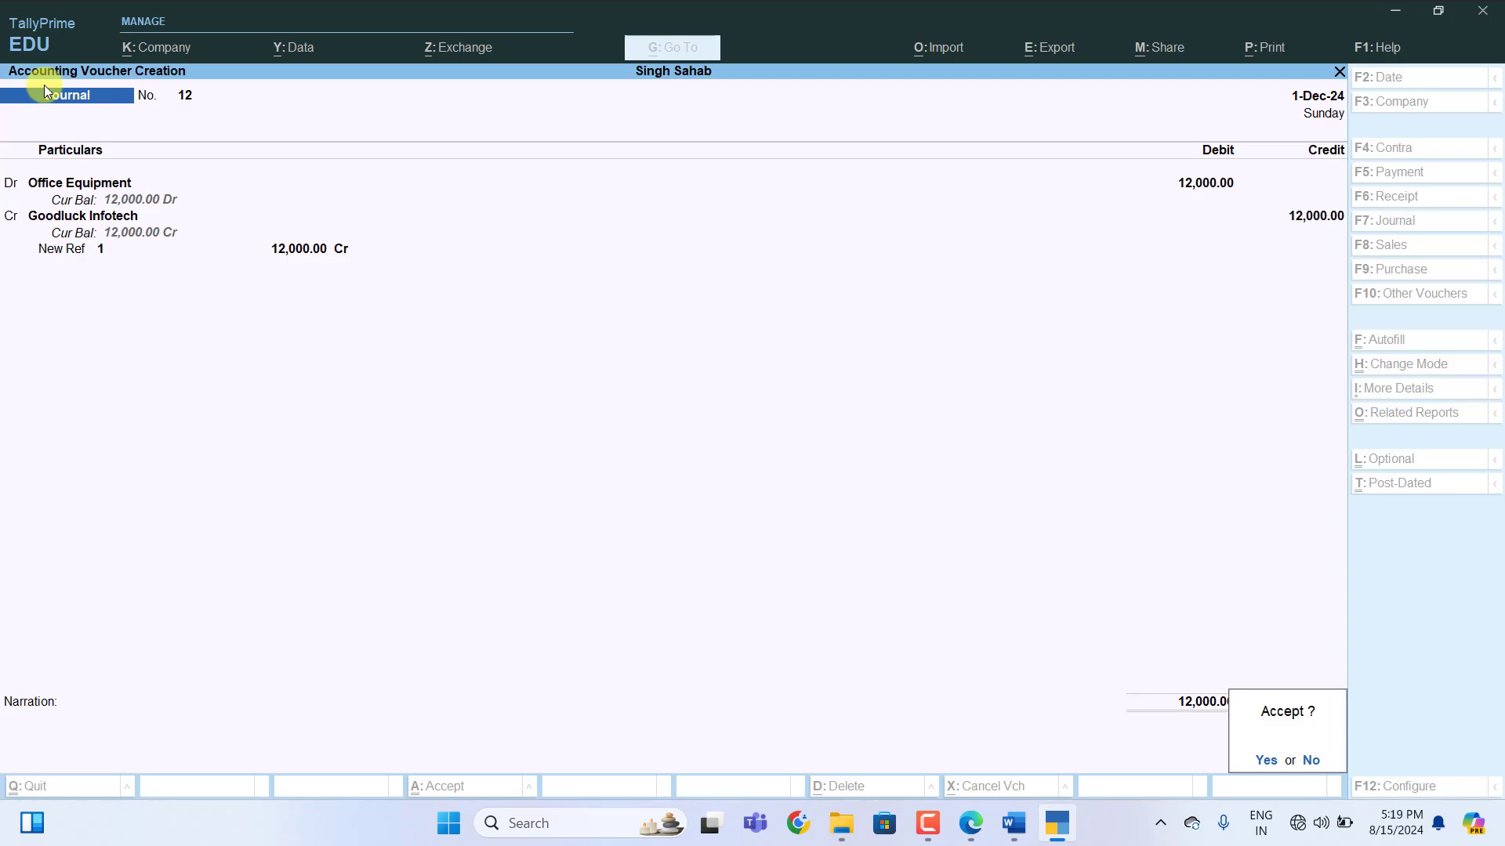
key(Return)
Switch back to the Word document and fill in transaction 106's entry type as "payment Voucher"
key(alt+Tab)
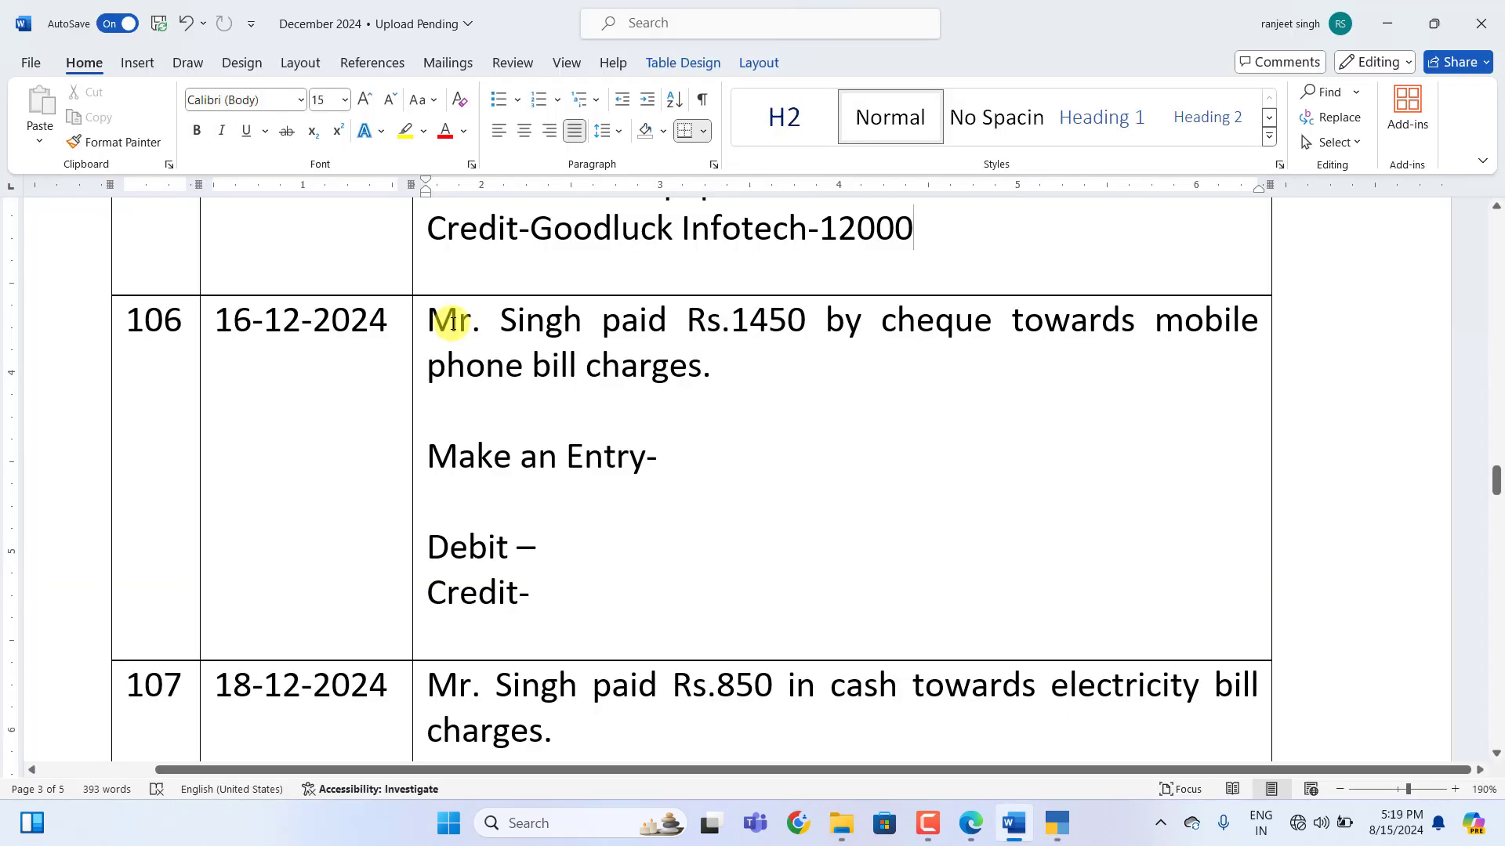
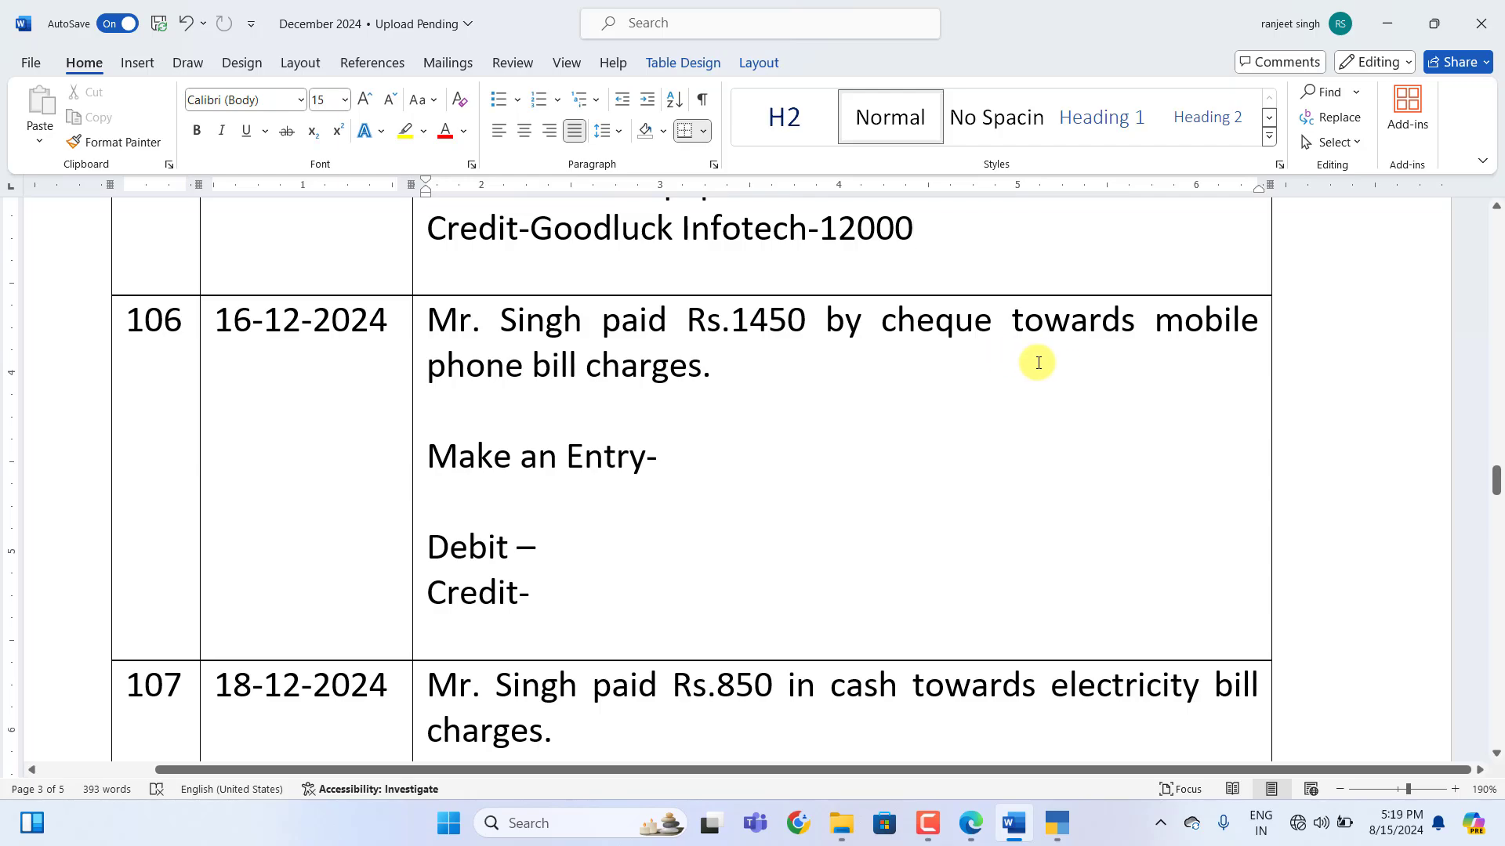
click(697, 458)
text(payment Voucher)
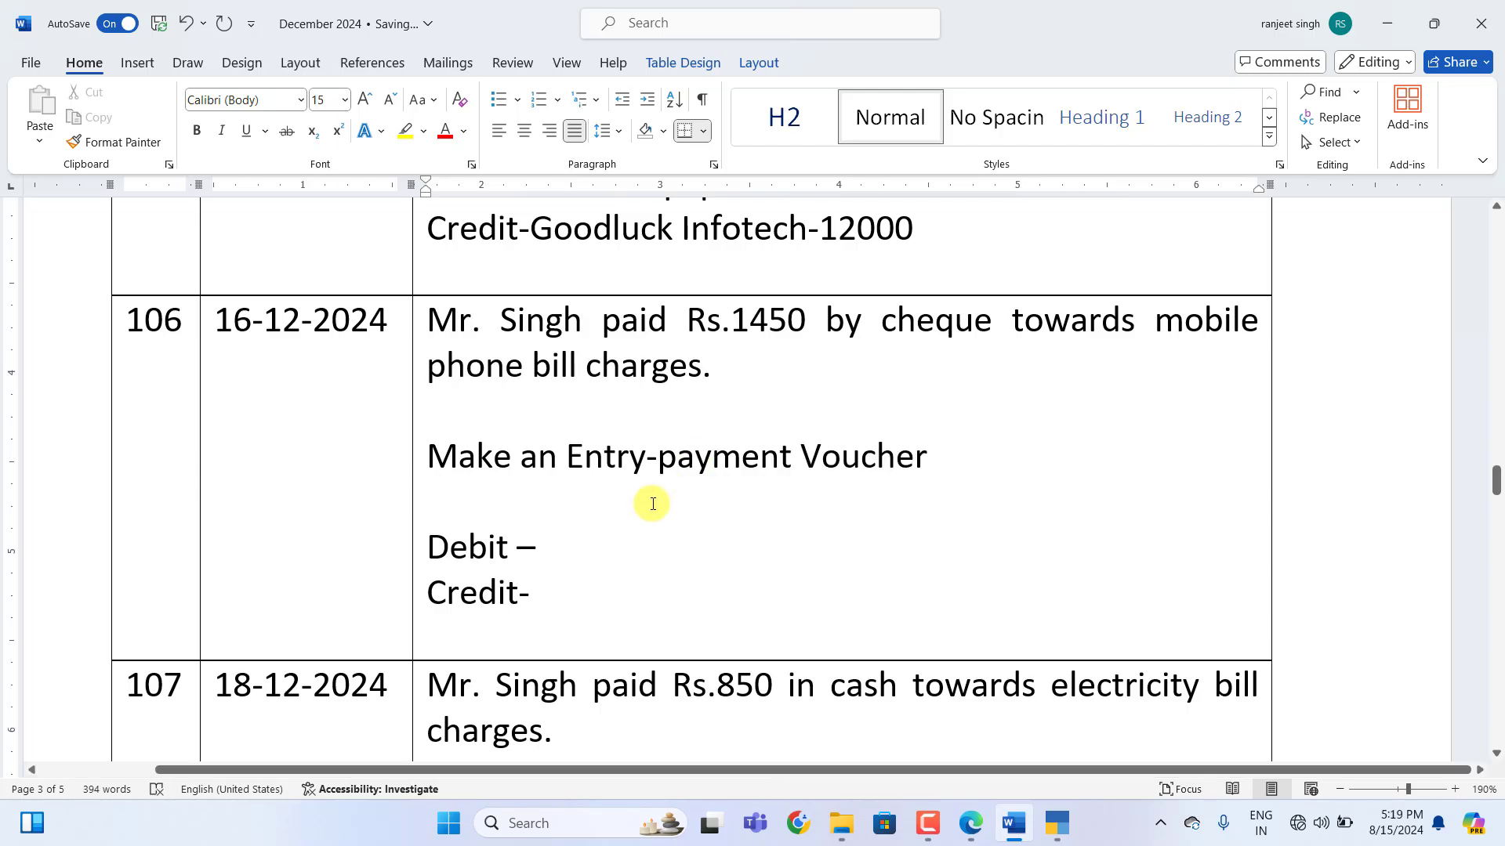
Fill in transaction 106's debit line as "Mobile Phone Bill-1450" and its credit line as "SBI Bank-1450"
click(536, 542)
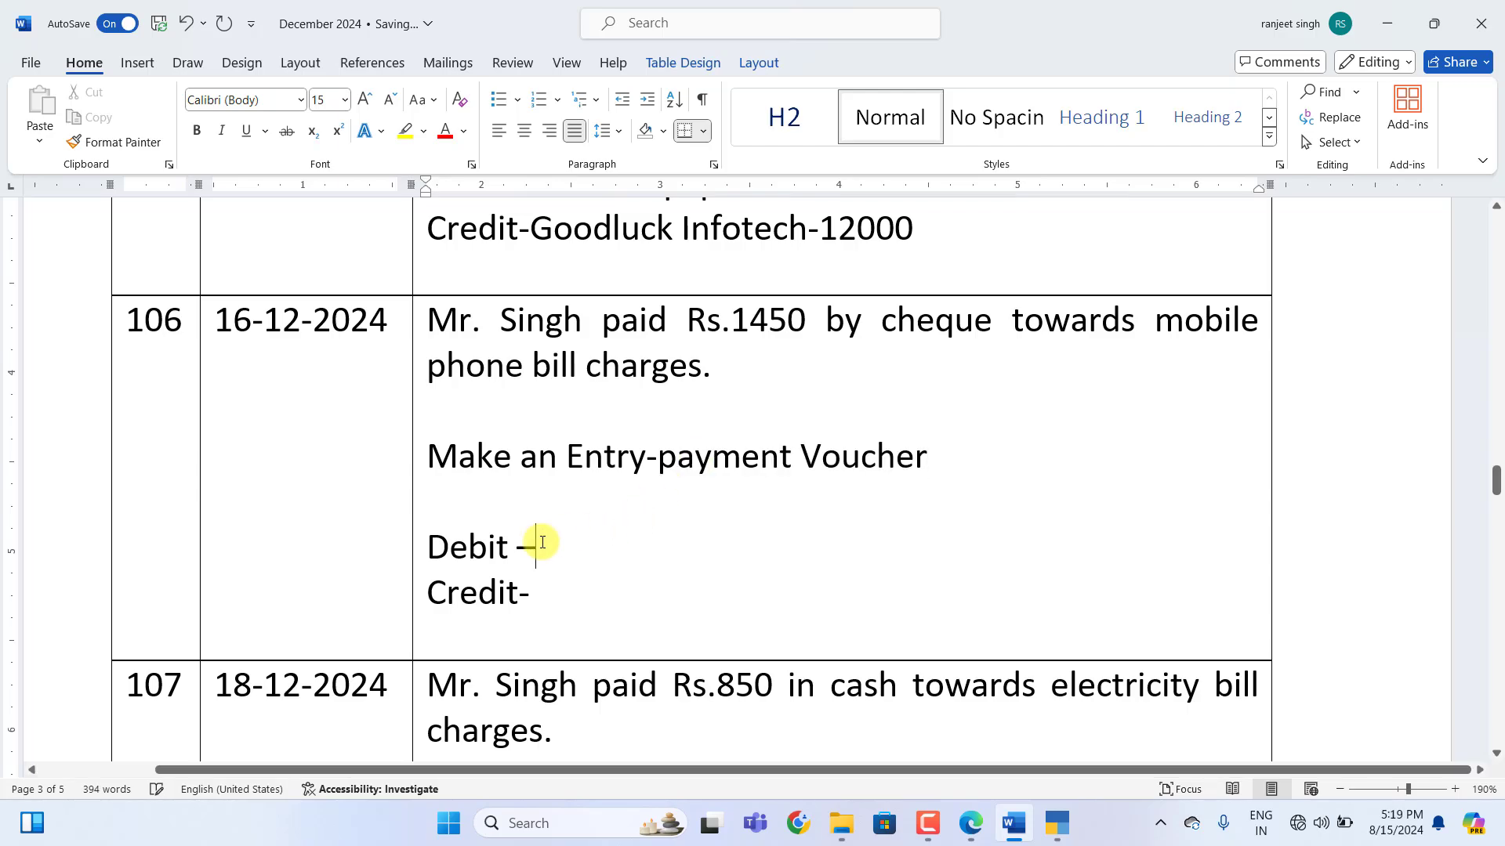
text(Mo)
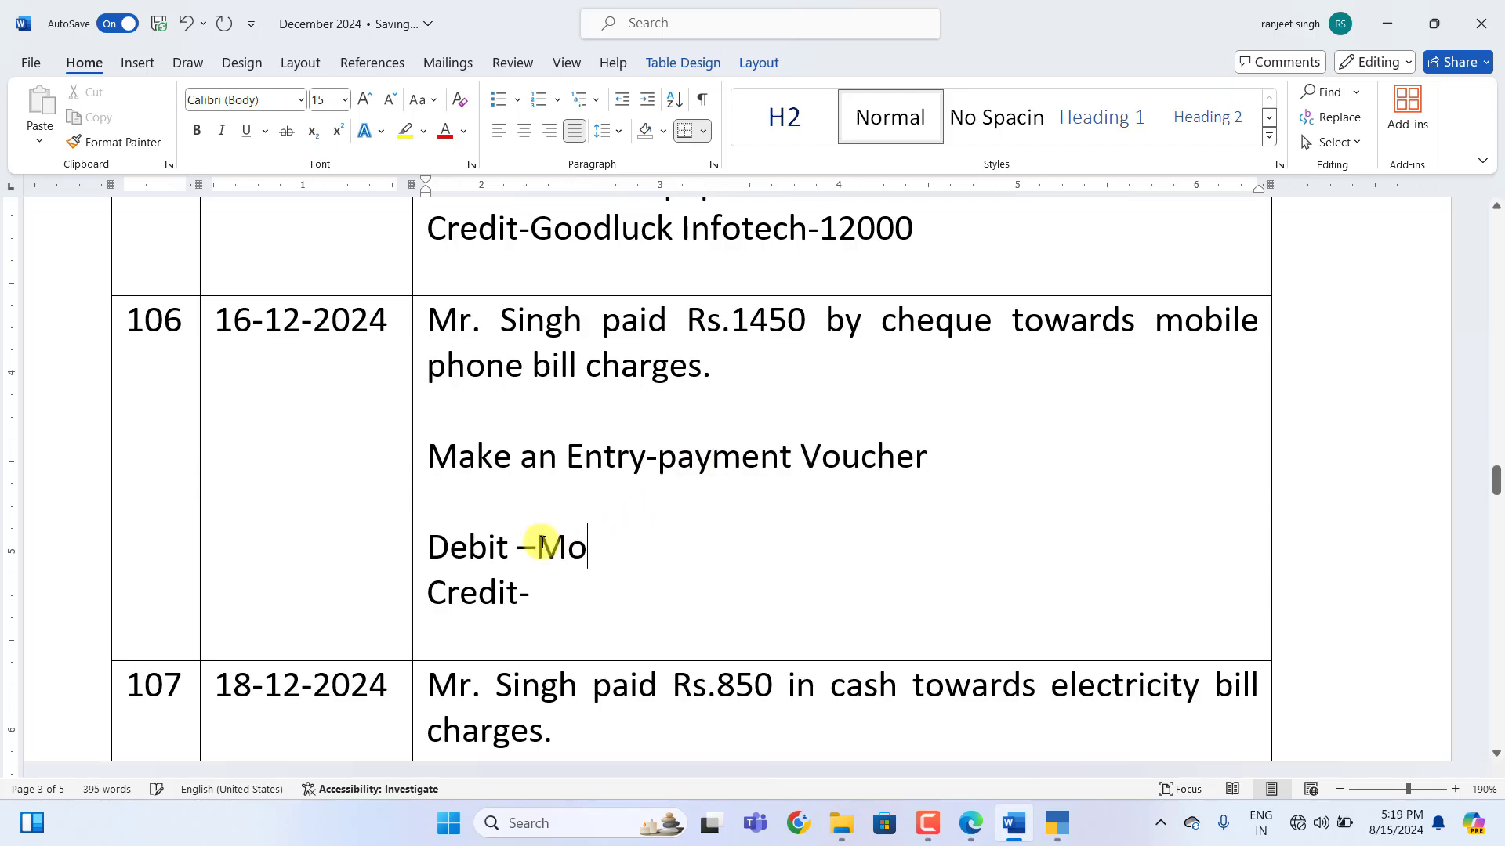
text(bile Phone Bill-1450)
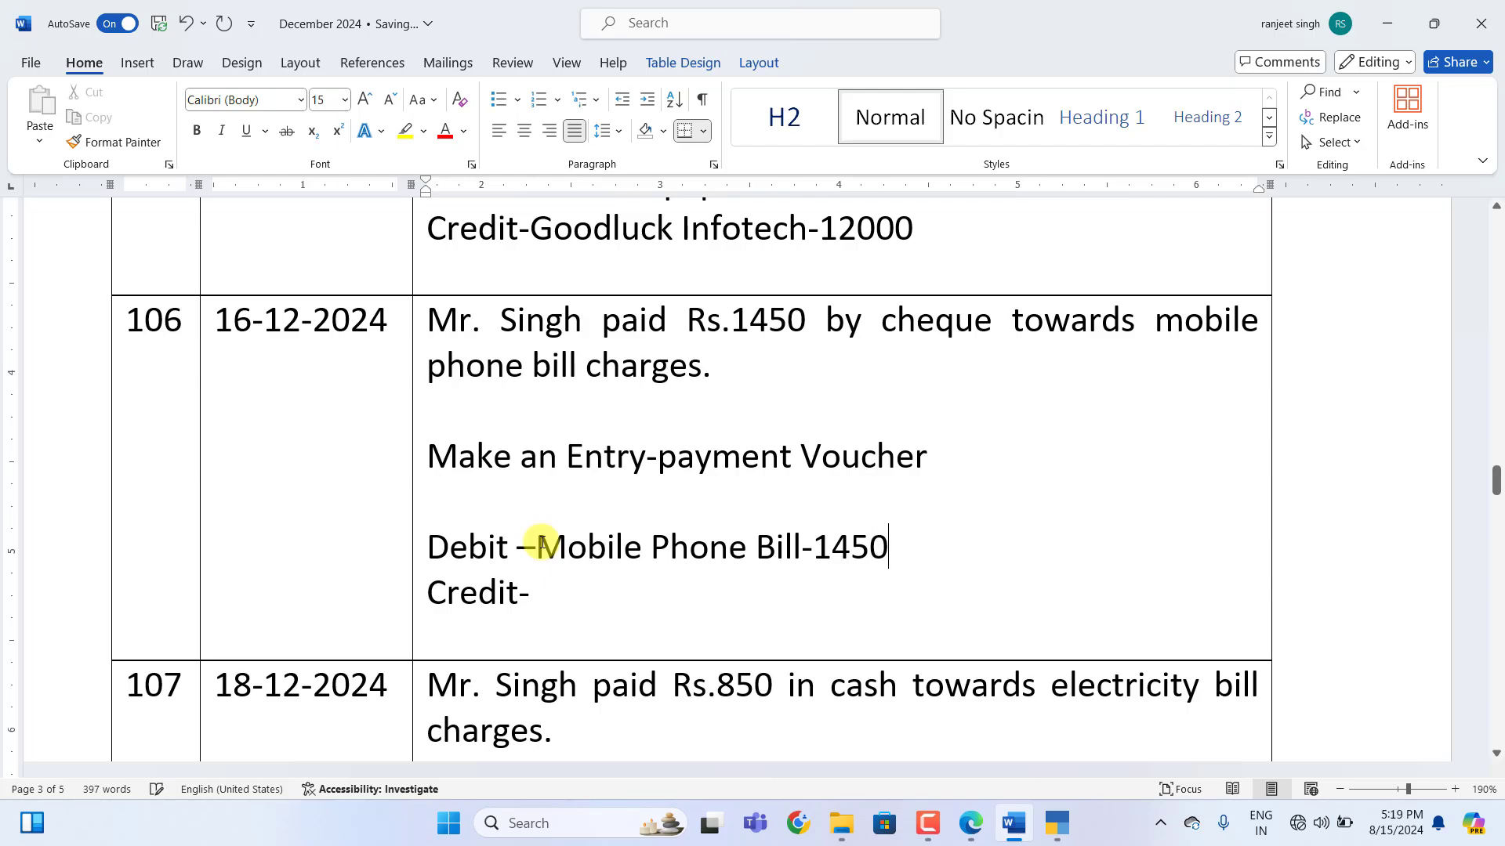
click(562, 602)
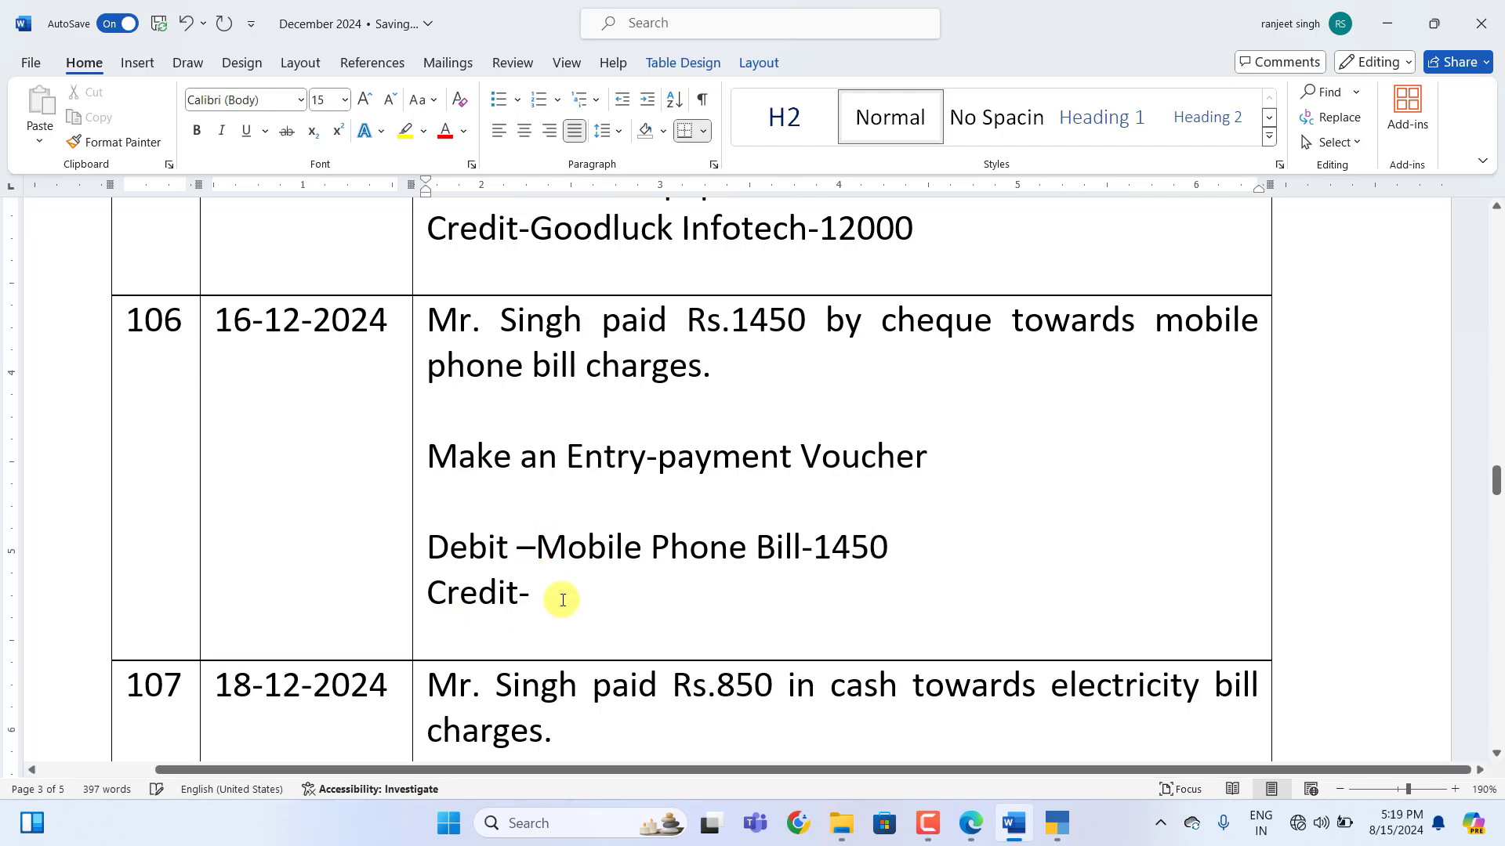
text(SBI Ban)
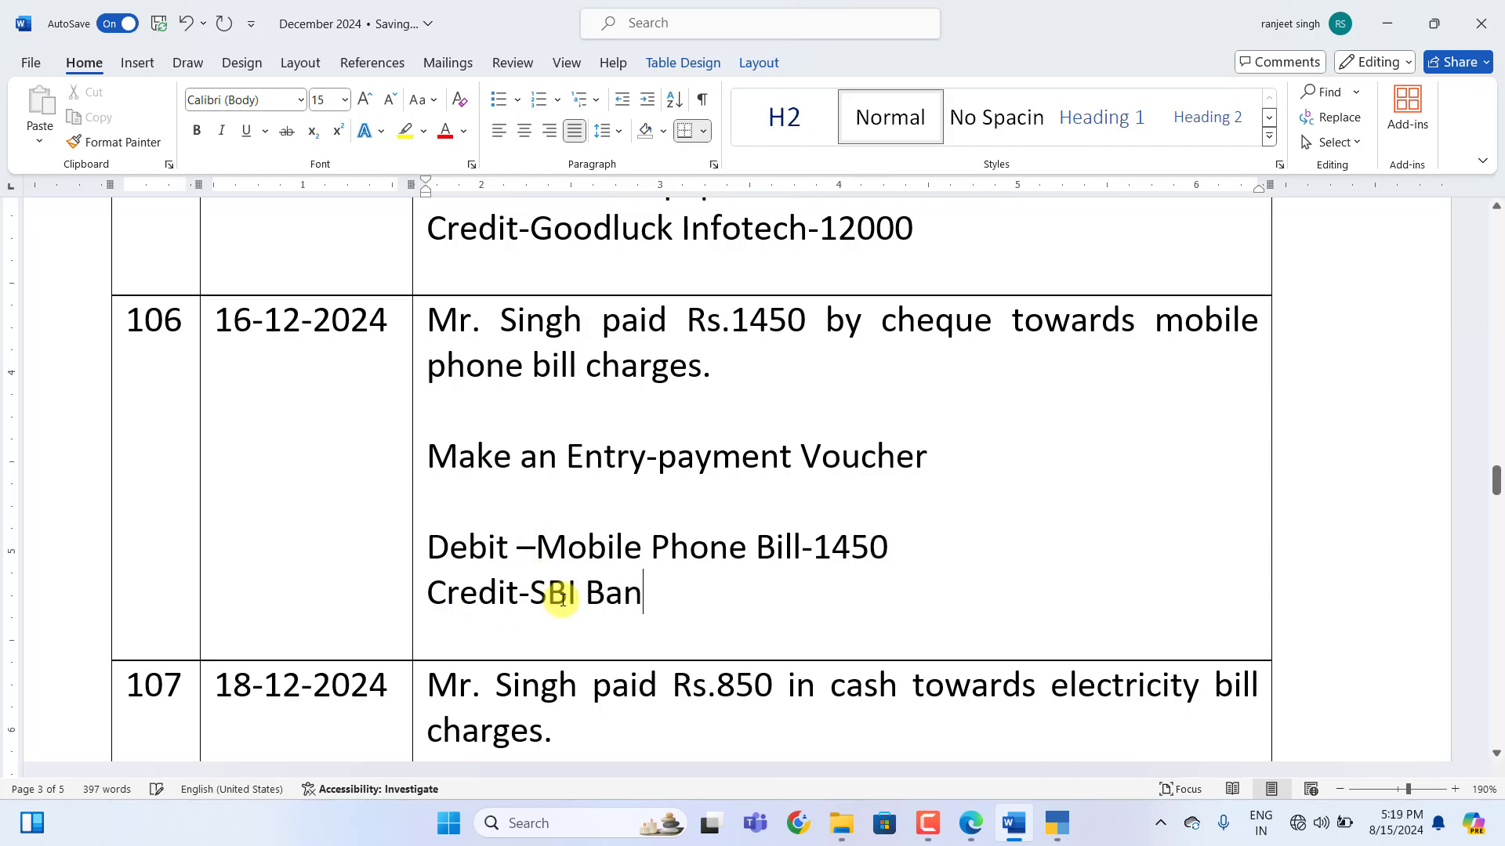
text(k-1450)
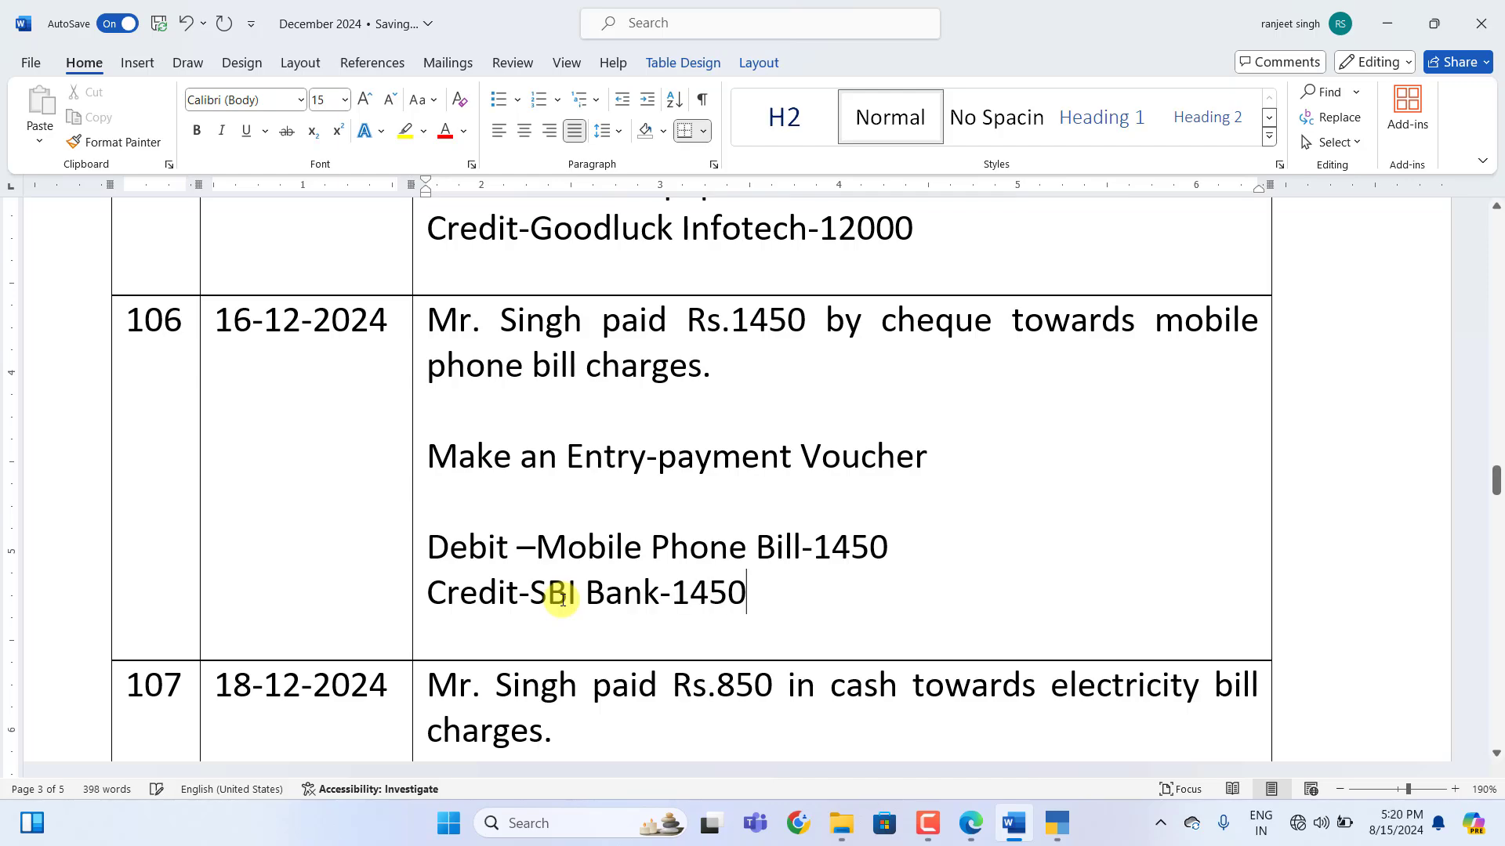
Switch to TallyPrime, change the journal voucher to a Payment voucher, and debit Mobile Phone Bill with 1450
click(1057, 823)
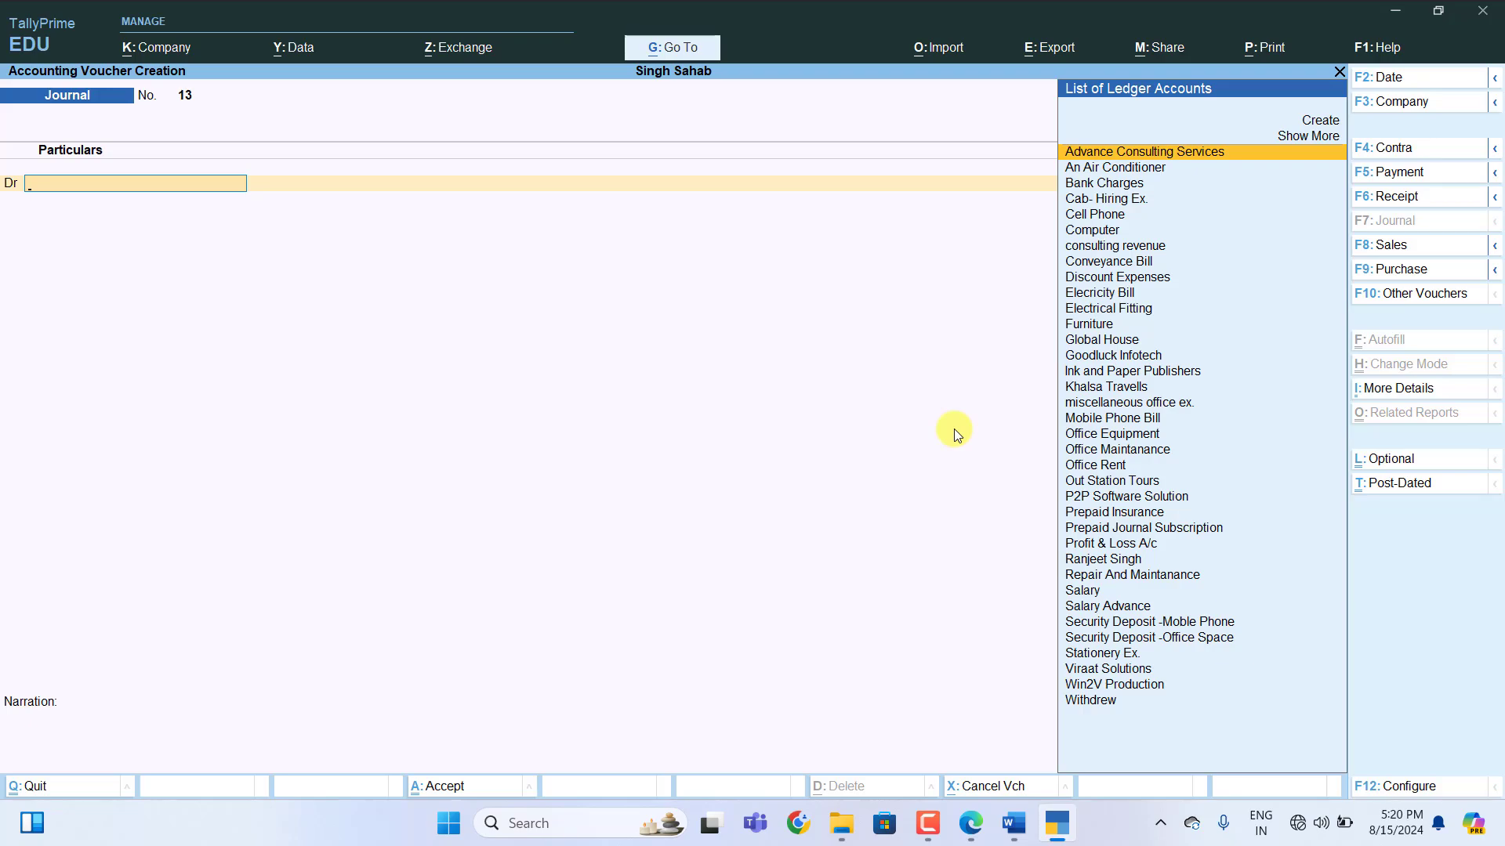
key(F5)
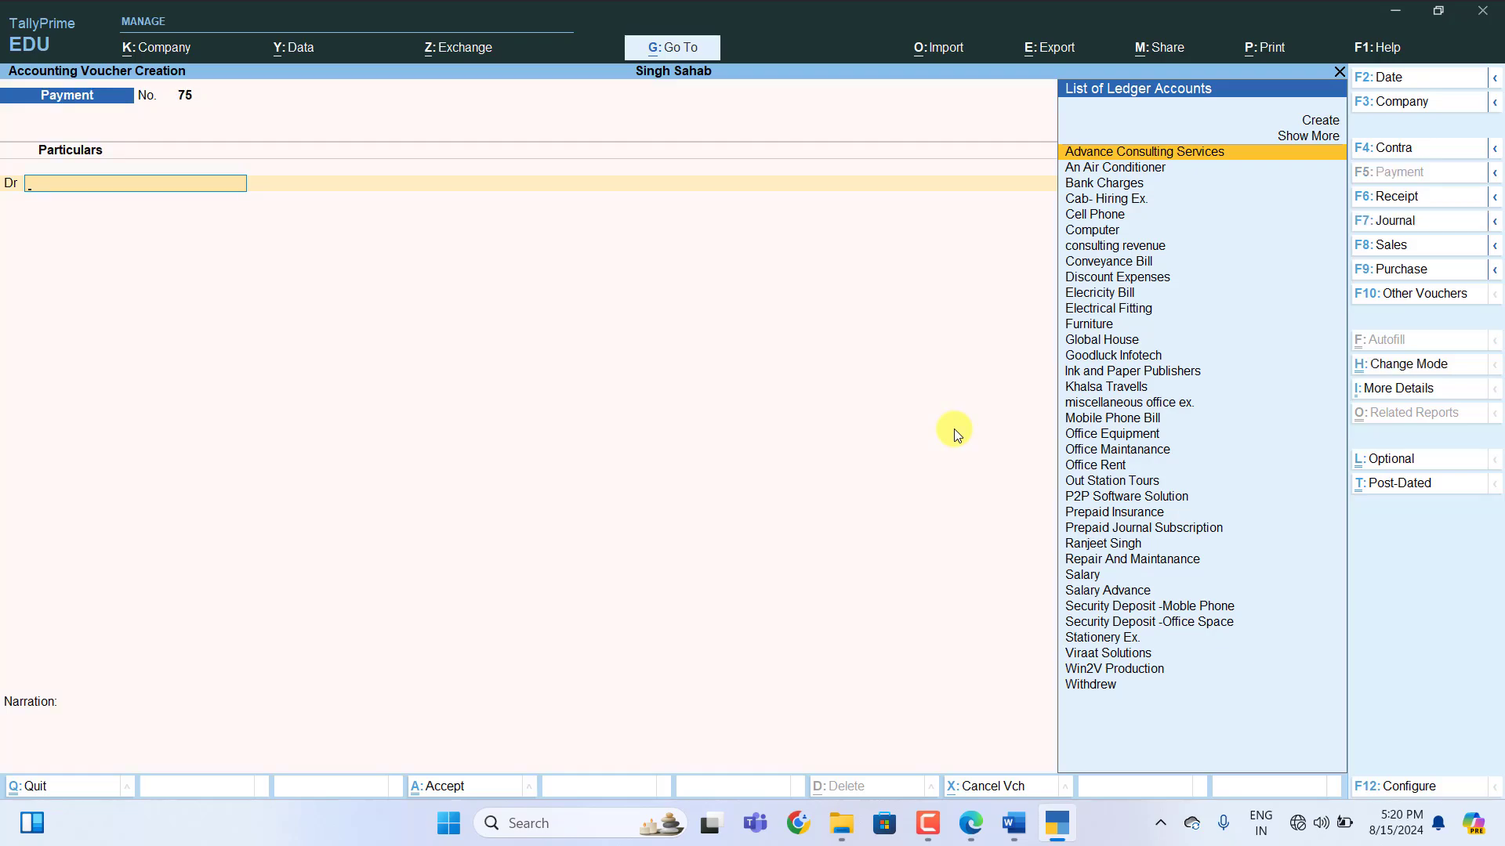
text(M)
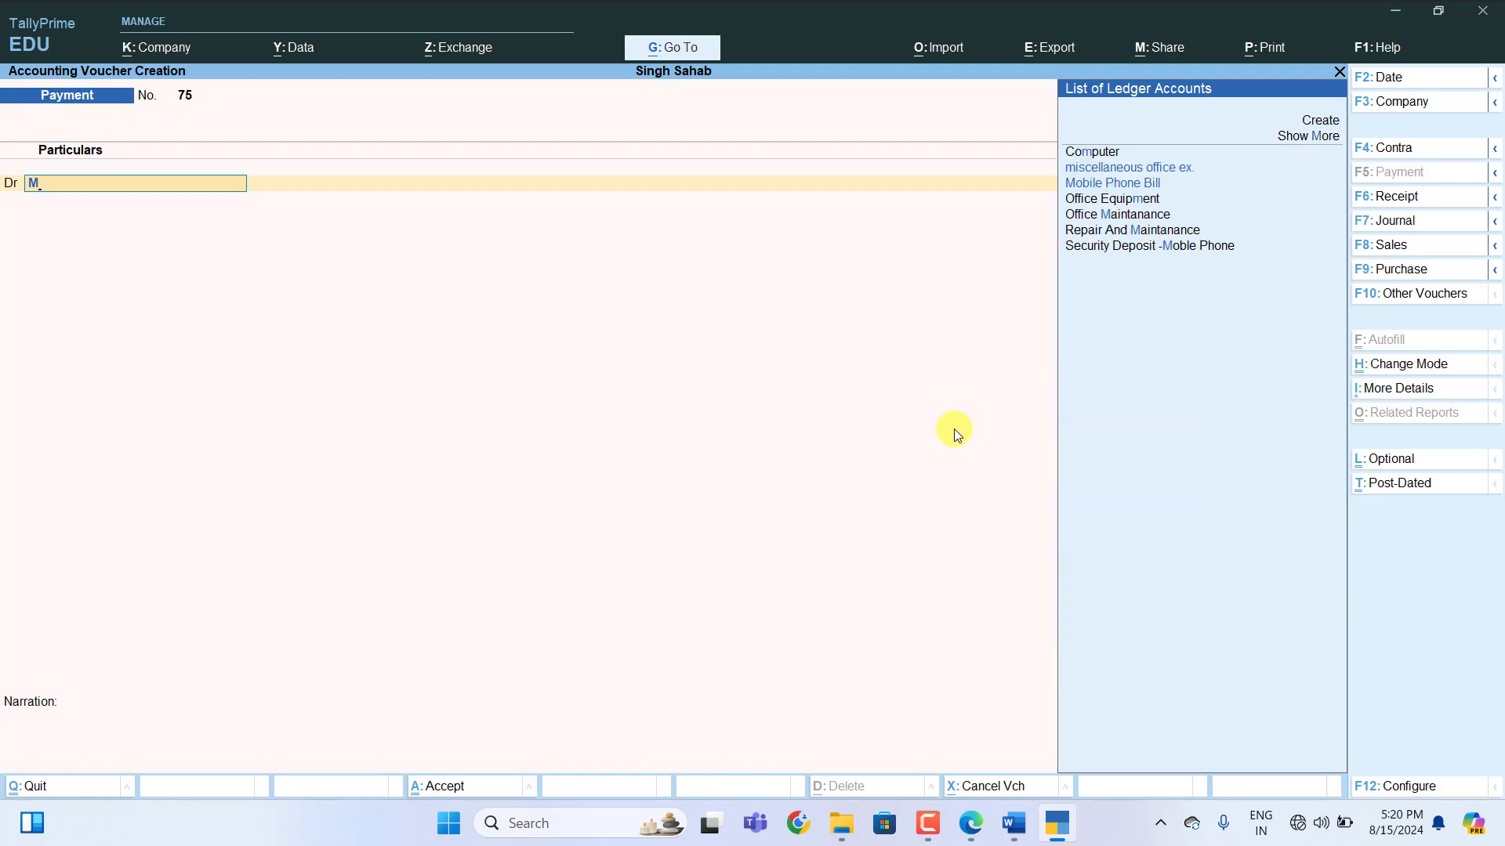
key(Down)
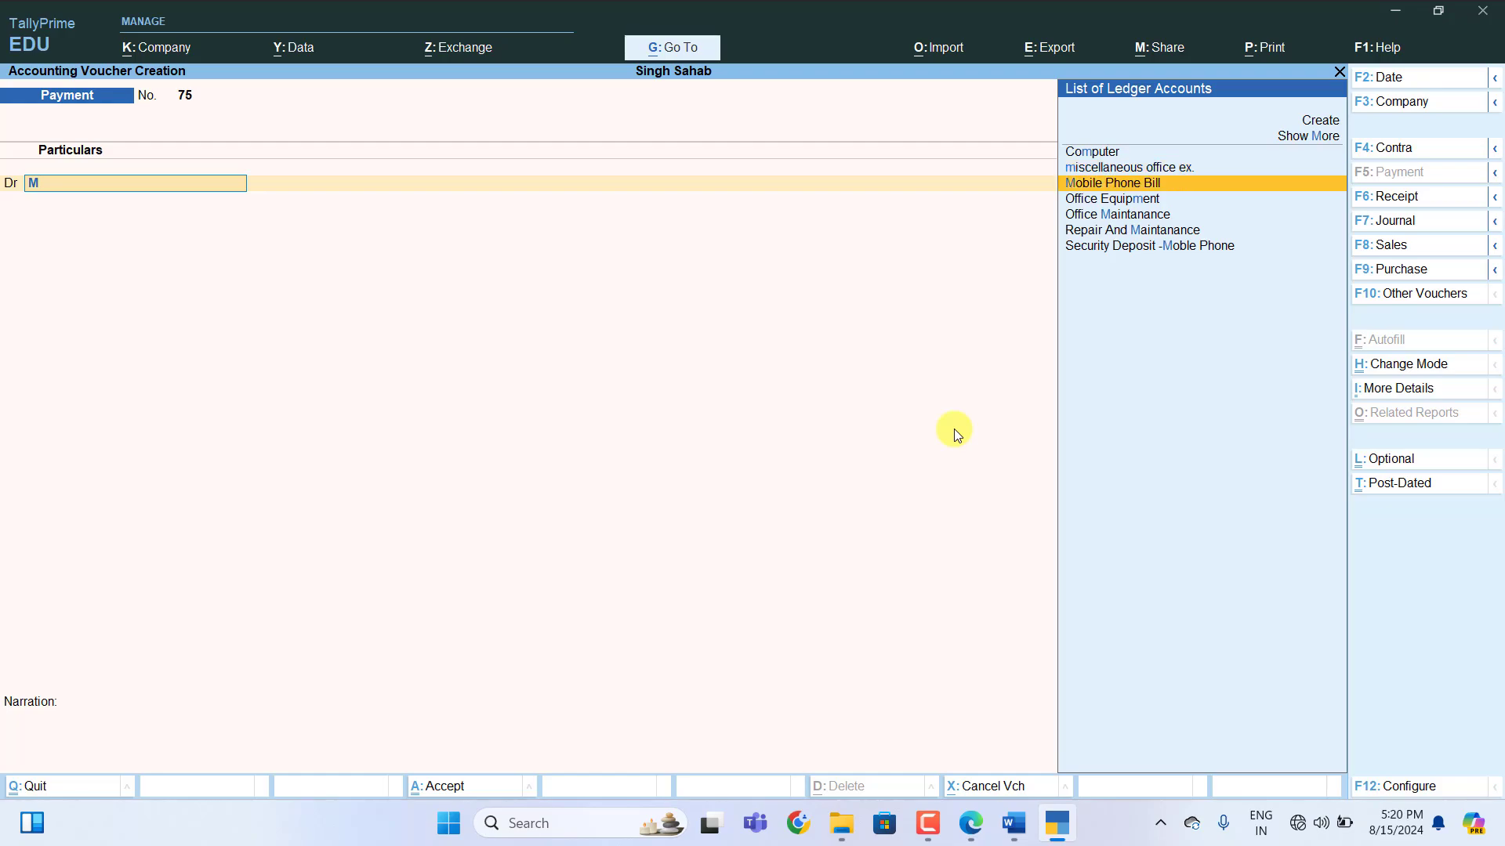
key(Return)
text(1450)
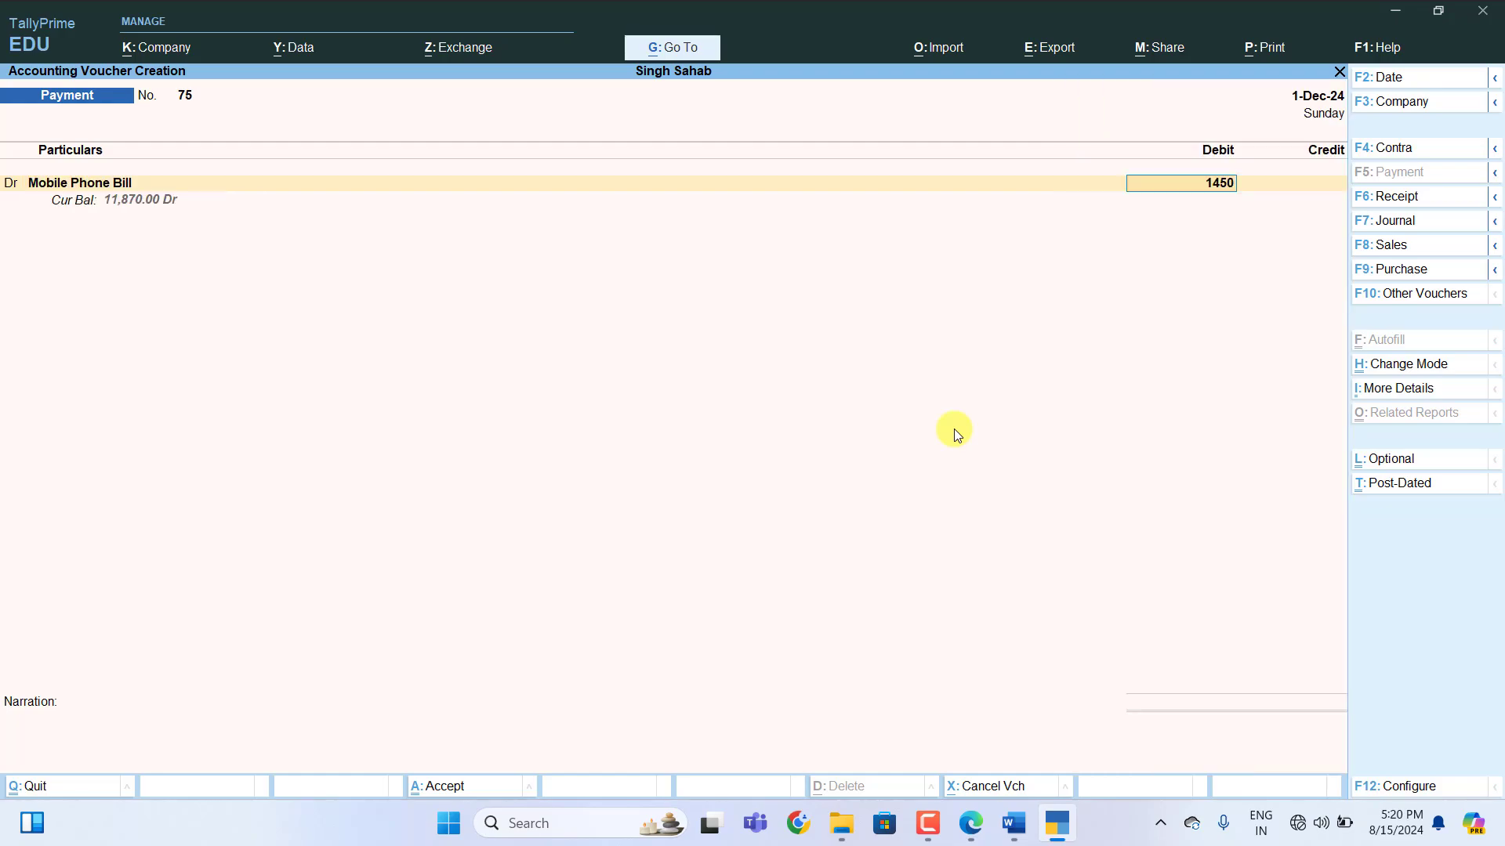
key(Return)
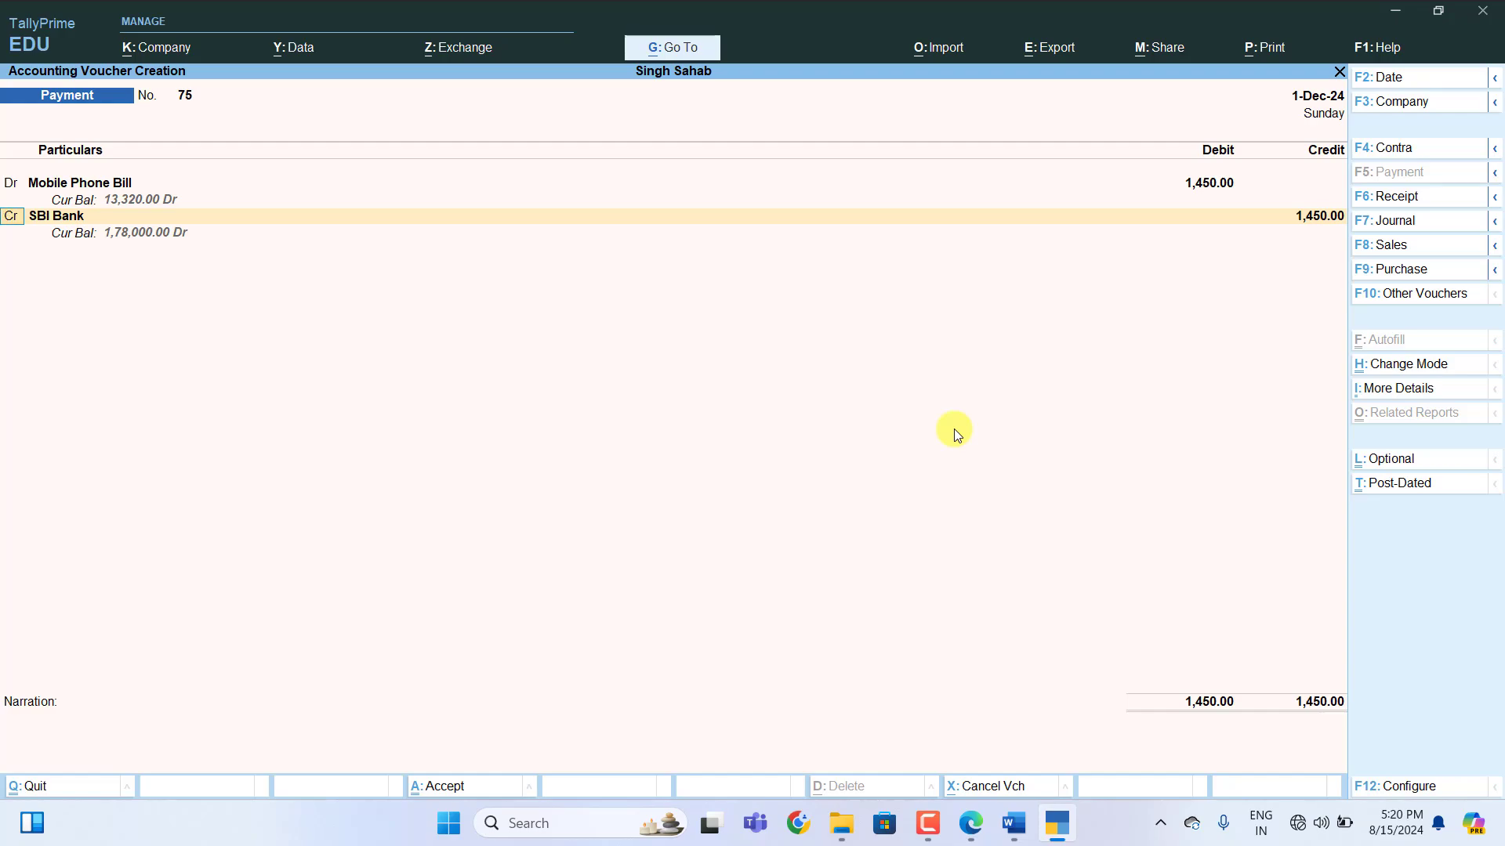
Credit SBI Bank with 1,450 and accept the payment voucher with the remaining details at their defaults and no narration
key(Return)
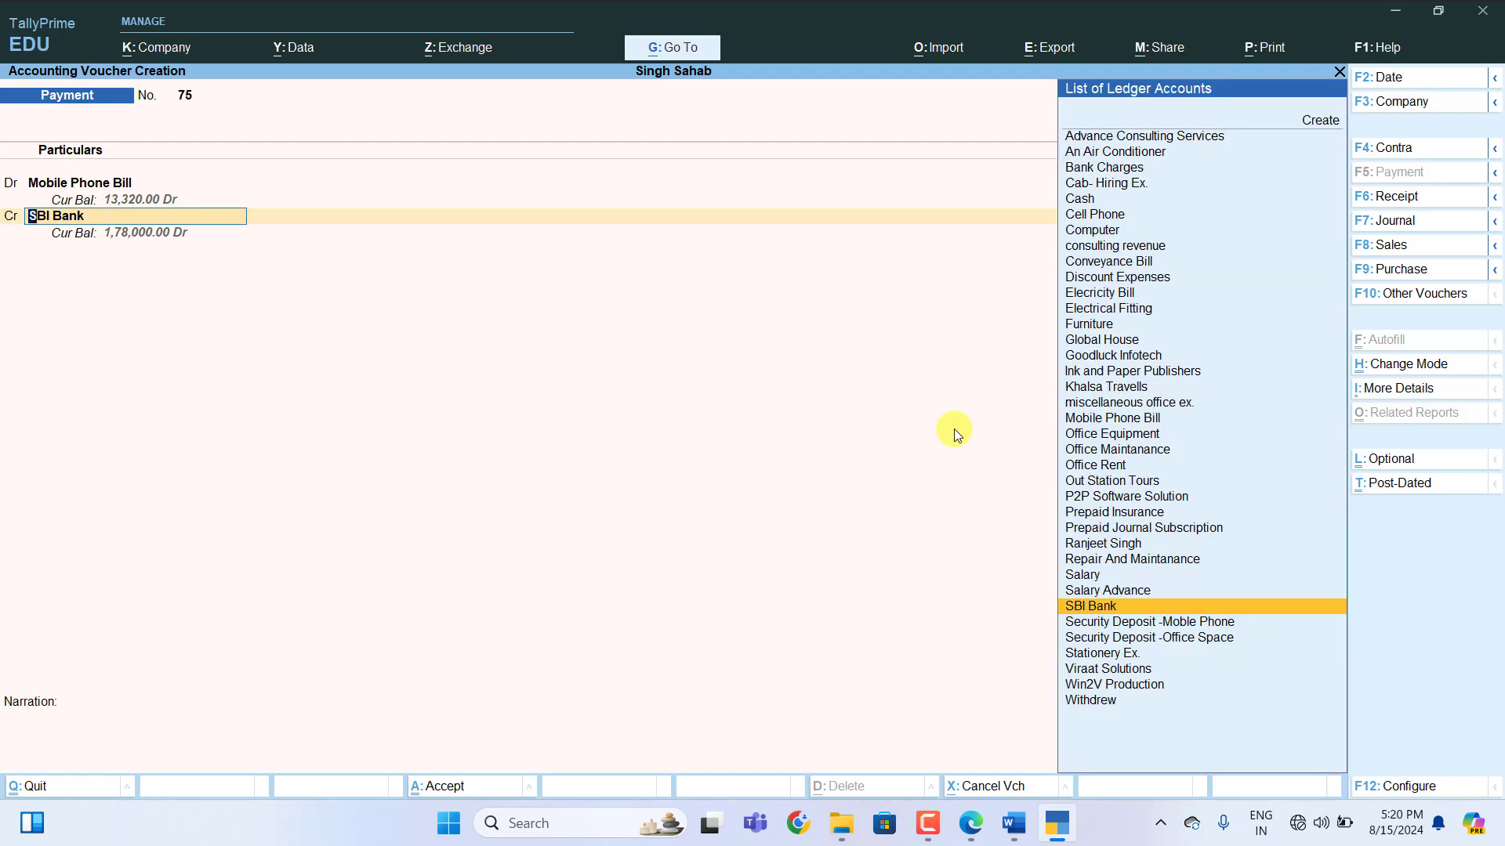
key(Return)
key(Return)
key(Return)
key(Return)
key(Return)
key(Return)
key(Return)
key(Return)
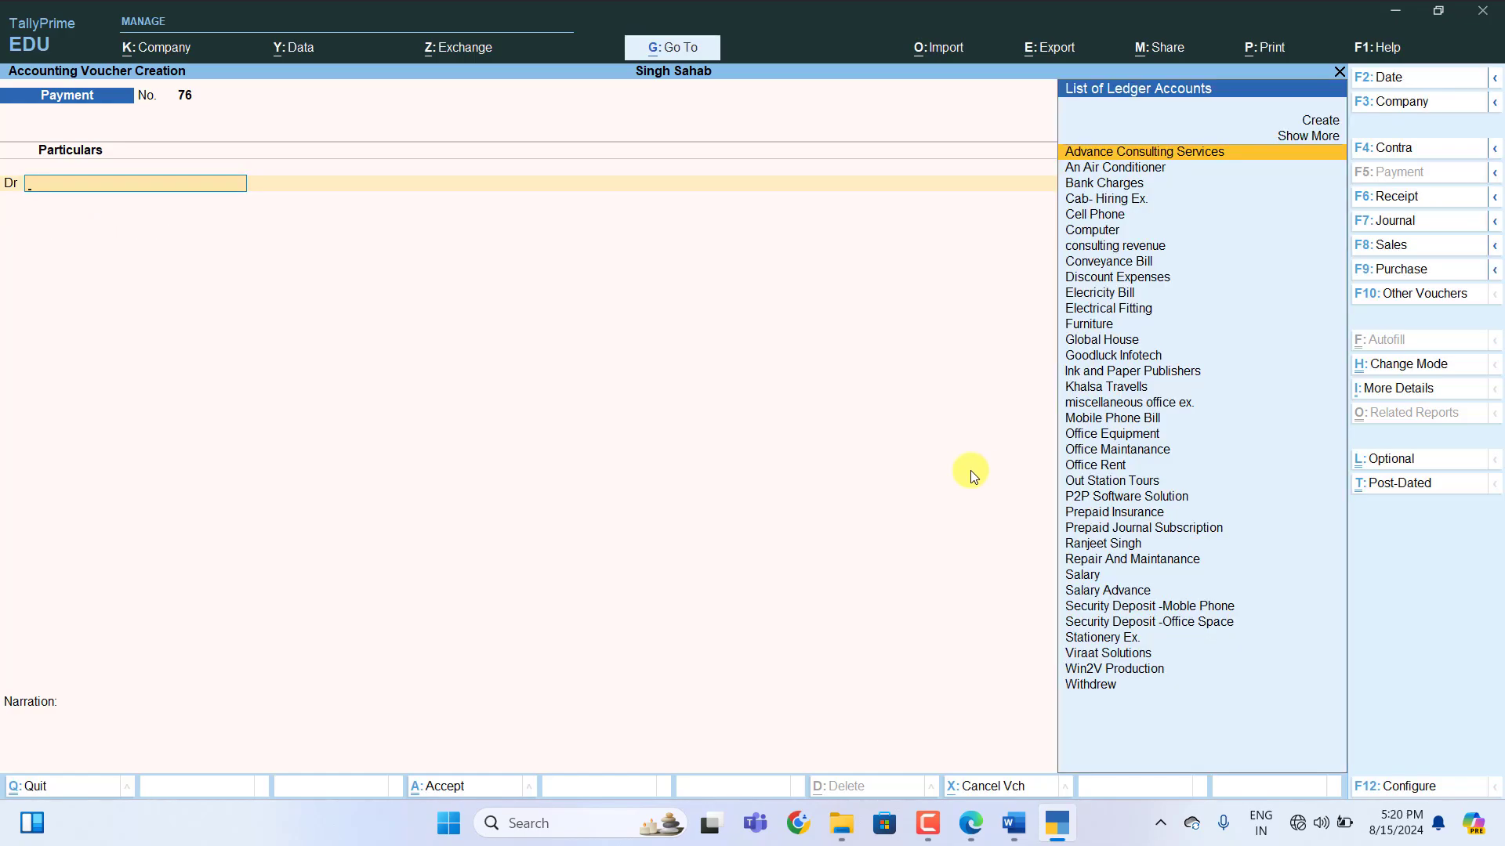
Switch back to the Word document and fill in transaction 107's entry type as "payment Voucher"
click(1013, 823)
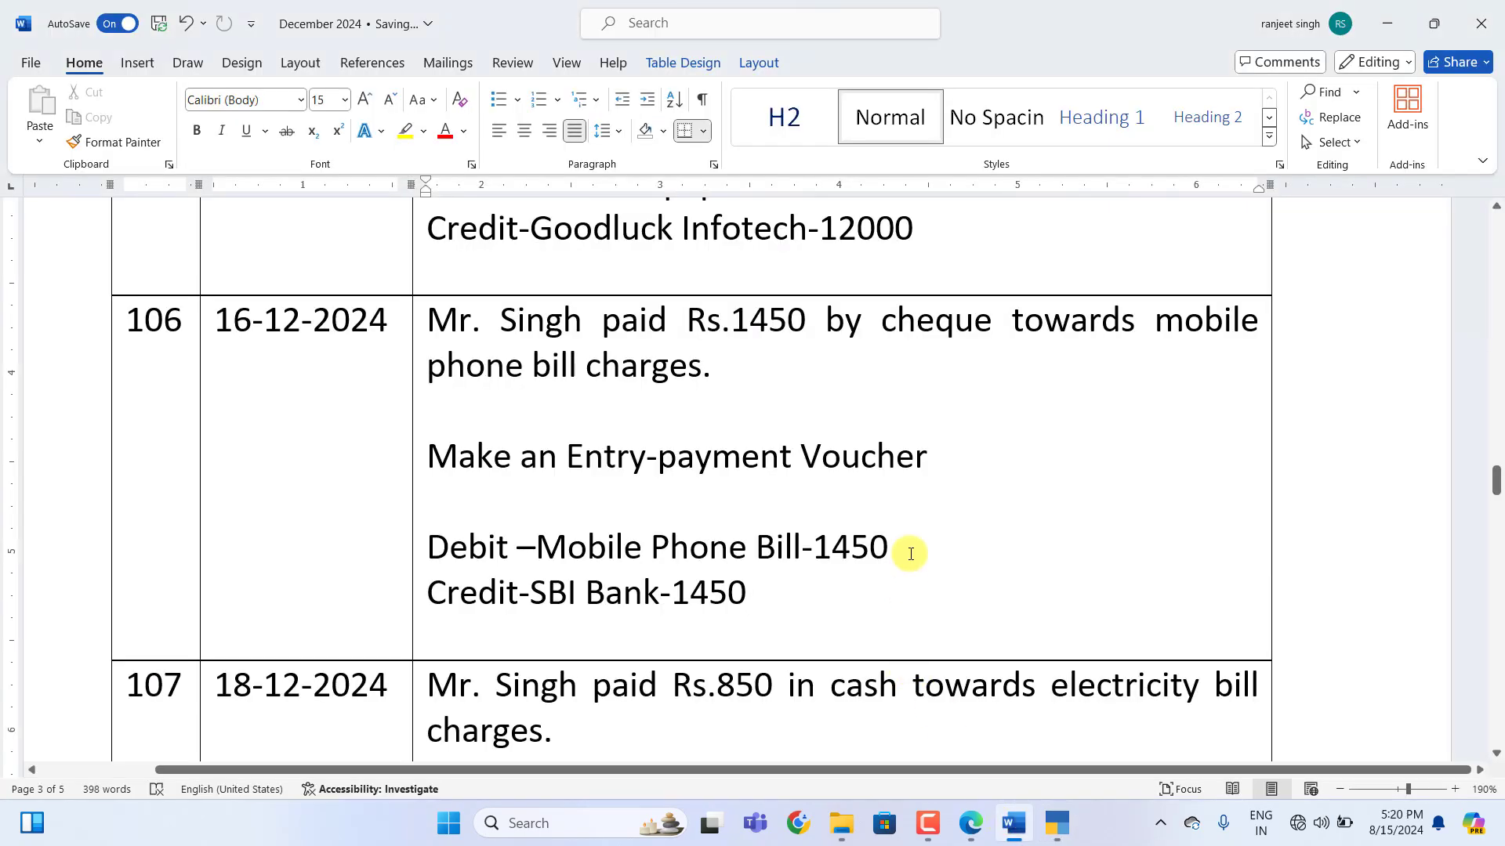
scroll(910, 554, down, 5)
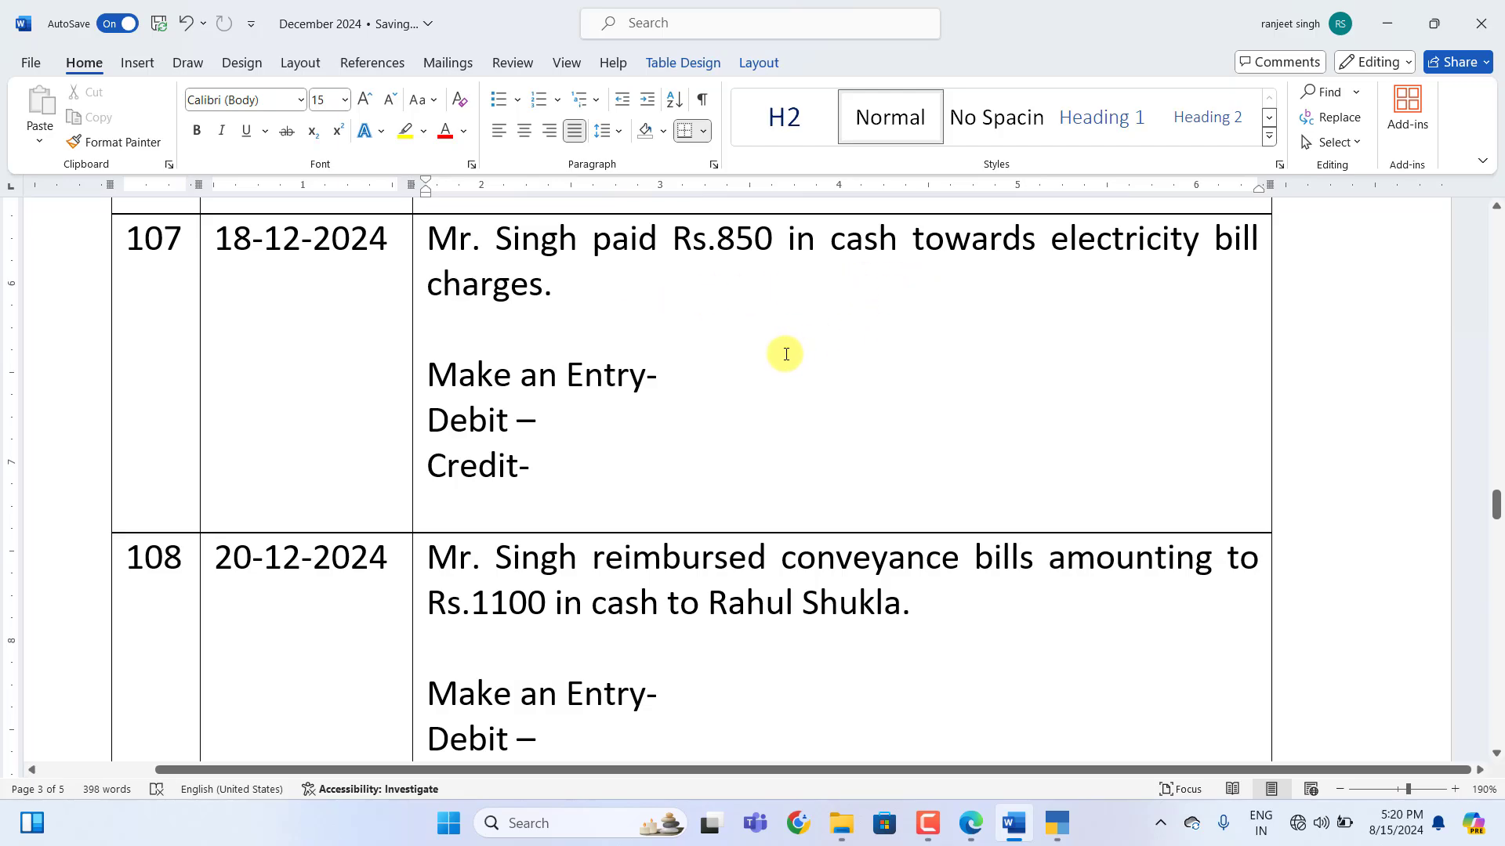
click(690, 378)
text(payment)
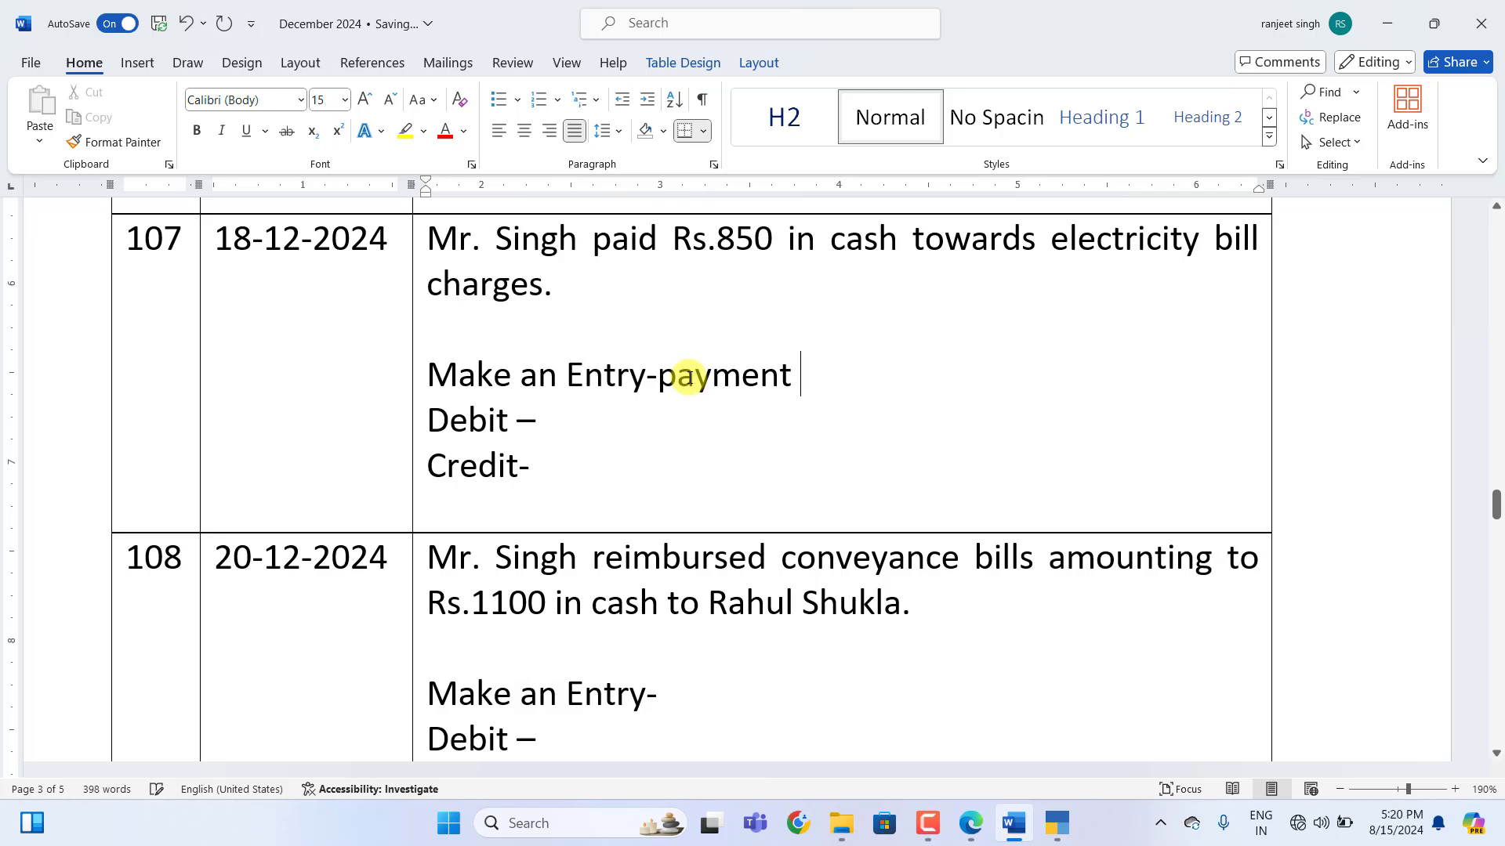
text( Voucher)
Fill in transaction 107's debit line as "Electricity Bill-850" and its credit line as "Cash-850"
click(547, 423)
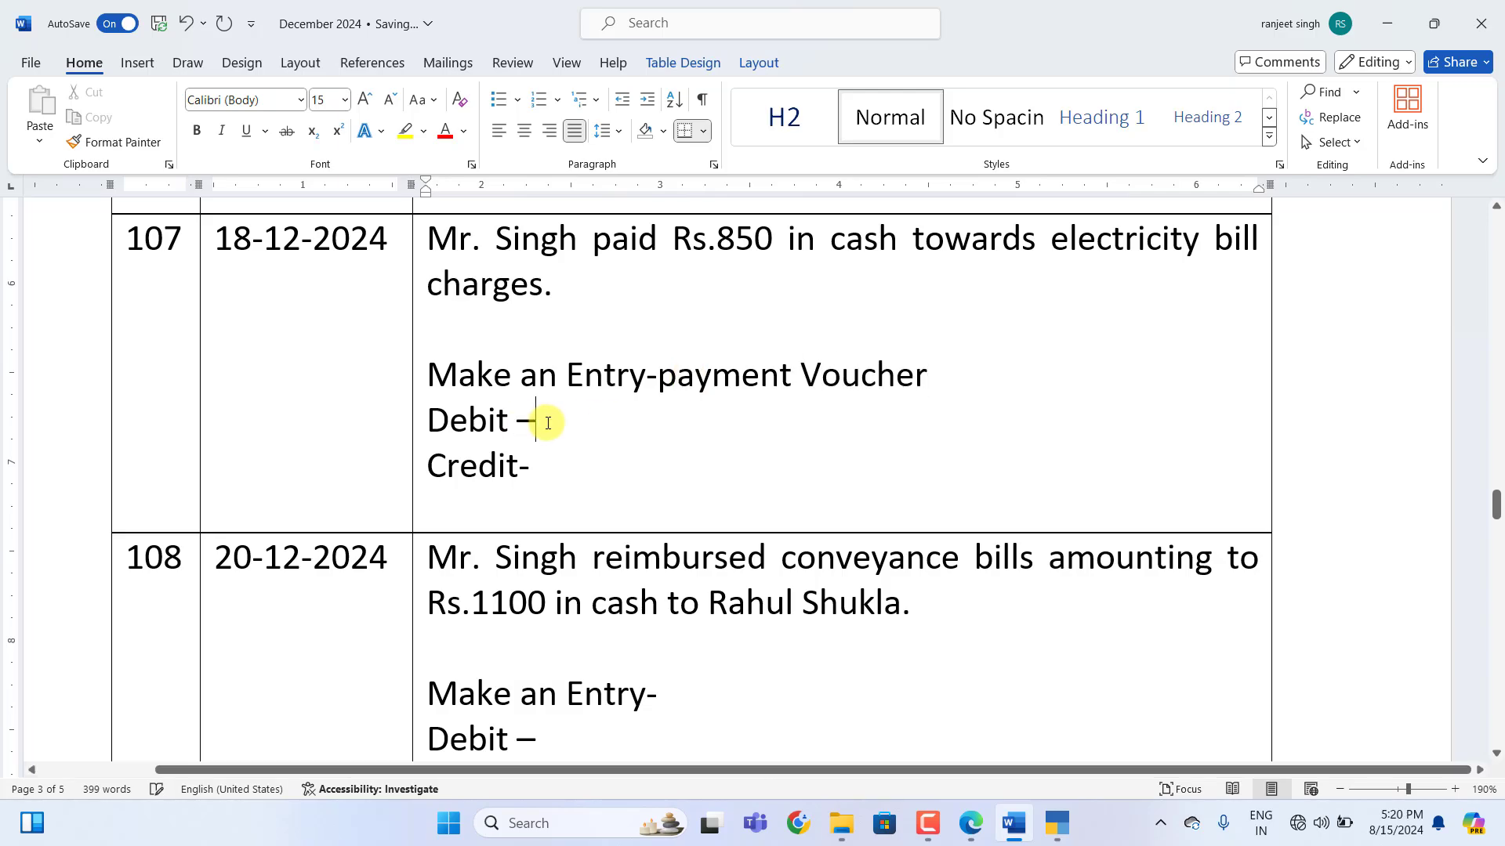
text(E)
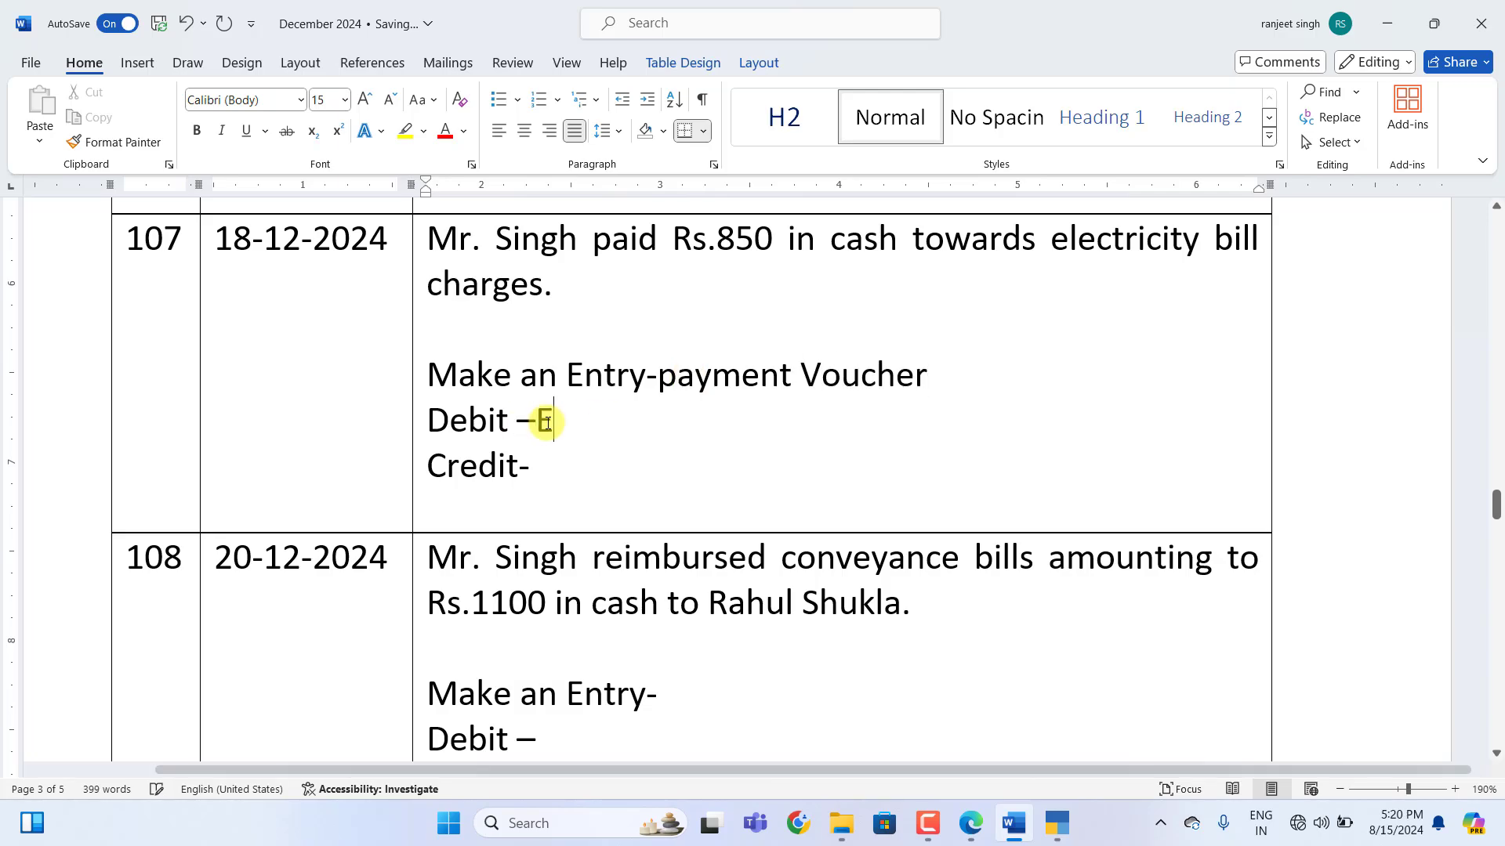
text(lectricity Bill-850)
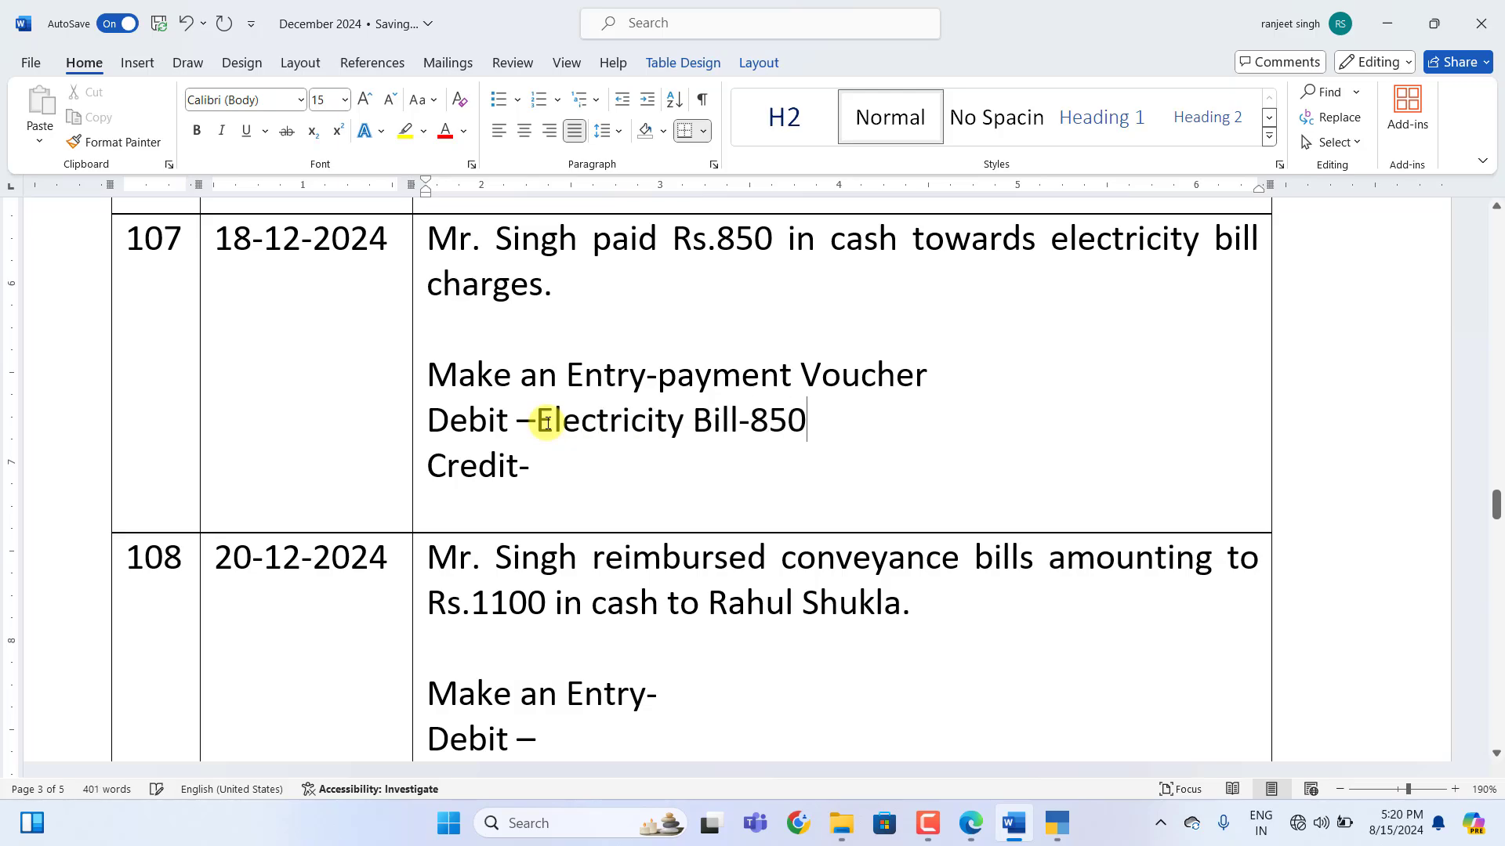
click(550, 473)
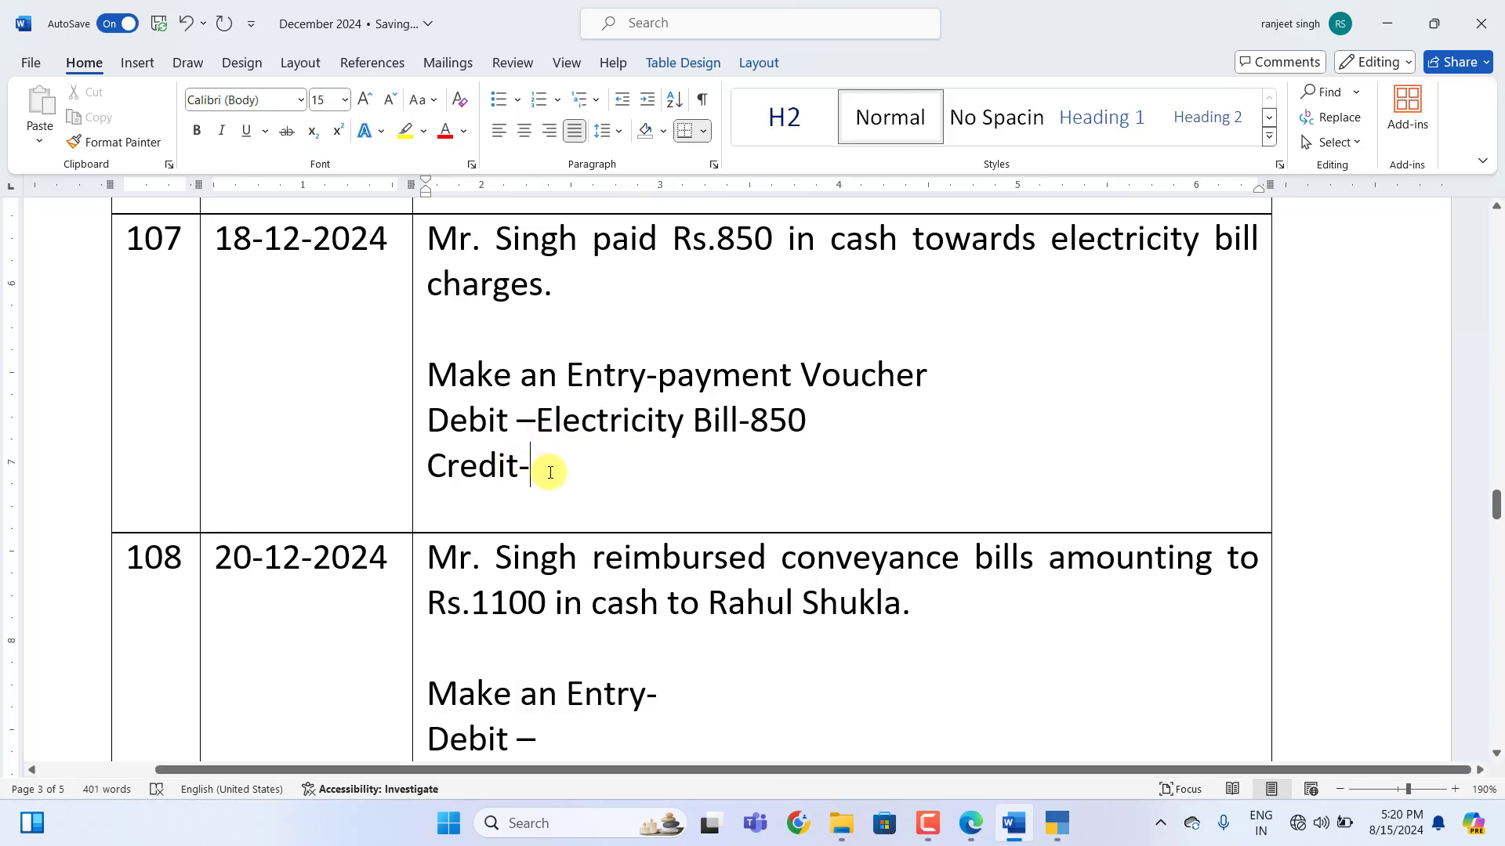
text(Cash)
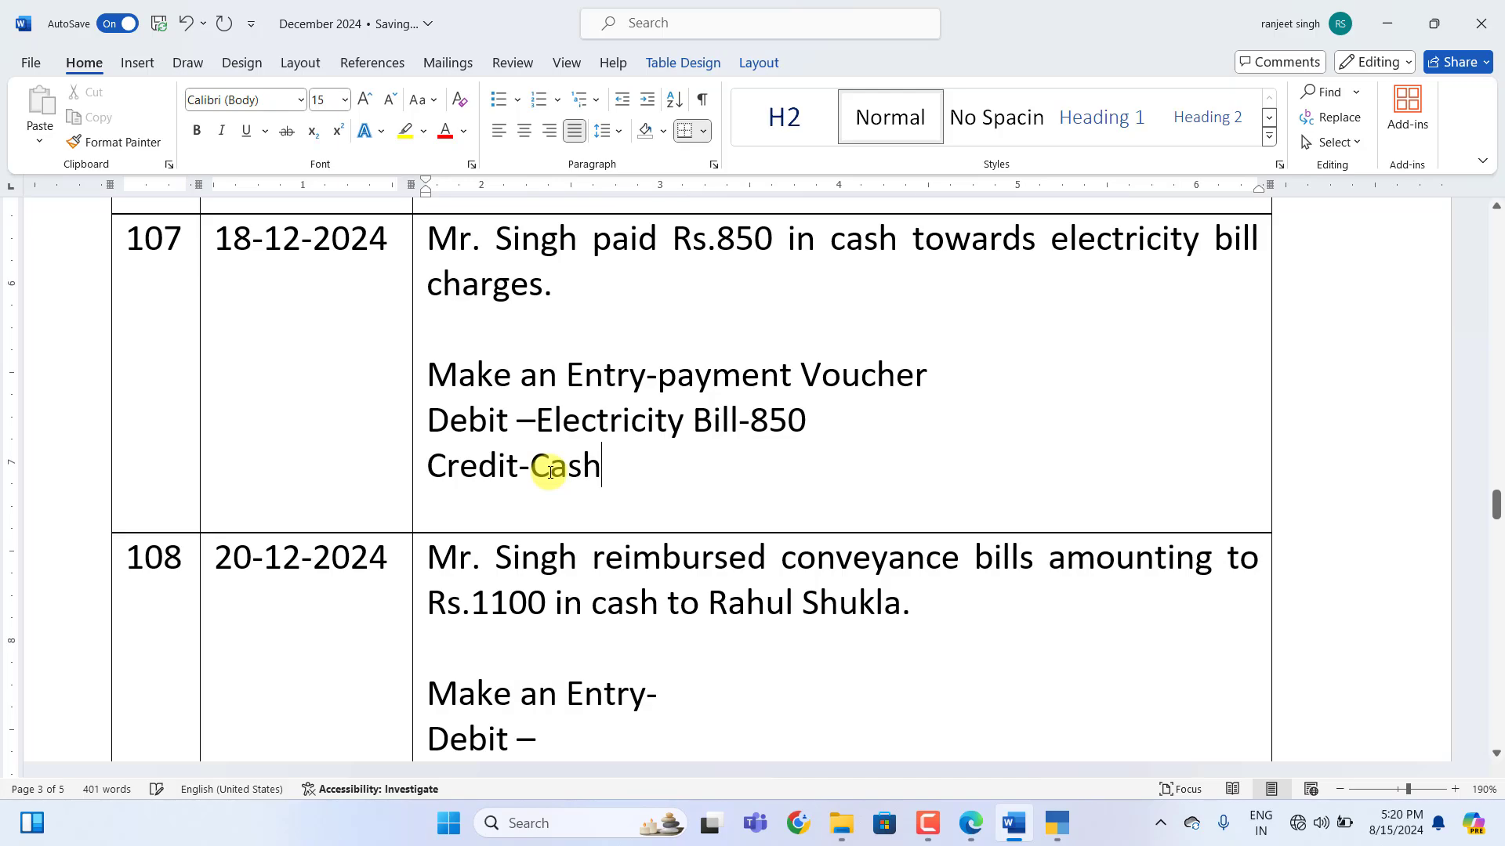
text(-850)
Switch to TallyPrime and debit the Elecricity Bill ledger with 850 in the new payment voucher
click(1056, 823)
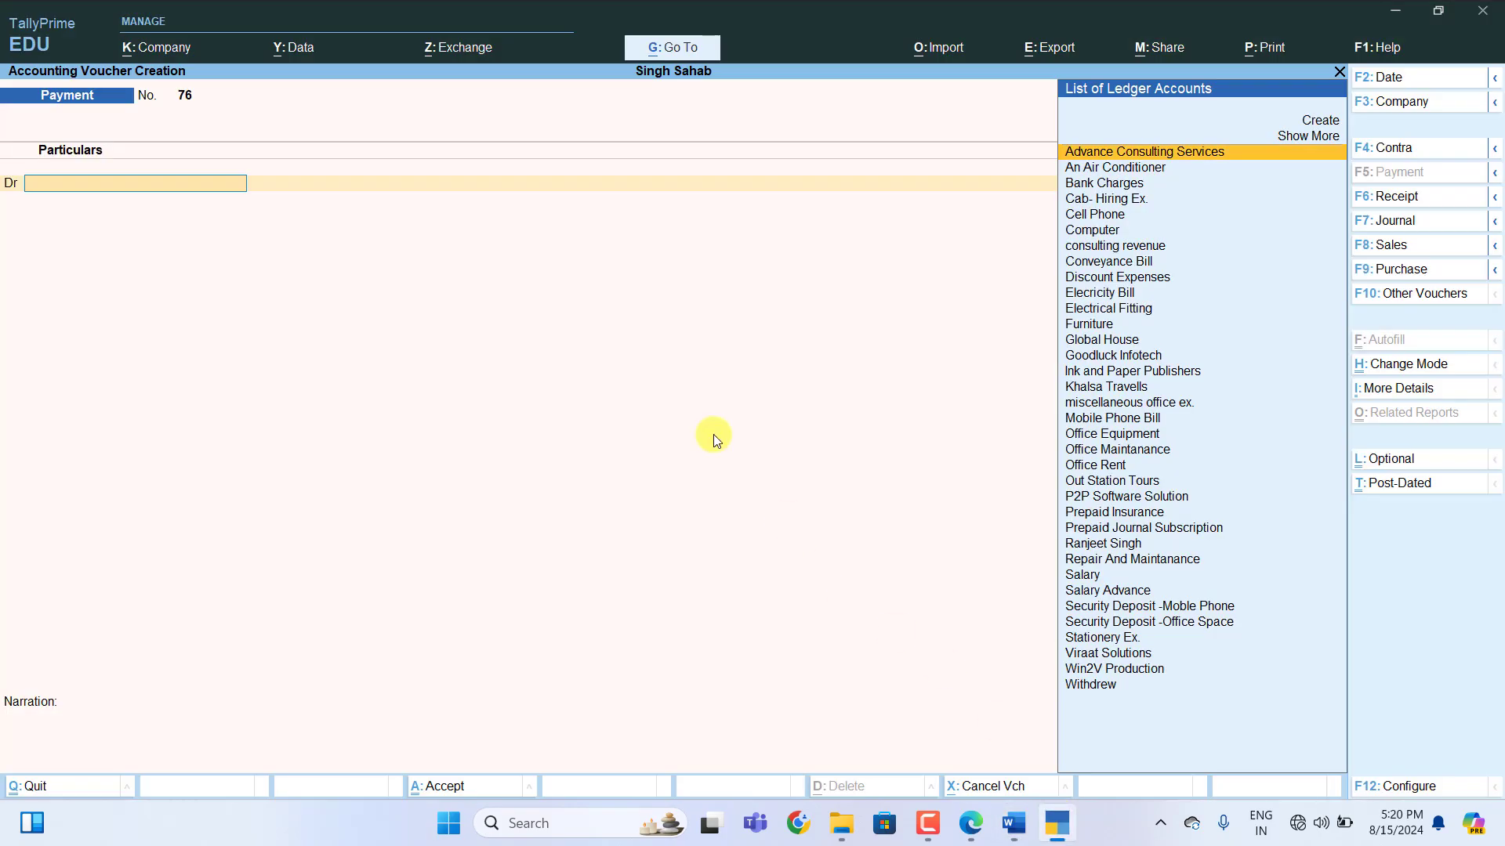
text(E)
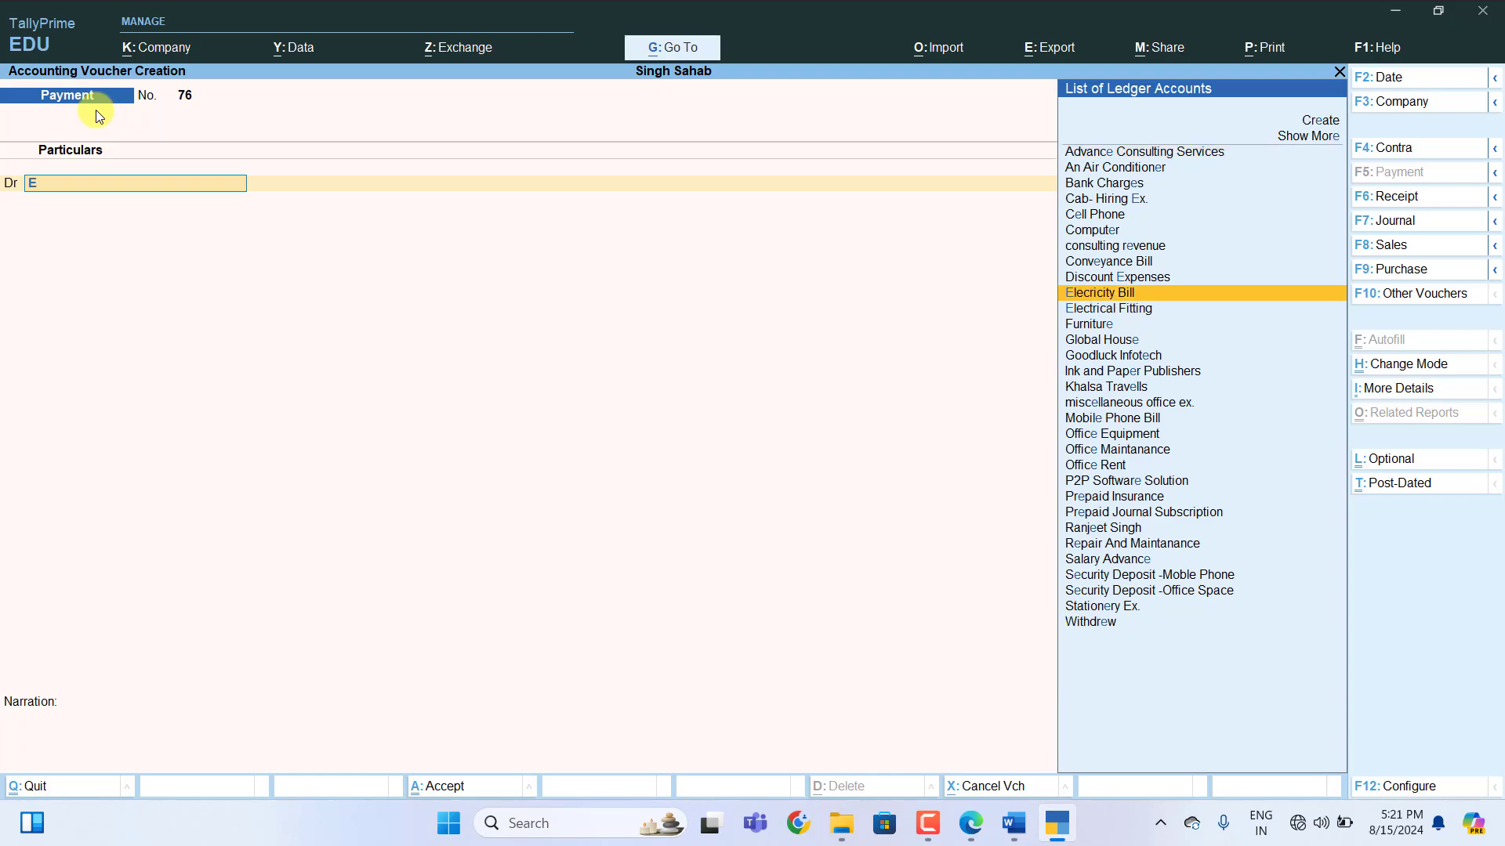
key(Return)
text(850)
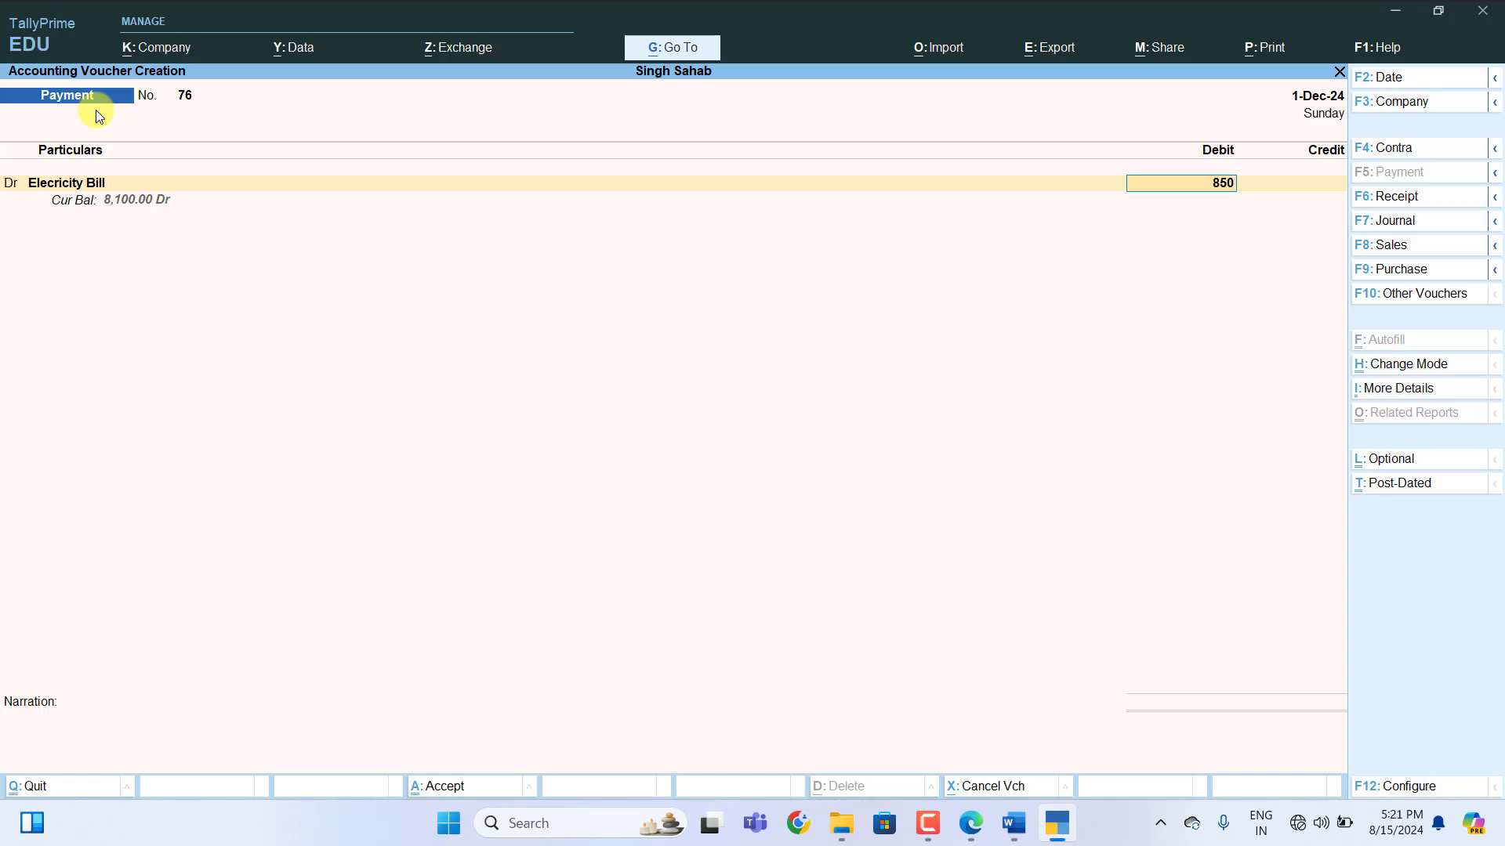
key(Return)
Credit Cash with 850 and accept the electricity payment voucher without a narration
key(Return)
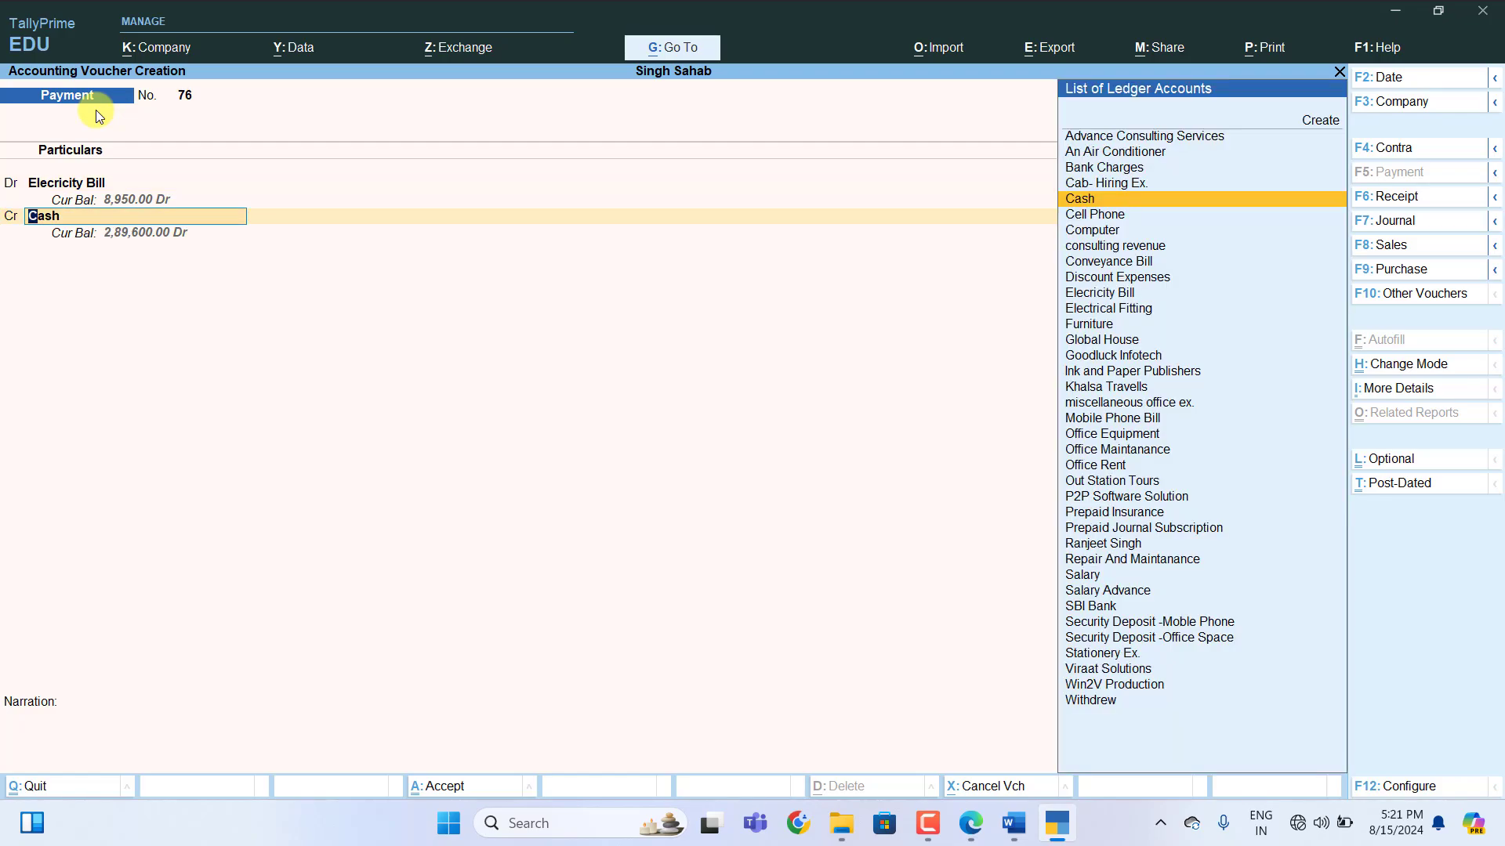
key(Return)
key(Return)
key(Return)
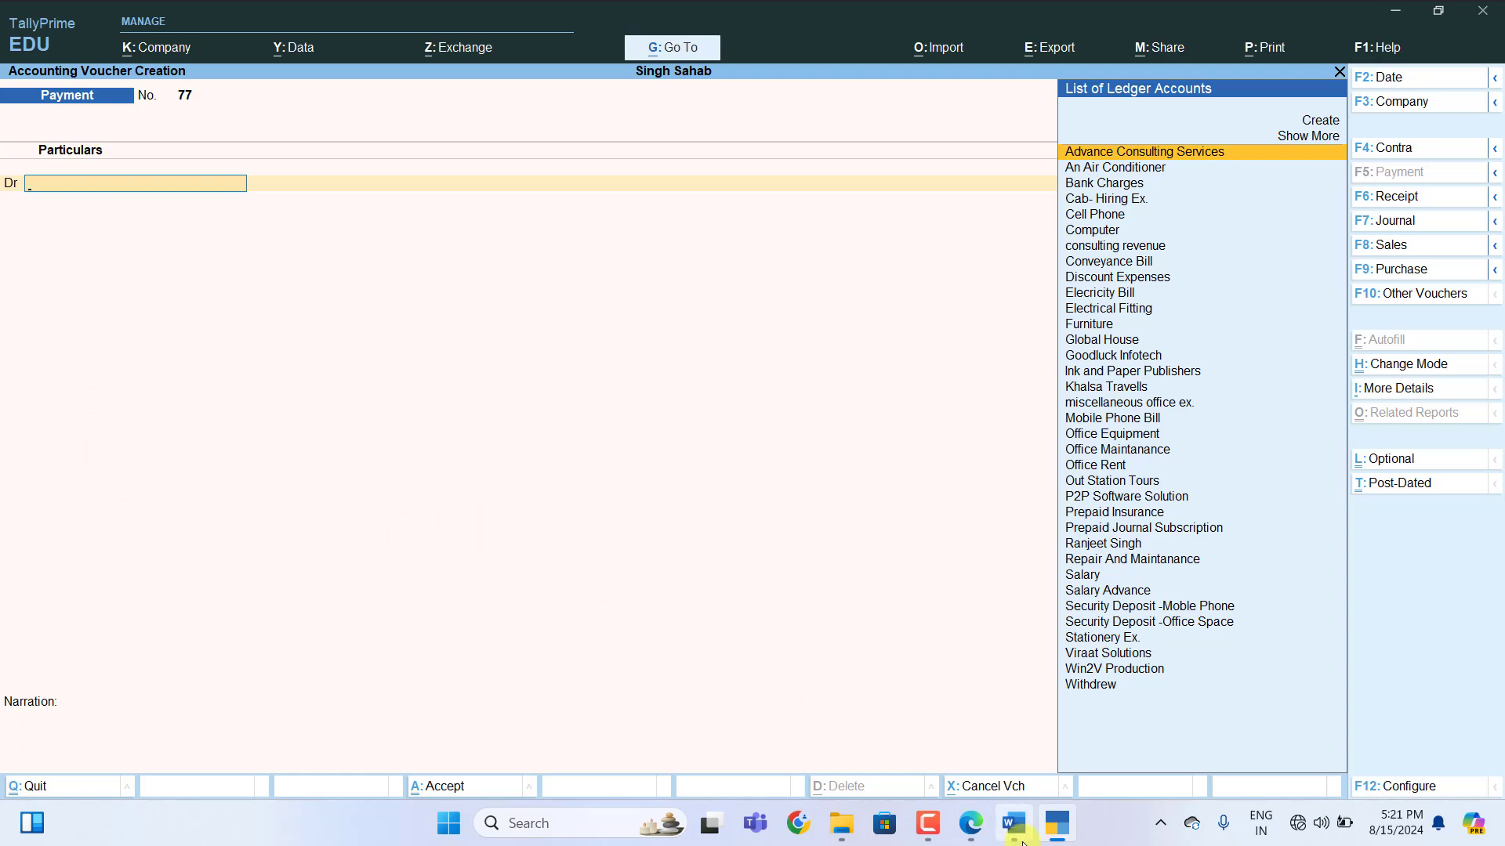
Switch back to the Word document and fill in transaction 108's entry type as "payment Voucher"
mouse_move(1013, 823)
click(925, 650)
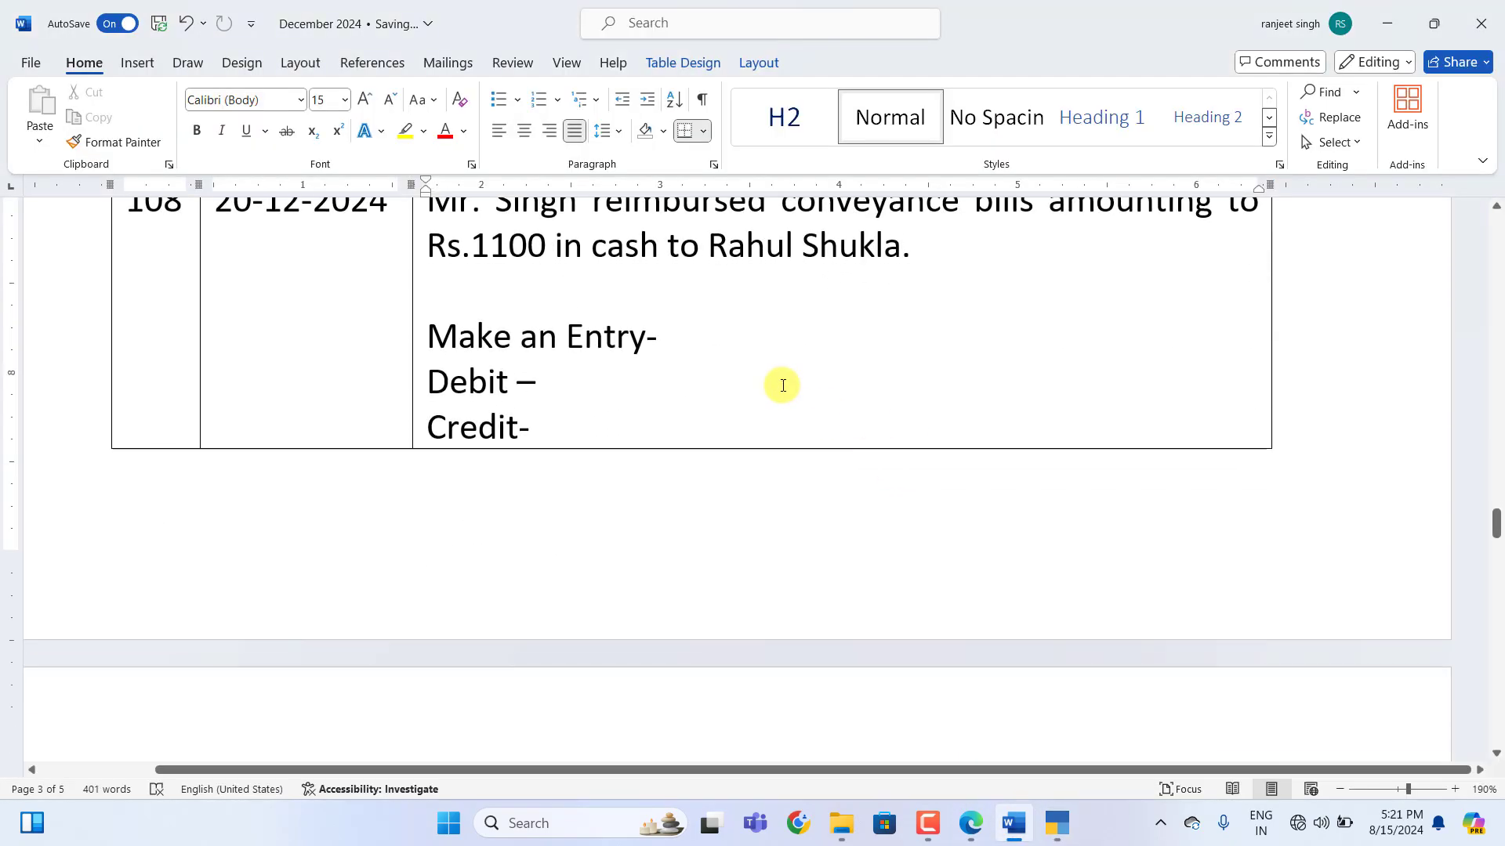
scroll(783, 383, up, 2)
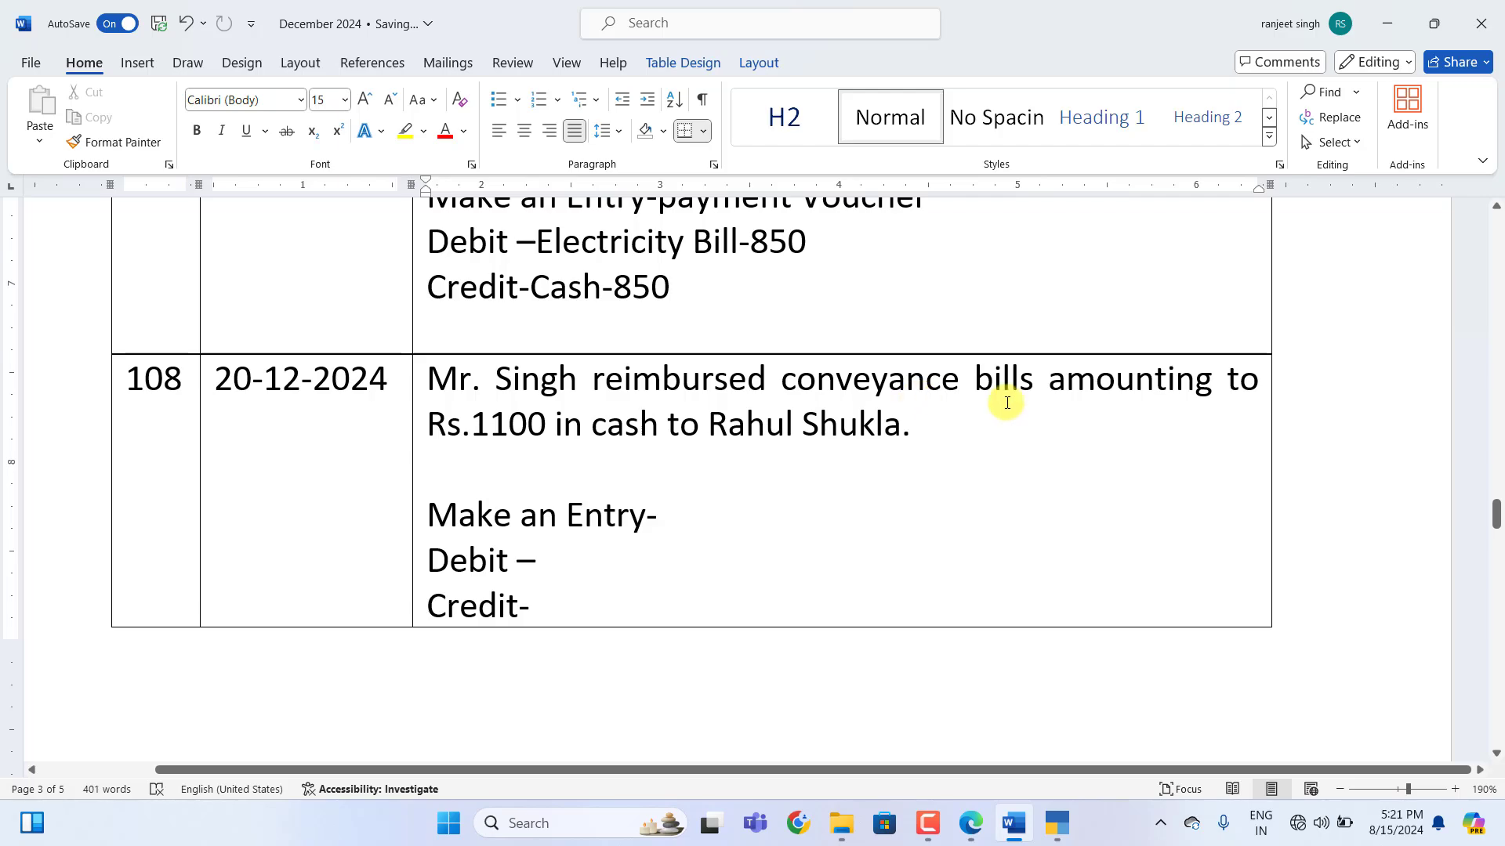
click(674, 518)
text(payment)
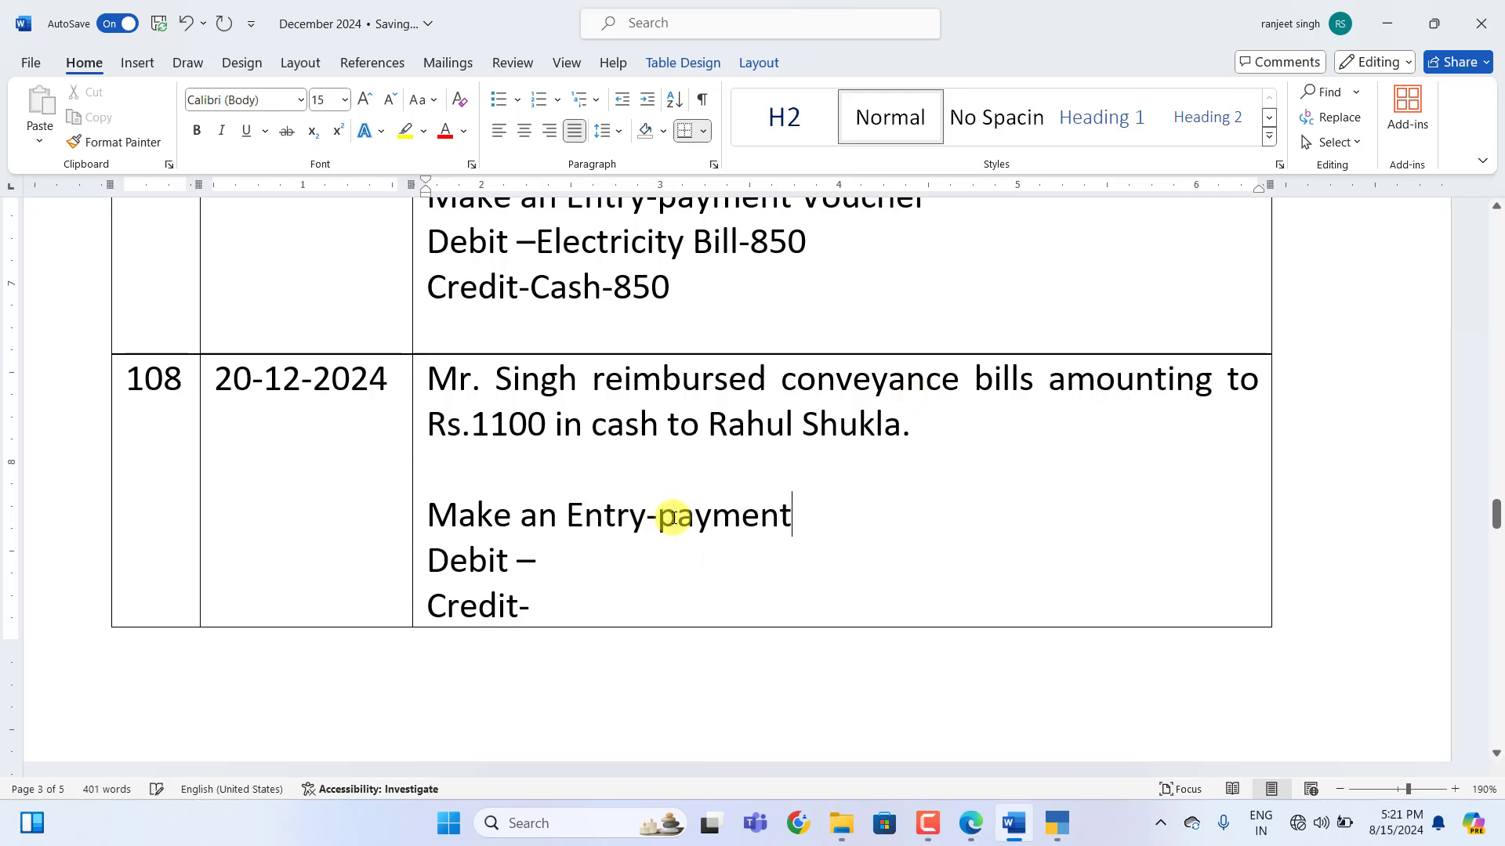
text( Voucher)
Fill in transaction 108's debit line as "Conveyance bill-1100" and its credit line as "cash-1100"
click(571, 565)
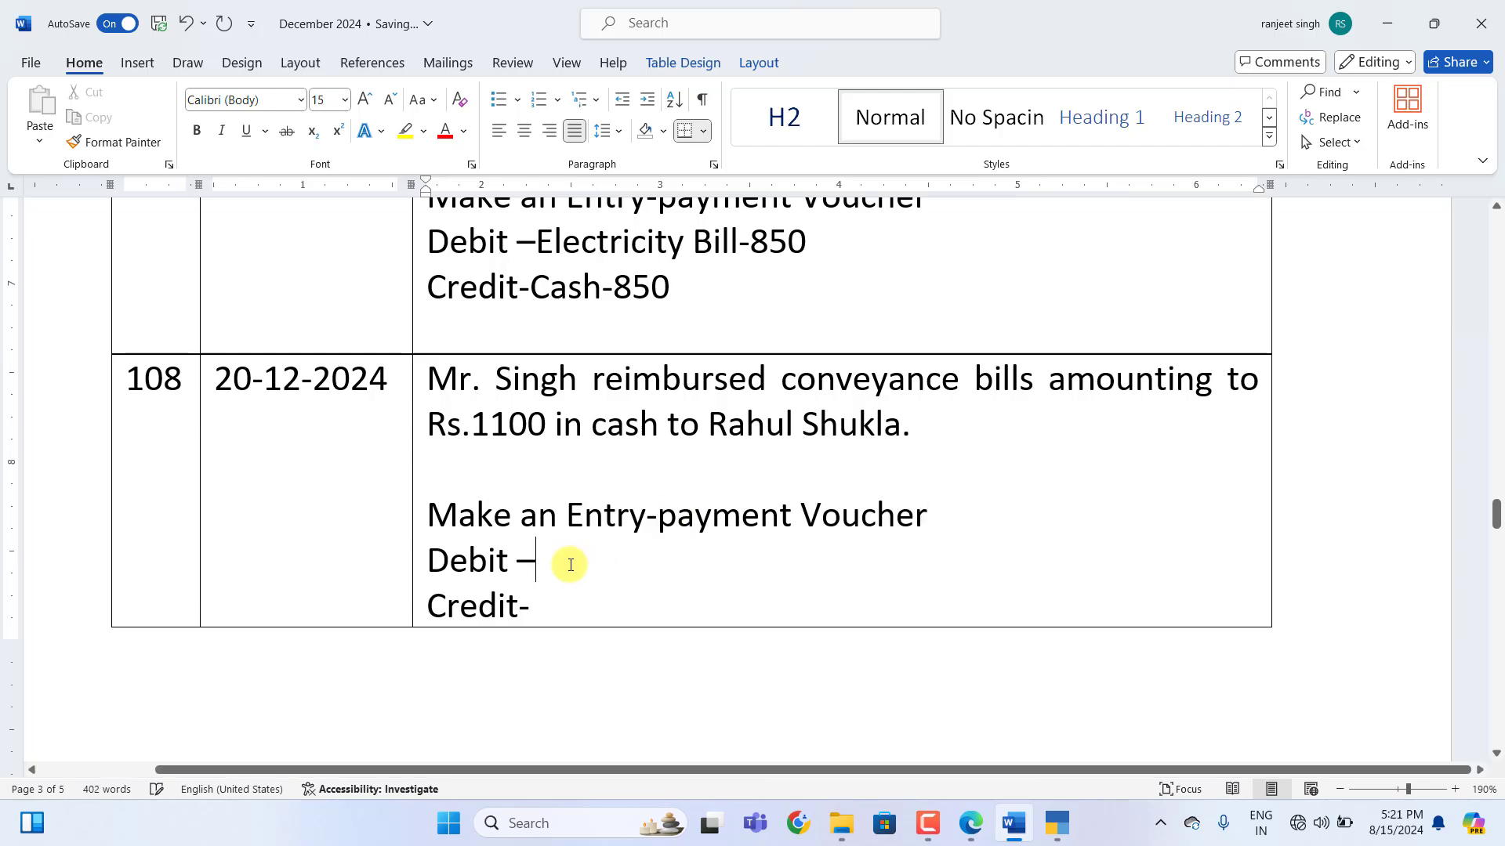
text(C)
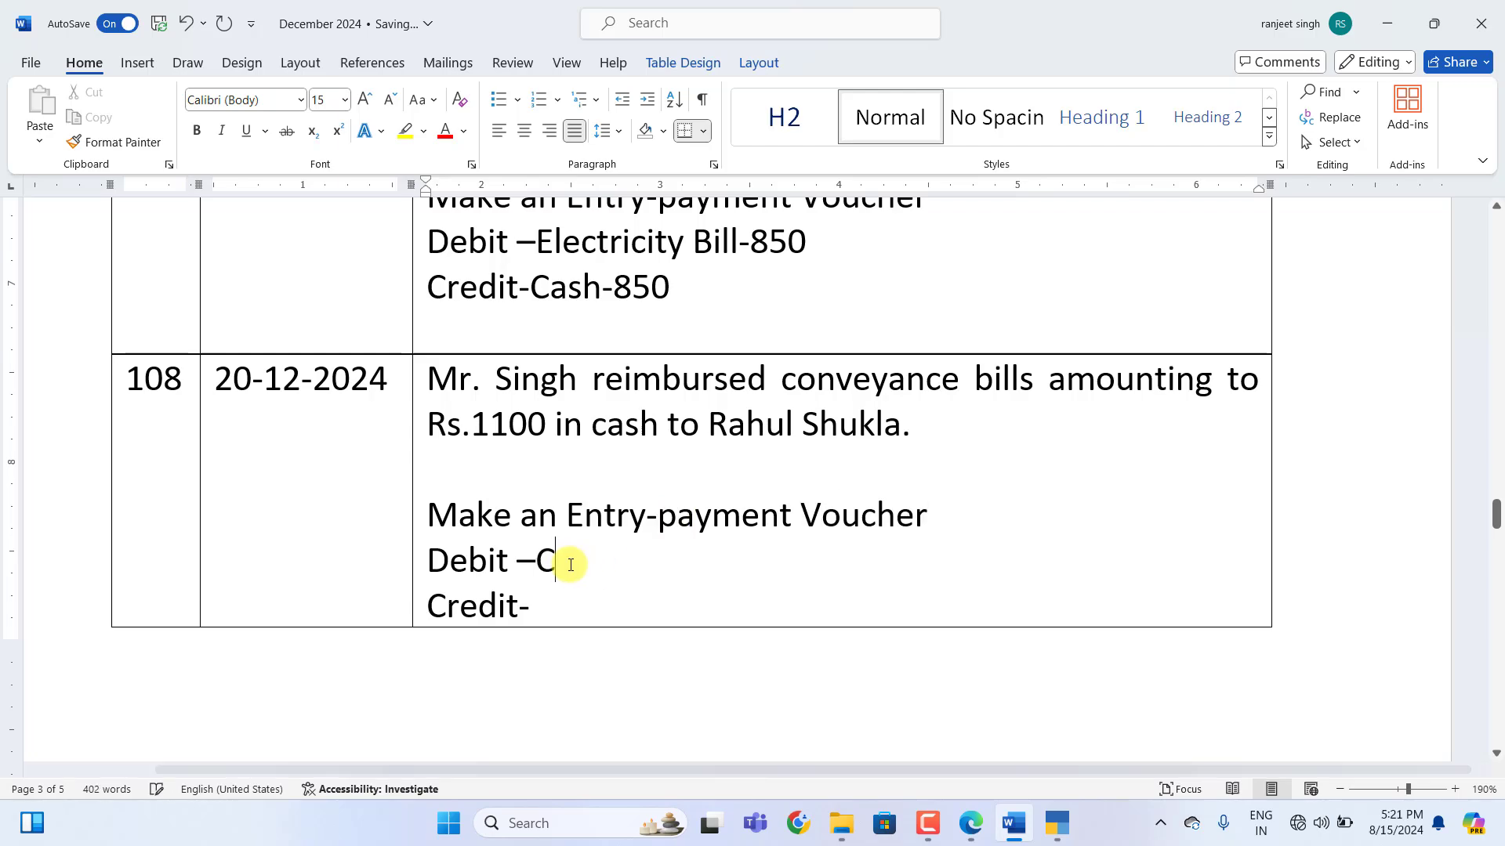
text(onveyance bill-1100)
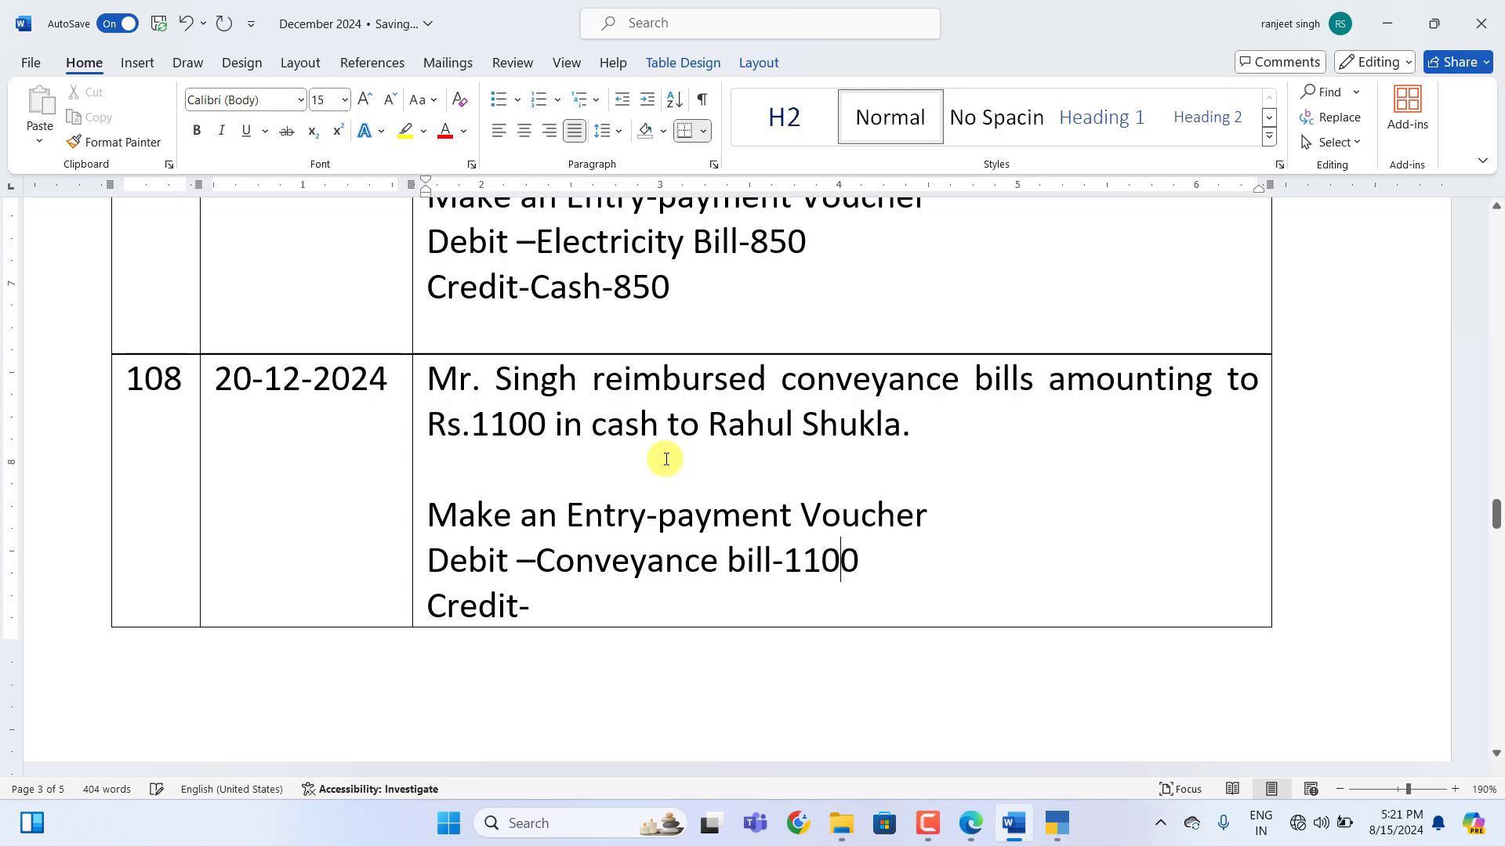
click(573, 602)
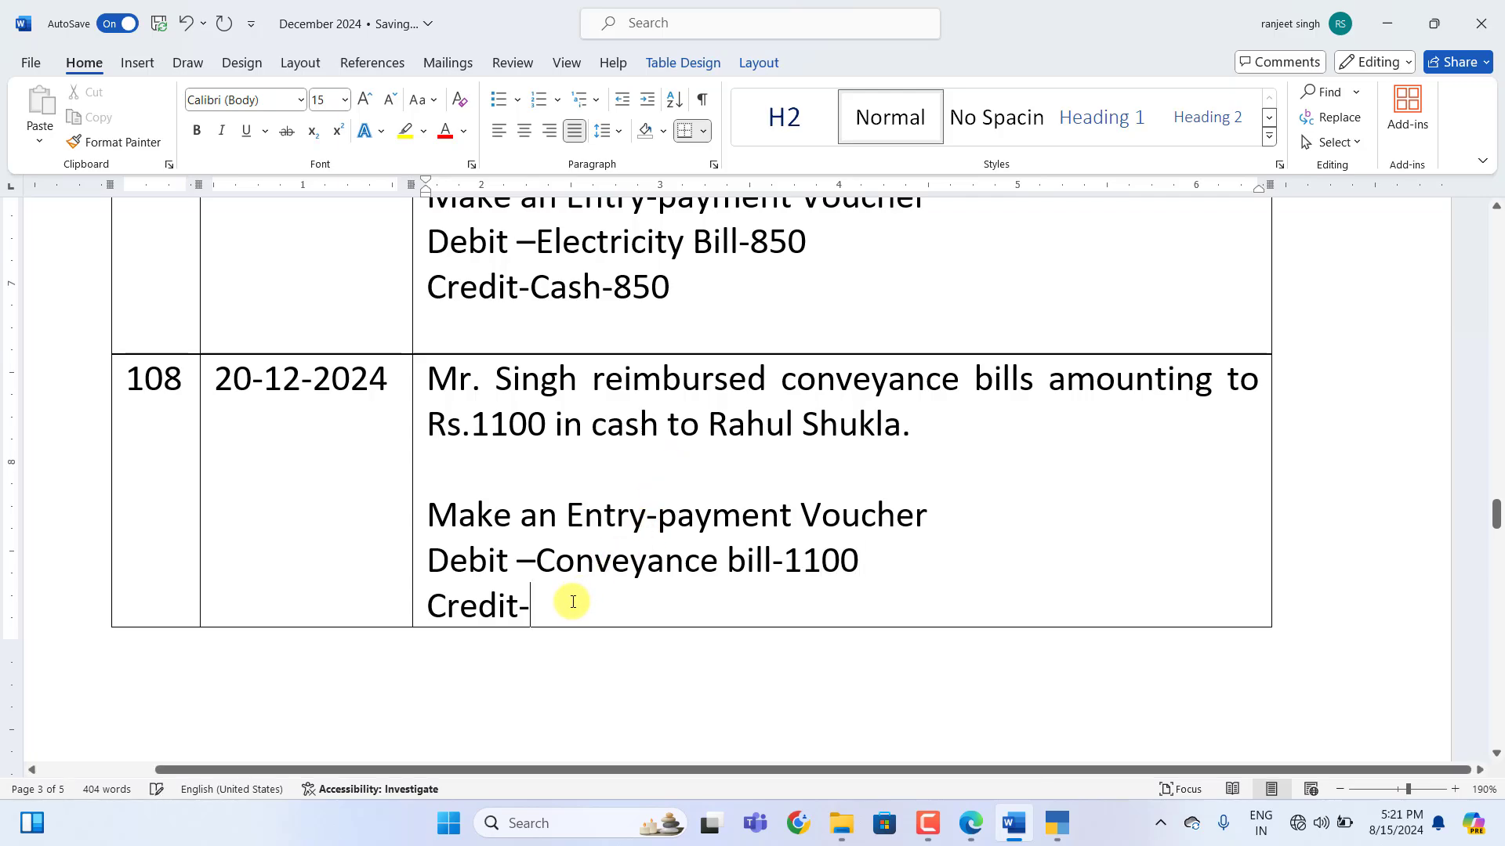
text(cash-1100)
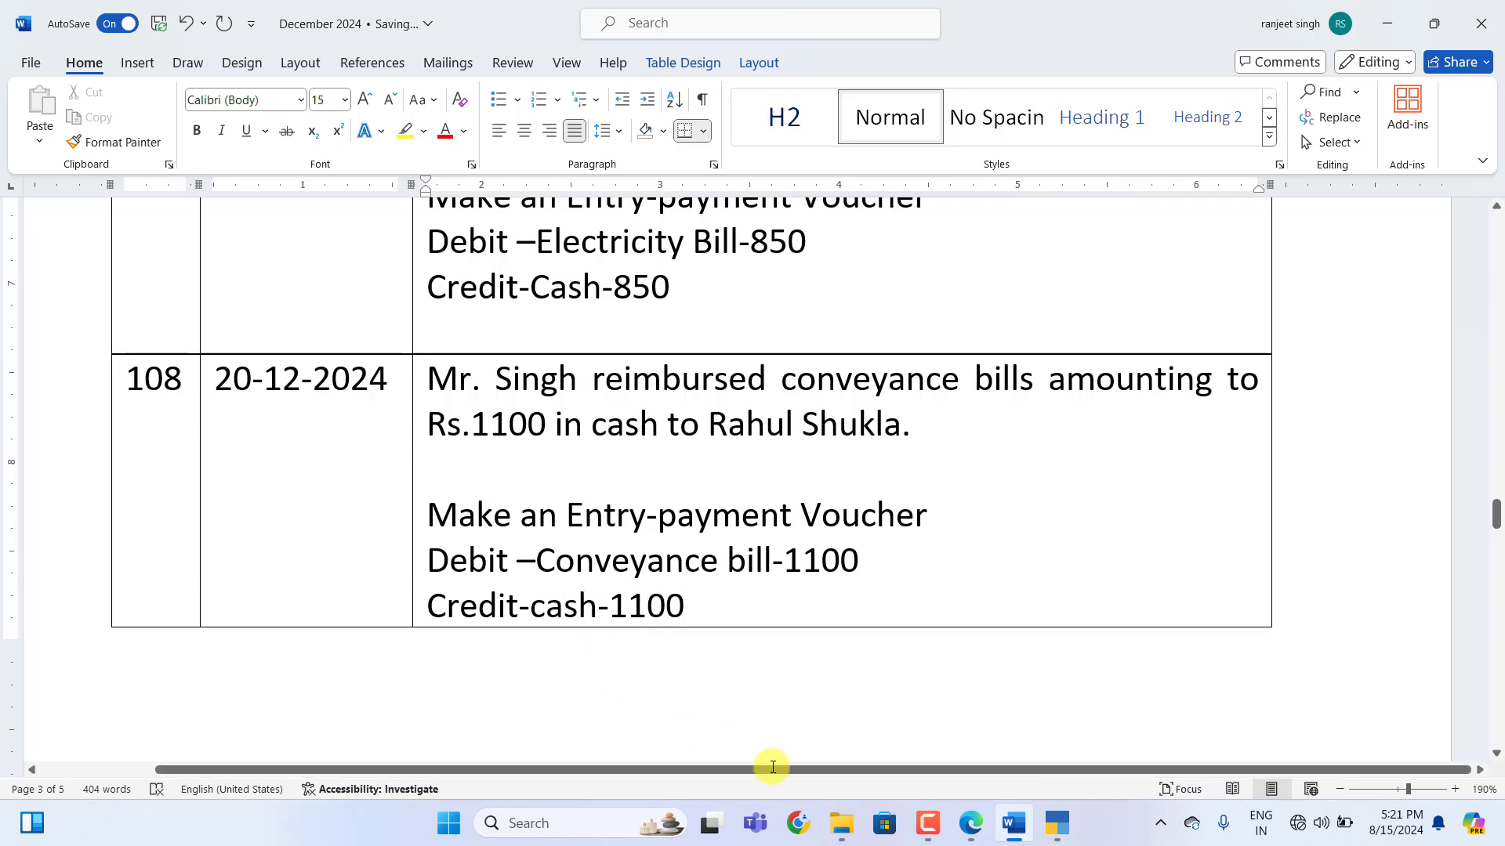
Switch to TallyPrime and debit the Conveyance Bill ledger with 1100 in the new payment voucher
click(1057, 822)
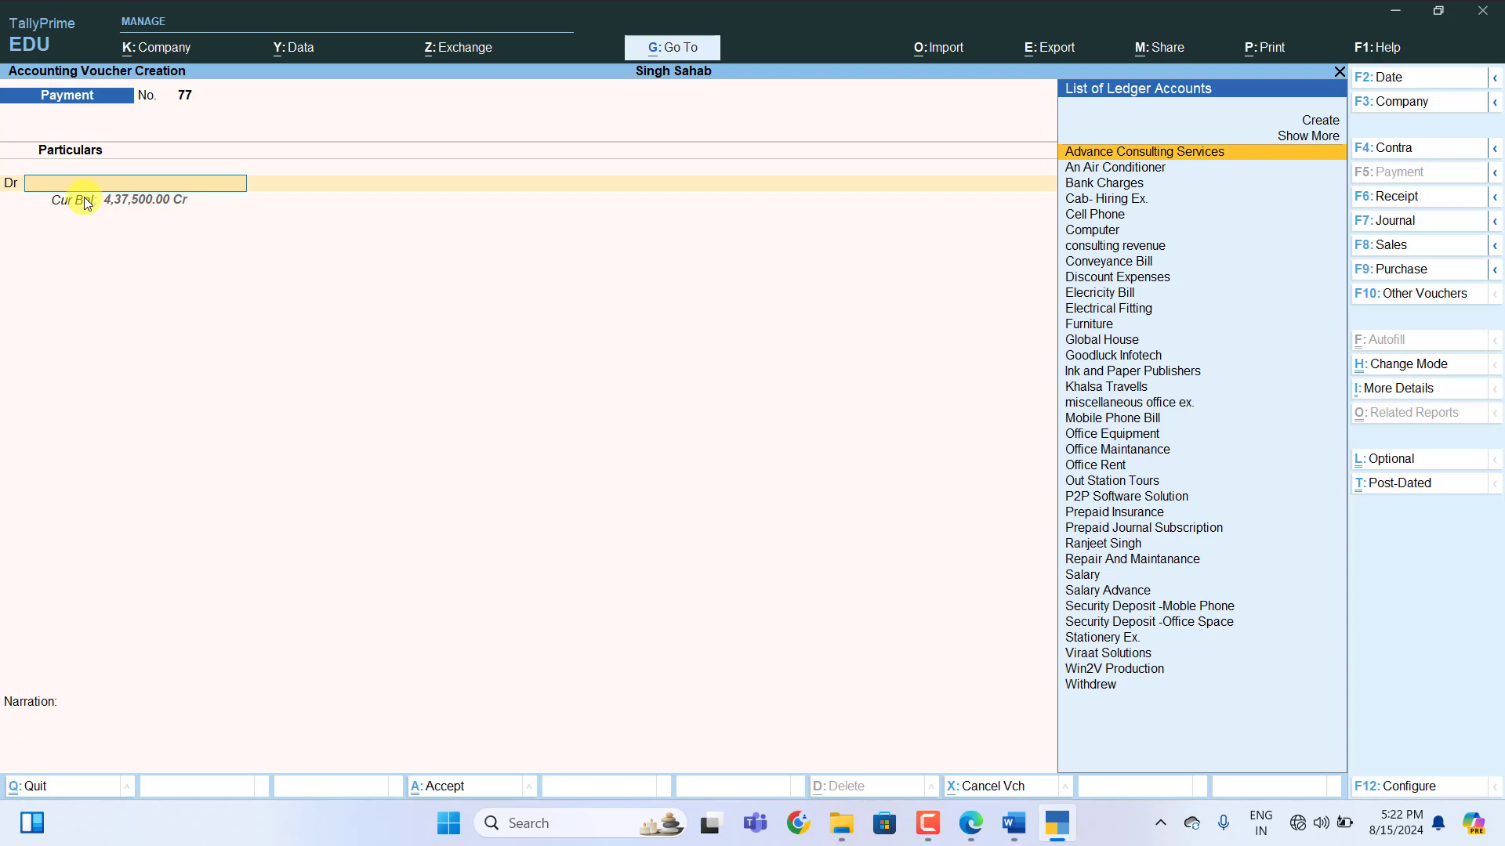
text(c)
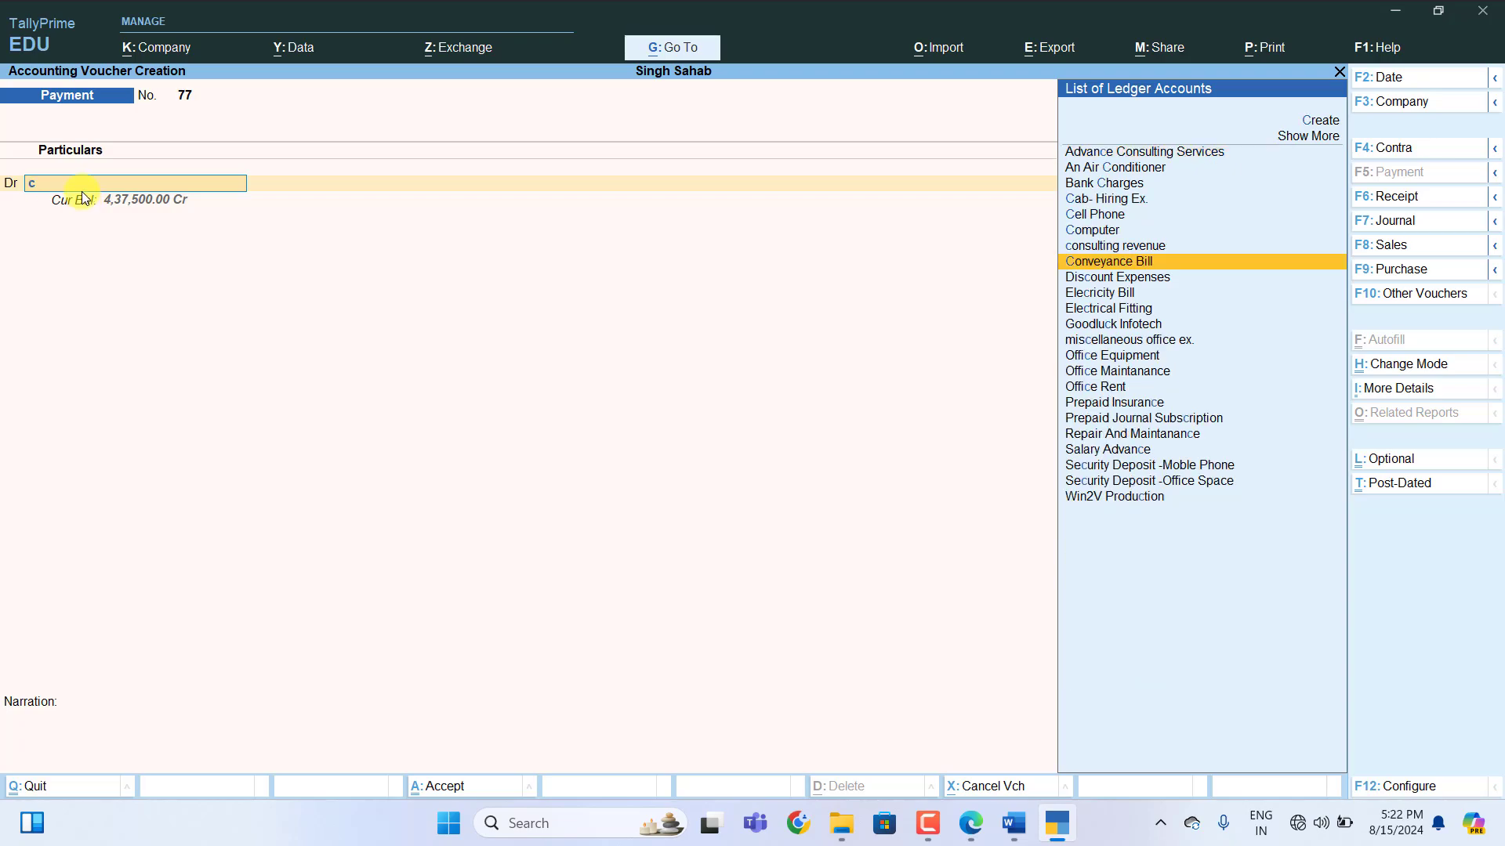
key(Return)
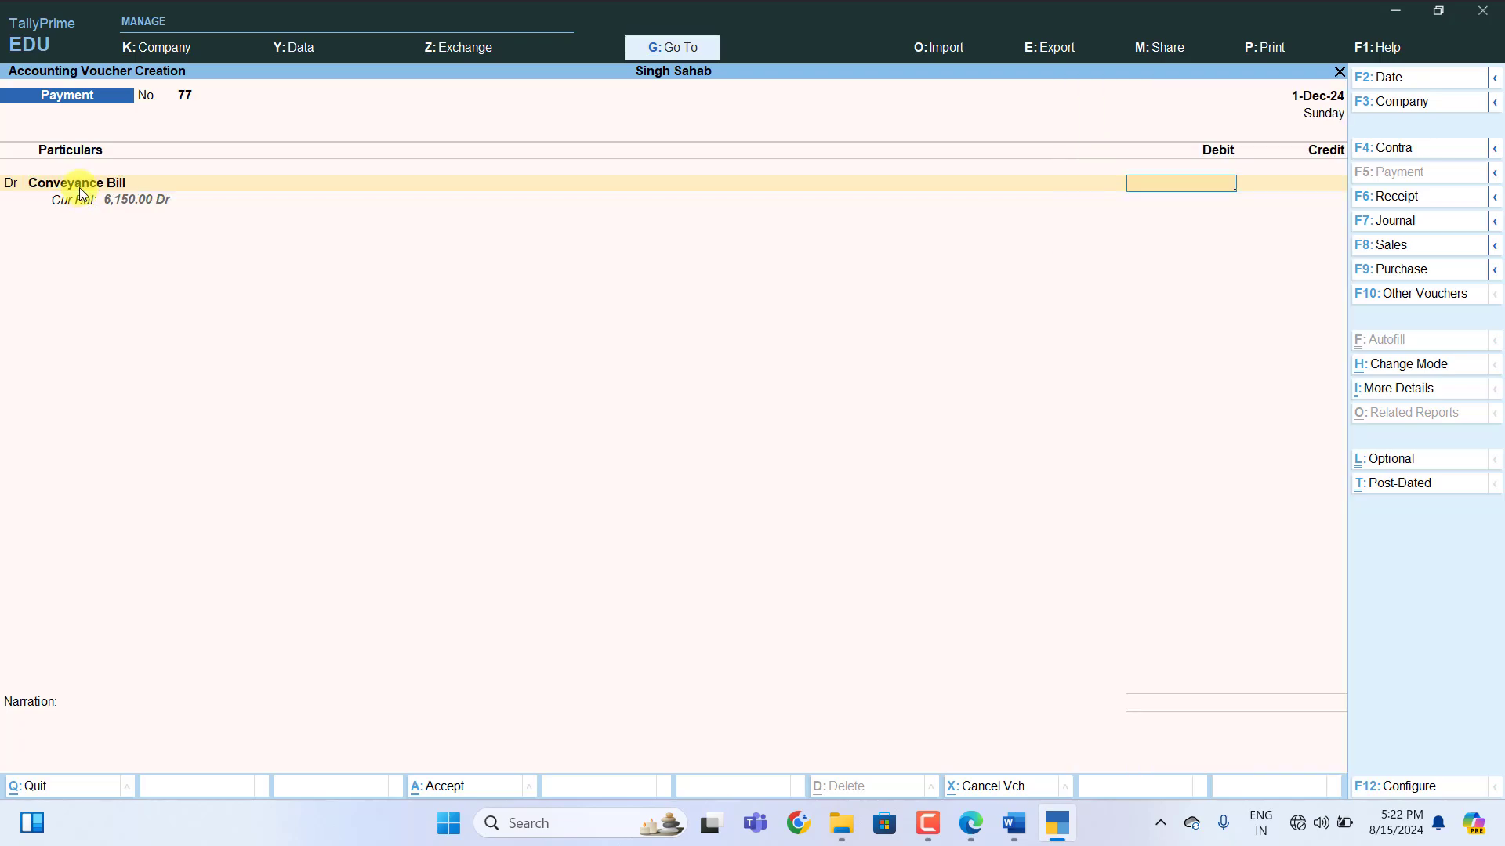
text(1100)
key(Return)
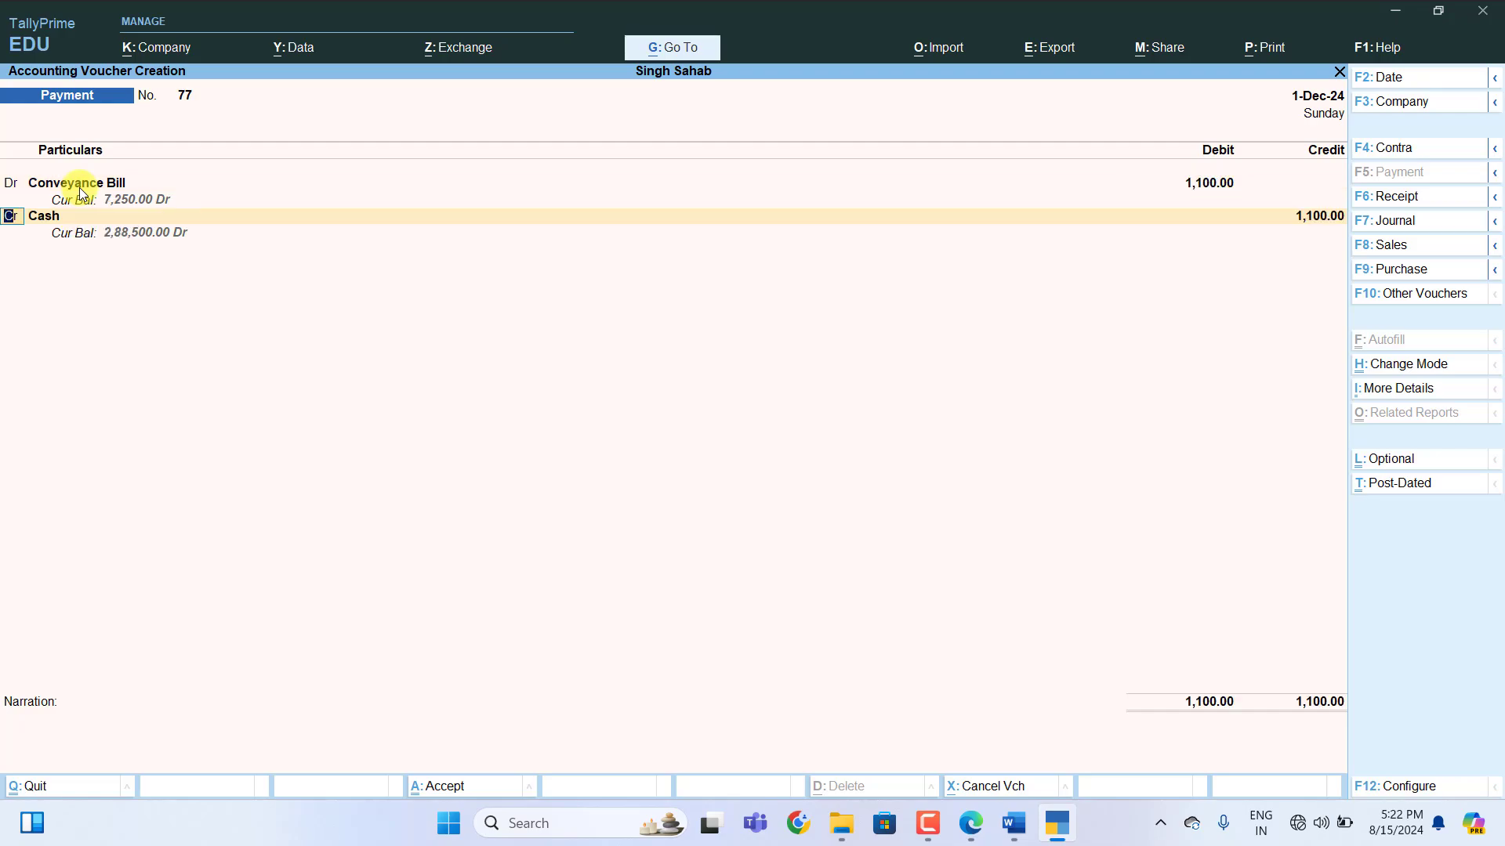
Credit Cash with 1,100 and accept the conveyance payment voucher without a narration
key(Return)
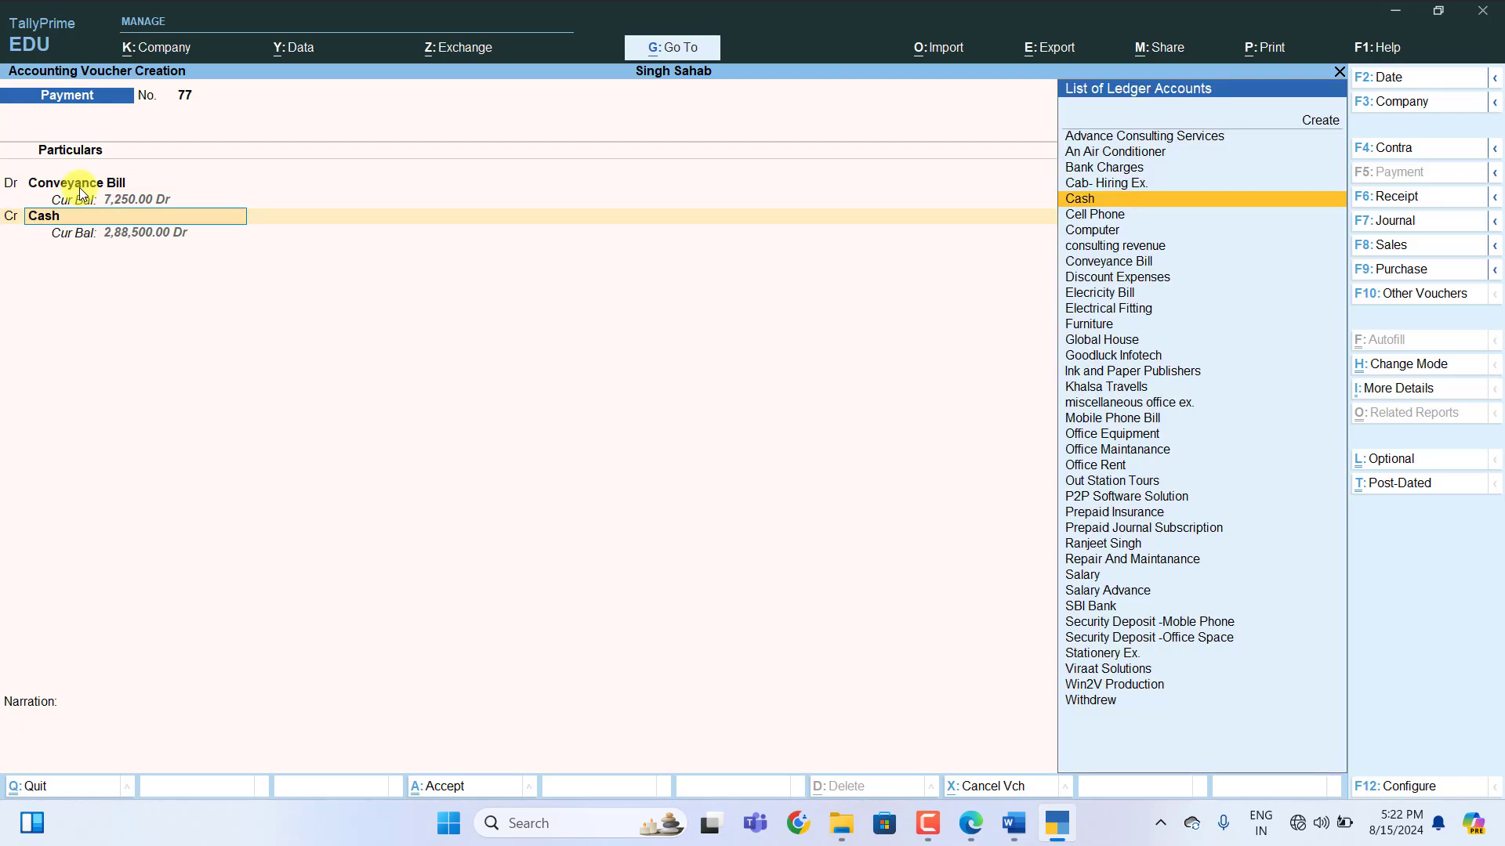
key(Return)
key(Return)
key(Return)
key(Return)
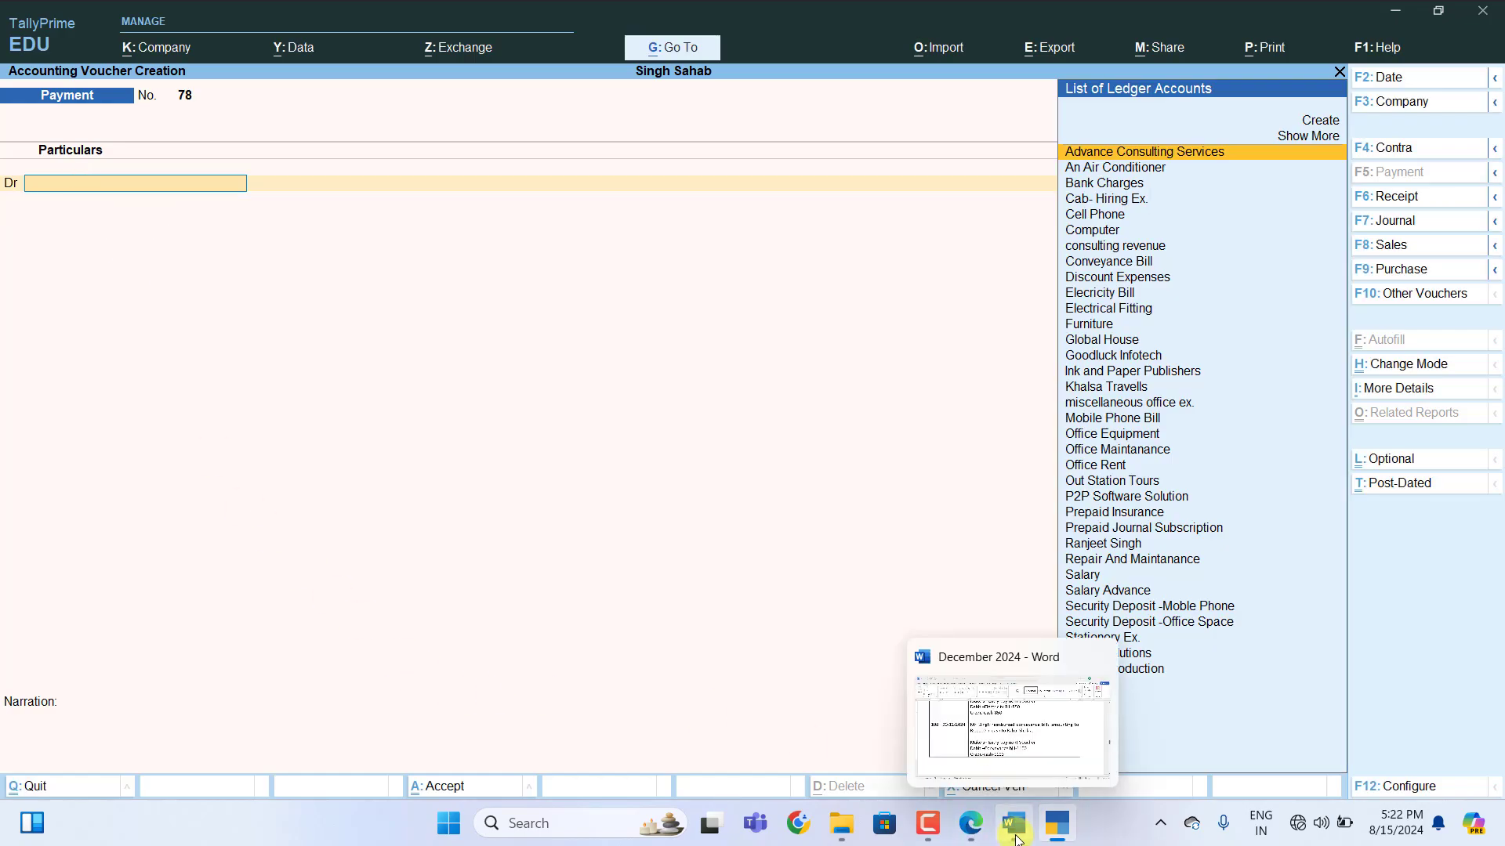
Switch back to the Word document and fill in transaction 109's entry type as "payment Voucher"
click(1011, 721)
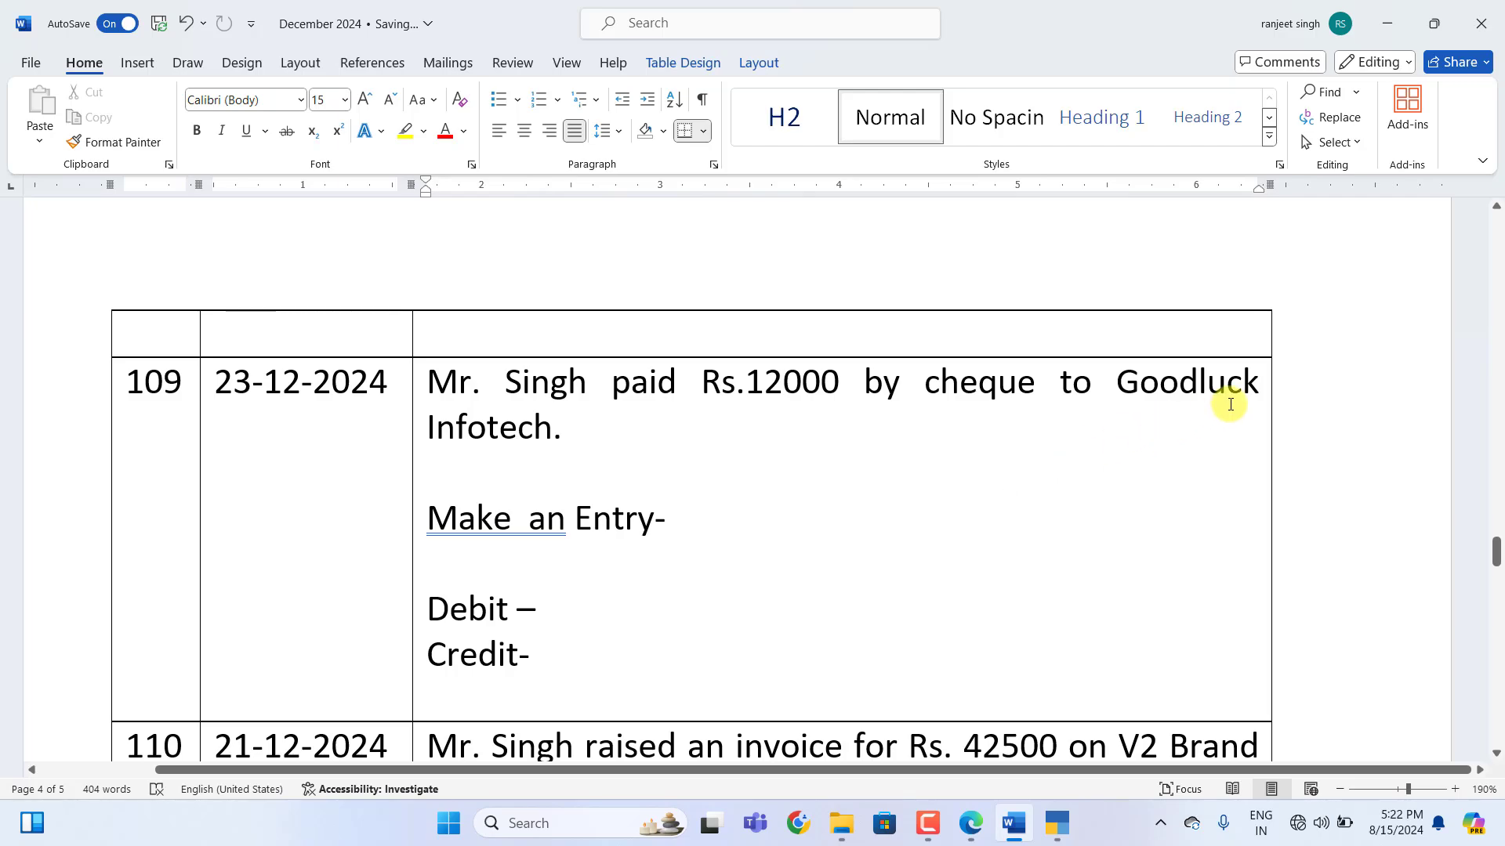
scroll(1215, 409, down, 1)
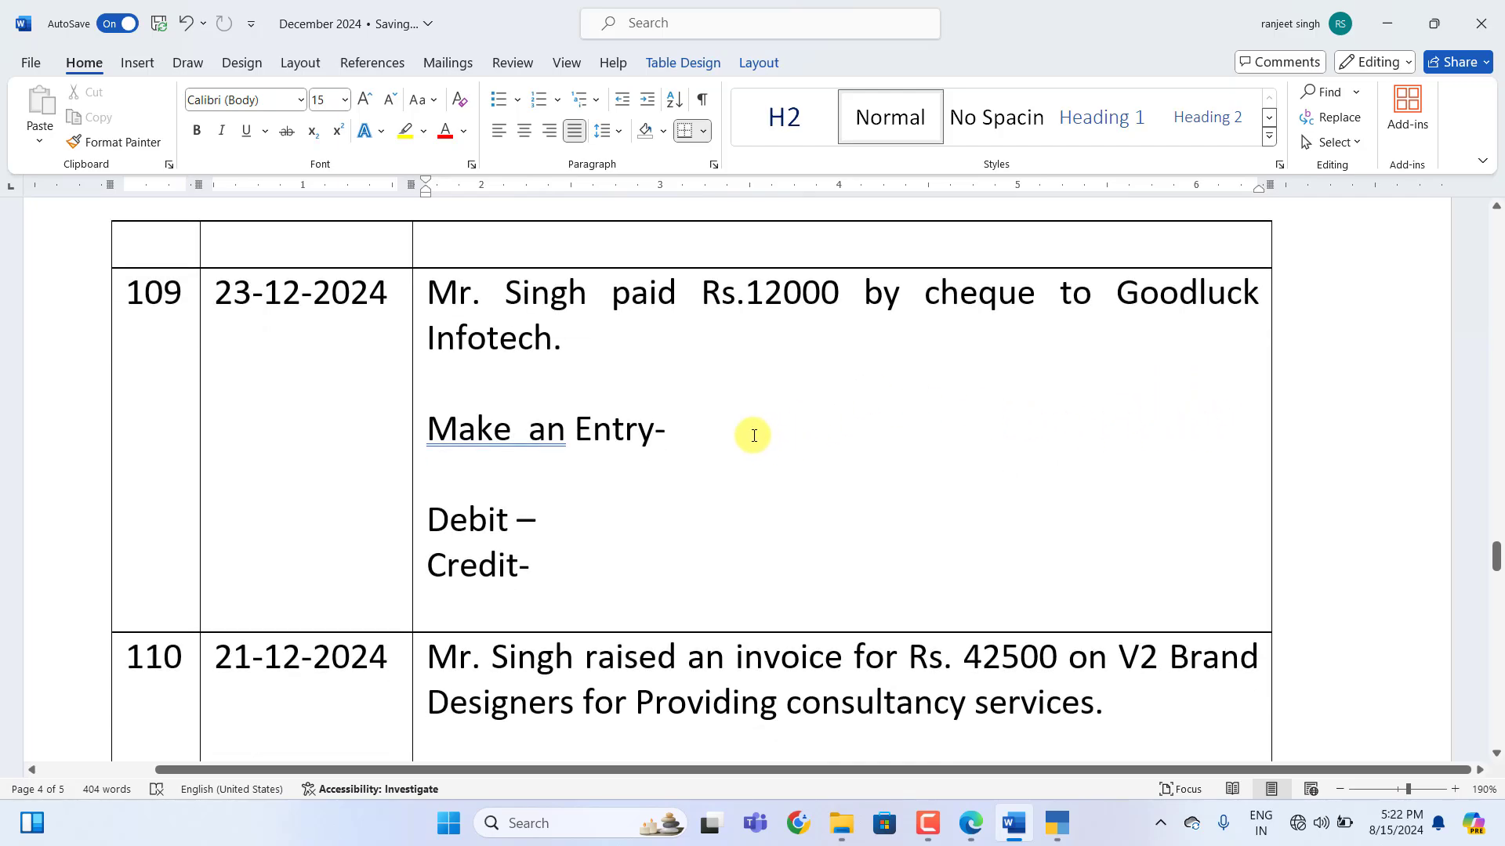
click(702, 423)
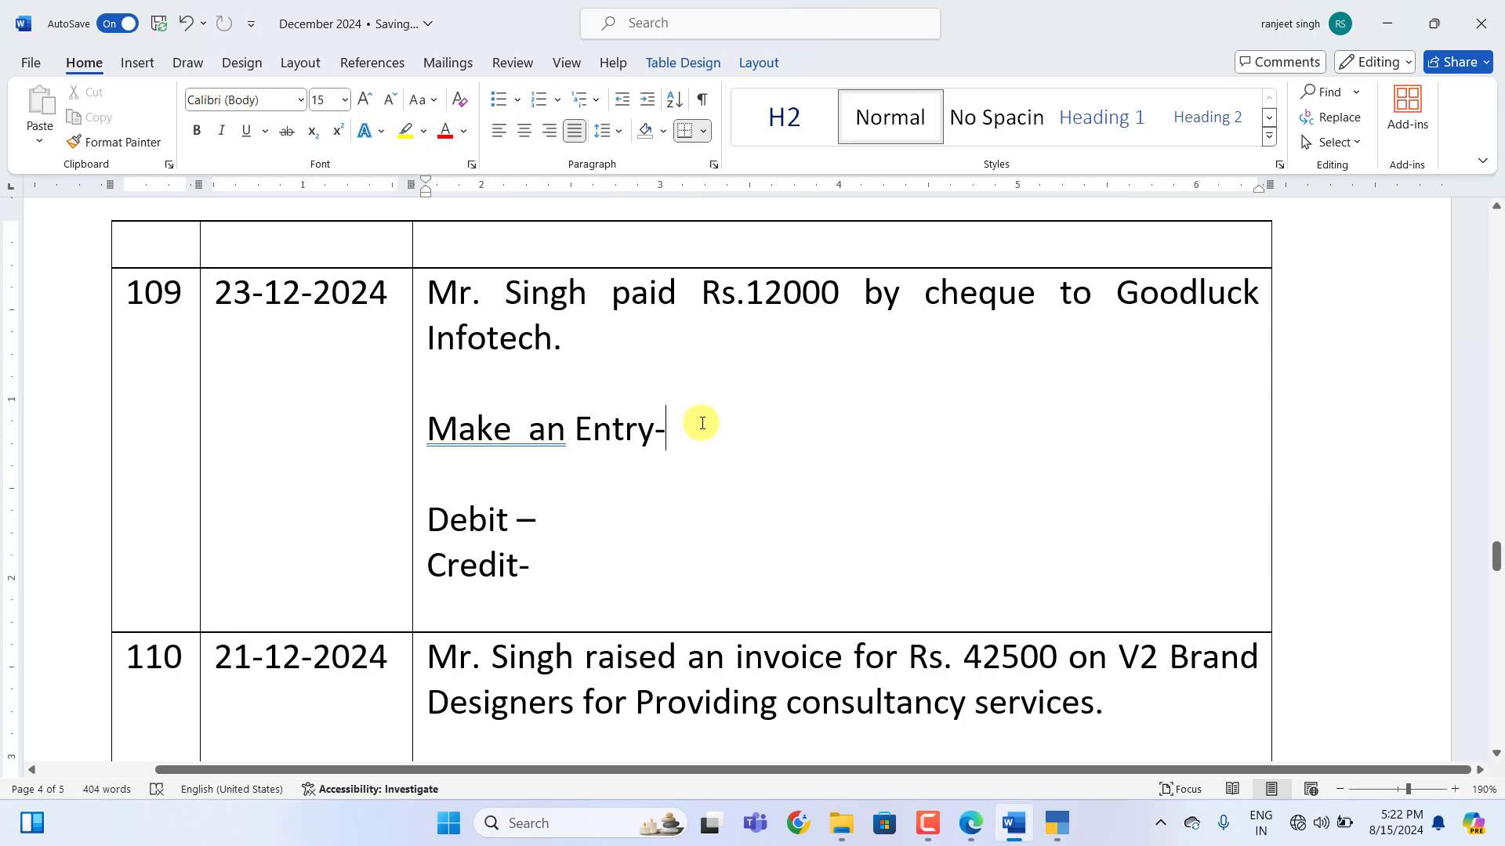
text(payme)
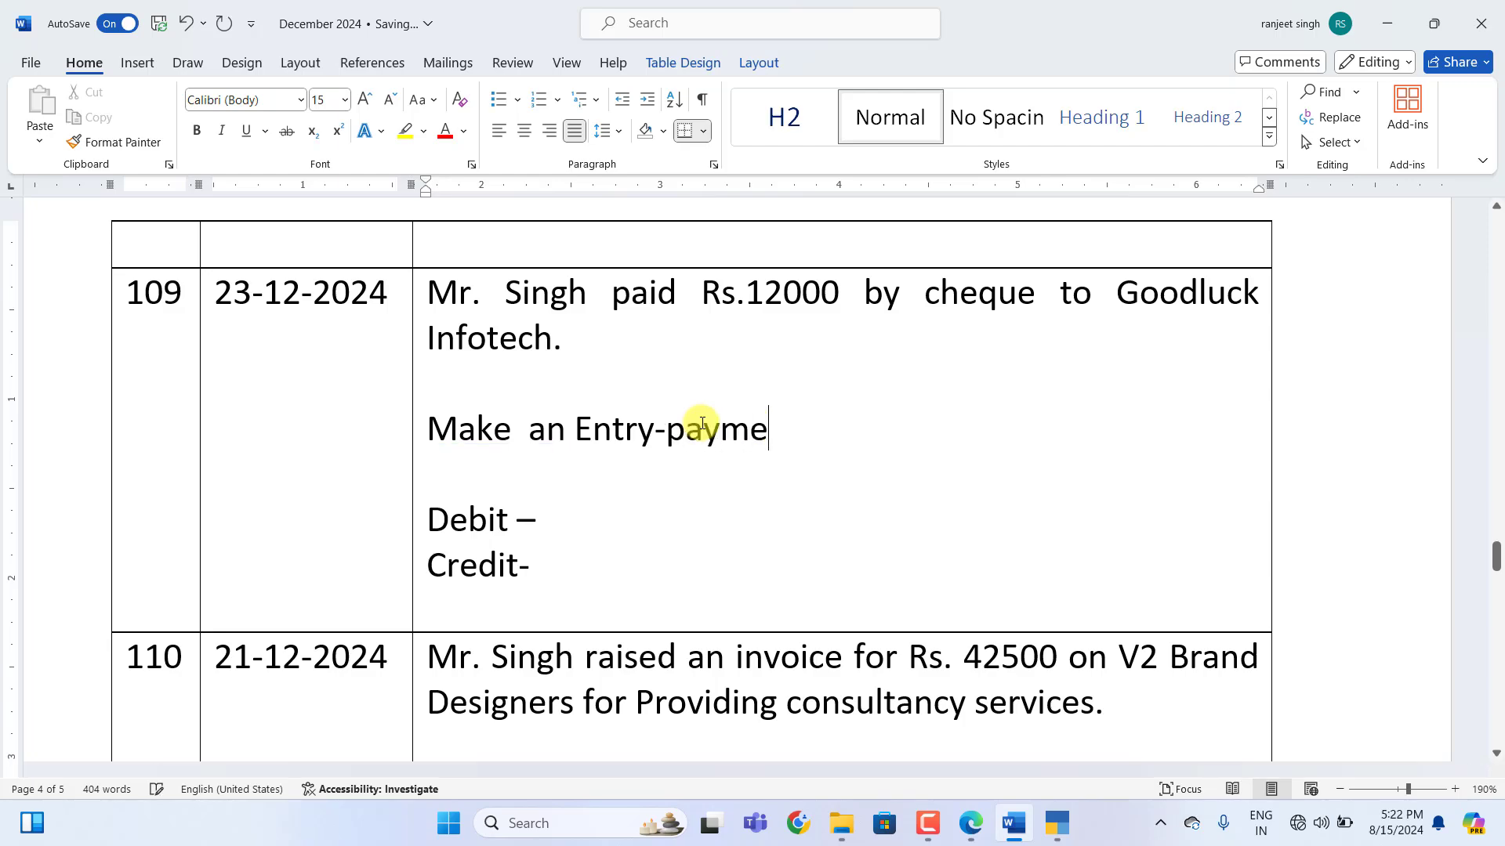
text(nt Voucher)
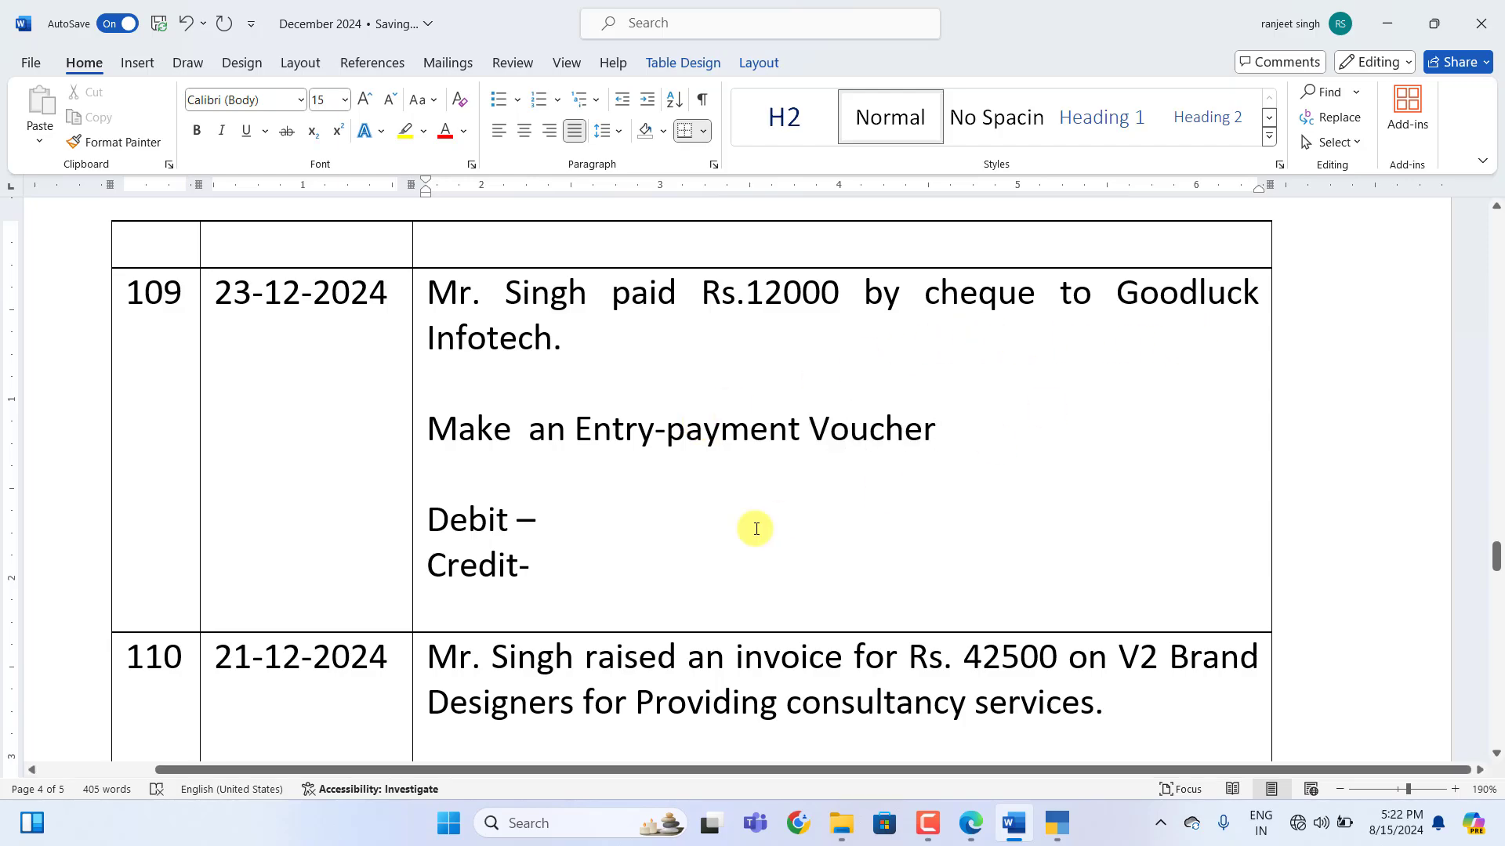
Fill in transaction 109's debit line as "Goodluck Infotech-12000" and its credit line as "SBI Bank-12000"
click(550, 526)
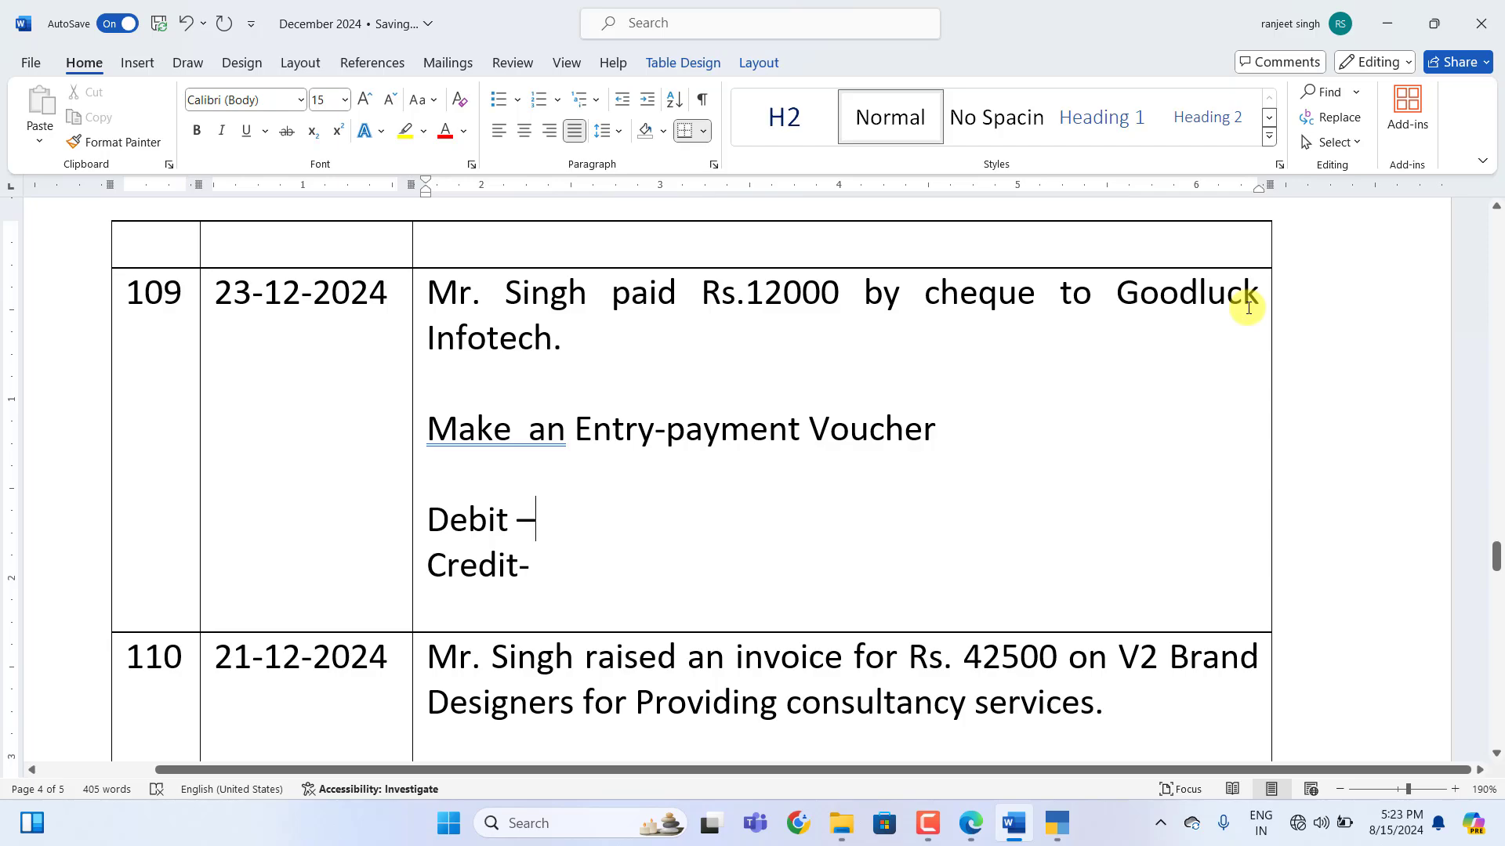
text(Goodluck Infotech-12000)
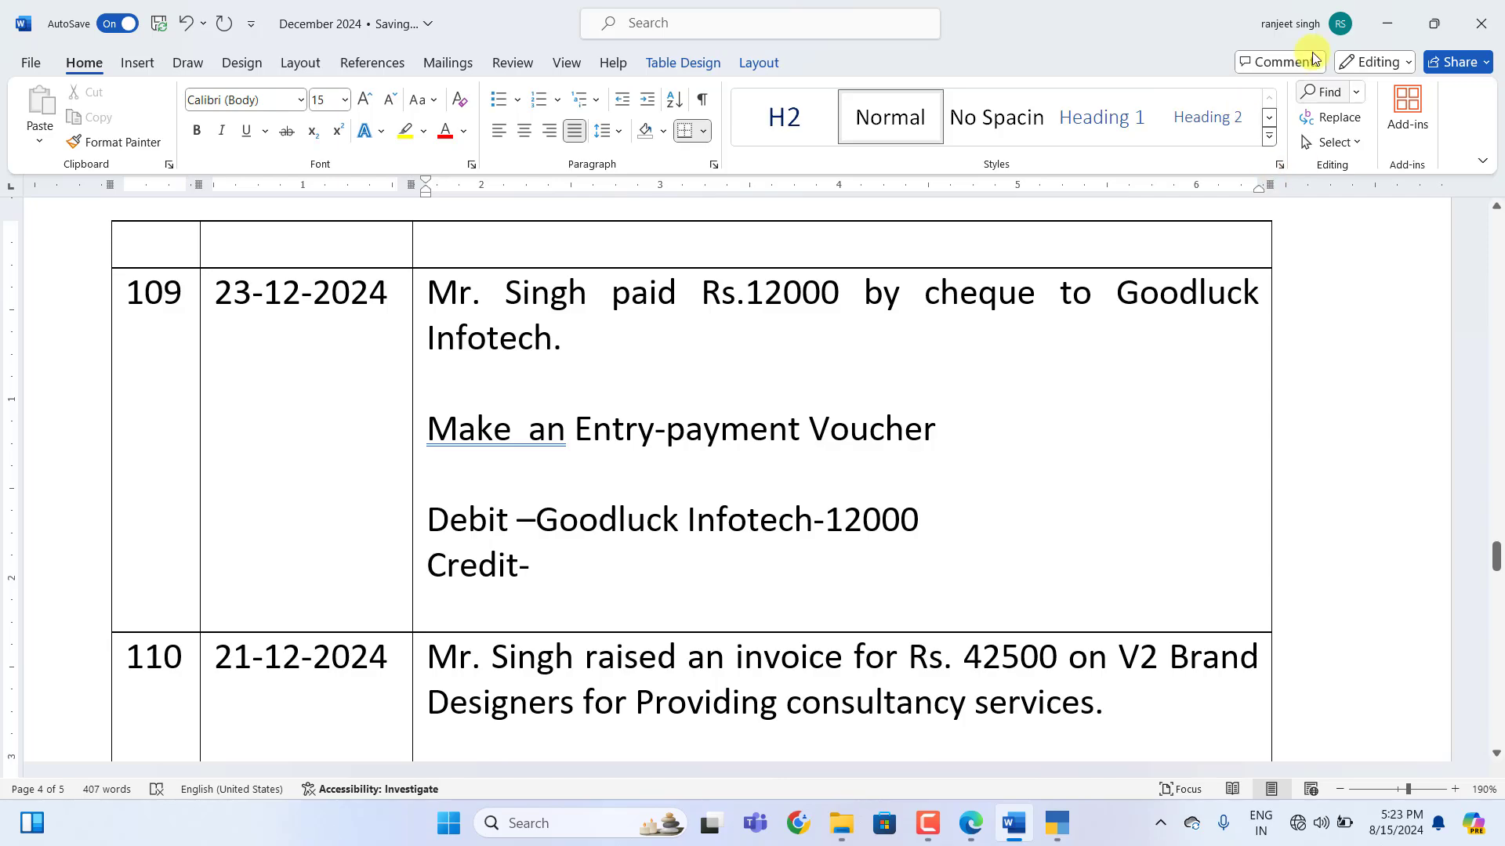
click(553, 573)
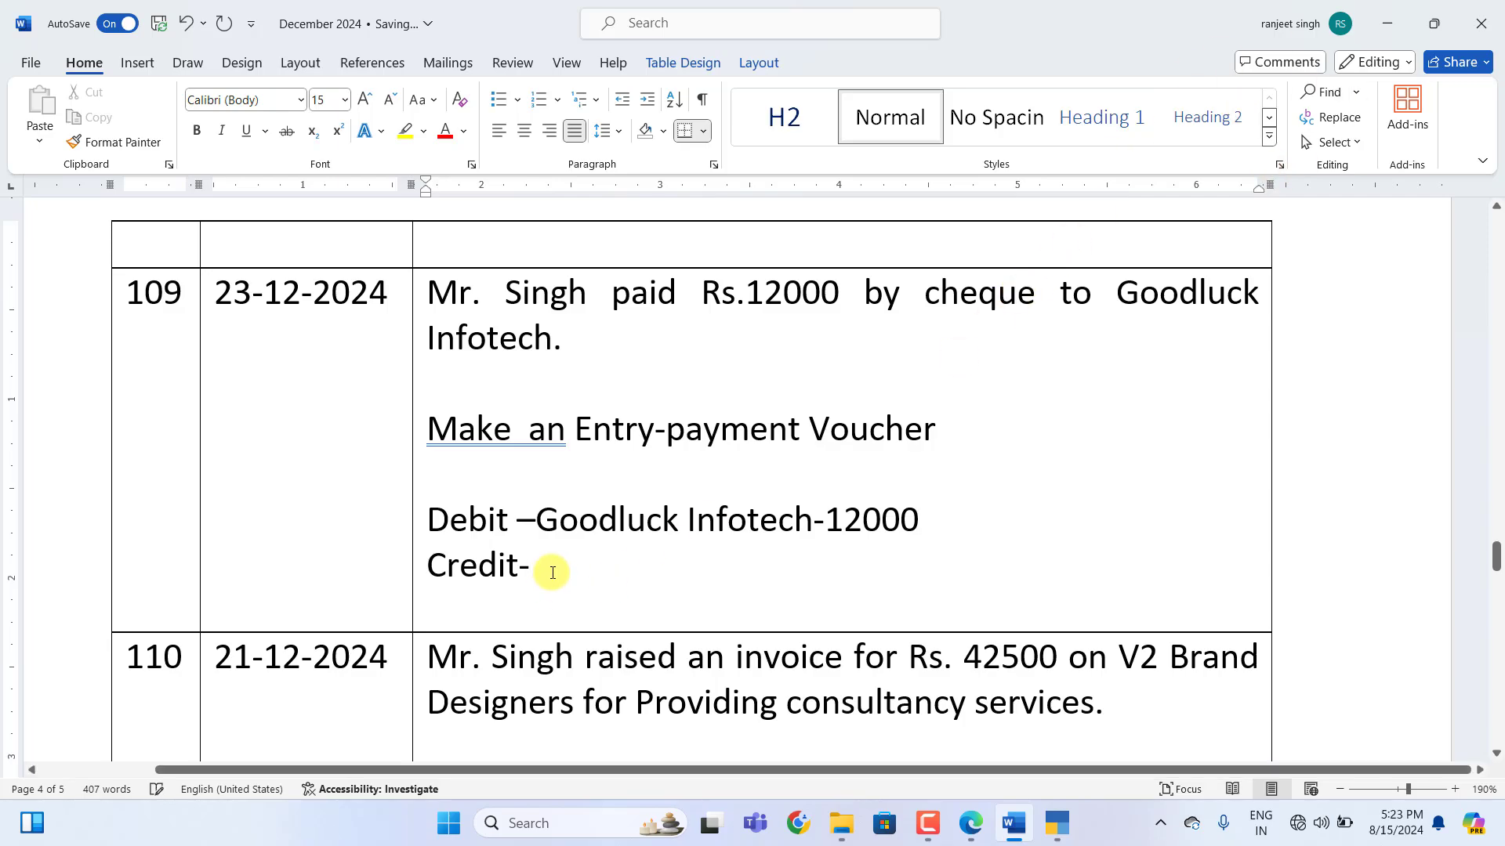
text(SBI)
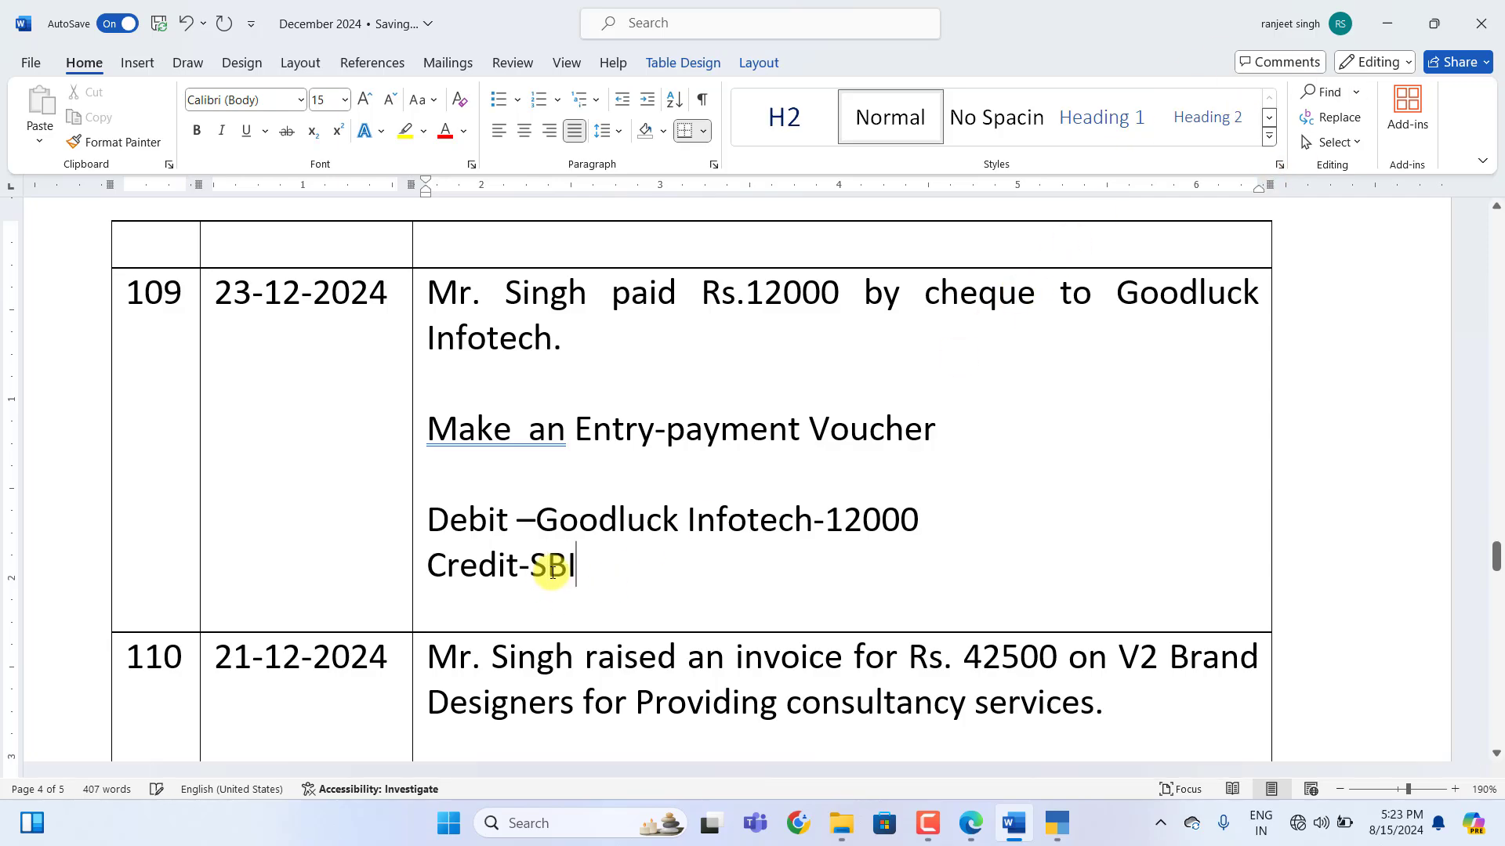
text( Bank)
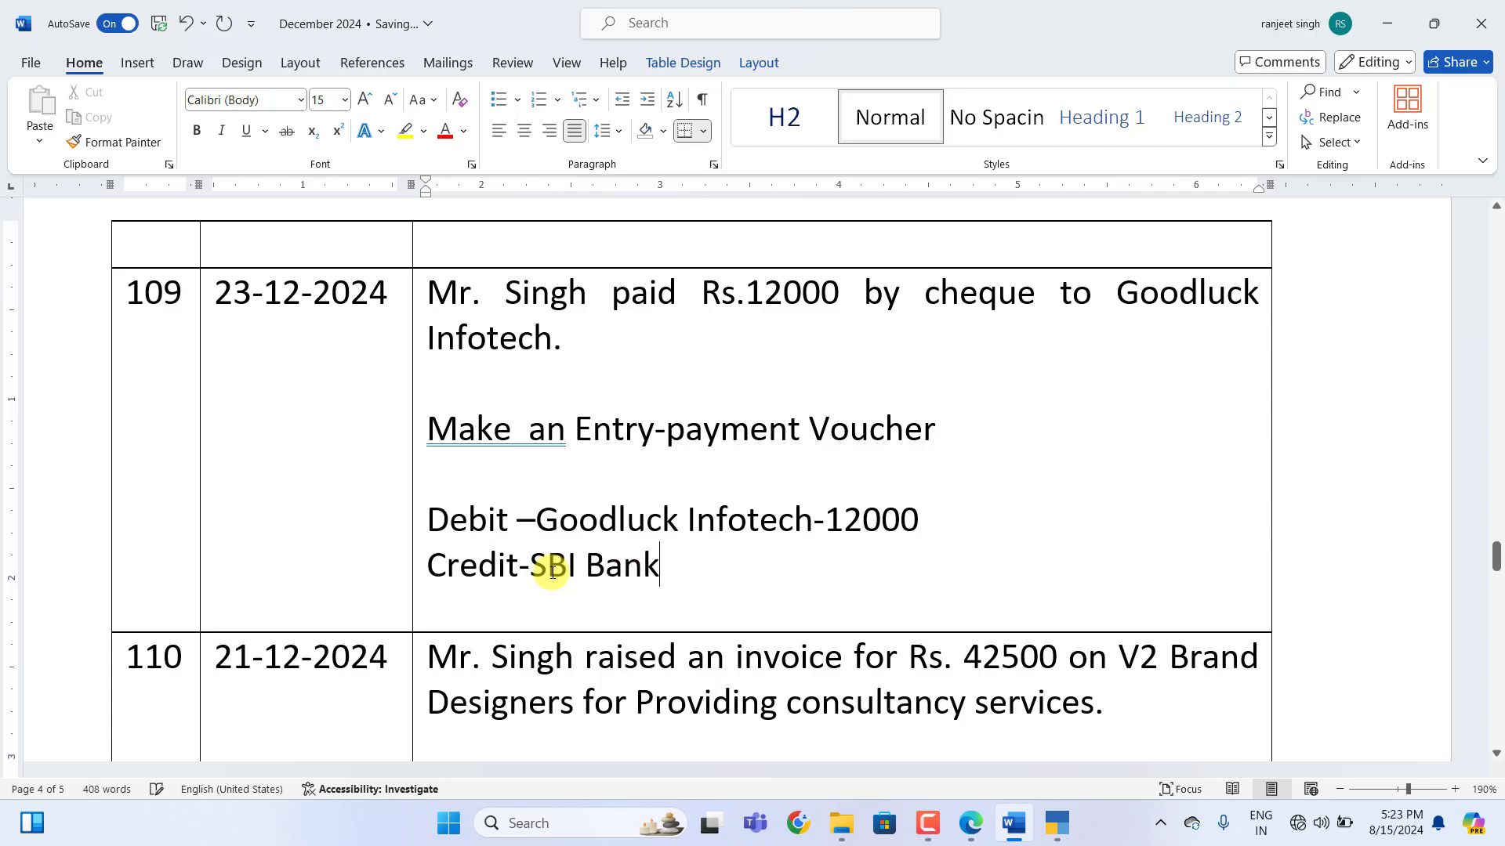
text(-12000)
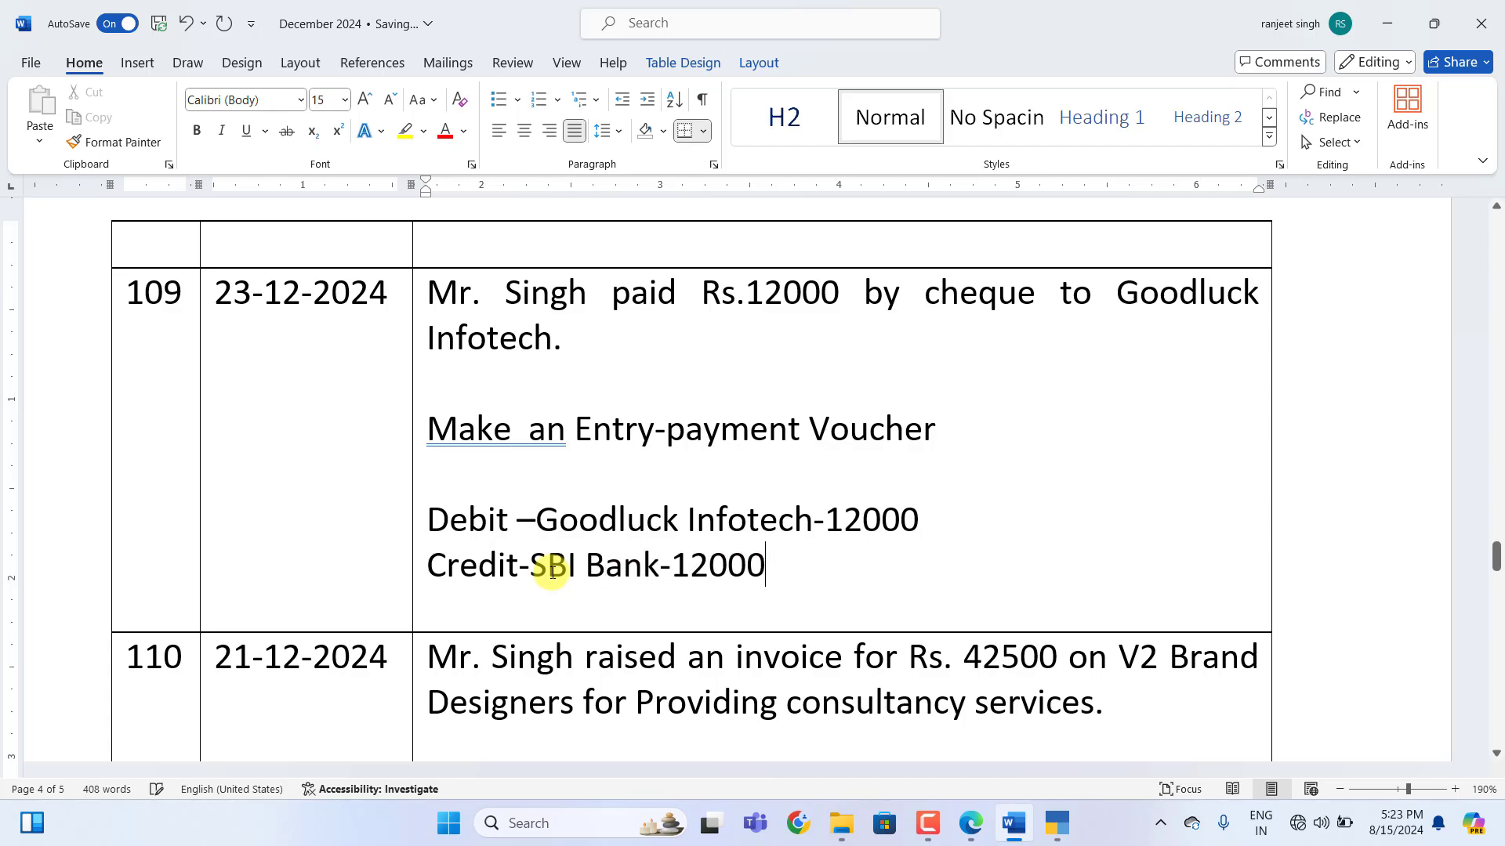
Switch to TallyPrime and choose Goodluck Infotech as the debit ledger of the new payment voucher
click(1056, 823)
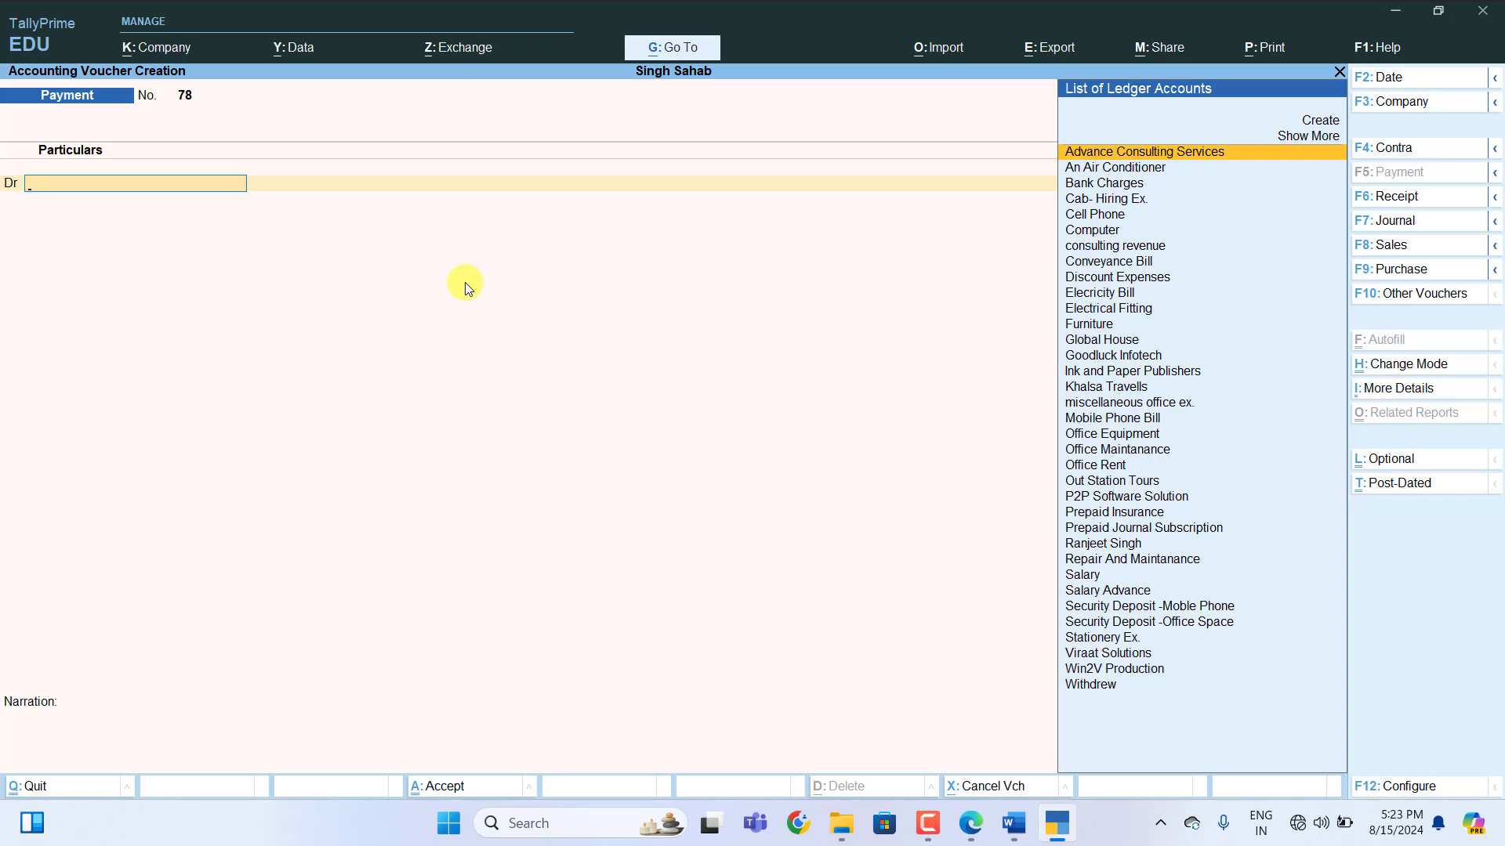
text(Go)
key(Return)
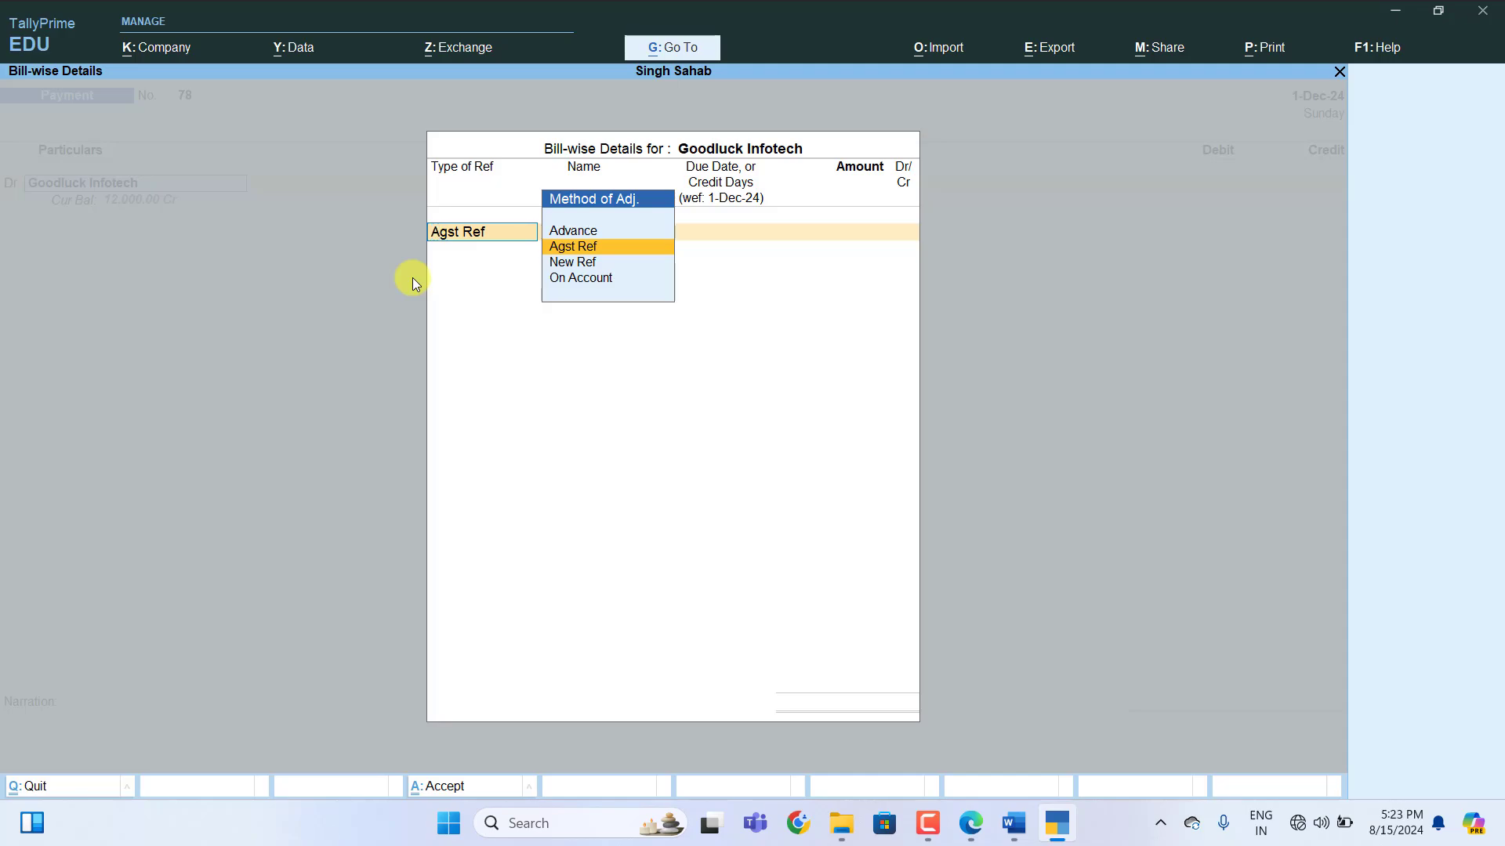
Allocate 12,000 as Dr to Agst Ref 2 in Goodluck Infotech's bill-wise details and end the list
key(Return)
text(2)
key(Return)
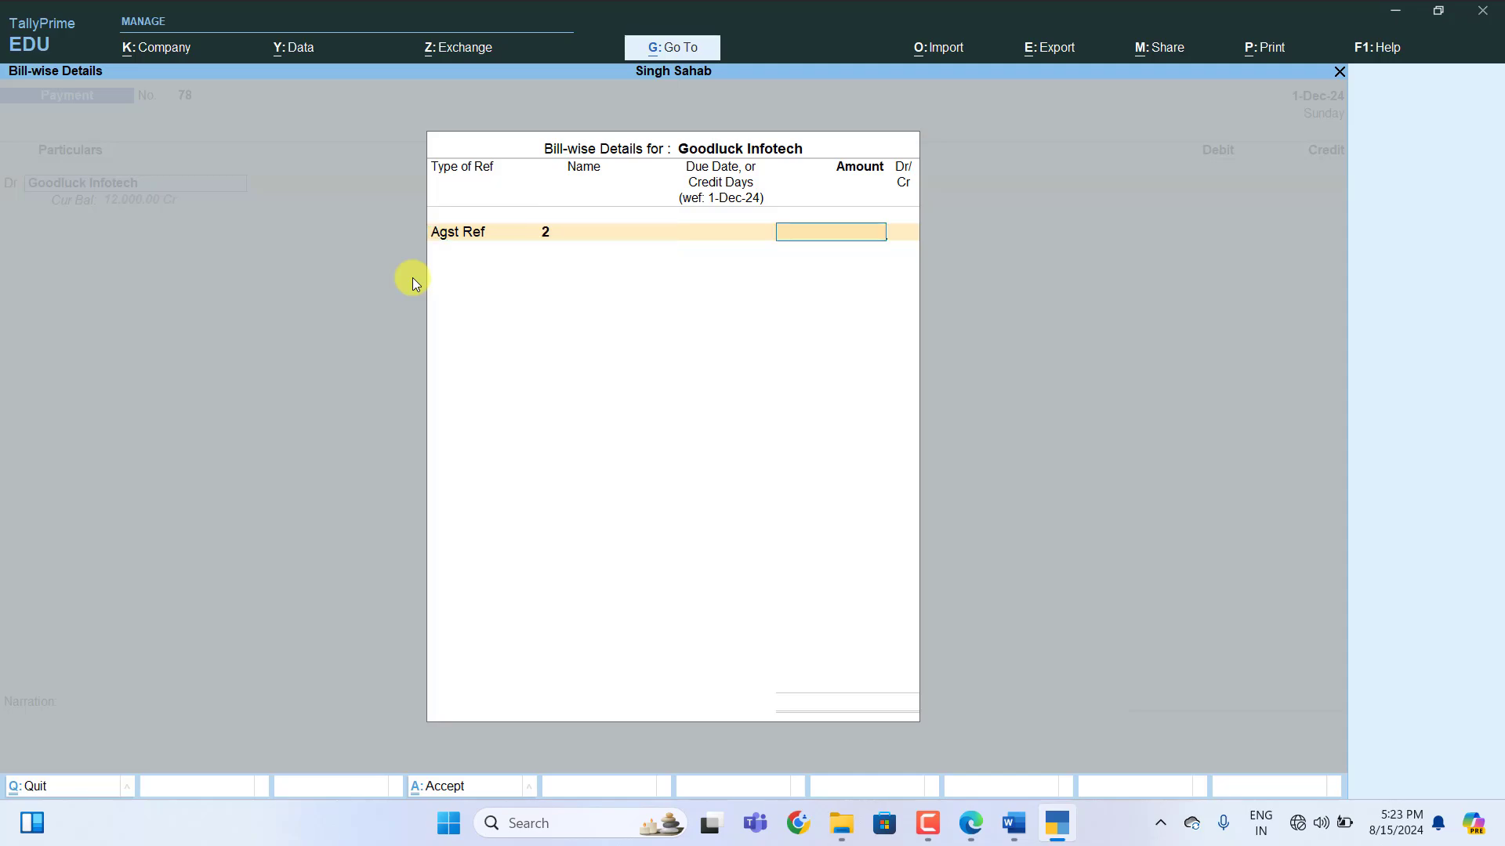
text(12,000)
key(Return)
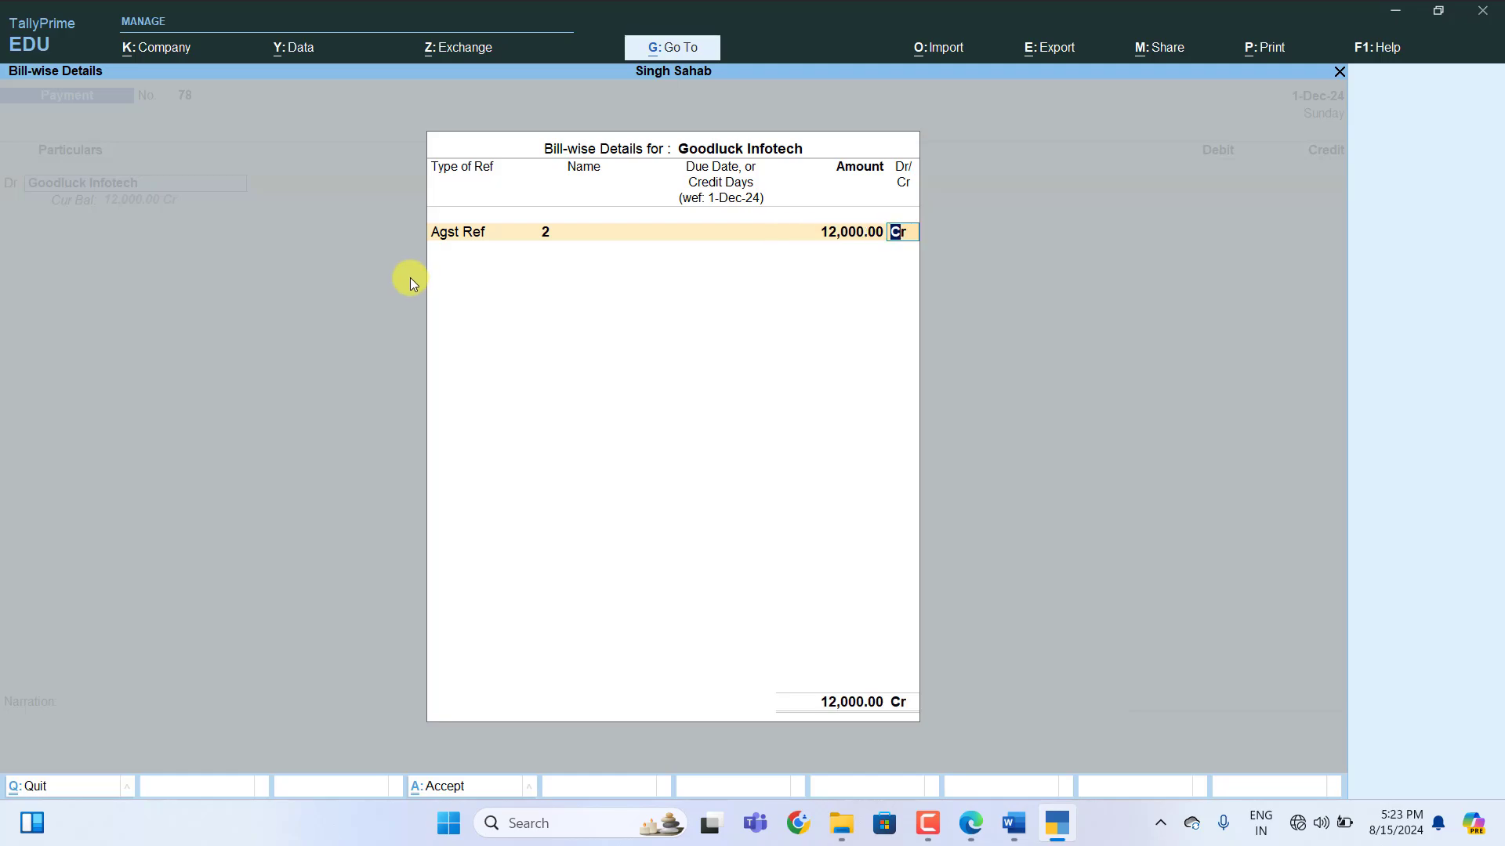
text(d)
key(Return)
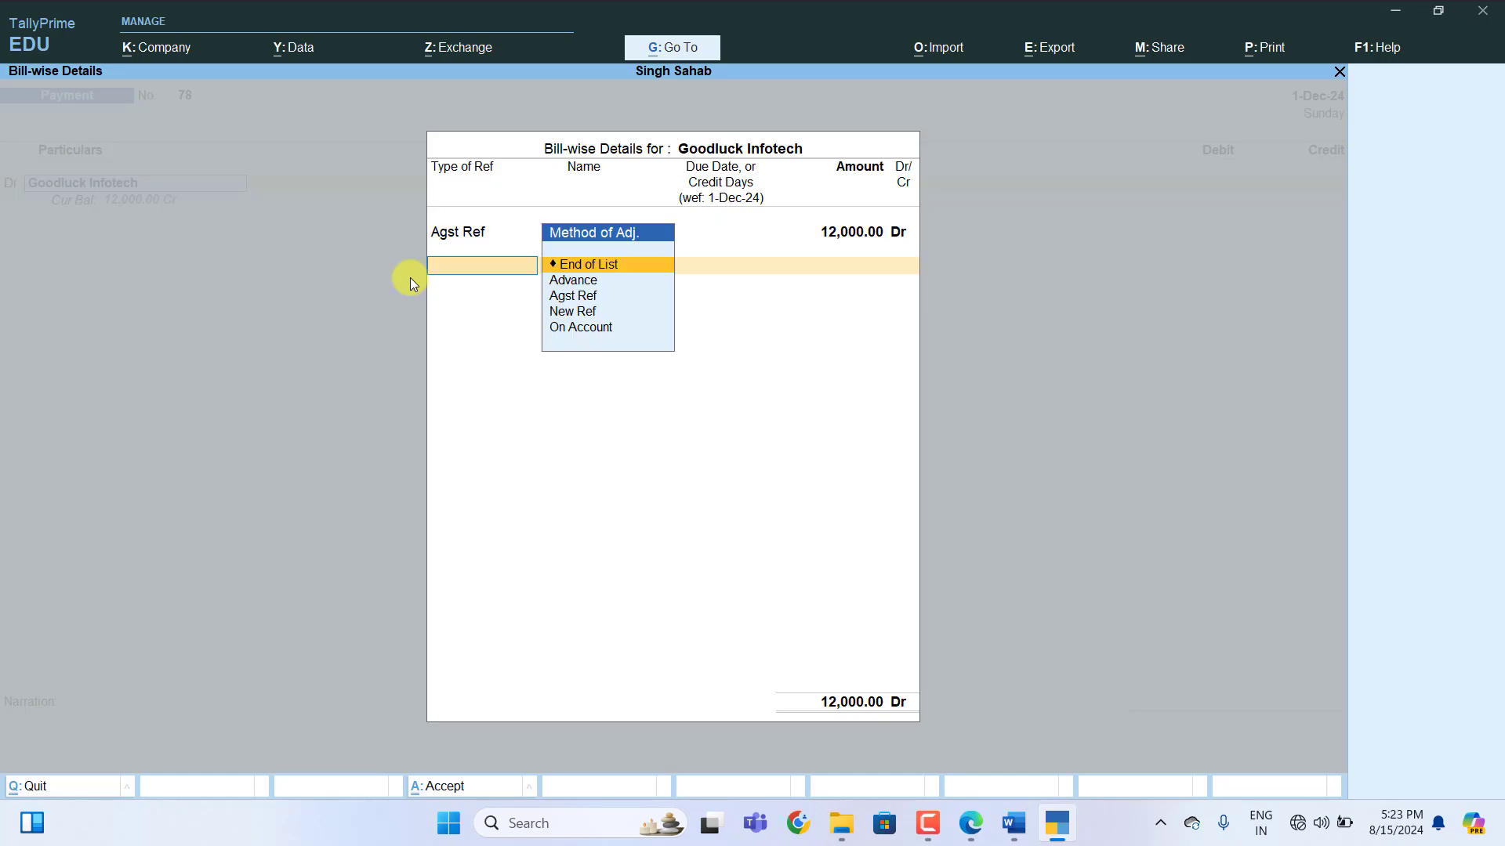
key(Return)
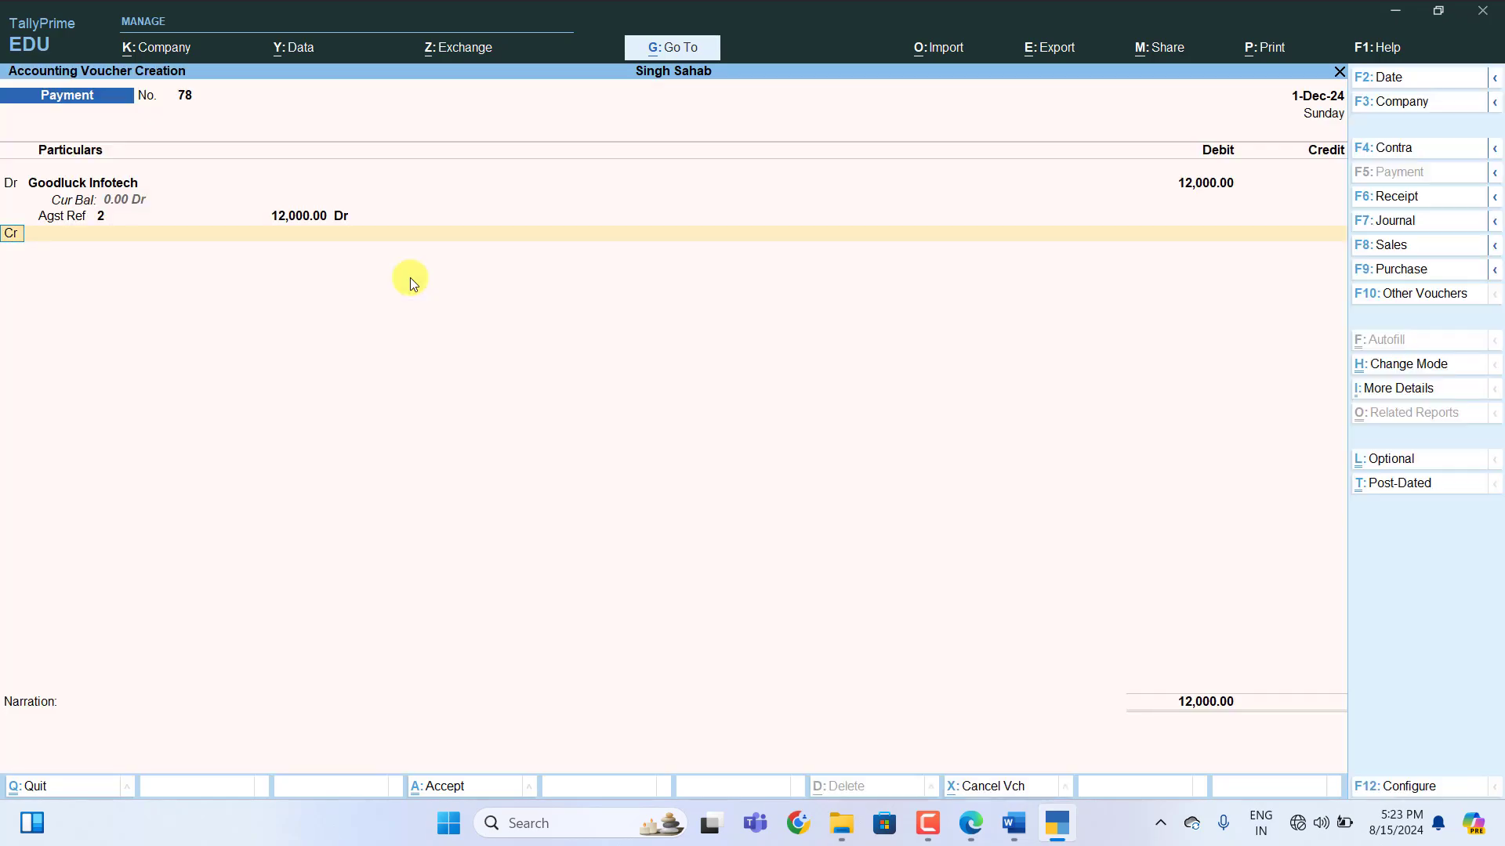
Credit the SBI Bank ledger with 12,000 in the Goodluck Infotech payment voucher
key(Return)
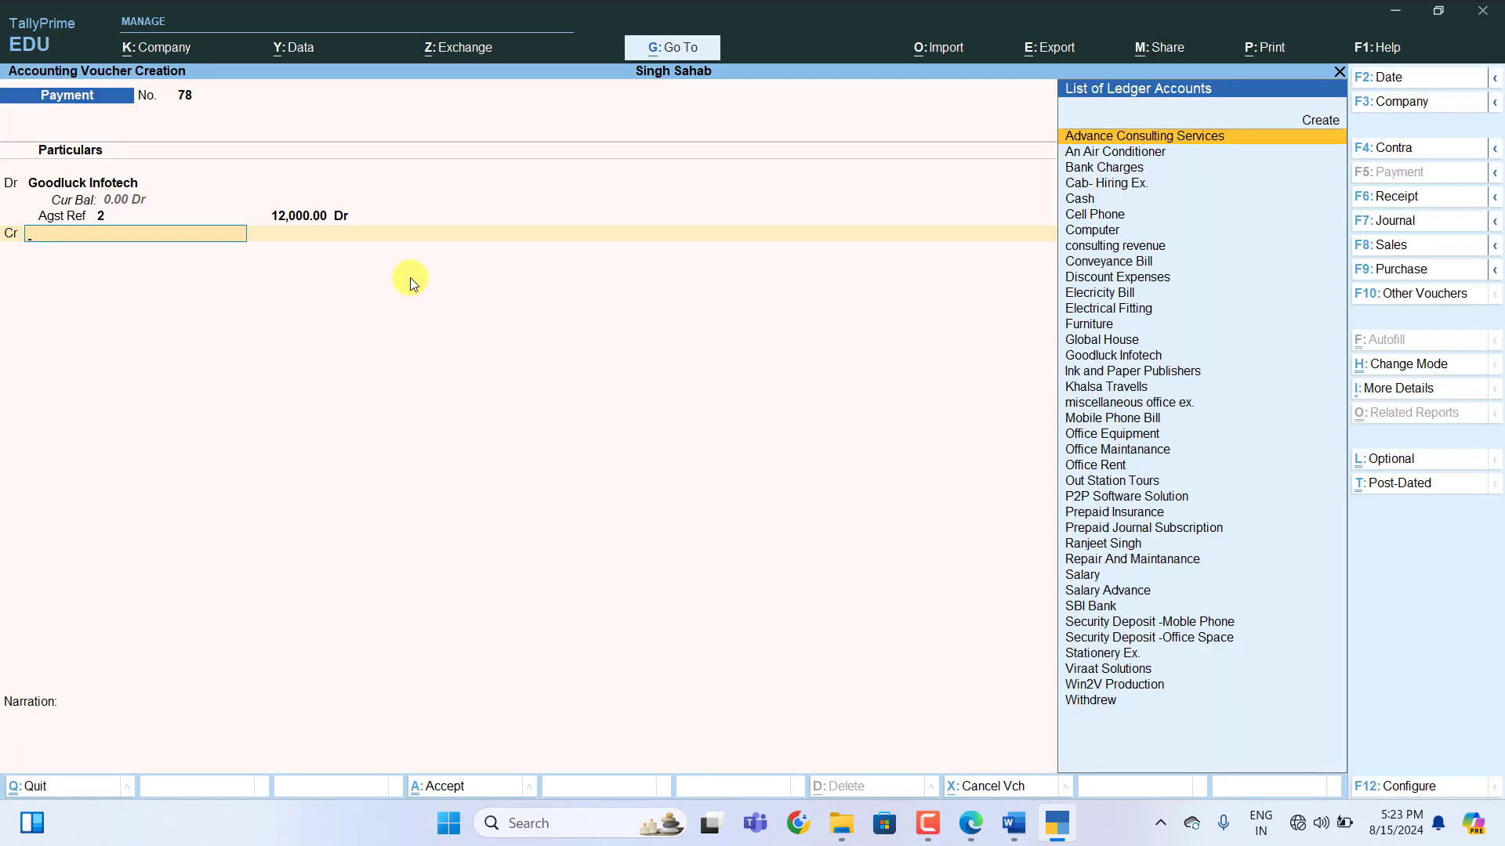
text(S)
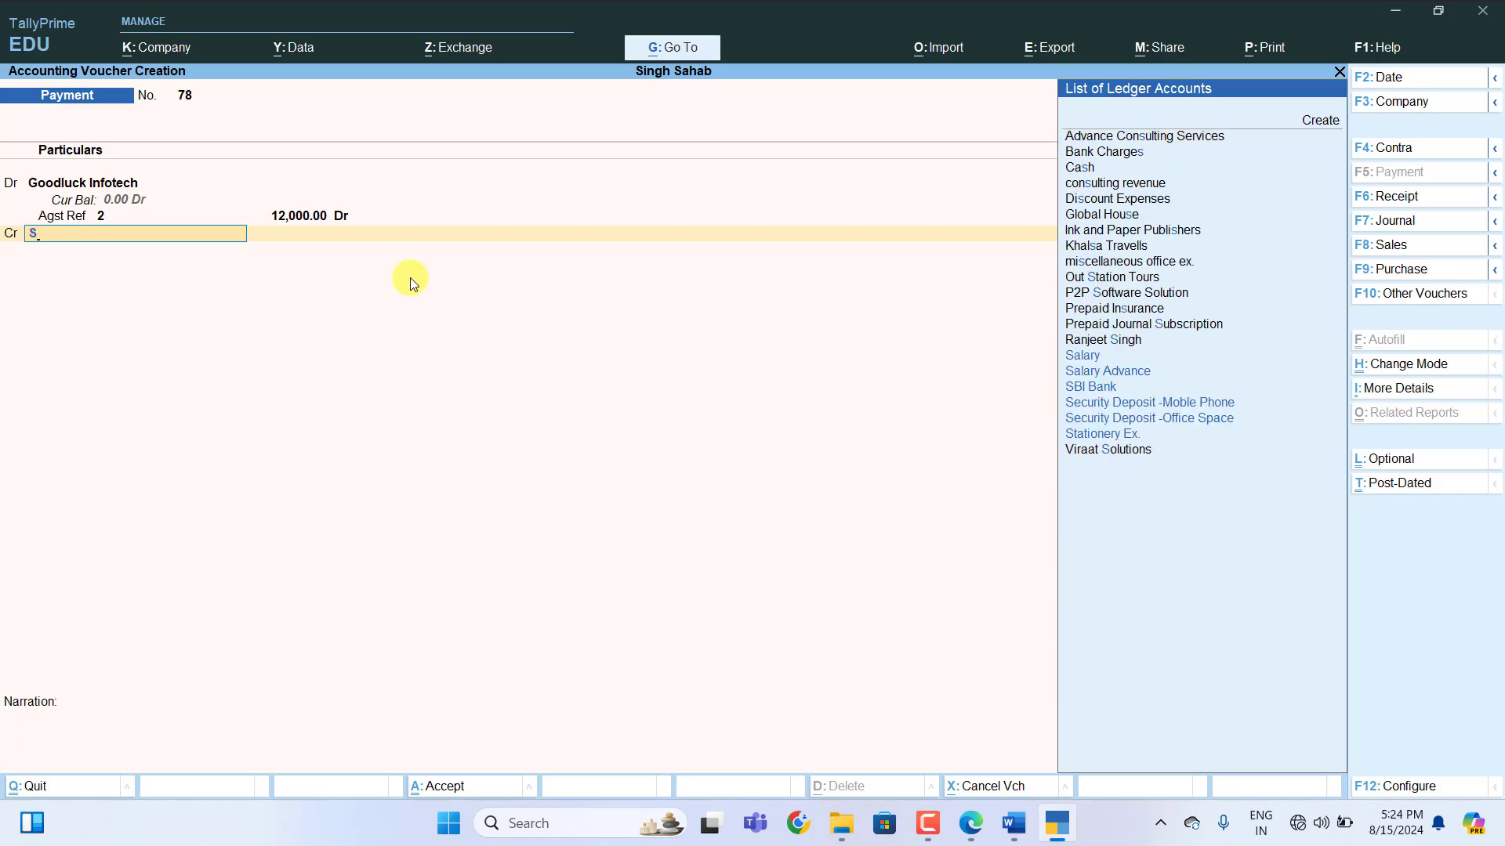
key(Up)
key(Up)
key(Up)
key(Up)
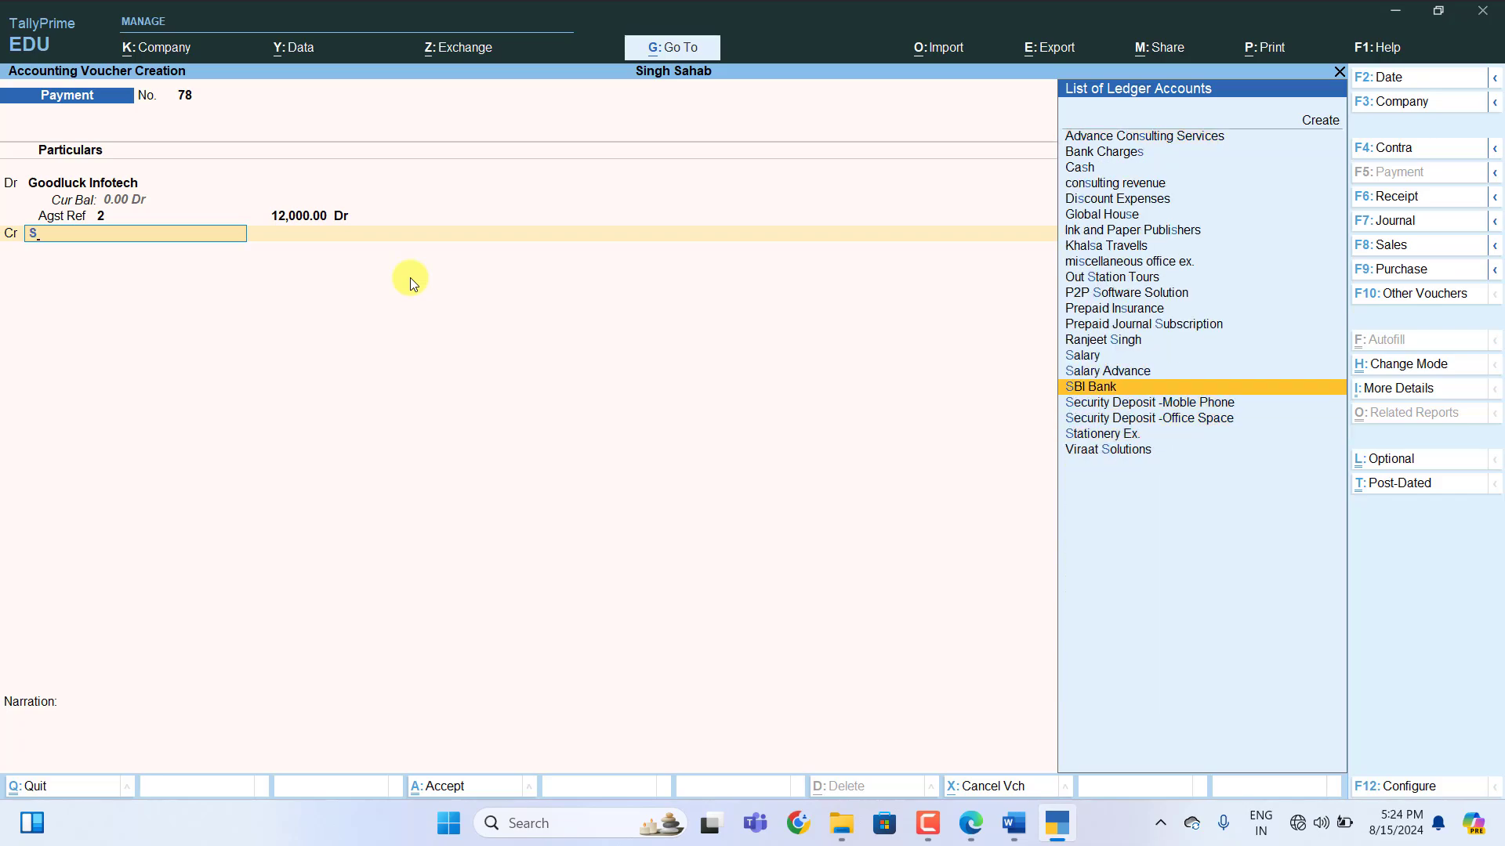
key(Return)
key(Return)
Keep the cheque allocation without an instrument number and accept the Goodluck Infotech payment voucher without a narration
key(Return)
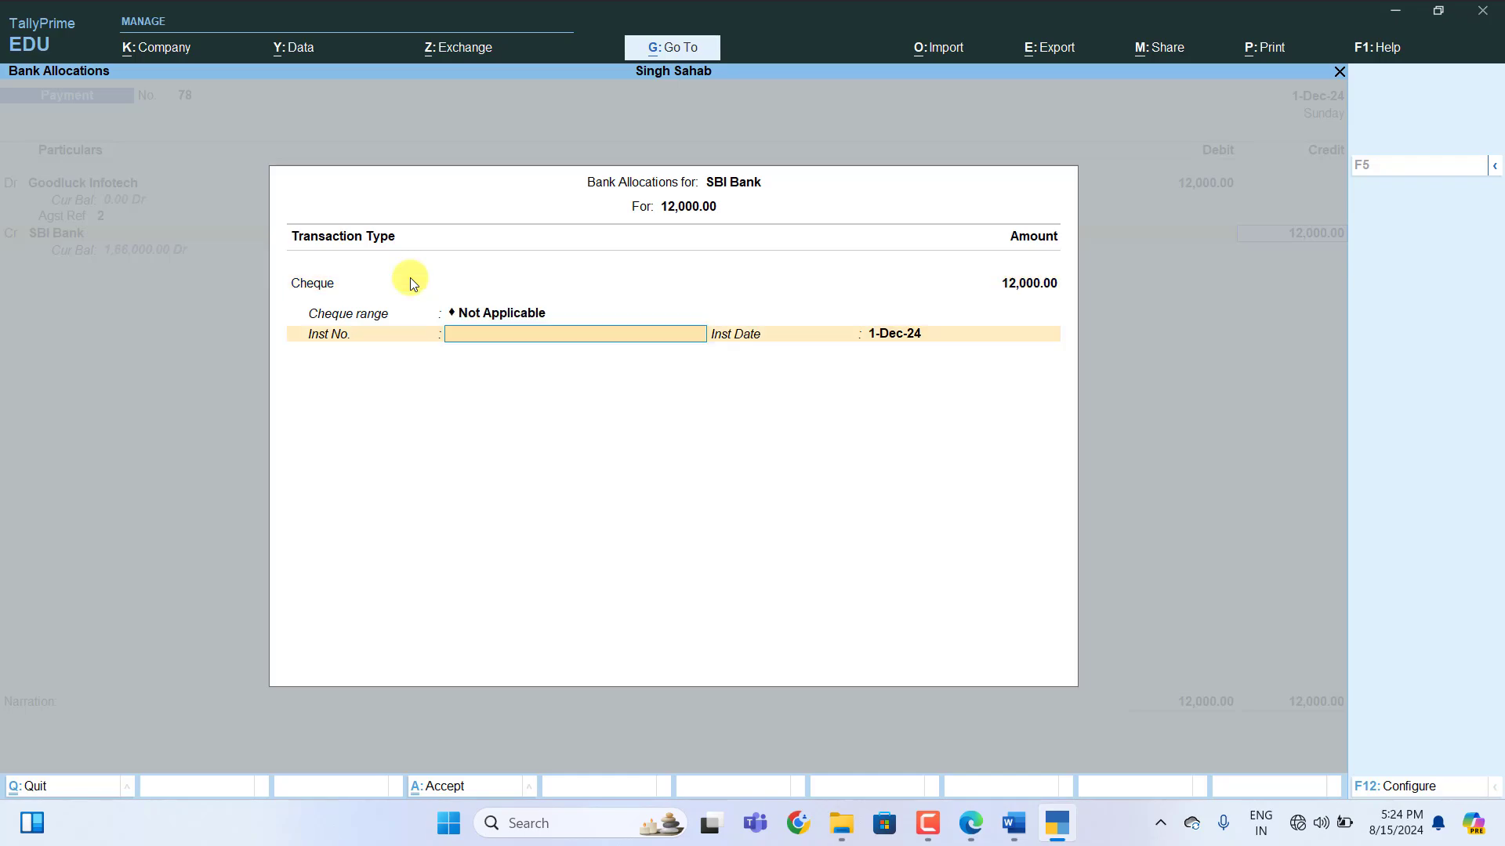
key(Return)
key(Return)
key(Return)
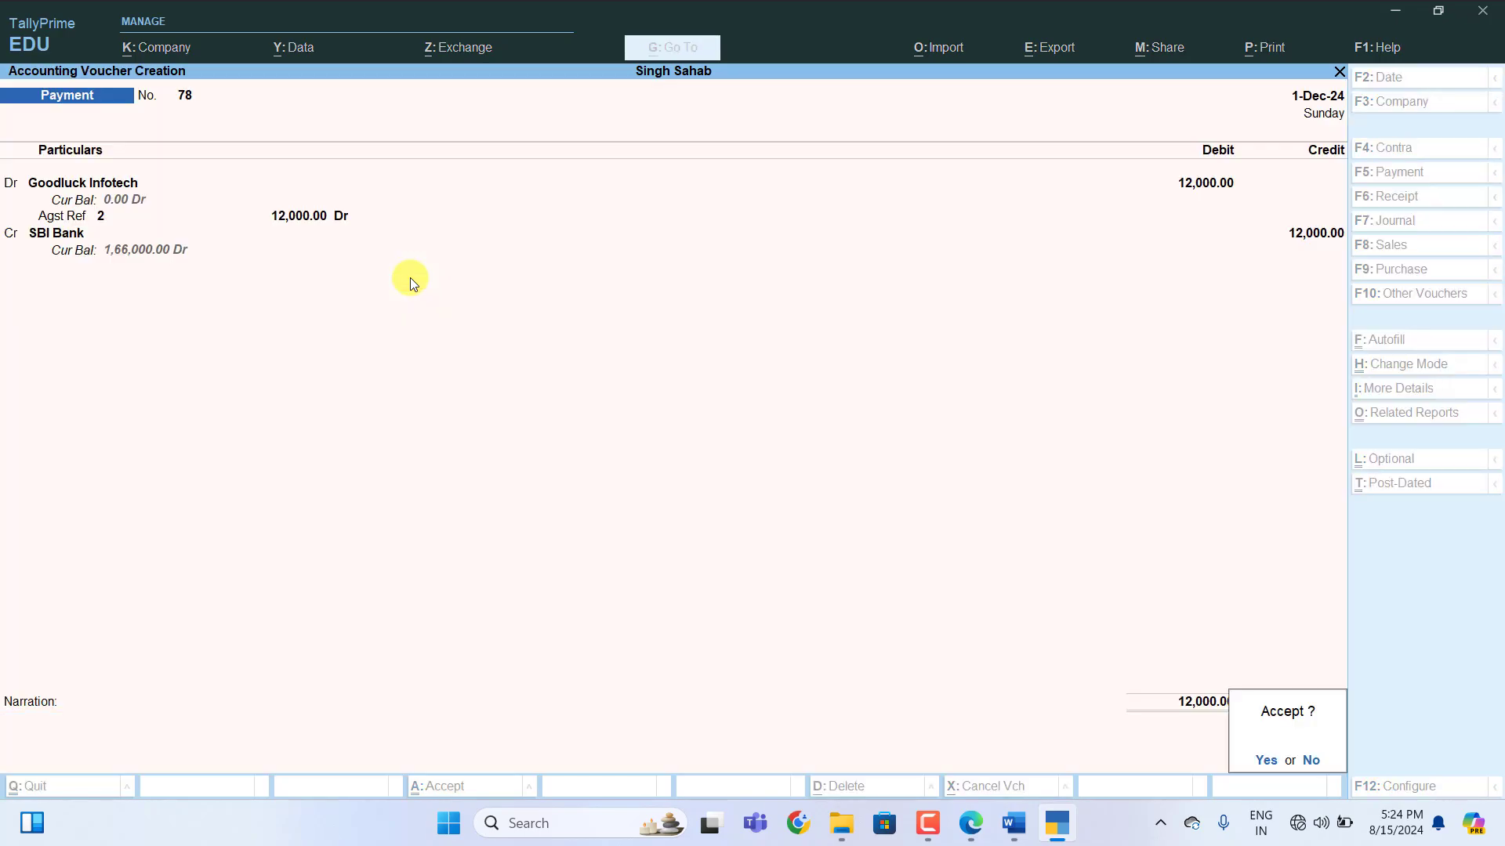
key(Return)
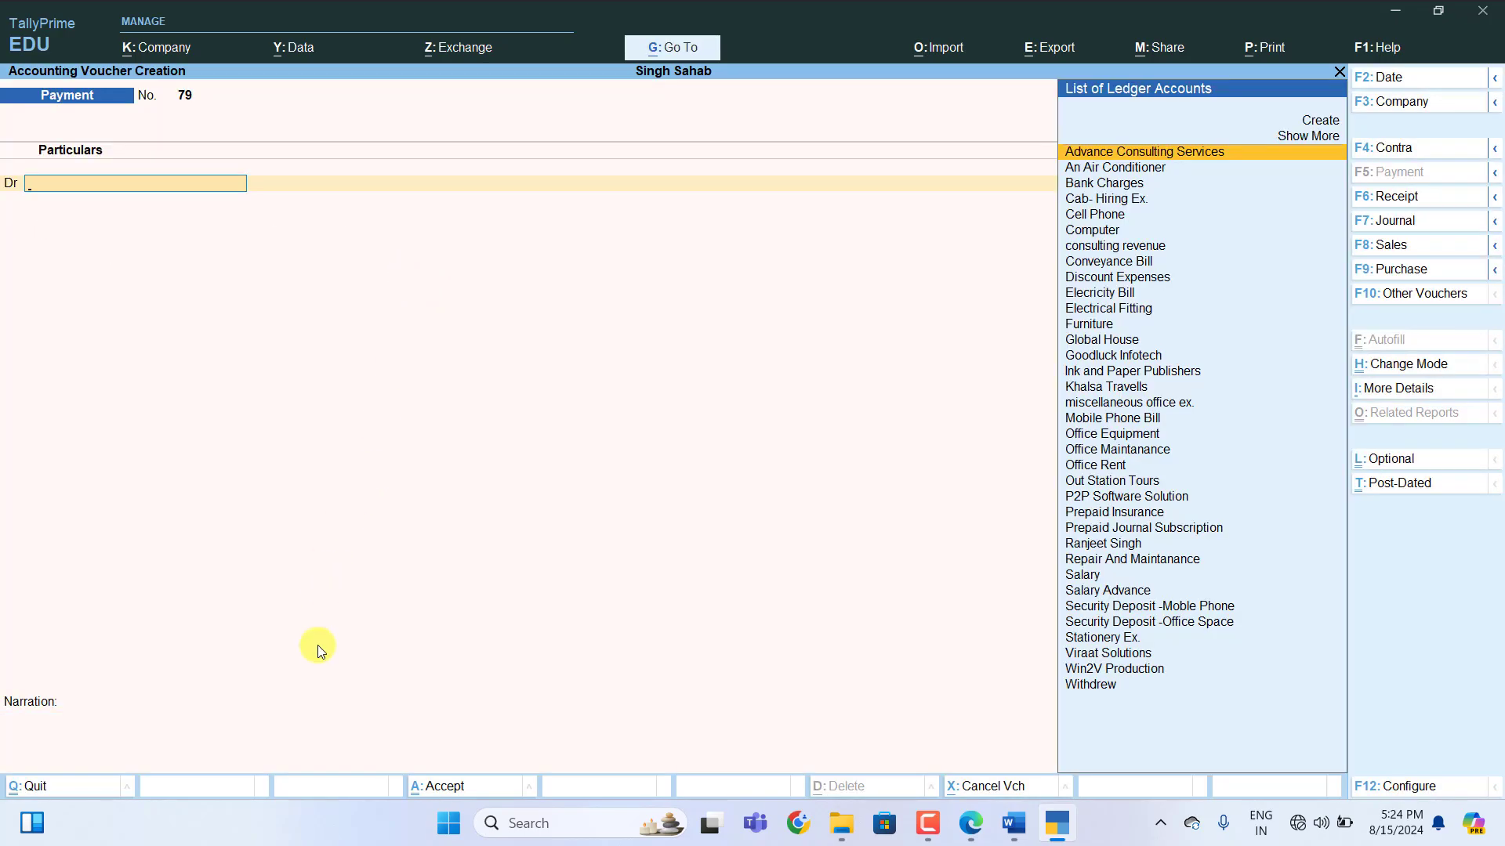
Switch back to the Word document and fill in transaction 110's ledger as "V2 Brand Designers"
click(1013, 823)
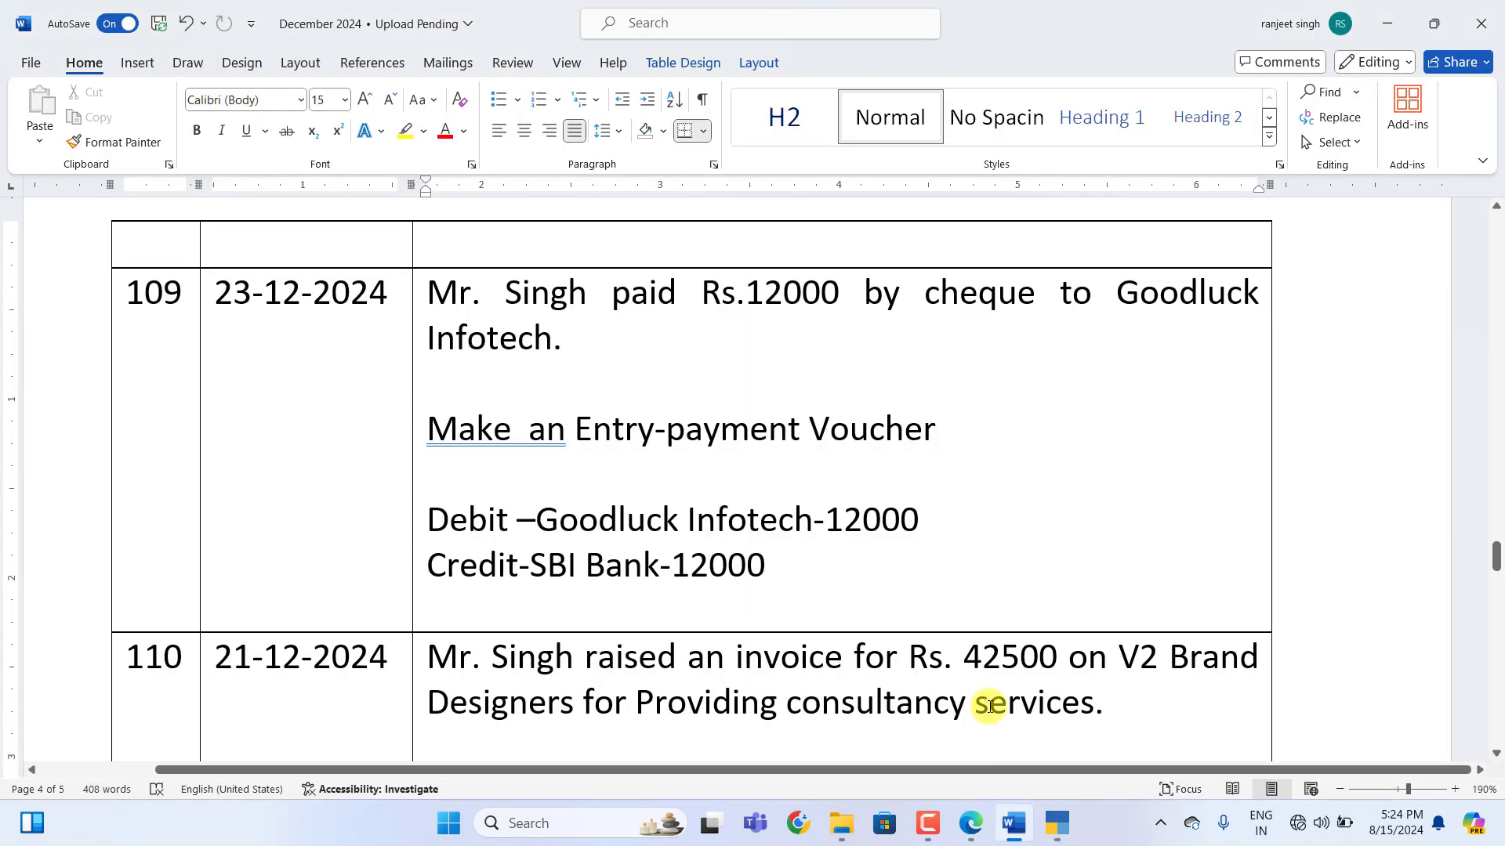
scroll(990, 707, down, 5)
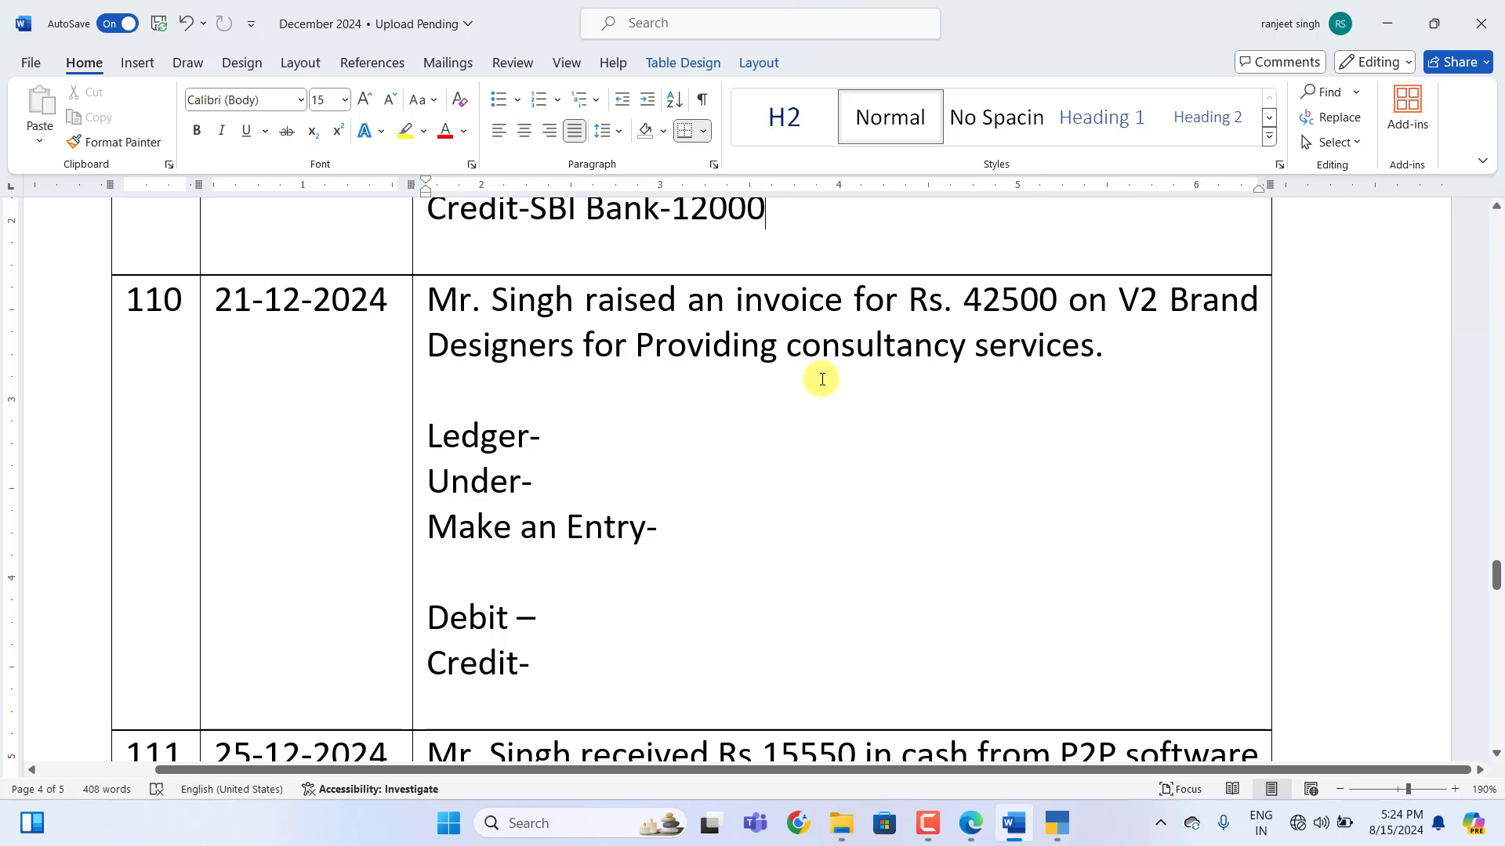
click(570, 433)
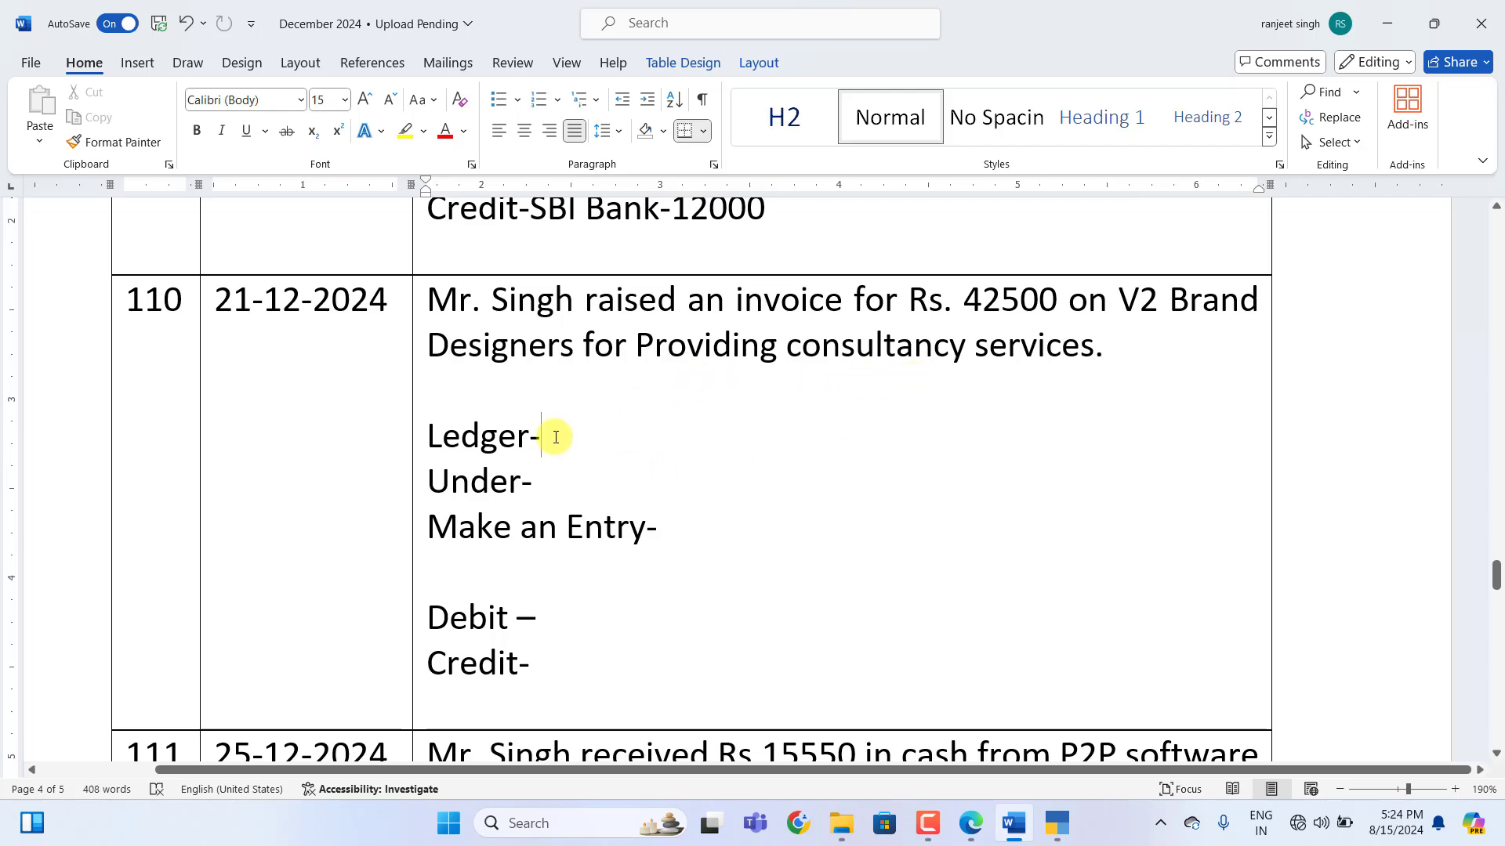
text(V@)
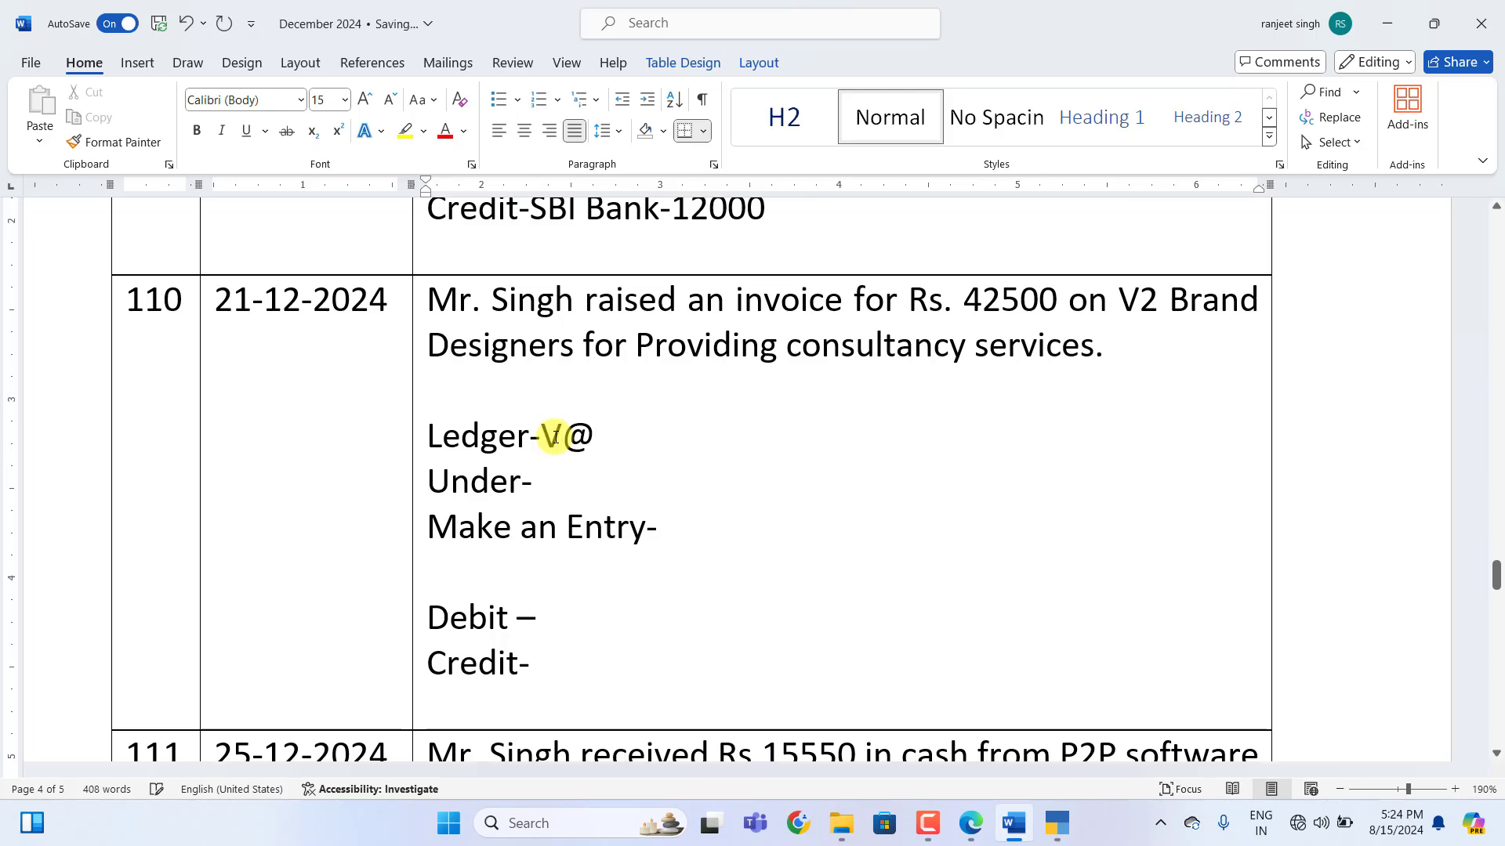
key(BackSpace)
text(2 Brand Designers)
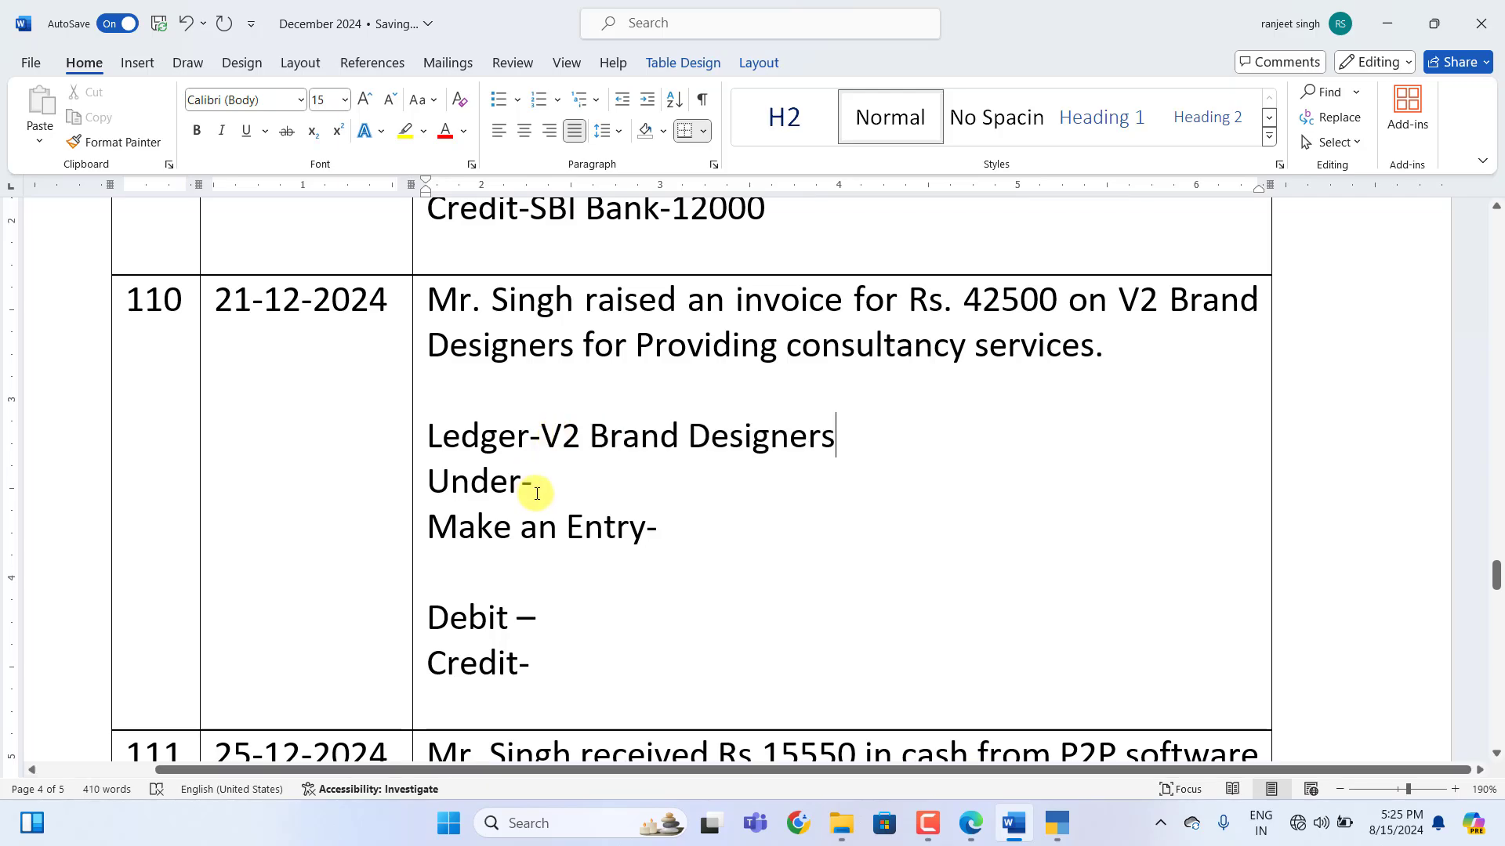
Fill in transaction 110's group as "Sundry Debtors" and its entry type as "Journal Voucher"
click(546, 487)
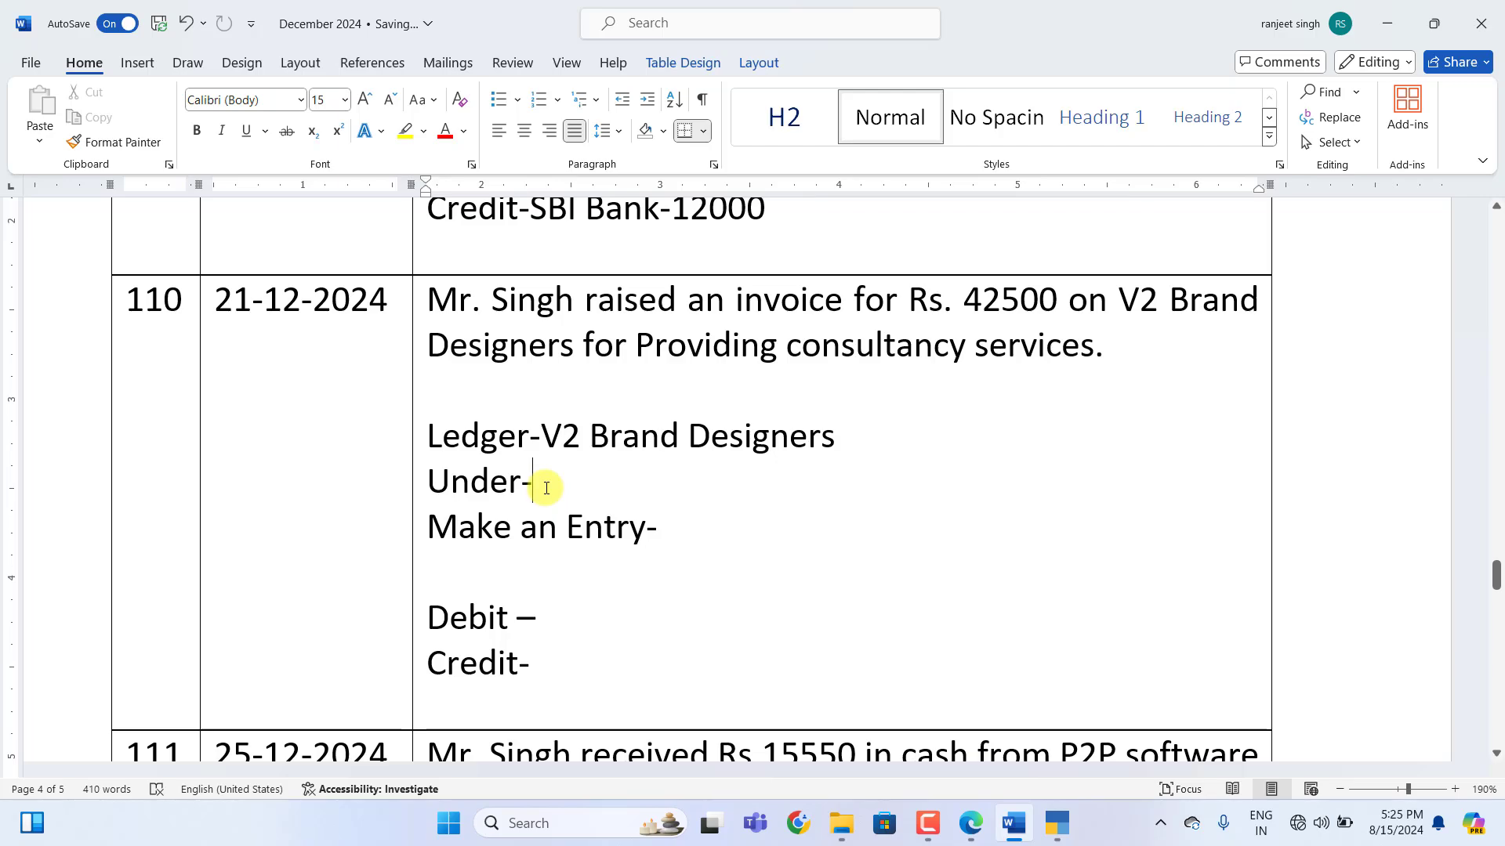
text(Sundry Debtors)
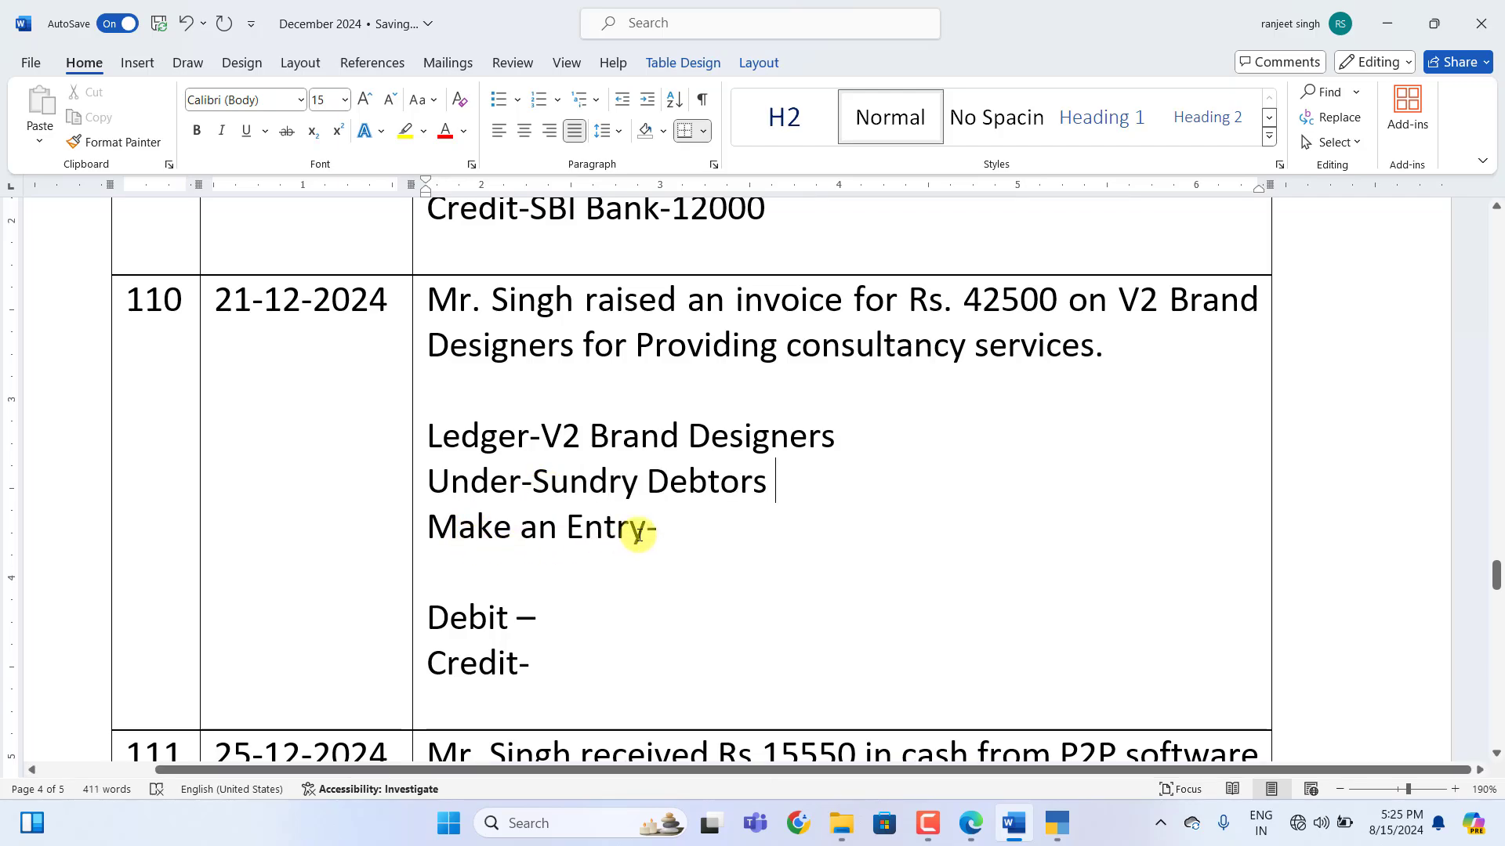
click(663, 529)
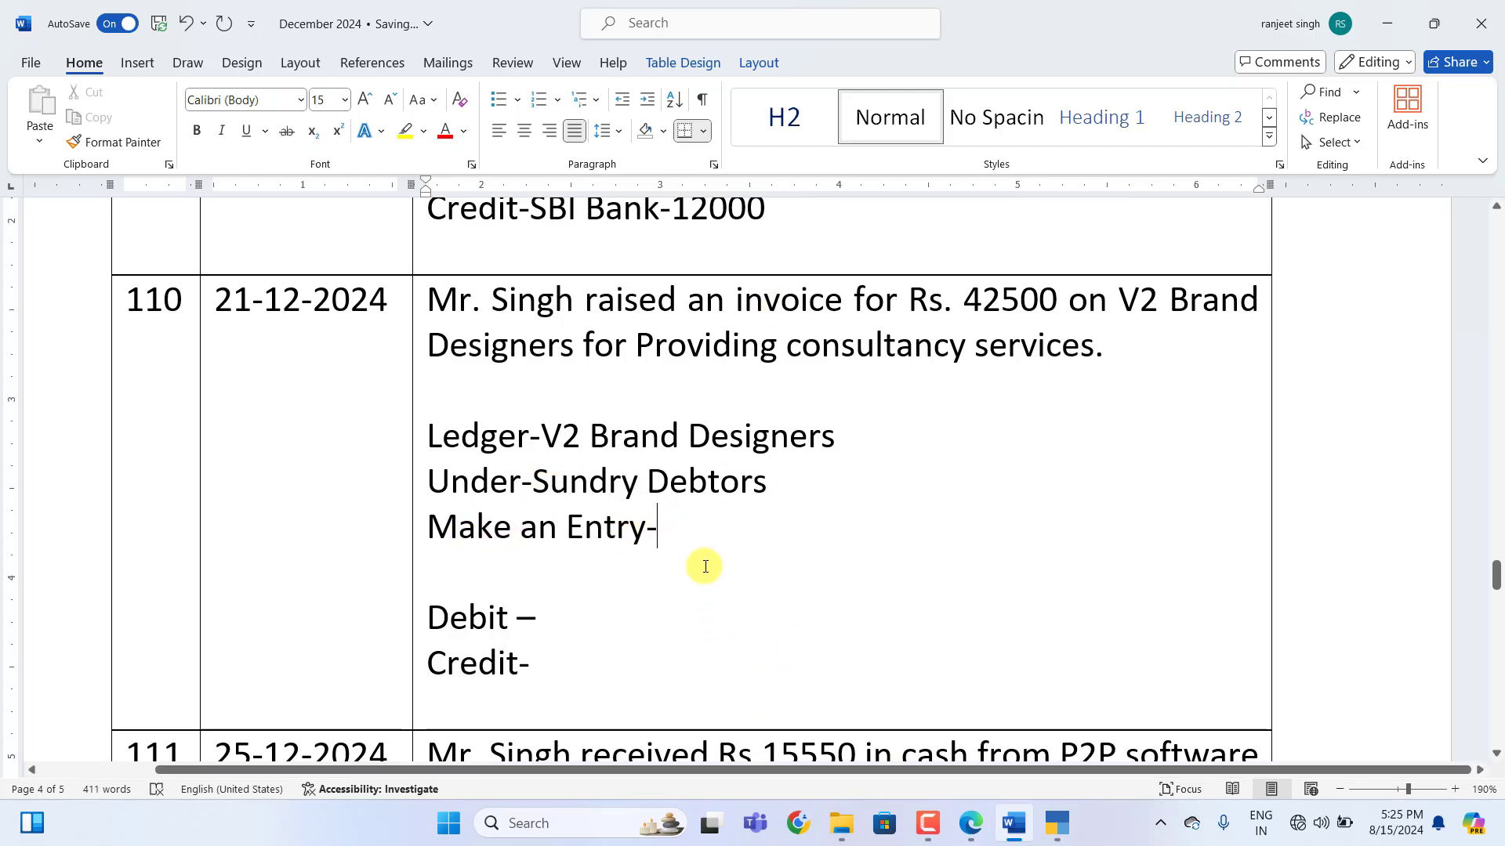
text(Jou)
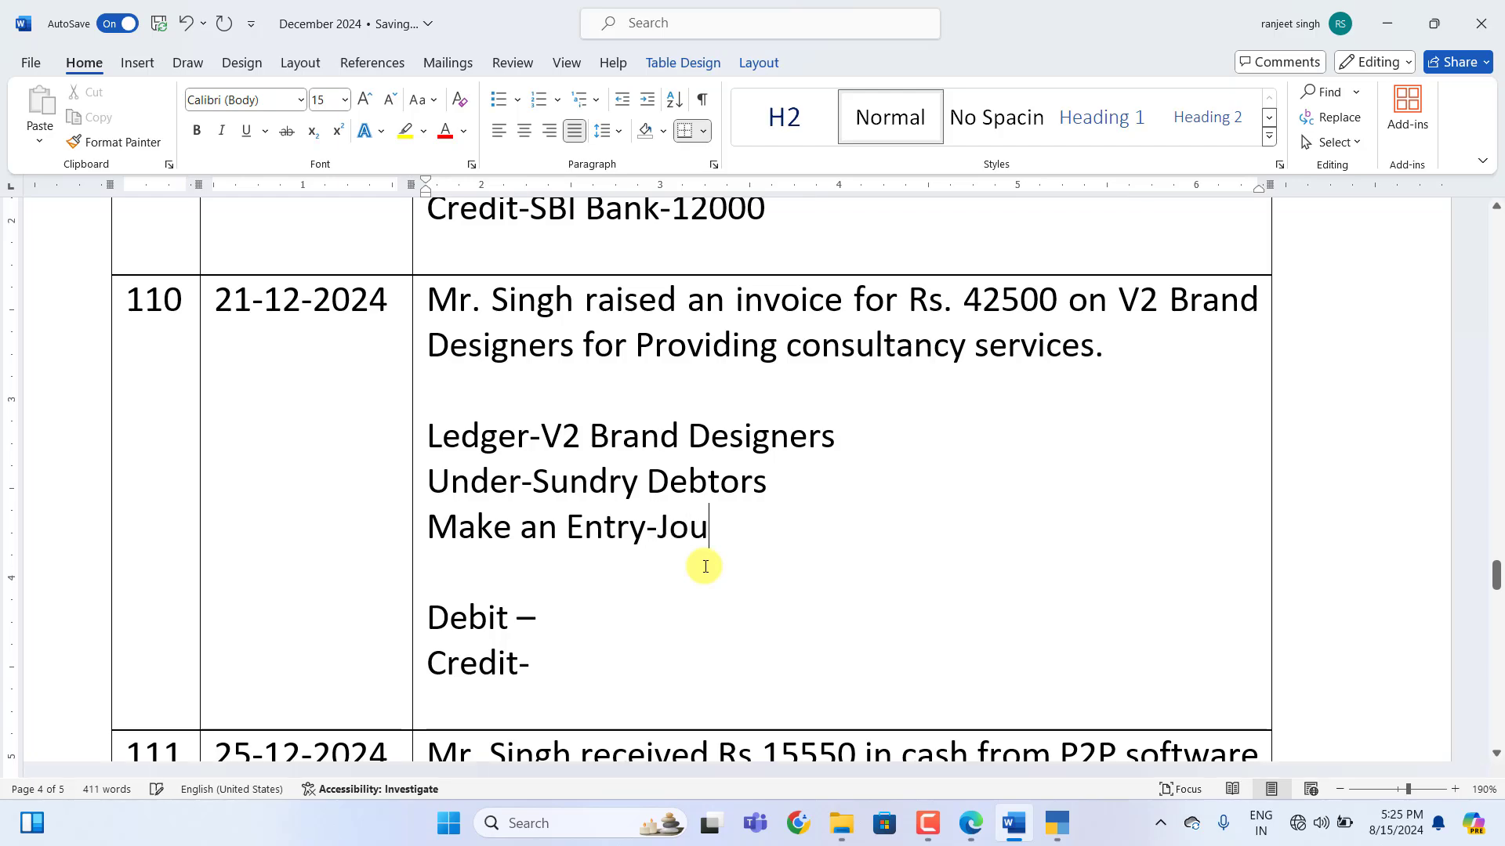
text(rnal Voucher)
Fill in transaction 110's debit line as "V2 Brand Dsigners-42500" and its credit line as "Consulting Revenue-42500"
click(537, 623)
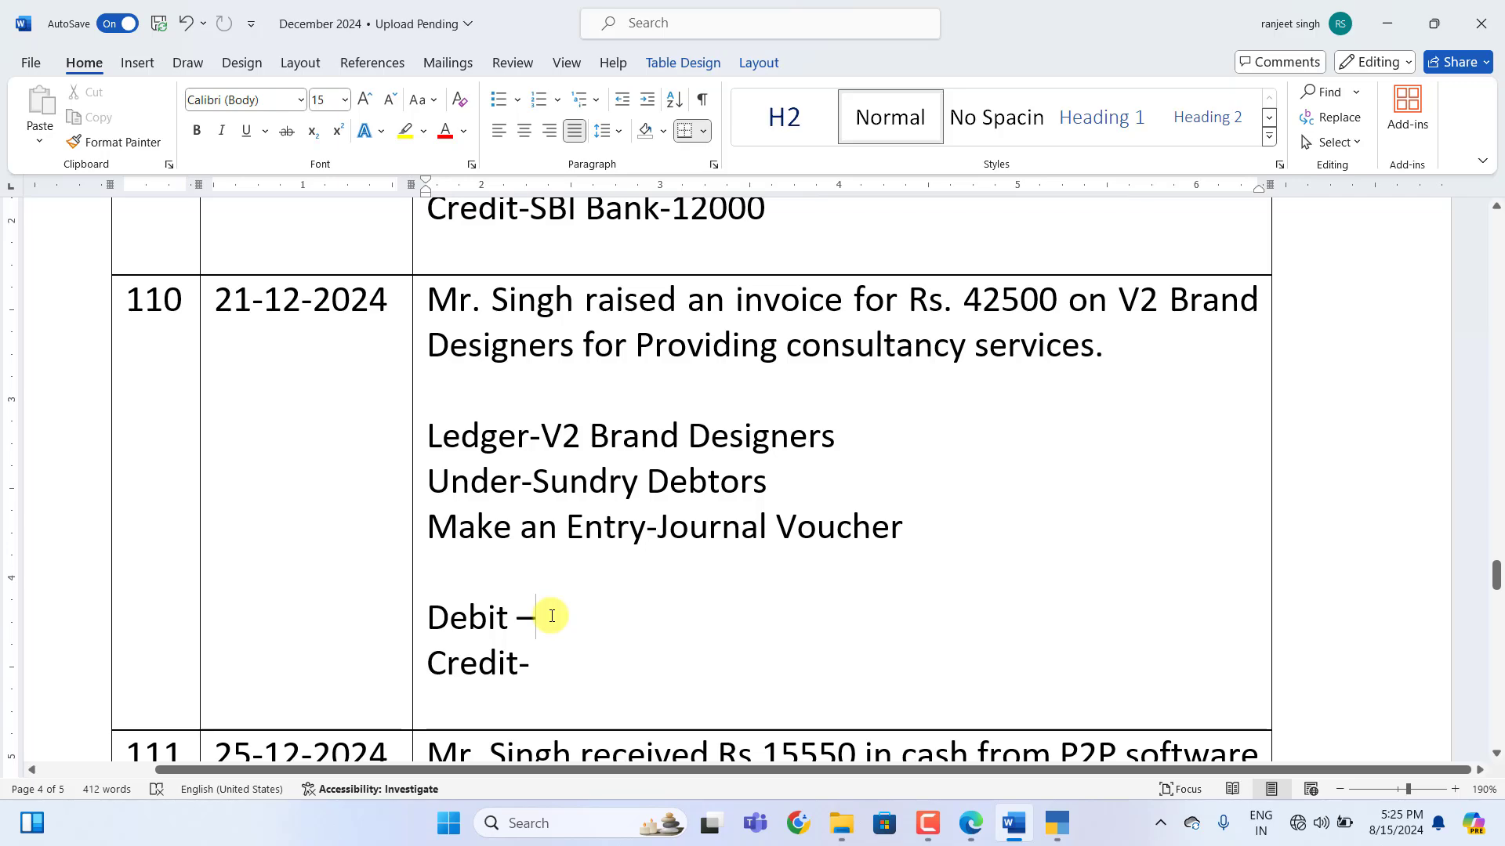
text(V2 Brand Dsigners-42500)
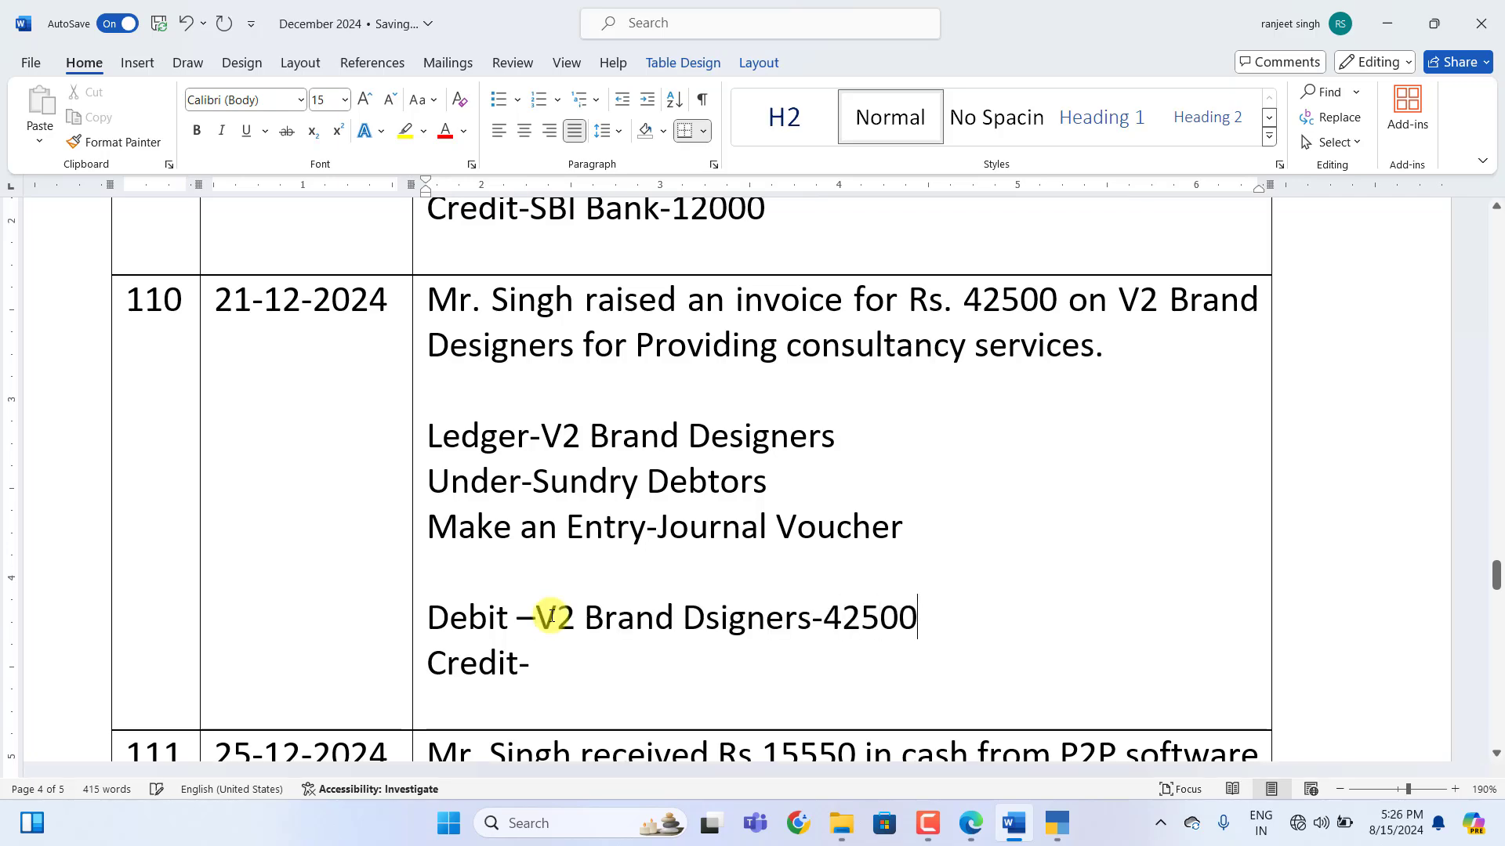
click(539, 668)
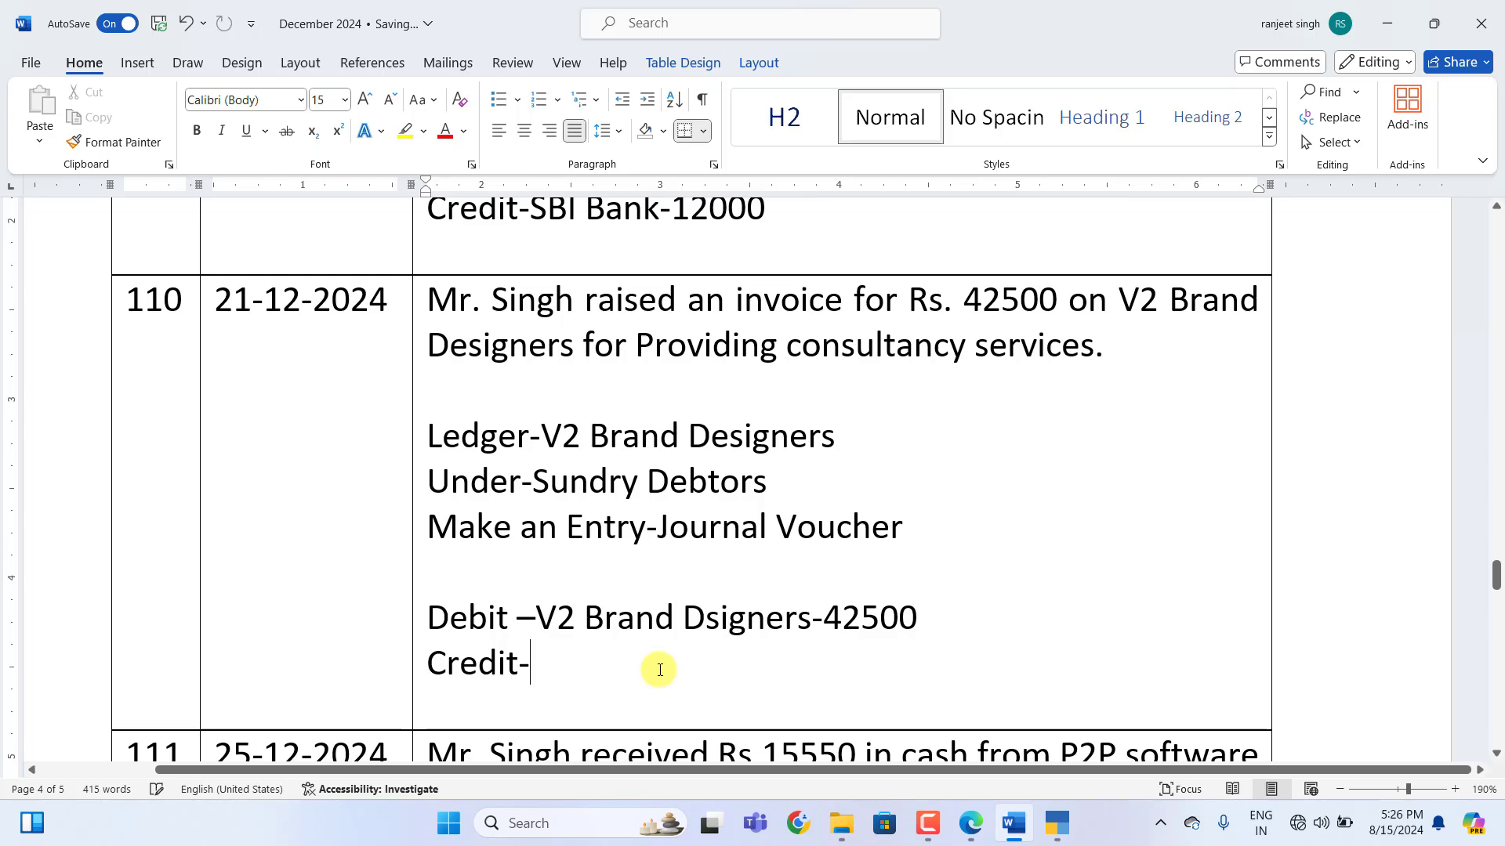
text(Consulting Revenue-42500)
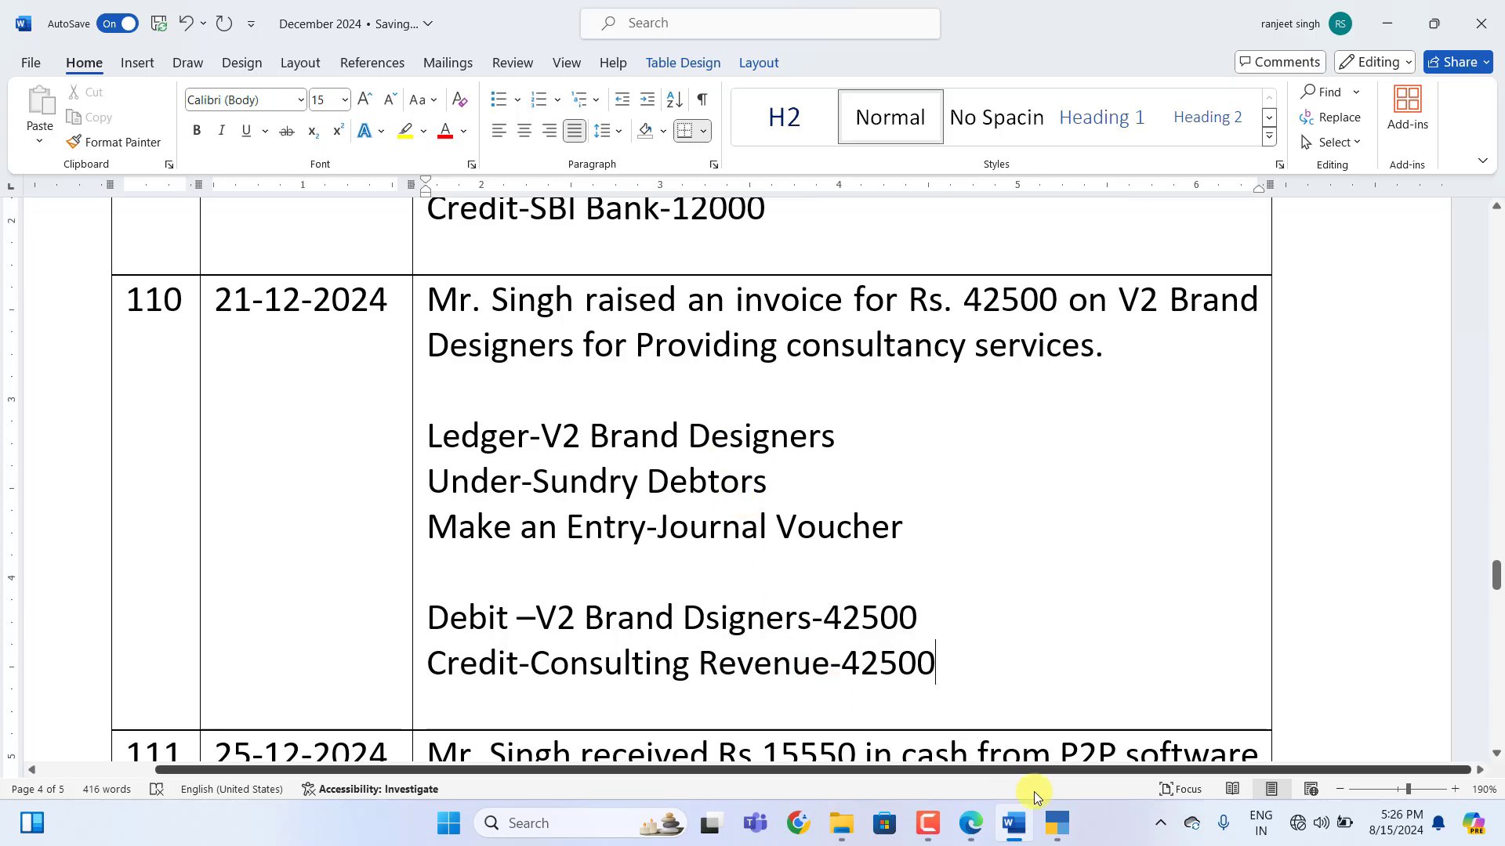
Switch to TallyPrime and start a new ledger named "V2 Brand Designers" from the payment voucher
click(1057, 822)
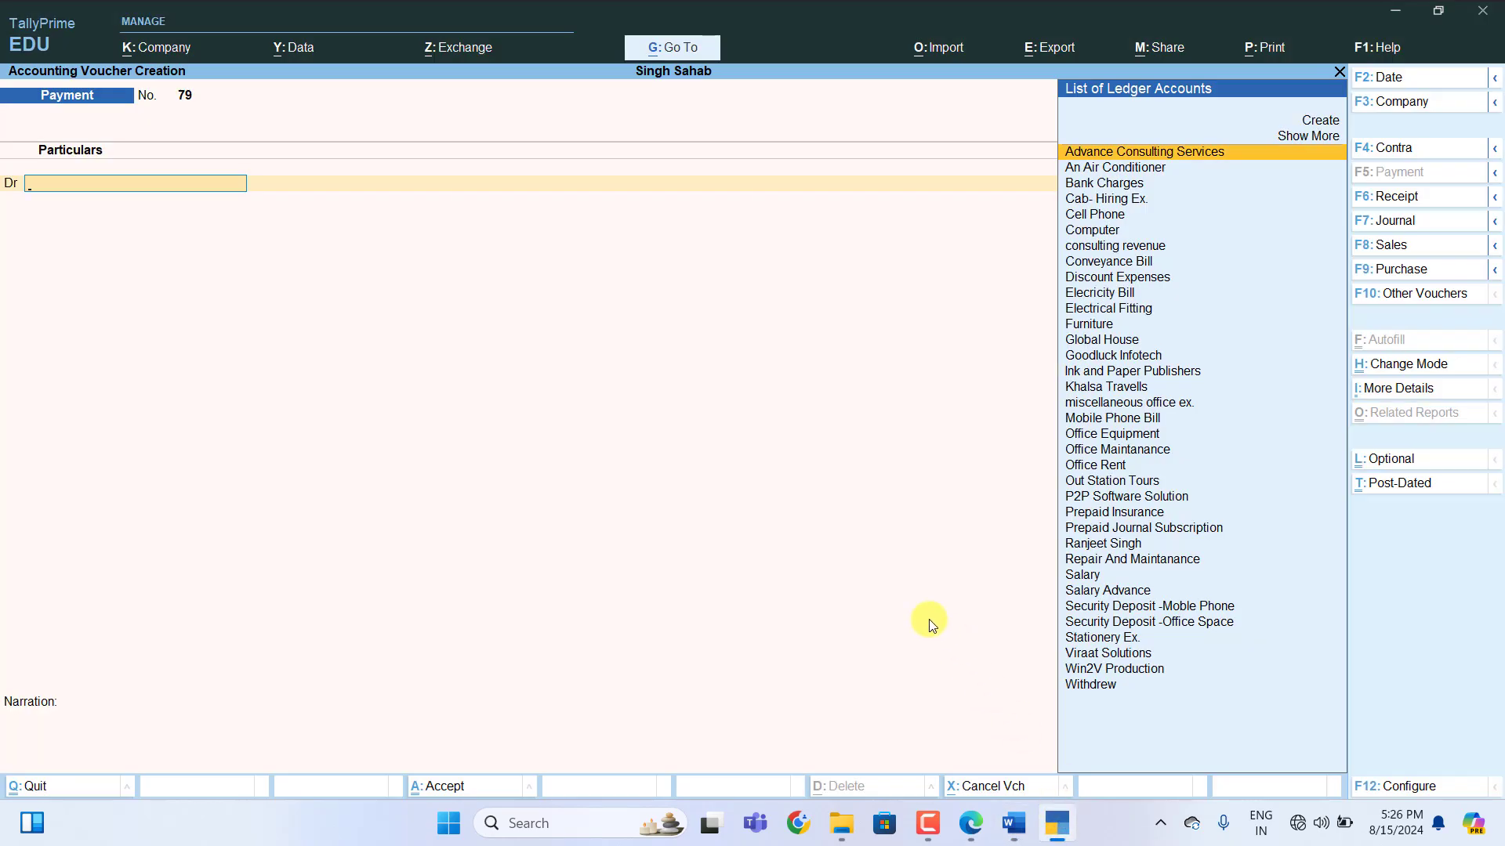
key(alt+c)
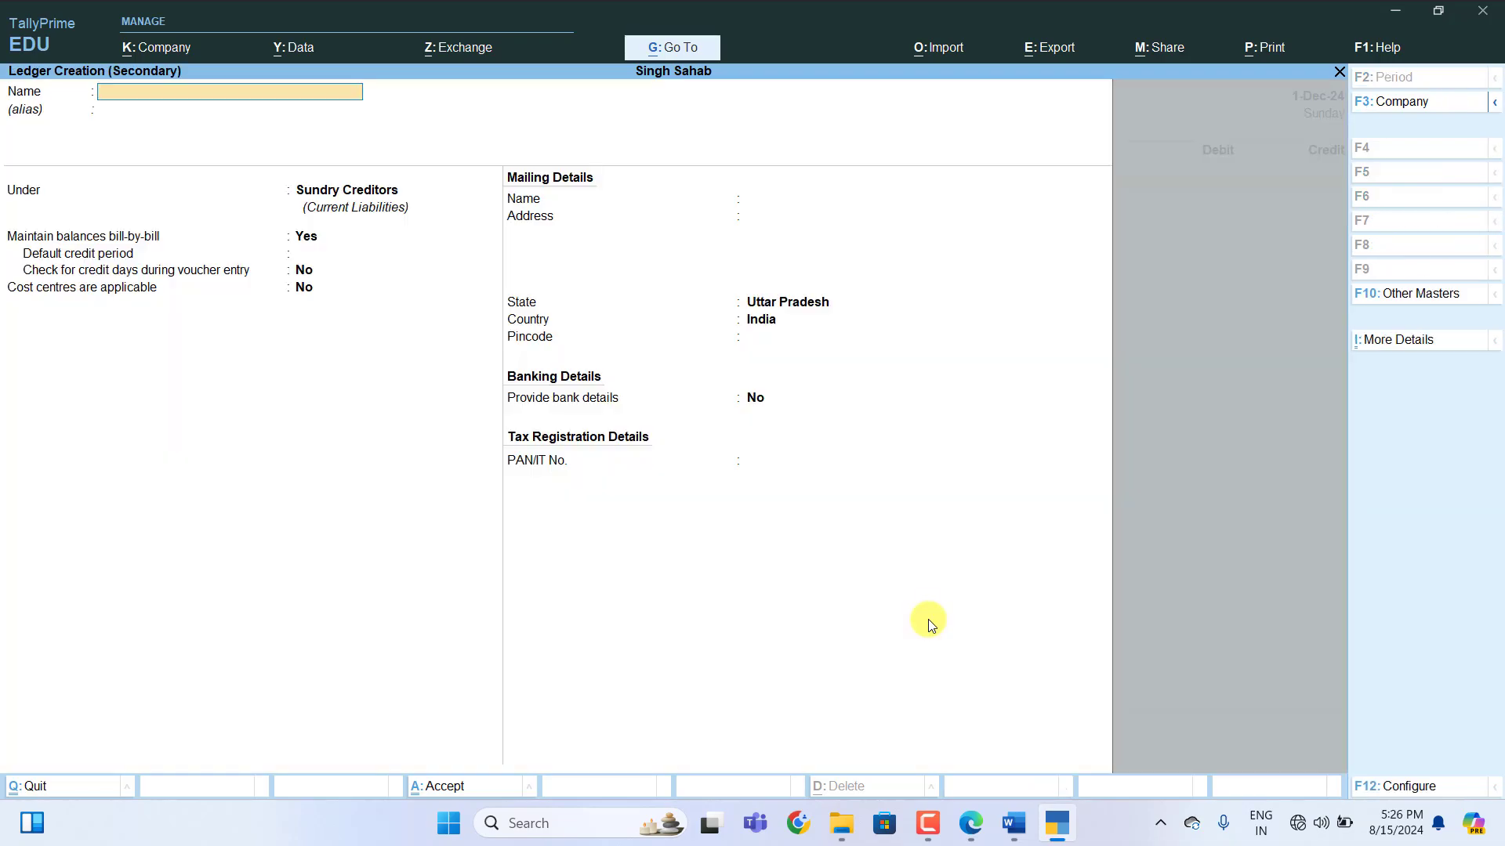
text(V2 Brand Designers)
Place the V2 Brand Designers ledger under Sundry Debtors, keep its remaining details at their defaults and save it
click(306, 217)
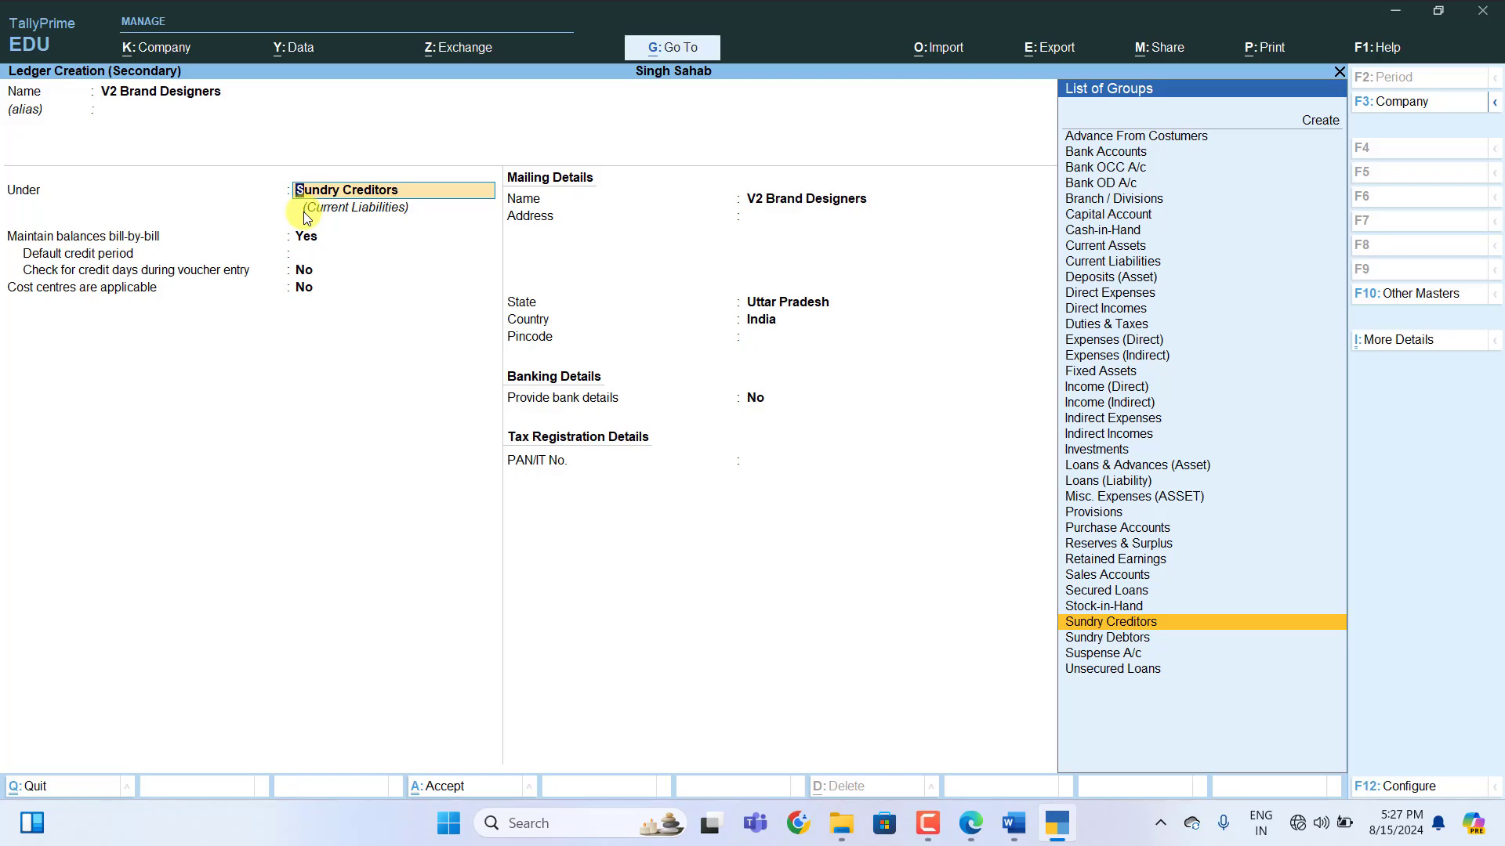
text(S)
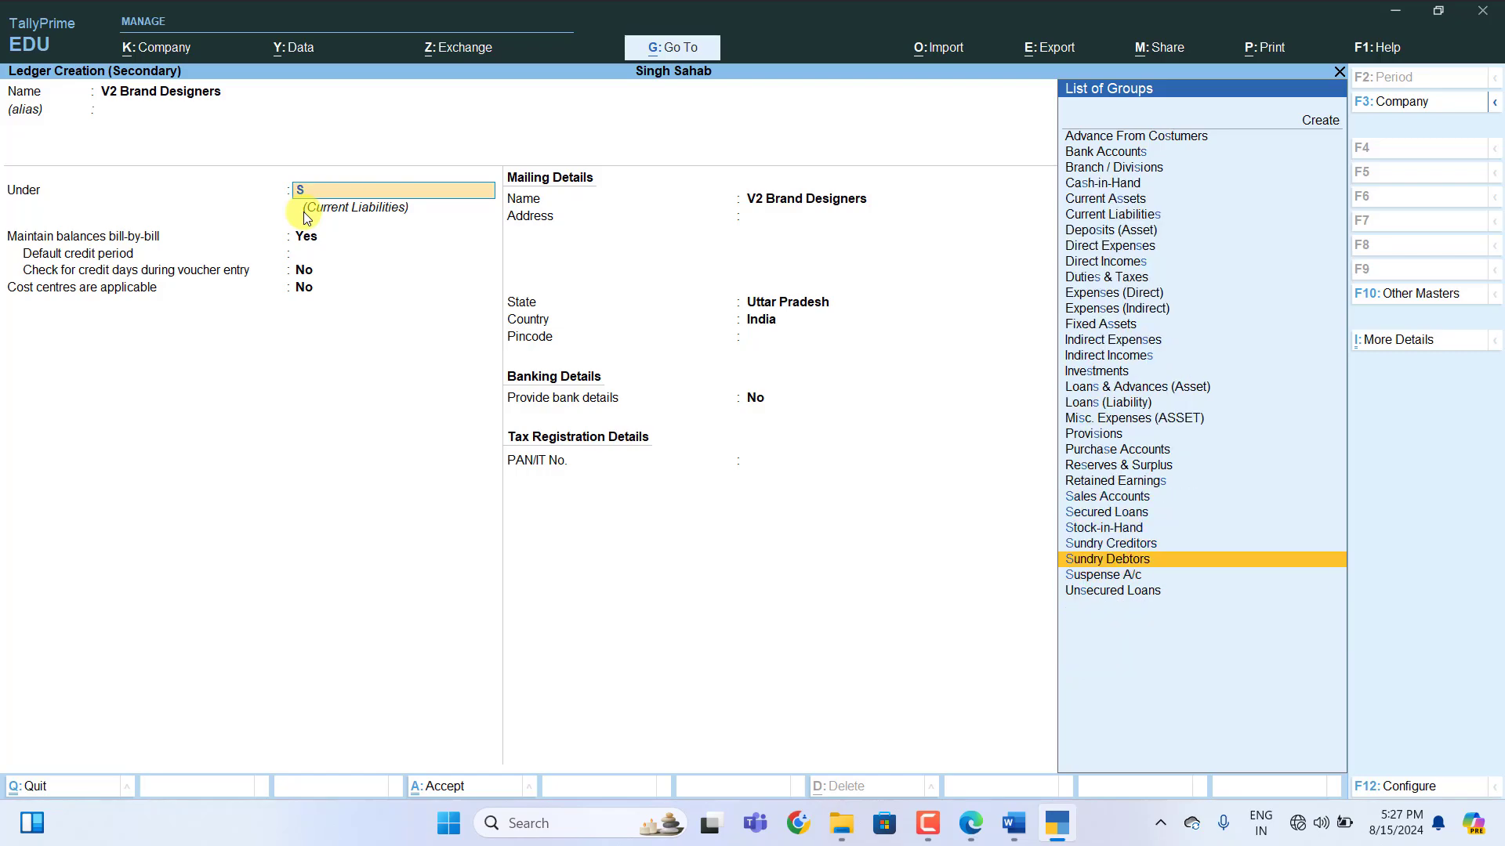
key(Return)
key(Return)
key(Return)
key(Return)
key(Return)
key(Return)
key(Return)
key(Return)
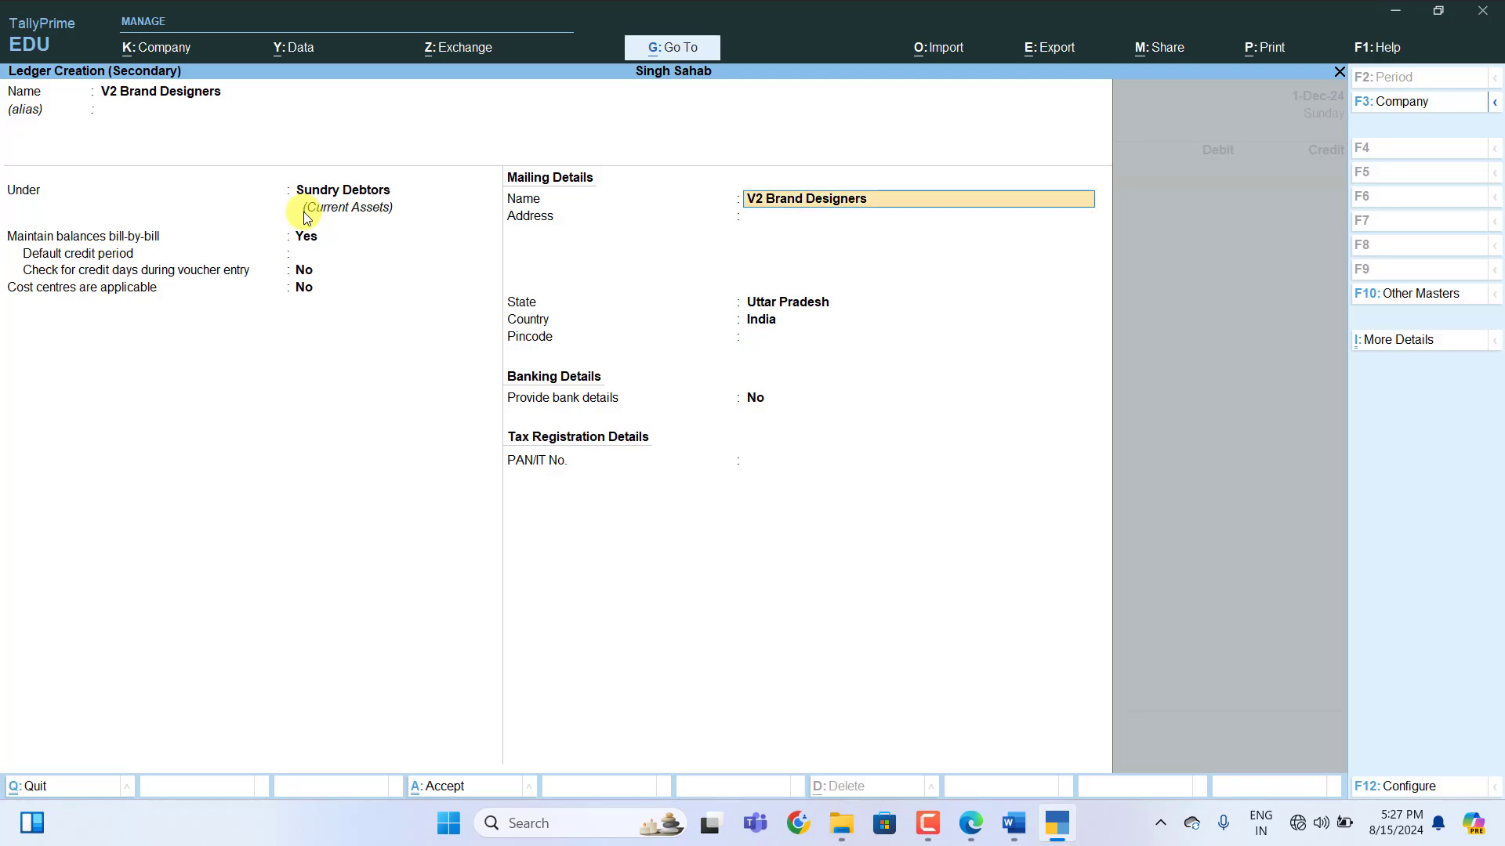
key(Return)
key(Return)
key(Return)
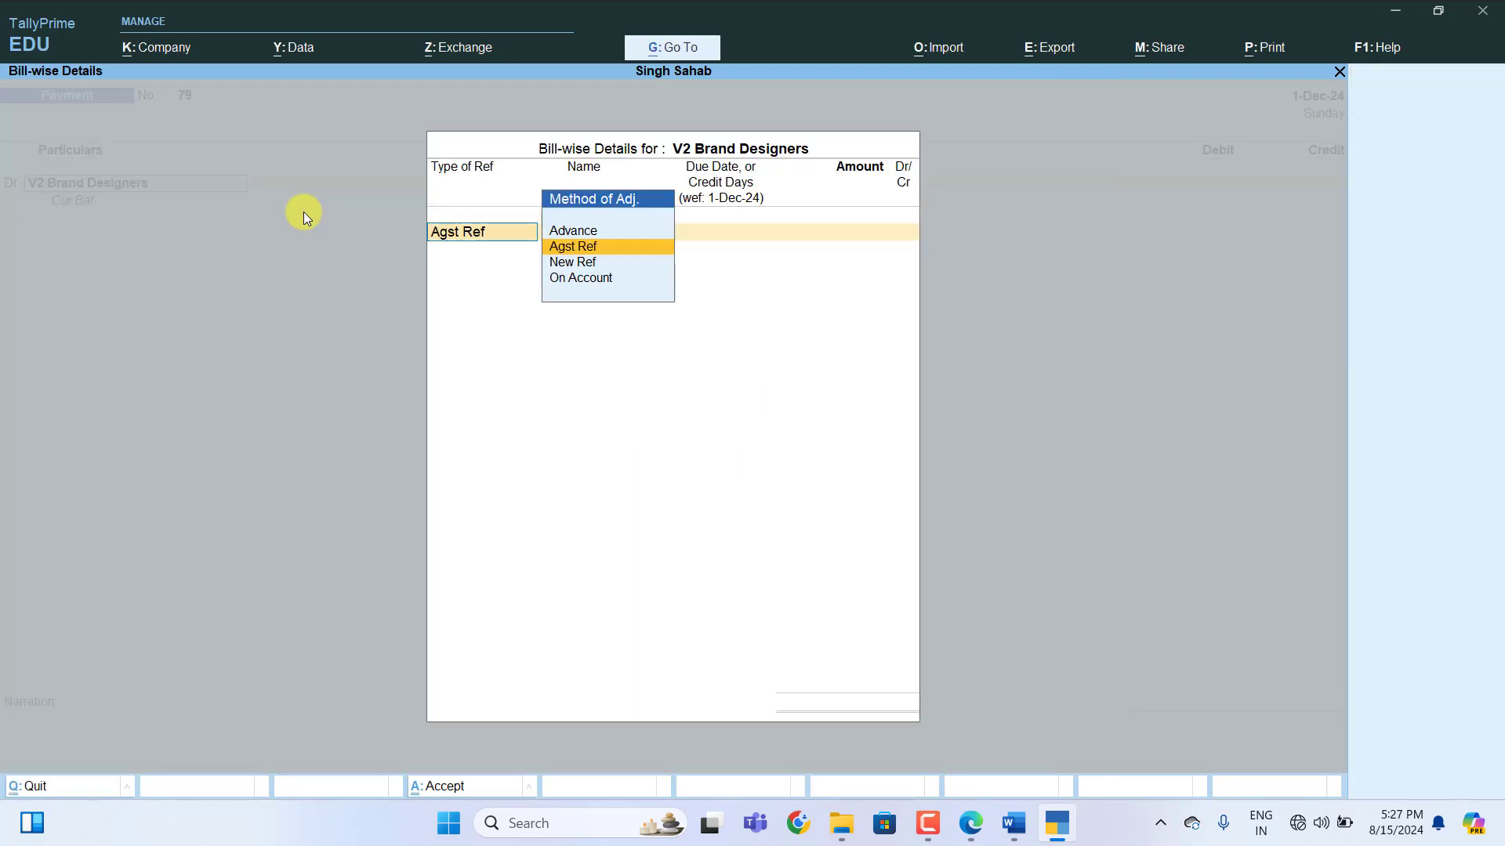
Leave the bill-wise details for V2 Brand Designers and change the voucher type from Payment to Journal
key(Escape)
key(Escape)
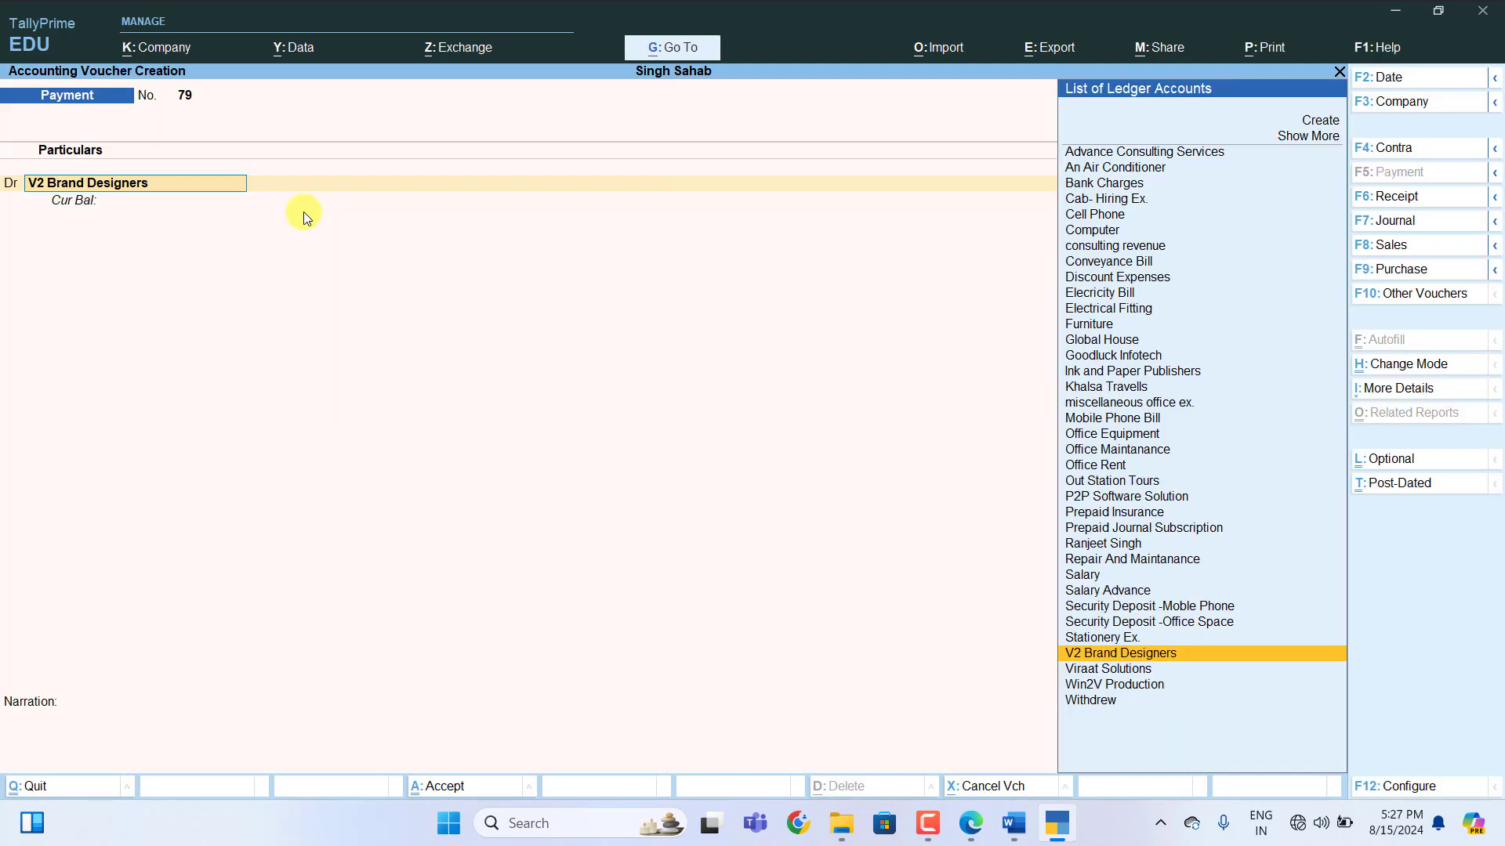
key(F7)
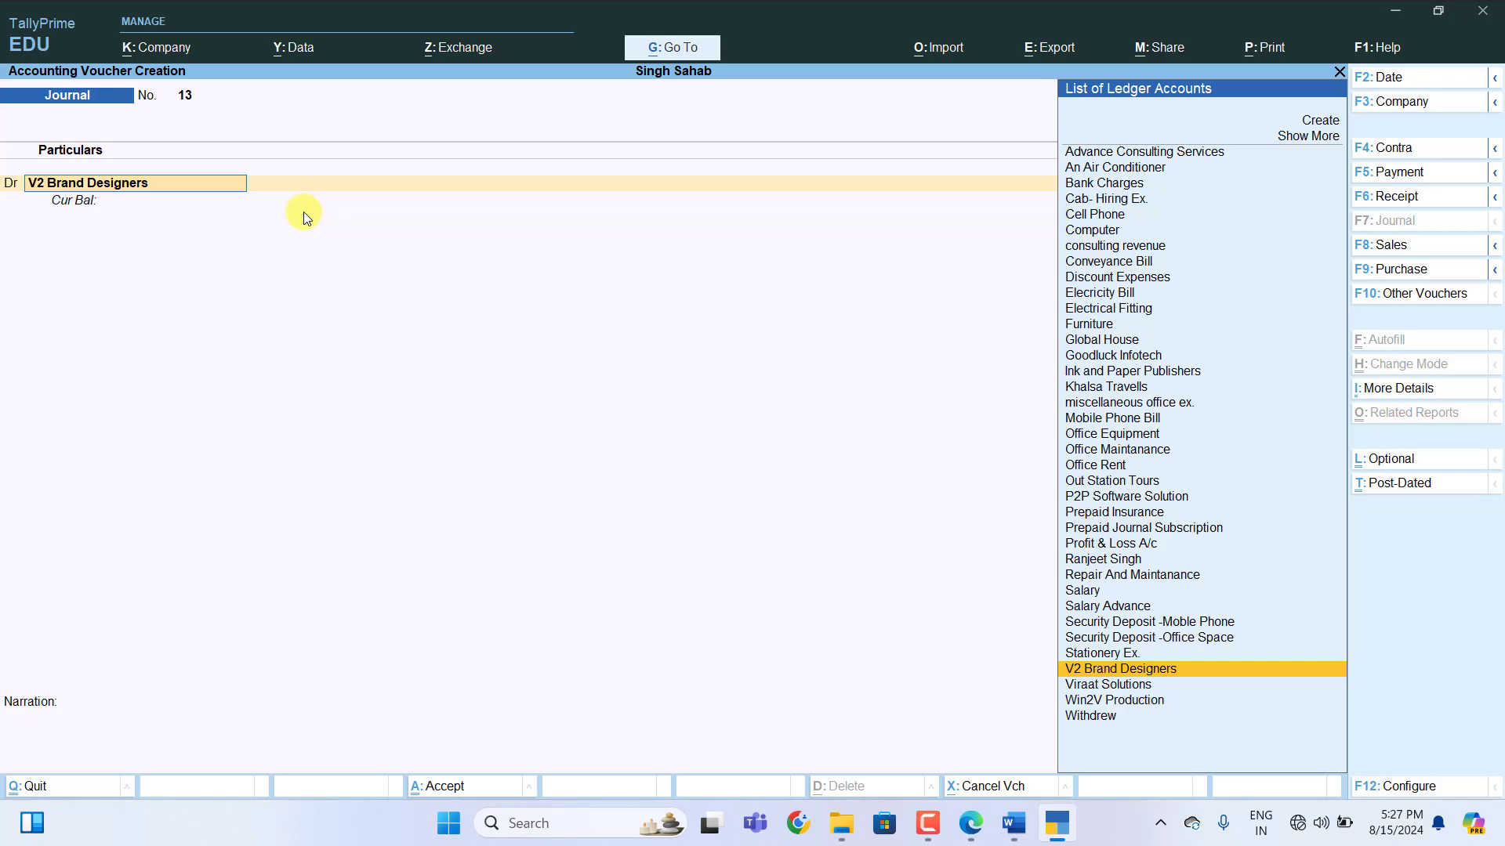
Debit V2 Brand Designers with 42,500 as New Ref 1 in its bill-wise details and end the list
key(Return)
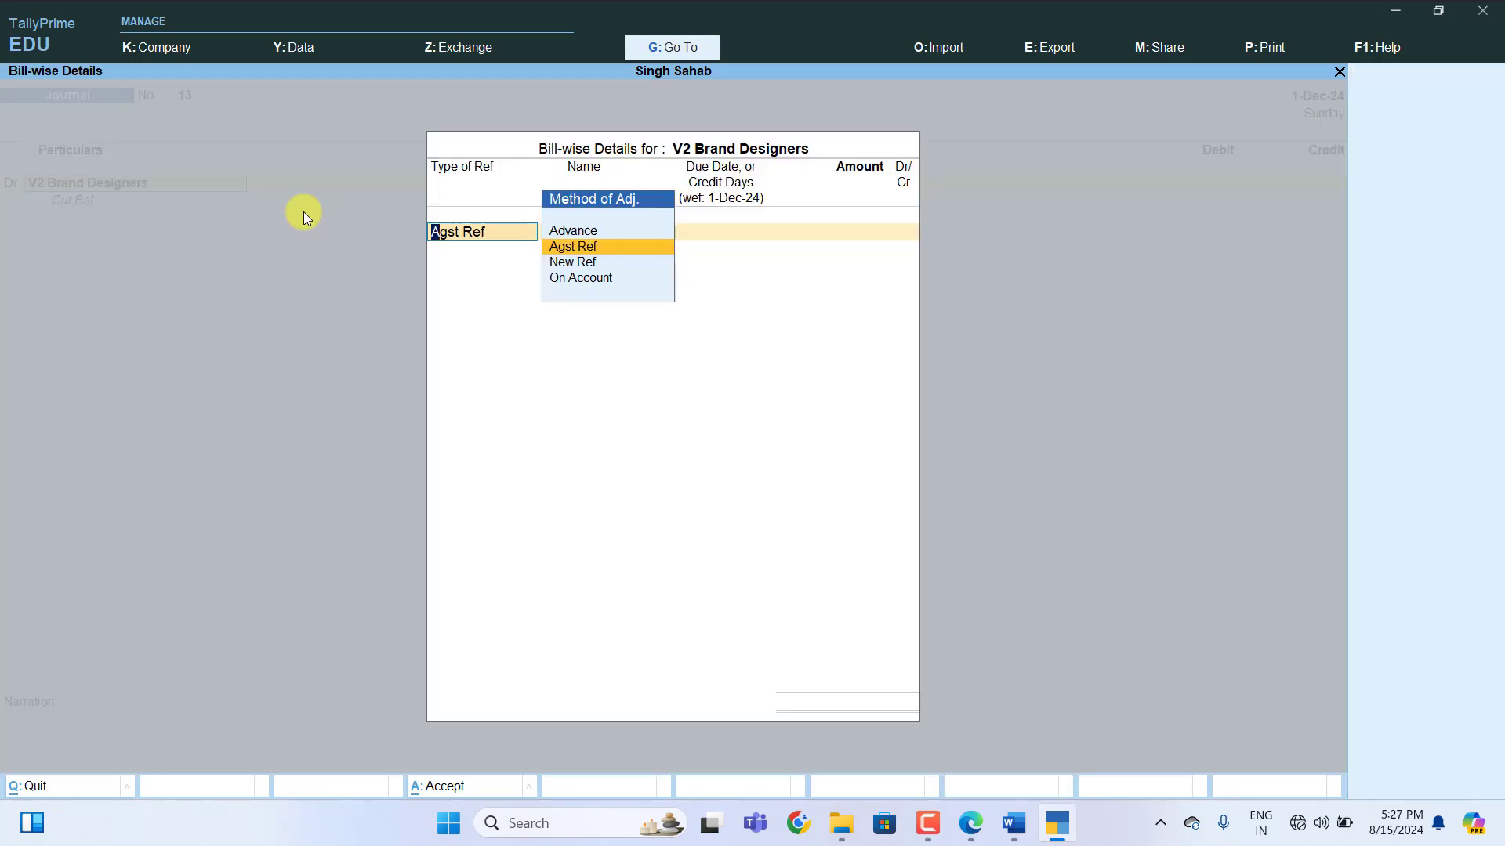
key(Down)
key(Return)
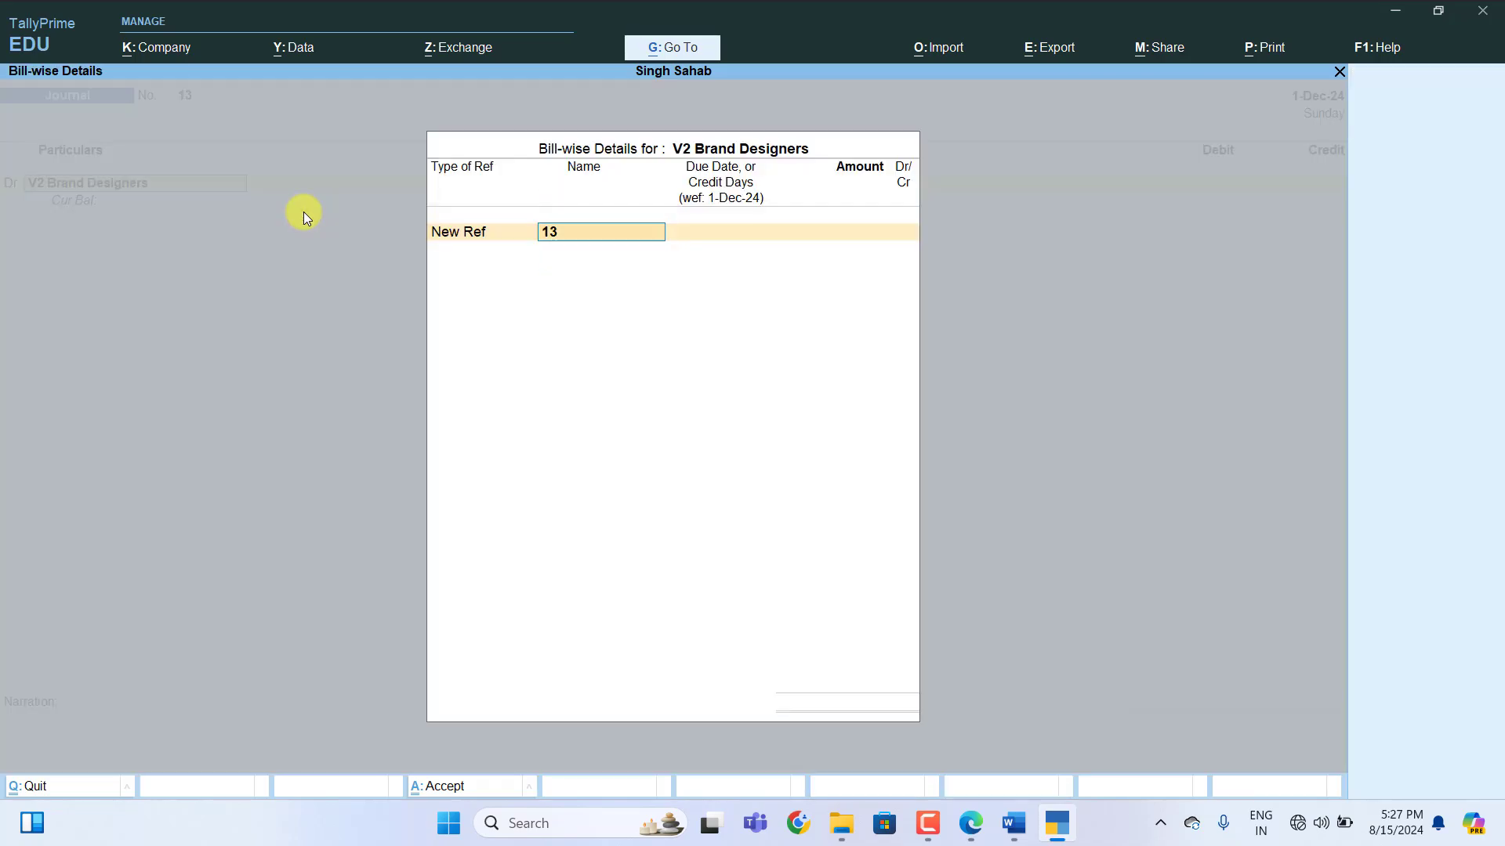
text(1)
key(Return)
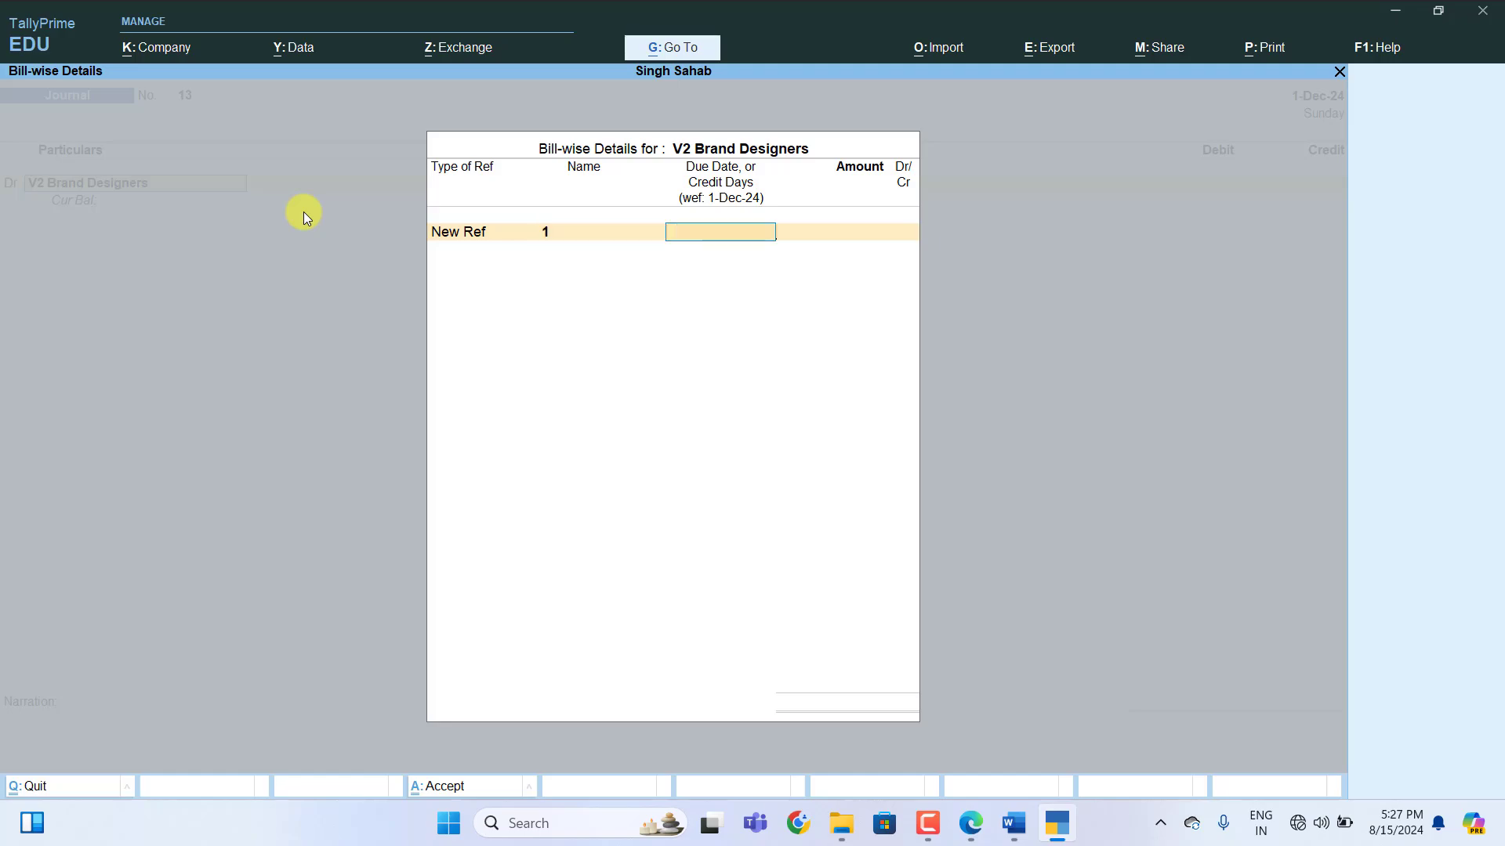
key(Return)
text(42500)
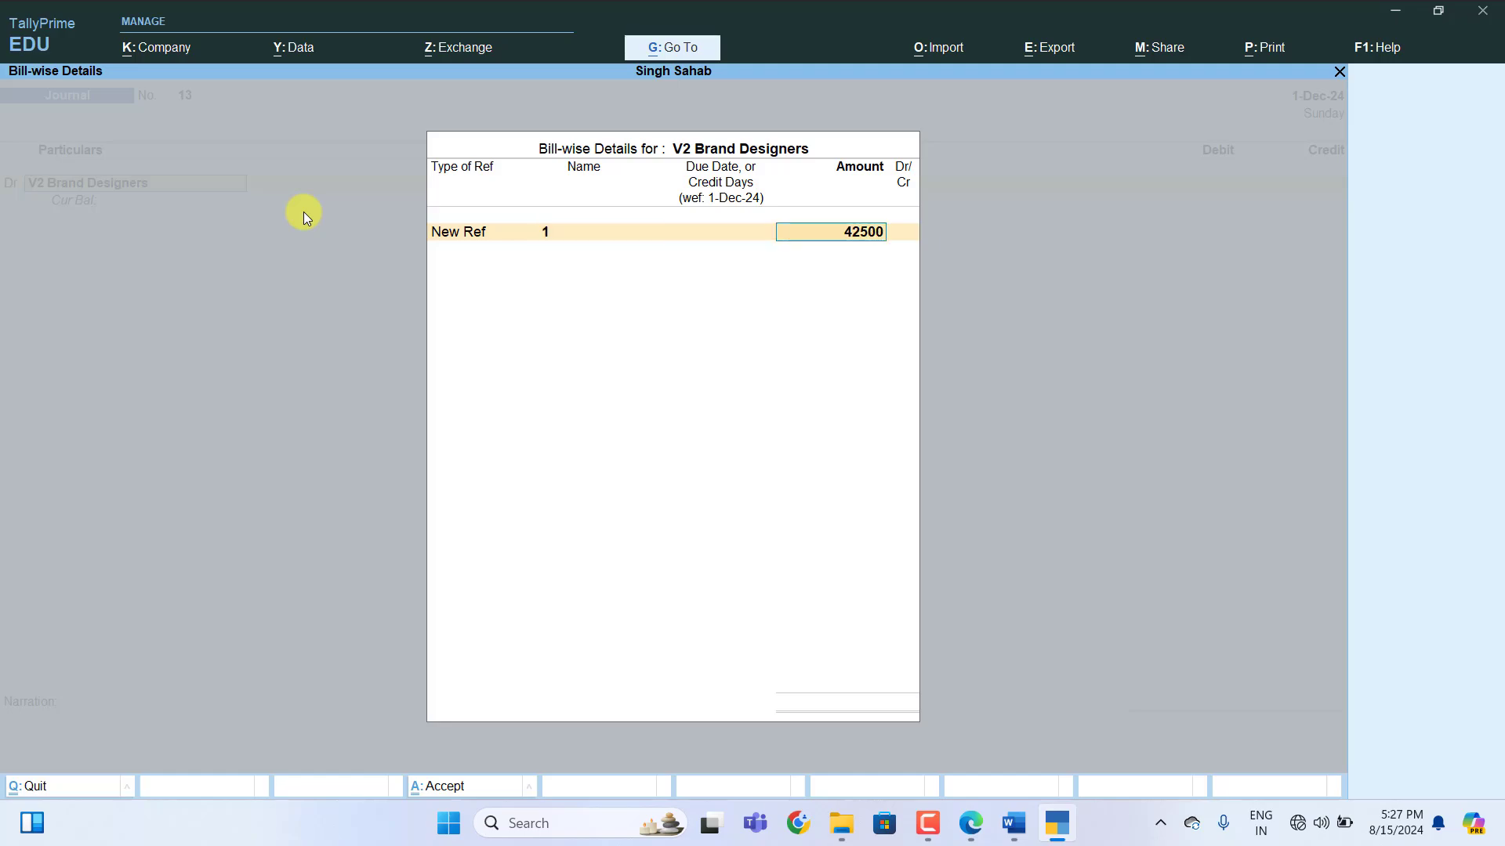
key(Return)
key(Return)
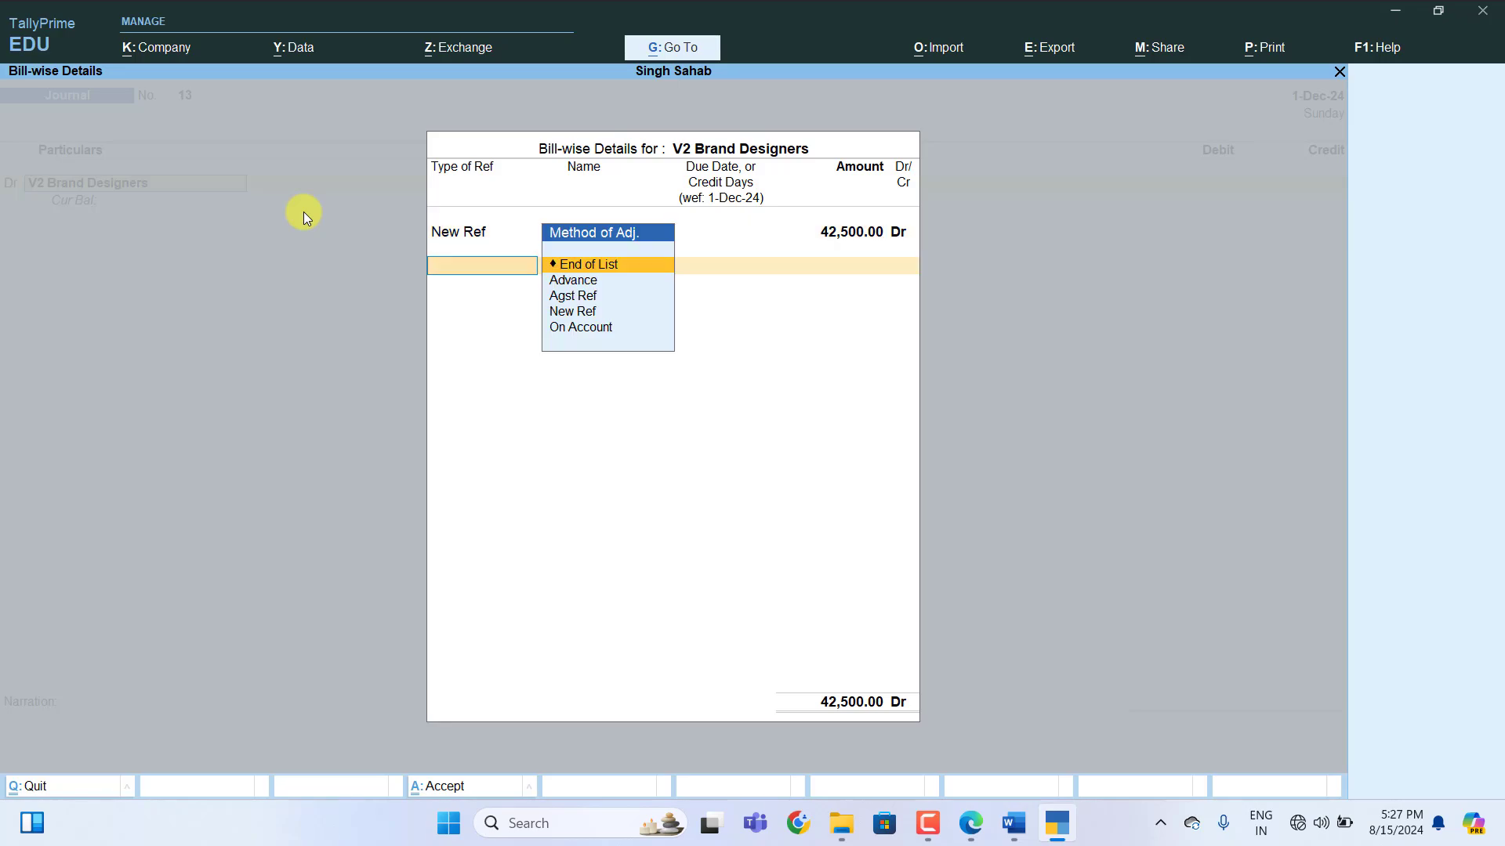
key(Return)
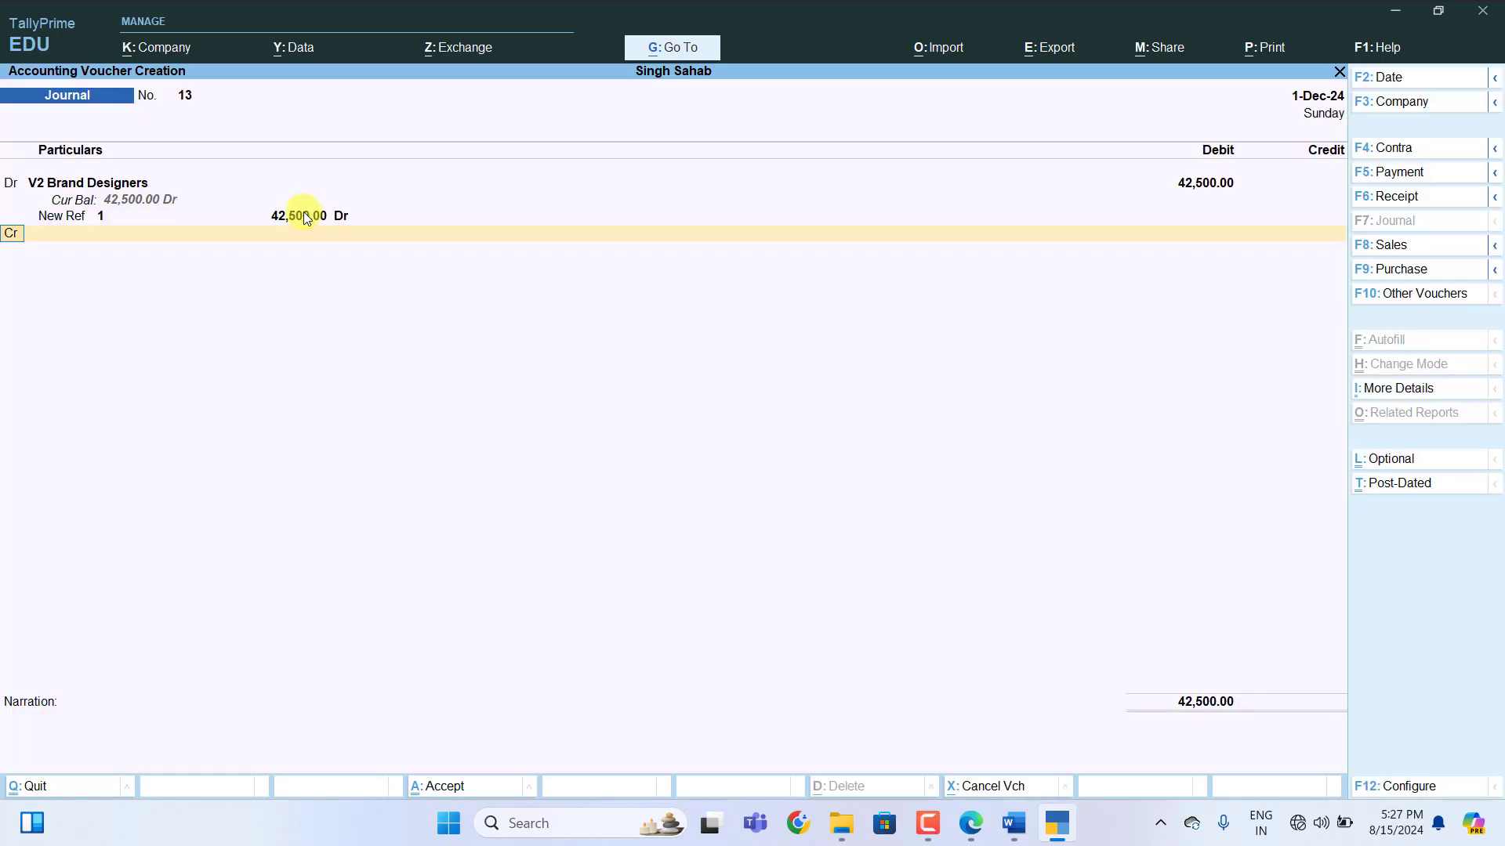
Credit the consulting revenue ledger with 42,500 and accept the journal voucher without a narration
key(Return)
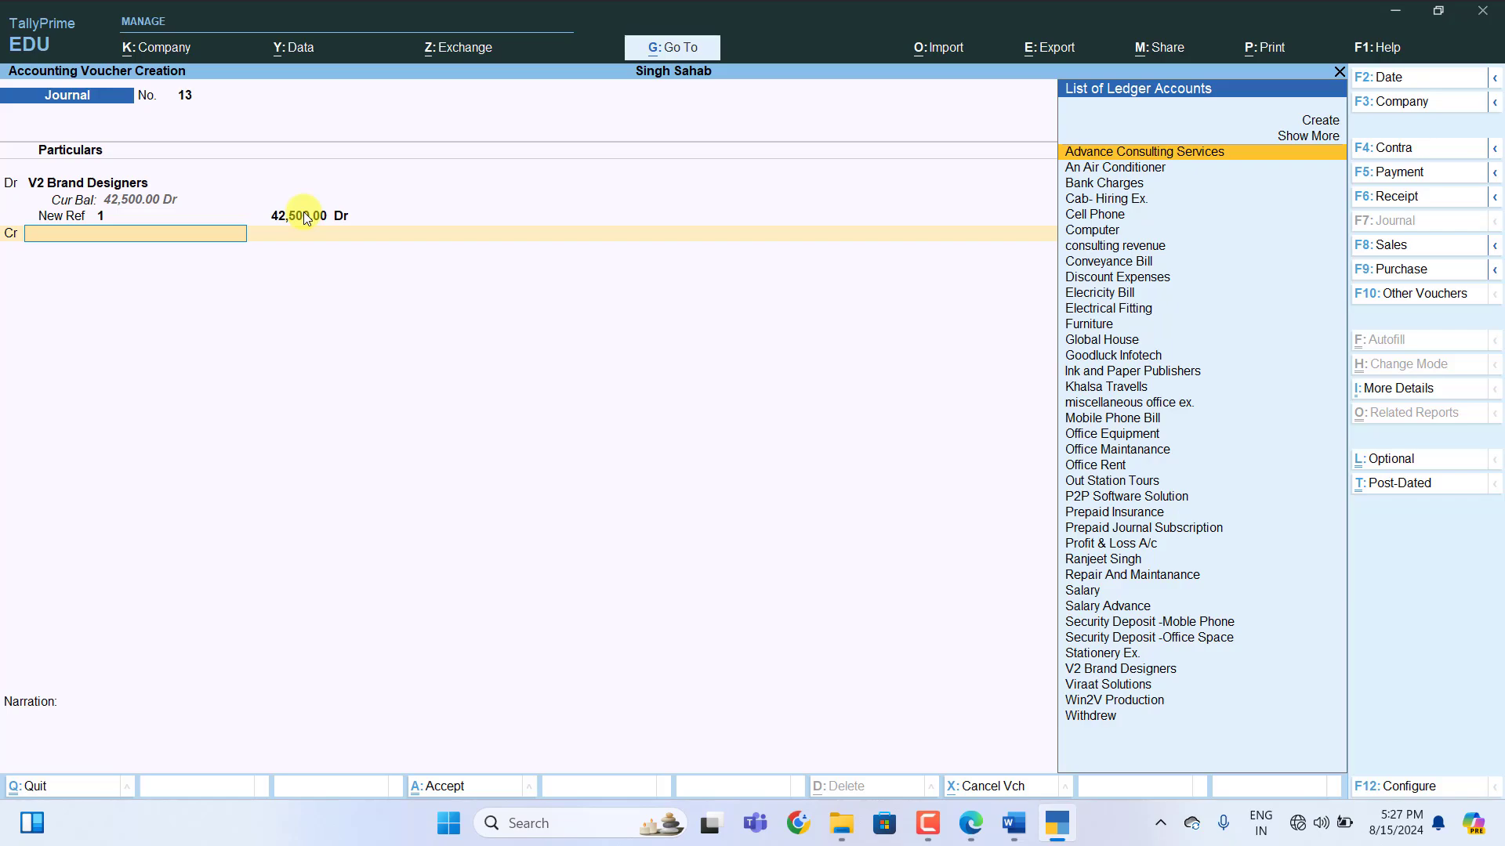
text(C)
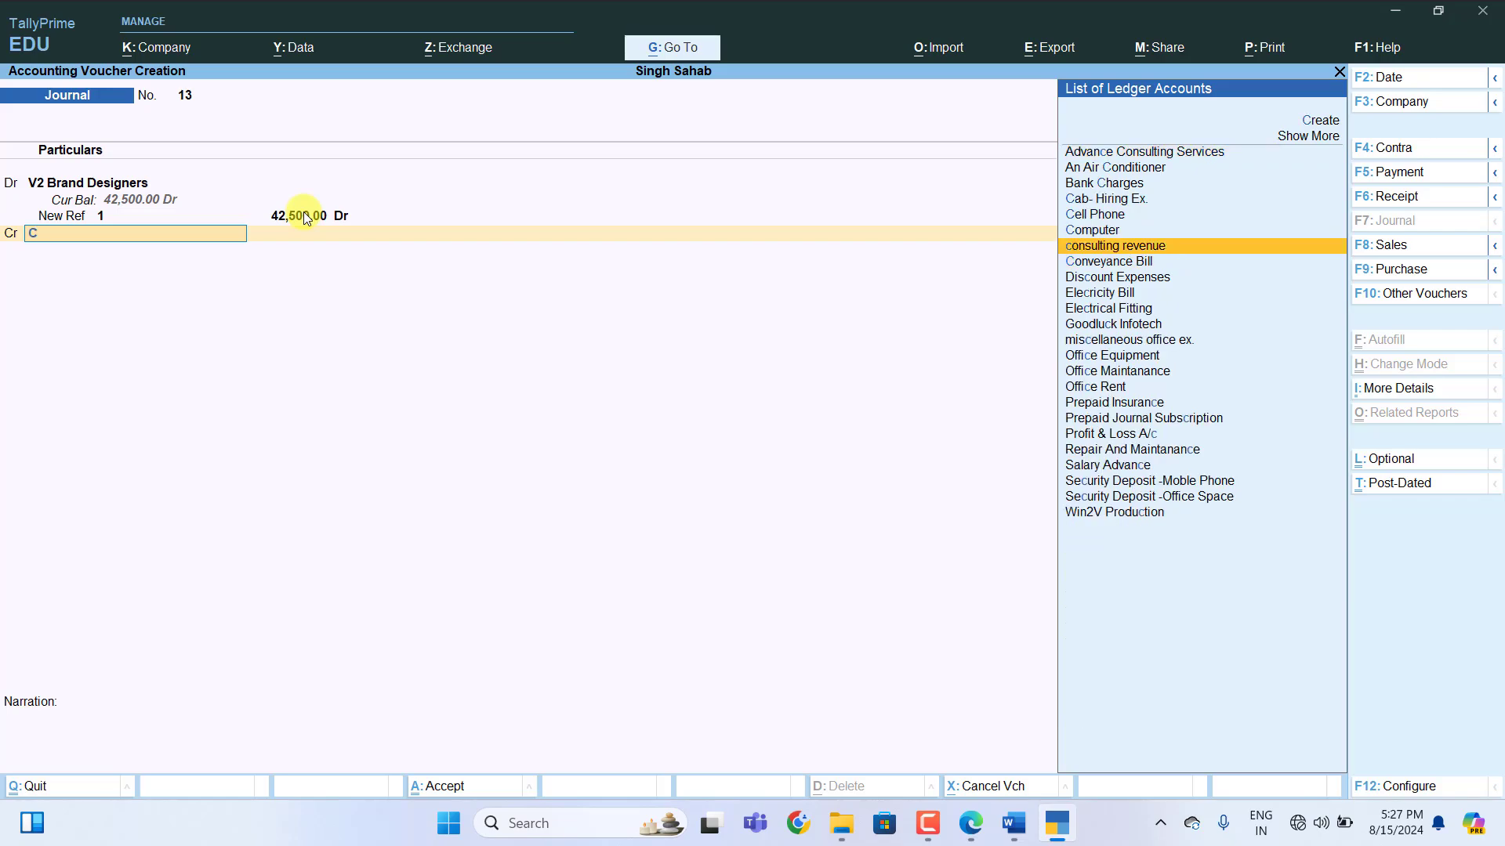
key(Return)
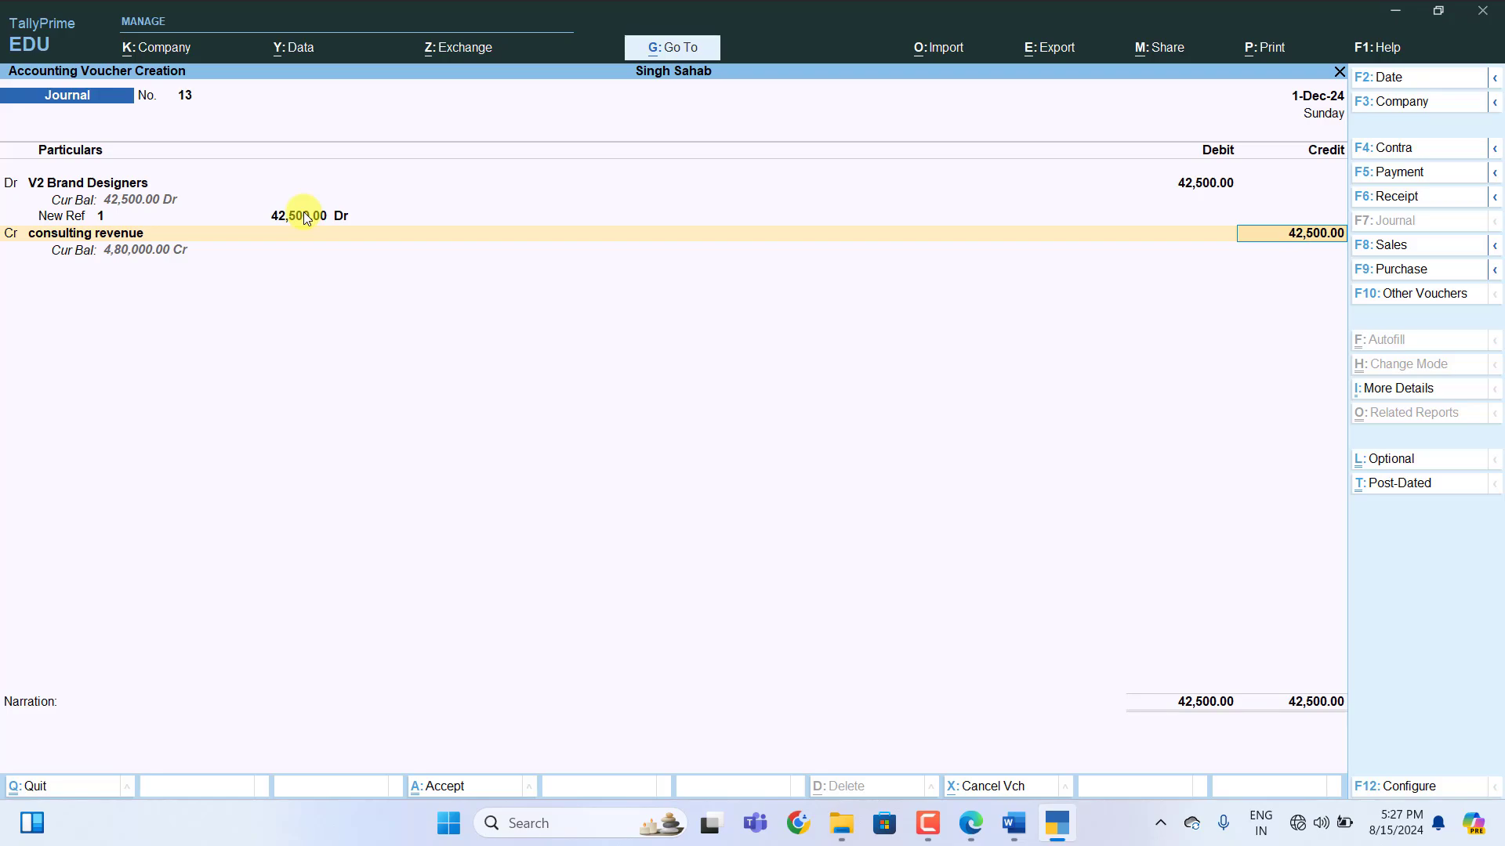
key(Return)
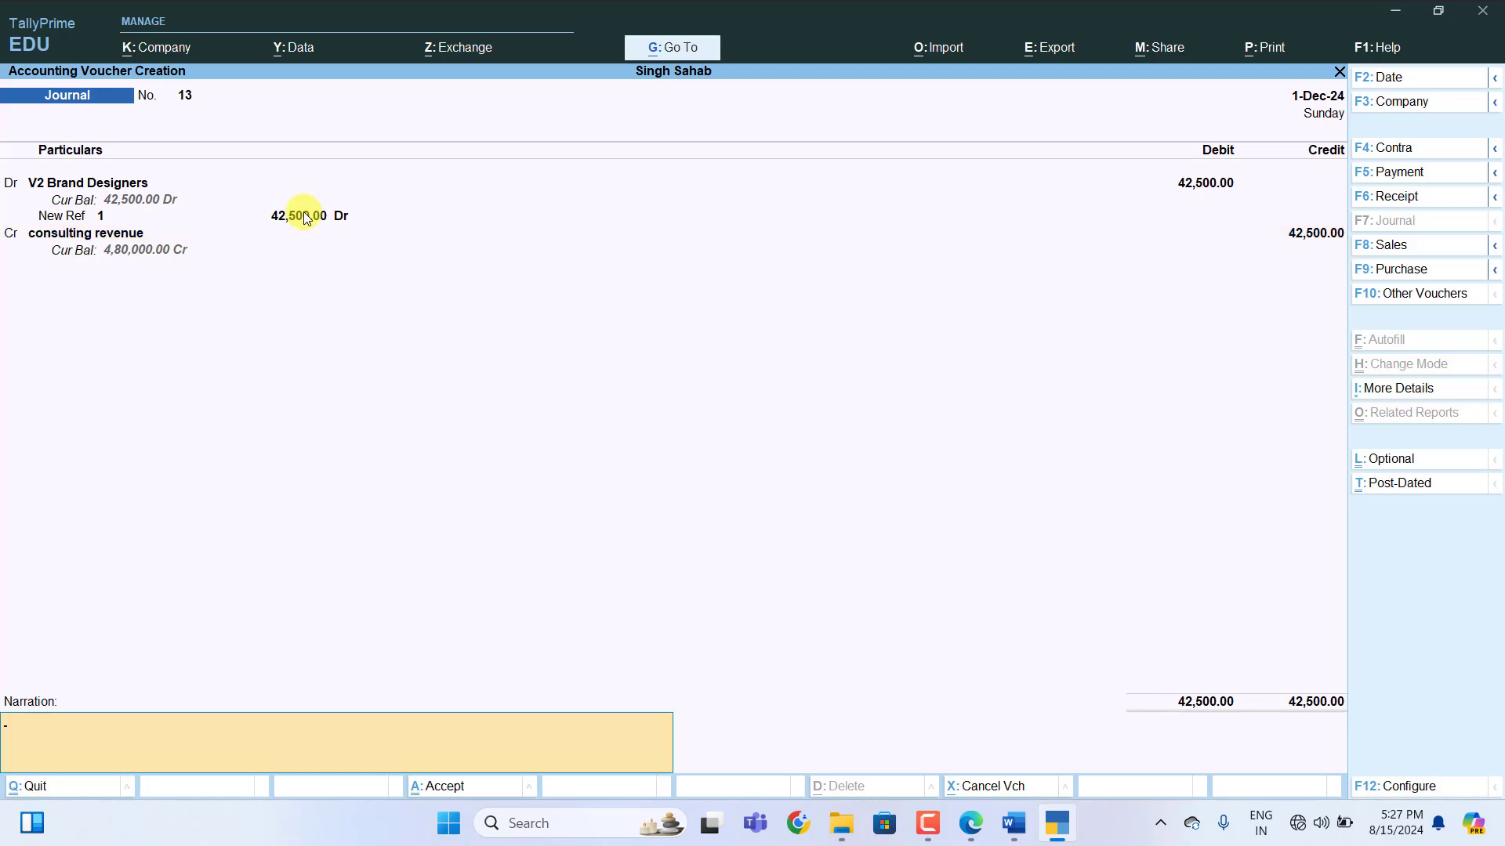
key(Return)
key(Return)
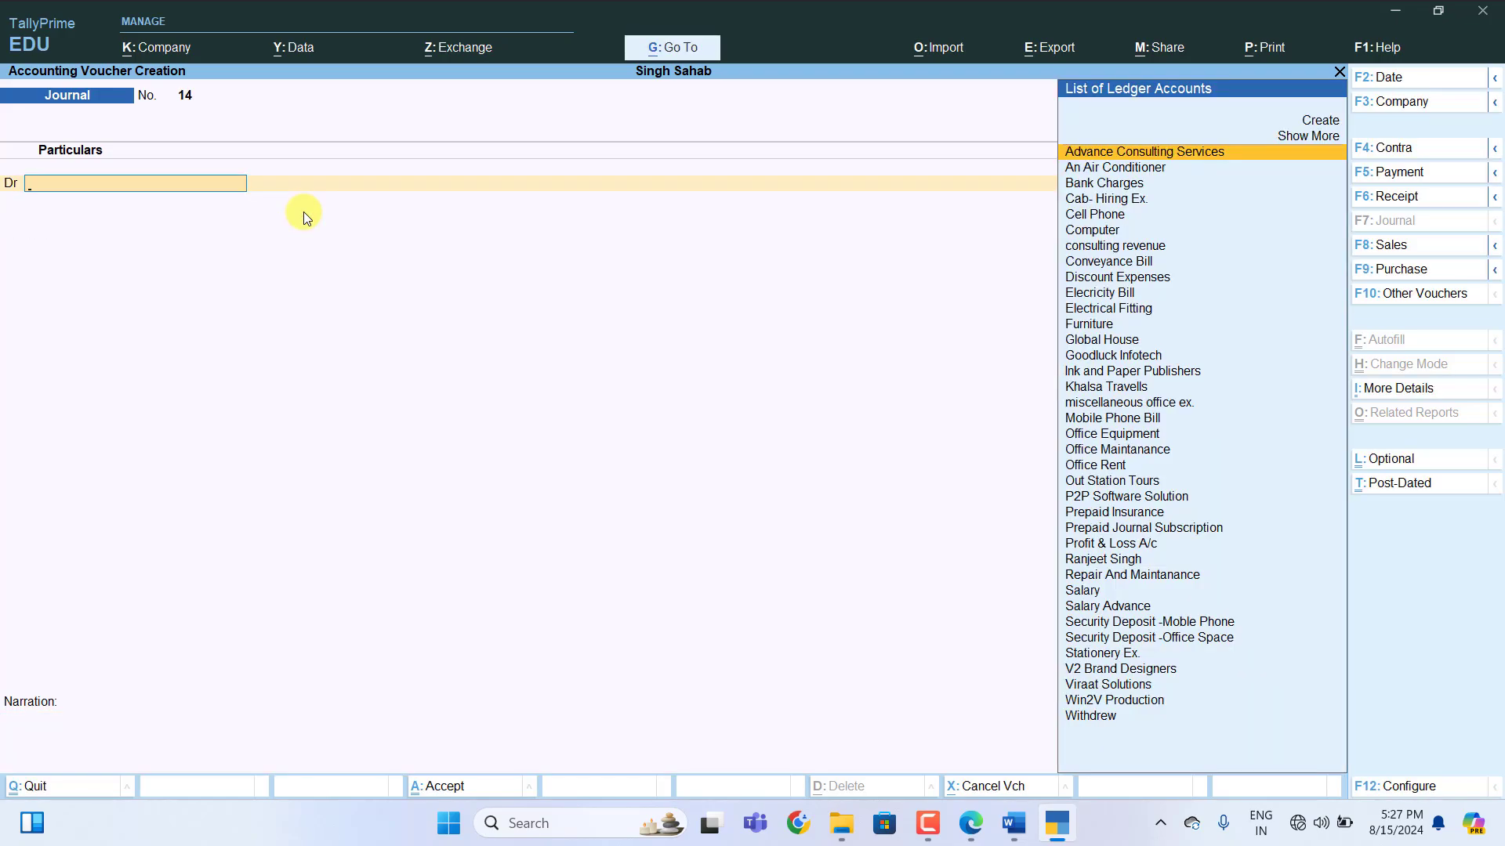
Switch back to the Word document and fill in transaction 111's entry type as "receipt Voucher"
click(1014, 823)
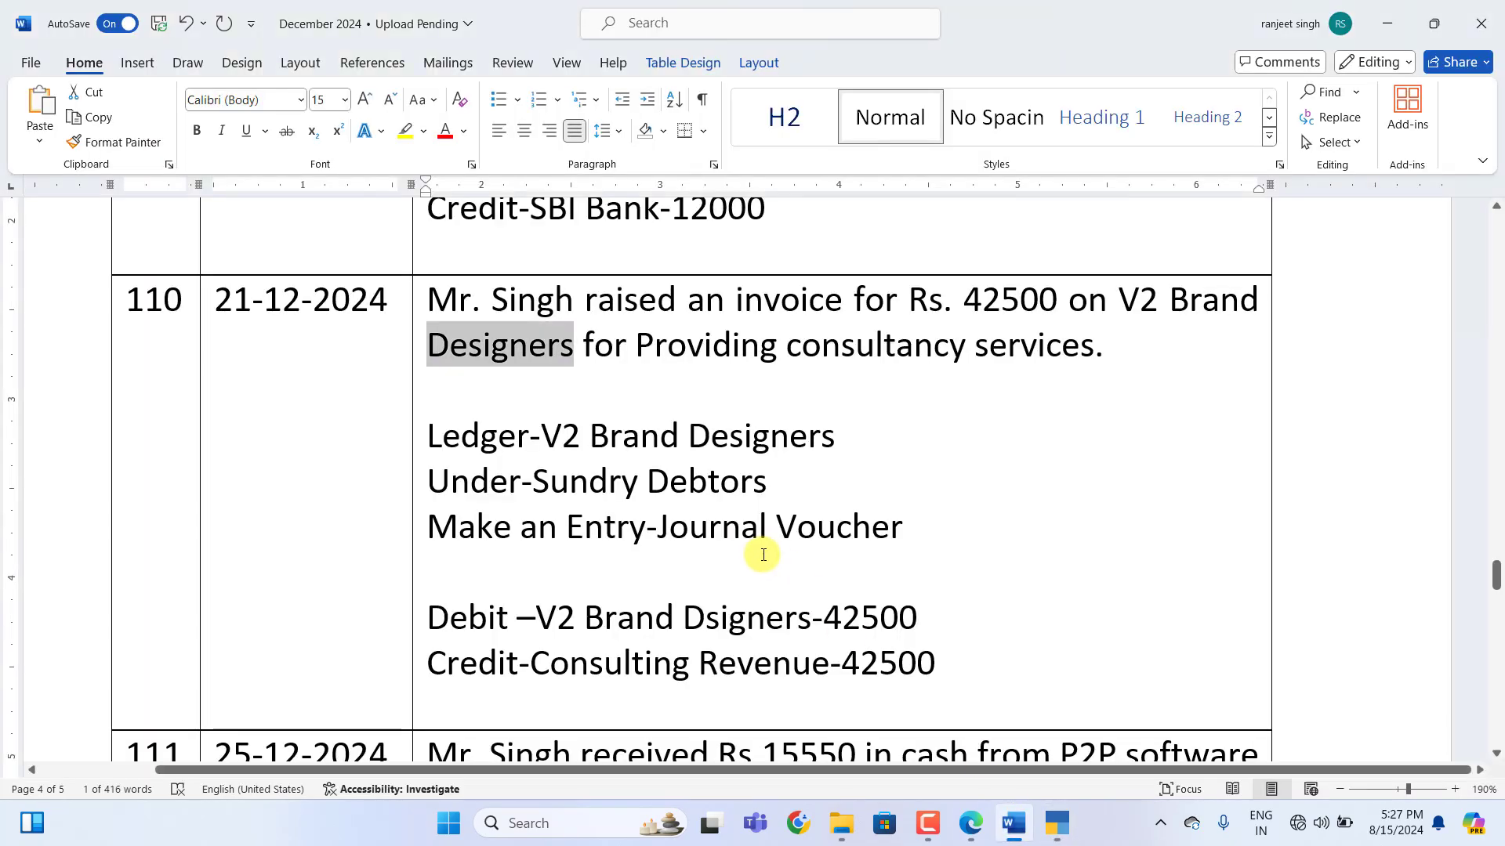
scroll(763, 555, down, 4)
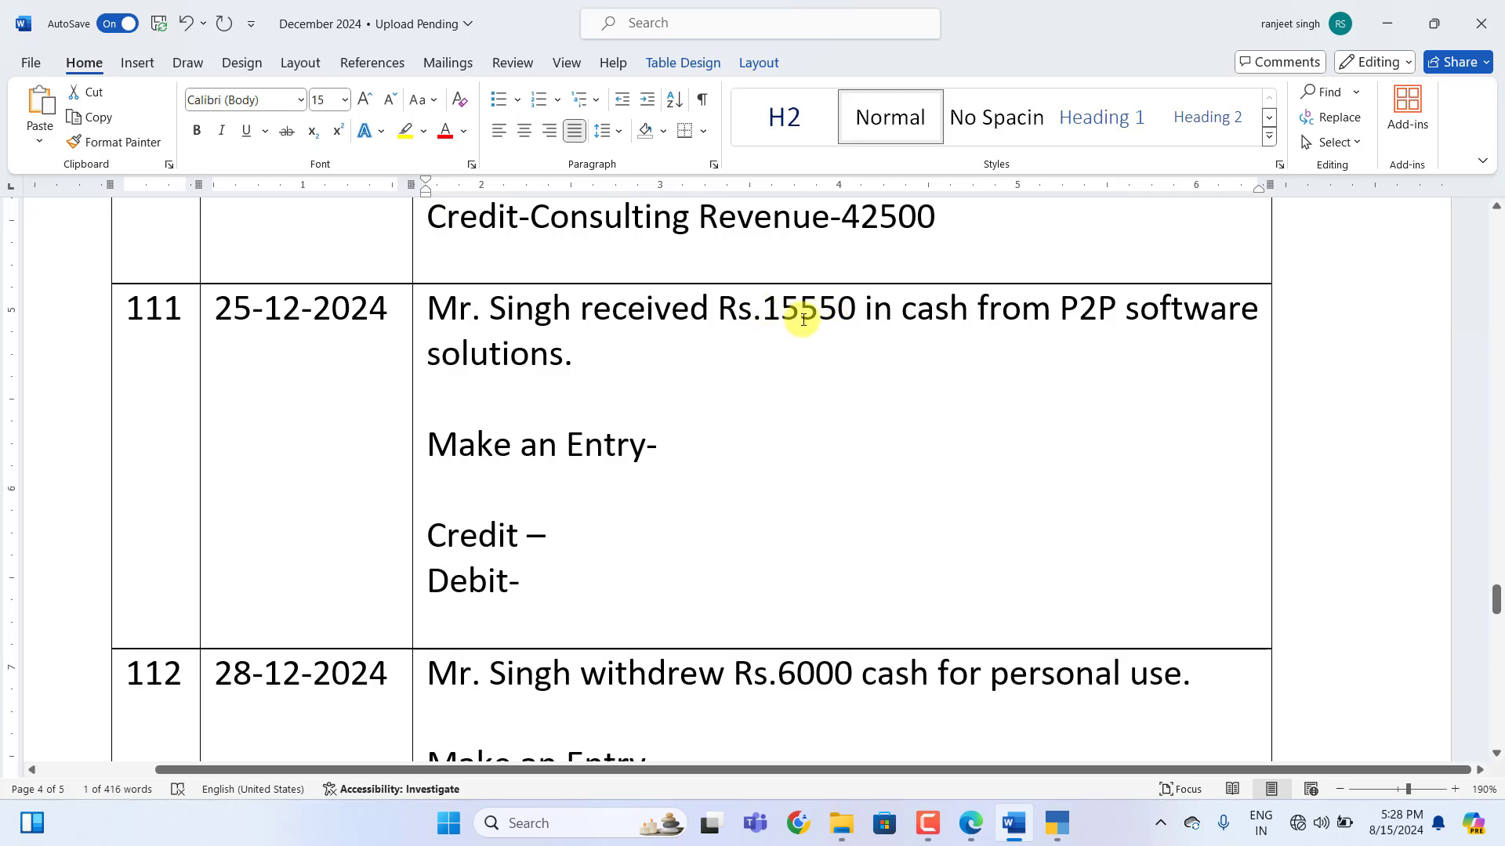
click(1032, 371)
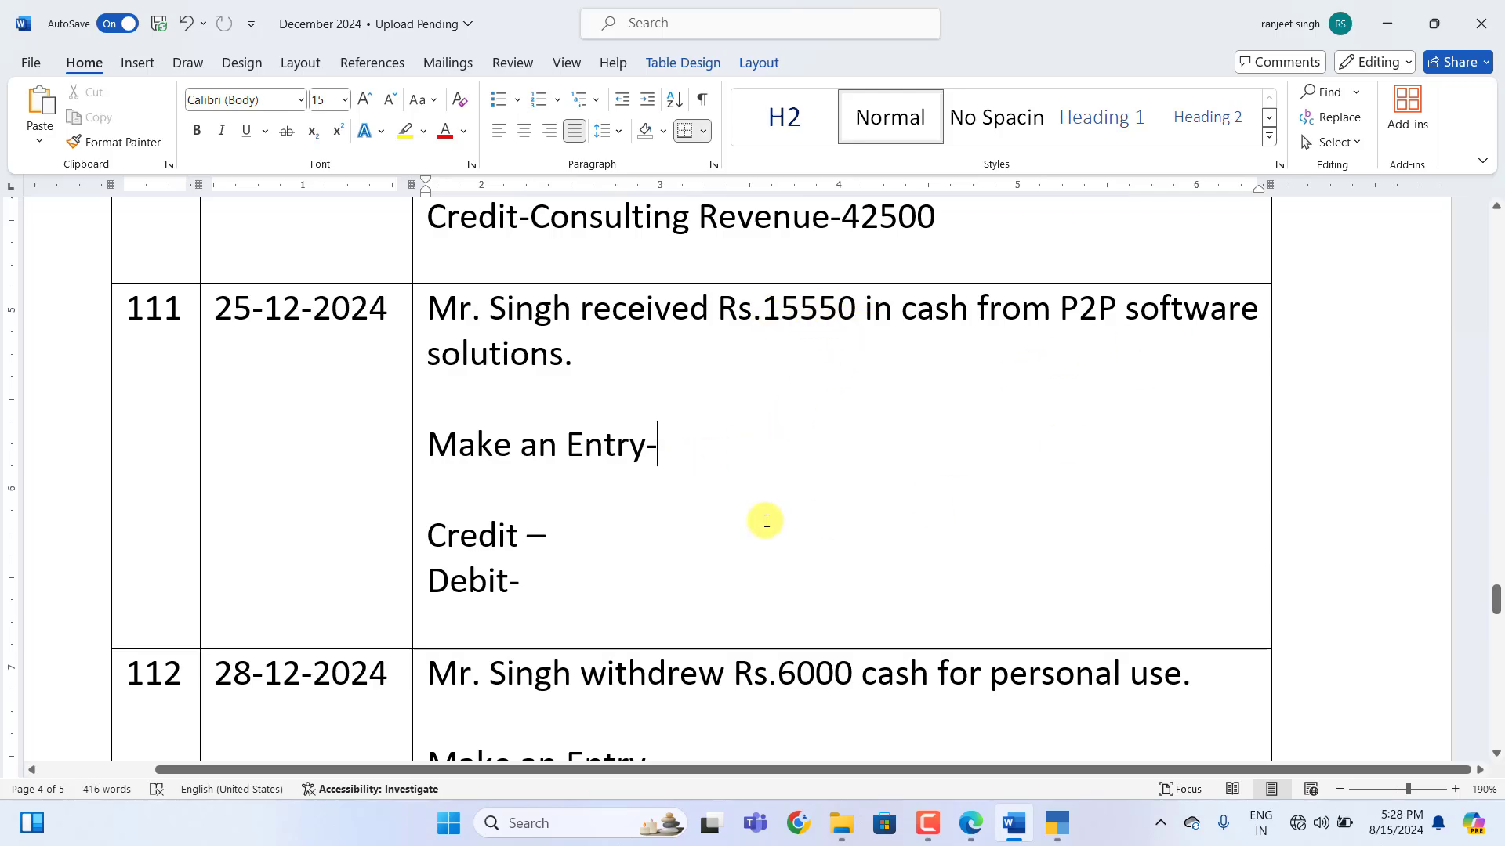
click(747, 473)
text(receipt Voucher)
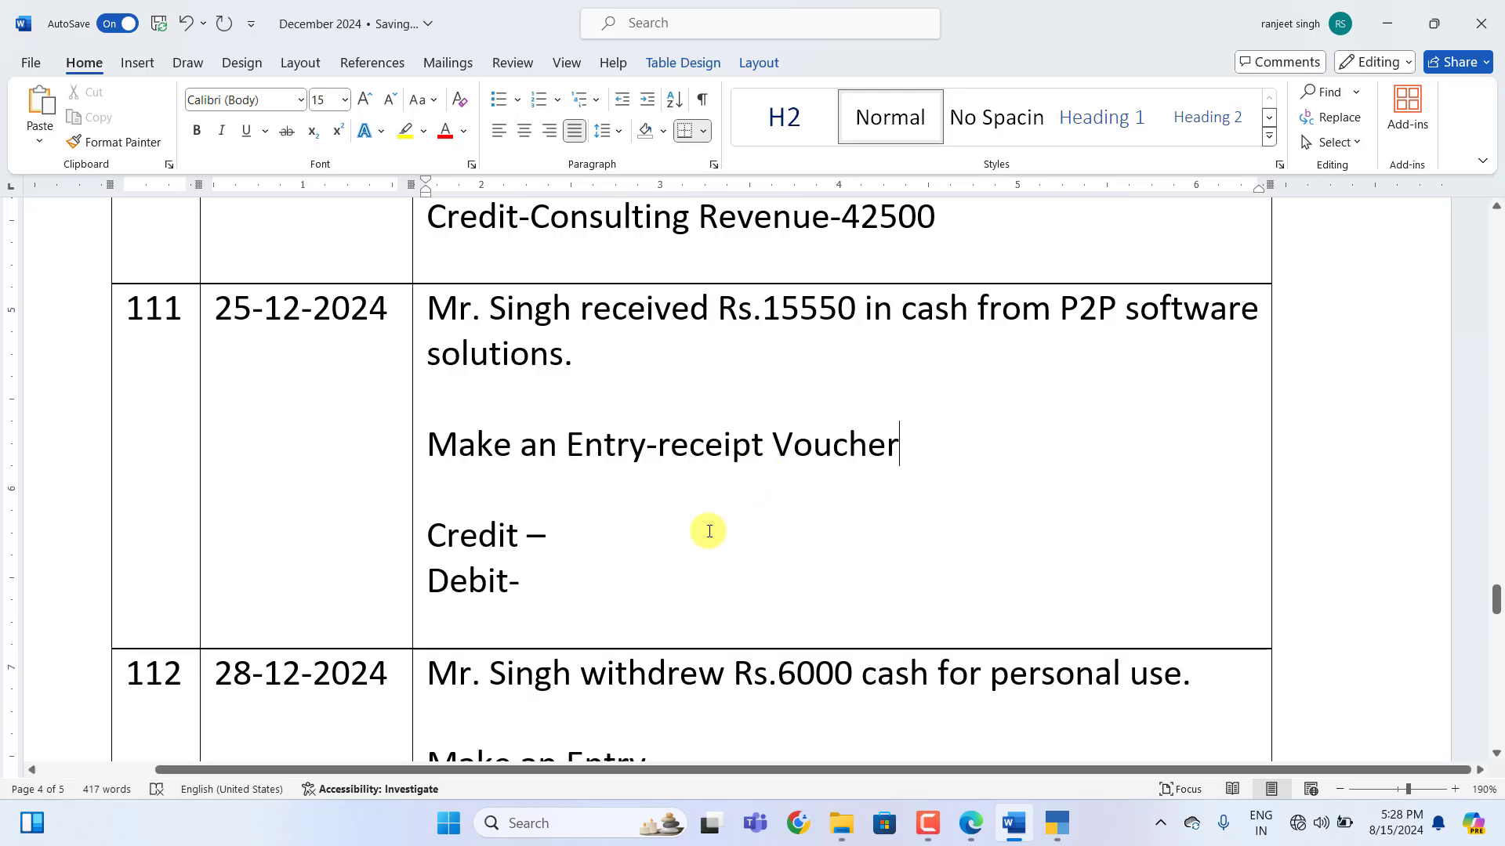
Complete transaction 111's credit line with "P2P Software Solution-15550" and its debit line with "Cash-15550"
click(572, 538)
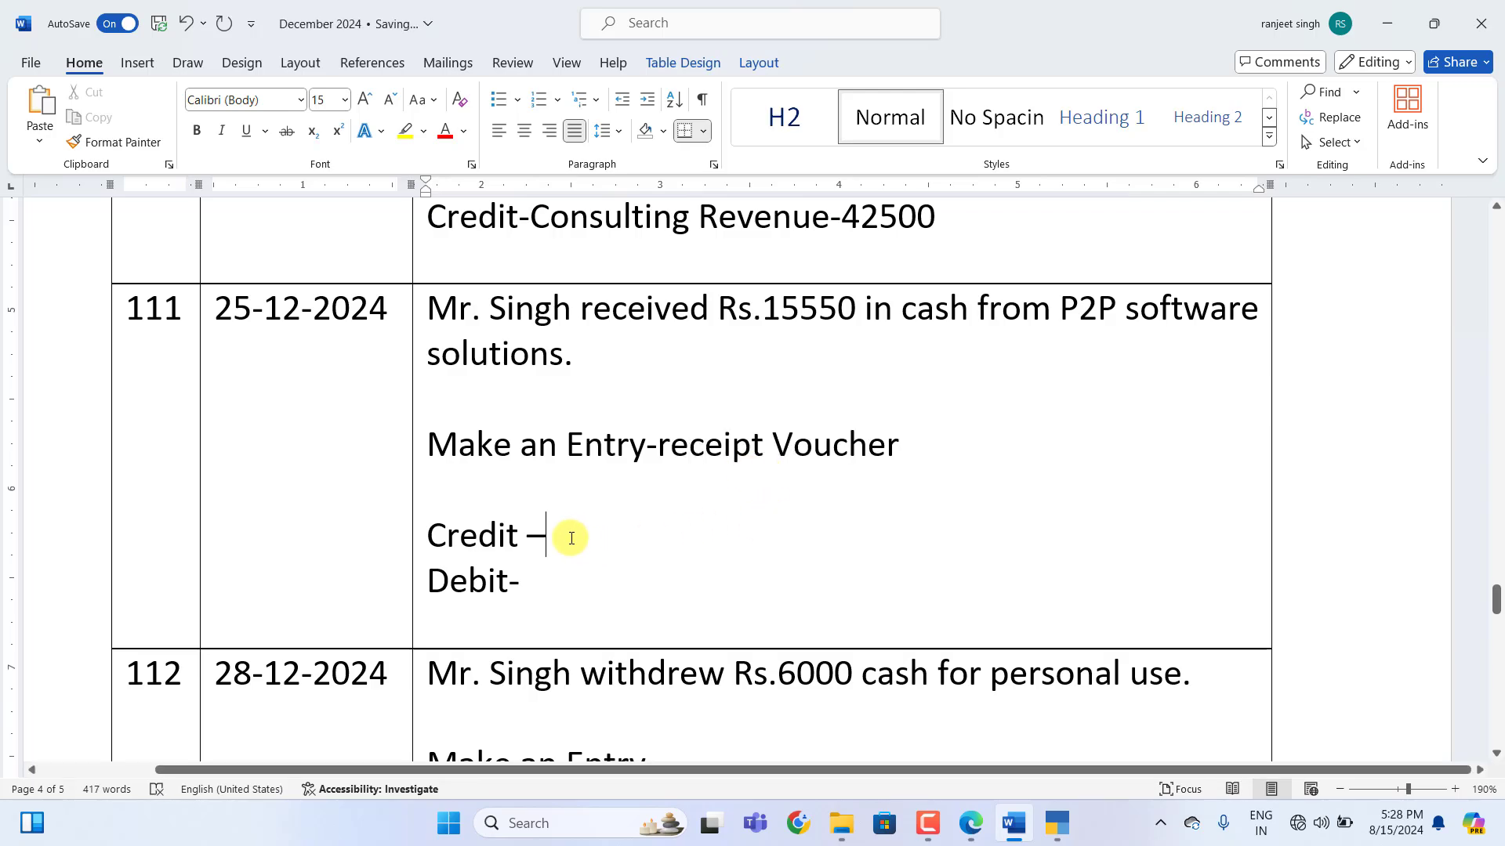
text(P2P Software Solution-)
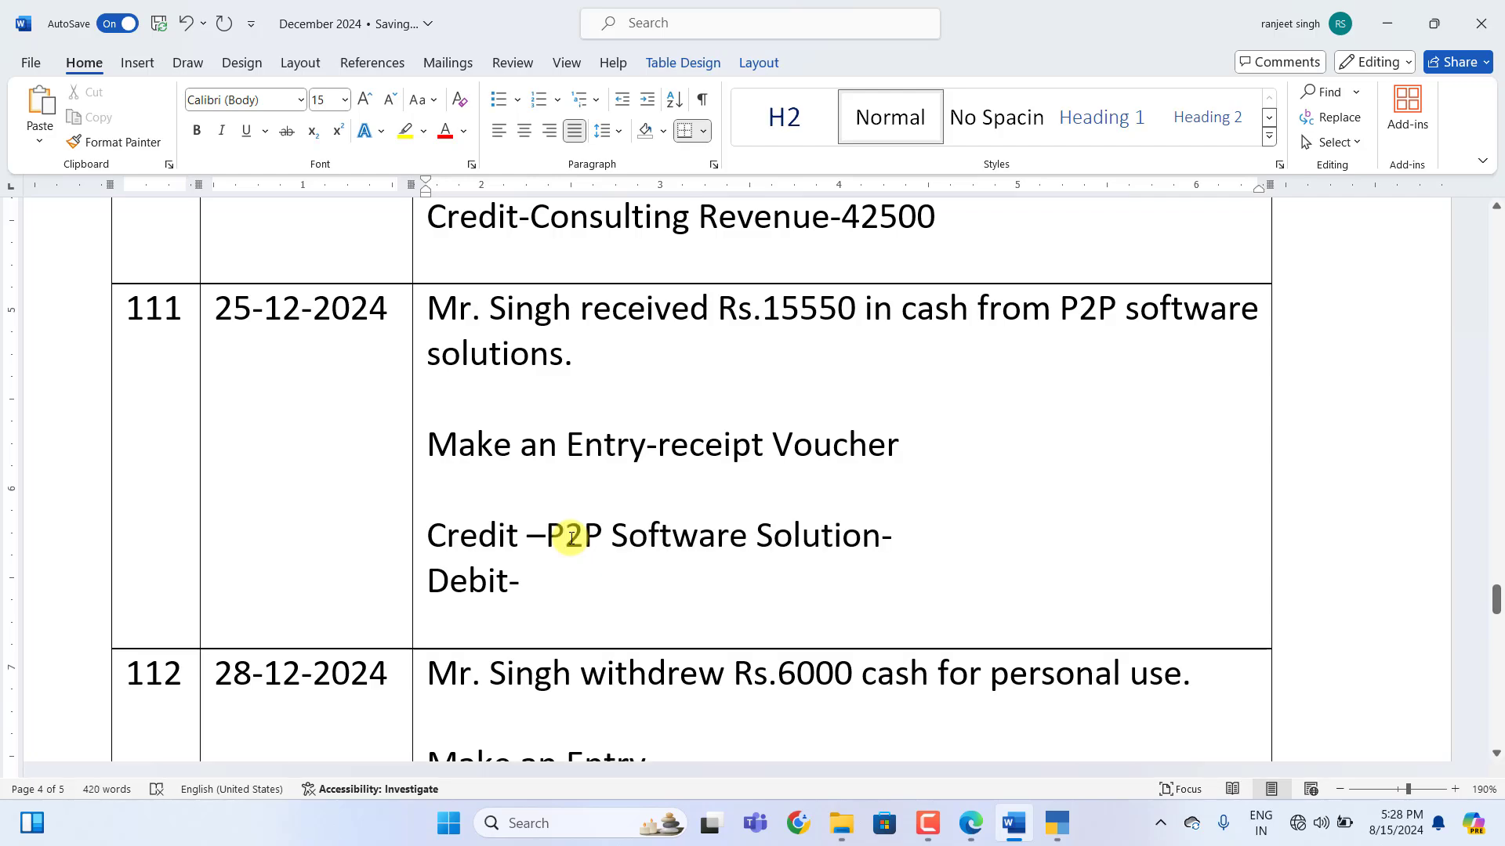
text(15550)
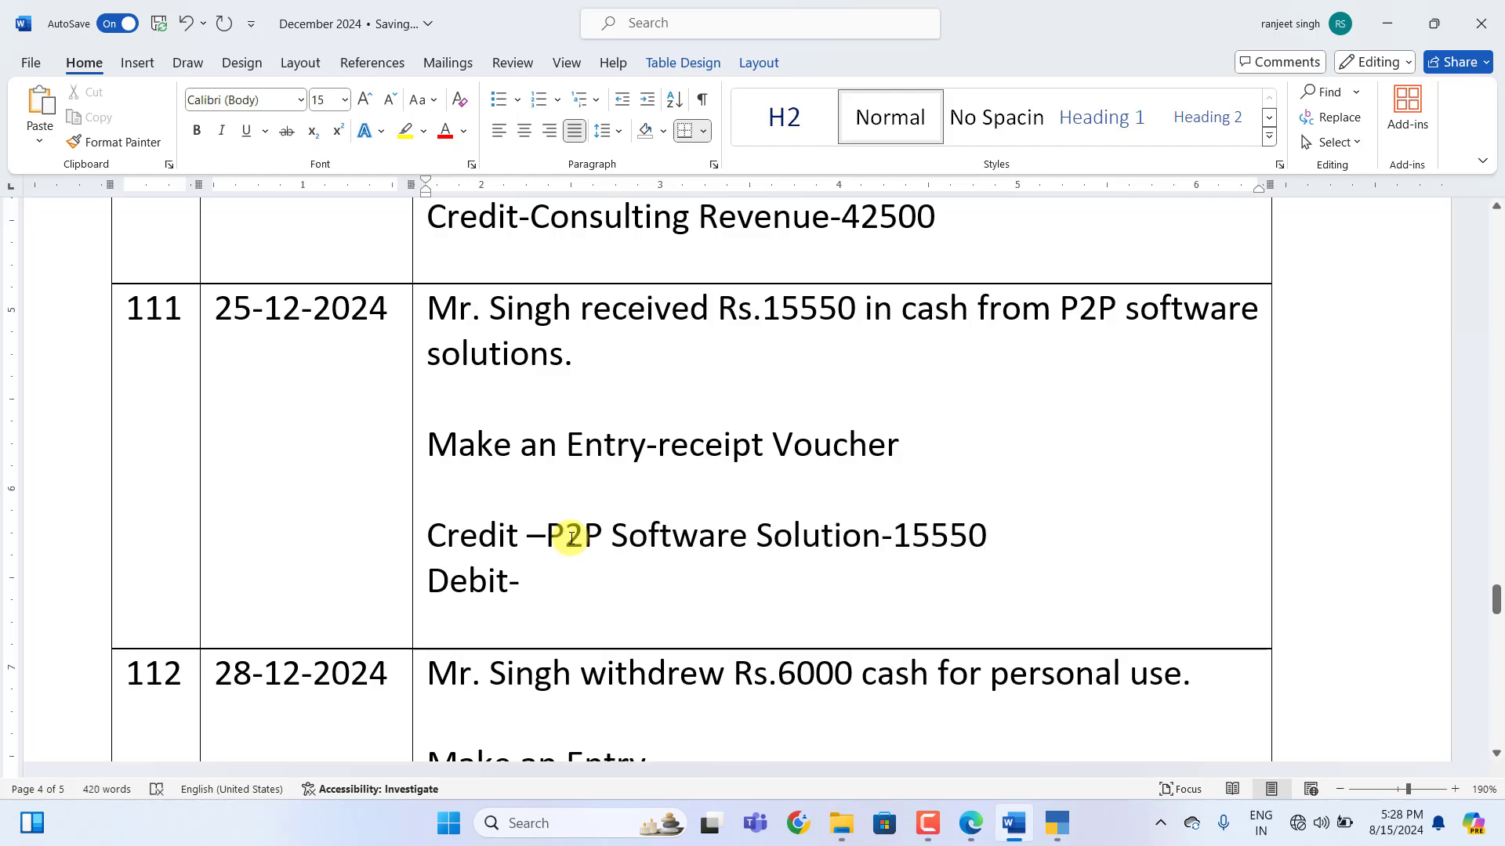
click(515, 591)
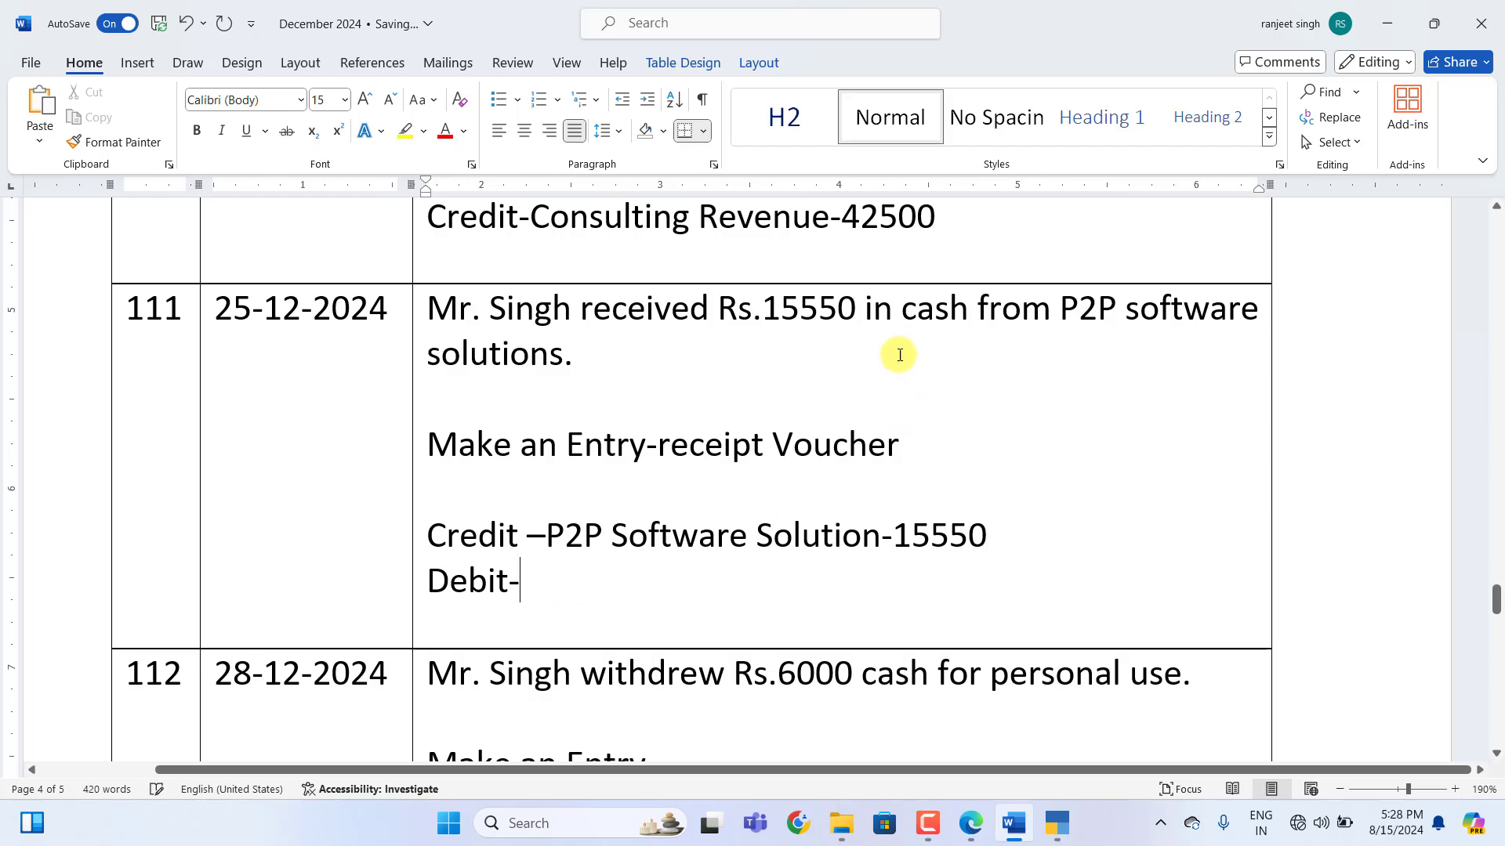
text(C)
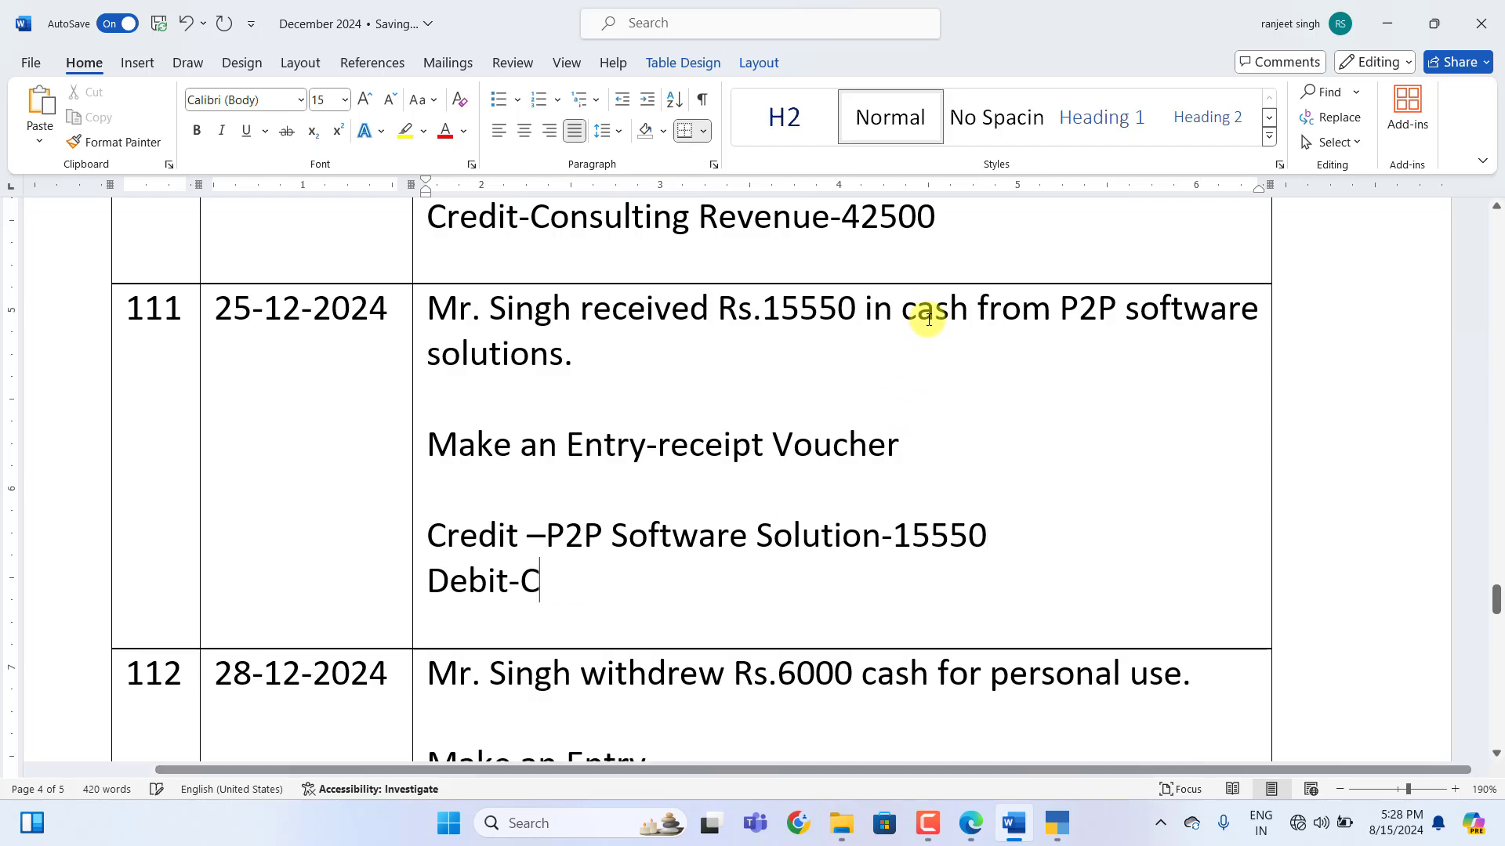
text(ash-1)
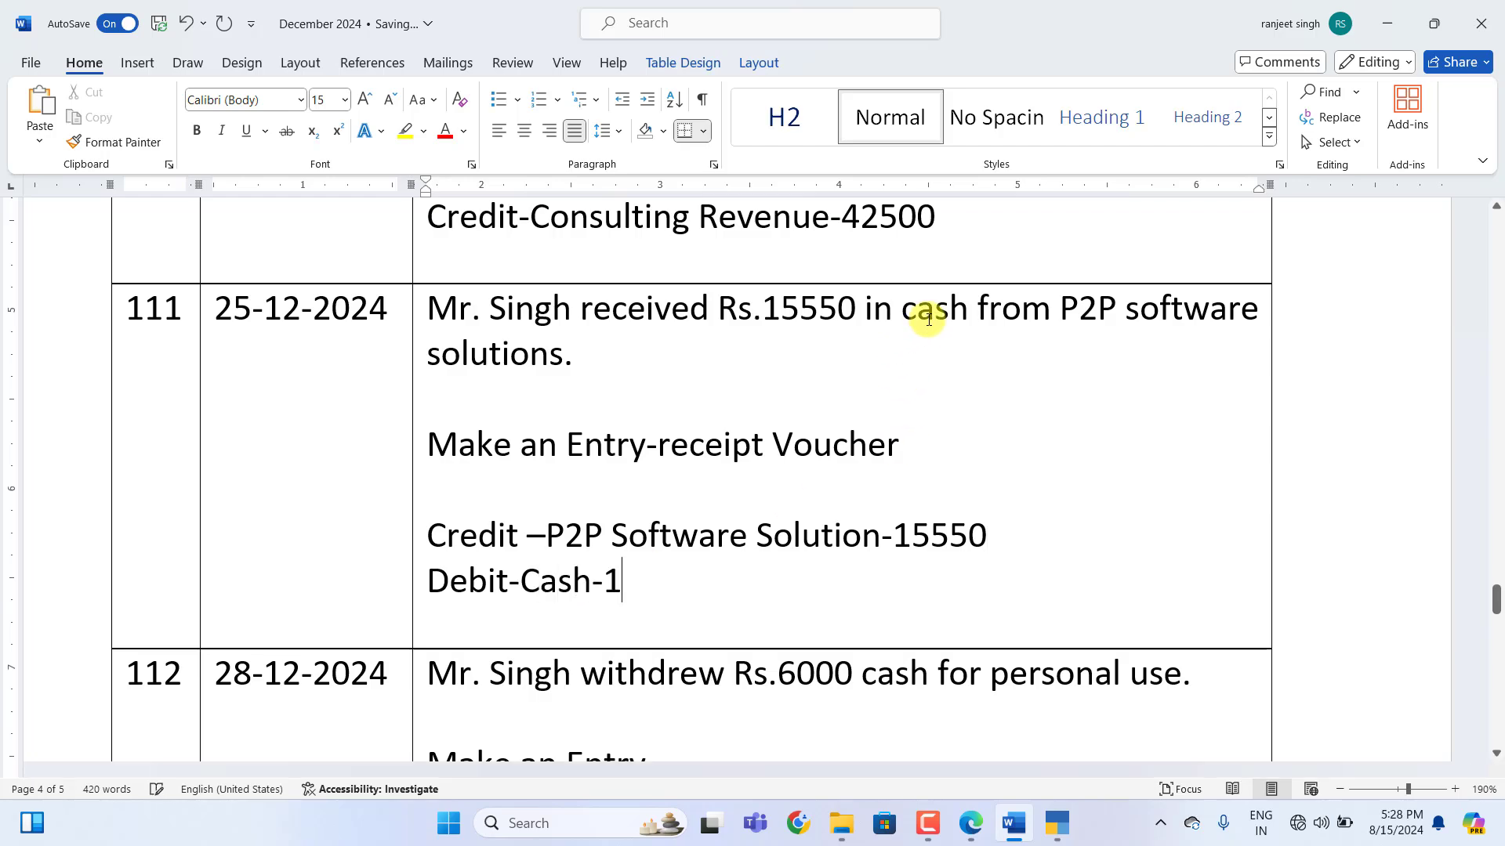
text(5550)
Switch to TallyPrime, change the voucher type to Receipt and choose P2P Software Solution as the credited ledger
click(1056, 823)
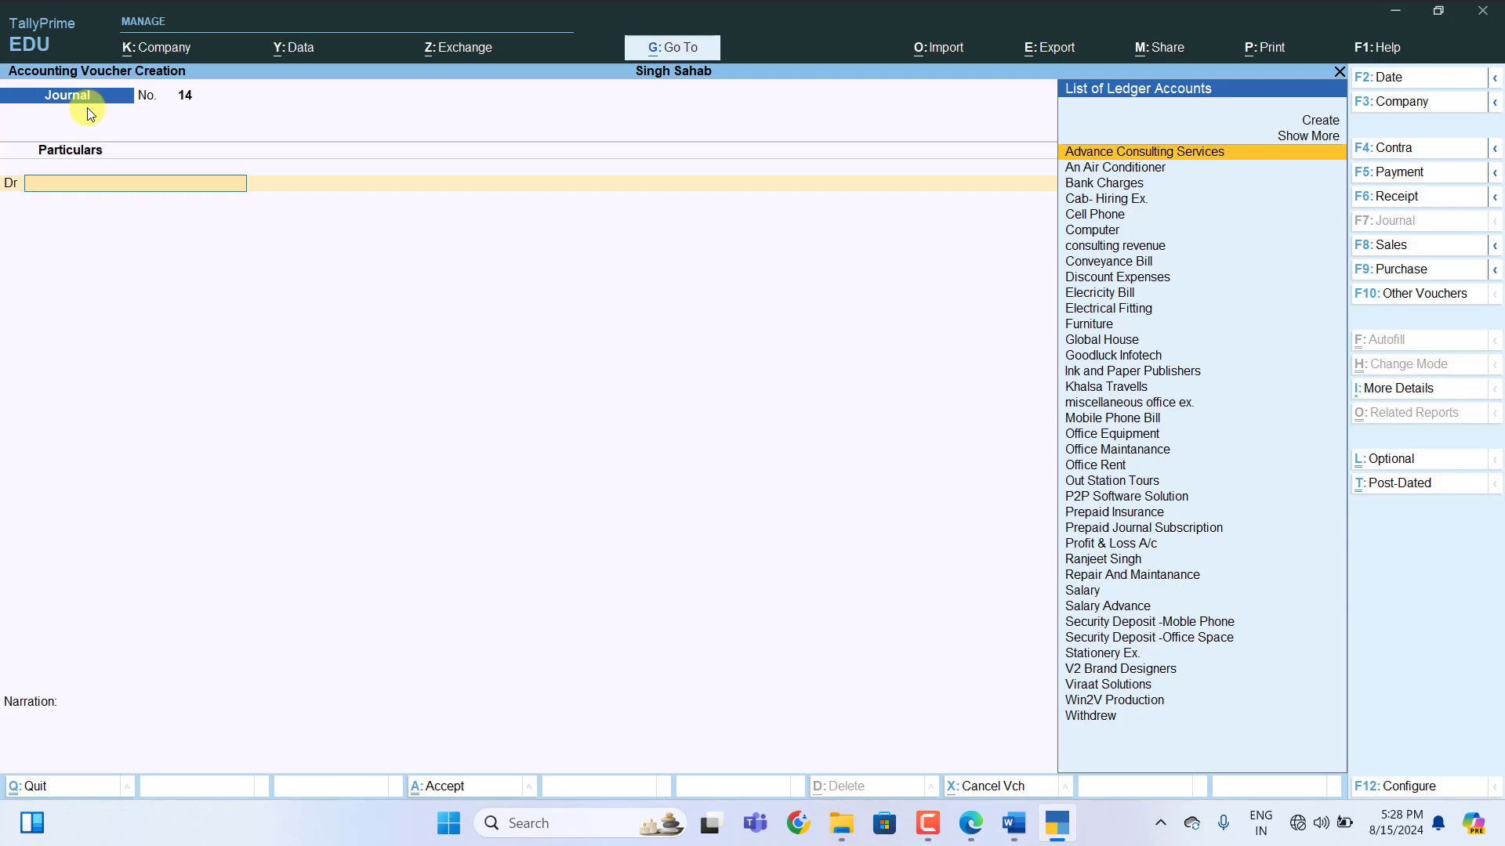
key(F6)
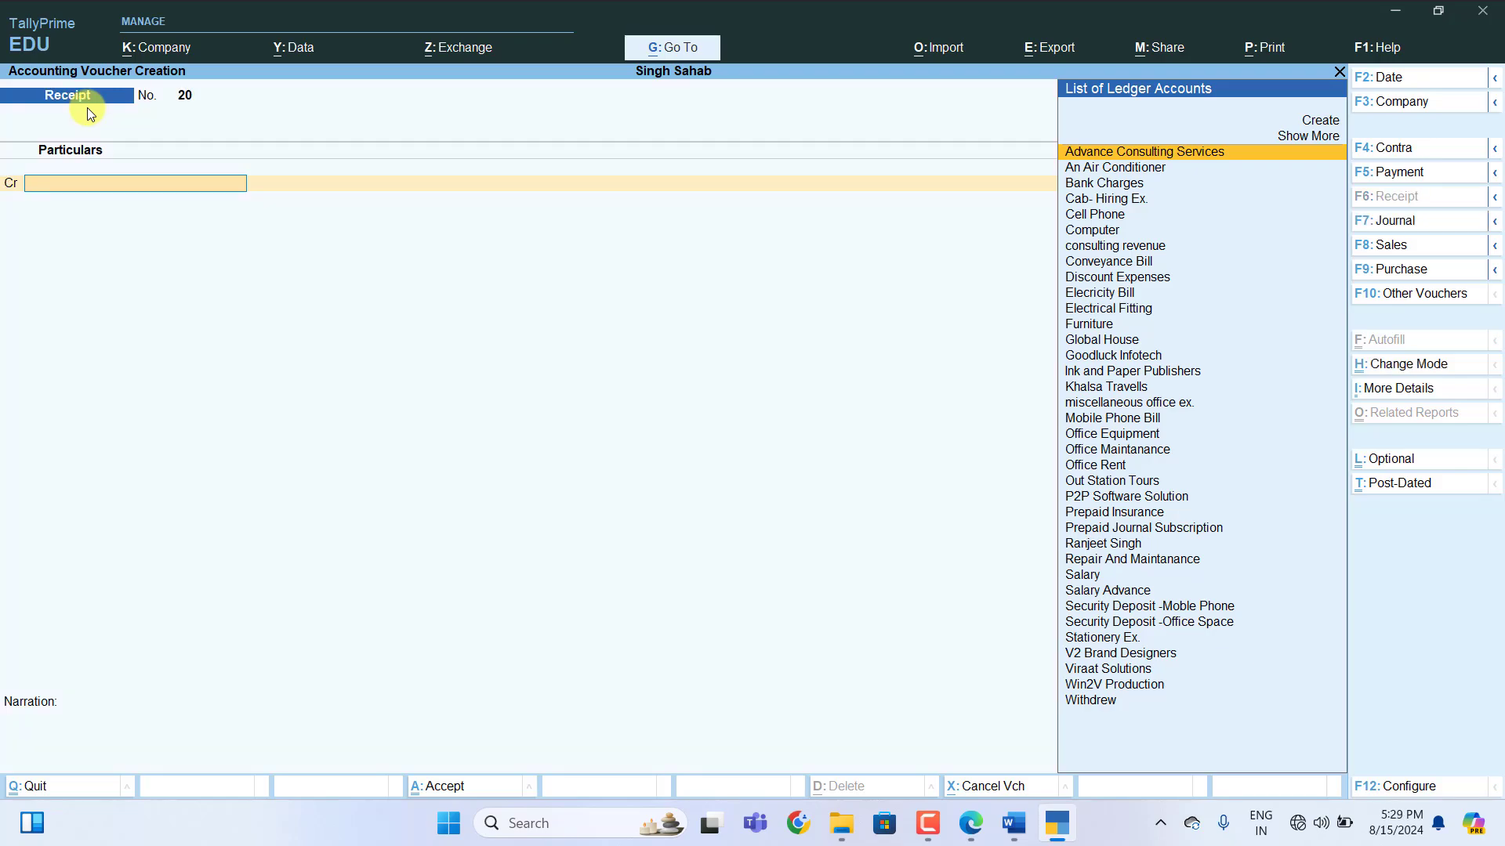
text(P)
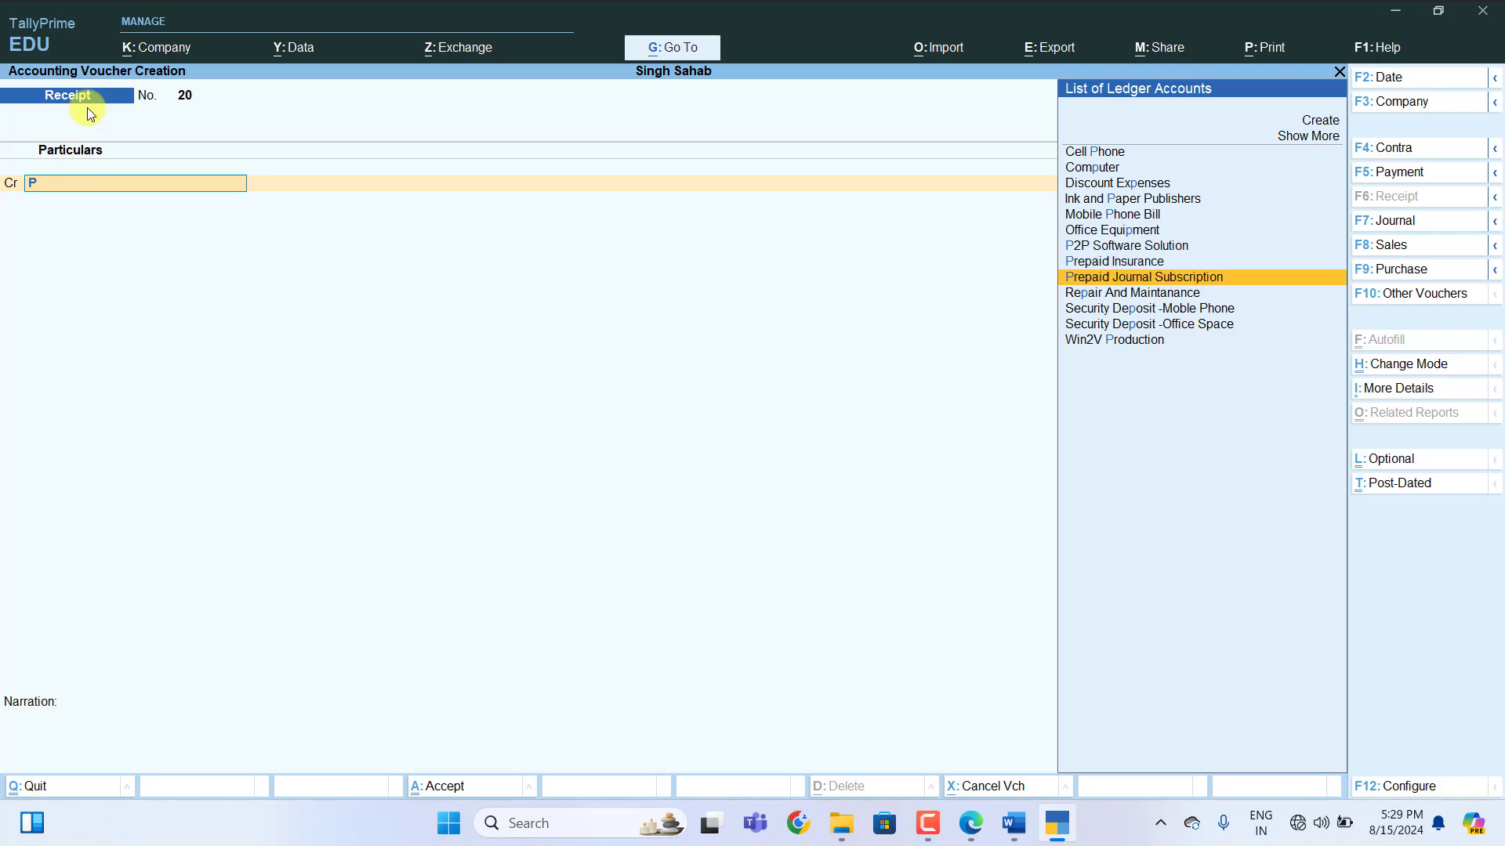
key(Up)
key(Up)
key(Return)
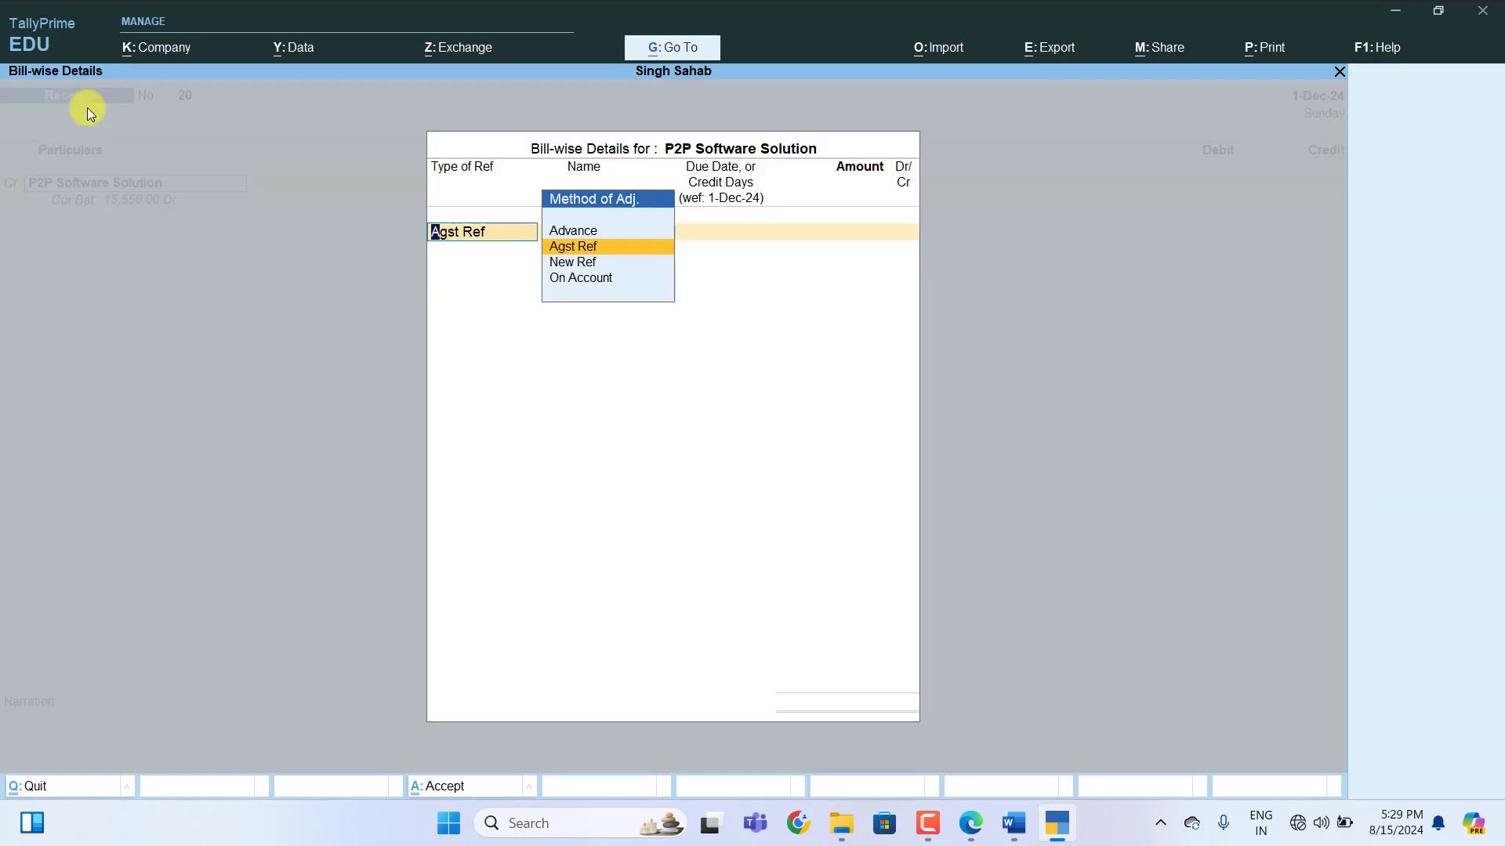
Allocate 15,550 Cr to Agst Ref 3 in P2P Software Solution's bill-wise details and end the list
key(Return)
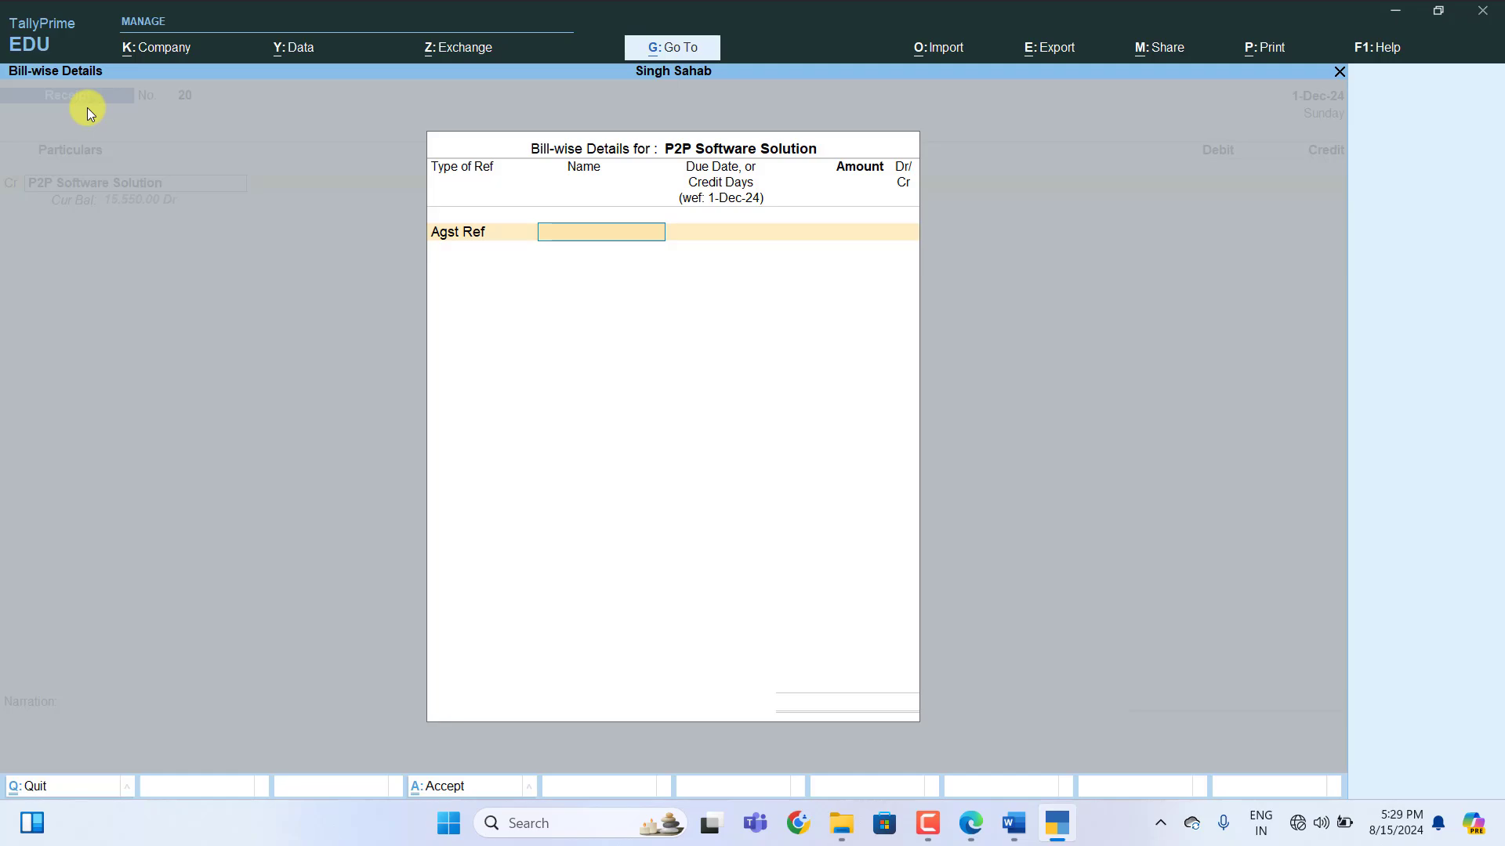
key(Return)
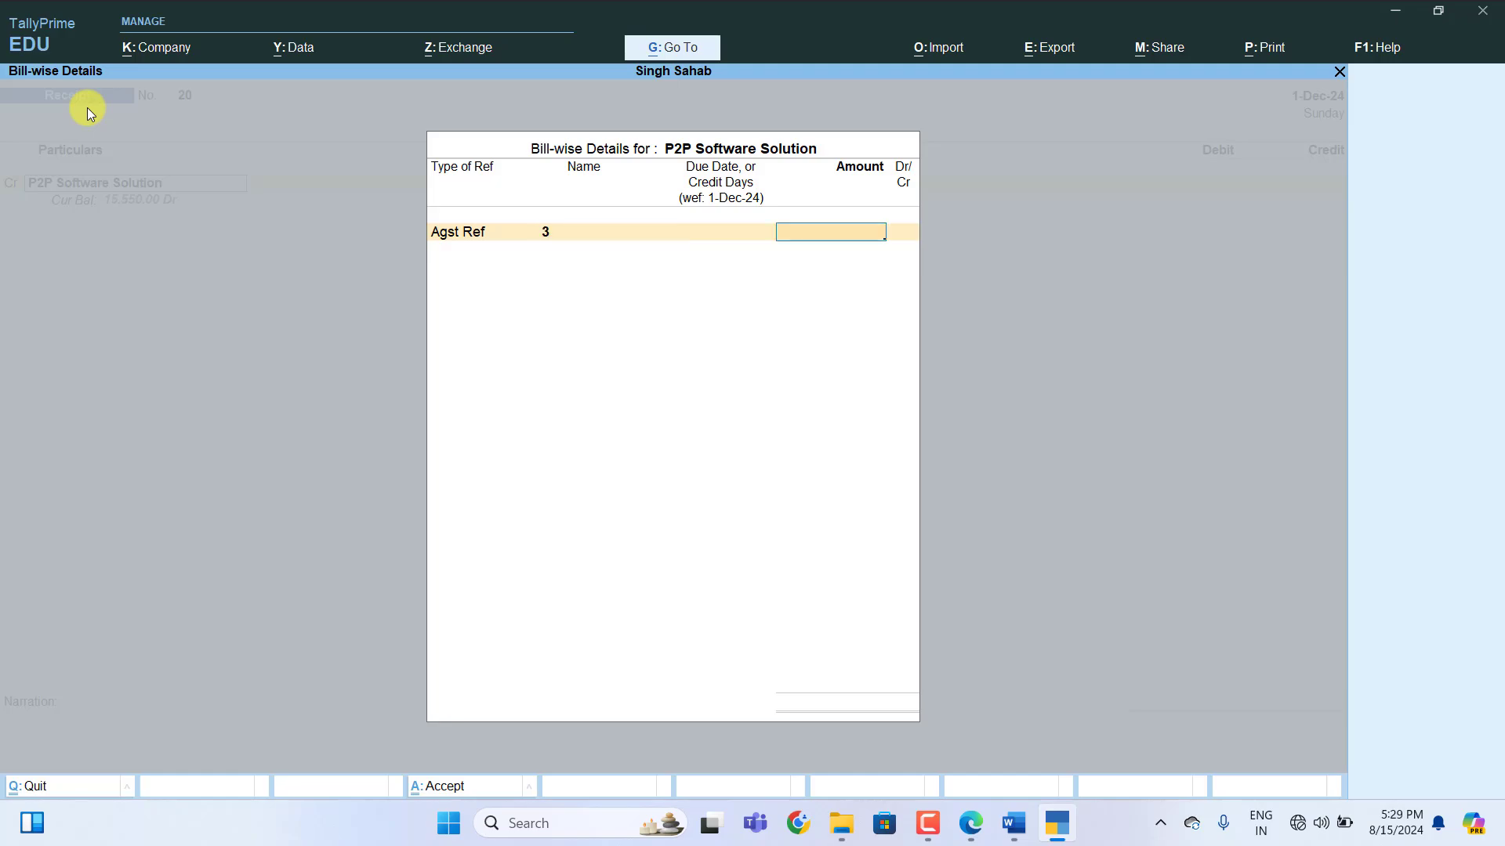
text(15,550)
key(Return)
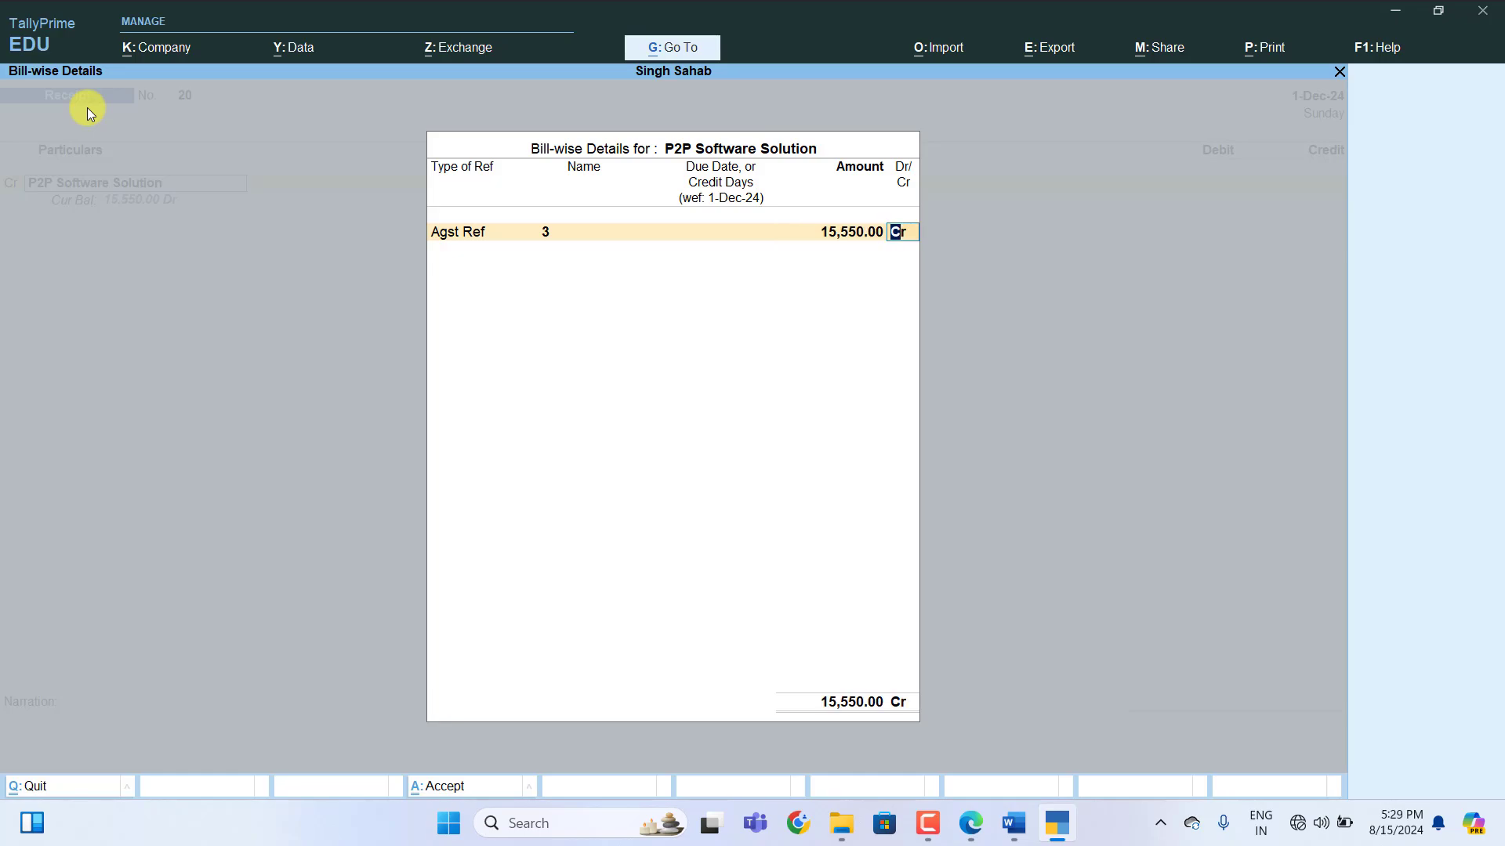
key(Return)
key(Return)
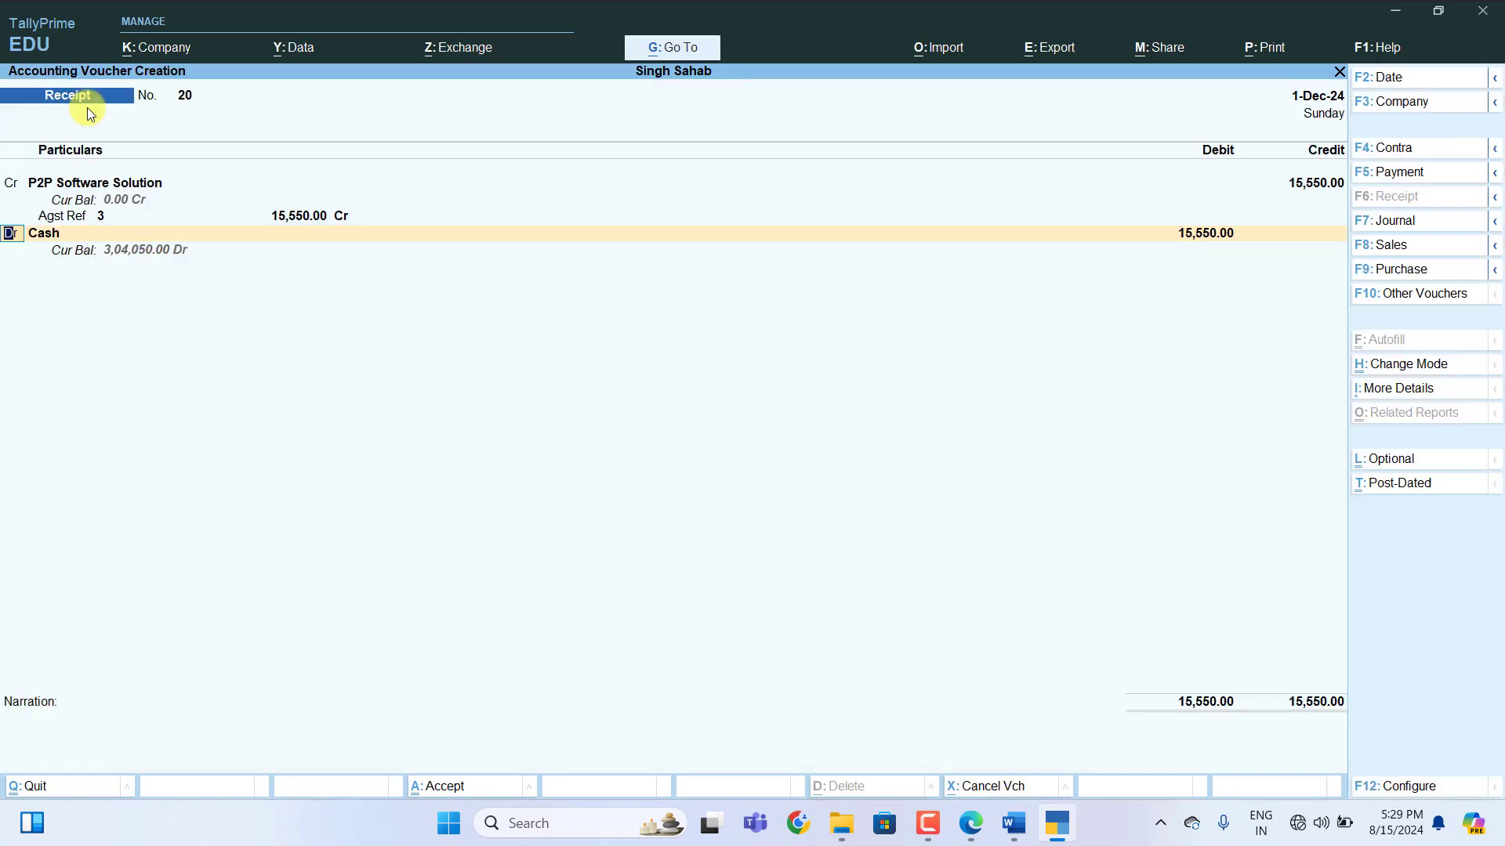
Debit Cash with 15,550 and accept the receipt voucher without a narration
key(Return)
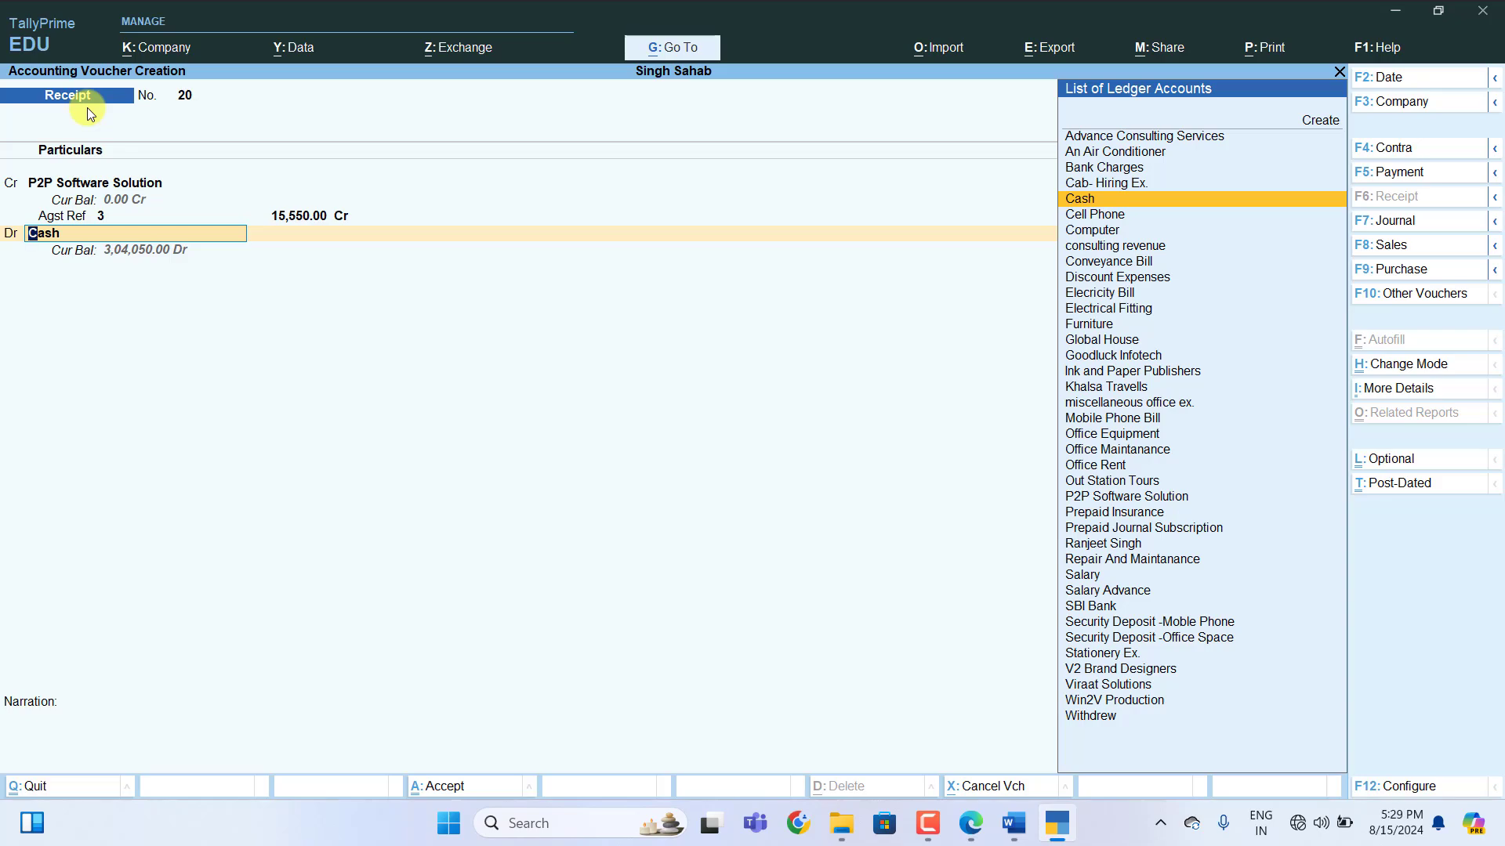
key(Return)
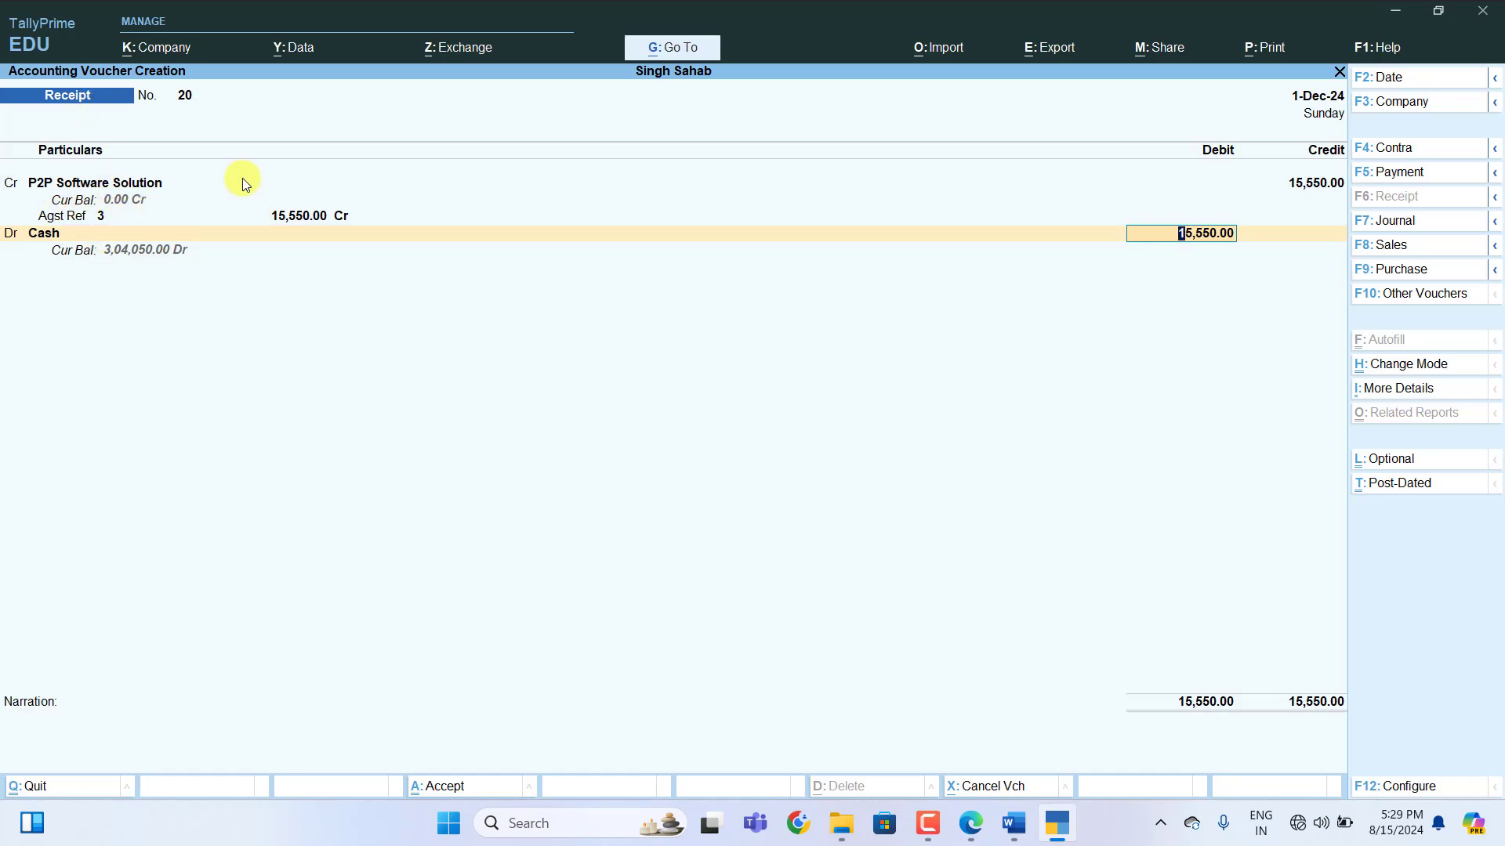
key(Return)
key(Return)
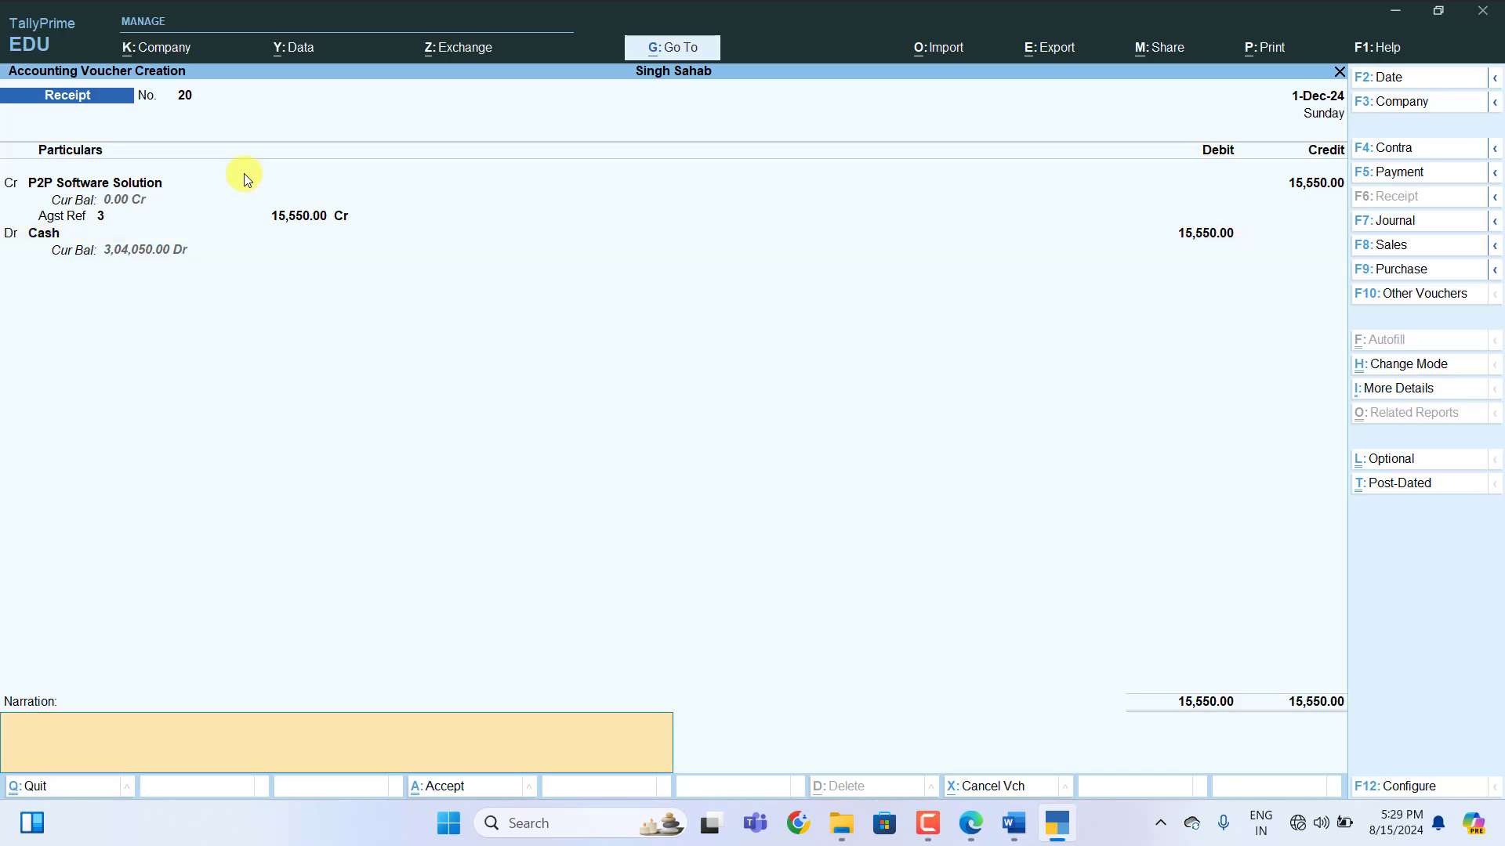
key(Return)
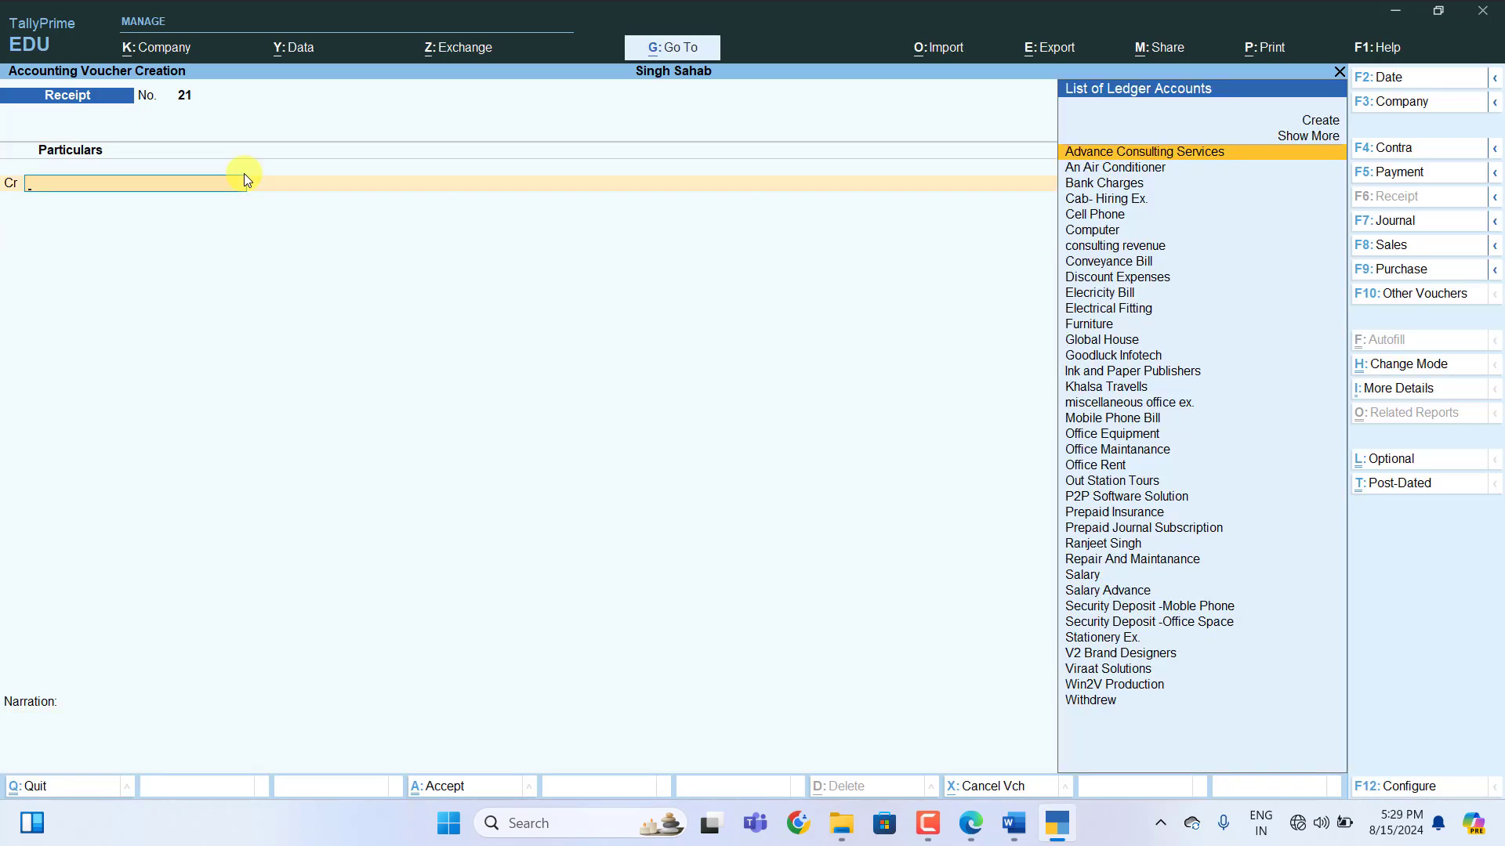
Switch back to the Word document and fill in transaction 112's entry type as "payment Voucher"
click(1013, 823)
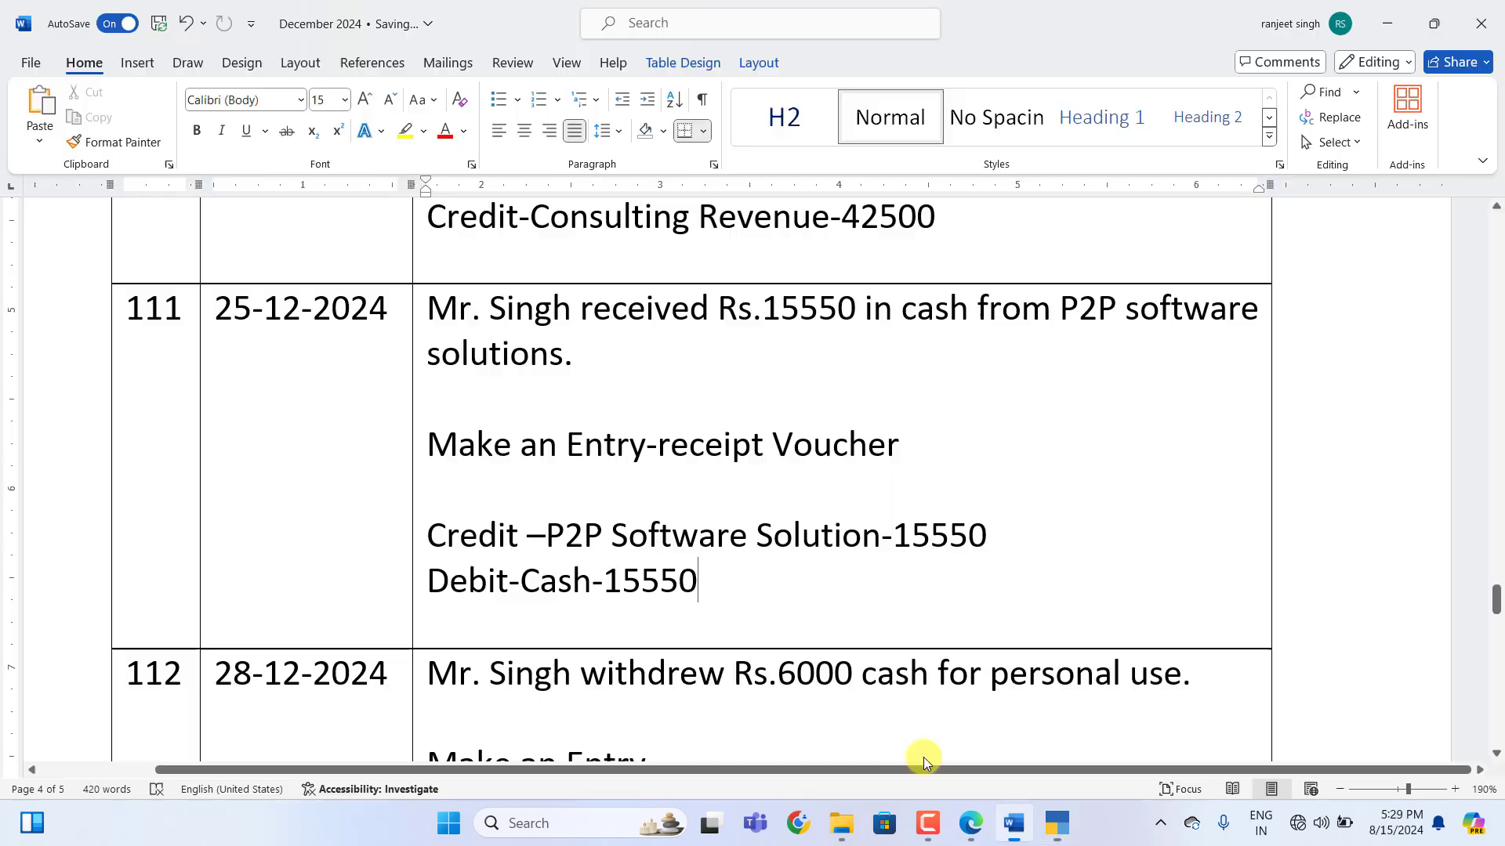
scroll(614, 423, down, 3)
scroll(614, 435, down, 2)
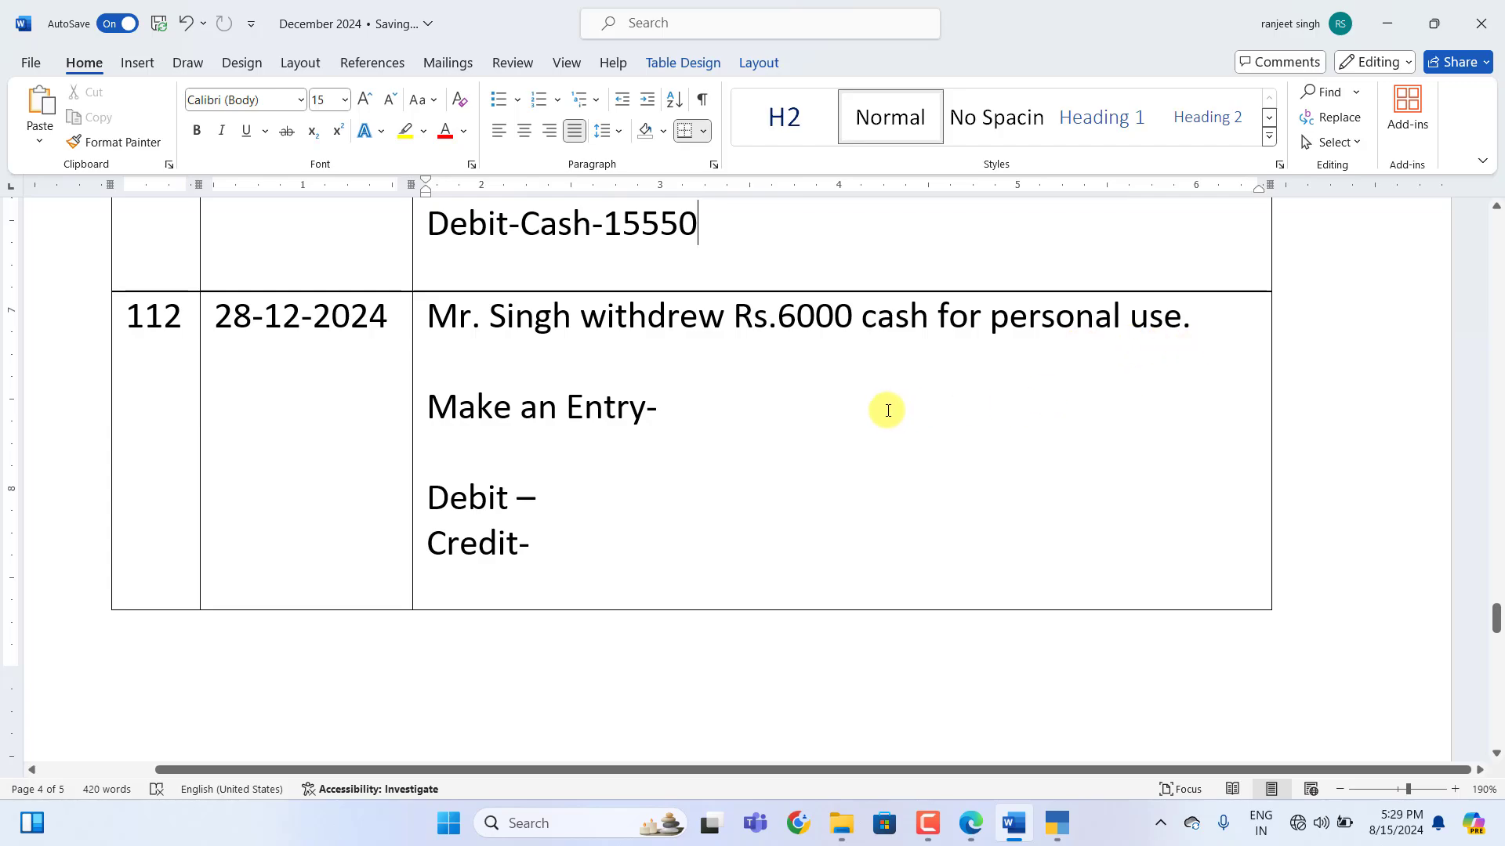
click(676, 409)
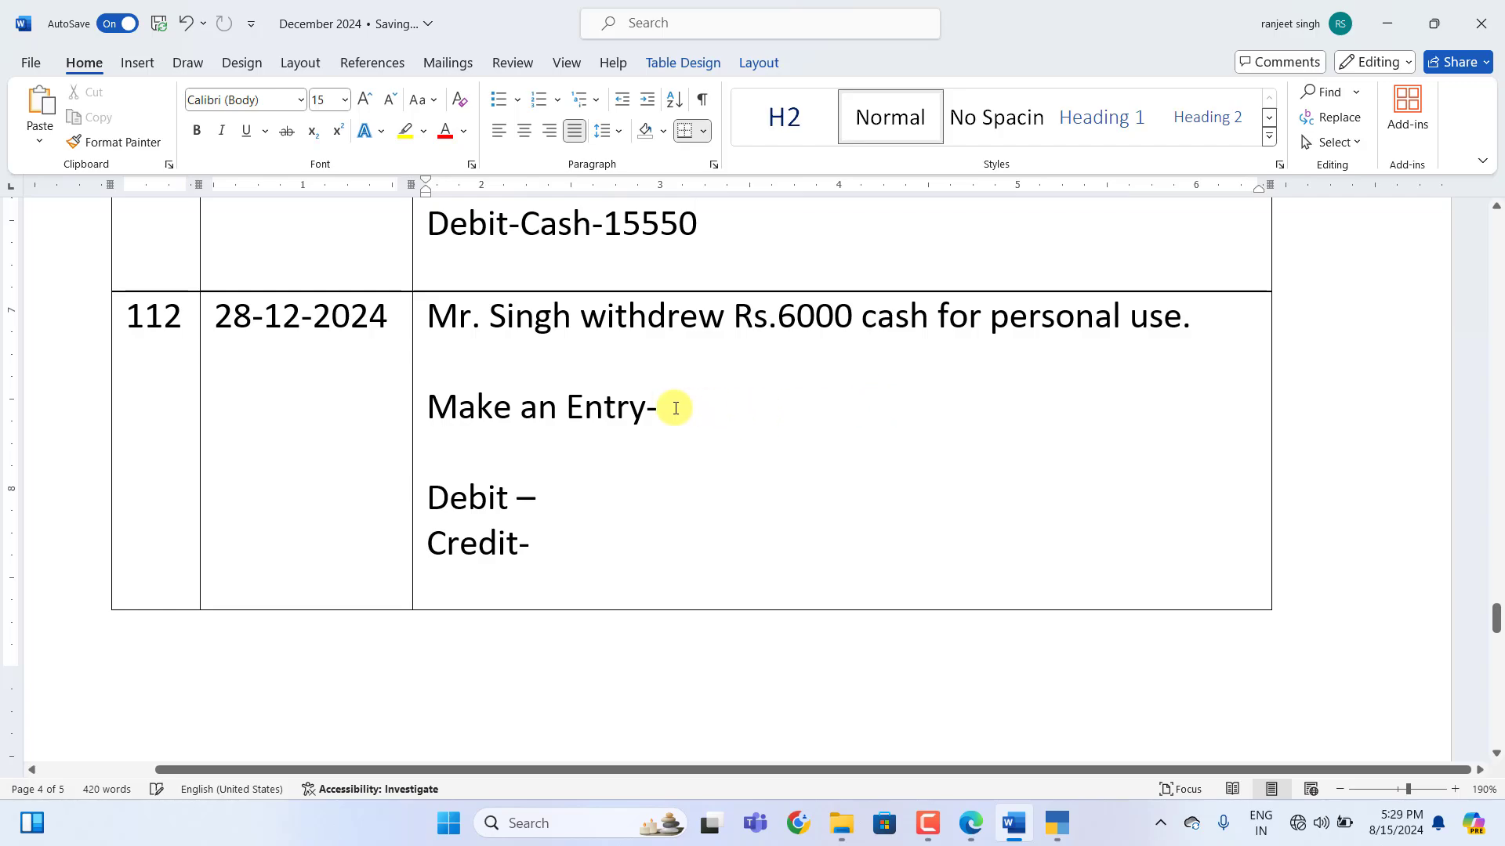
text(payment)
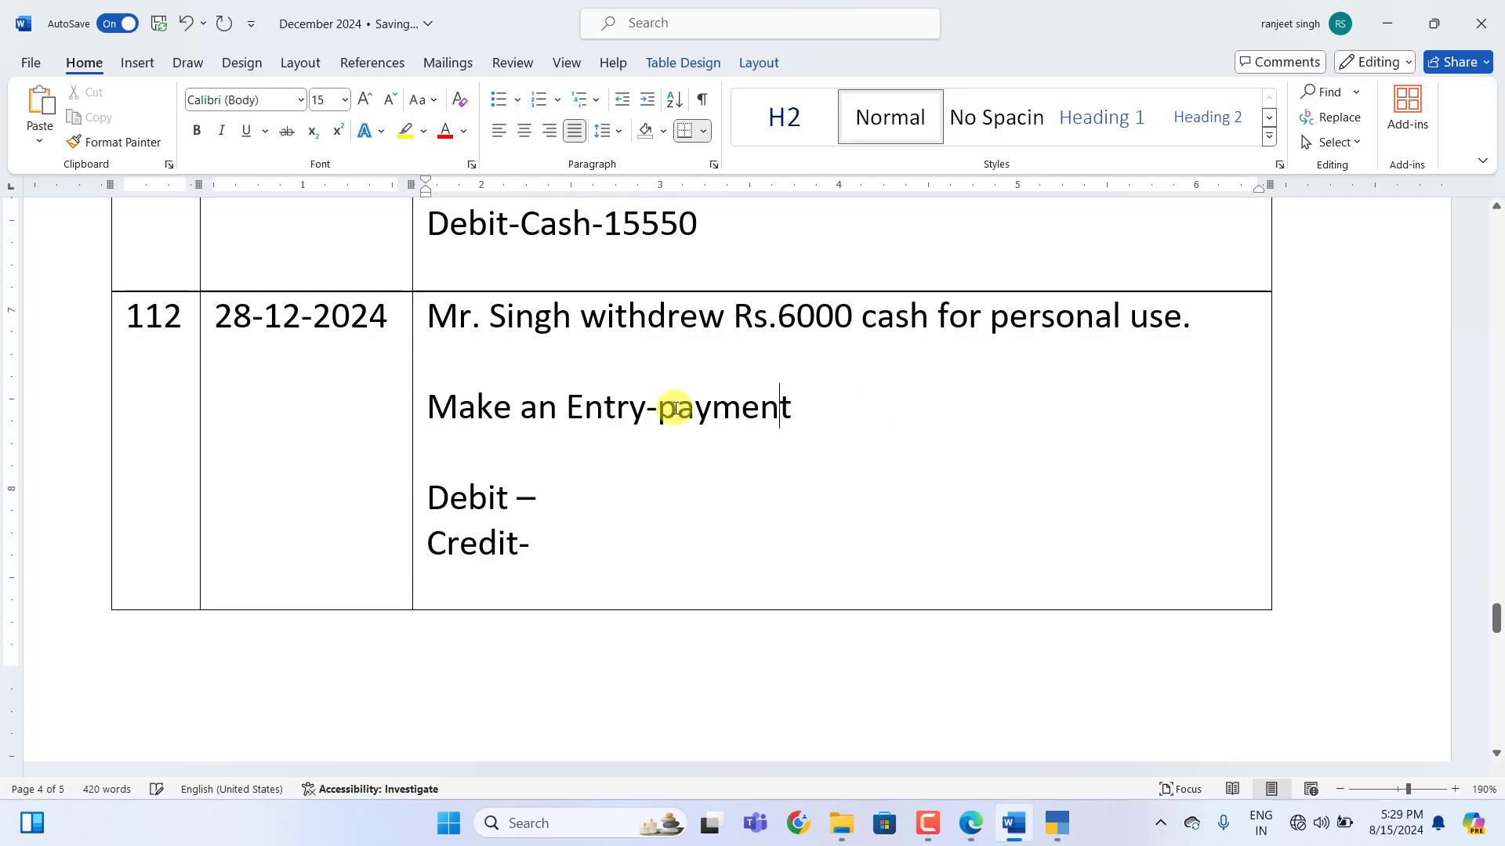
text( Voucher)
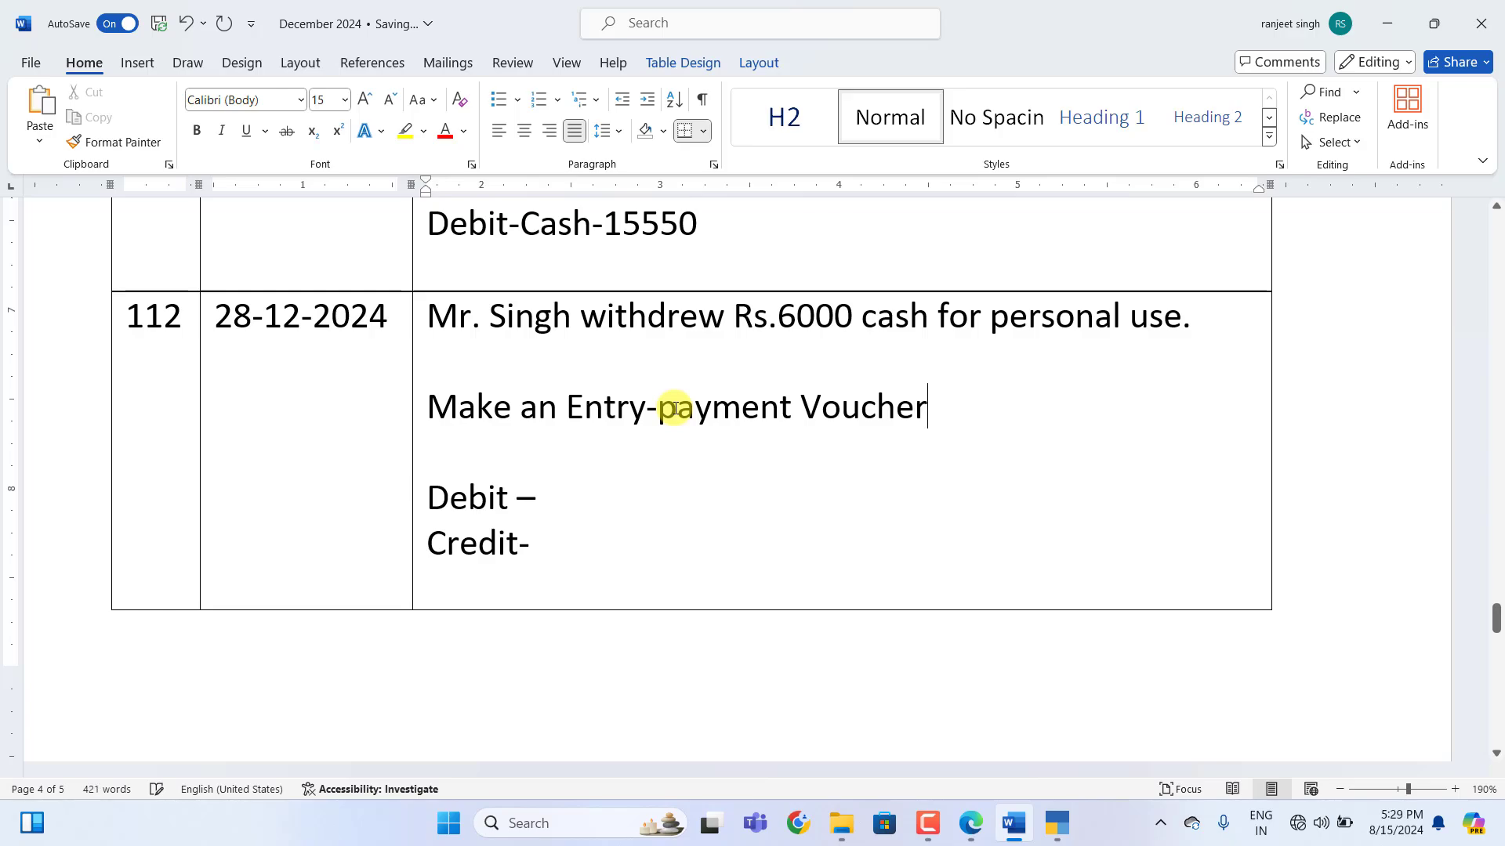
Complete transaction 112's debit line with "Withdrew-6000" and its credit line with "Cash-6000"
click(548, 506)
text(Wi)
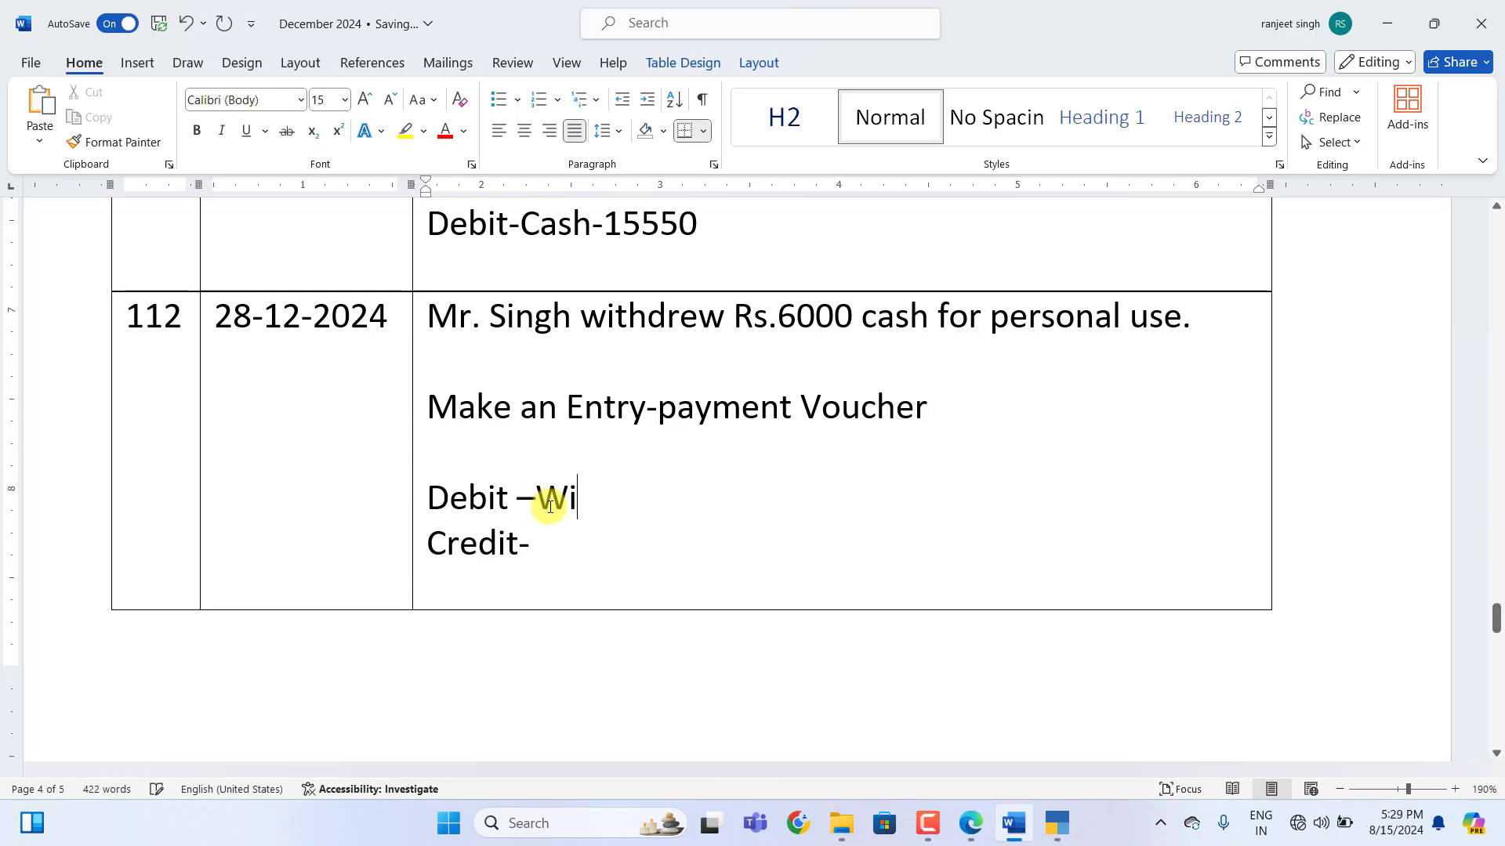
text(thdrew-6000)
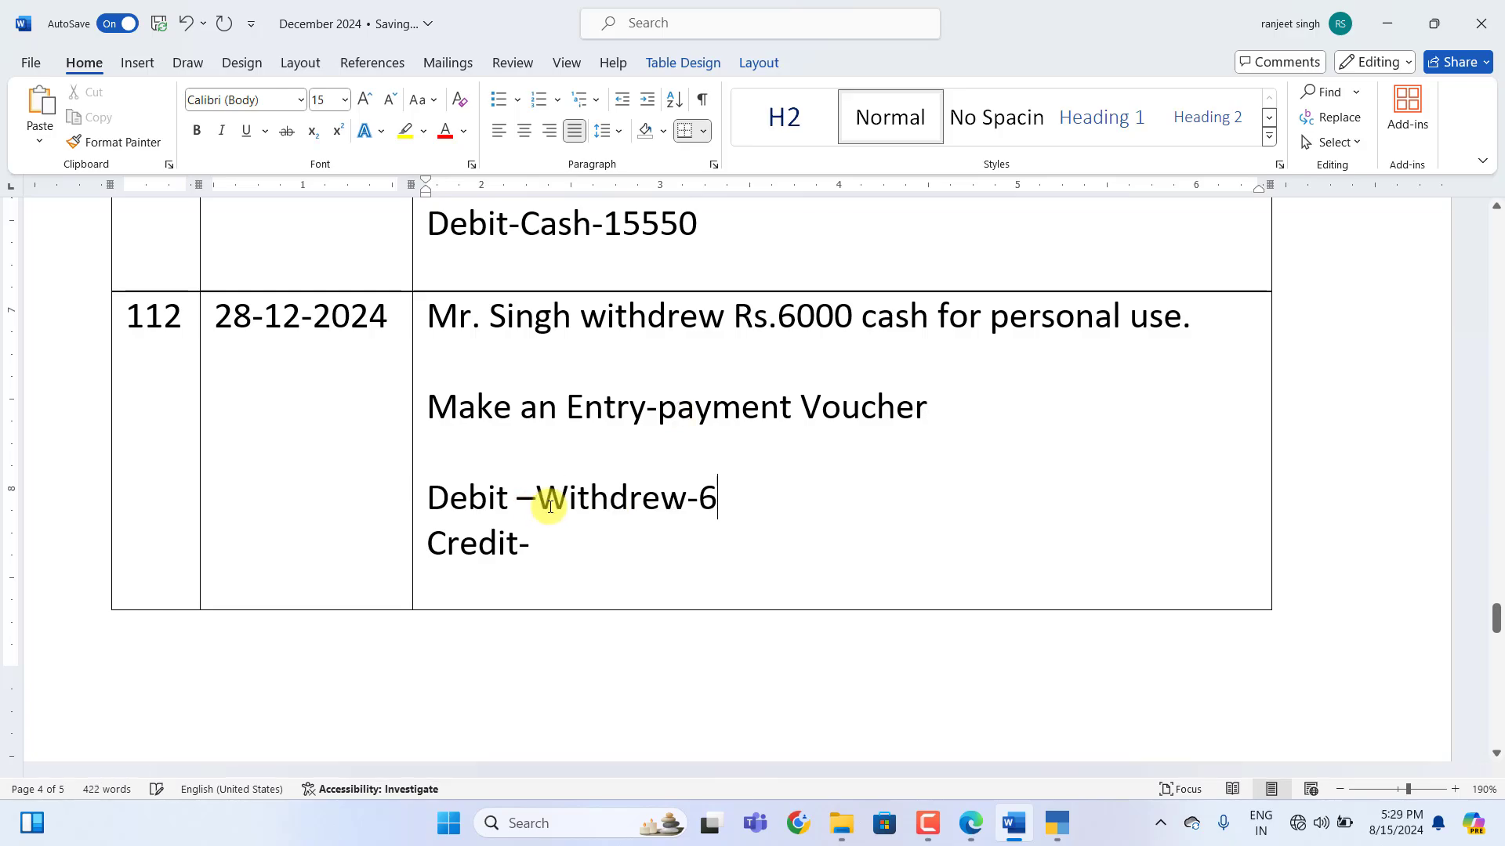
click(558, 549)
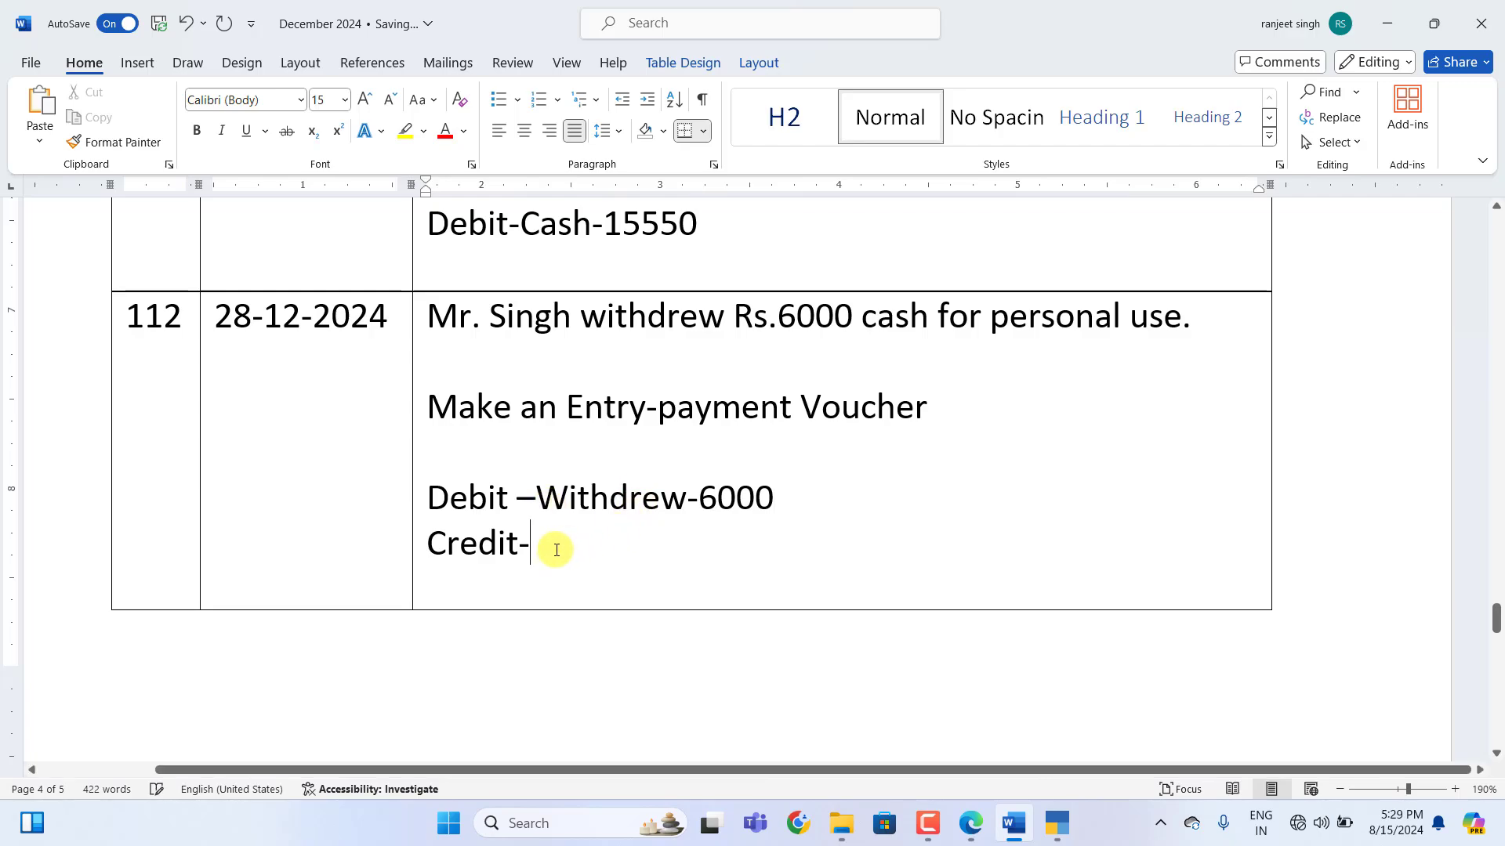
text(Cas)
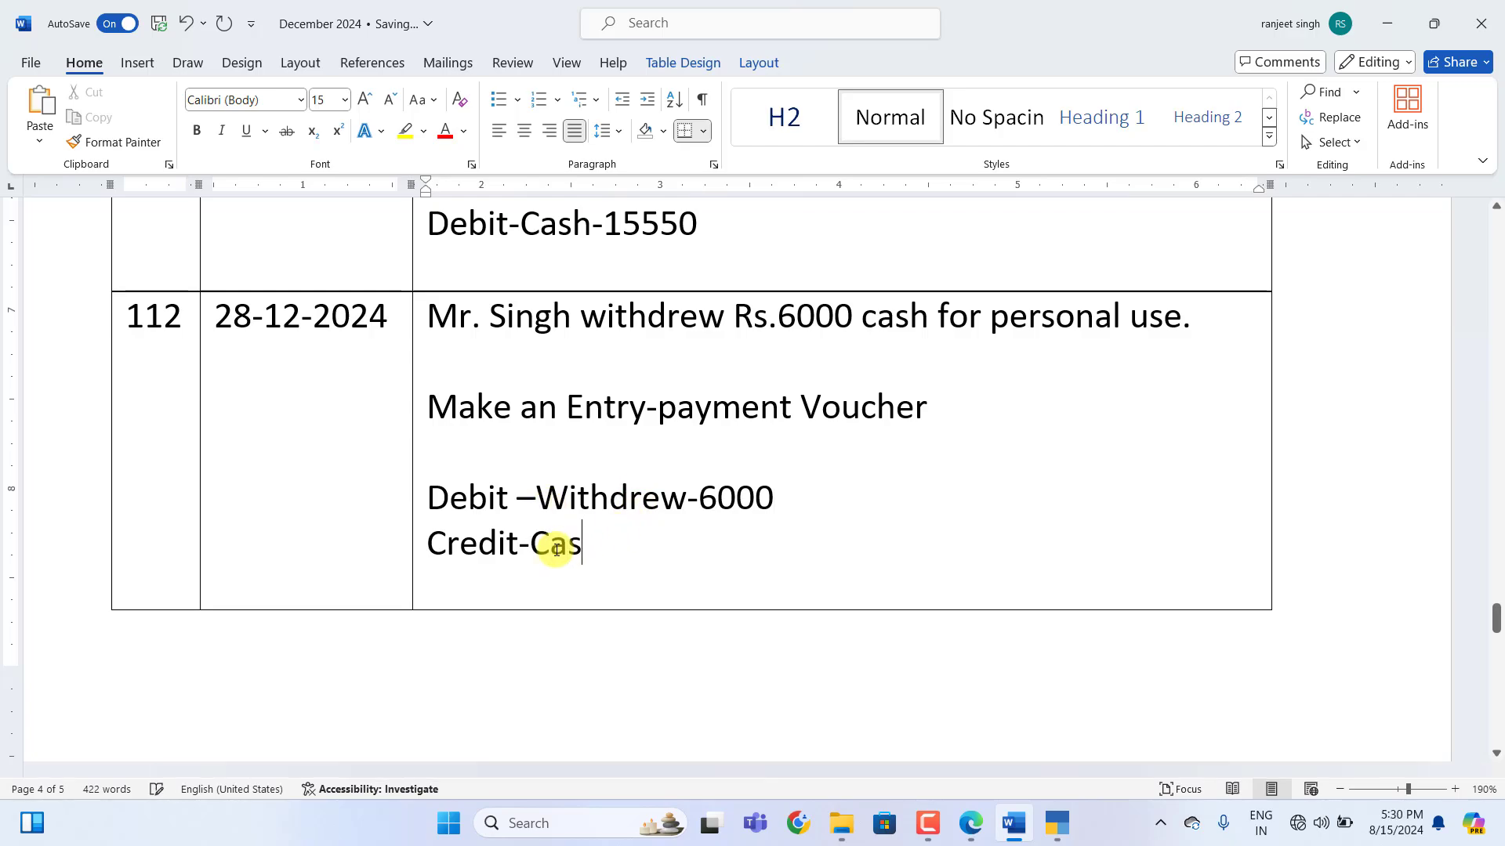
text(h-6000)
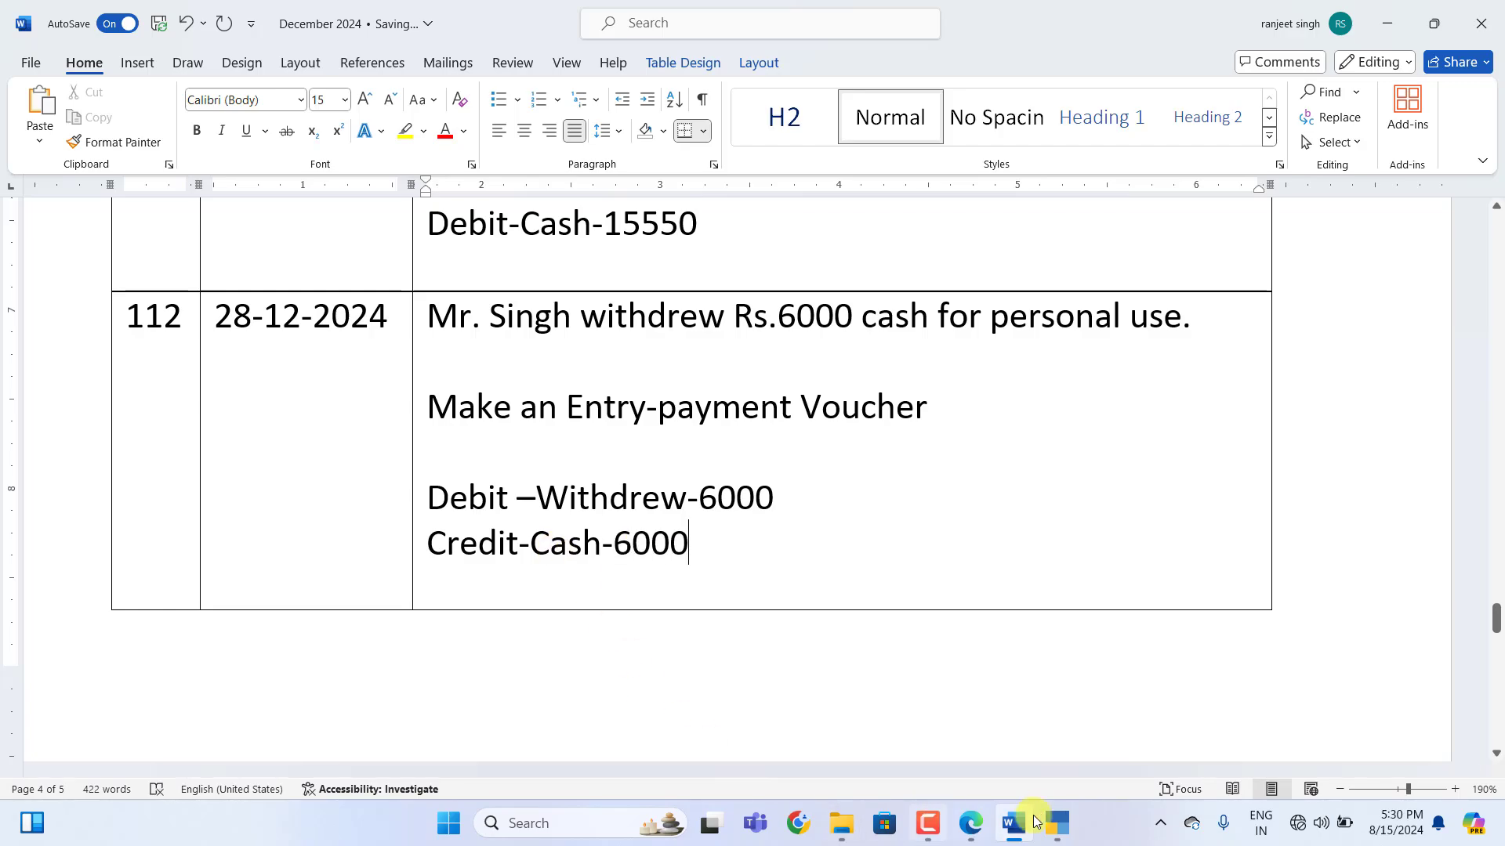
Switch to TallyPrime, change the voucher type to Payment and debit the Withdrew ledger with 6,000
click(1056, 822)
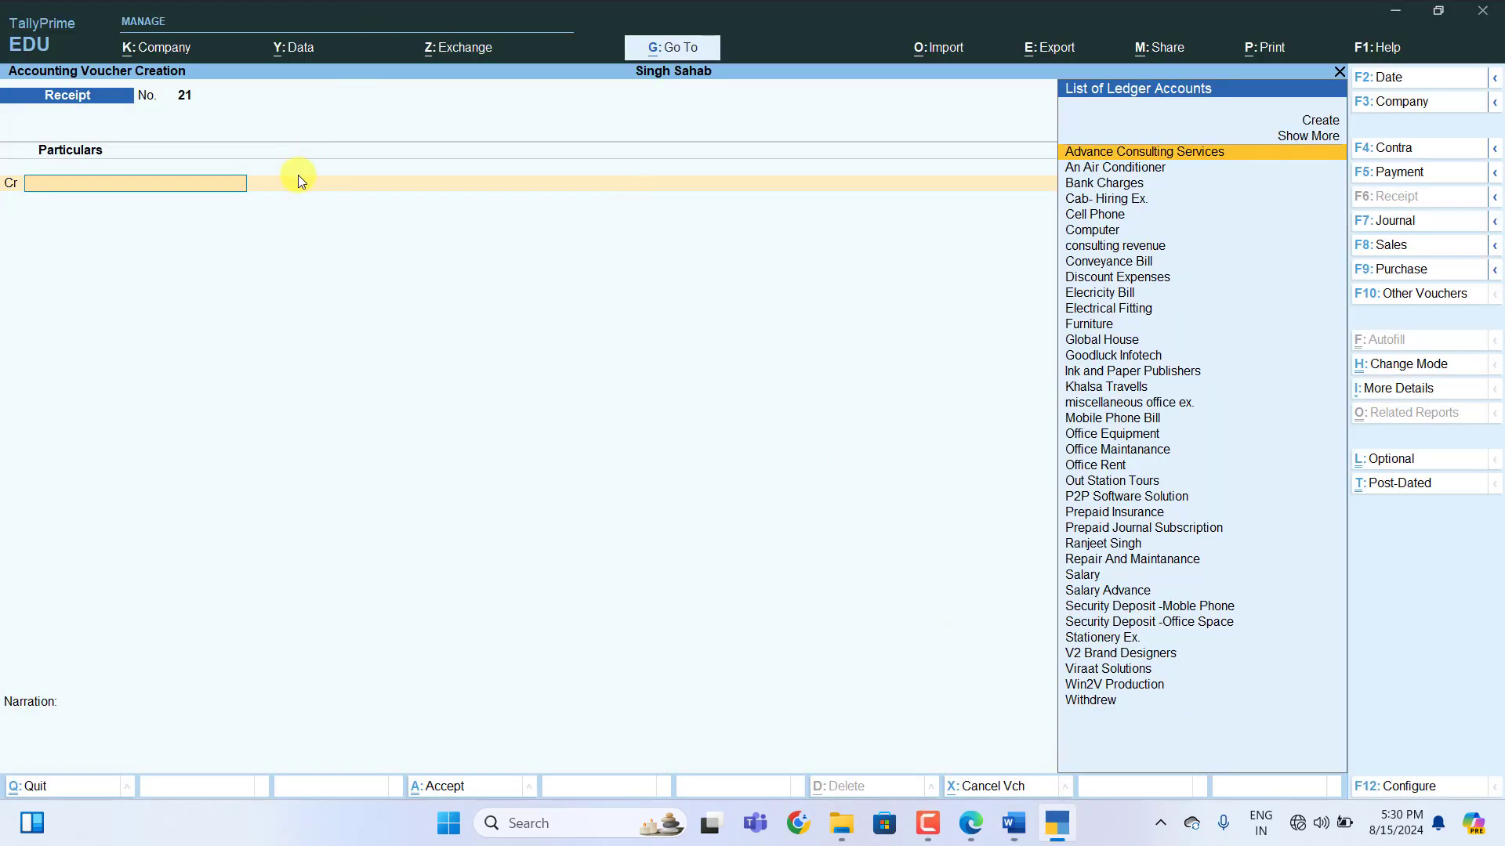
key(F5)
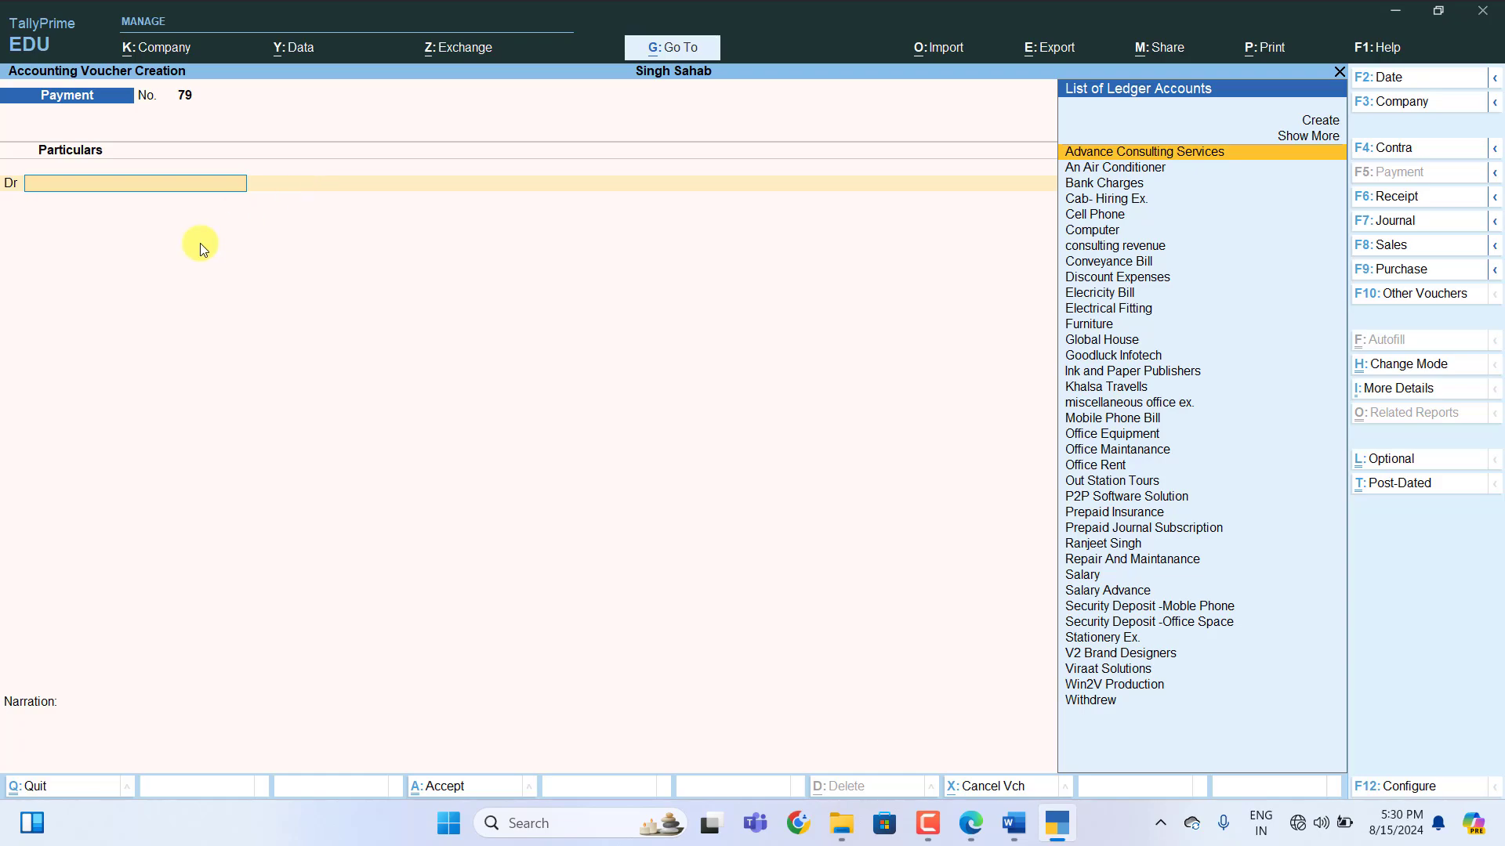
text(W)
key(Down)
key(Down)
key(Return)
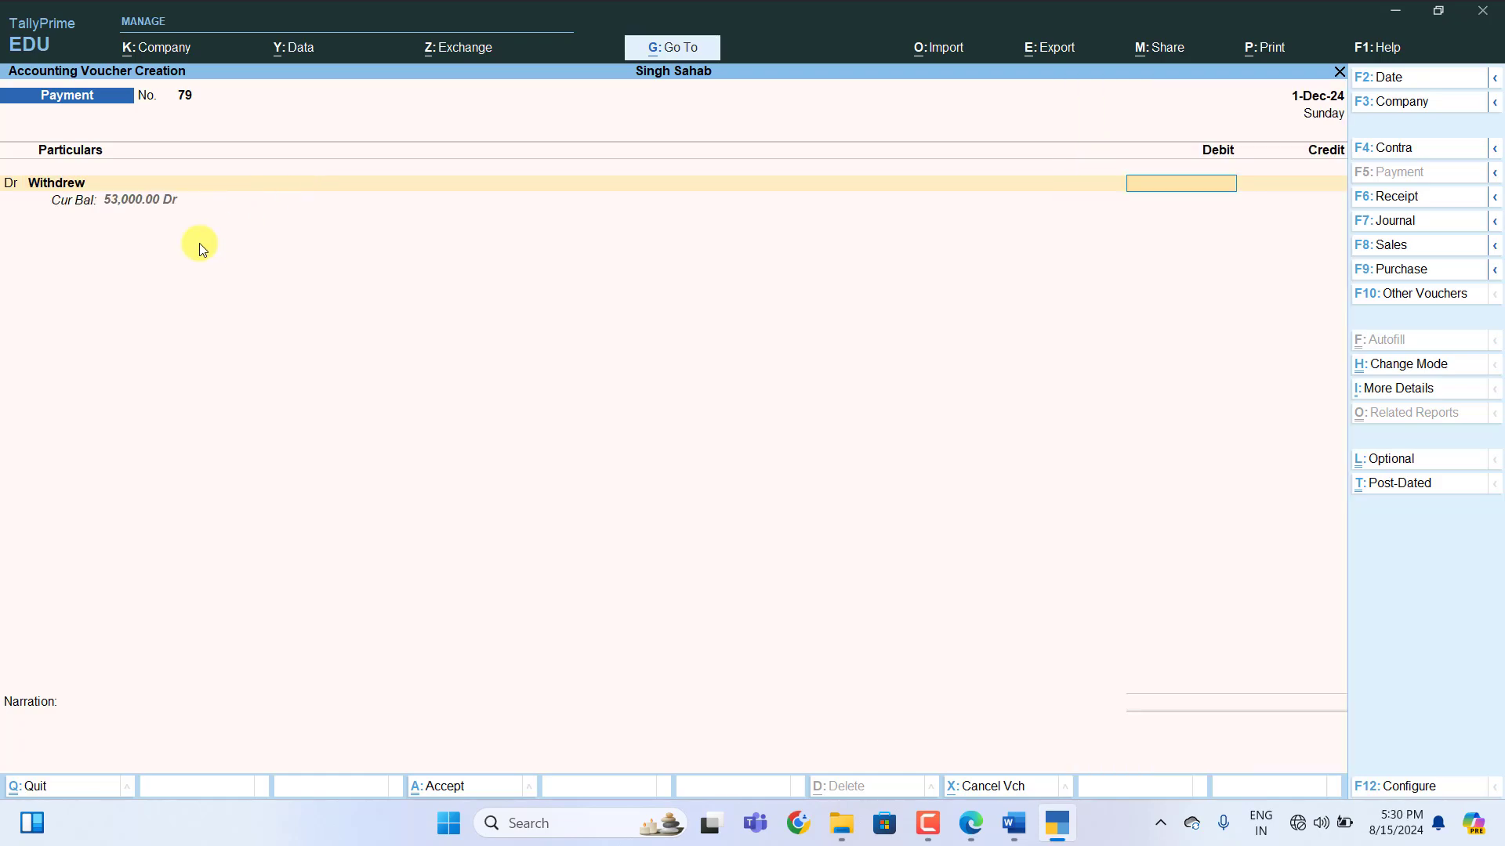
text(6,000)
key(Return)
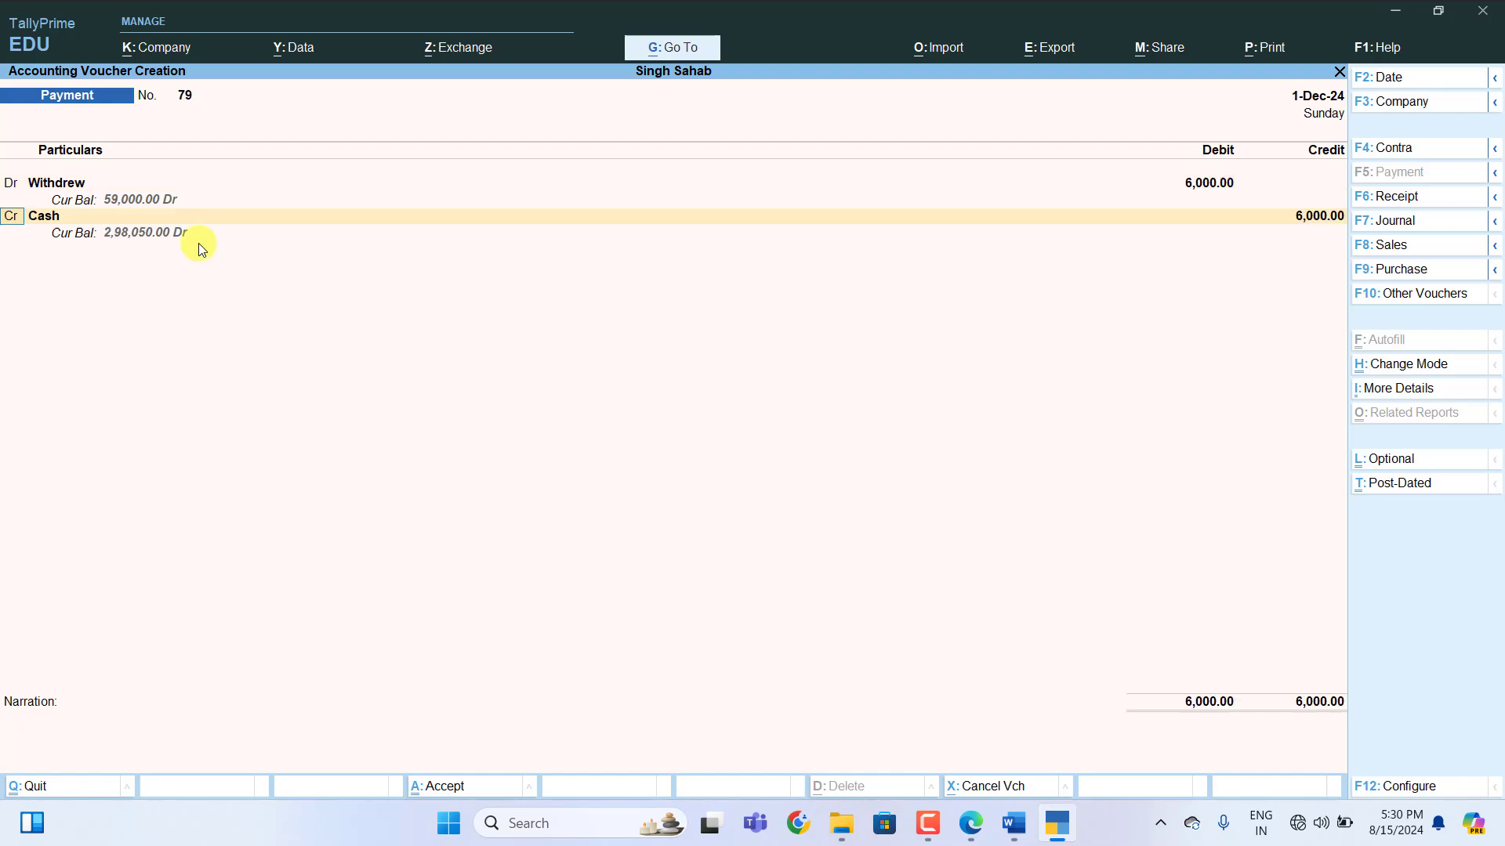
Credit Cash with 6,000 and accept the payment voucher without a narration
key(Return)
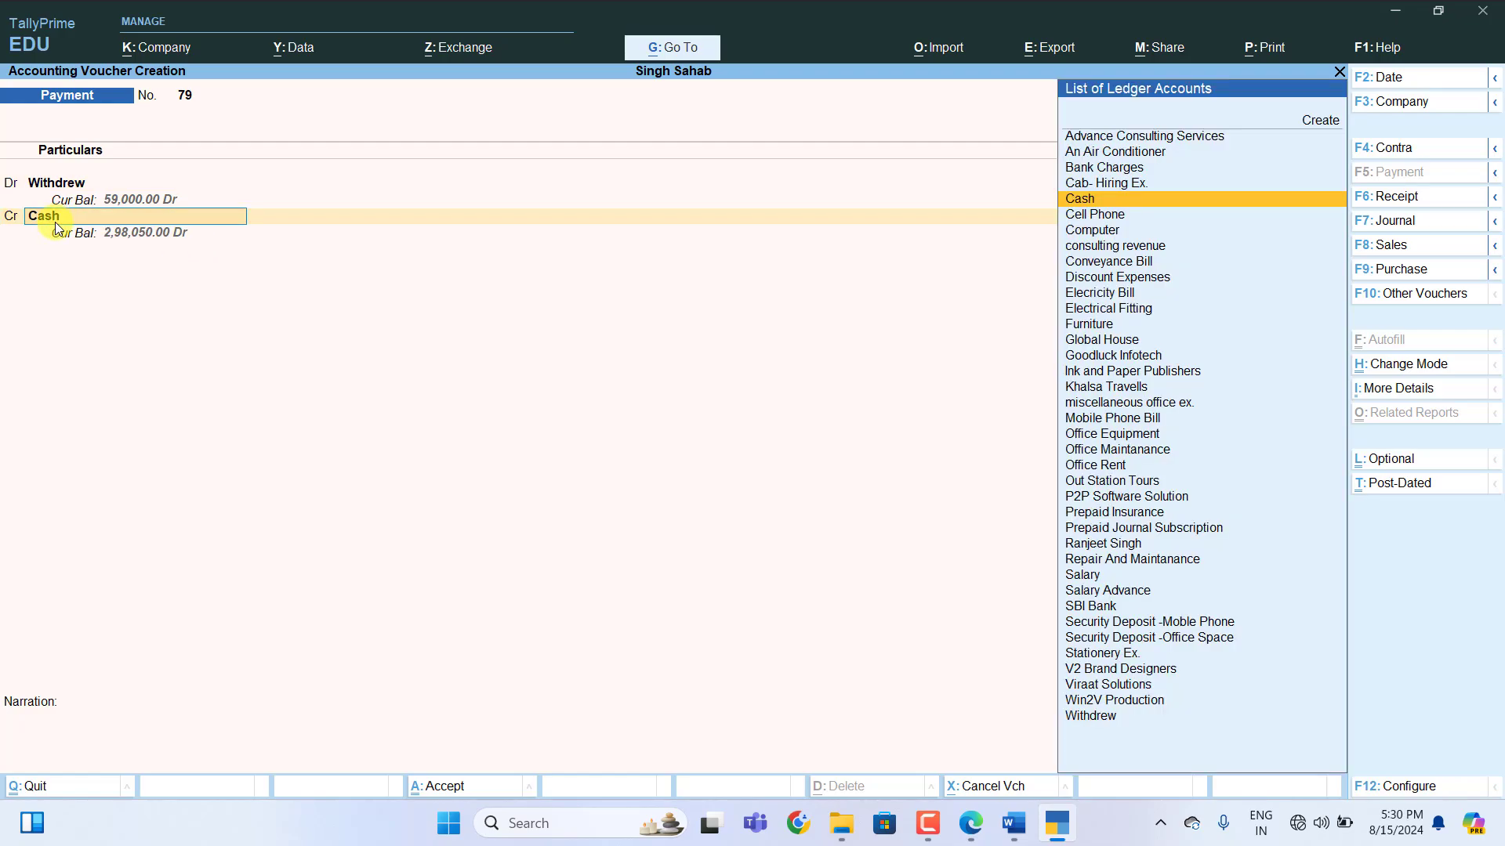
key(Return)
key(Return)
key(Return)
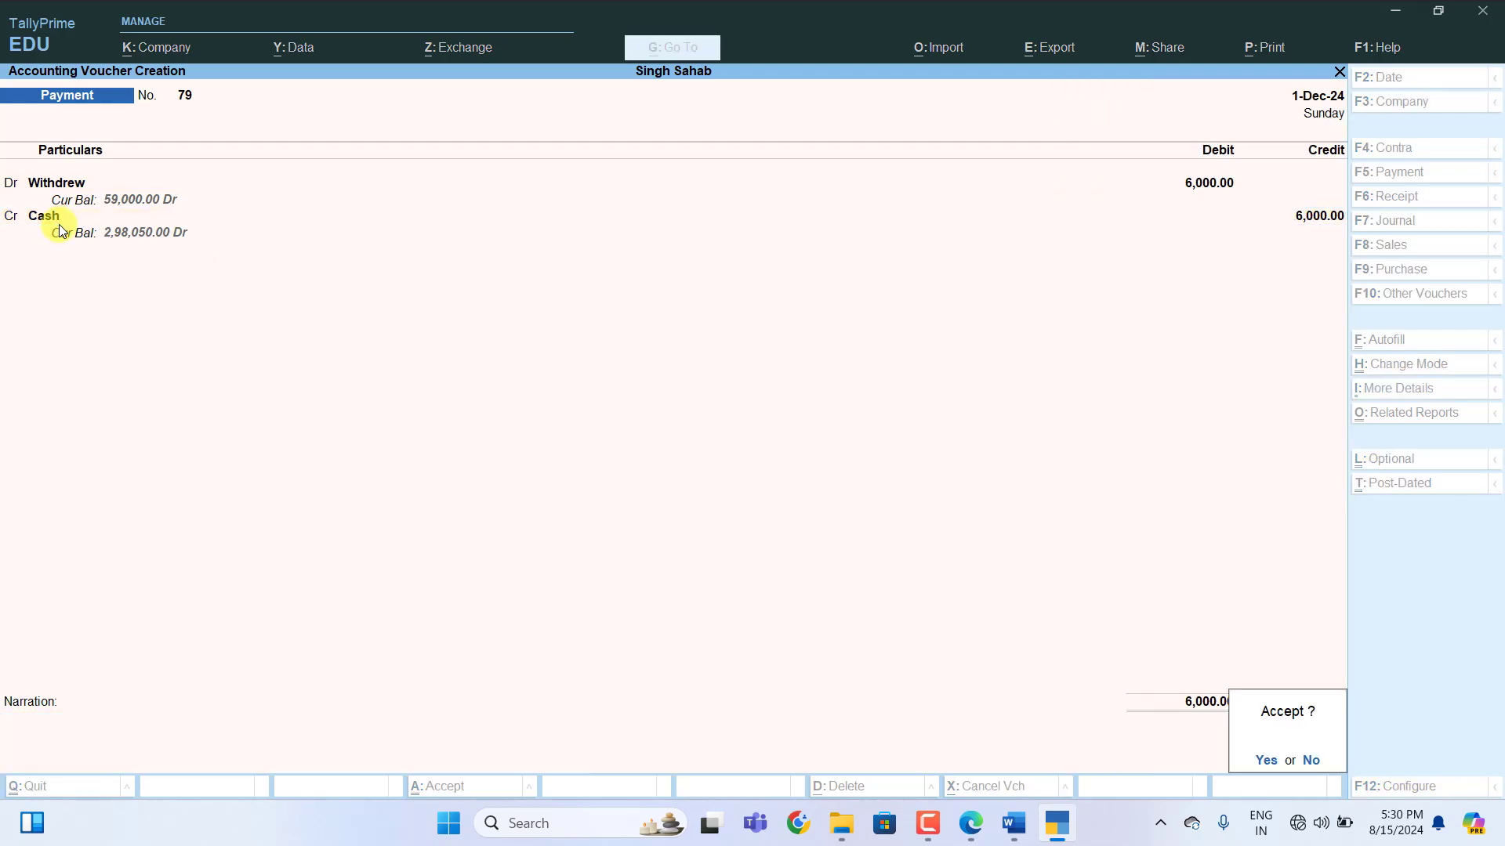
key(Return)
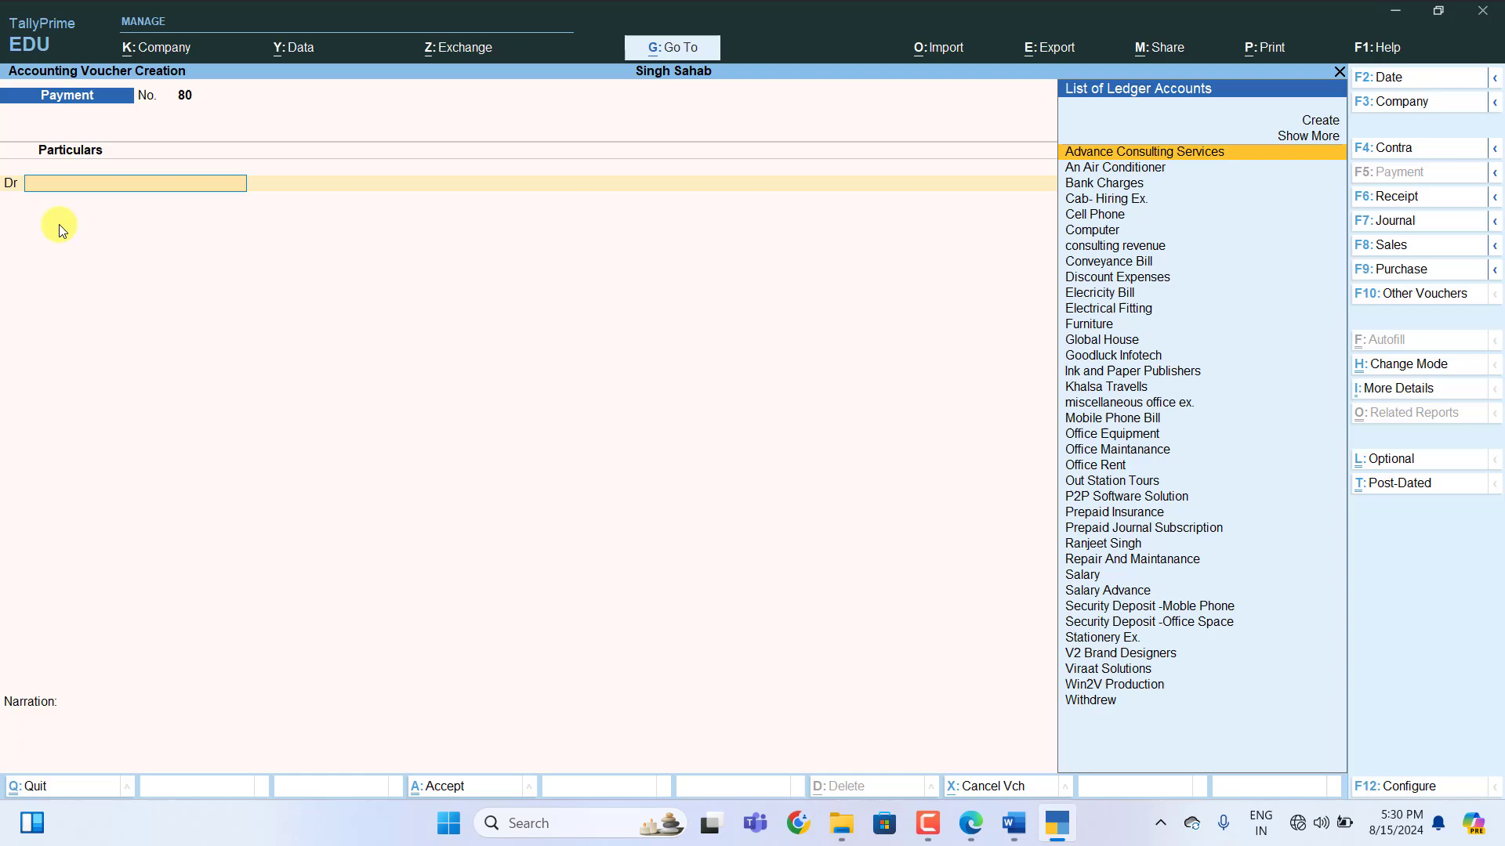
Switch to the Word document and fill in transaction 113's ledger as "Professional Charges" and its group as "Indirect Expenses"
click(1013, 823)
scroll(632, 723, down, 3)
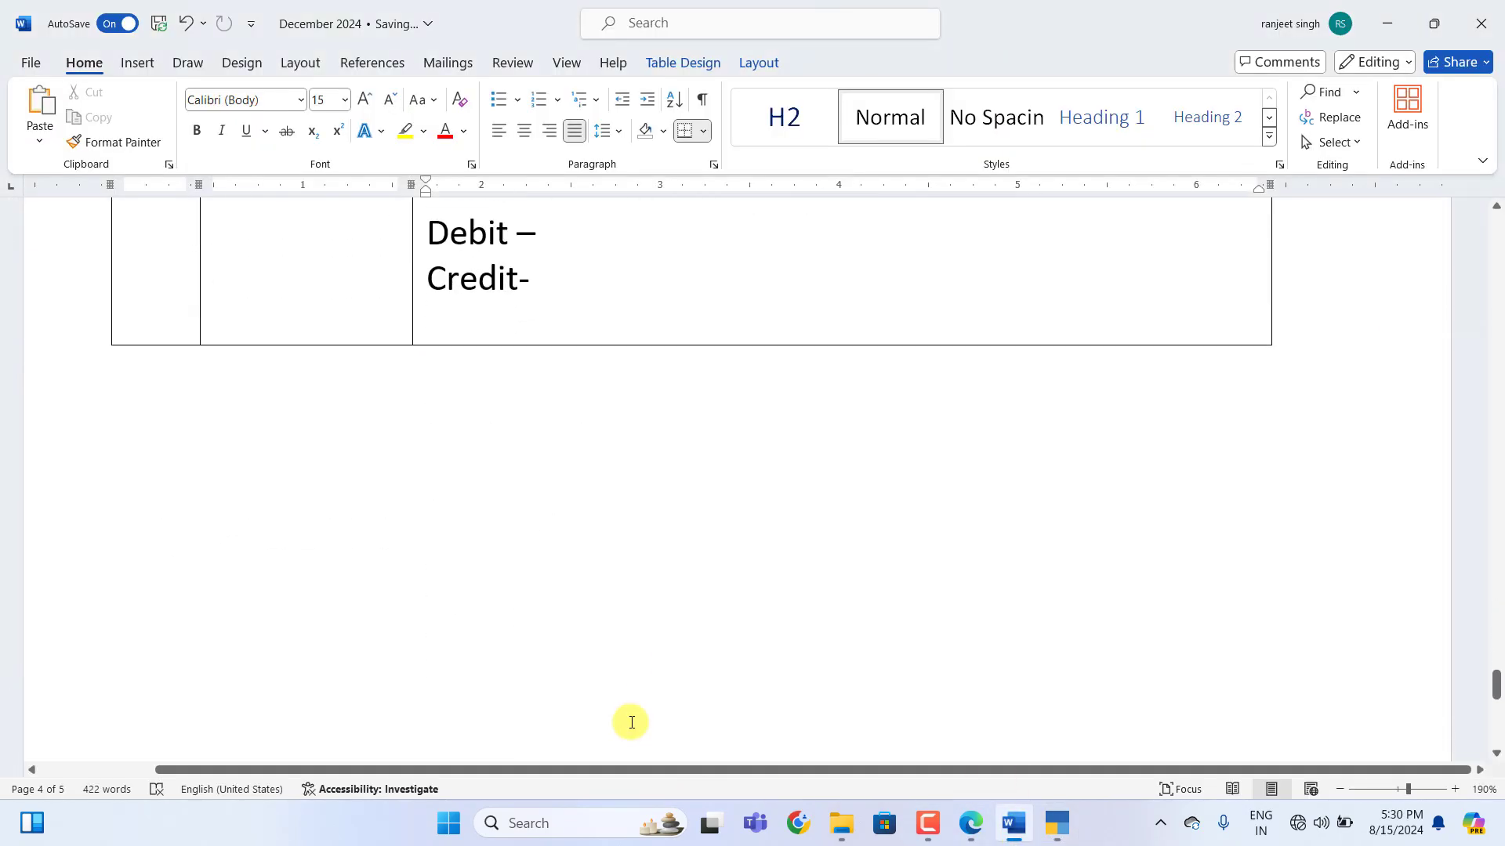
scroll(632, 723, up, 5)
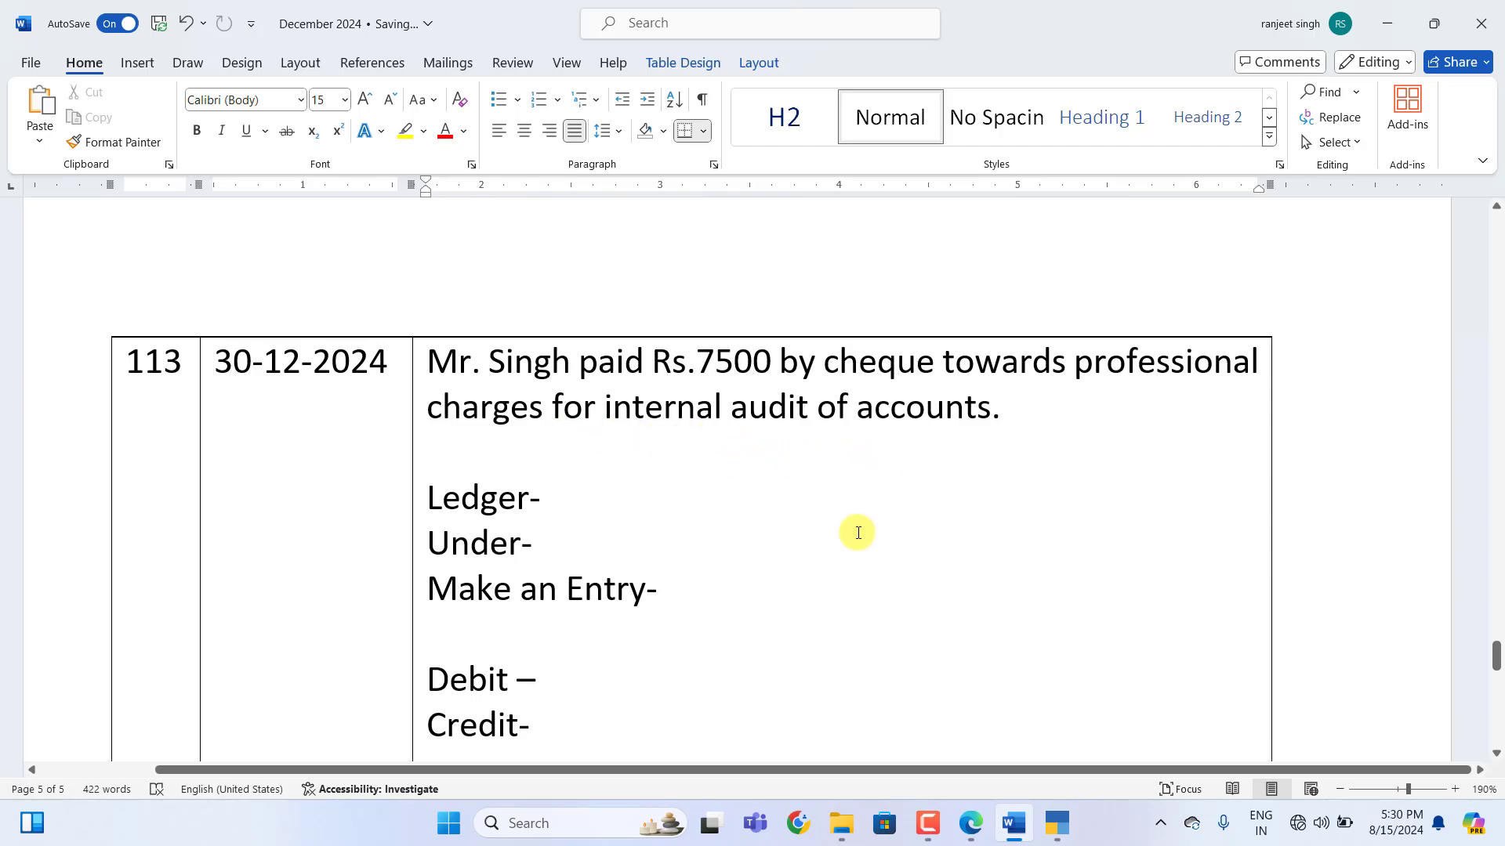
scroll(818, 528, down, 1)
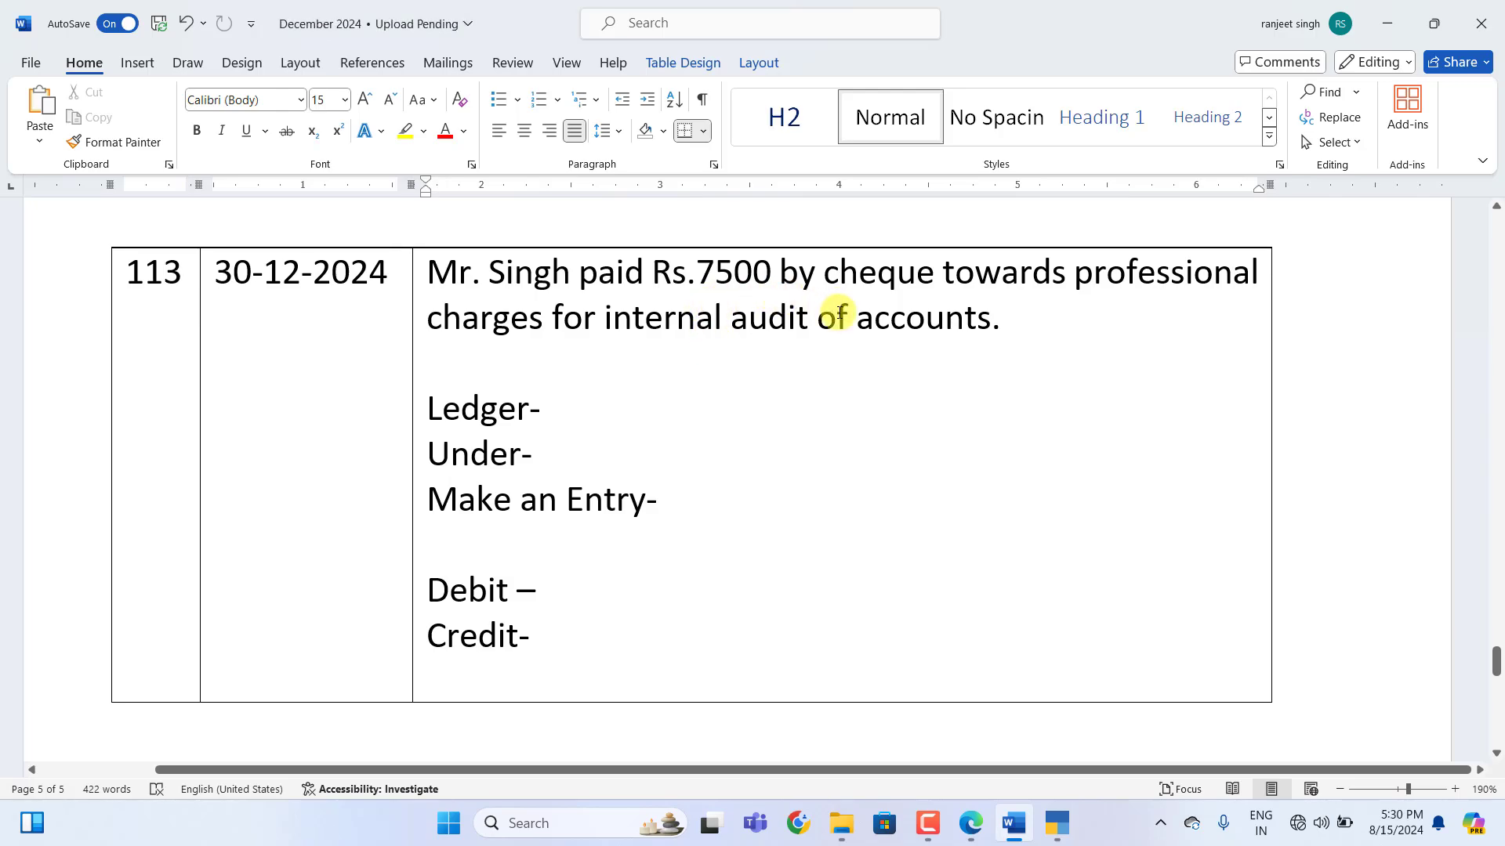
click(580, 401)
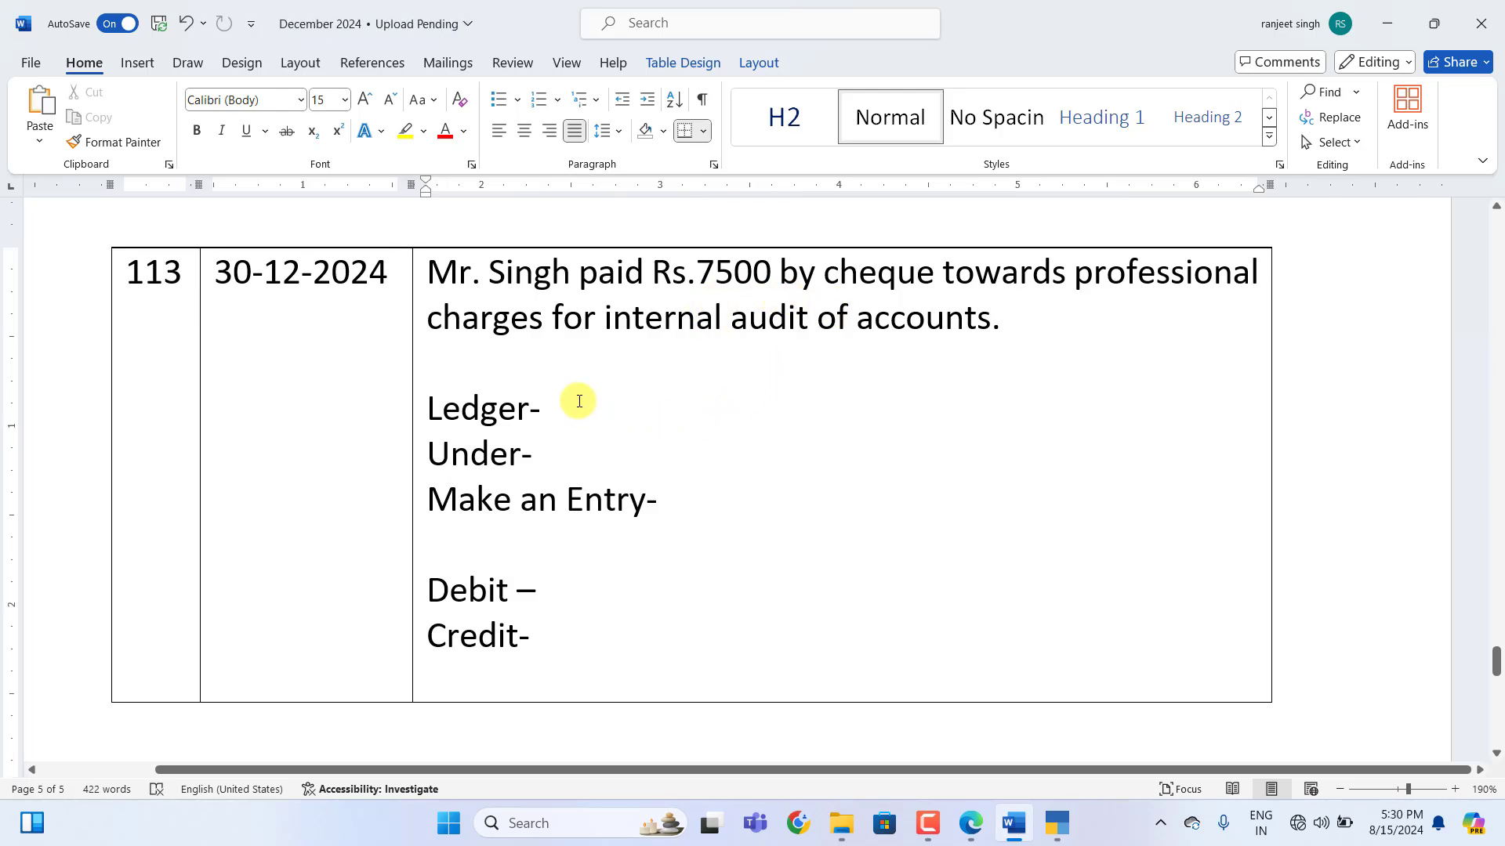
text(Professional Charges)
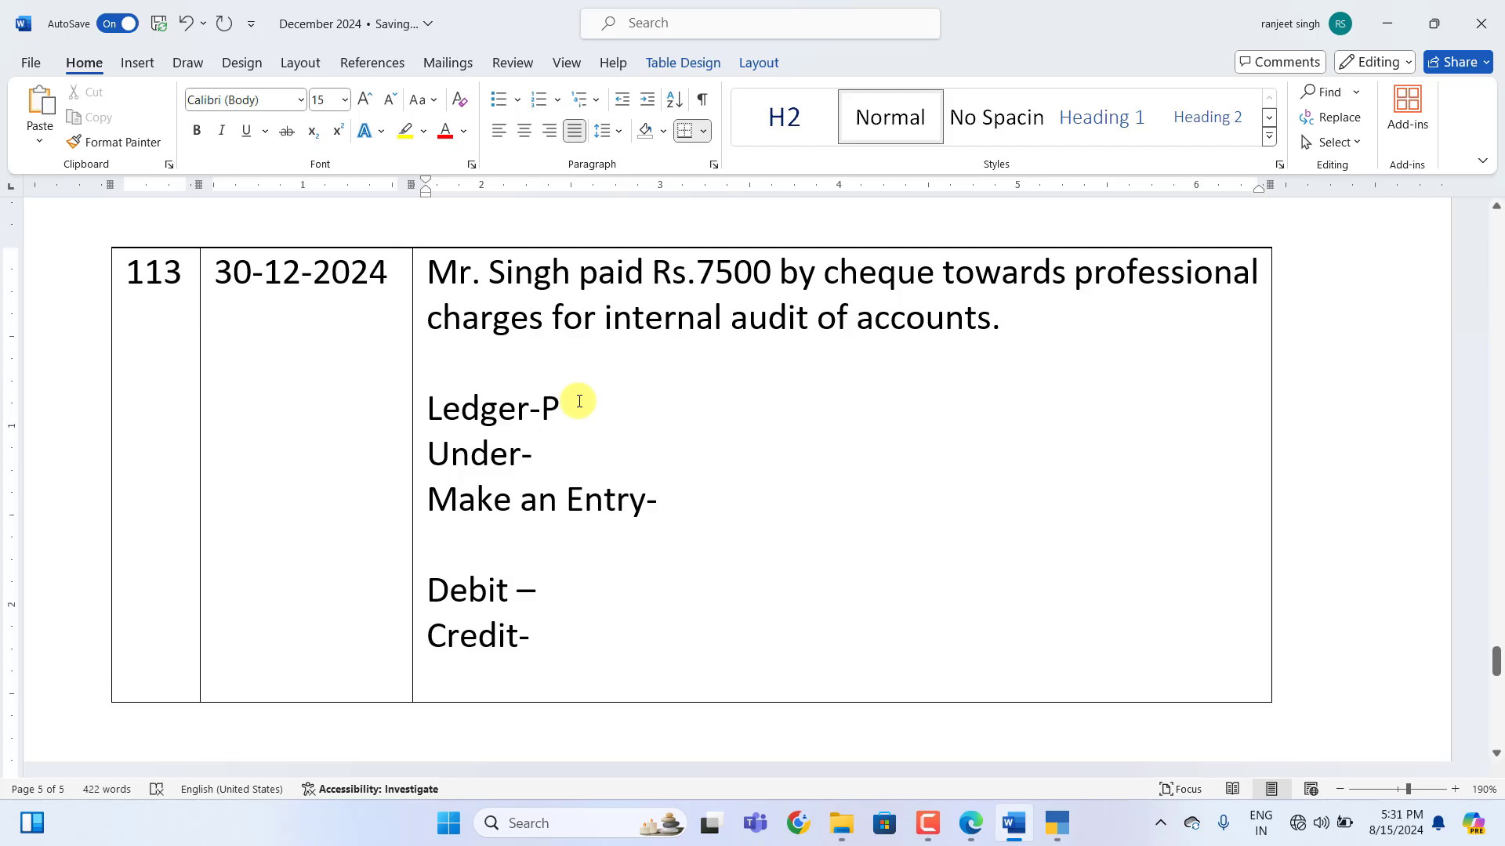
click(553, 465)
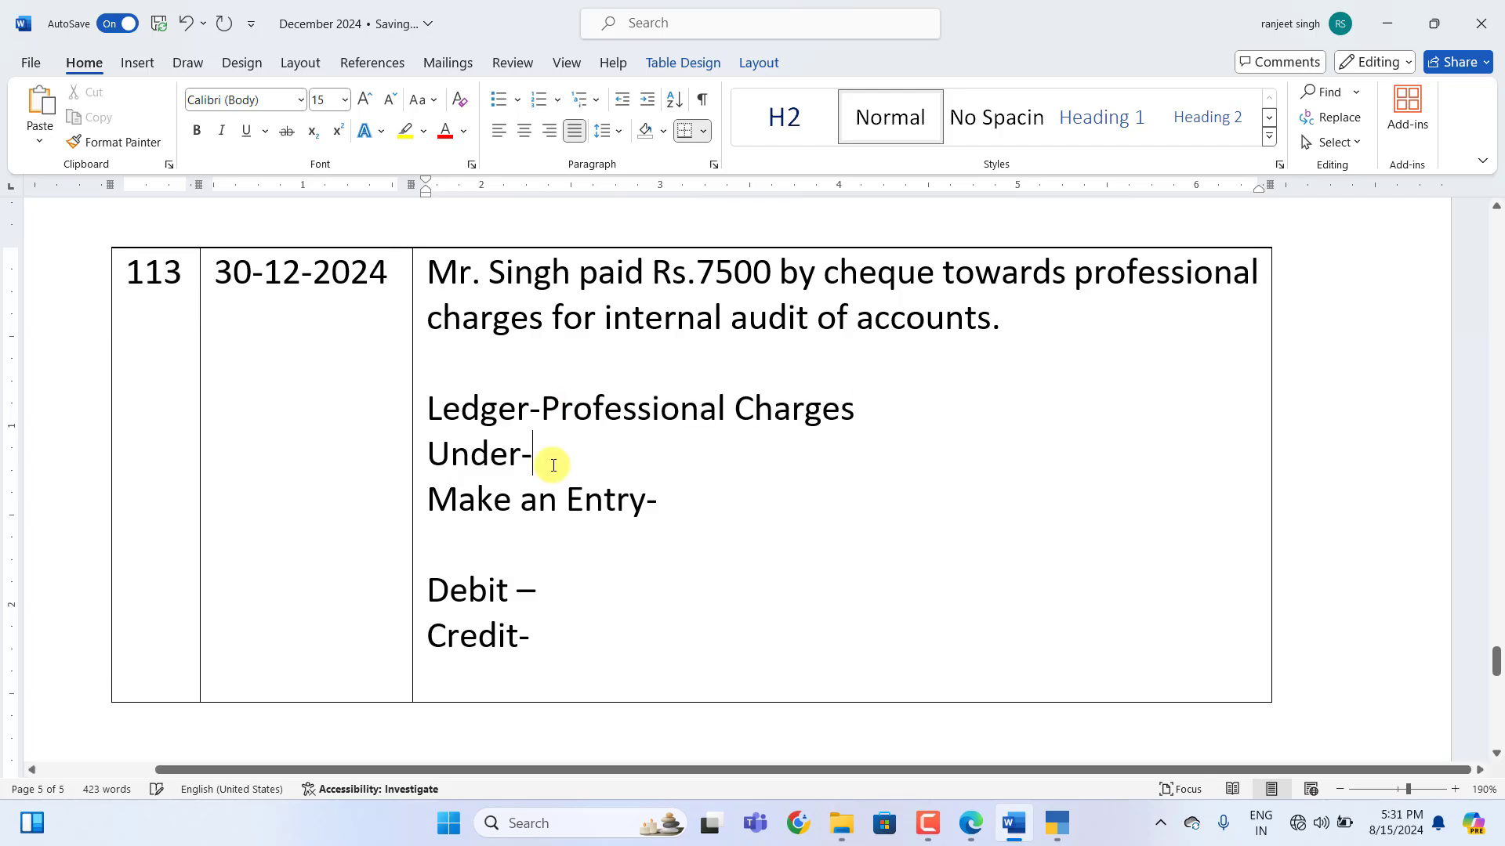
text(Indi)
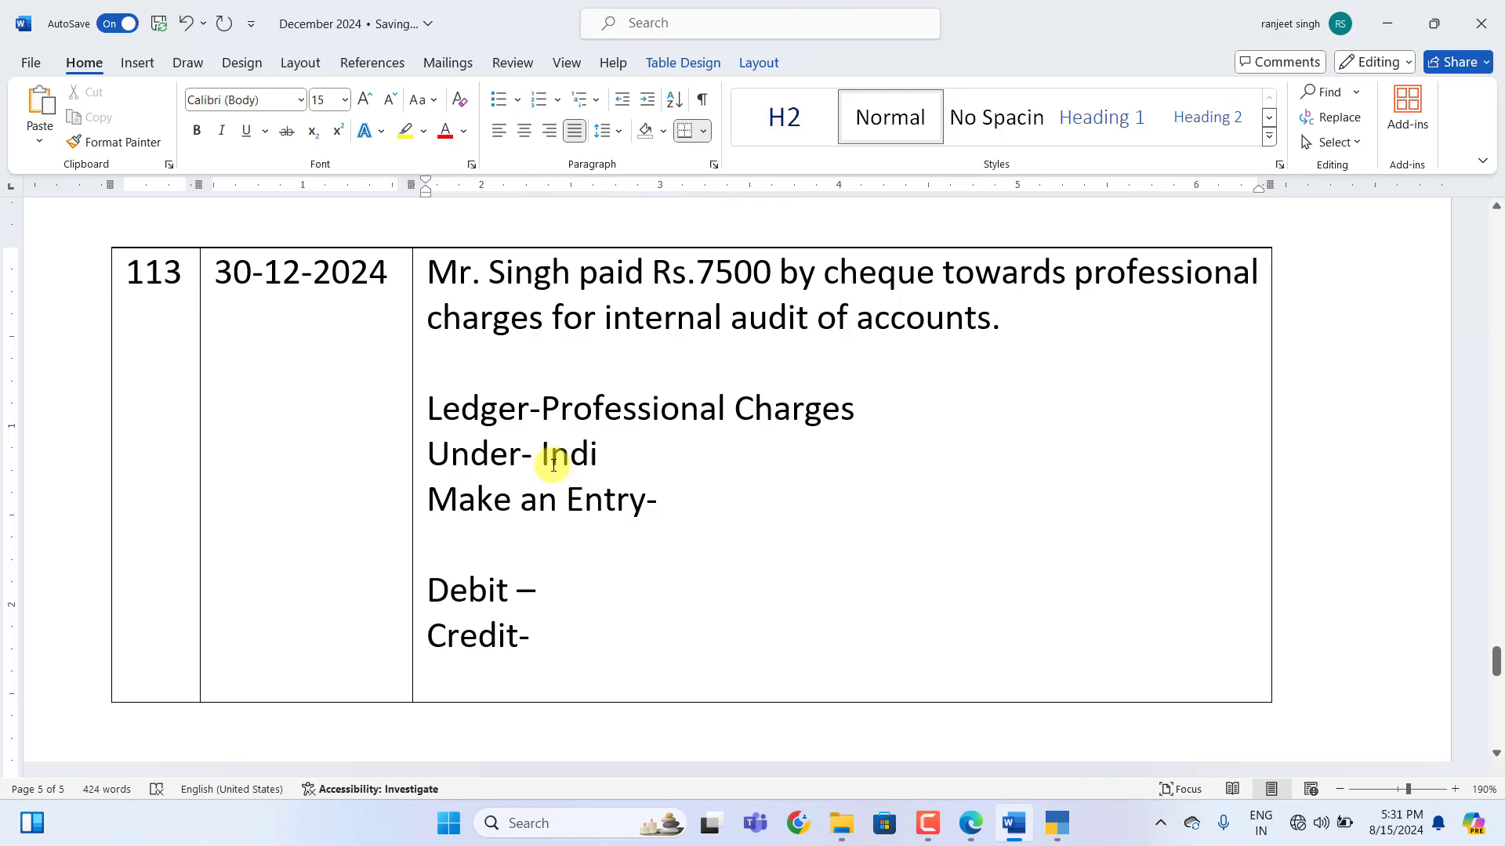
text(rect Expenses)
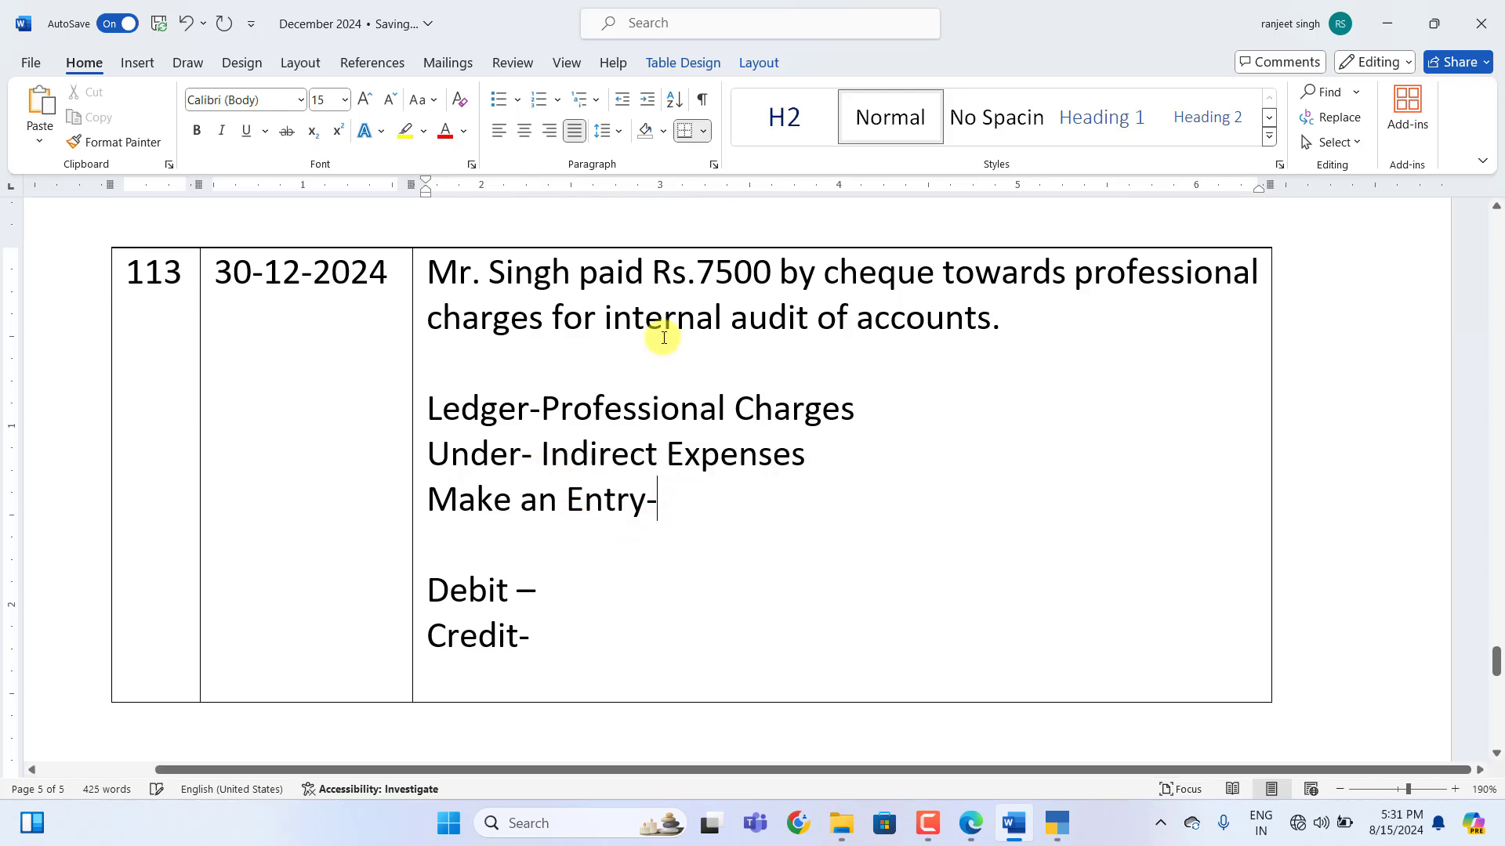
Fill in transaction 113's entry type as "Payment Voucher"
click(692, 490)
text(P)
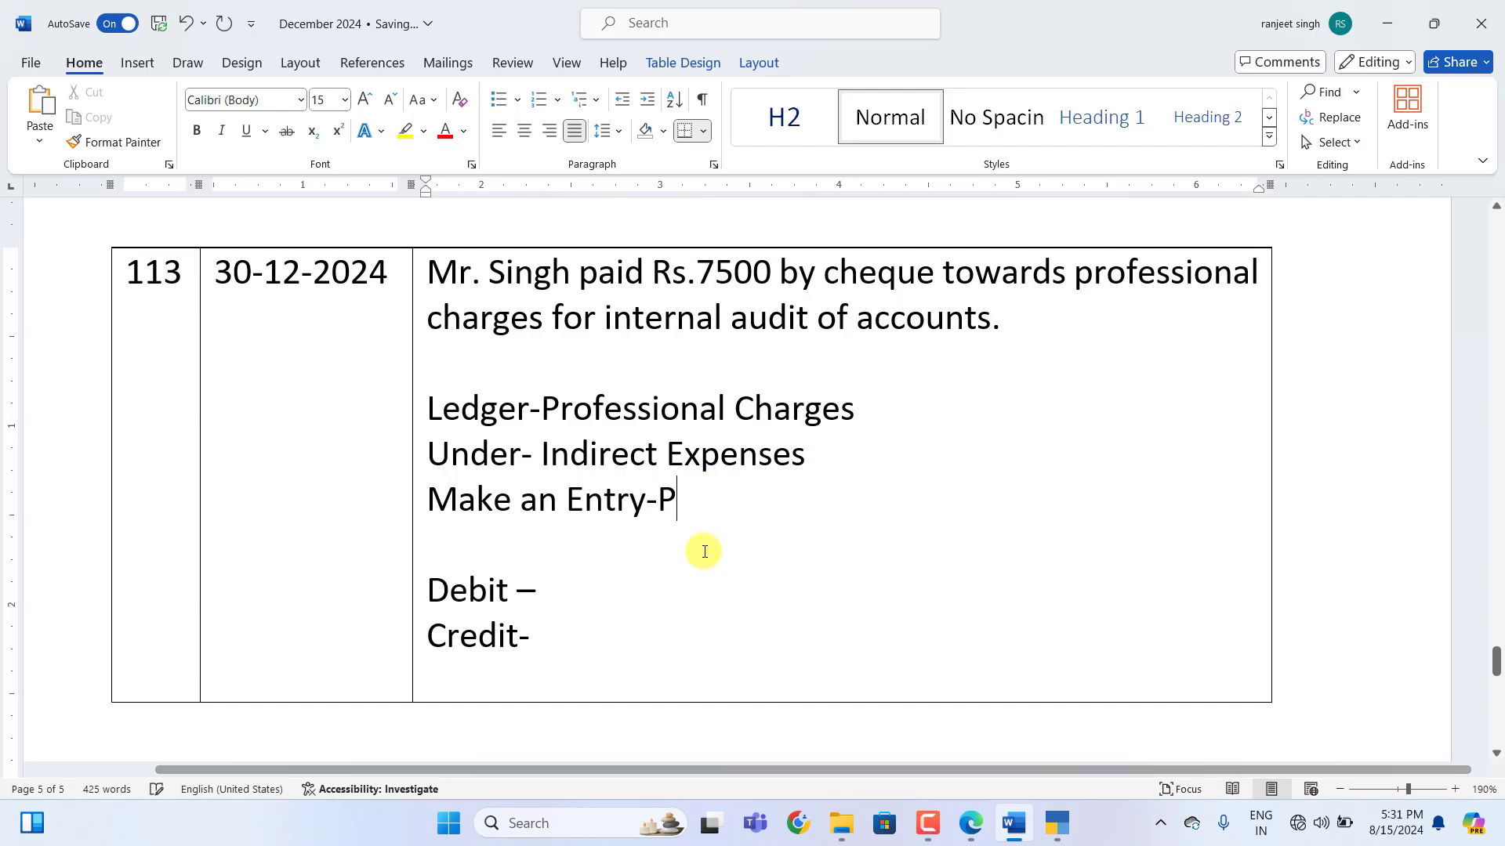
text(ayment Voucher)
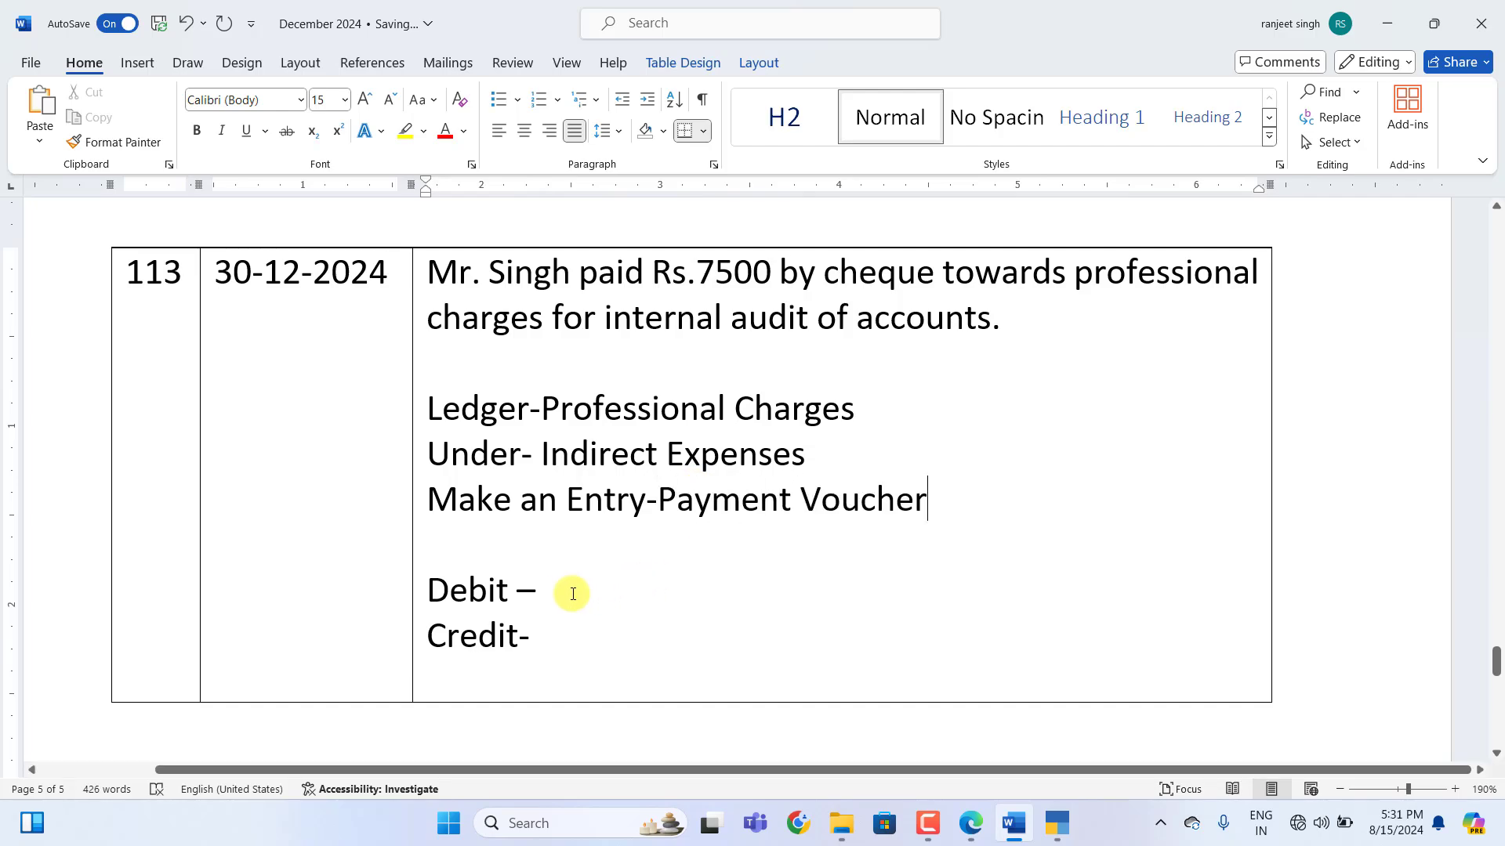
Complete transaction 113's debit line with "Professional Charges -7500" and its credit line with "SBi Bank-7500"
click(571, 591)
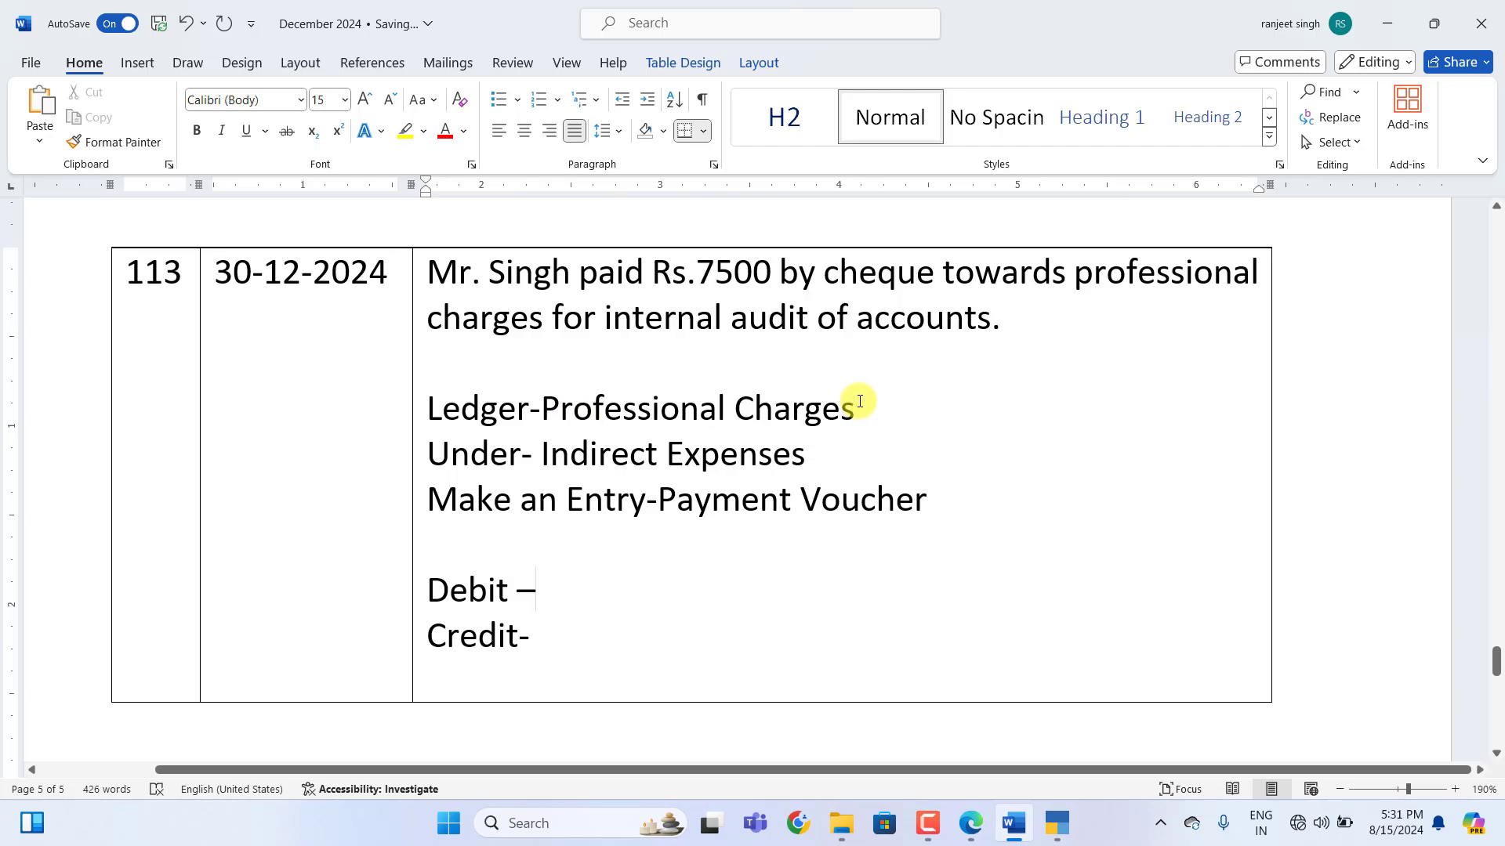
text(Professional Charges)
text(-7500)
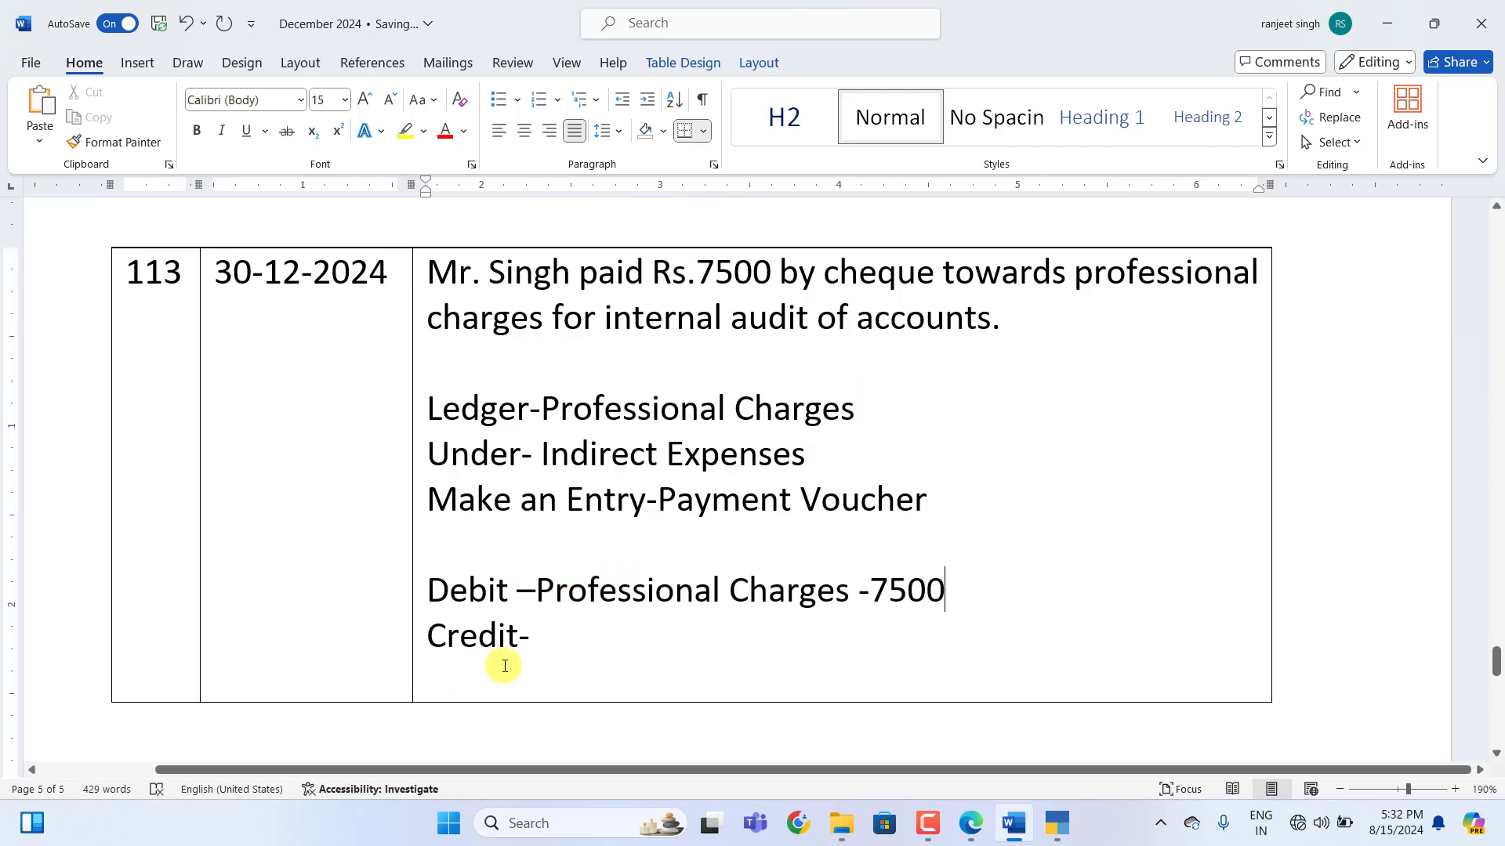
click(538, 643)
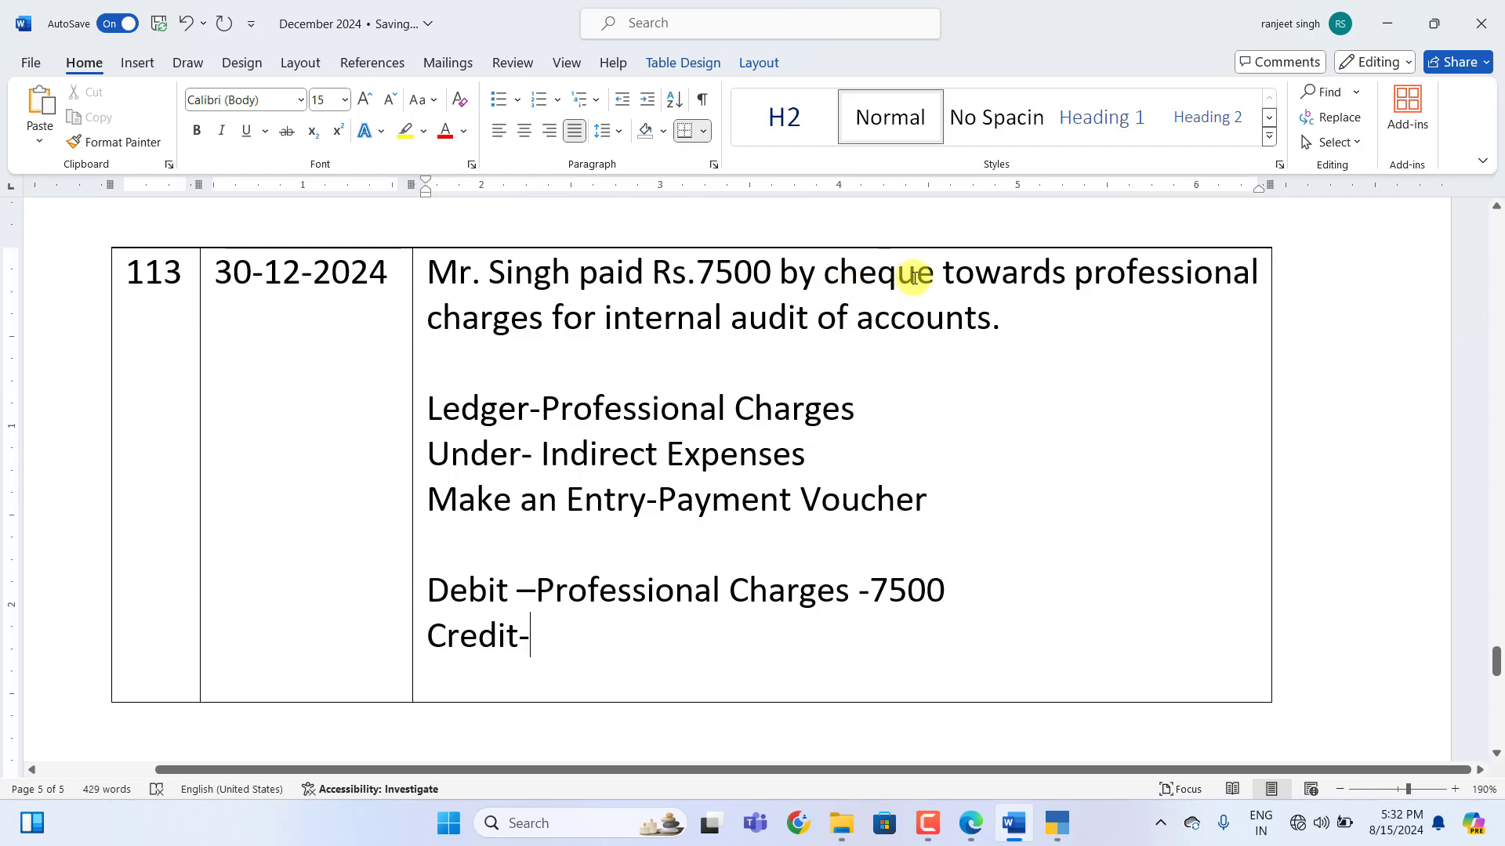
text(S)
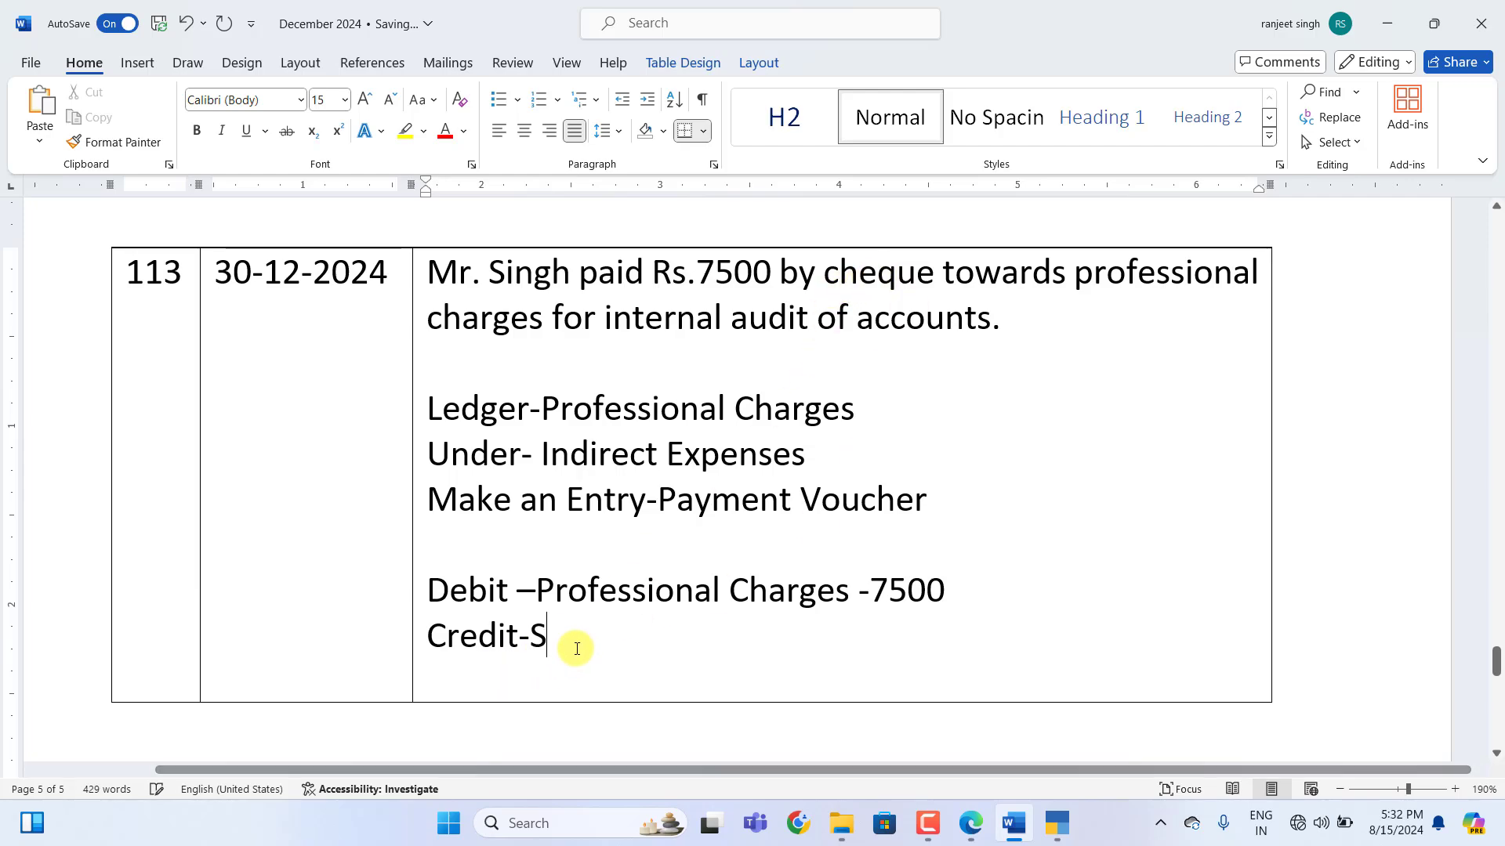
text(Bi Ban)
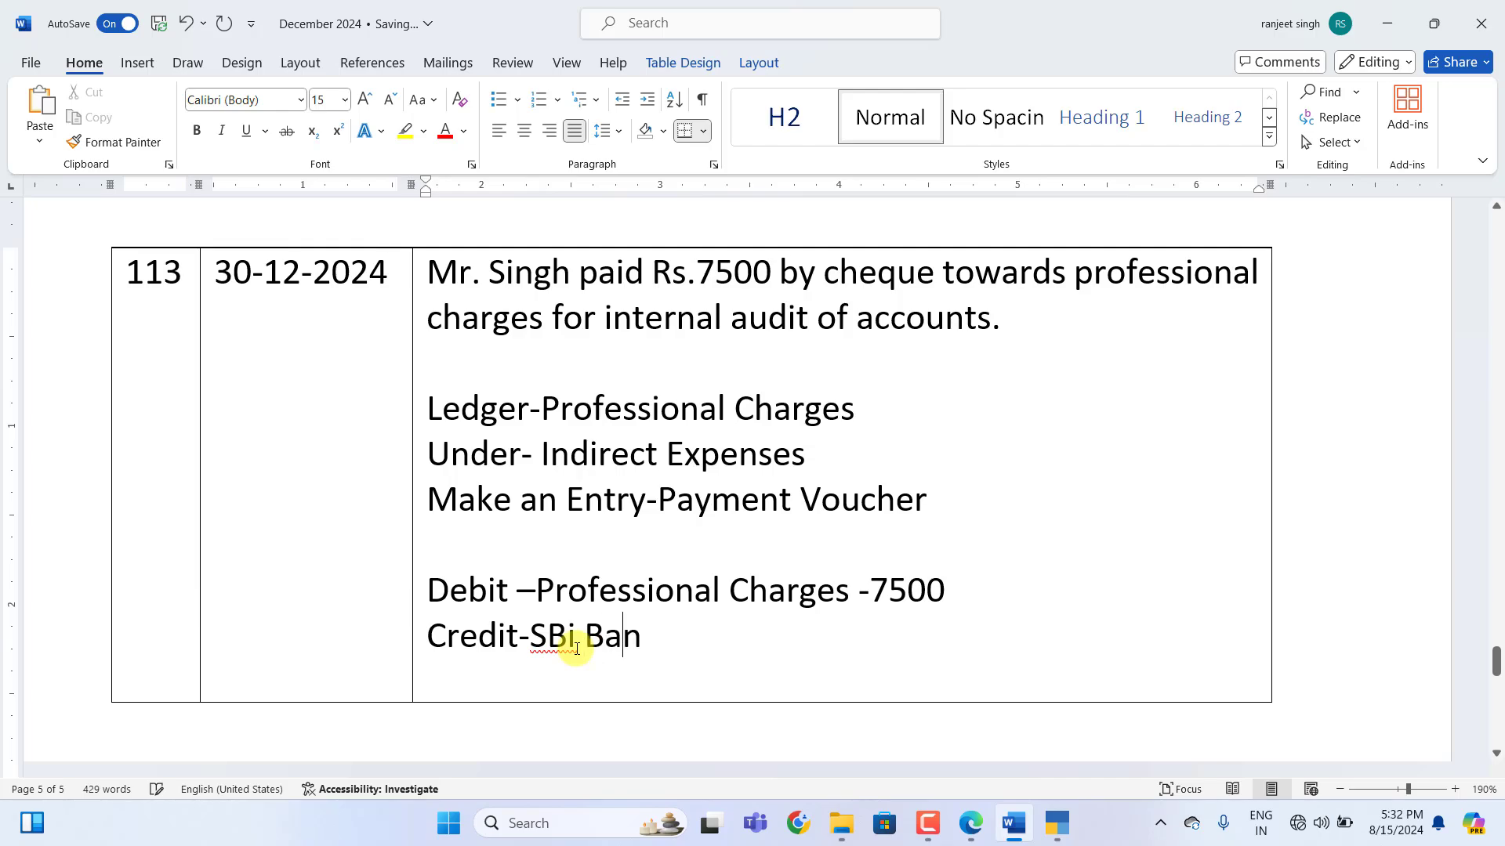
text(k-7500)
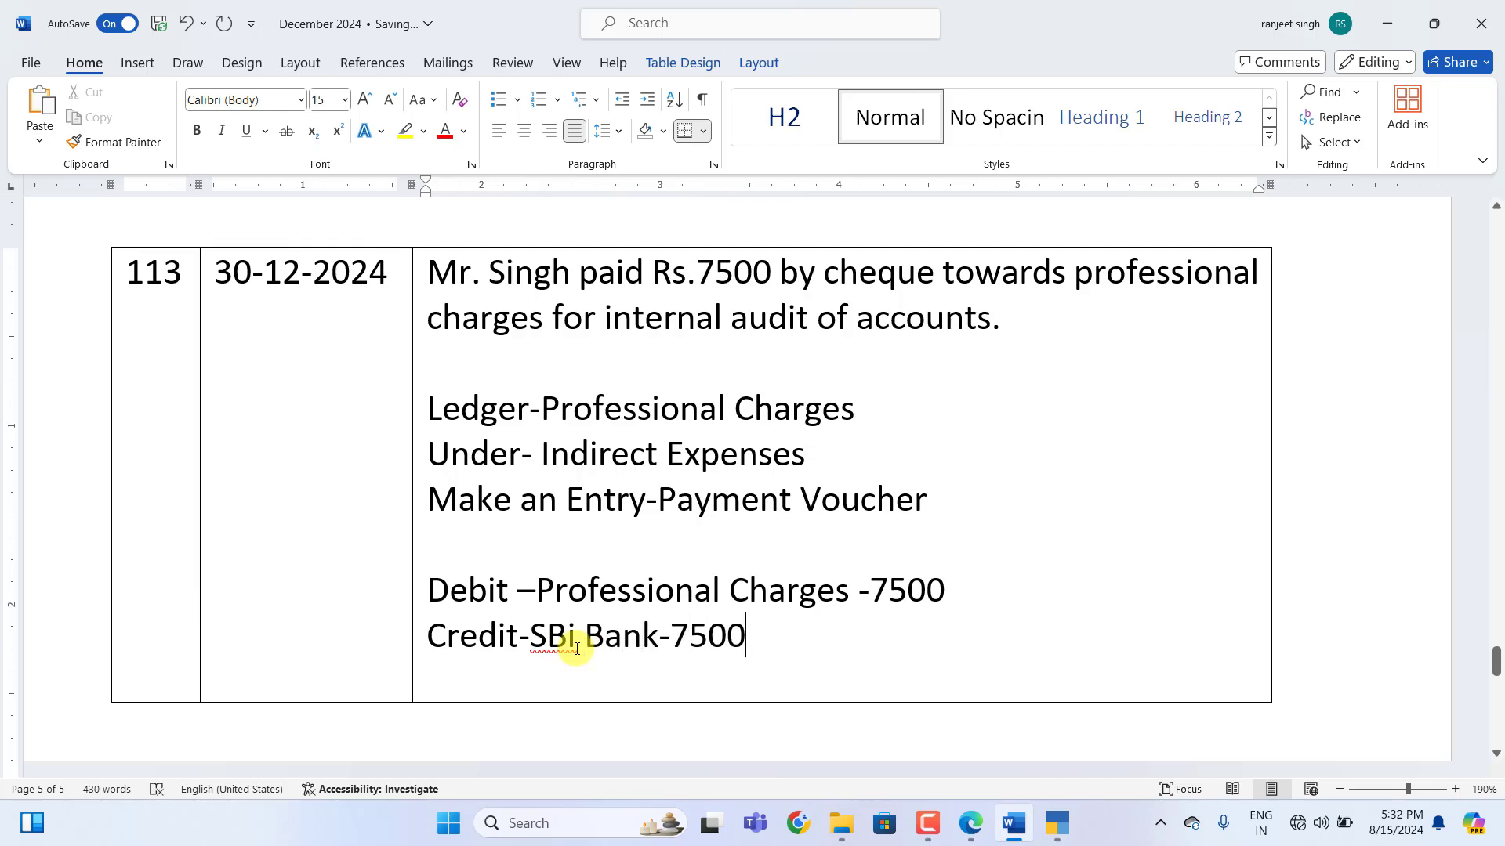
Switch to TallyPrime and create a Professional Charges ledger under Indirect Expenses from the payment voucher's debit line
click(1059, 821)
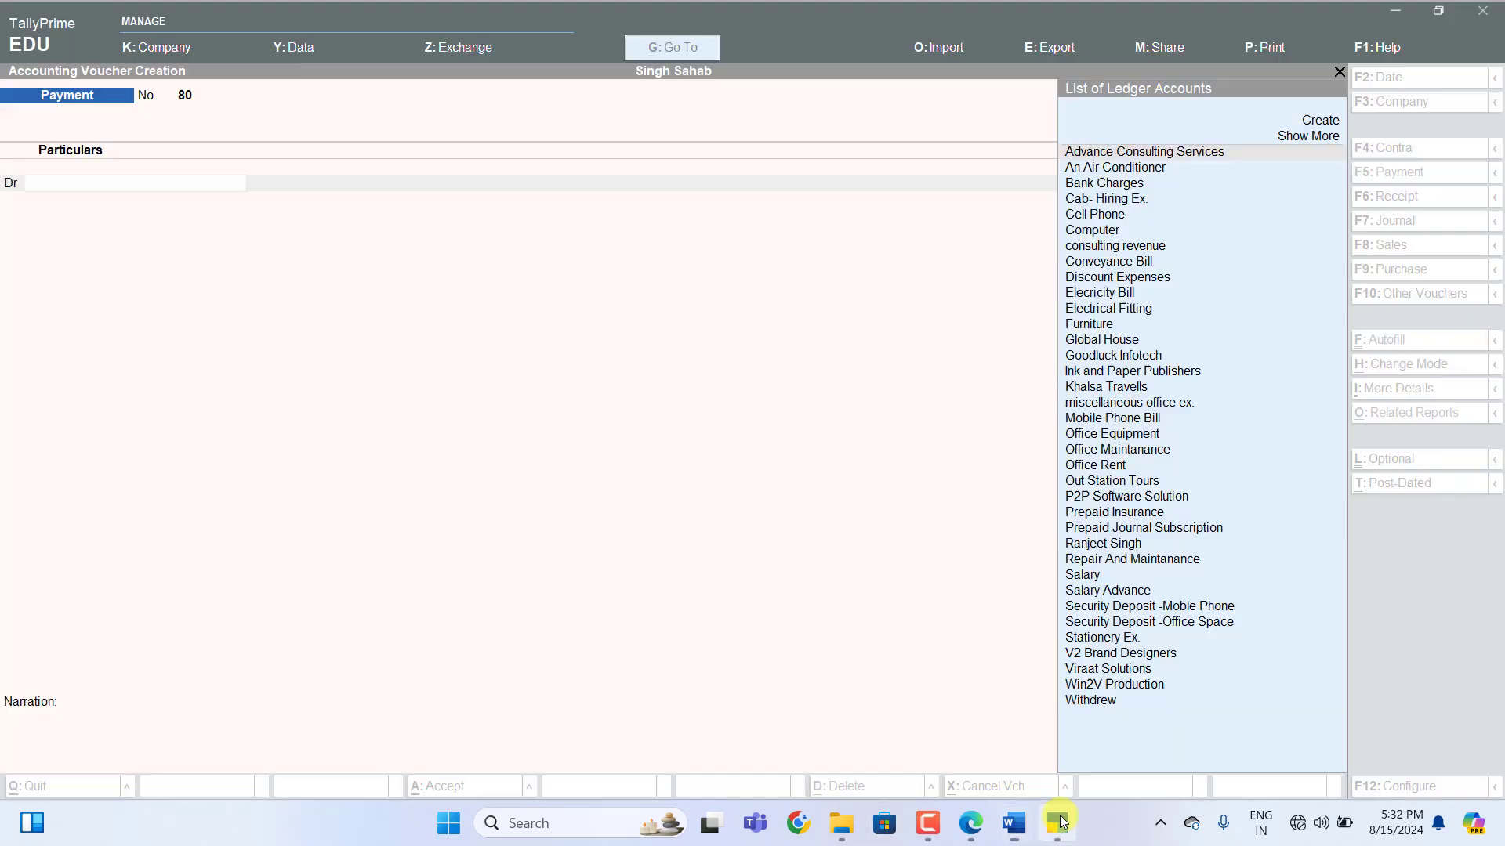
key(alt+c)
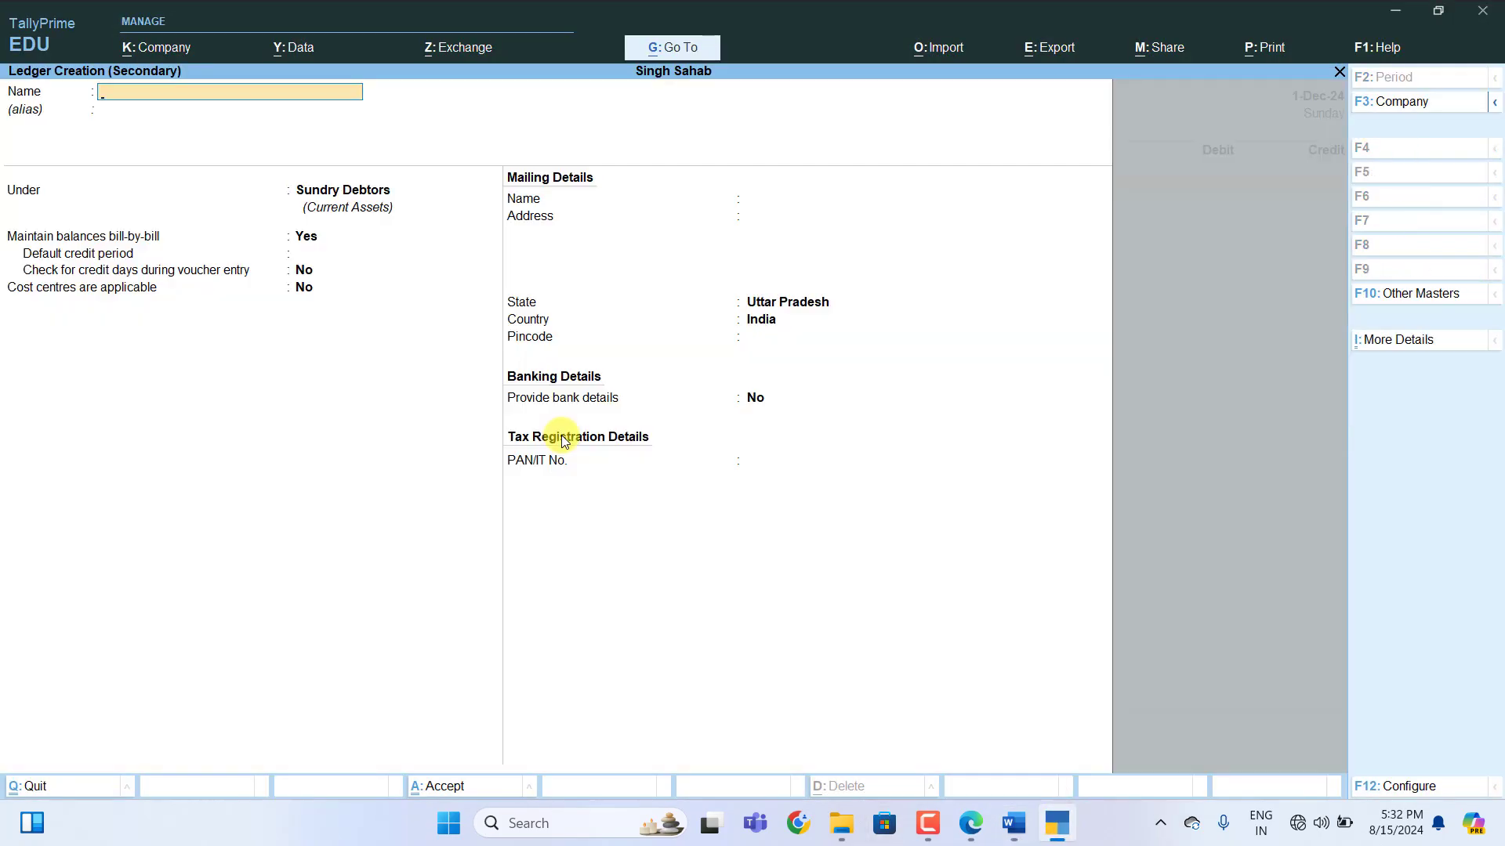
text(Professional Charges)
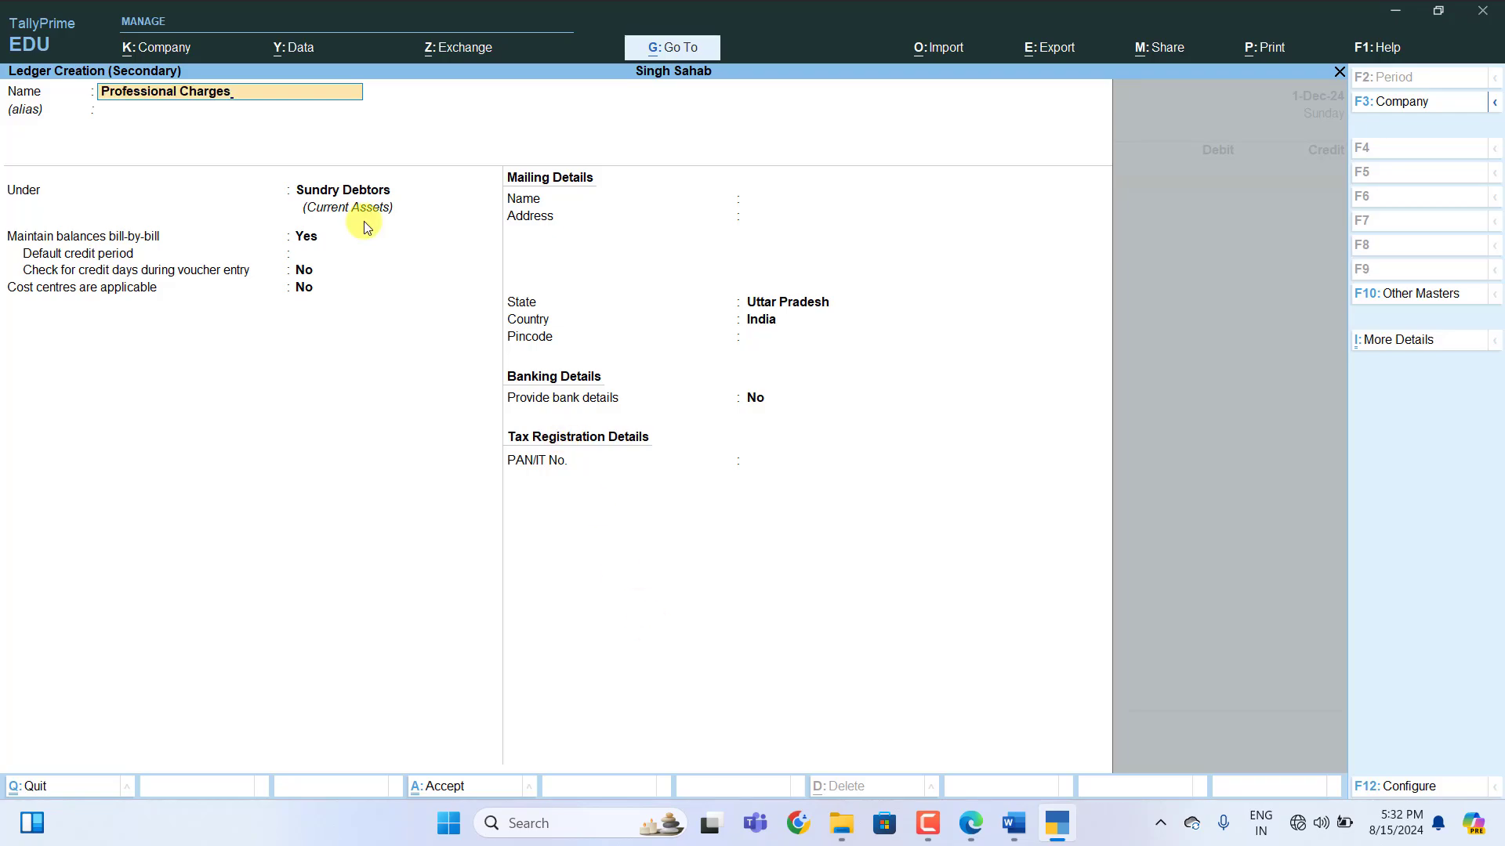
key(Return)
key(Return)
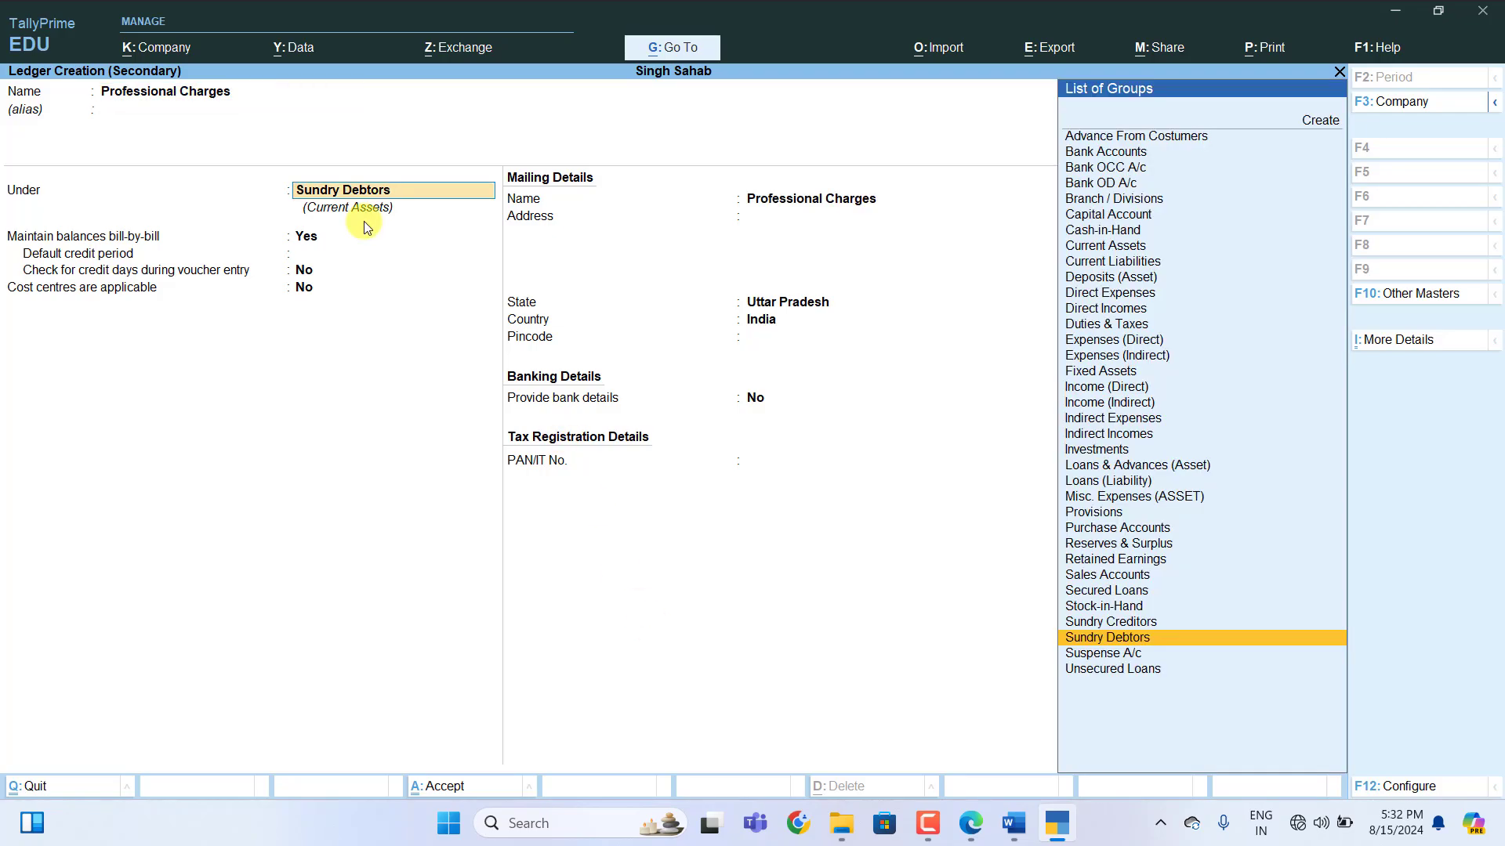
text(I)
key(Up)
key(Up)
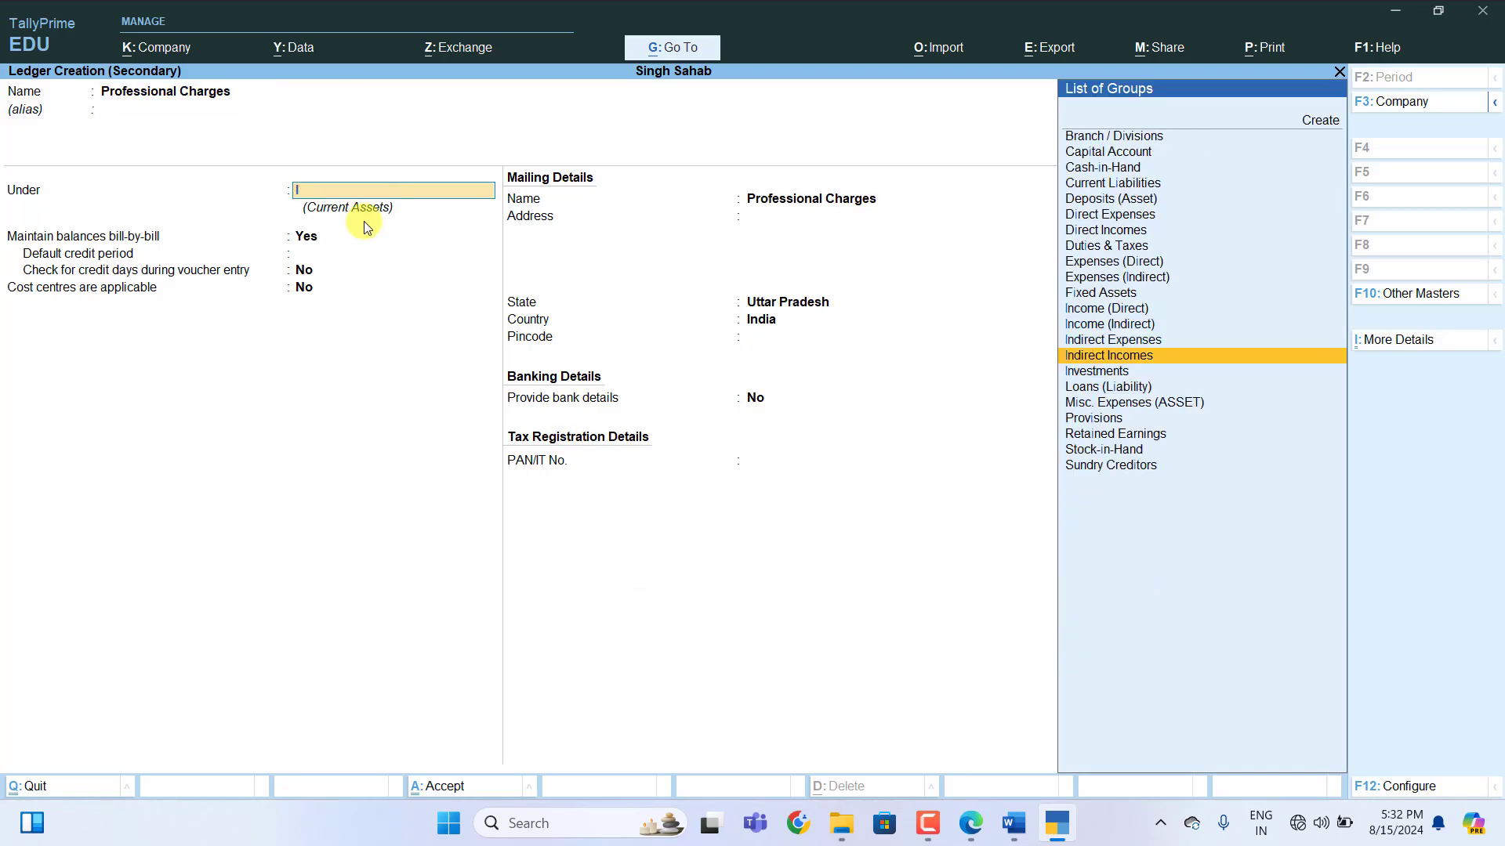
key(Return)
key(Return)
key(Return)
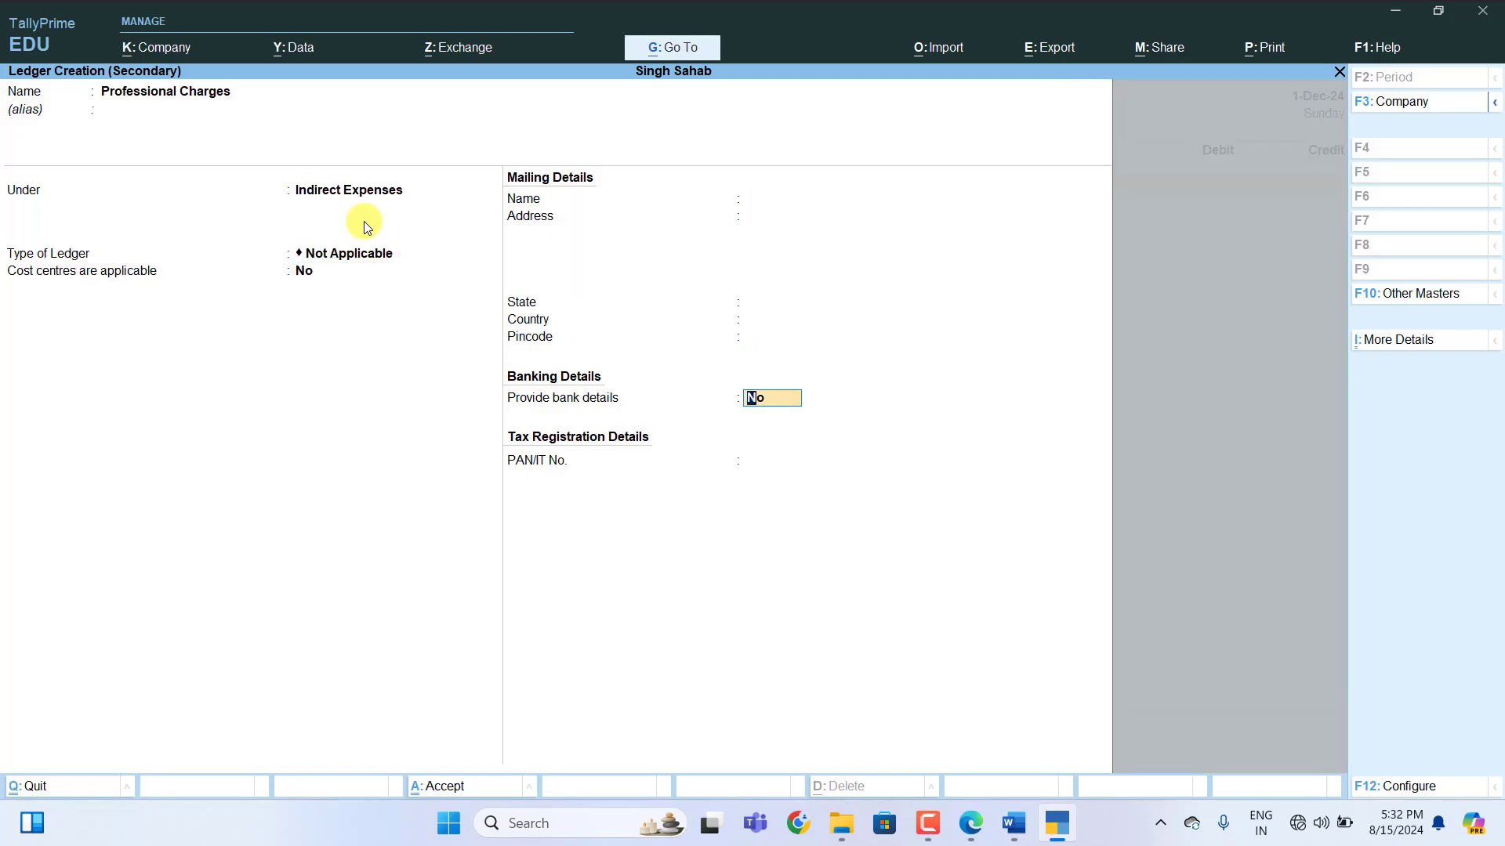
key(ctrl+a)
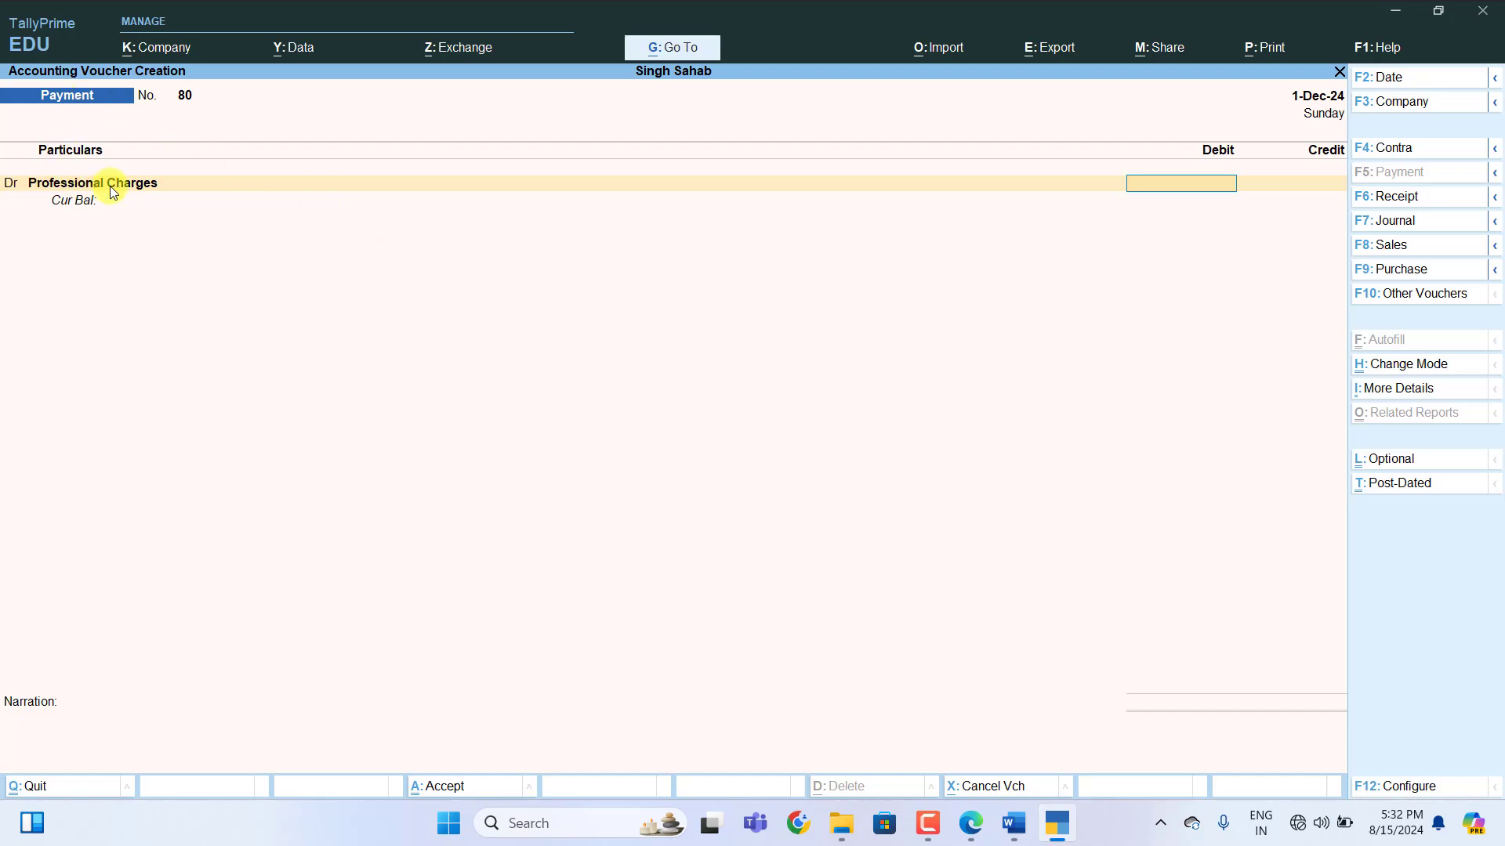
Debit Professional Charges with 7,500 and choose SBI Bank as the credit ledger
text(7500)
key(Return)
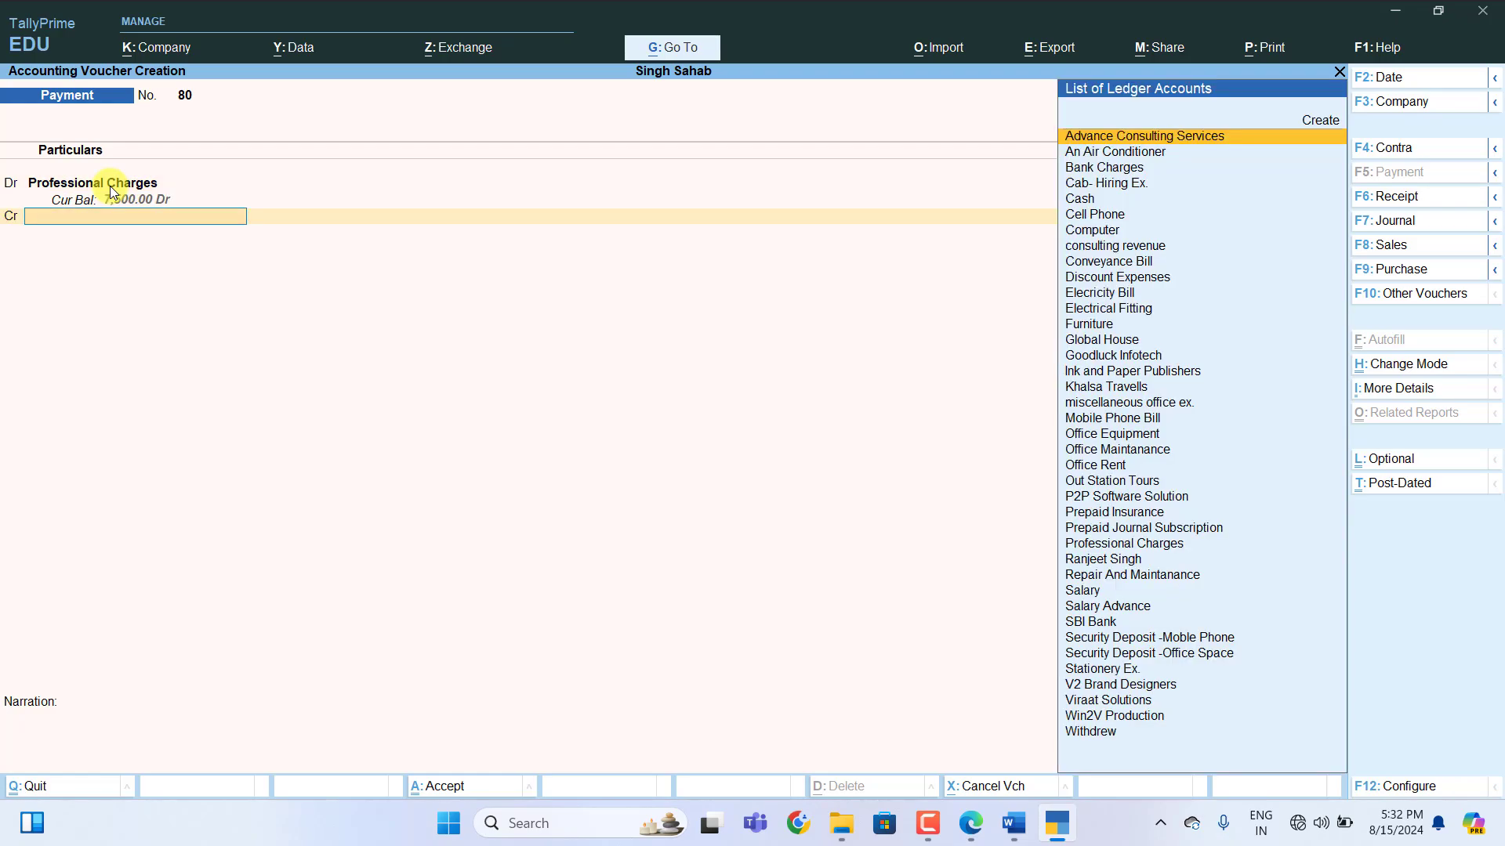
text(S)
key(Up)
key(Up)
key(Up)
key(Up)
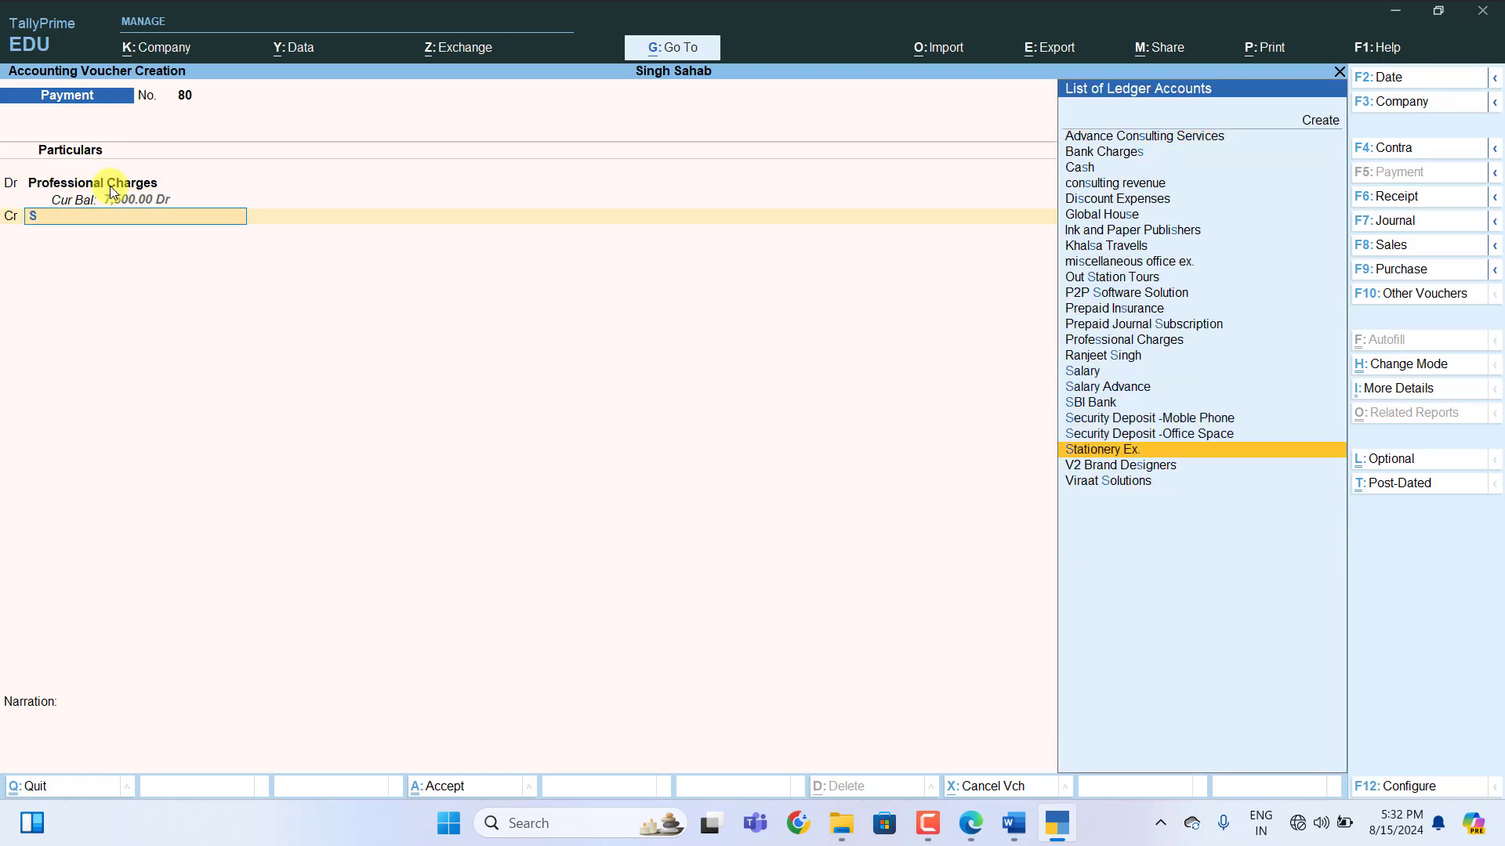
key(Return)
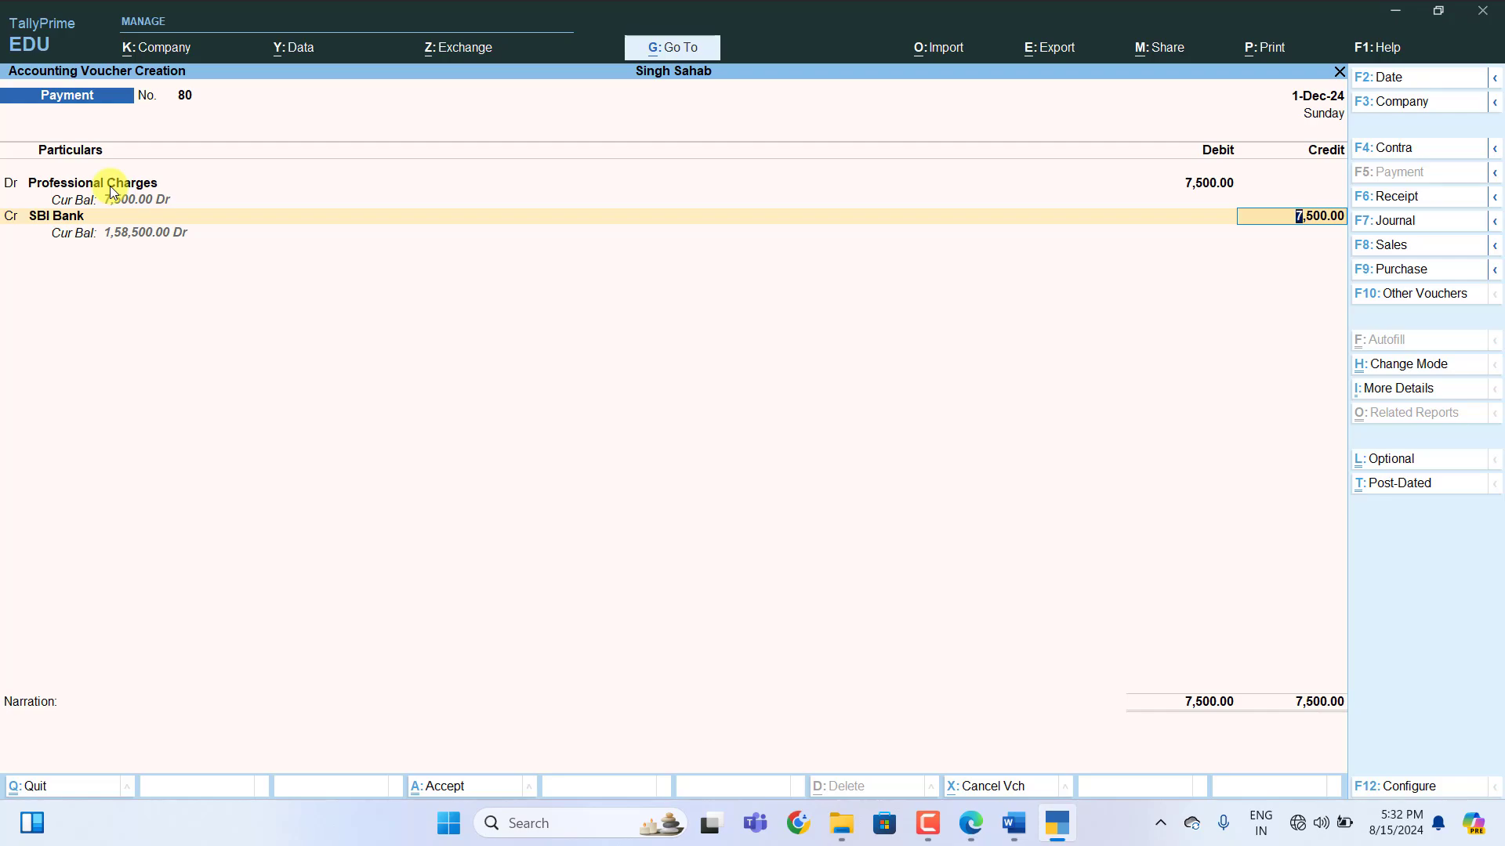
Credit SBI Bank with 7,500 and accept the payment voucher without a narration
key(Return)
key(Return)
key(Return)
key(Return)
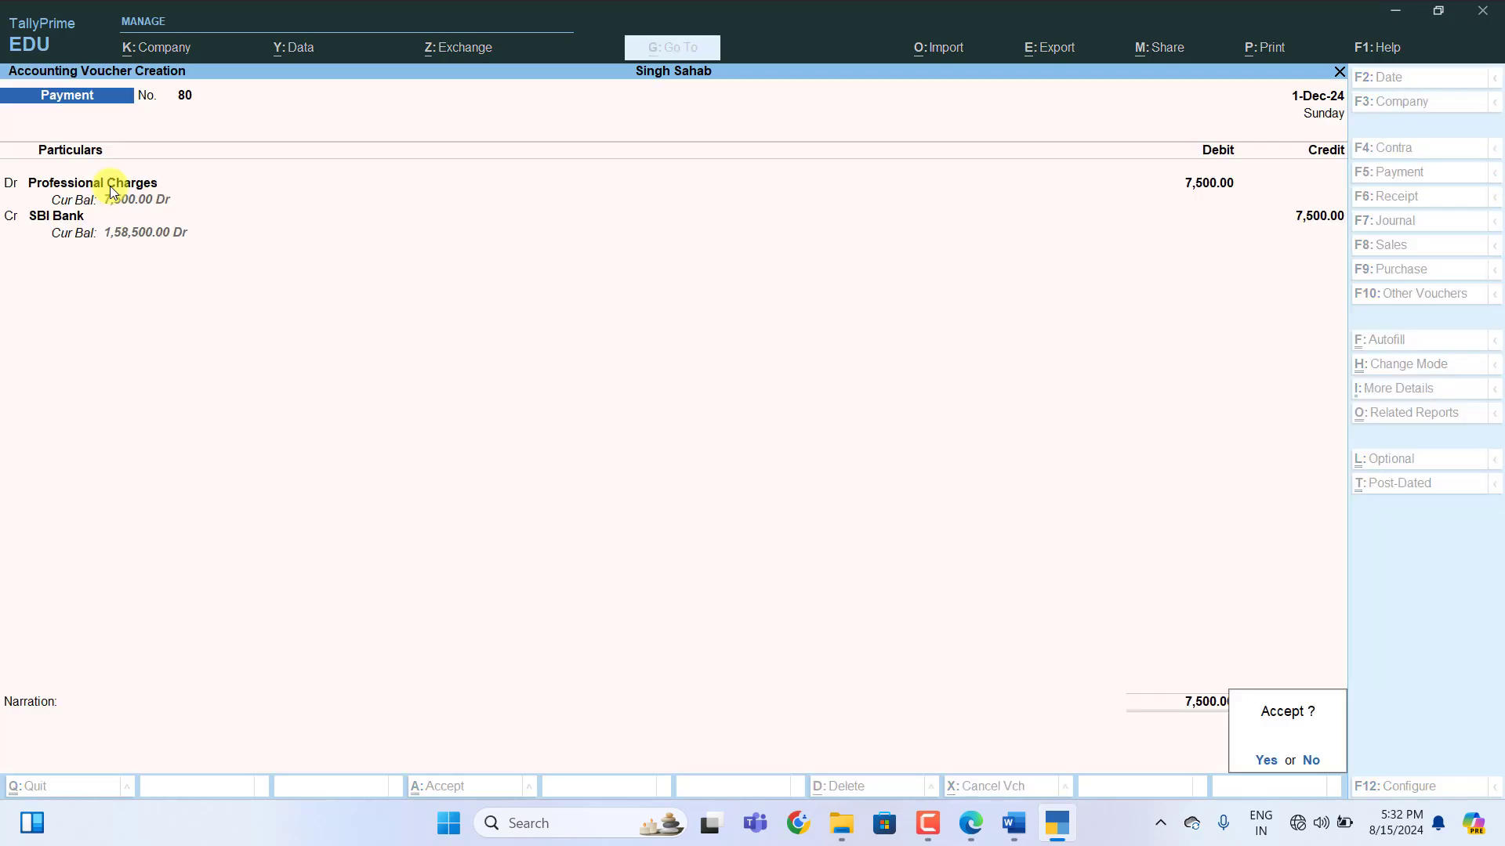
key(Return)
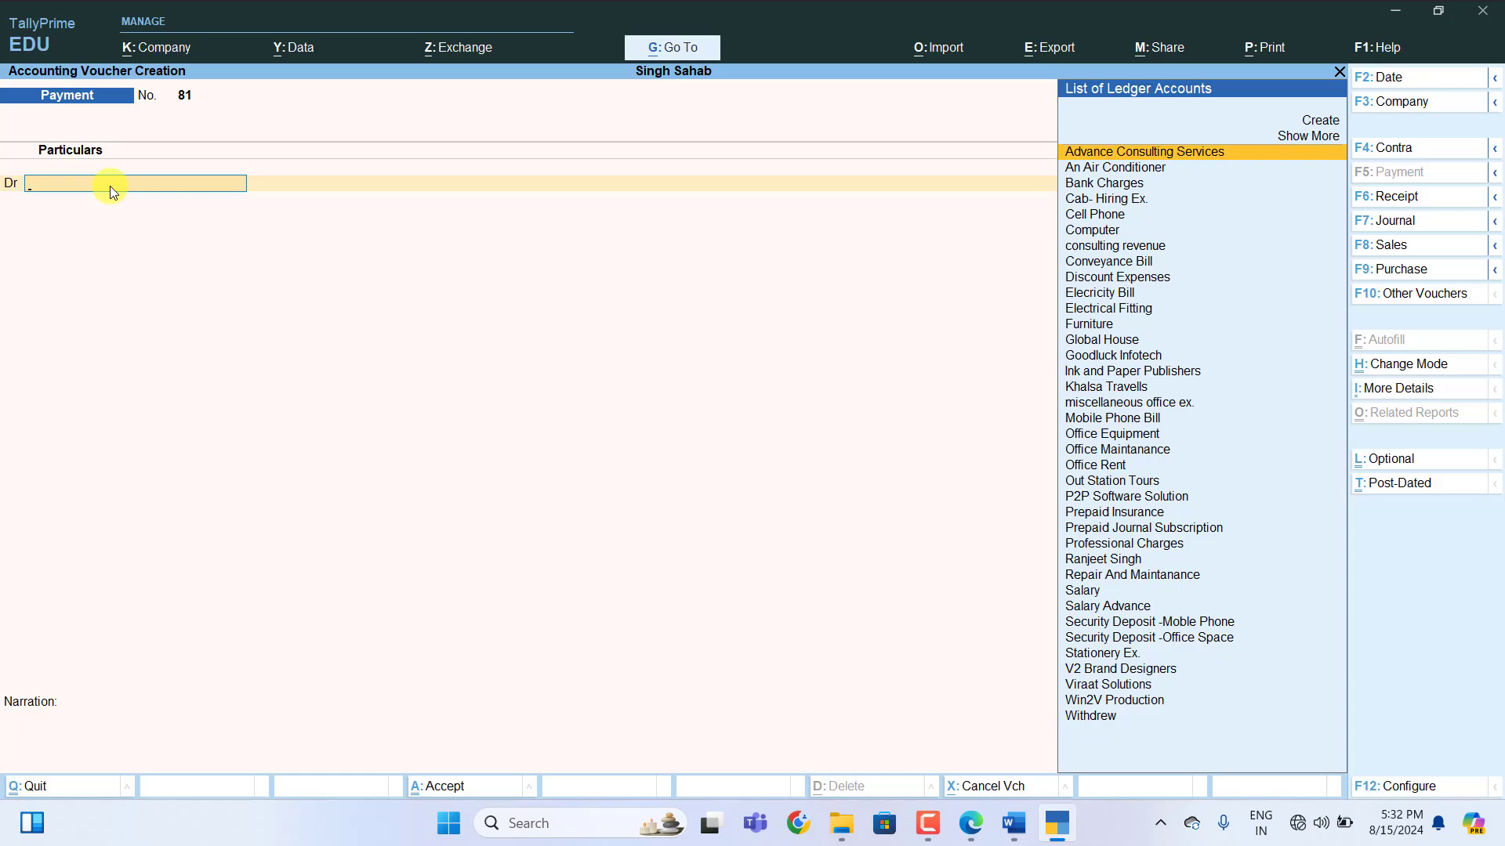
Leave voucher creation, open the Day Book and look through the vouchers down to the Mobile Phone Bill payment
key(Escape)
key(Return)
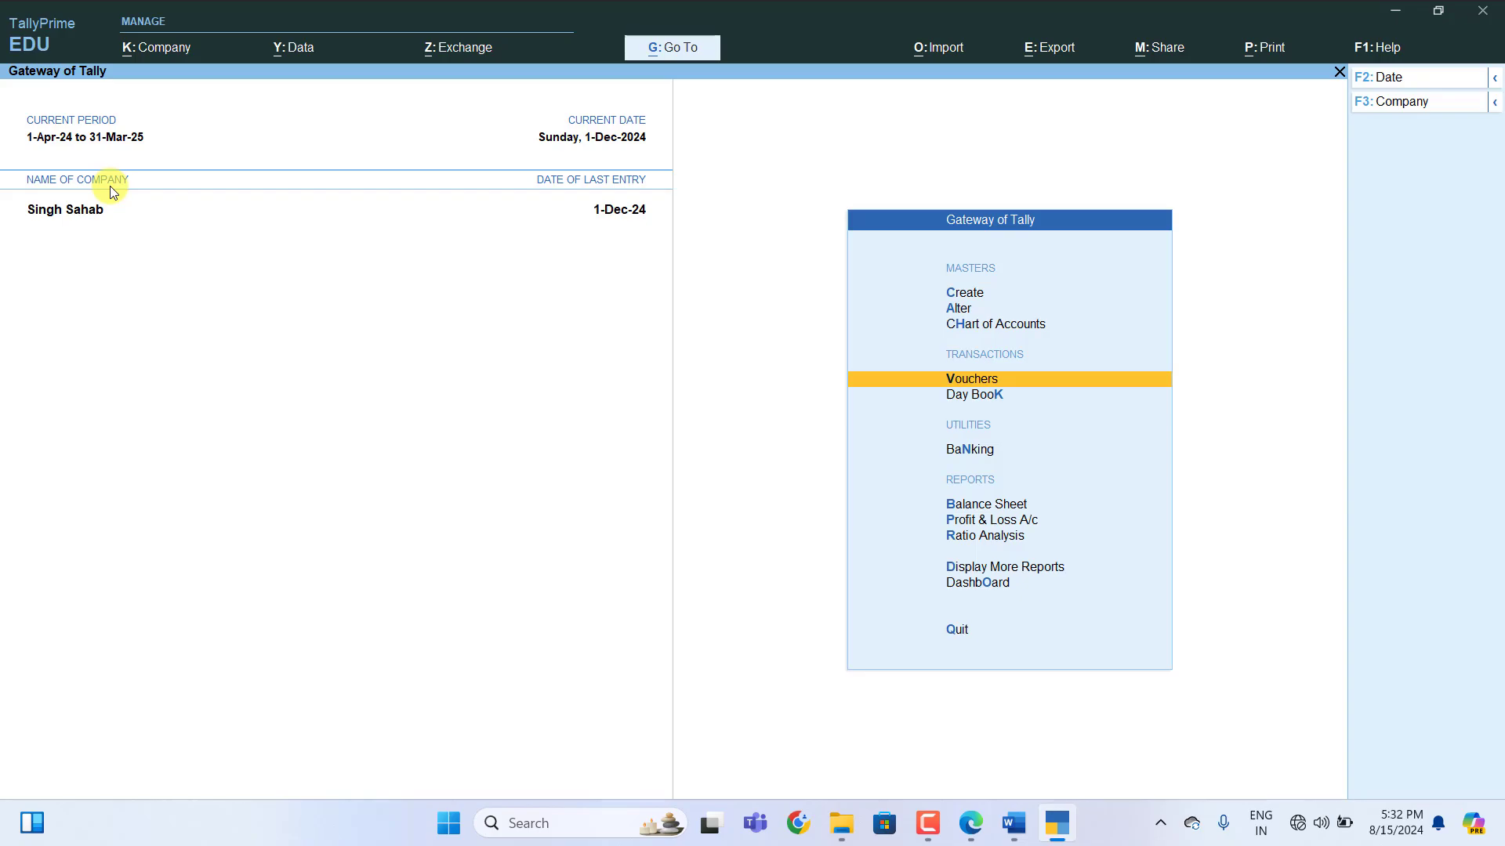
key(Down)
key(Return)
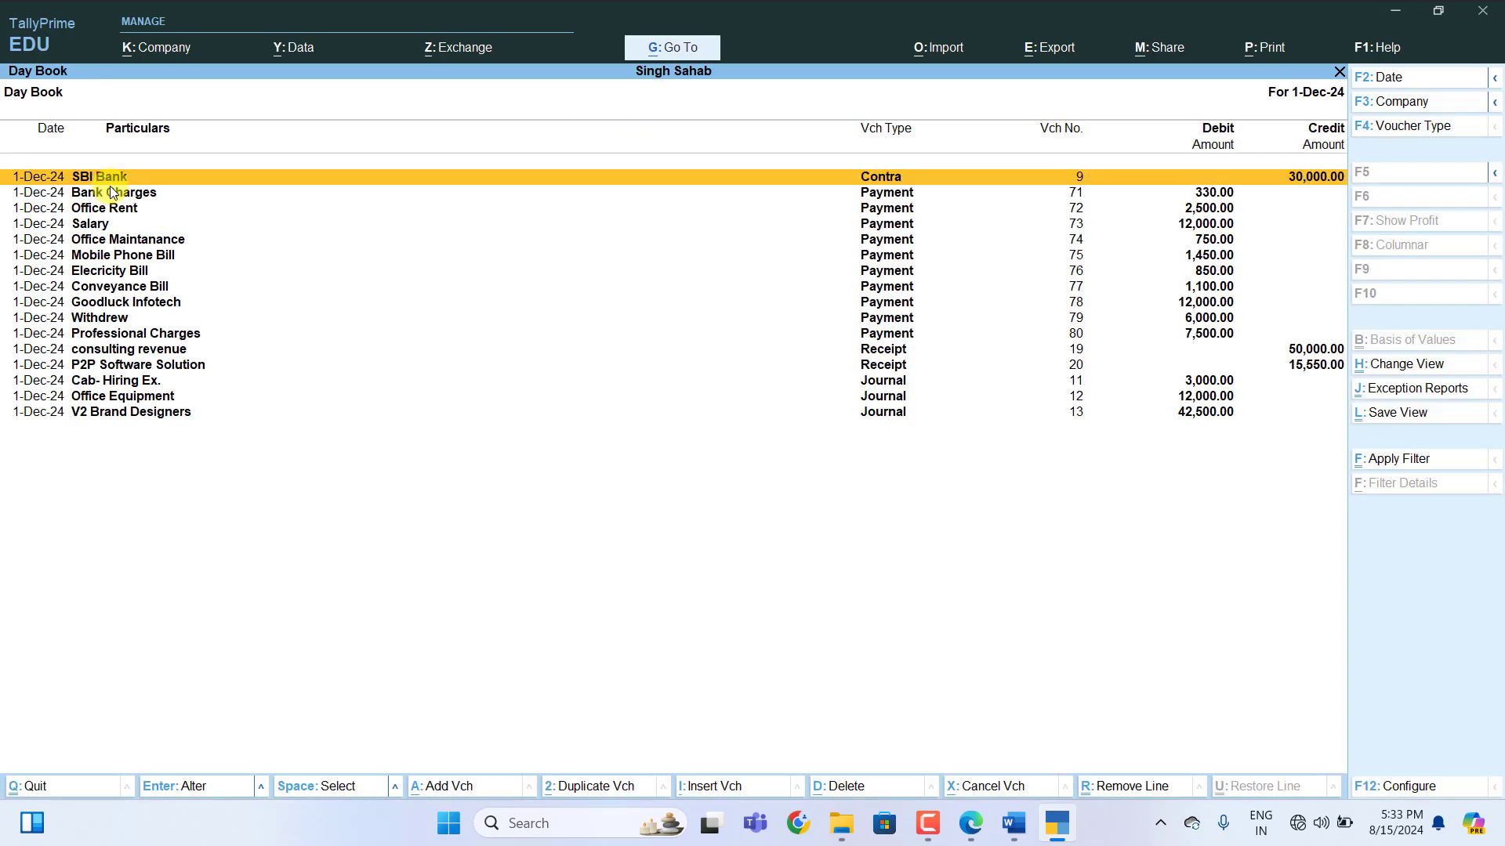
key(Down)
key(Down)
key(Down)
key(Down)
key(Down)
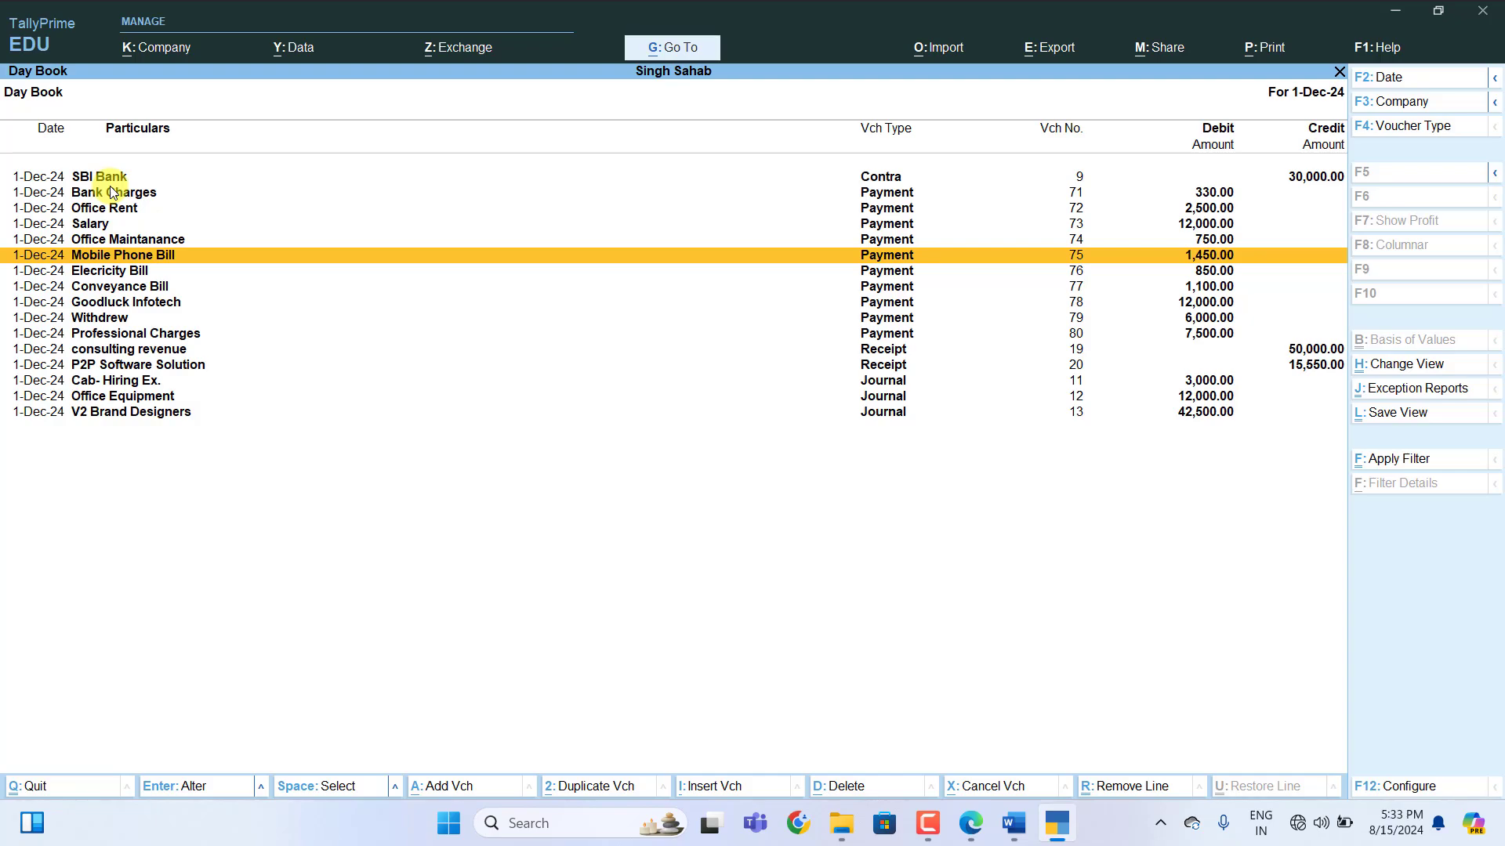
key(ctrl)
key(alt+d)
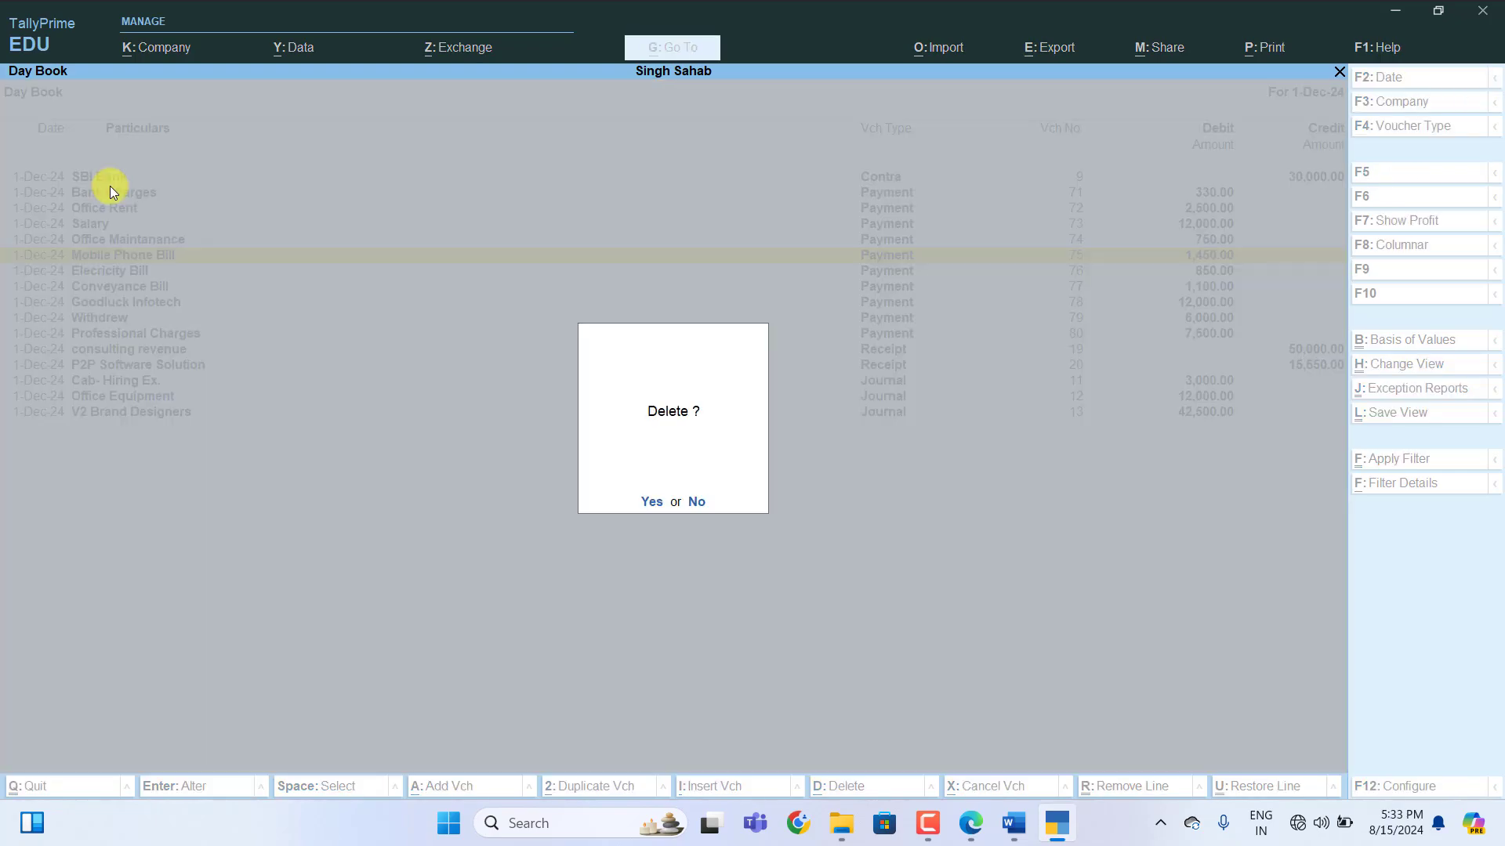
key(n)
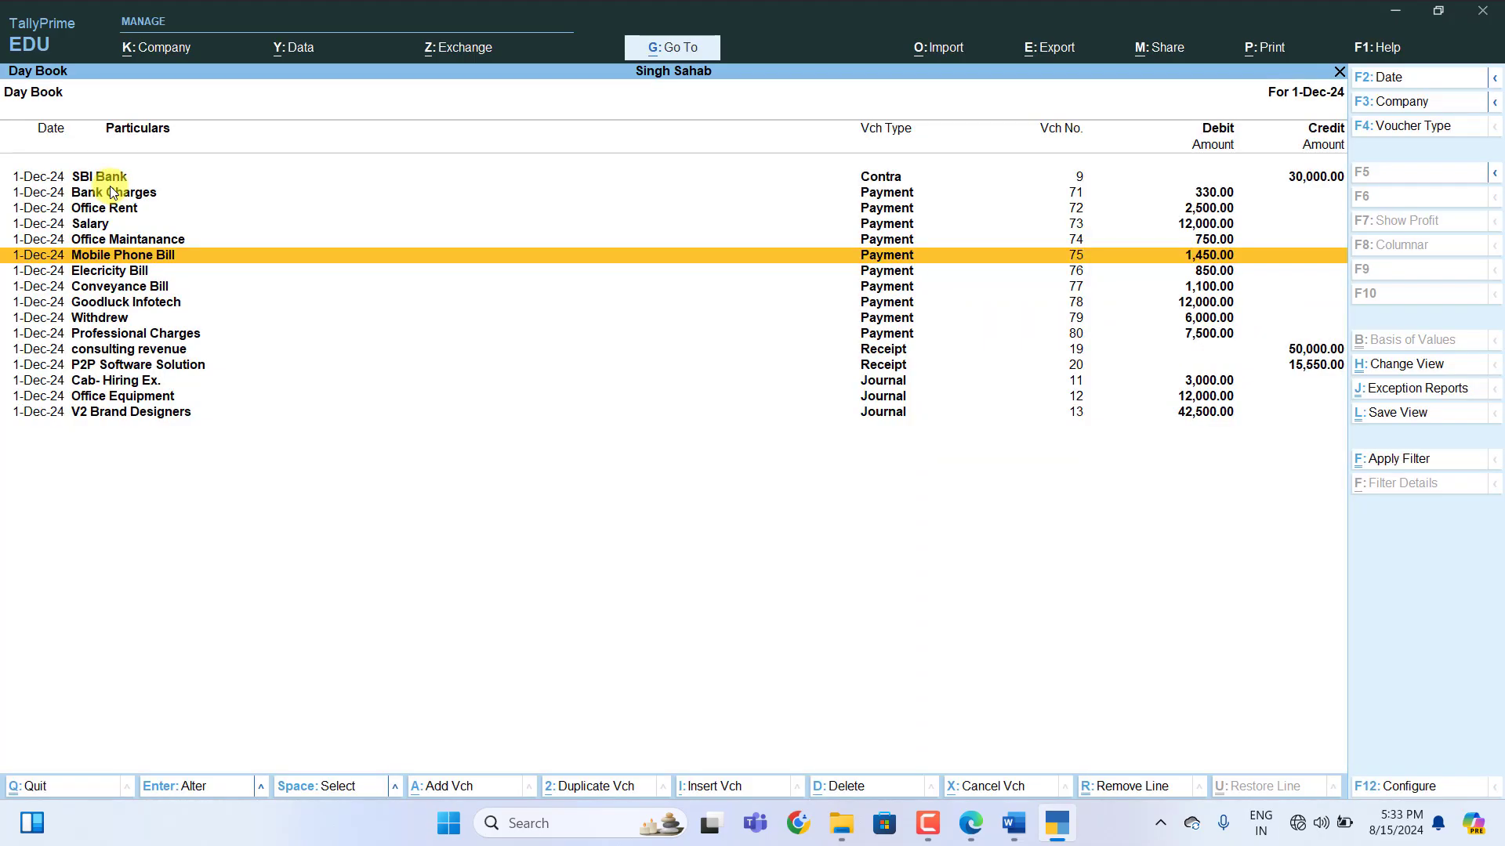
Leave the Day Book and open the Balance Sheet to review the company's liabilities and assets
key(Escape)
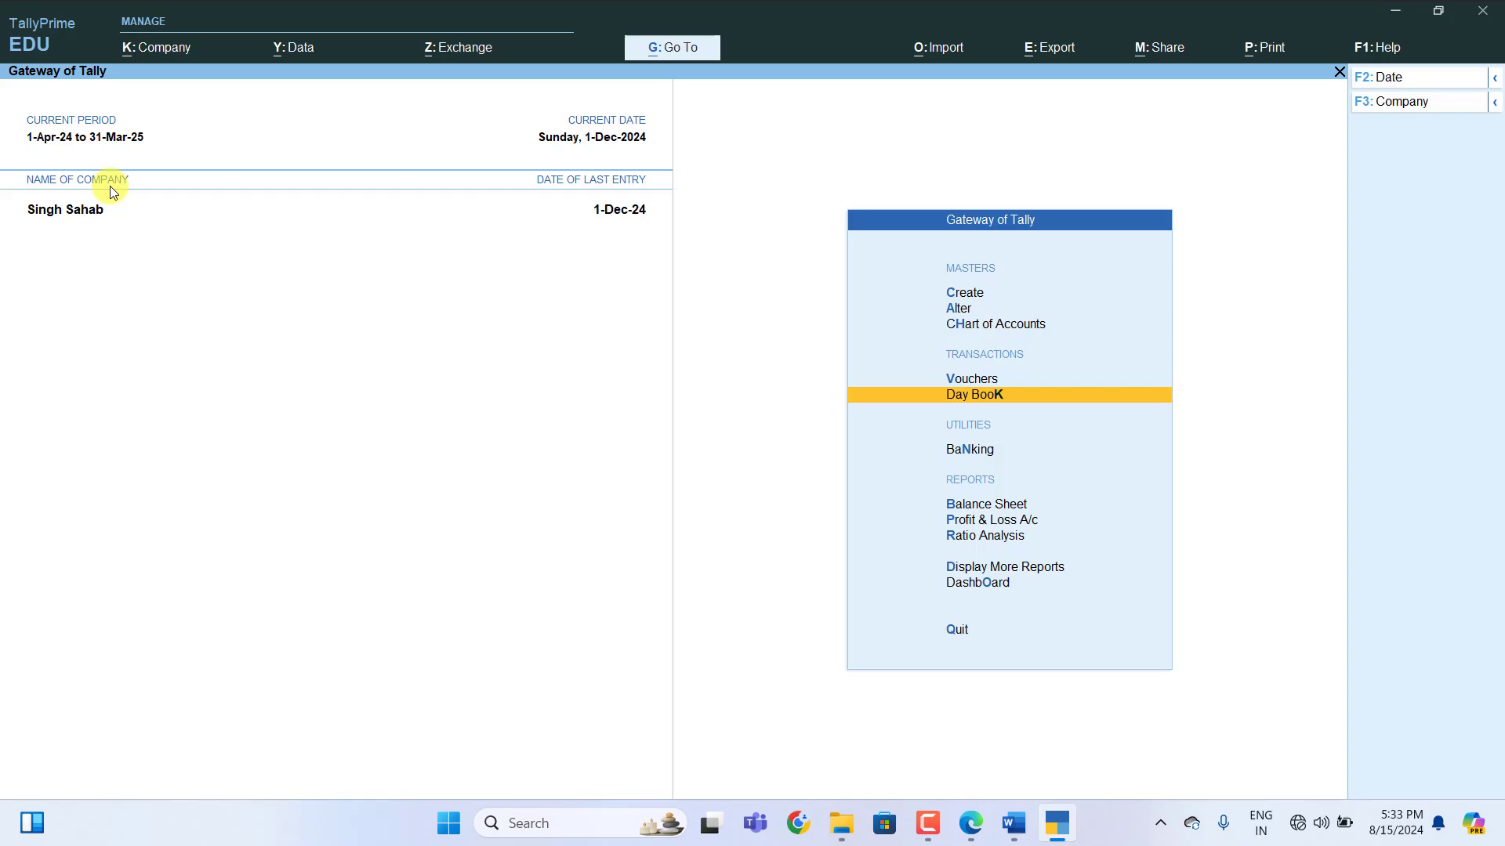
key(Down)
key(Down)
key(Down)
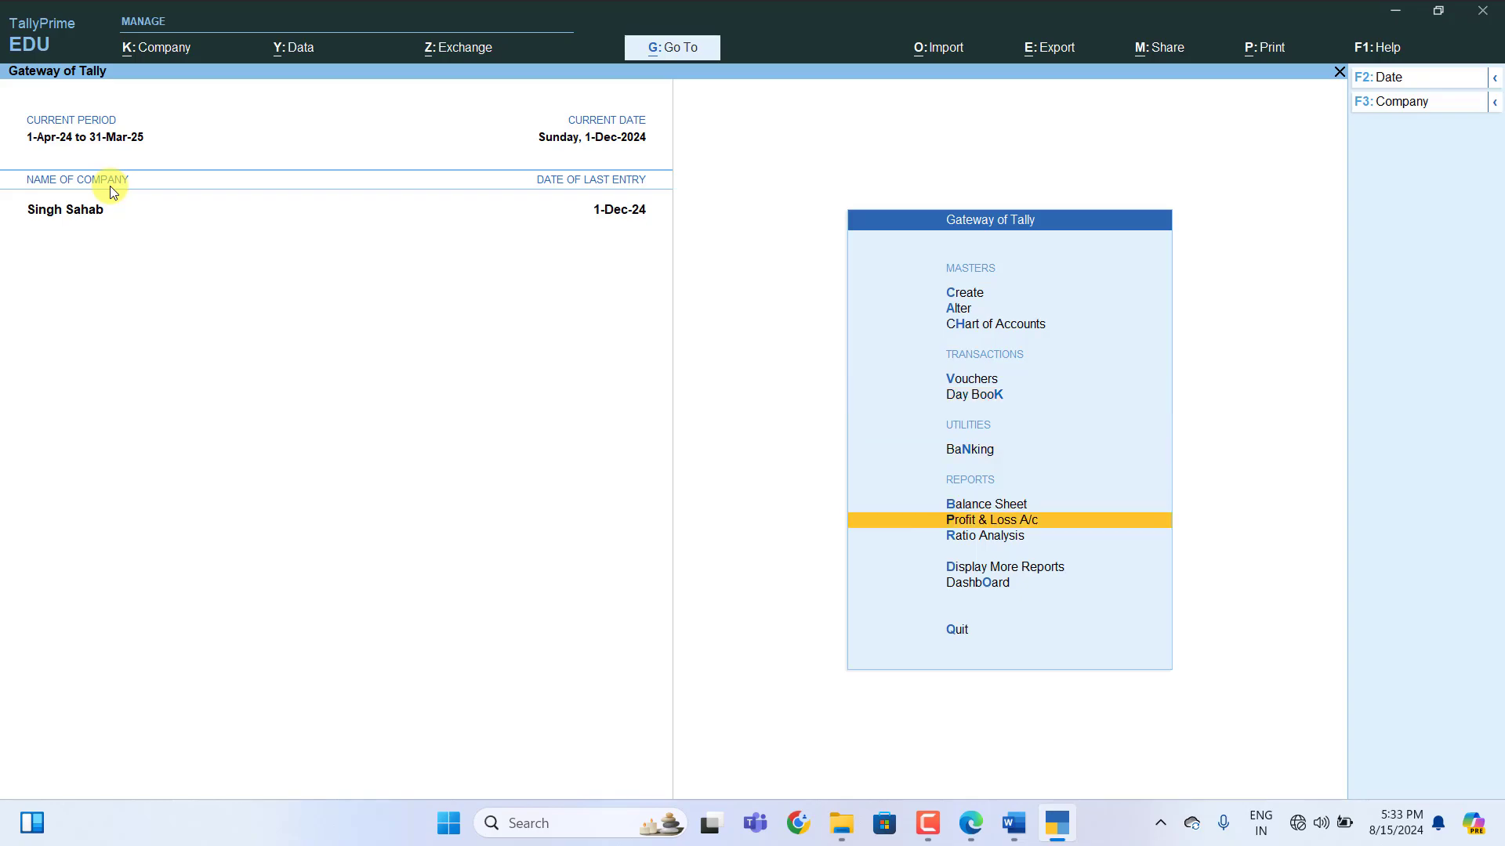
key(Up)
key(Return)
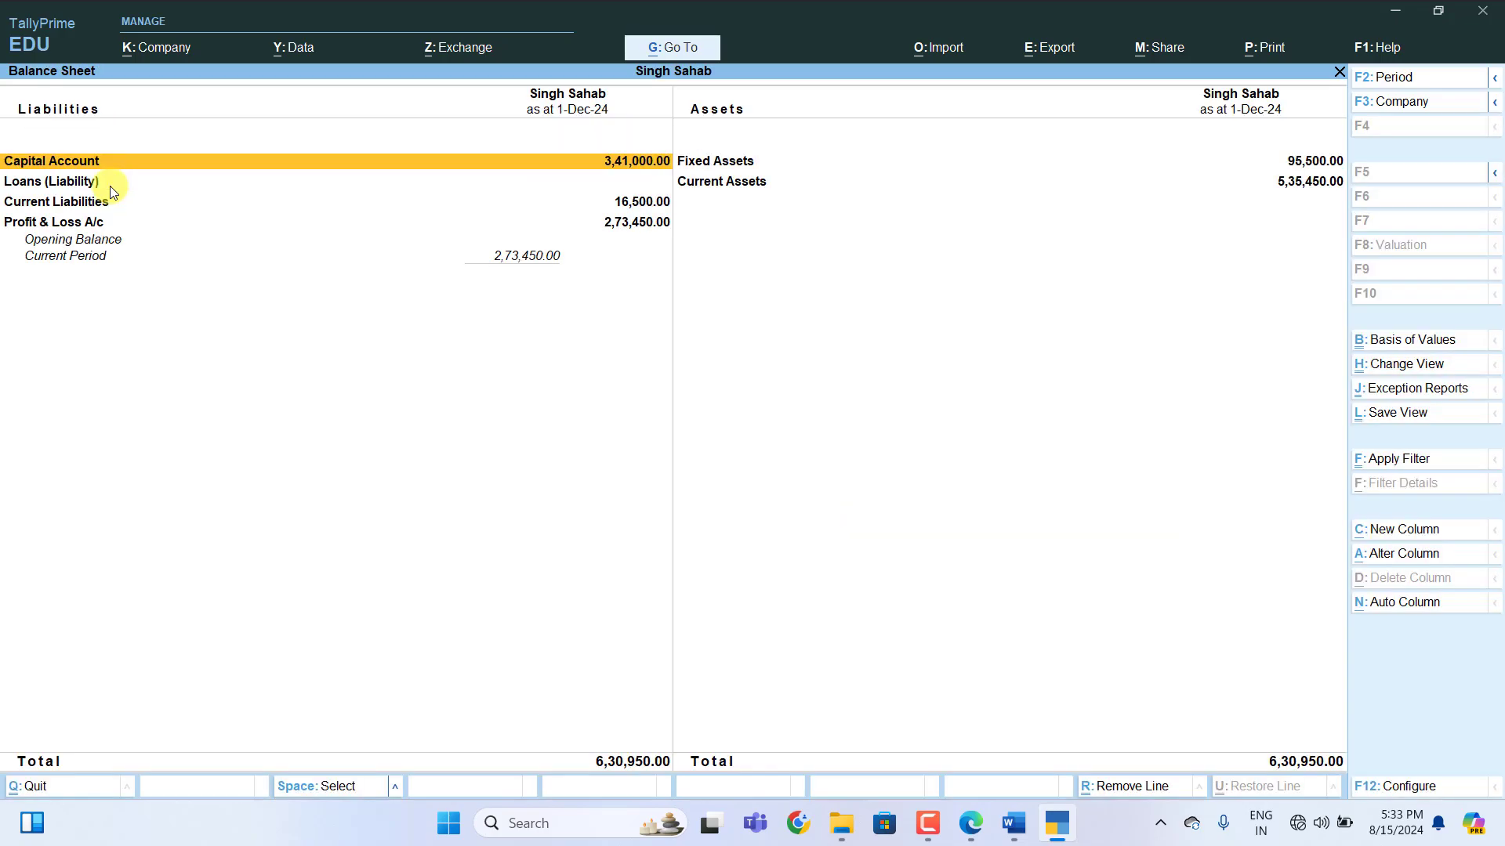
Close the Balance Sheet, view the Profit & Loss A/c report and return to the Gateway of Tally
key(Escape)
key(Down)
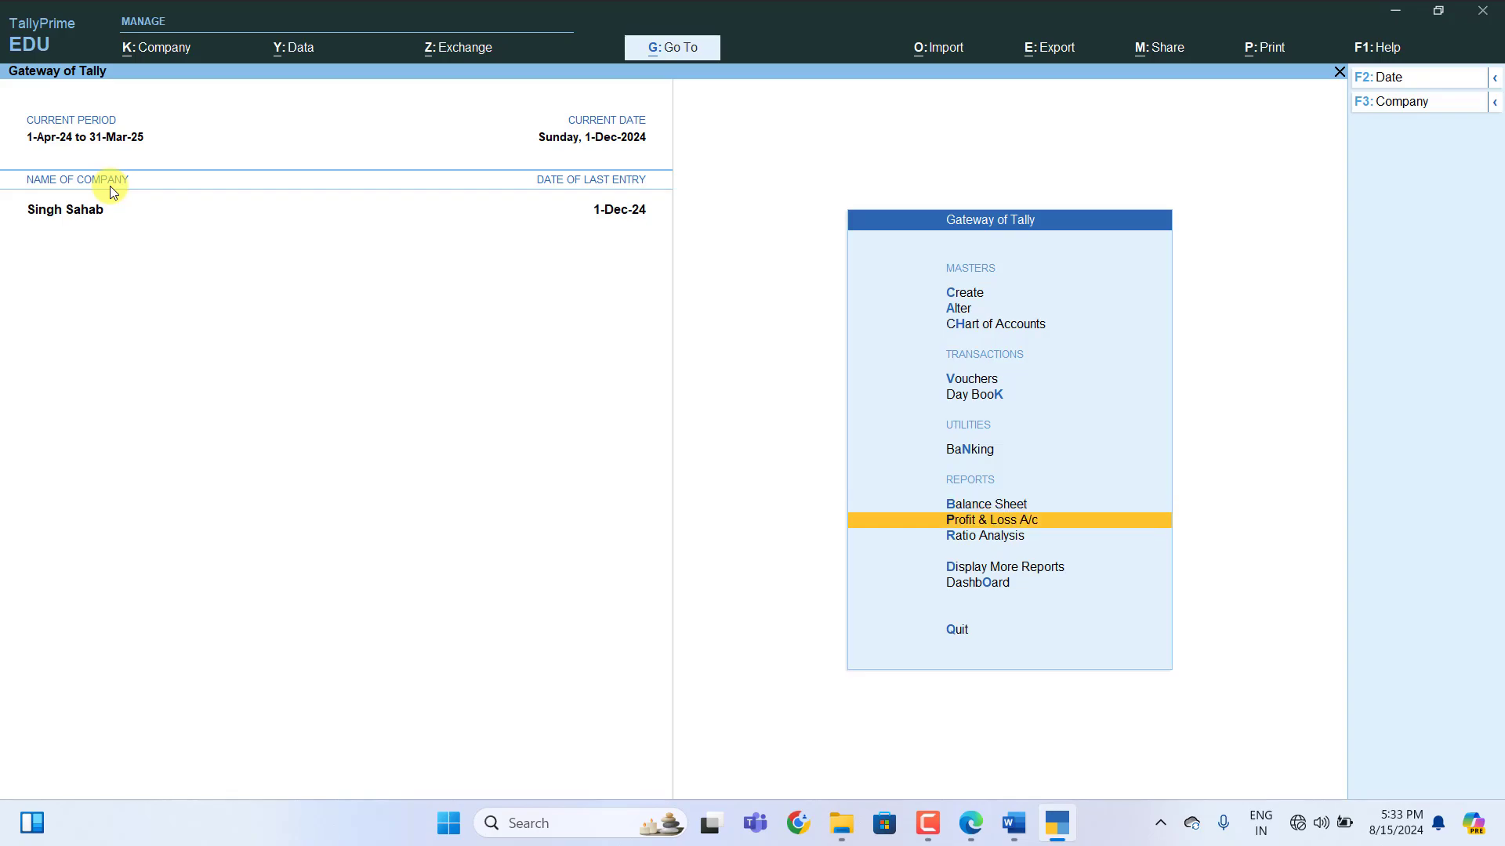
key(Return)
key(Escape)
Open the Trial Balance from the additional reports
key(Down)
key(Down)
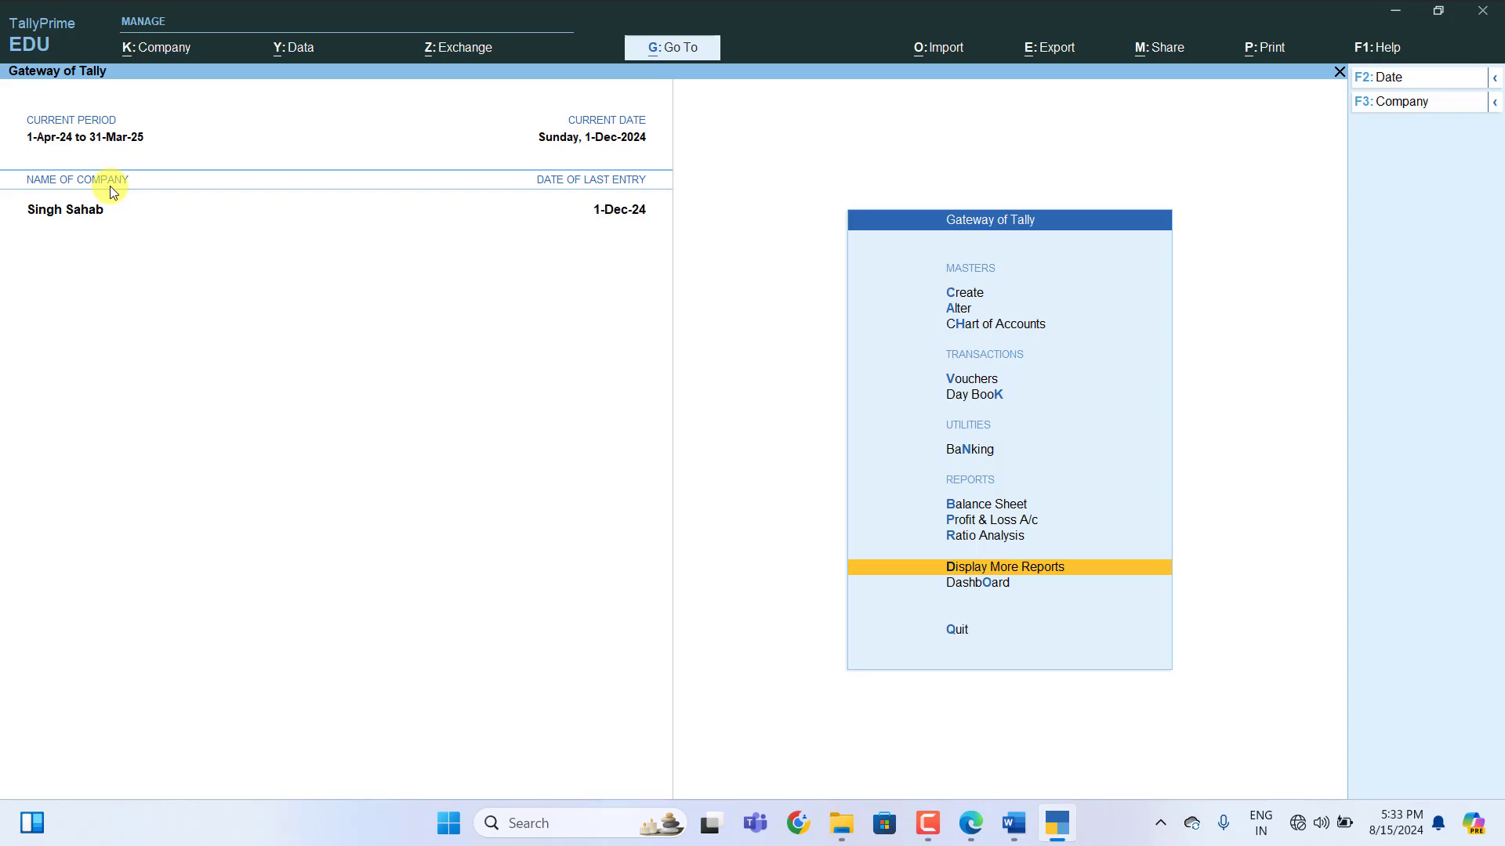
key(Return)
key(Return)
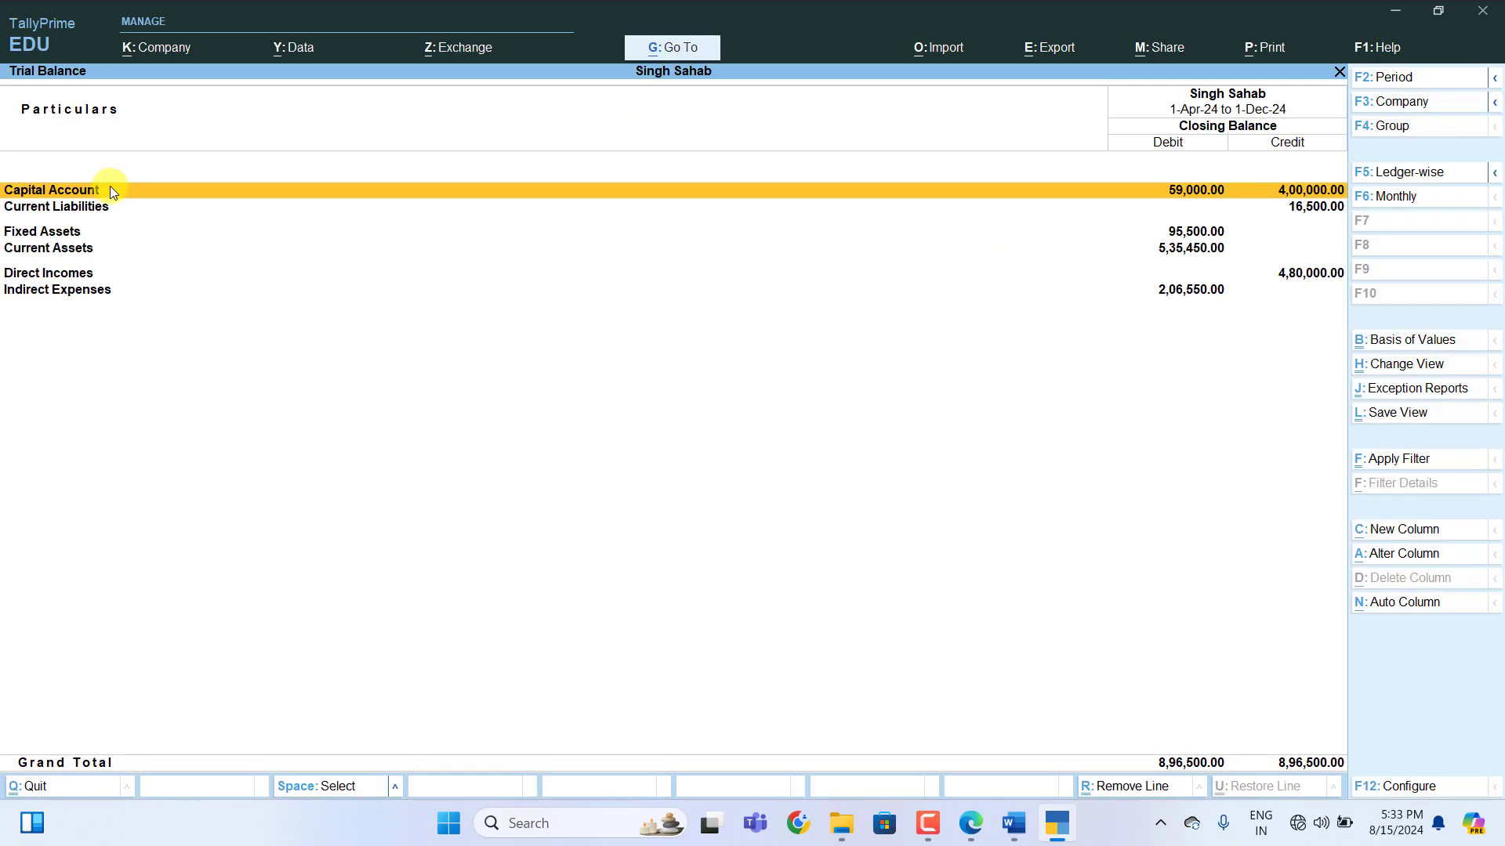
Expand every Trial Balance group from Capital Account down to Indirect Expenses to show the accounts beneath each one
key(shift+Return)
key(Down)
key(Down)
key(Down)
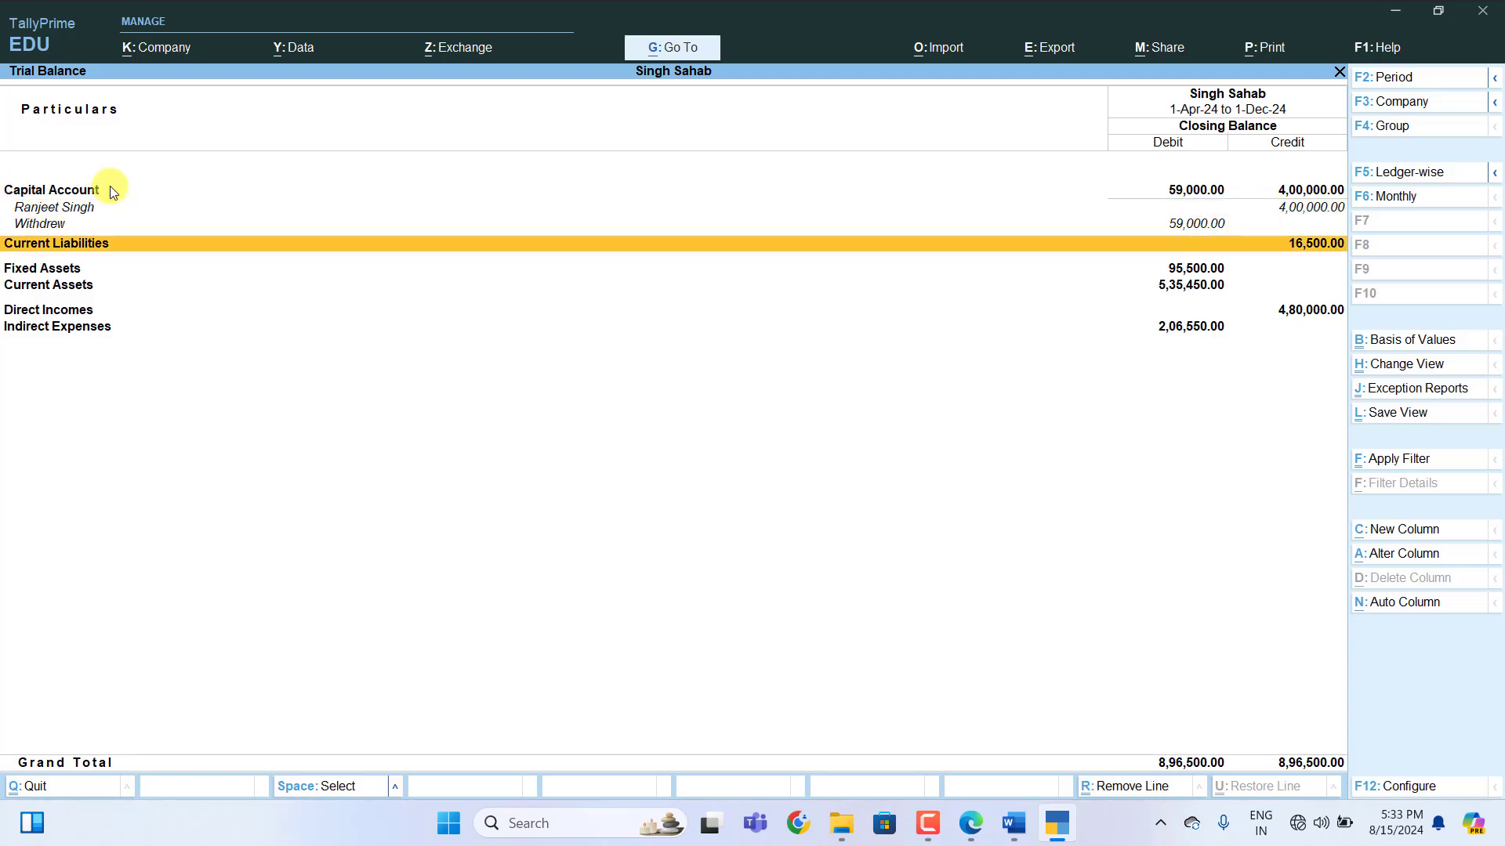
key(shift+Return)
key(Down)
key(shift+Return)
key(Down)
key(shift+Return)
key(Down)
key(shift+Return)
key(Down)
key(shift+Return)
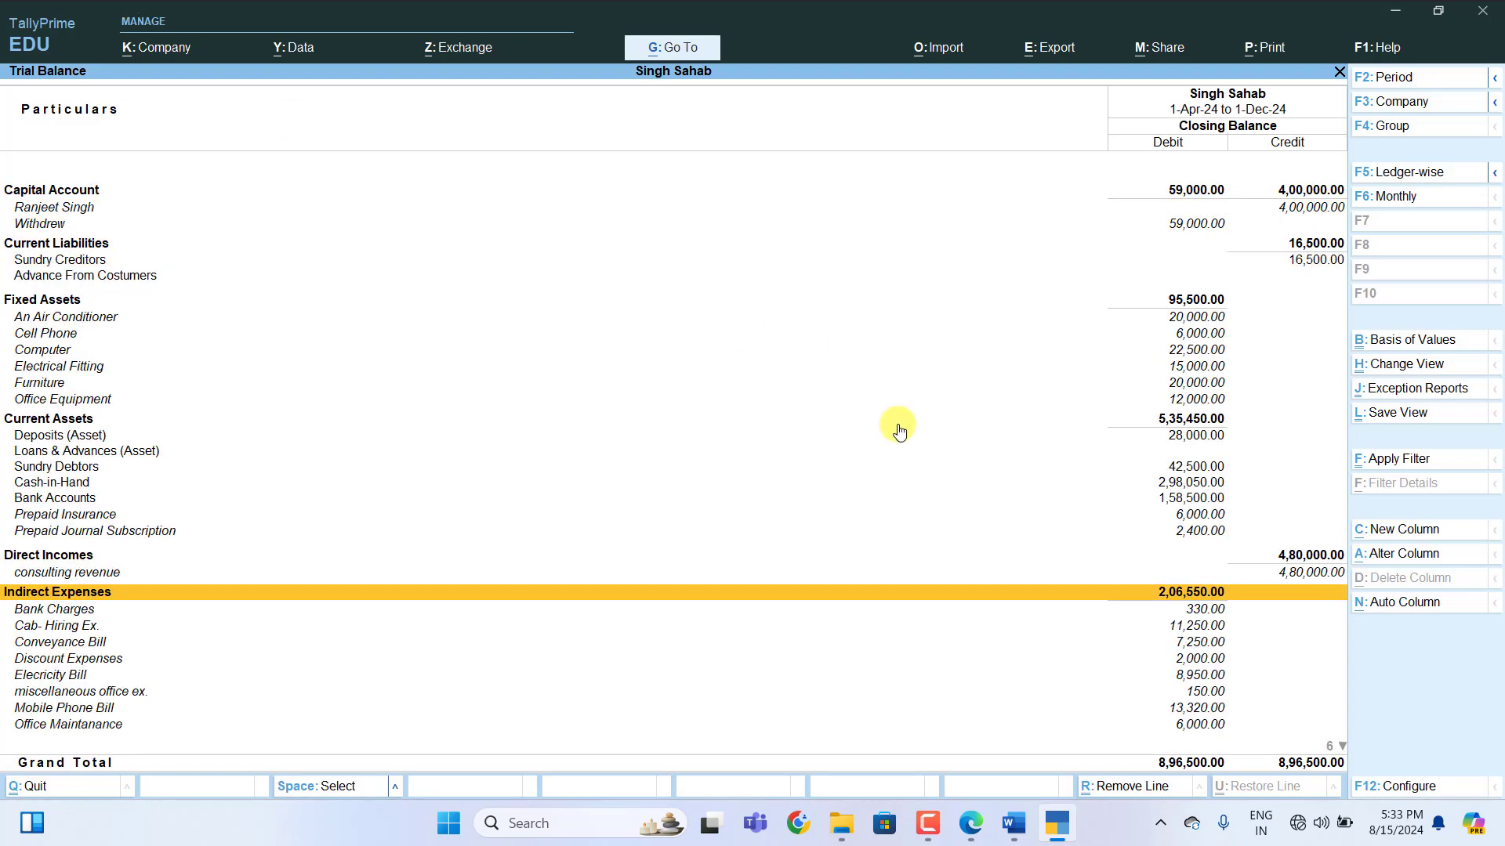